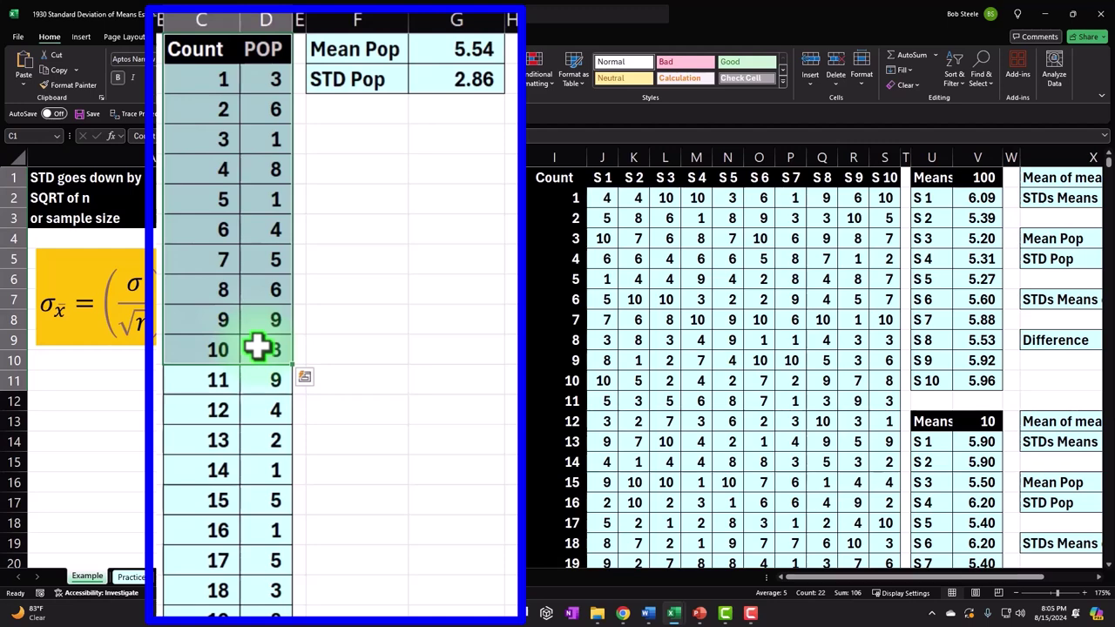
Inspect the random-number formula behind the first value in the POP column.
{"action": "left_click", "coordinate": [261, 80]}
{"action": "double_click", "coordinate": [272, 80]}
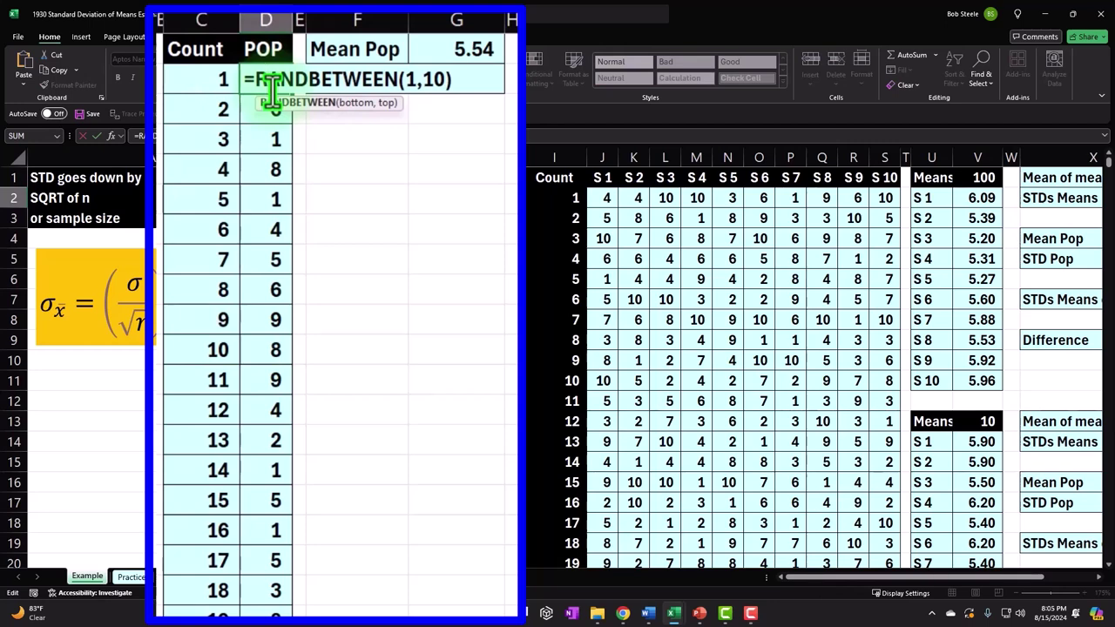
{"action": "key", "text": "Return"}
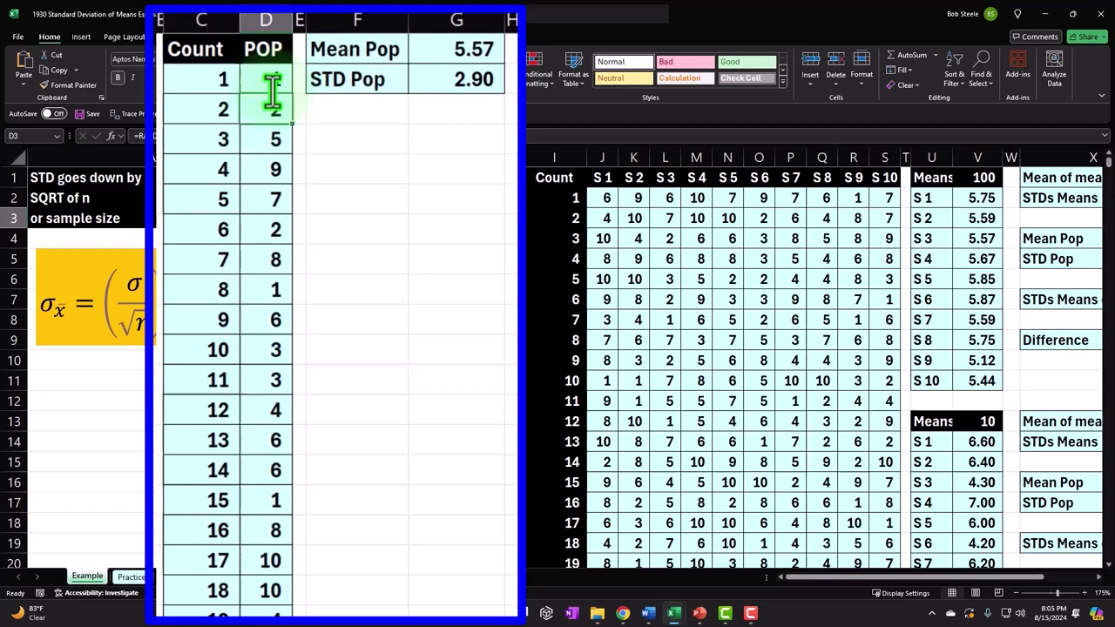
Examine the first row of samples, the first population values and the start of the S 1 sample column.
{"action": "left_click_drag", "start_coordinate": [606, 198], "coordinate": [681, 198]}
{"action": "left_click_drag", "start_coordinate": [379, 235], "coordinate": [684, 233]}
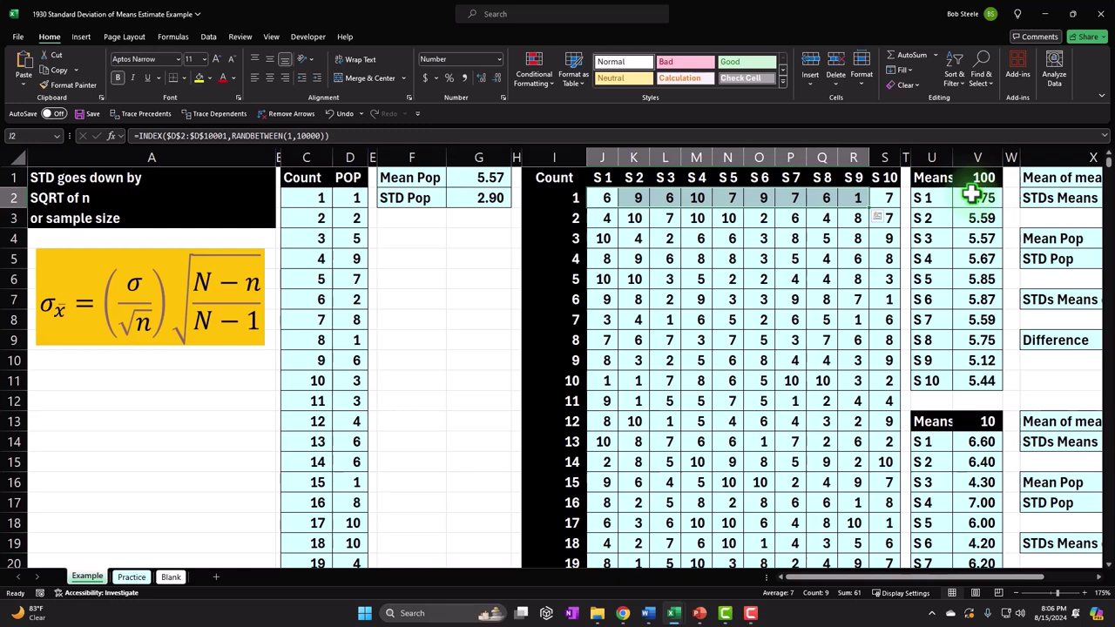
{"action": "left_click_drag", "start_coordinate": [356, 198], "coordinate": [352, 280]}
{"action": "left_click_drag", "start_coordinate": [350, 235], "coordinate": [353, 304]}
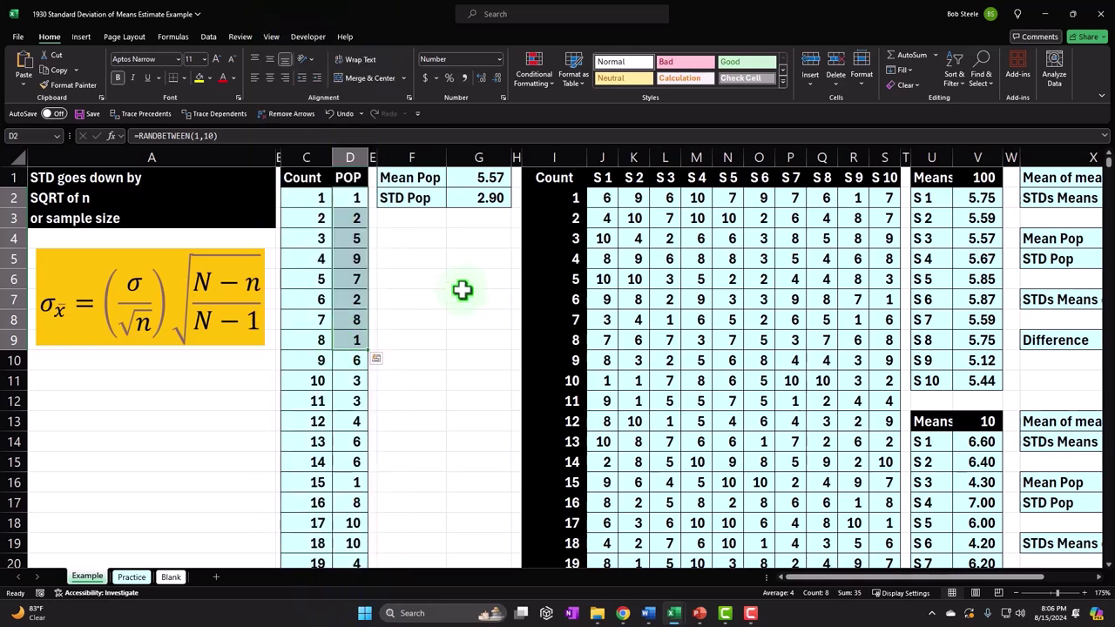
{"action": "left_click_drag", "start_coordinate": [597, 197], "coordinate": [601, 421]}
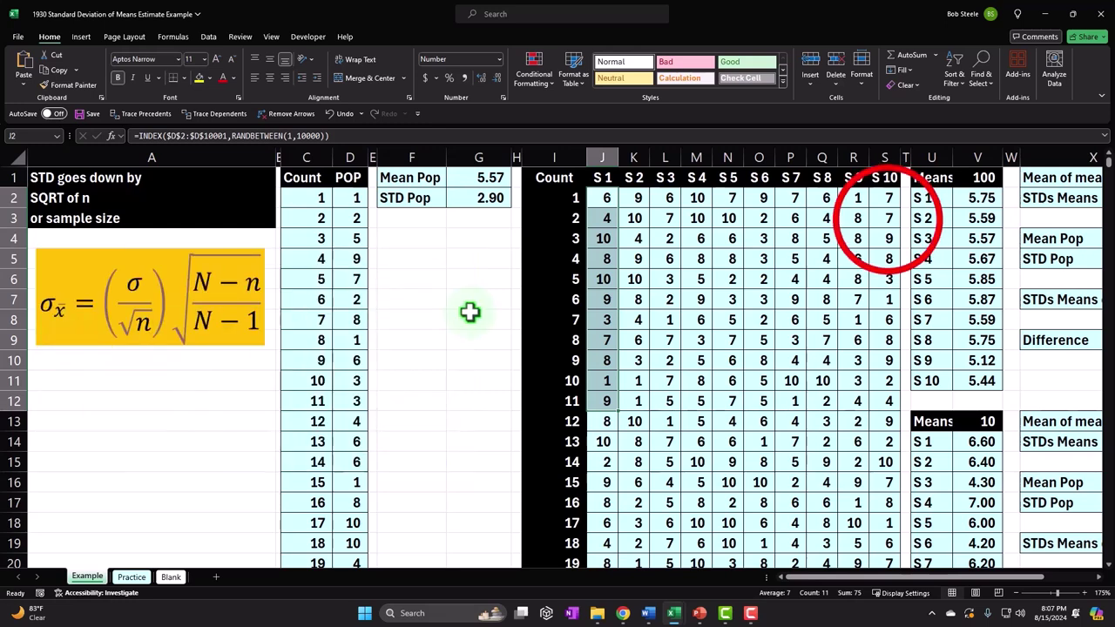
Examine the sample-size headings for 100 and 10 and the ten sample means for size 100.
{"action": "left_click", "coordinate": [887, 217]}
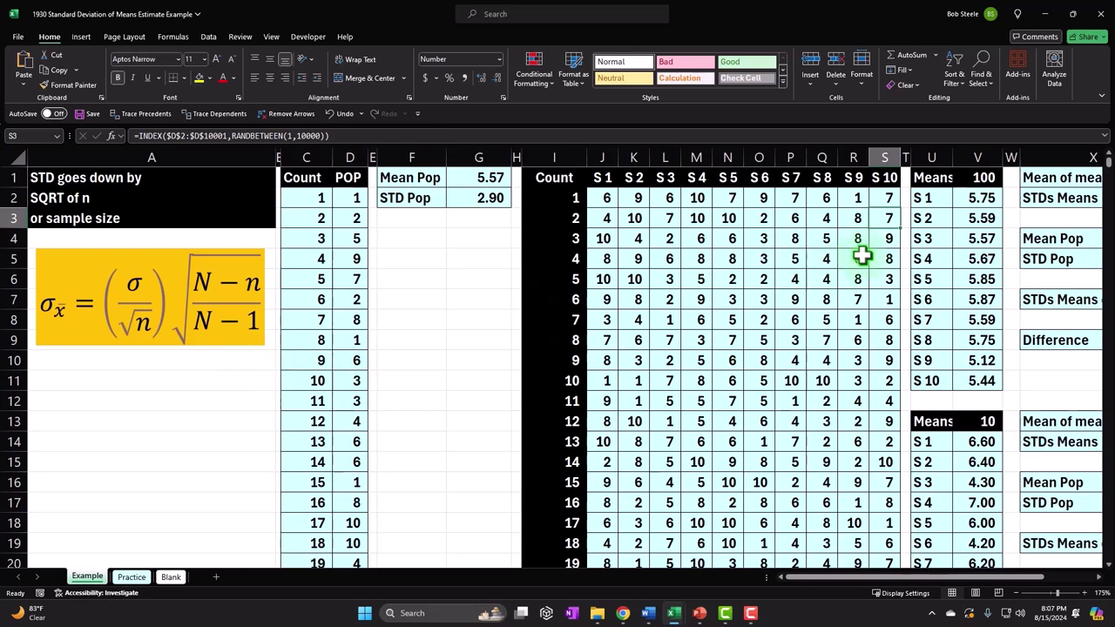
{"action": "left_click", "coordinate": [980, 176]}
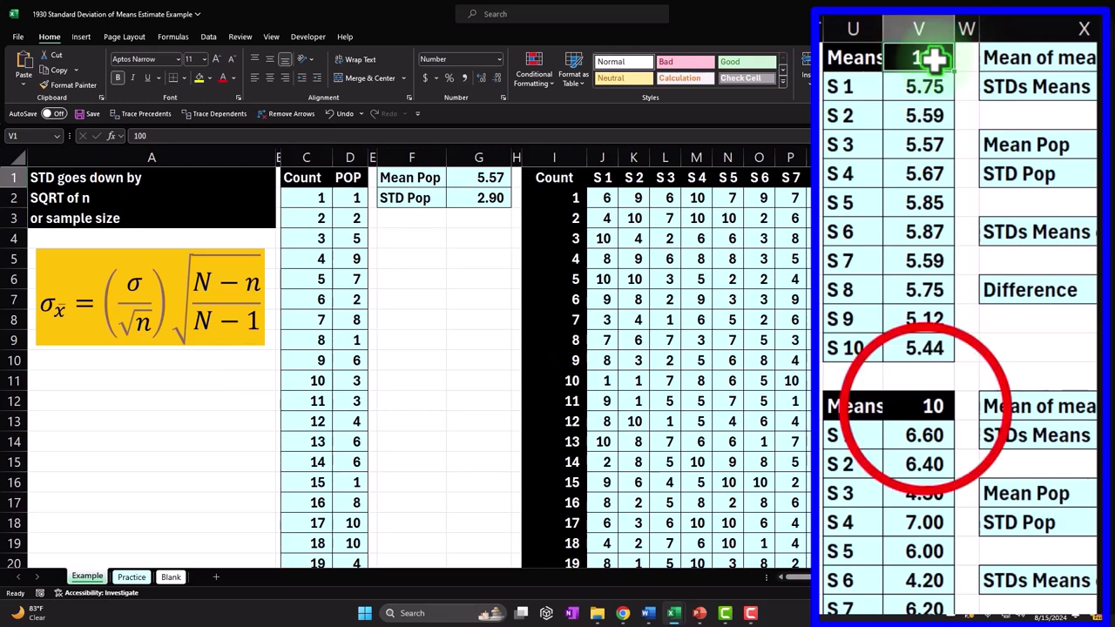
{"action": "left_click", "coordinate": [940, 406]}
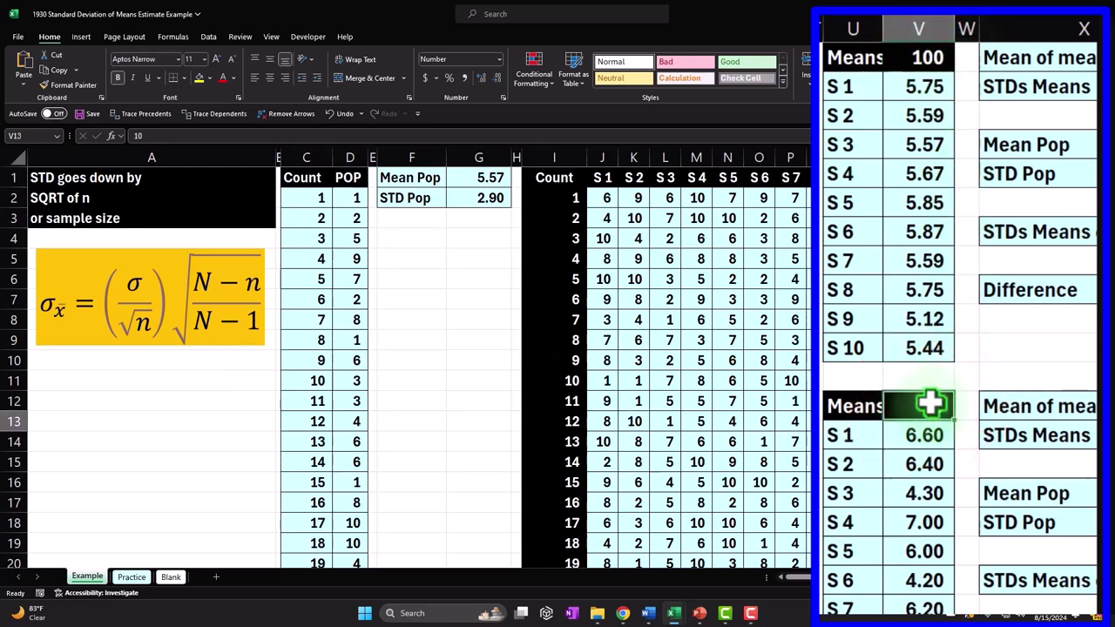
{"action": "left_click_drag", "start_coordinate": [911, 580], "coordinate": [945, 582]}
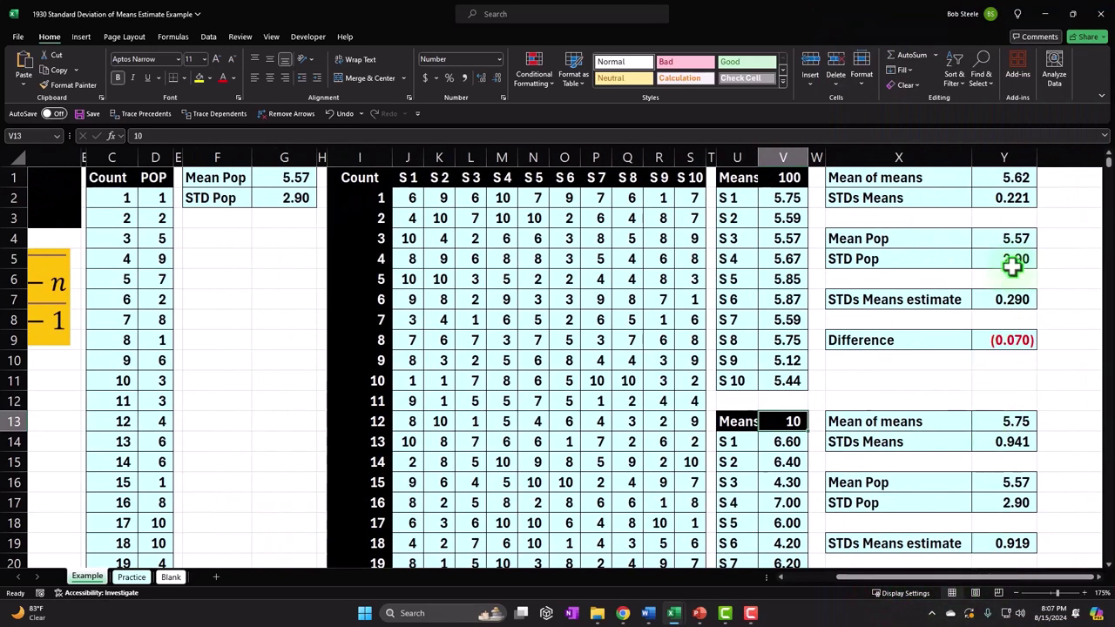
{"action": "left_click_drag", "start_coordinate": [659, 87], "coordinate": [641, 348]}
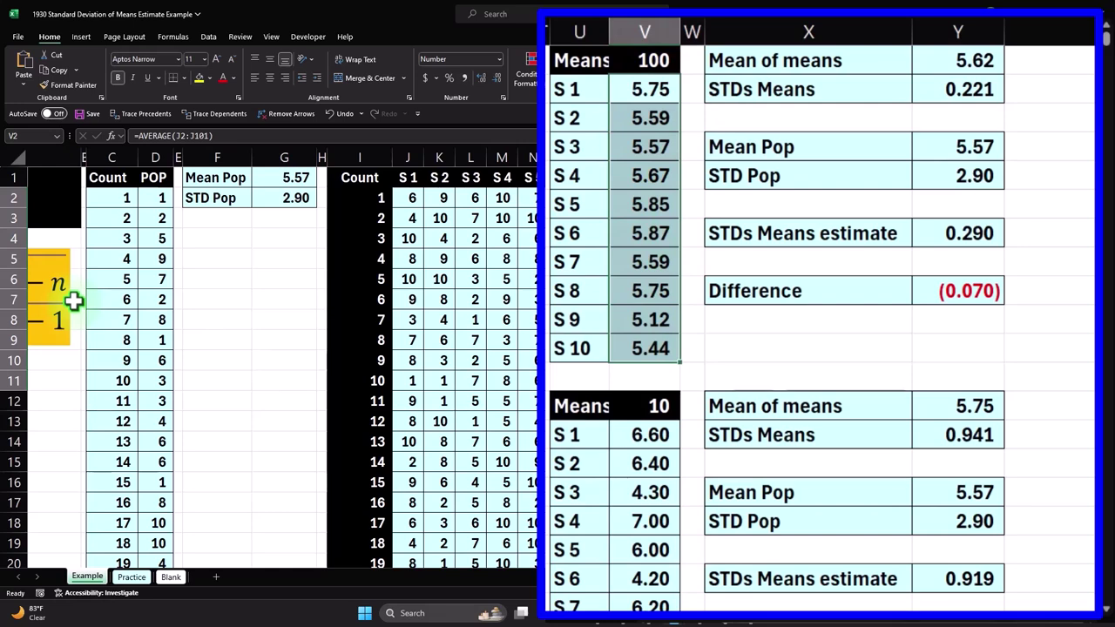
Inspect the formula behind the Difference value for sample size 100.
{"action": "left_click", "coordinate": [970, 286]}
{"action": "double_click", "coordinate": [969, 287]}
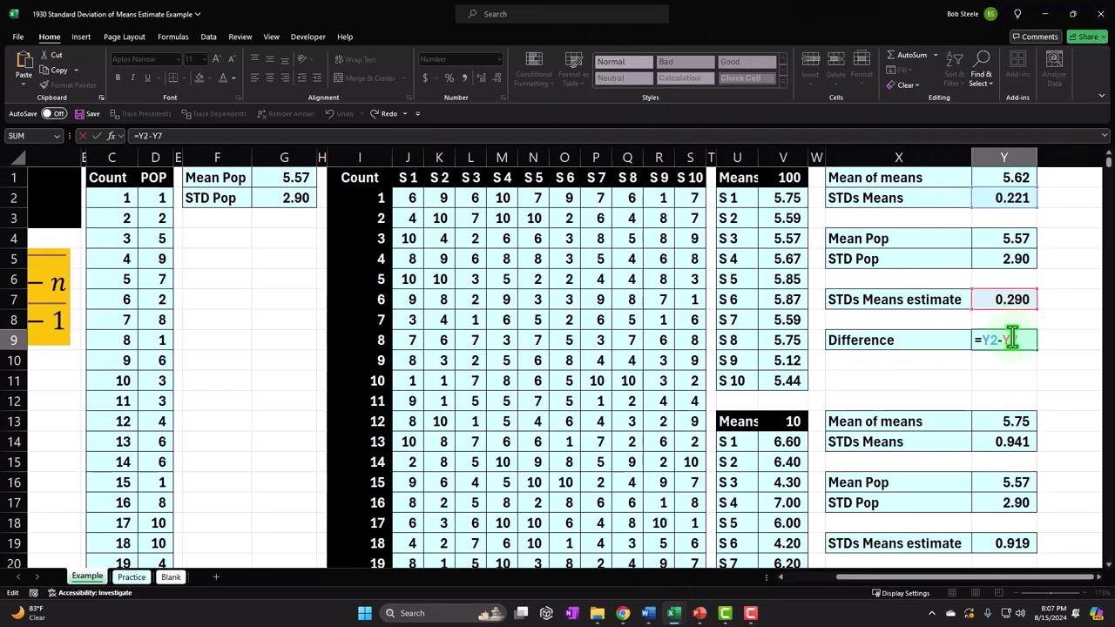
{"action": "key", "text": "Return"}
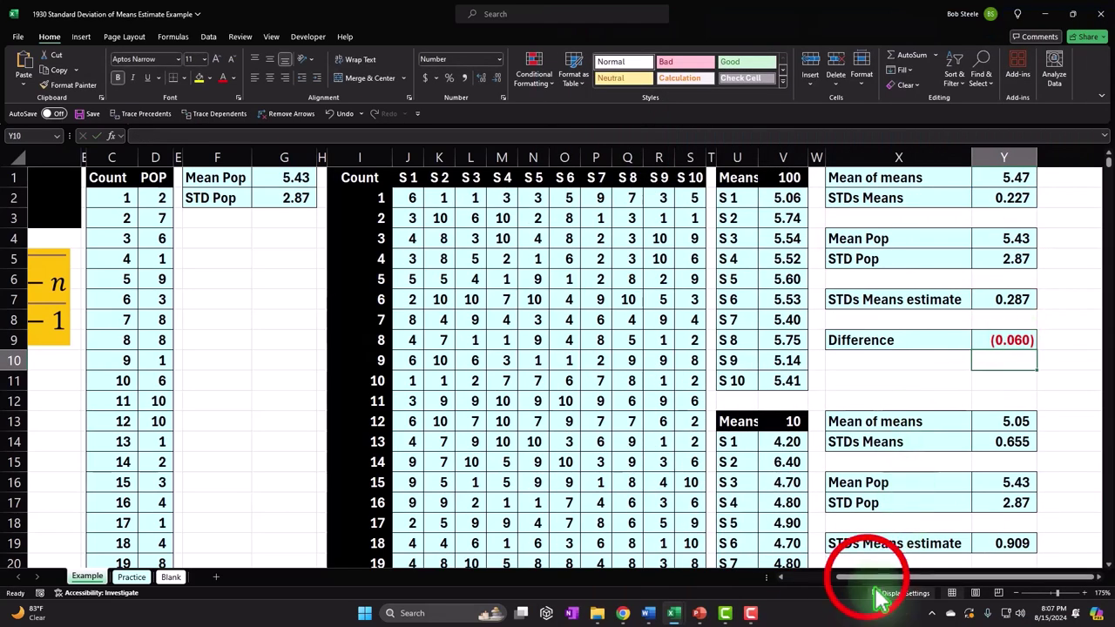
View the Practice sheet, and switch to the Blank sheet.
{"action": "left_click_drag", "start_coordinate": [868, 576], "coordinate": [734, 577]}
{"action": "left_click", "coordinate": [99, 385]}
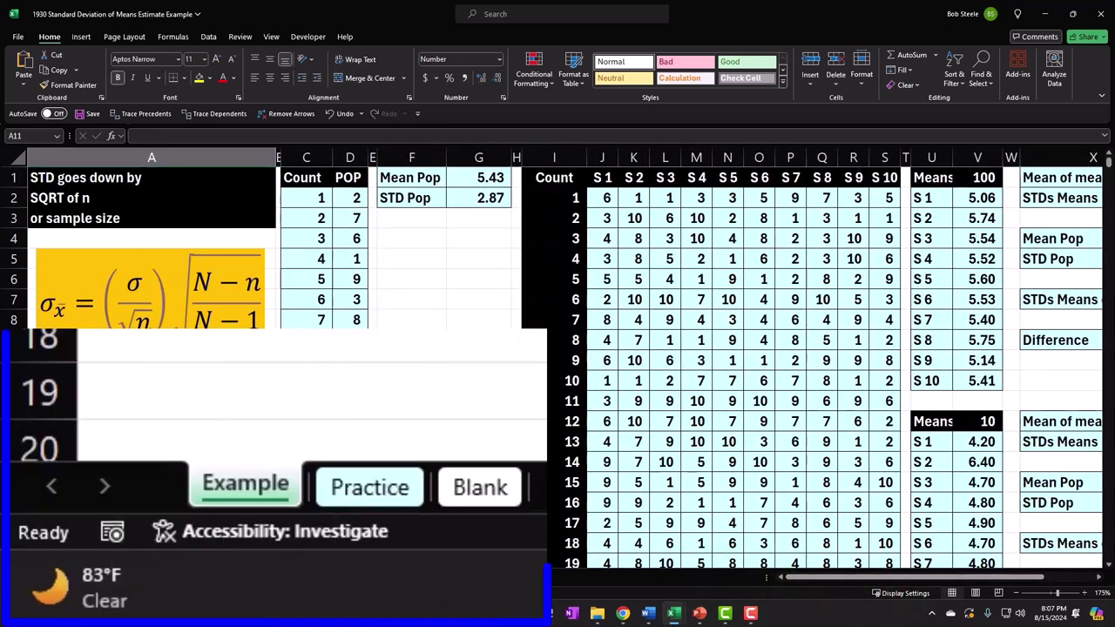
{"action": "left_click", "coordinate": [132, 577]}
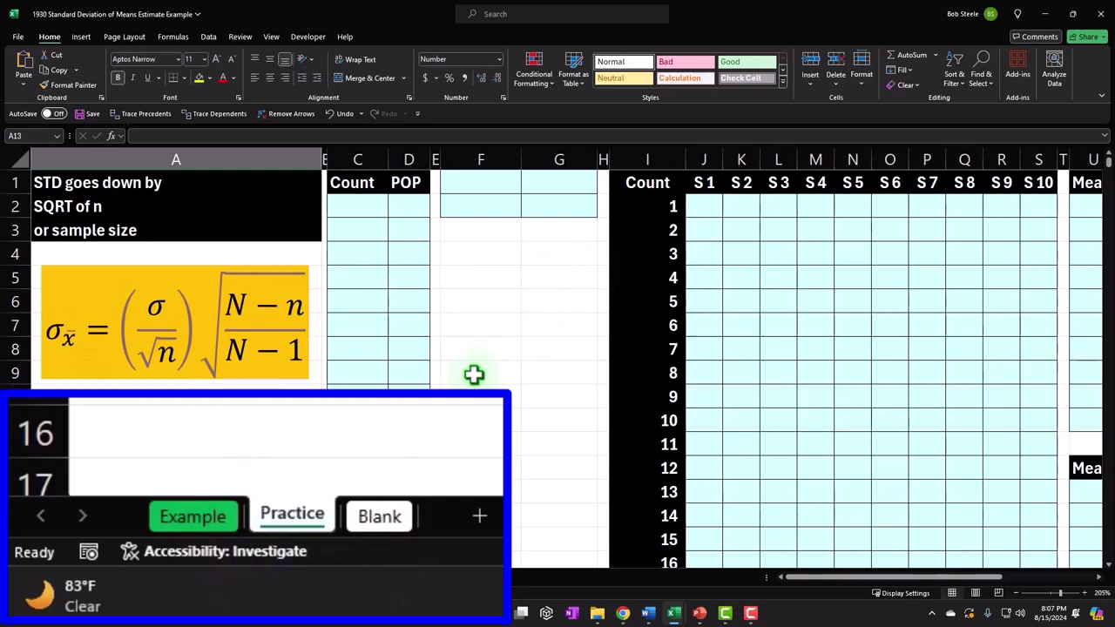
{"action": "left_click", "coordinate": [399, 507]}
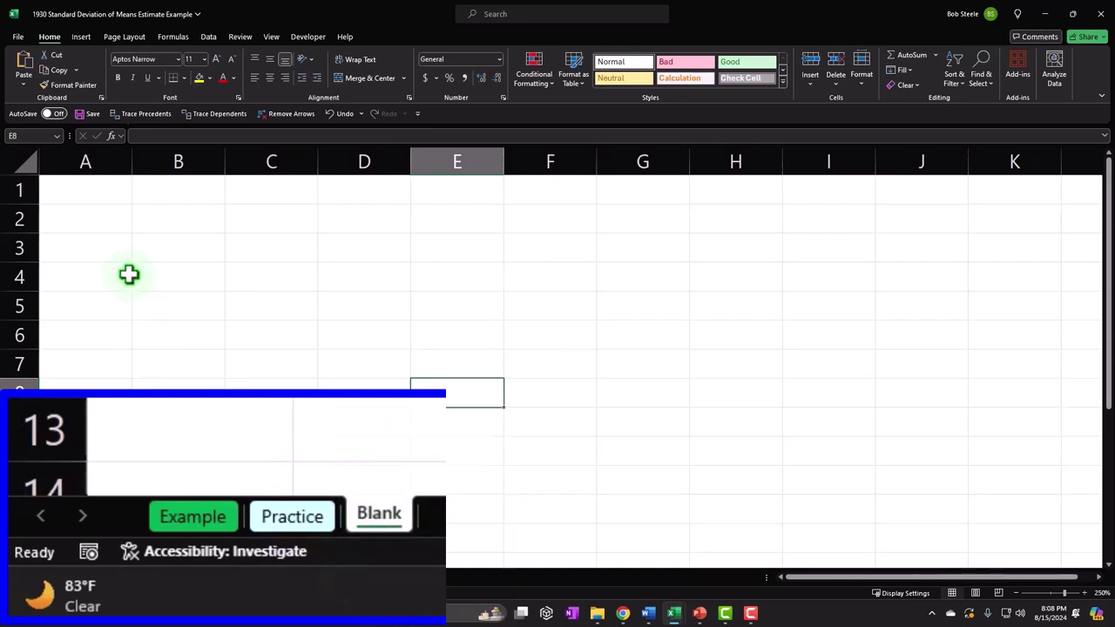
Format the whole Blank sheet as Currency with no symbol, 0 decimal places and red negatives in parentheses, and make it bold.
{"action": "left_click", "coordinate": [31, 157]}
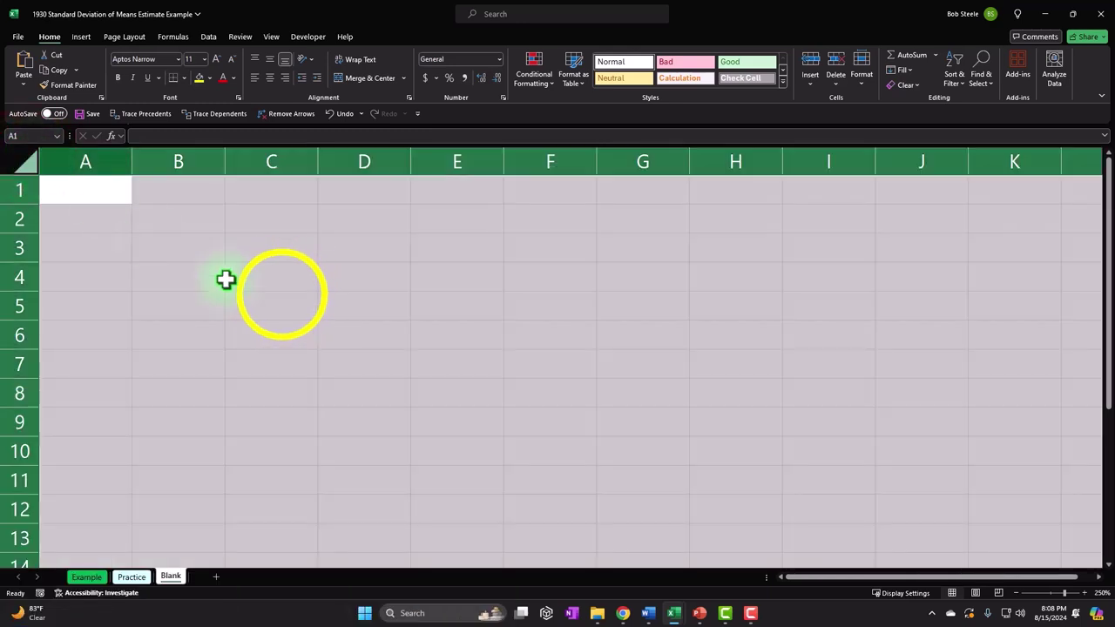
{"action": "right_click", "coordinate": [281, 294]}
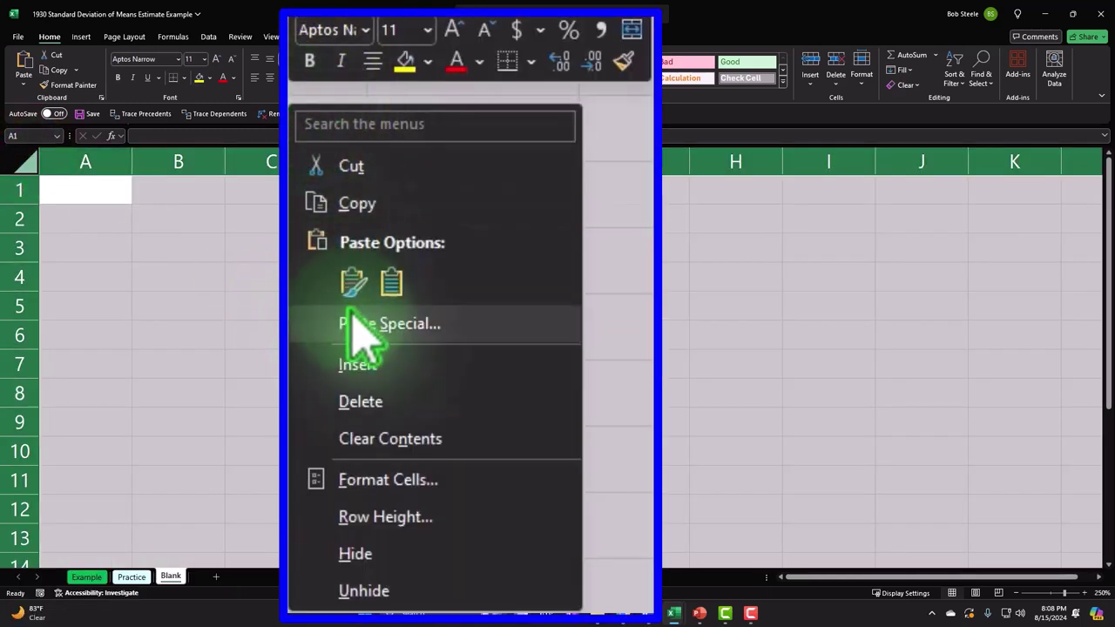
{"action": "left_click", "coordinate": [335, 471]}
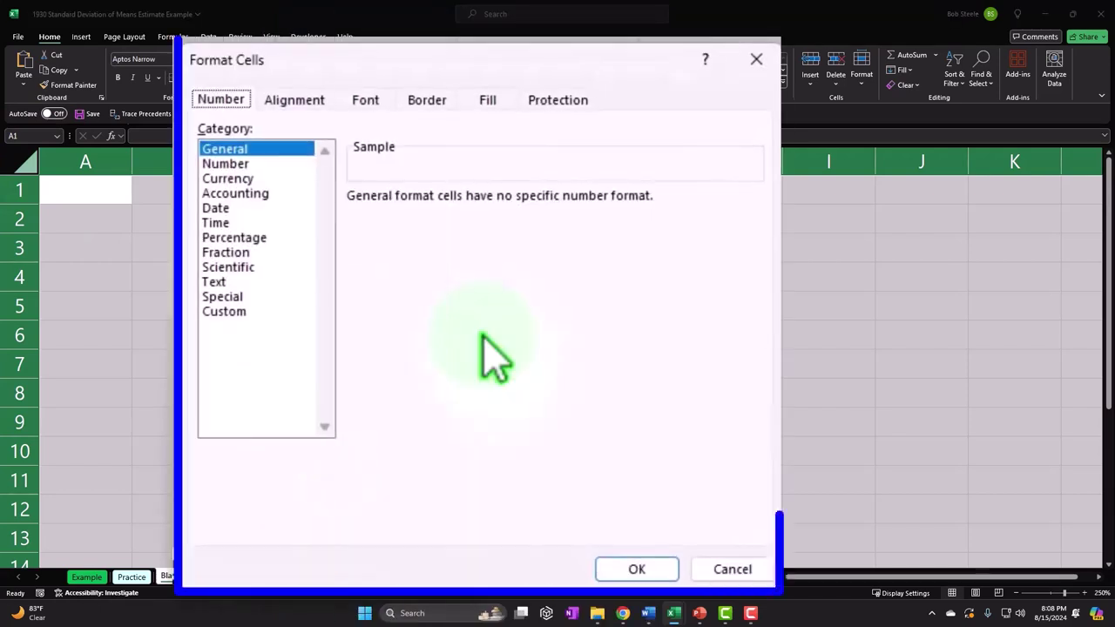
{"action": "left_click", "coordinate": [227, 178]}
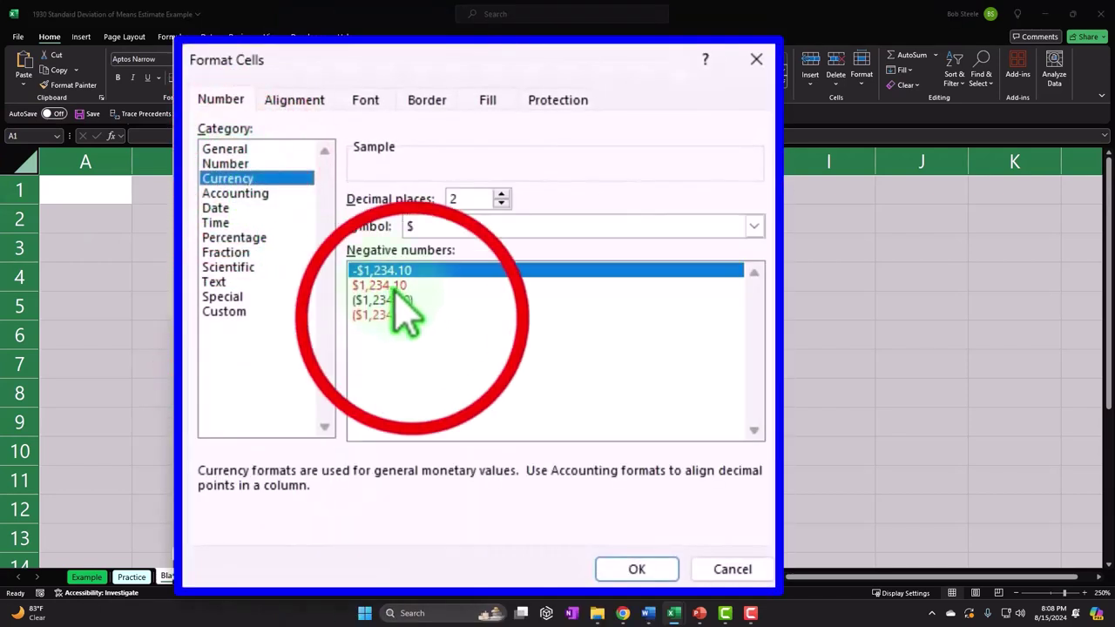
{"action": "left_click", "coordinate": [405, 315]}
{"action": "left_click", "coordinate": [473, 222]}
{"action": "scroll", "coordinate": [485, 236], "scroll_direction": "up", "scroll_amount": 1}
{"action": "left_click", "coordinate": [480, 241]}
{"action": "left_click", "coordinate": [501, 203]}
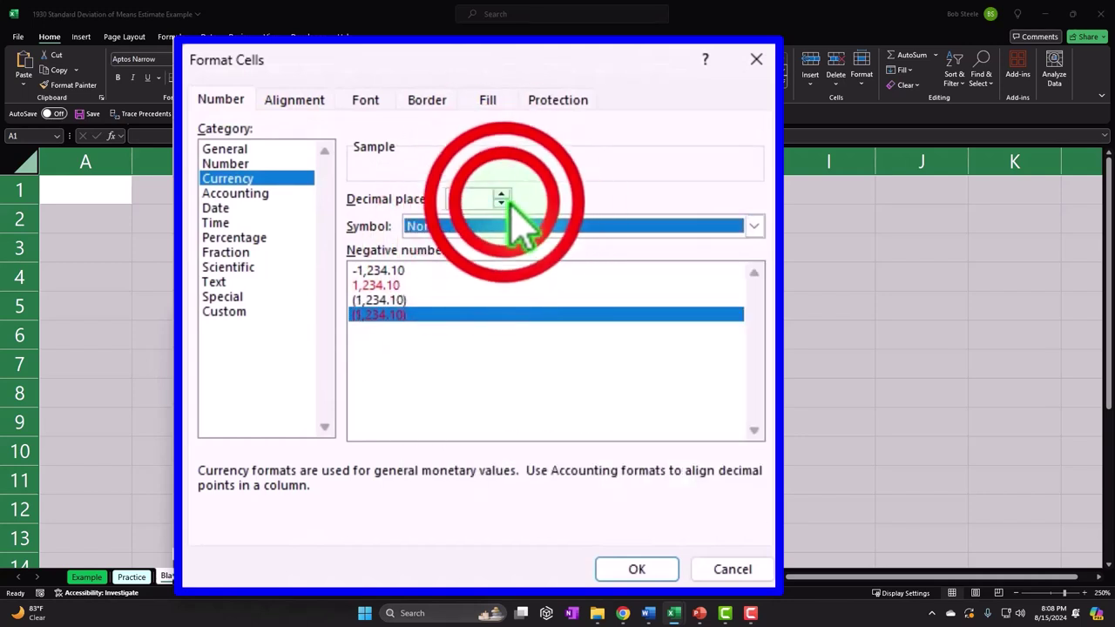
{"action": "left_click", "coordinate": [500, 203]}
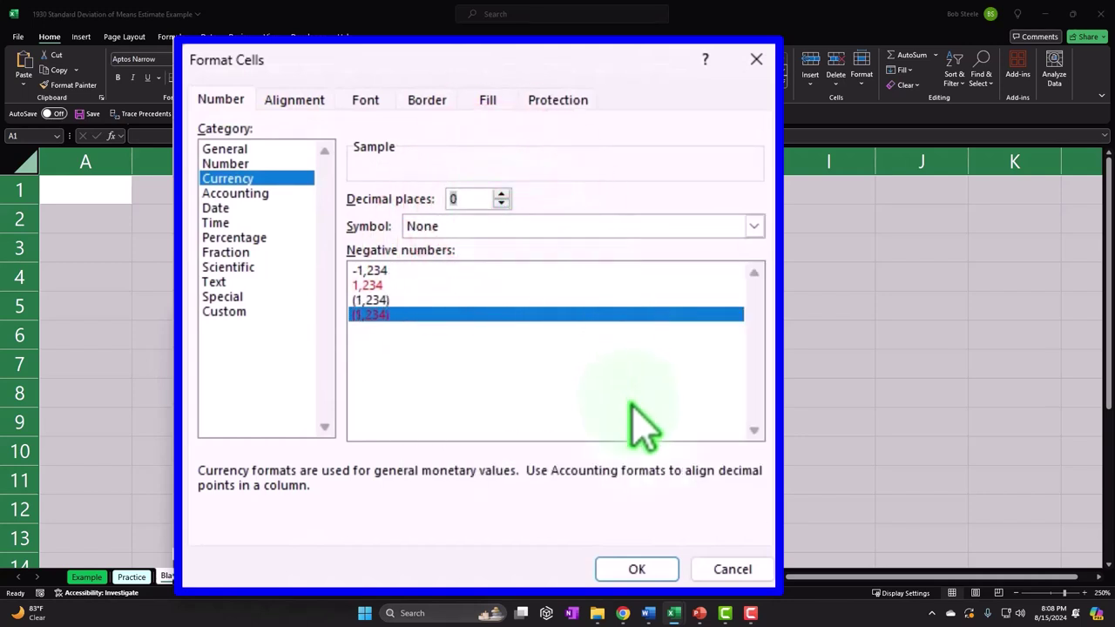
{"action": "left_click", "coordinate": [640, 567]}
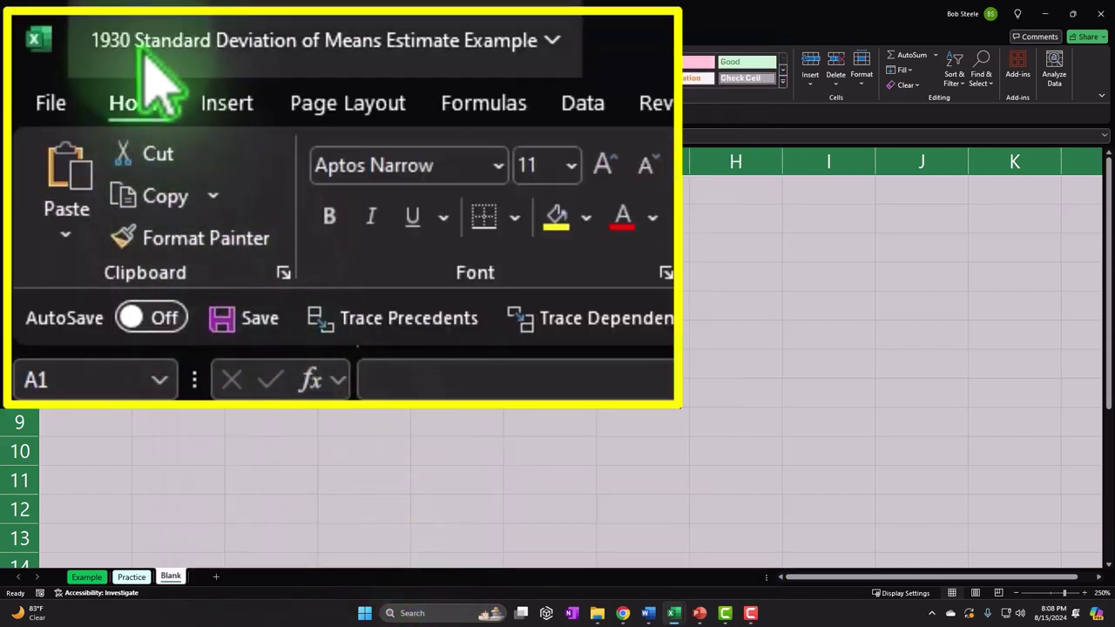
{"action": "left_click", "coordinate": [329, 217]}
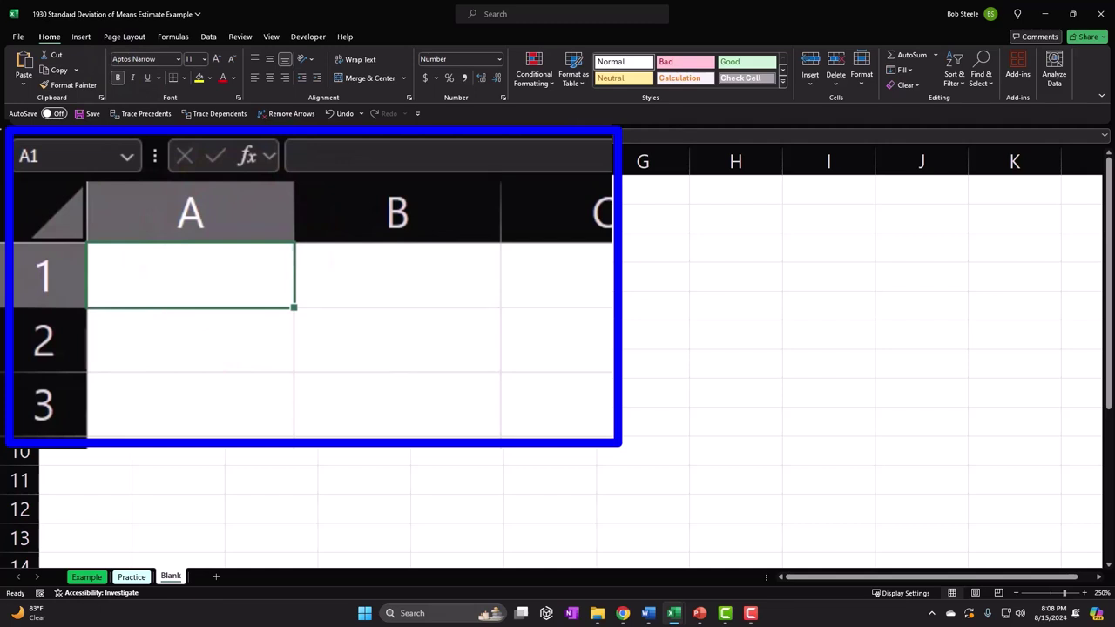
Enter the text "STD goes down by" in cell A1.
{"action": "type", "text": "S"}
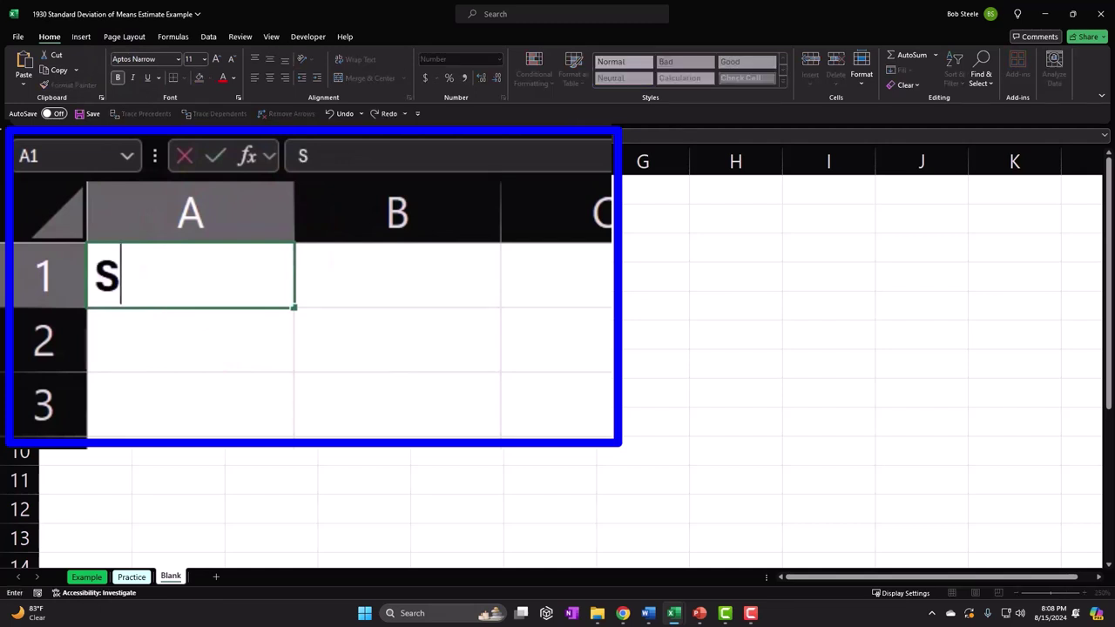
{"action": "type", "text": "TD g"}
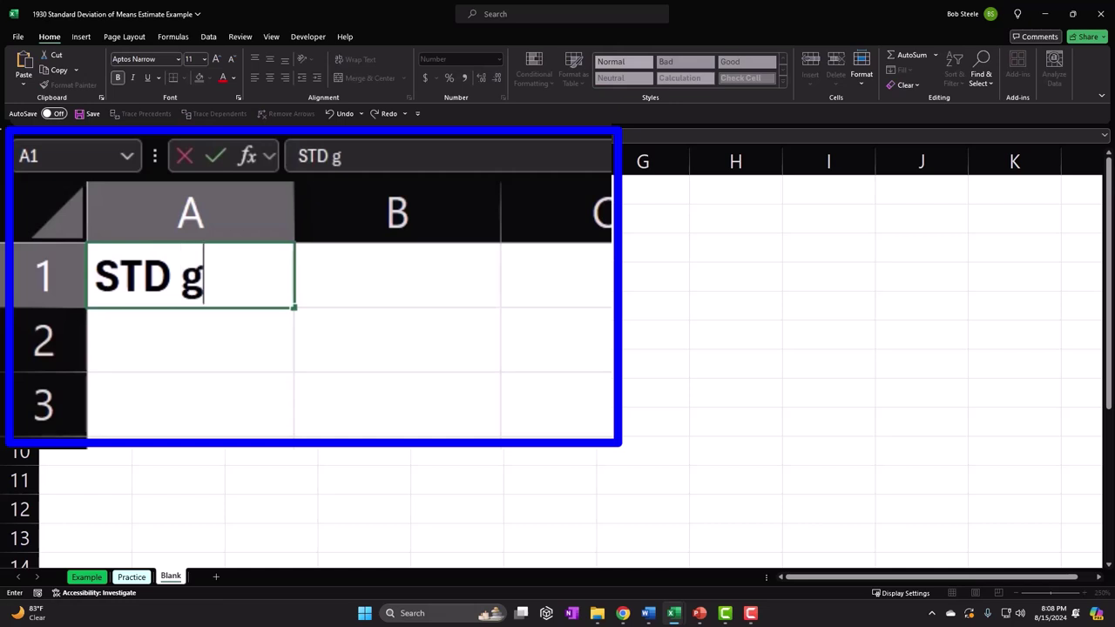
{"action": "key", "text": "BackSpace"}
{"action": "type", "text": "Goes"}
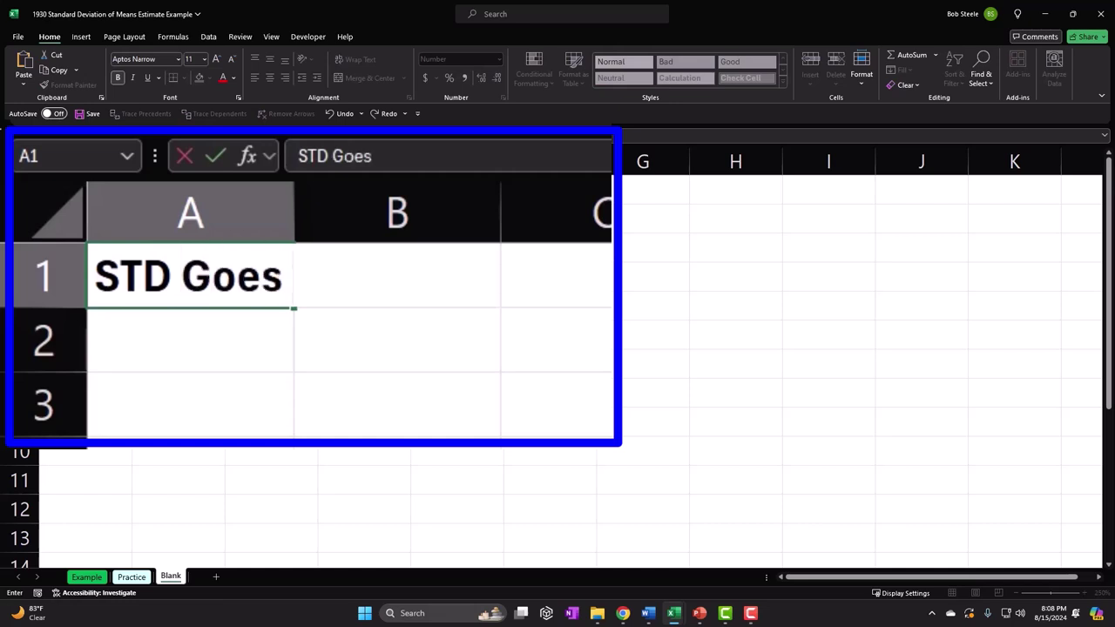
{"action": "key", "text": "BackSpace"}
{"action": "key", "text": "BackSpace"}
{"action": "key", "text": "BackSpace"}
{"action": "key", "text": "BackSpace"}
{"action": "type", "text": "goes"}
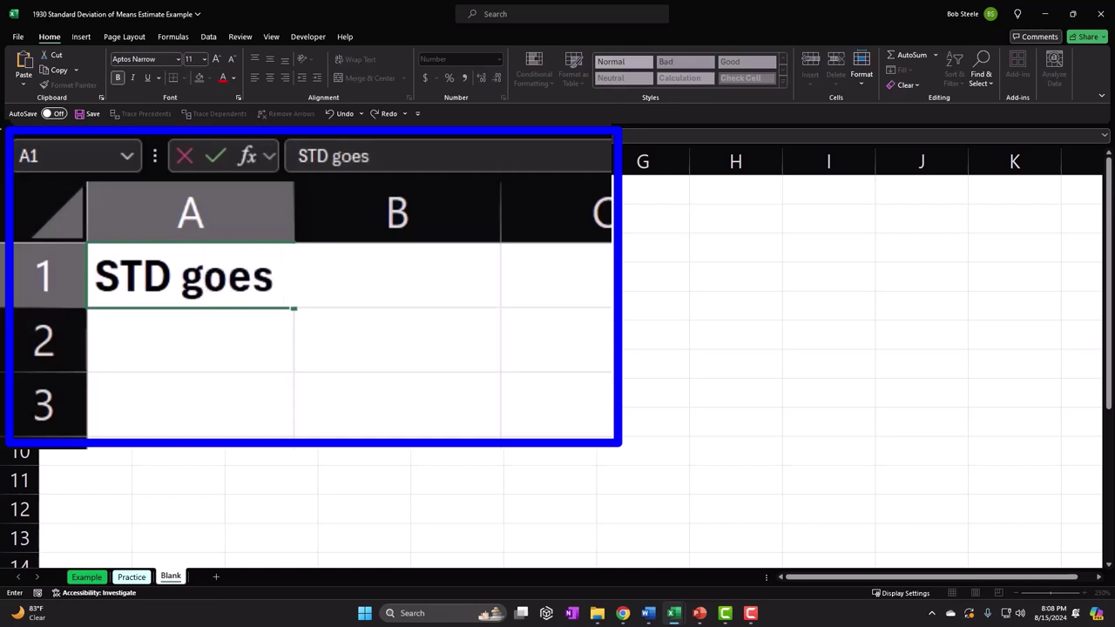
{"action": "type", "text": " down by"}
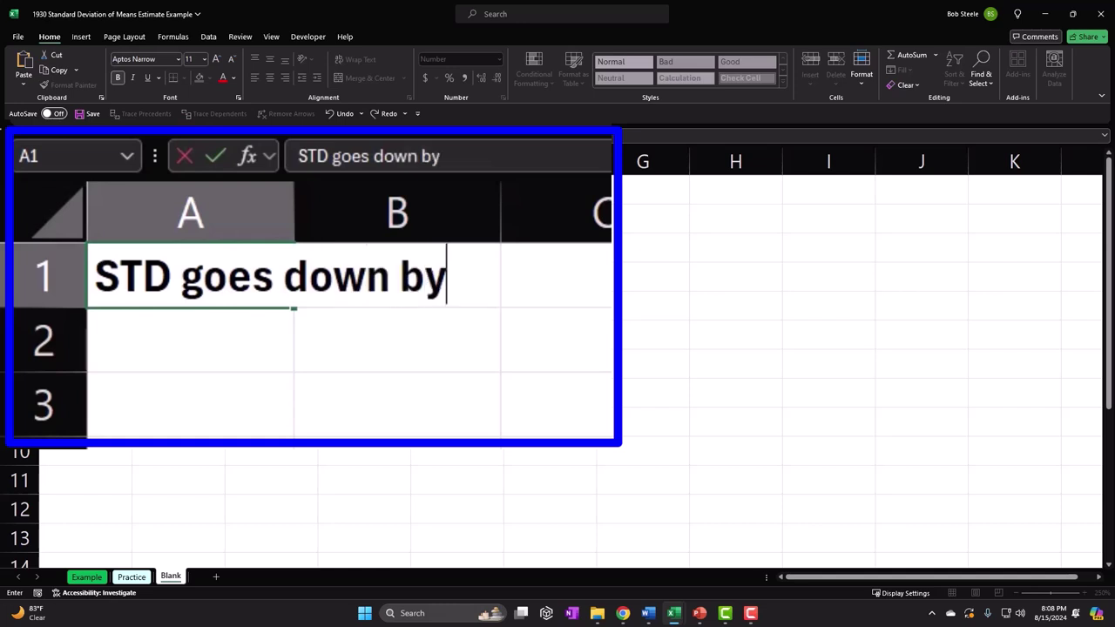
{"action": "key", "text": "Return"}
Enter "SQRT of n=sample size" in cell A2 and widen column A to fit the text.
{"action": "type", "text": "SQ"}
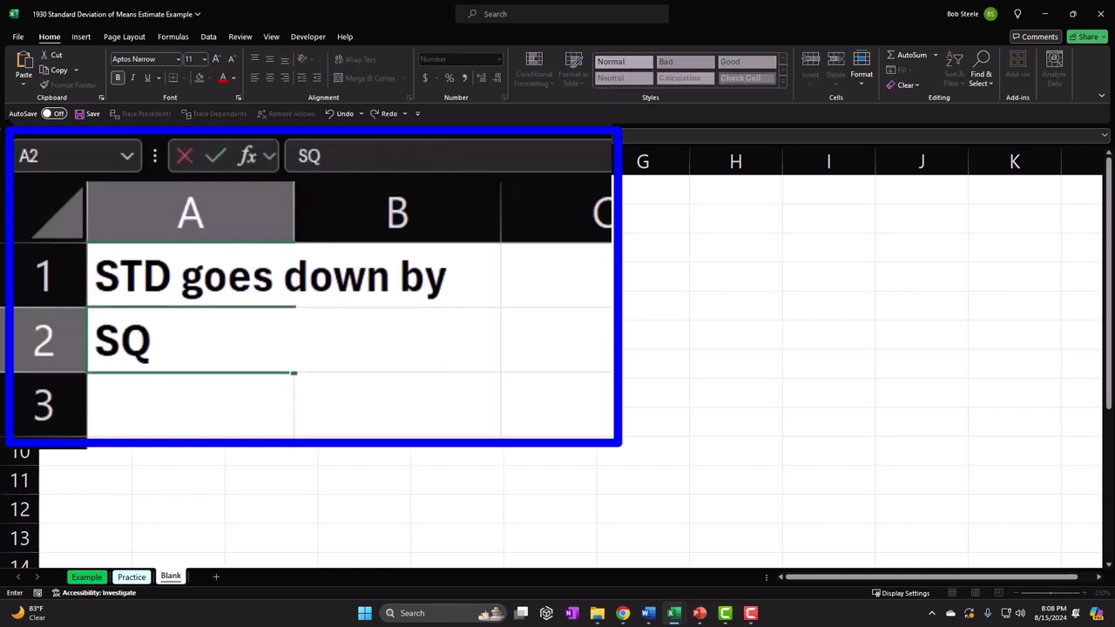
{"action": "type", "text": "RT"}
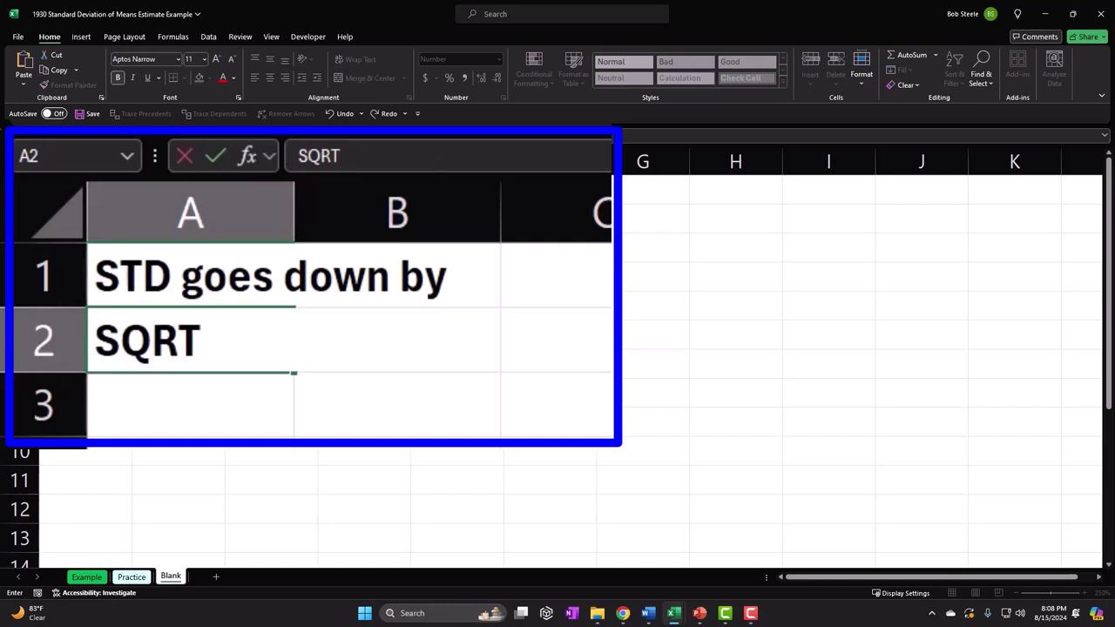
{"action": "type", "text": "of n"}
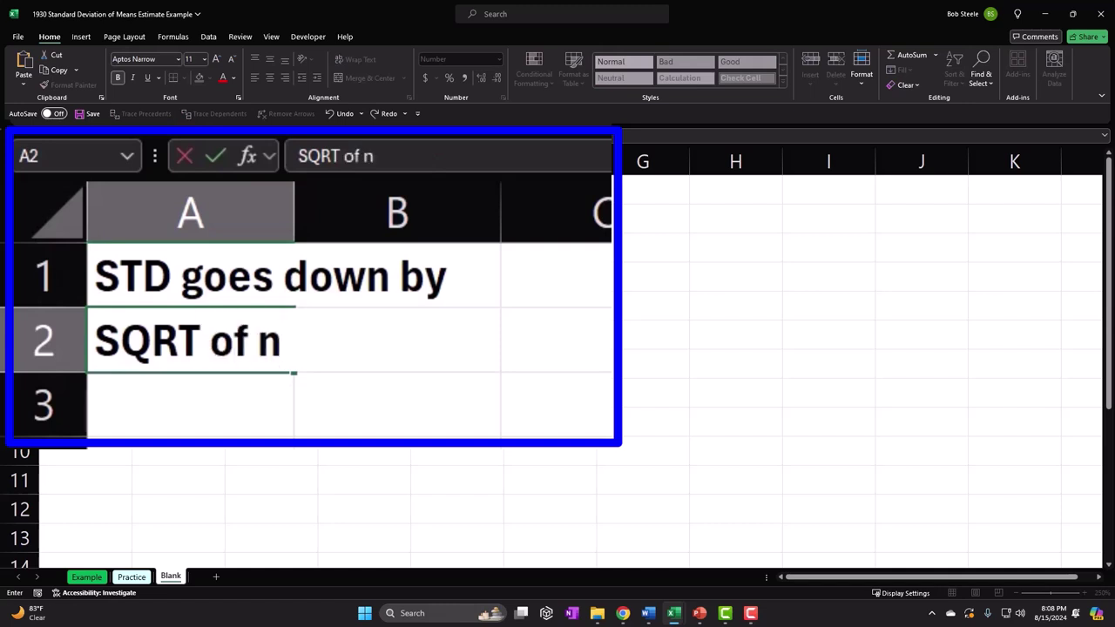
{"action": "type", "text": "=sam"}
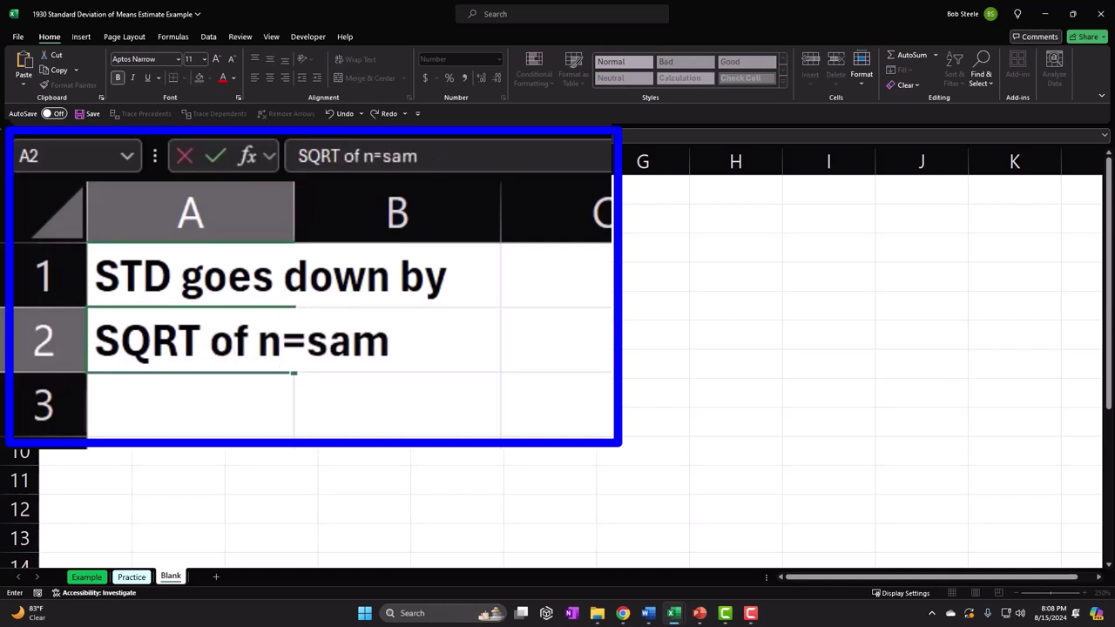
{"action": "type", "text": "ple size"}
{"action": "key", "text": "Return"}
{"action": "type", "text": "or"}
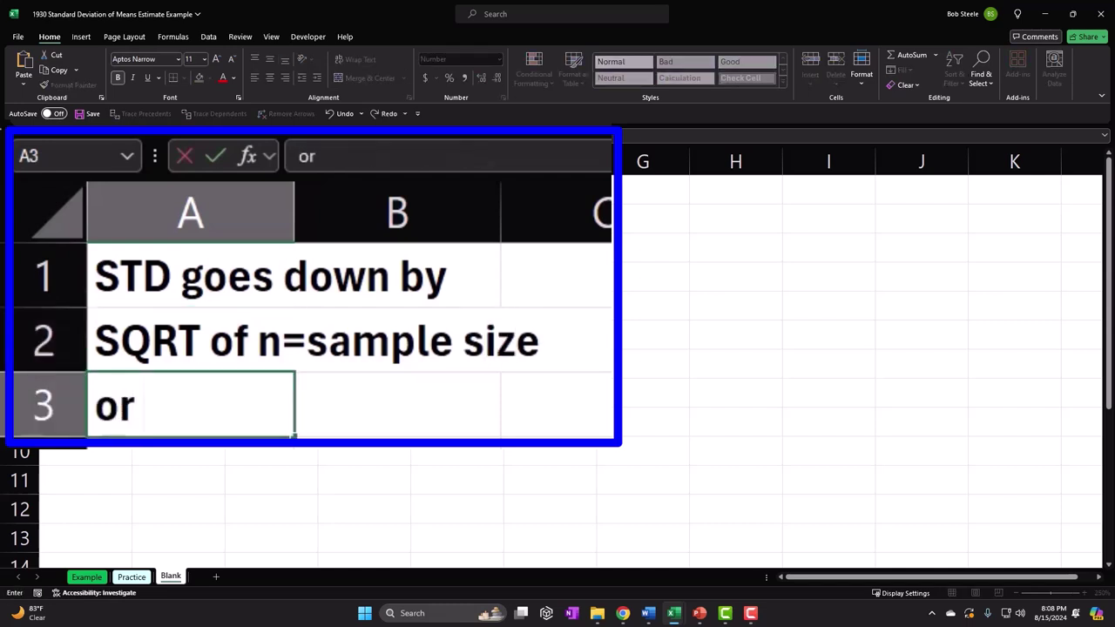
{"action": "key", "text": "Return"}
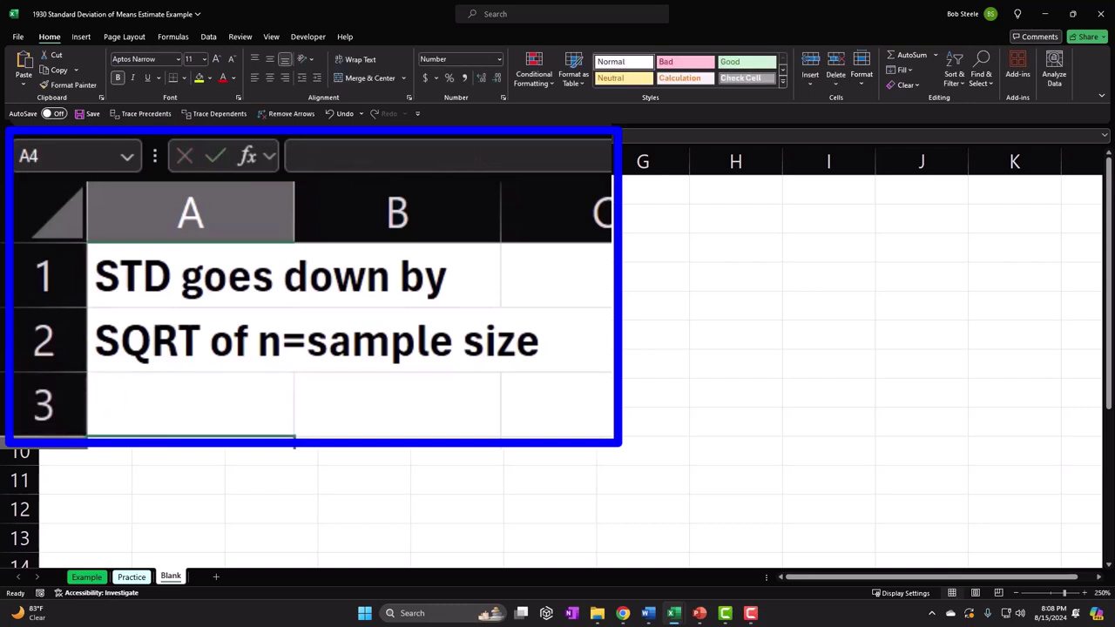
{"action": "left_click", "coordinate": [299, 200]}
{"action": "left_click_drag", "start_coordinate": [298, 199], "coordinate": [567, 200]}
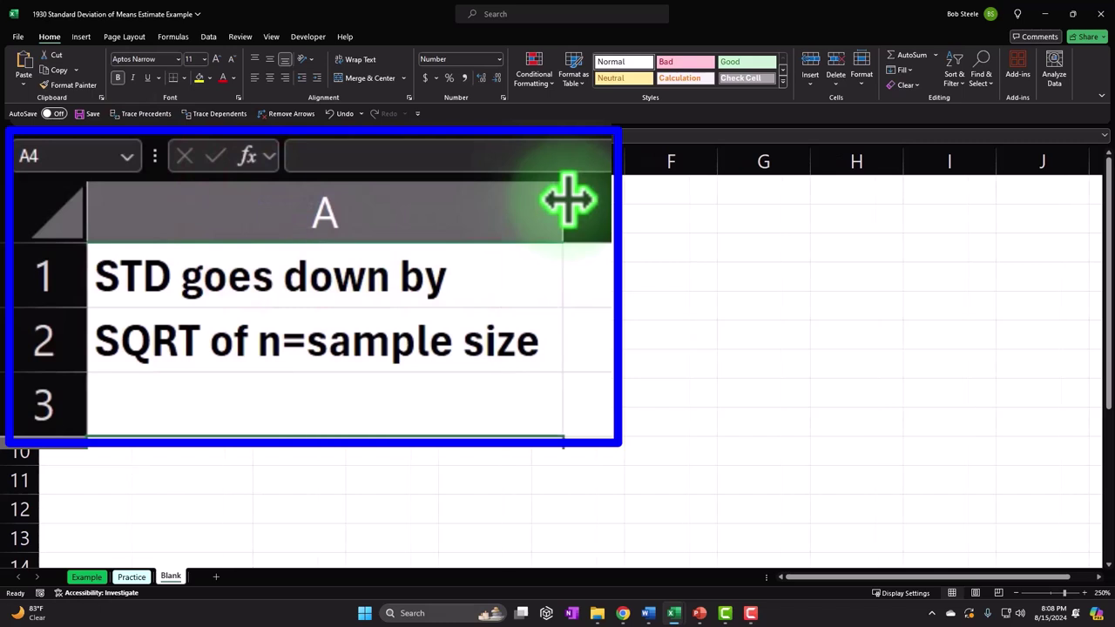
Format the heading cells A1:A2 with a black fill and white font.
{"action": "left_click_drag", "start_coordinate": [209, 188], "coordinate": [204, 204]}
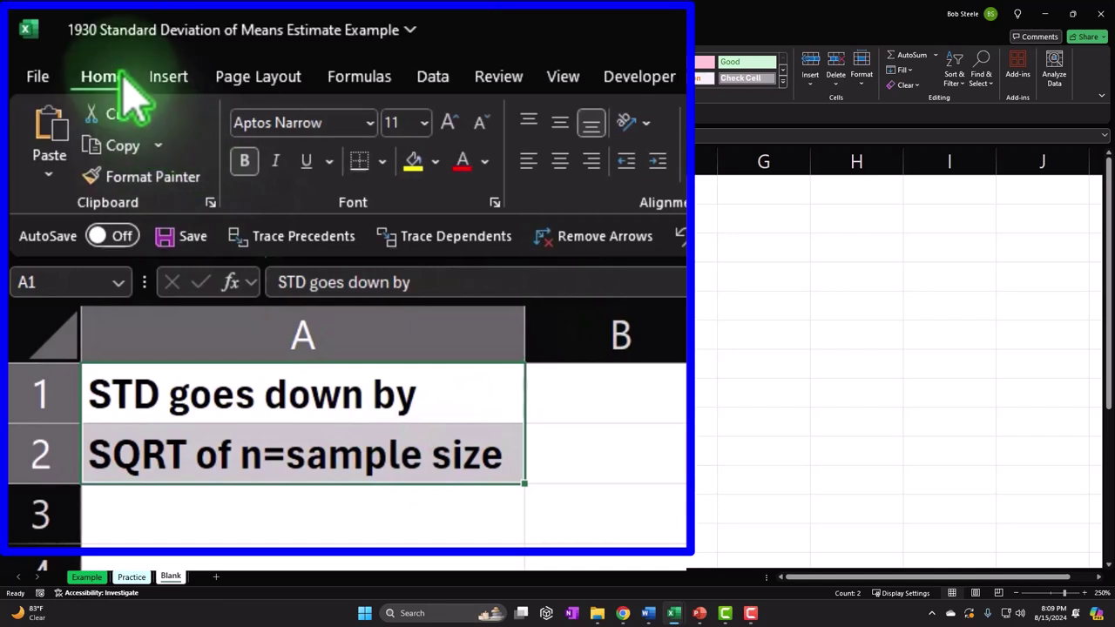
{"action": "left_click", "coordinate": [434, 162]}
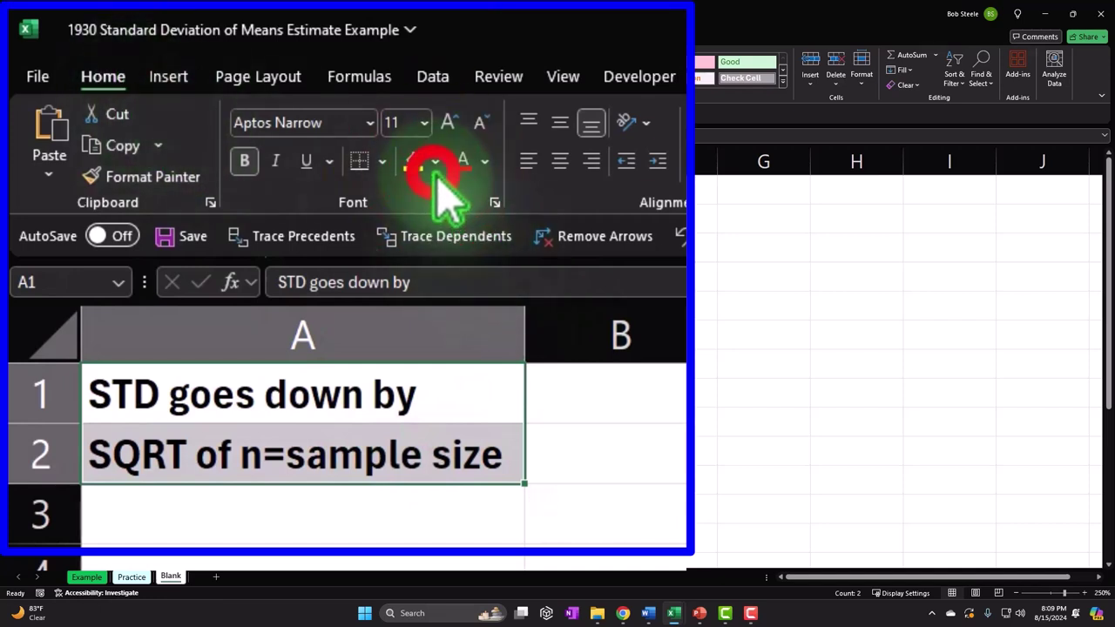
{"action": "left_click", "coordinate": [431, 224]}
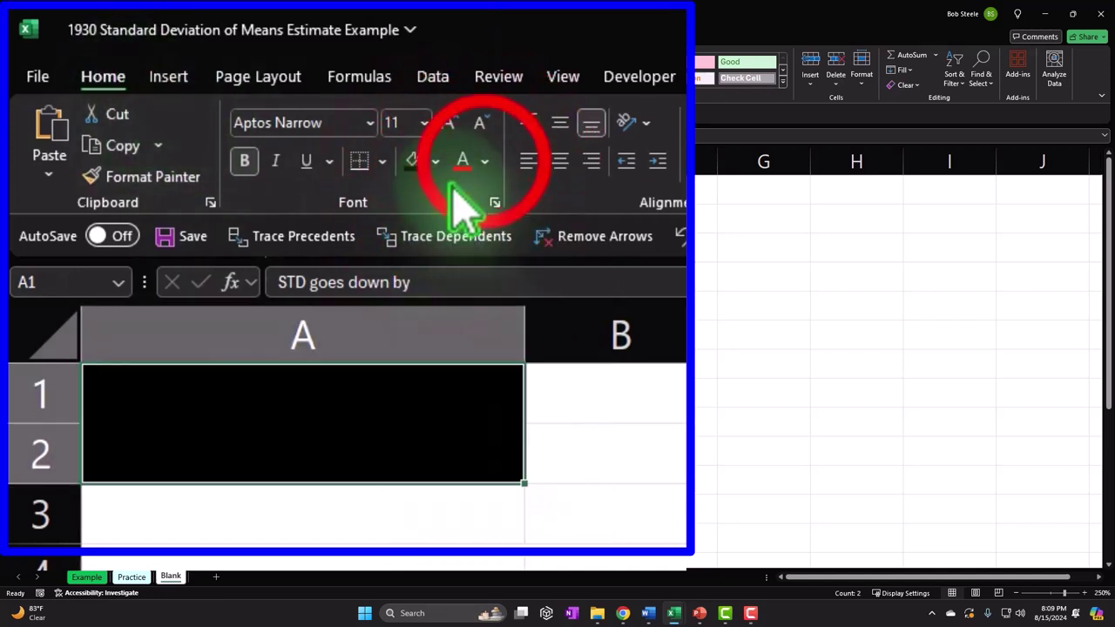
{"action": "left_click", "coordinate": [485, 162]}
{"action": "left_click", "coordinate": [461, 261]}
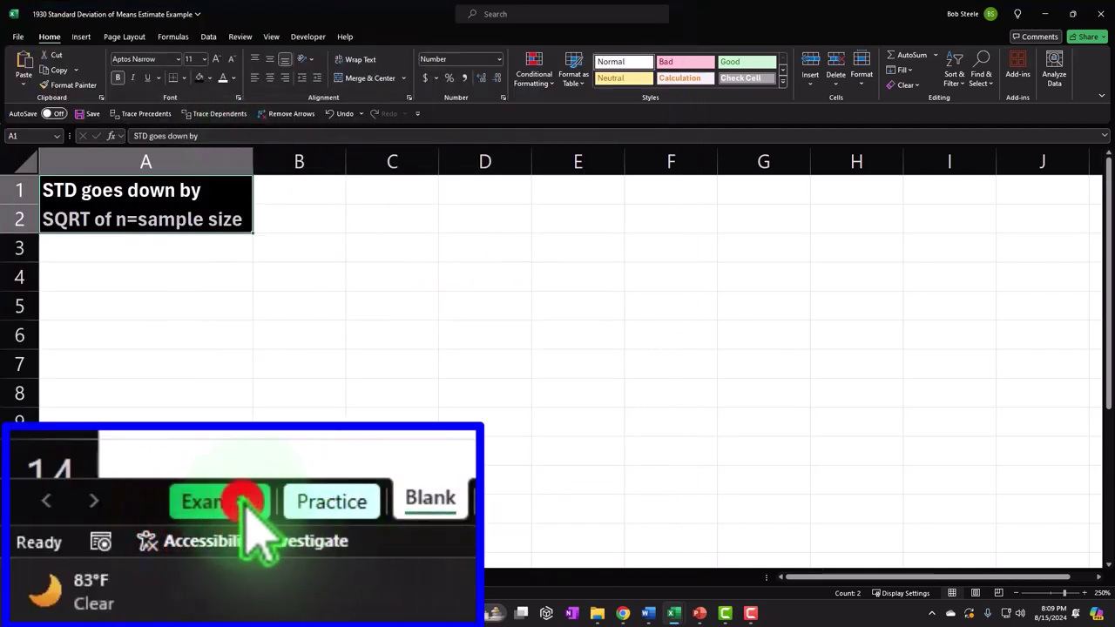
Copy the yellow formula box from the Example sheet onto the Blank sheet, and place it below the headings.
{"action": "left_click", "coordinate": [86, 577]}
{"action": "left_click", "coordinate": [204, 347]}
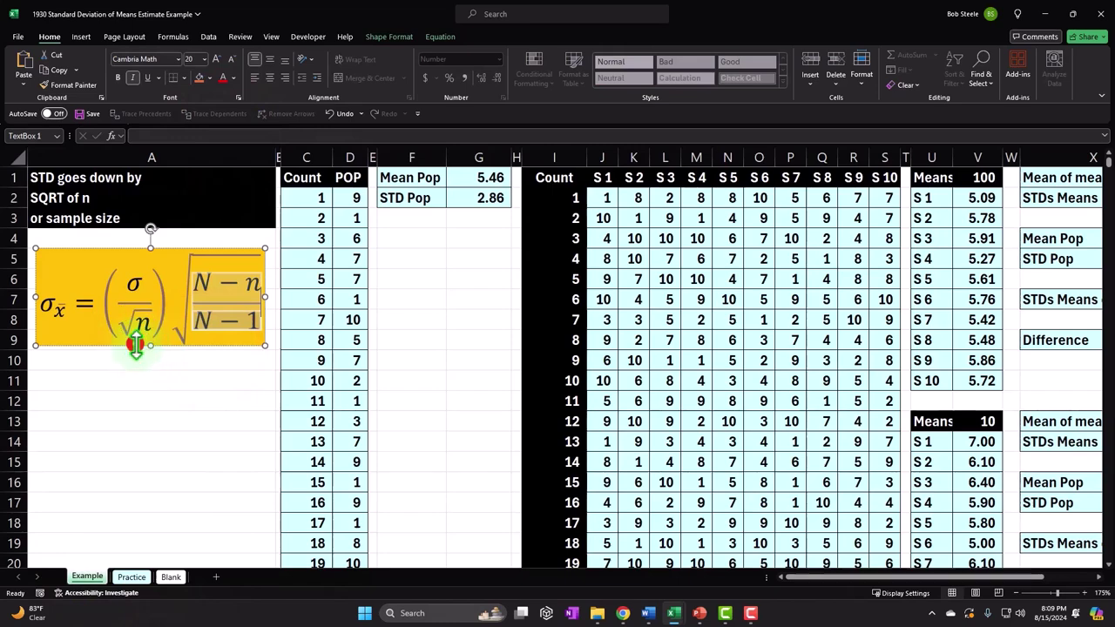
{"action": "key", "text": "ctrl+c"}
{"action": "left_click", "coordinate": [169, 575]}
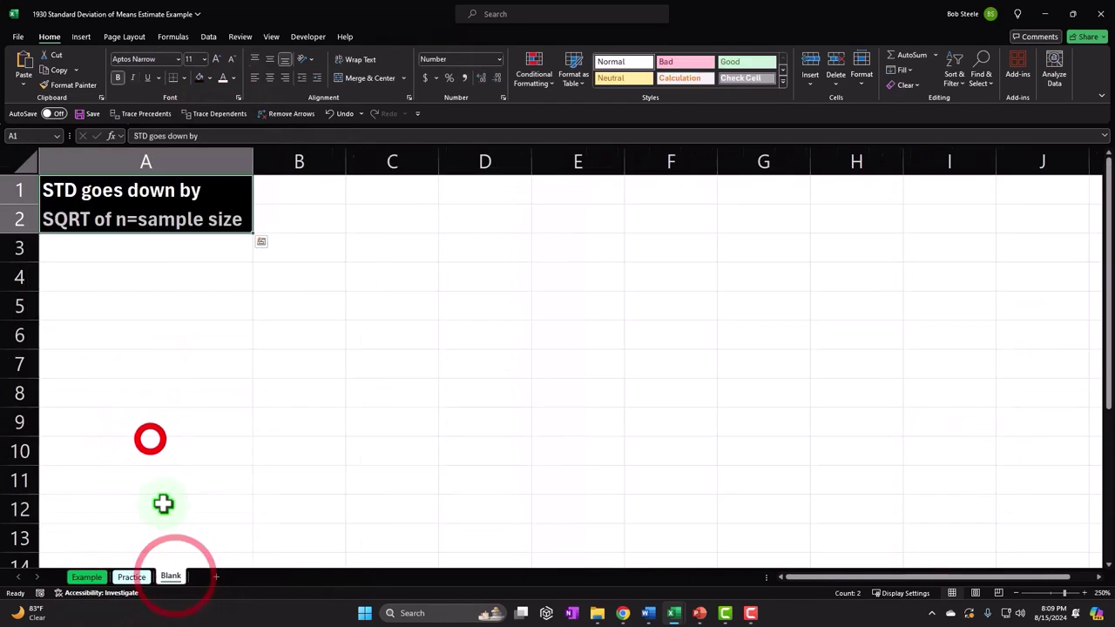
{"action": "key", "text": "ctrl+v"}
{"action": "left_click_drag", "start_coordinate": [224, 430], "coordinate": [233, 267]}
View the built-in equations and the Ink Equation handwriting window, and close it without inserting anything.
{"action": "left_click", "coordinate": [81, 37]}
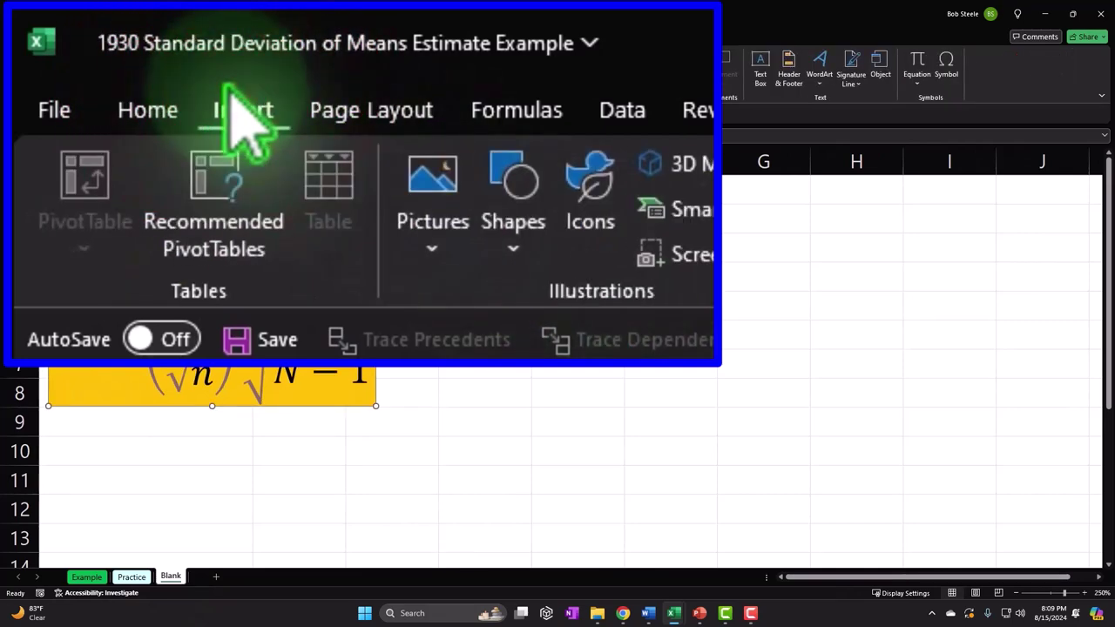
{"action": "left_click", "coordinate": [921, 74]}
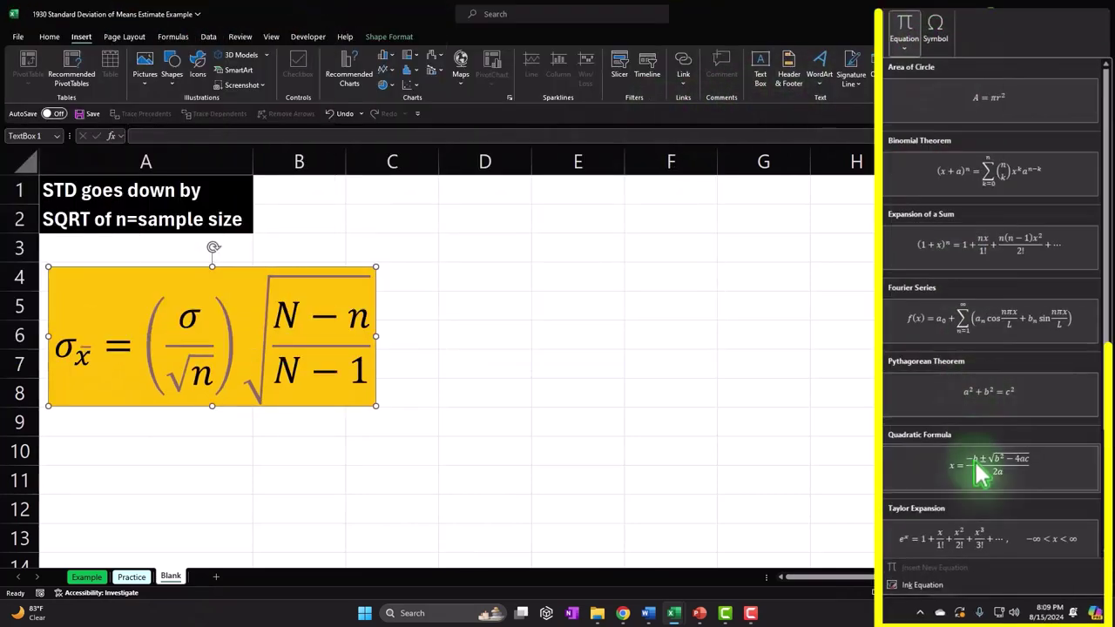
{"action": "left_click", "coordinate": [927, 589]}
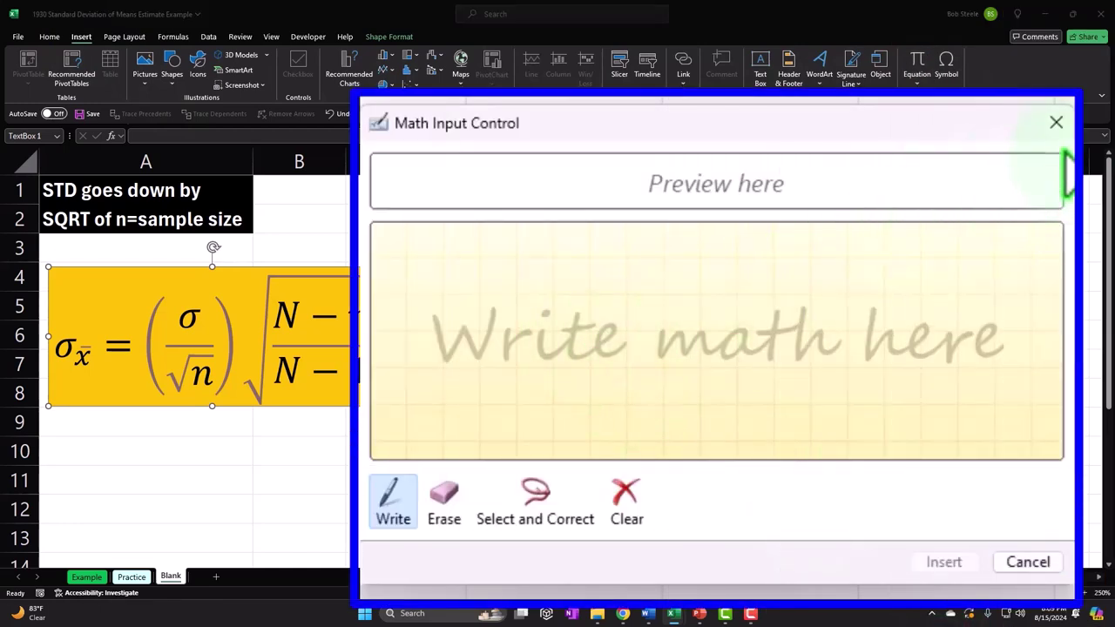
{"action": "left_click", "coordinate": [1056, 123]}
Widen column A to contain the whole formula box, and nudge the box into place inside it.
{"action": "left_click", "coordinate": [294, 206]}
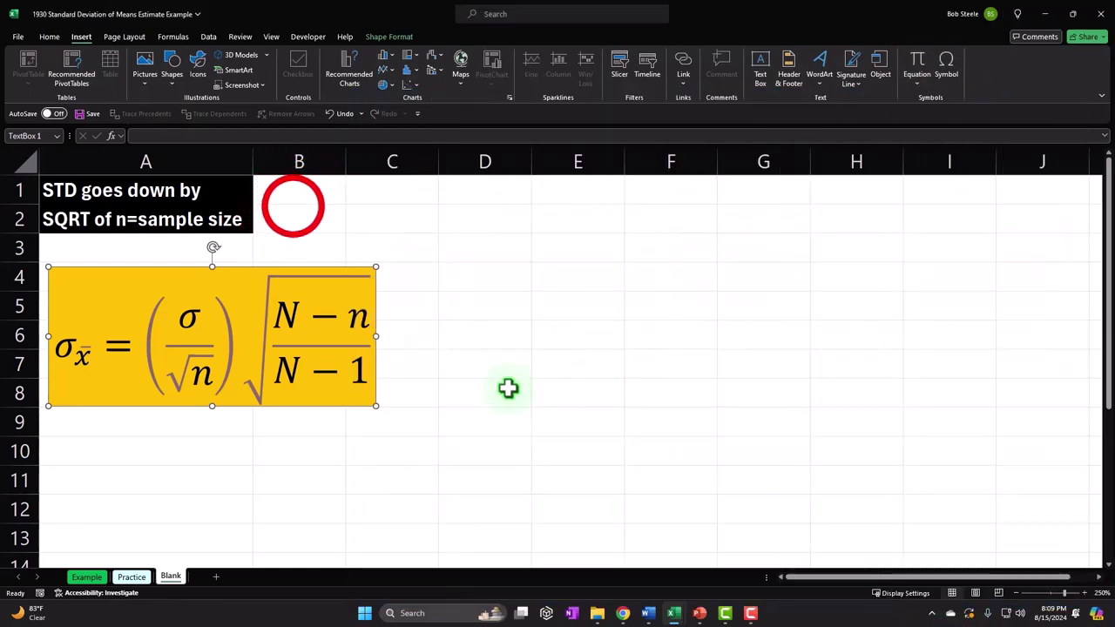
{"action": "left_click_drag", "start_coordinate": [259, 162], "coordinate": [389, 162]}
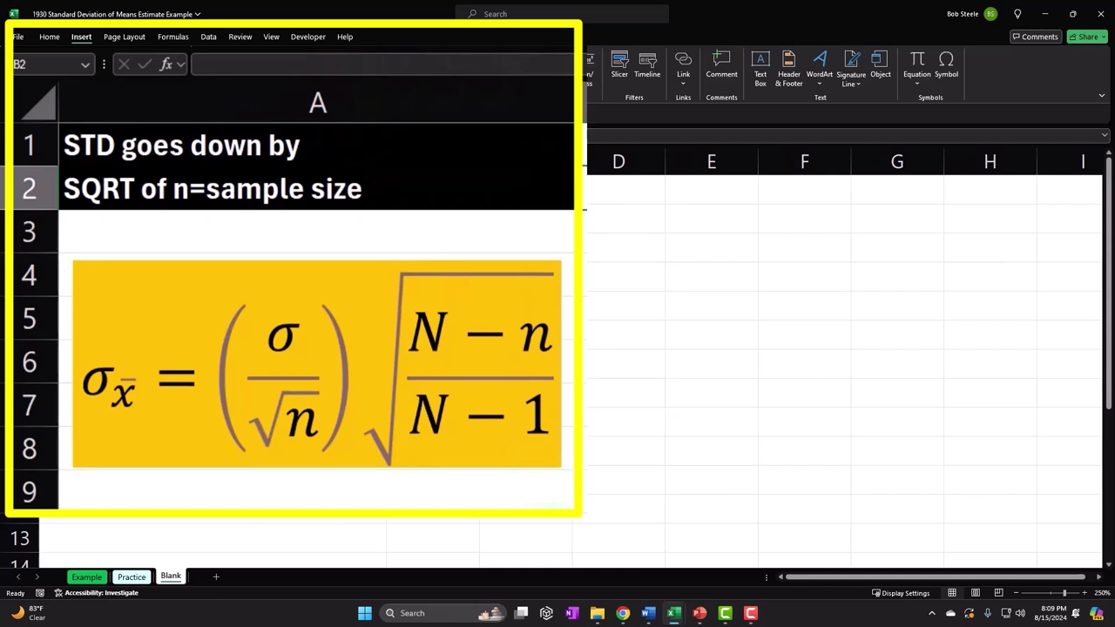
{"action": "left_click", "coordinate": [499, 466]}
{"action": "left_click_drag", "start_coordinate": [488, 466], "coordinate": [485, 465]}
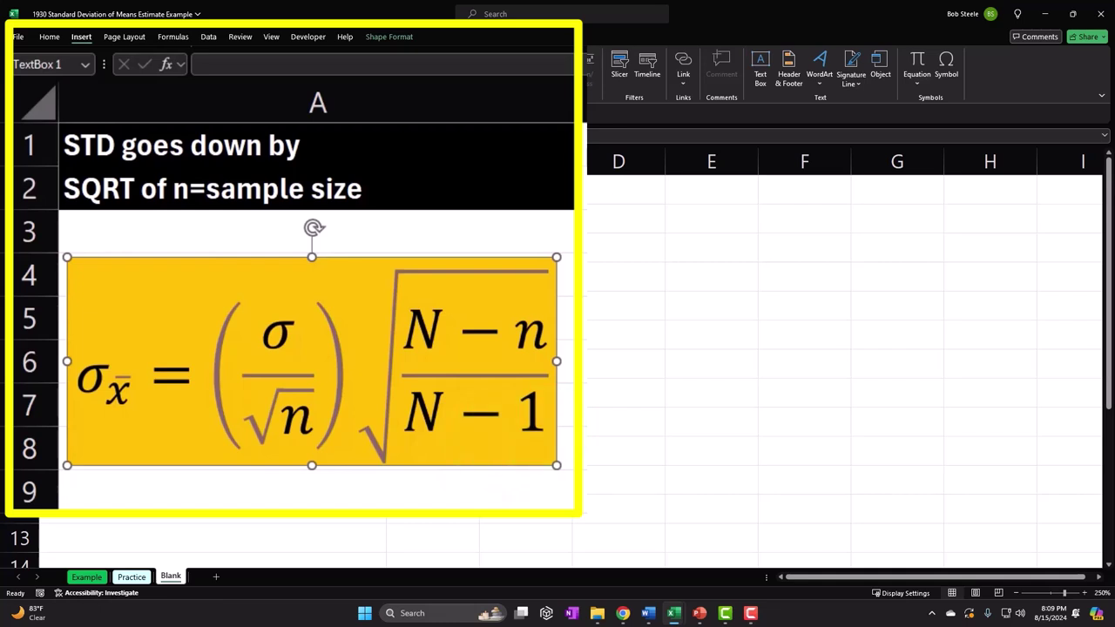
Narrow column B to a thin spacer, and enter the headers "Count" in C1 and "Pop" in D1.
{"action": "left_click_drag", "start_coordinate": [475, 164], "coordinate": [393, 166]}
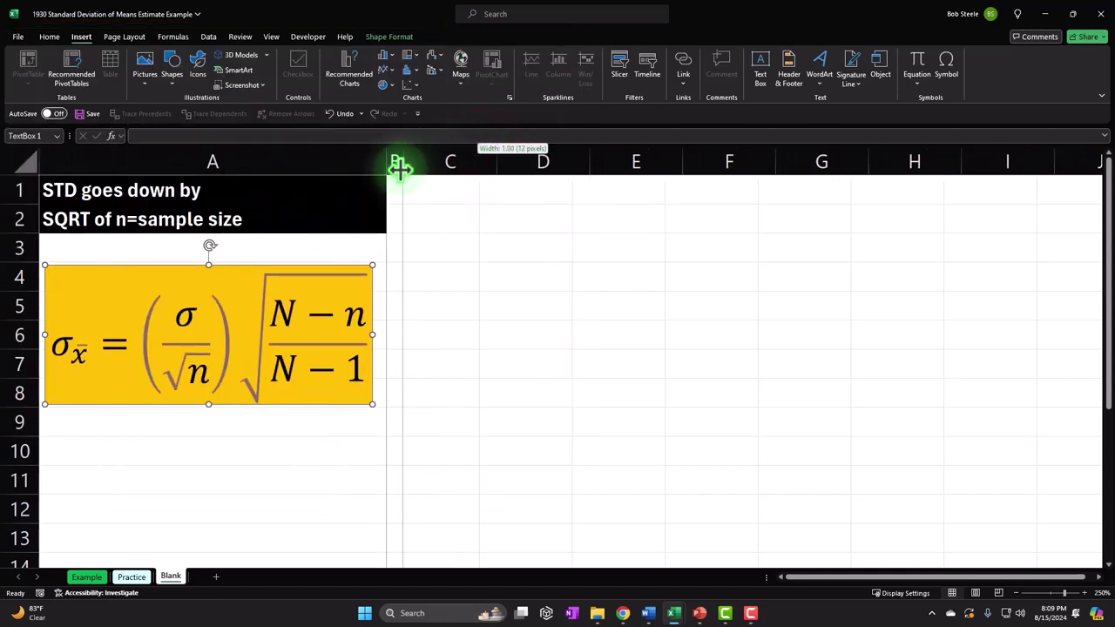
{"action": "left_click", "coordinate": [428, 192]}
{"action": "type", "text": "Count"}
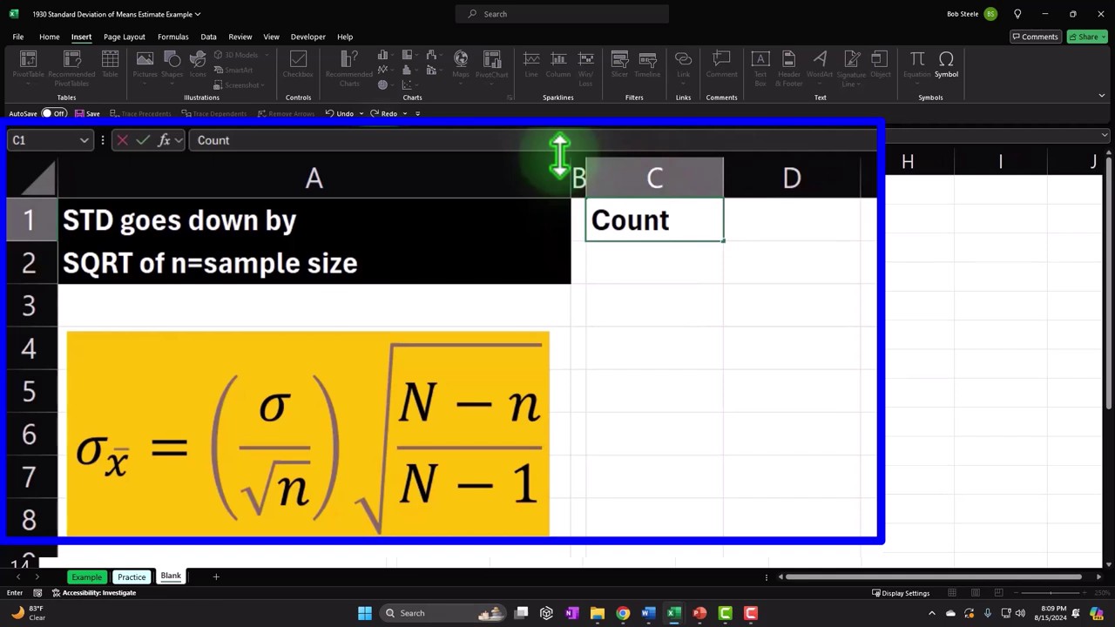
{"action": "key", "text": "Tab"}
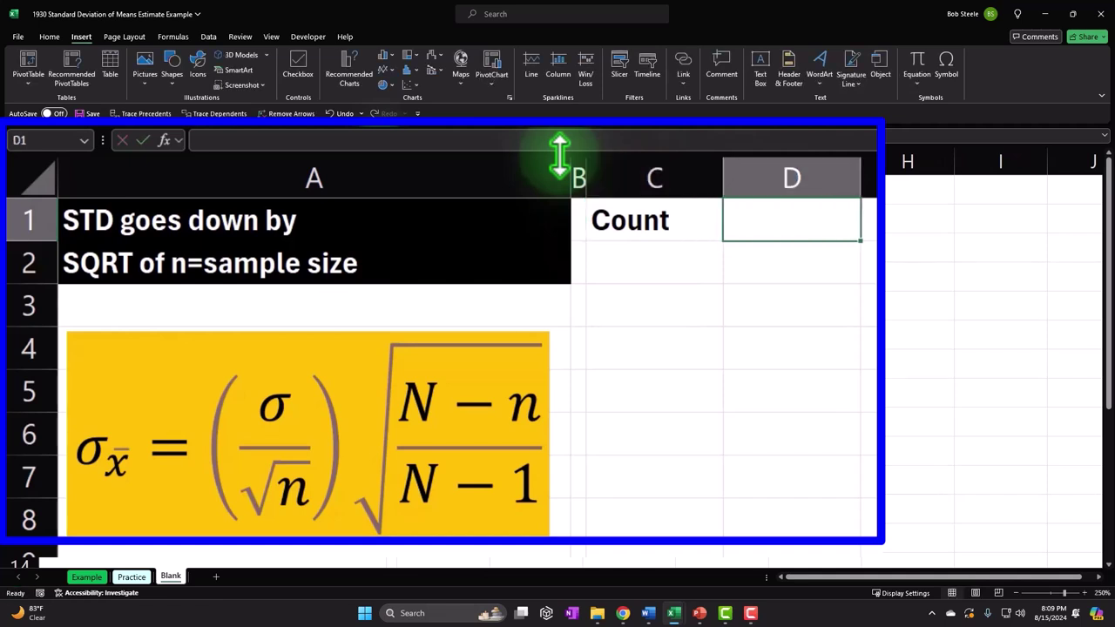
{"action": "type", "text": "Pop"}
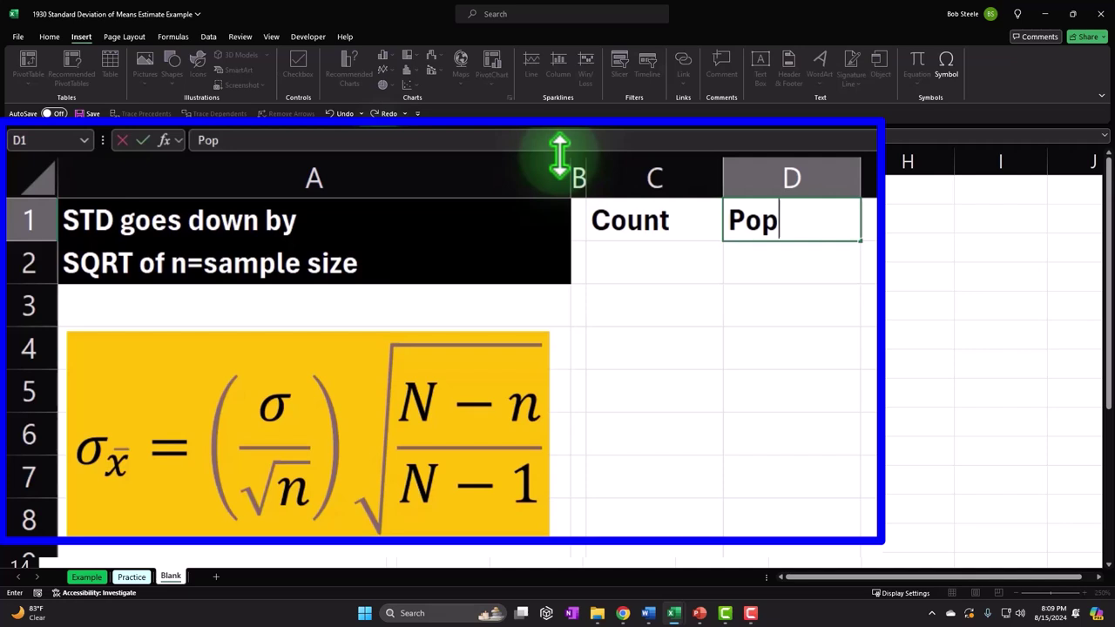
{"action": "key", "text": "Return"}
Format the headers in C1:D1 with a black fill and white font, and center them.
{"action": "left_click", "coordinate": [444, 190]}
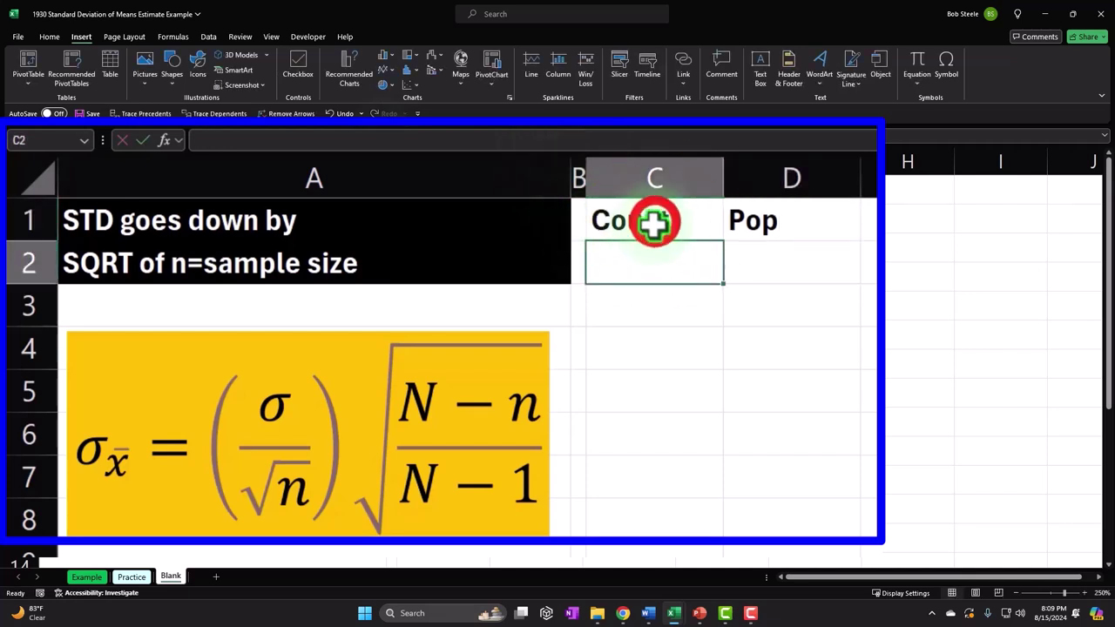
{"action": "left_click_drag", "start_coordinate": [456, 187], "coordinate": [531, 190]}
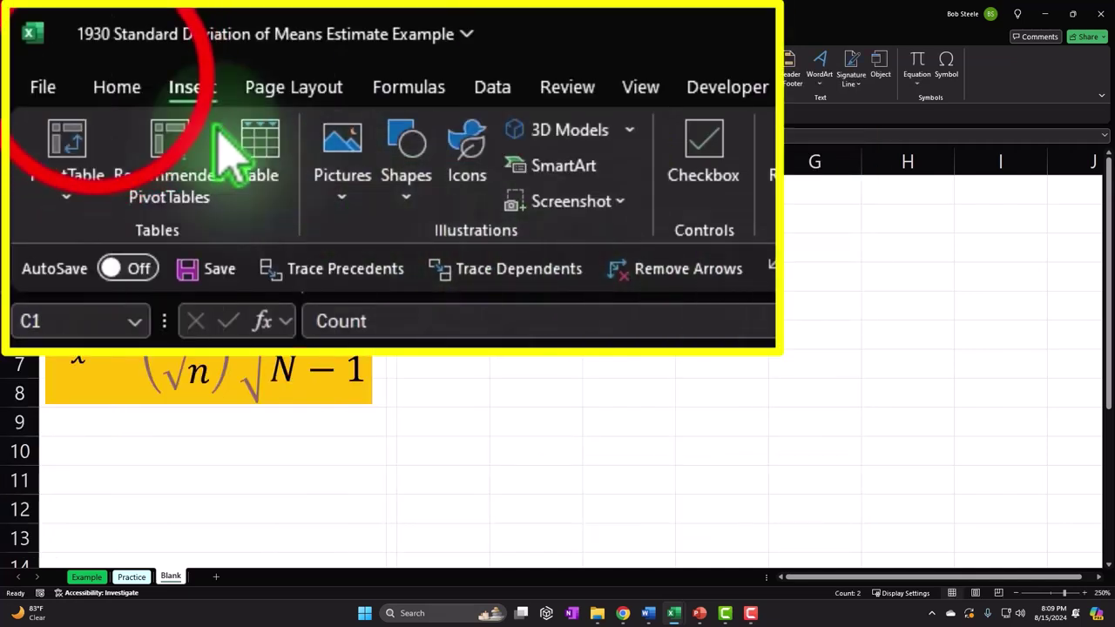
{"action": "left_click", "coordinate": [45, 36]}
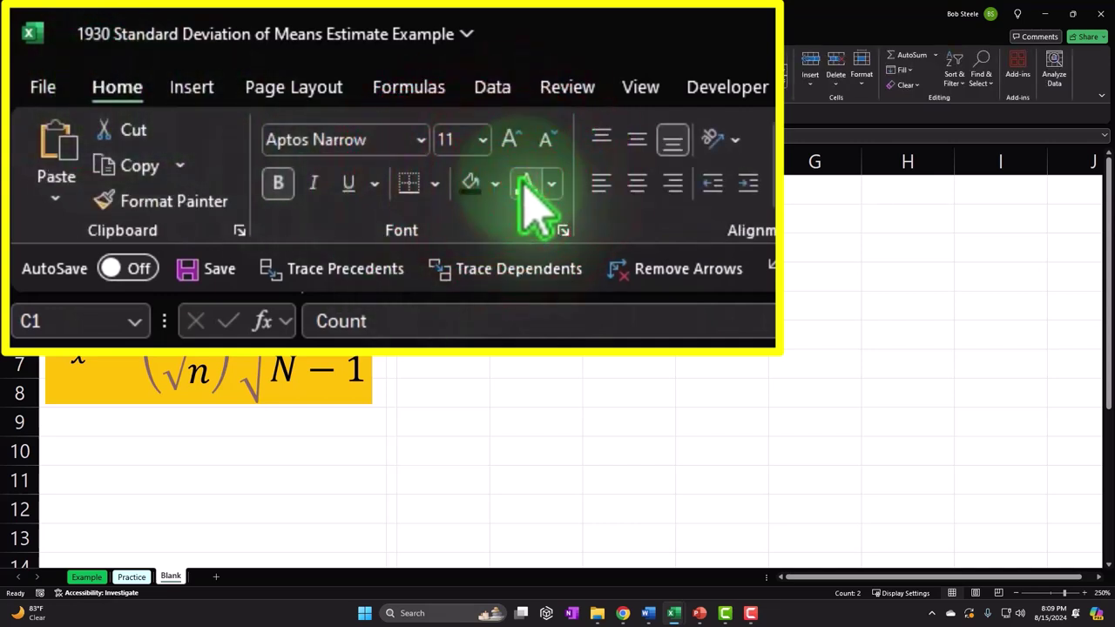
{"action": "left_click", "coordinate": [270, 78]}
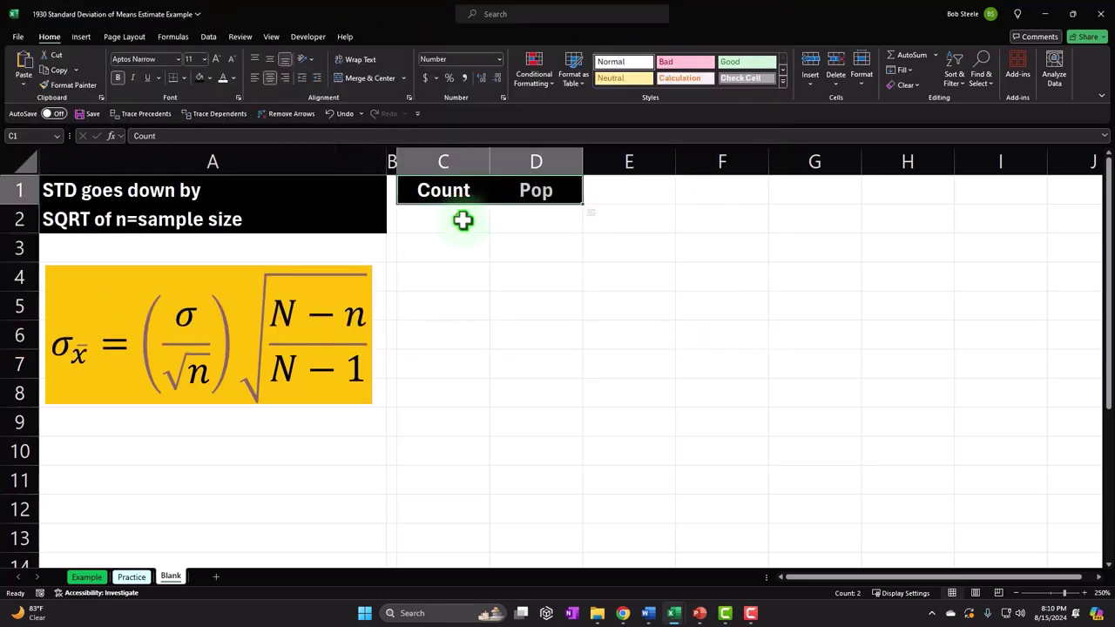
Enter 1 and 2 at the start of the Count column, extend the series to 50, and clear it.
{"action": "left_click", "coordinate": [462, 221]}
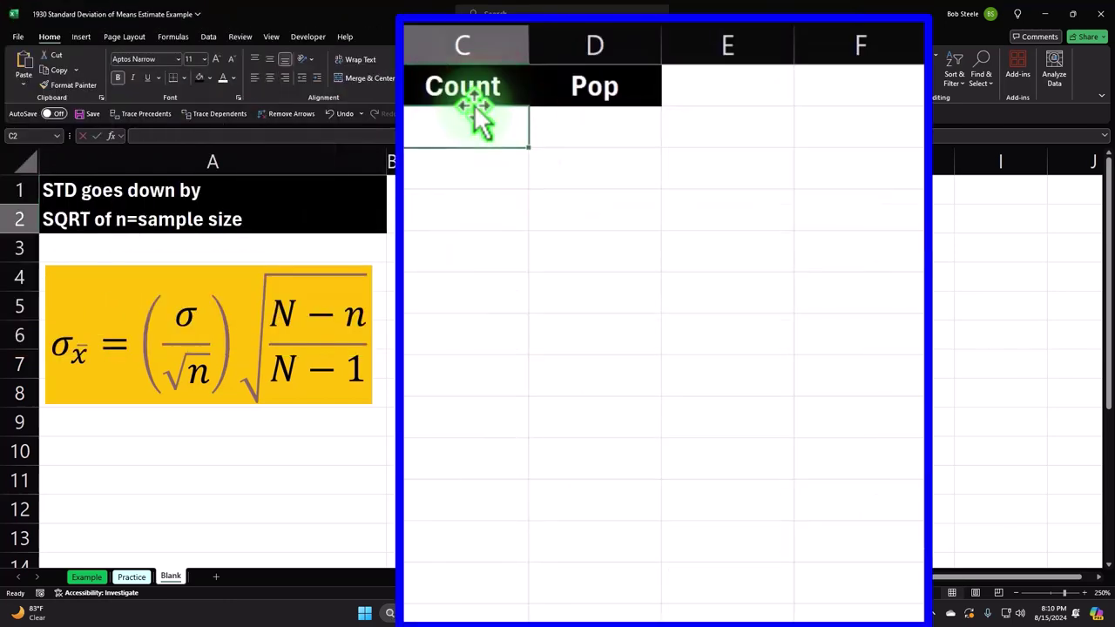
{"action": "type", "text": "1"}
{"action": "key", "text": "Return"}
{"action": "type", "text": "2"}
{"action": "key", "text": "Return"}
{"action": "left_click_drag", "start_coordinate": [478, 117], "coordinate": [524, 608]}
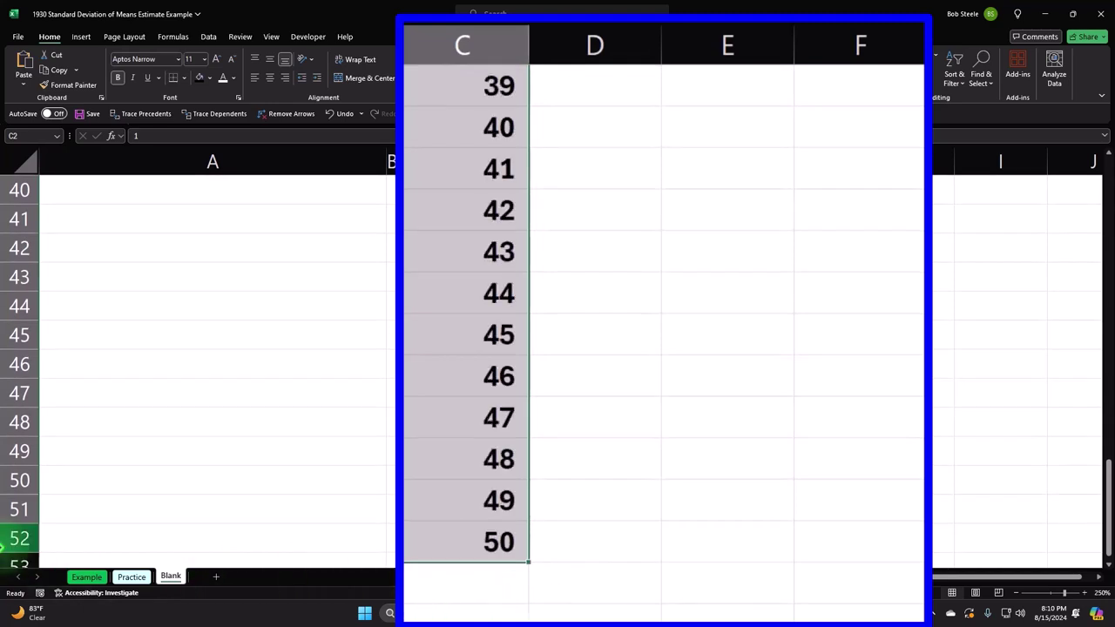
{"action": "scroll", "coordinate": [3, 540], "scroll_direction": "up", "scroll_amount": 13}
{"action": "left_click_drag", "start_coordinate": [543, 204], "coordinate": [563, 187]}
Number the Count column from C2 with the formula =SEQUENCE(10000,1,1,1).
{"action": "left_click", "coordinate": [492, 131]}
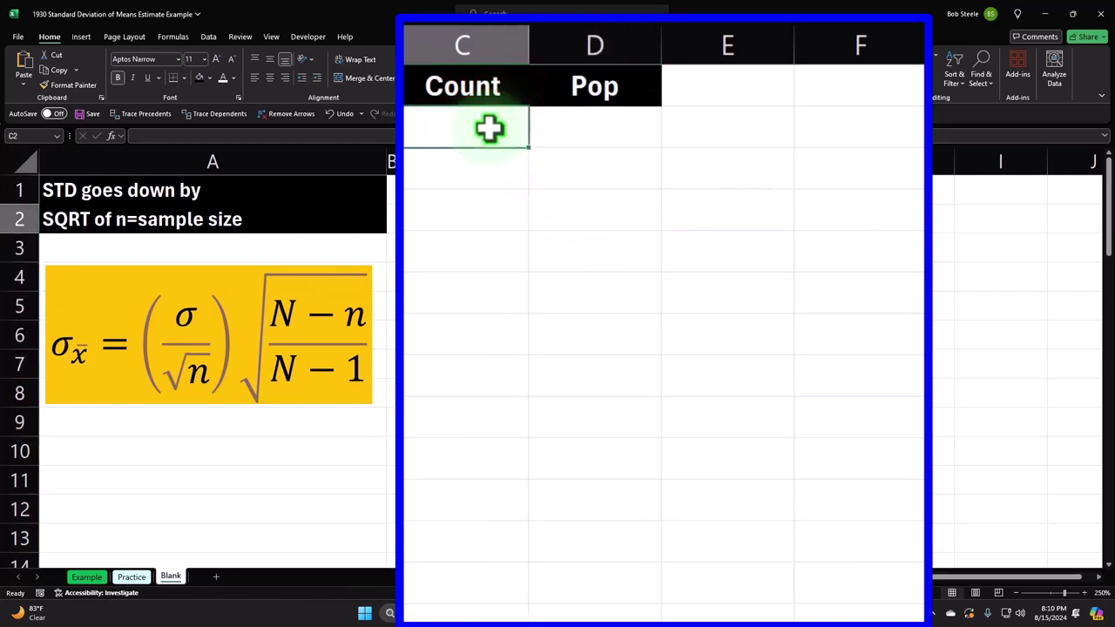
{"action": "type", "text": "s"}
{"action": "type", "text": "=se"}
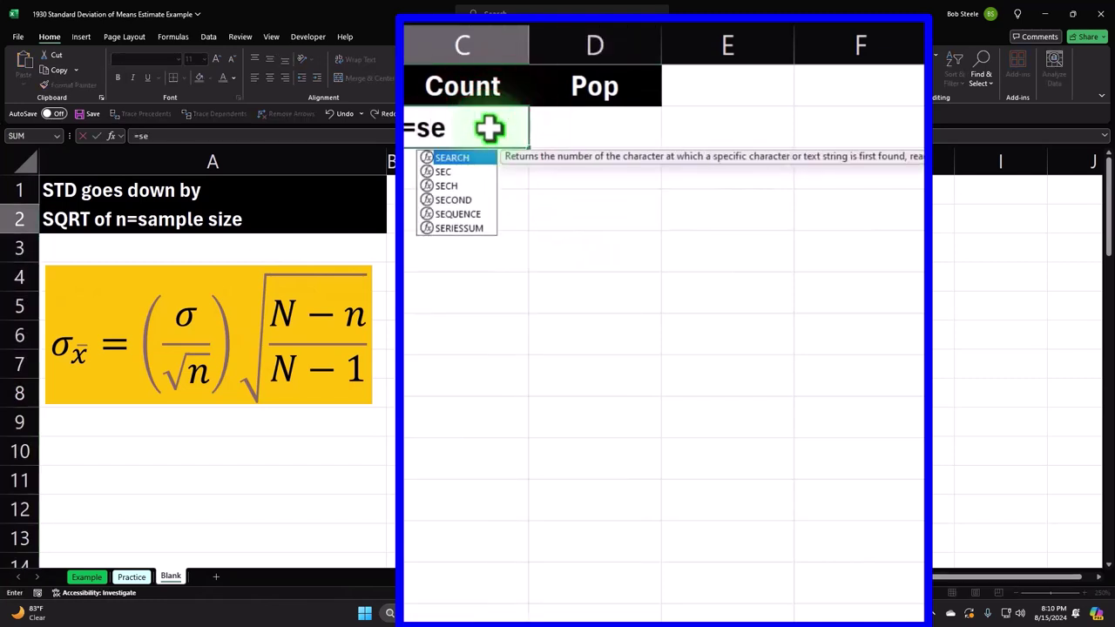
{"action": "type", "text": "q"}
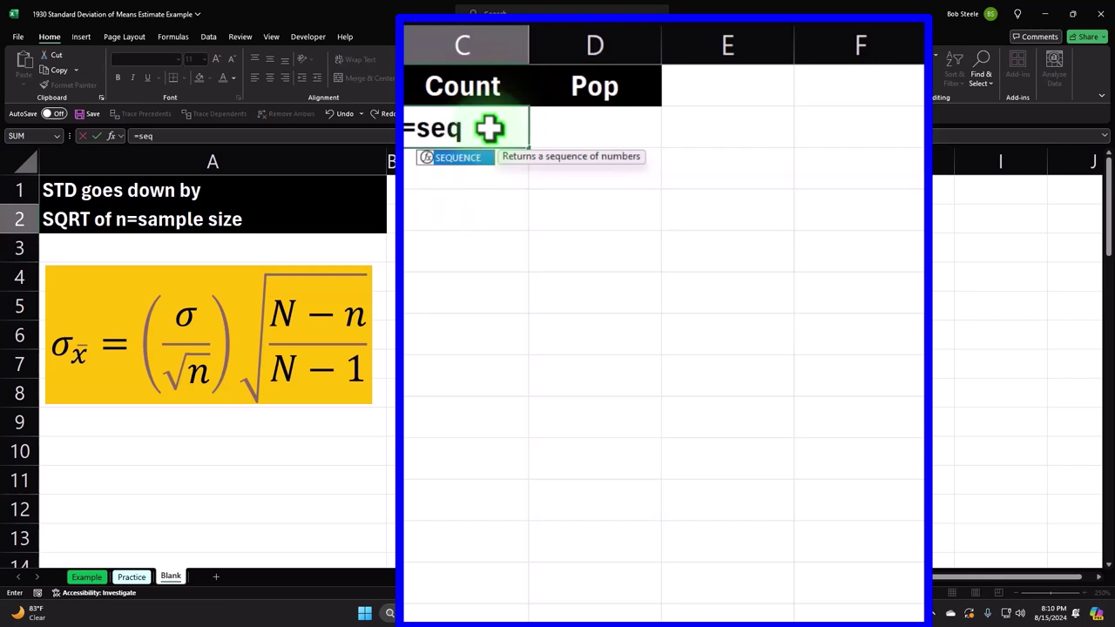
{"action": "key", "text": "Tab"}
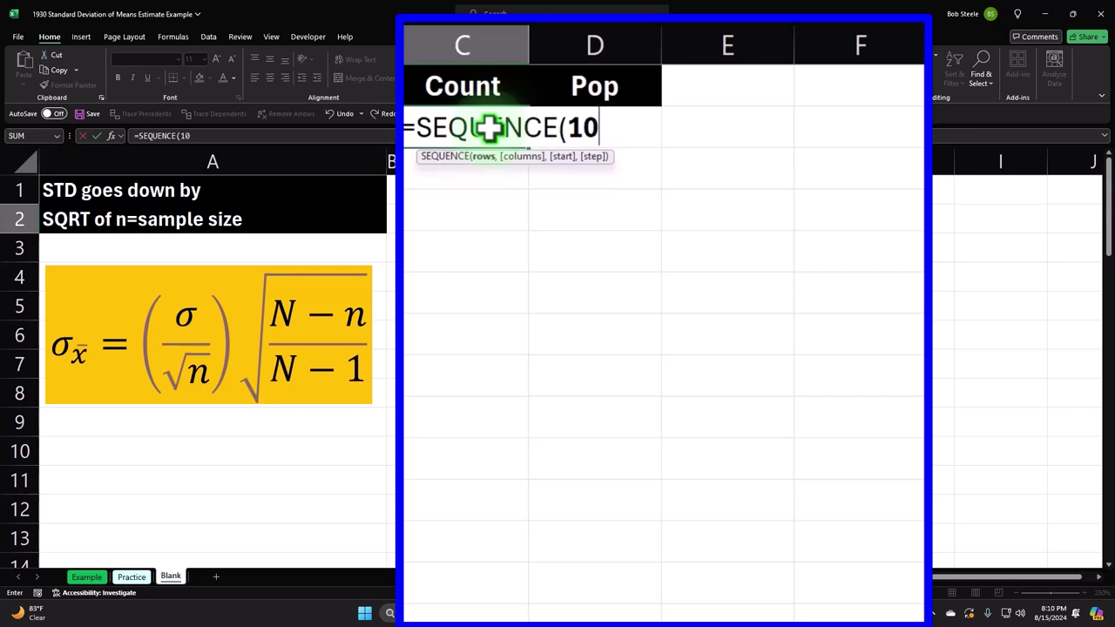
{"action": "type", "text": ",1,1,1"}
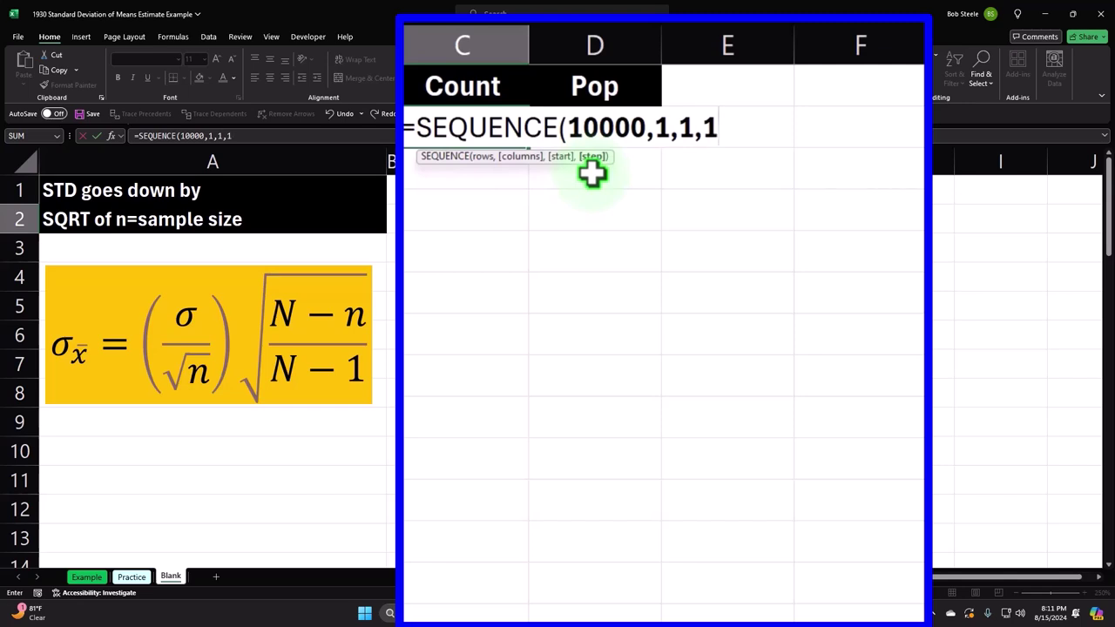
{"action": "type", "text": ")"}
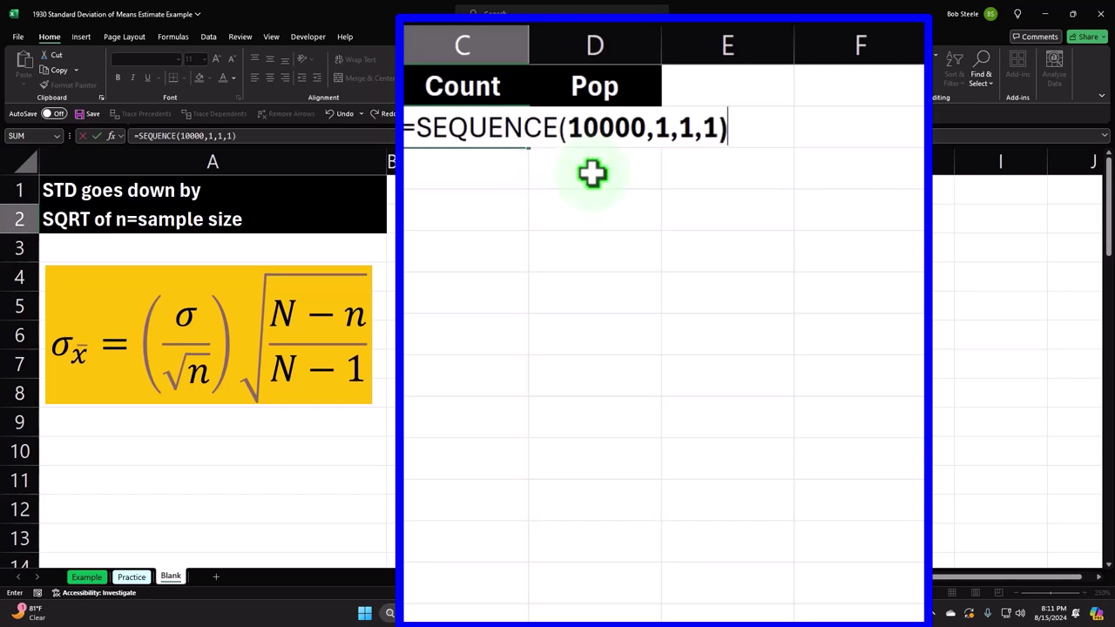
{"action": "key", "text": "Return"}
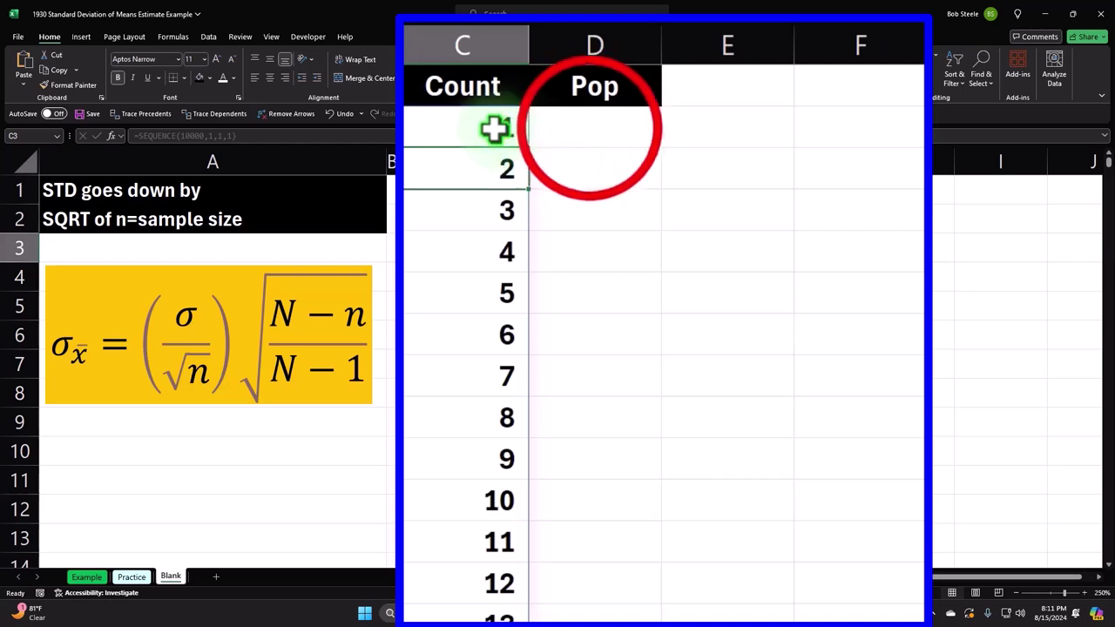
Enter 1 and 2 in D2 and D3, and extend the series down the Pop column to 3,156.
{"action": "left_click", "coordinate": [589, 128]}
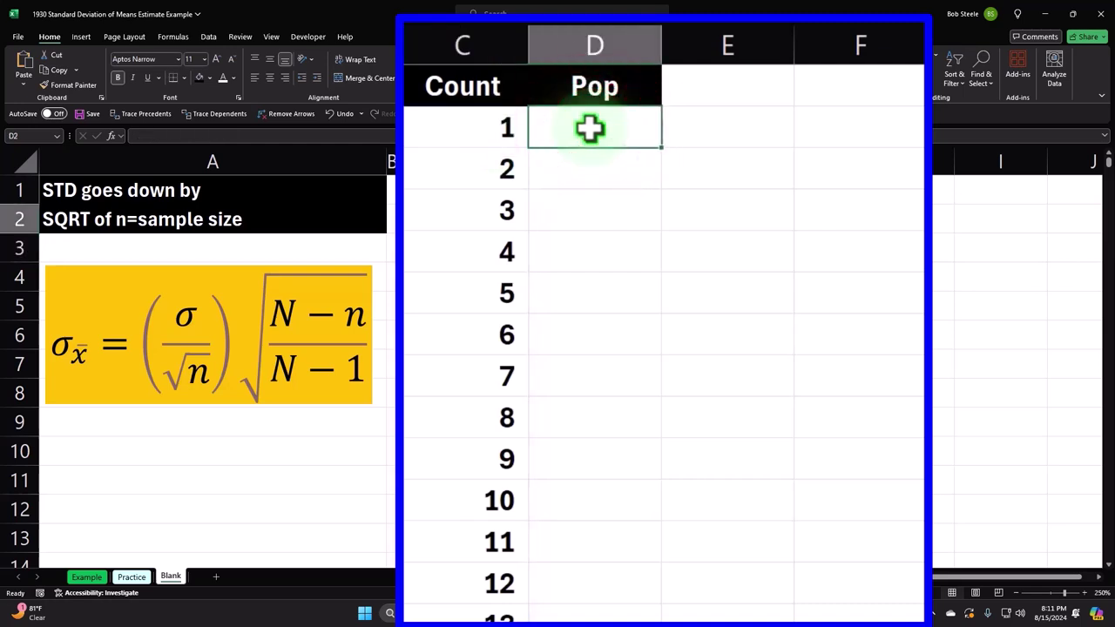
{"action": "type", "text": "1"}
{"action": "key", "text": "Return"}
{"action": "type", "text": "2"}
{"action": "key", "text": "Return"}
{"action": "left_click_drag", "start_coordinate": [587, 128], "coordinate": [511, 309]}
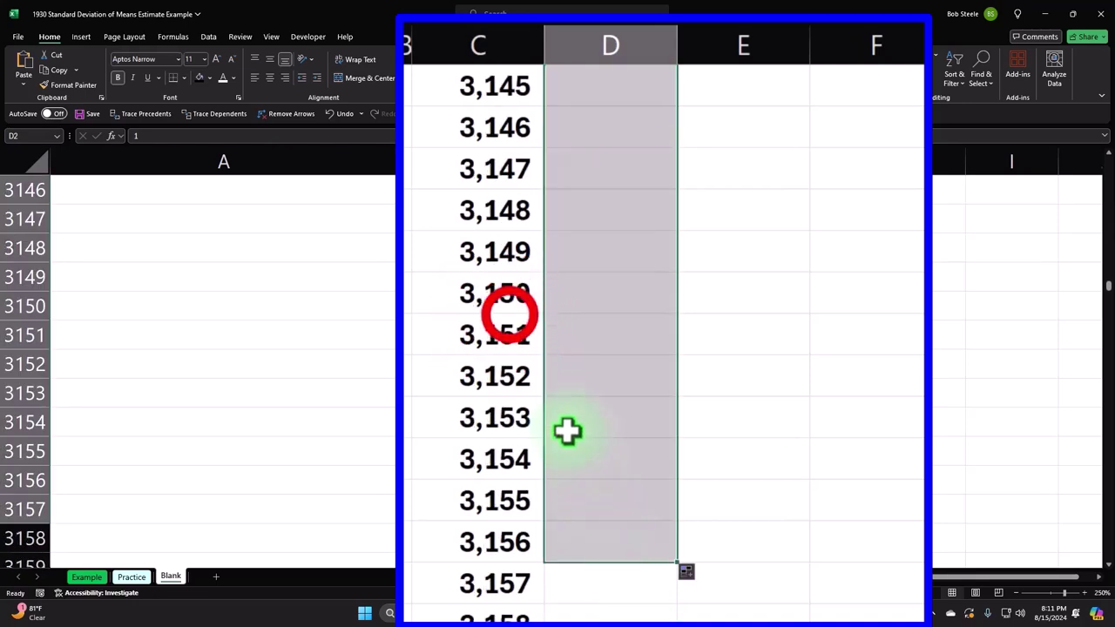
Clear the number series from the Pop column, from D2 down to D3157.
{"action": "left_click", "coordinate": [514, 327]}
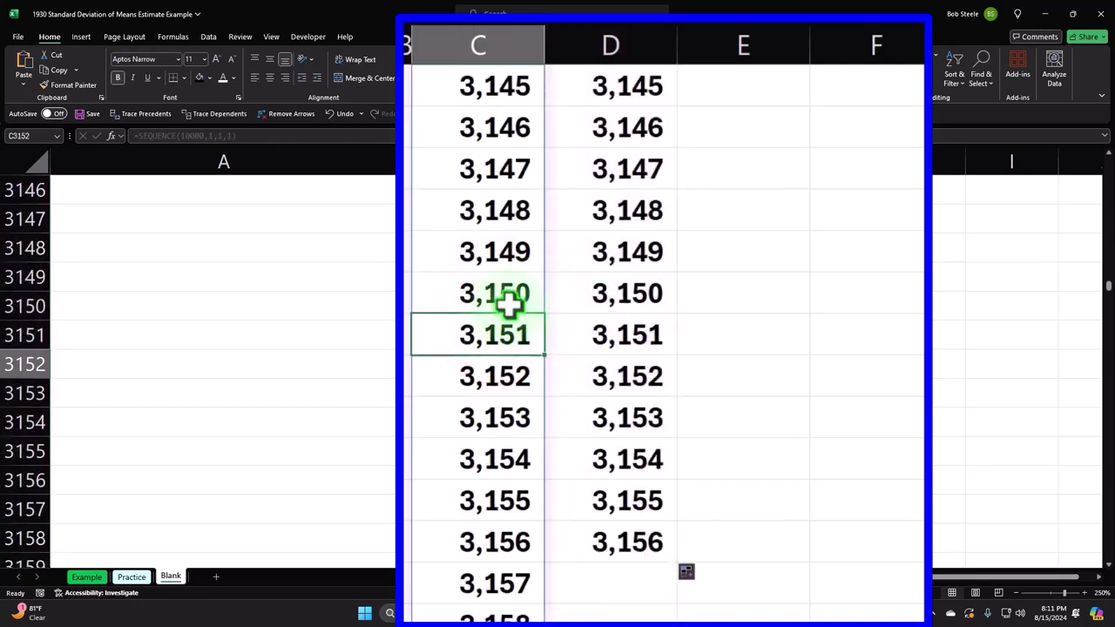
{"action": "key", "text": "ctrl+shift+Down"}
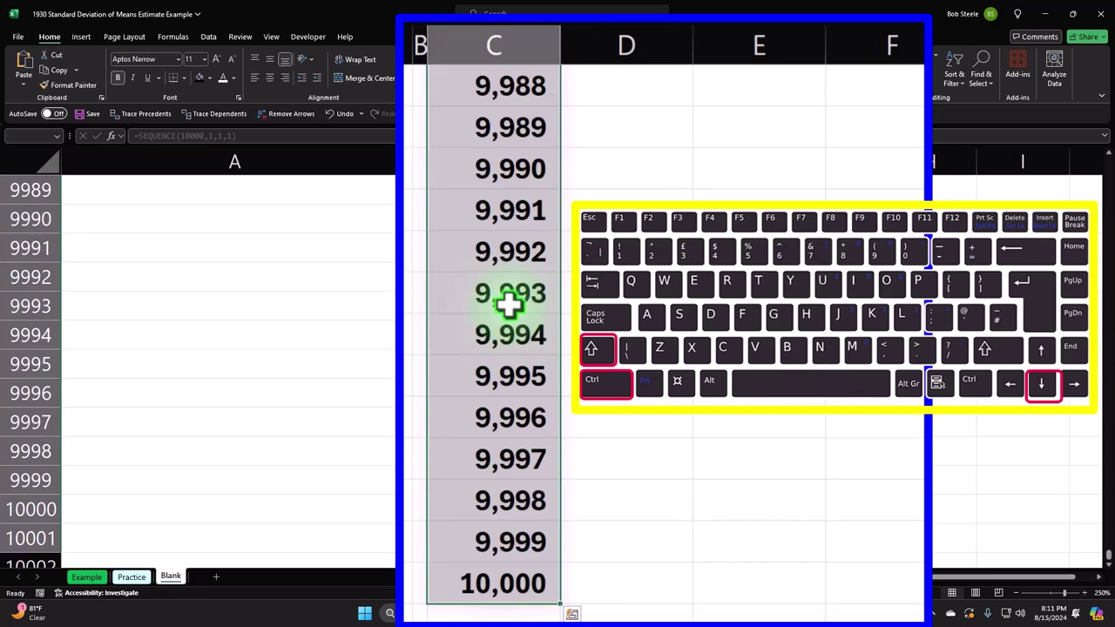
{"action": "key", "text": "ctrl+BackSpace"}
{"action": "left_click", "coordinate": [607, 544]}
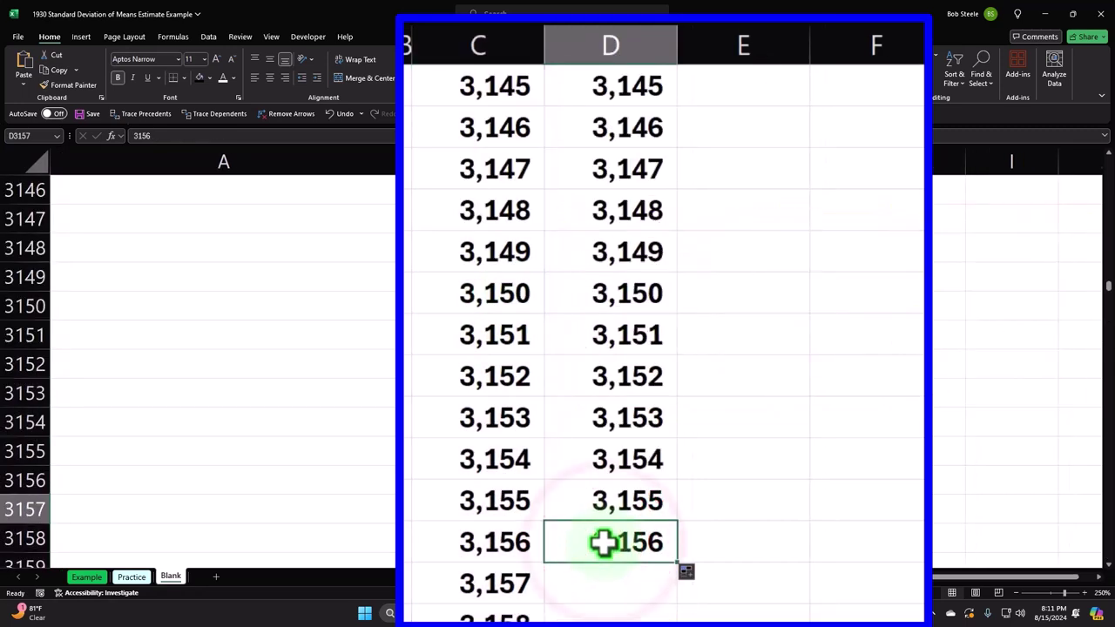
{"action": "key", "text": "ctrl+shift+Up"}
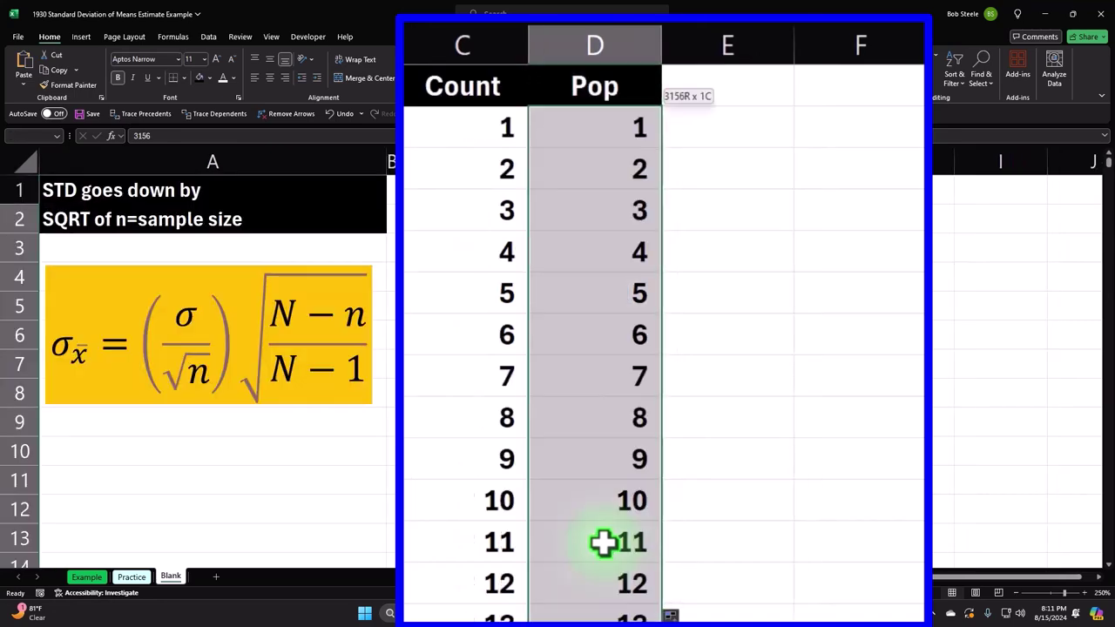
{"action": "key", "text": "ctrl+BackSpace"}
{"action": "left_click_drag", "start_coordinate": [1105, 287], "coordinate": [1095, 155]}
{"action": "left_click", "coordinate": [926, 225]}
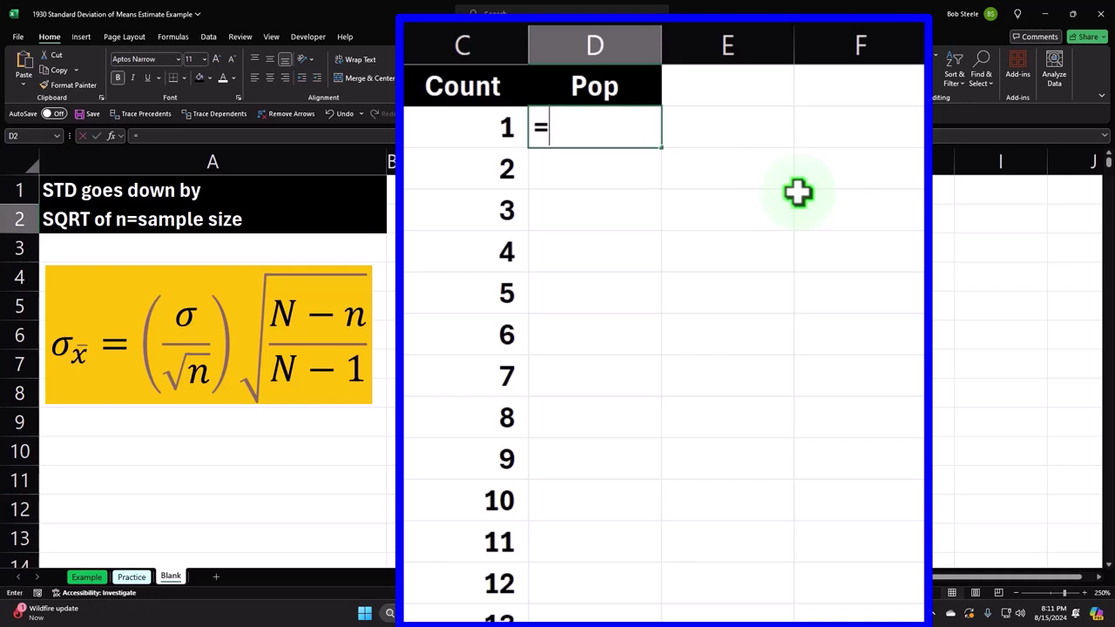
Enter the formula =RANDBETWEEN(1,10) in D2 as the first Pop value.
{"action": "type", "text": "="}
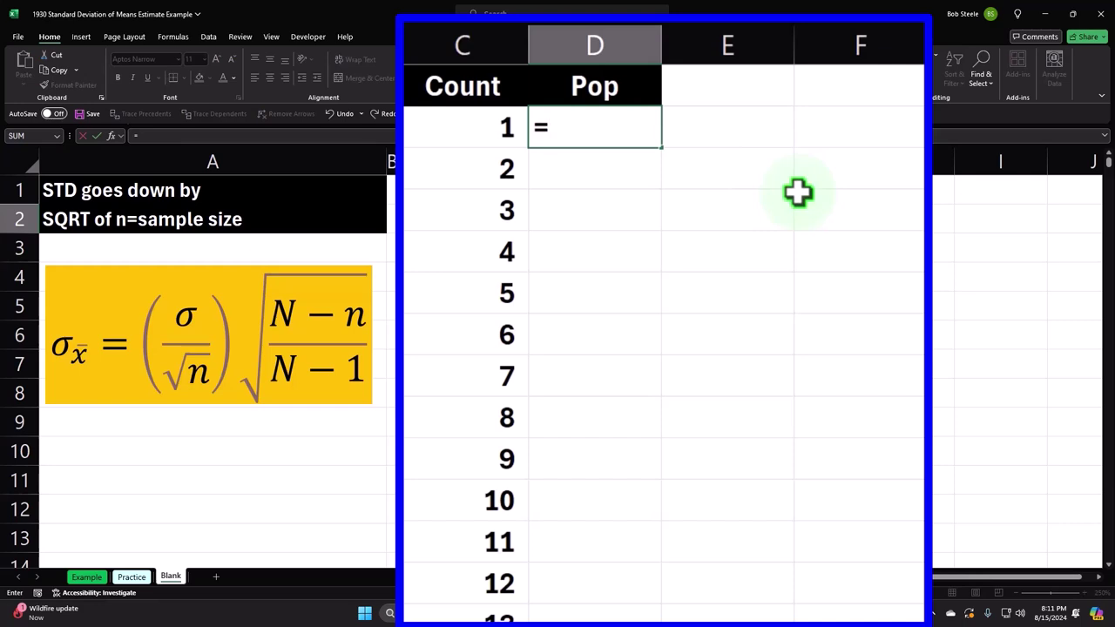
{"action": "type", "text": "ran"}
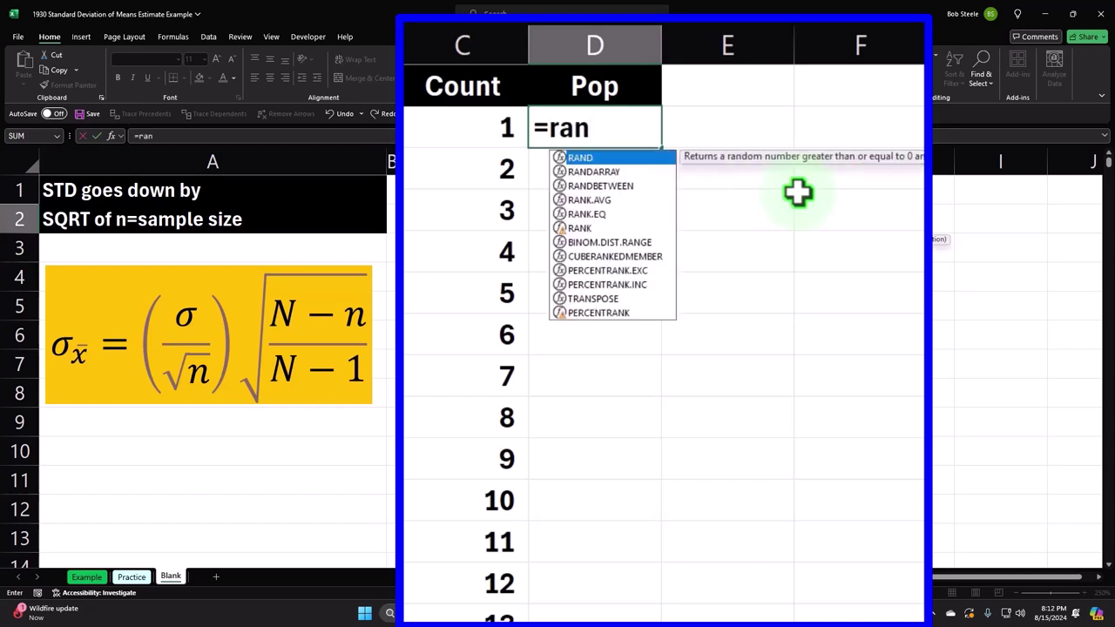
{"action": "left_click", "coordinate": [627, 186]}
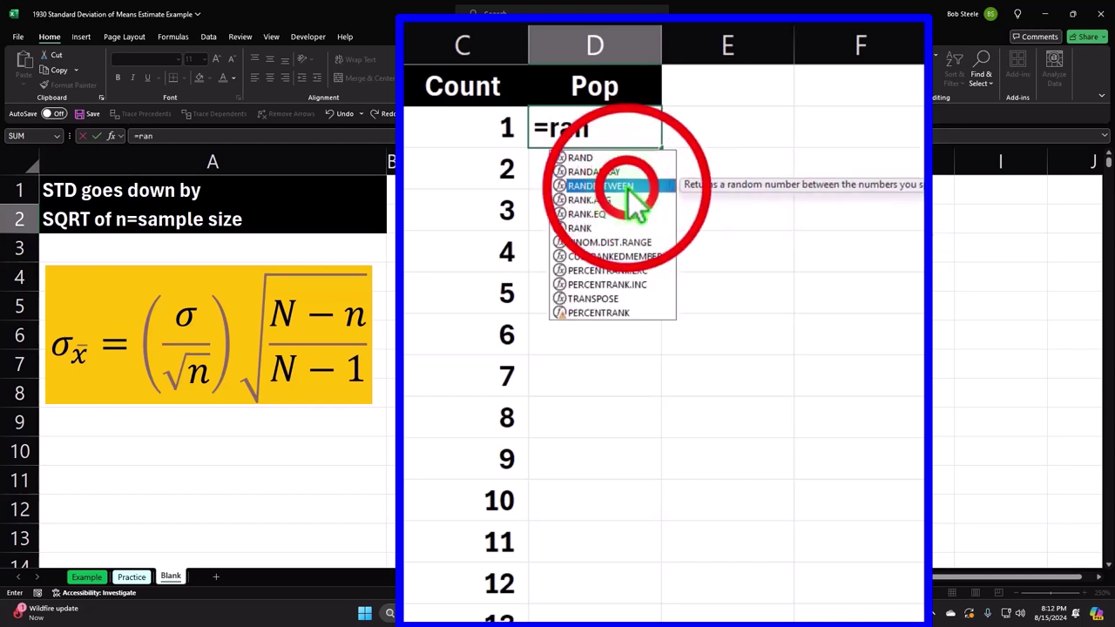
{"action": "double_click", "coordinate": [627, 186]}
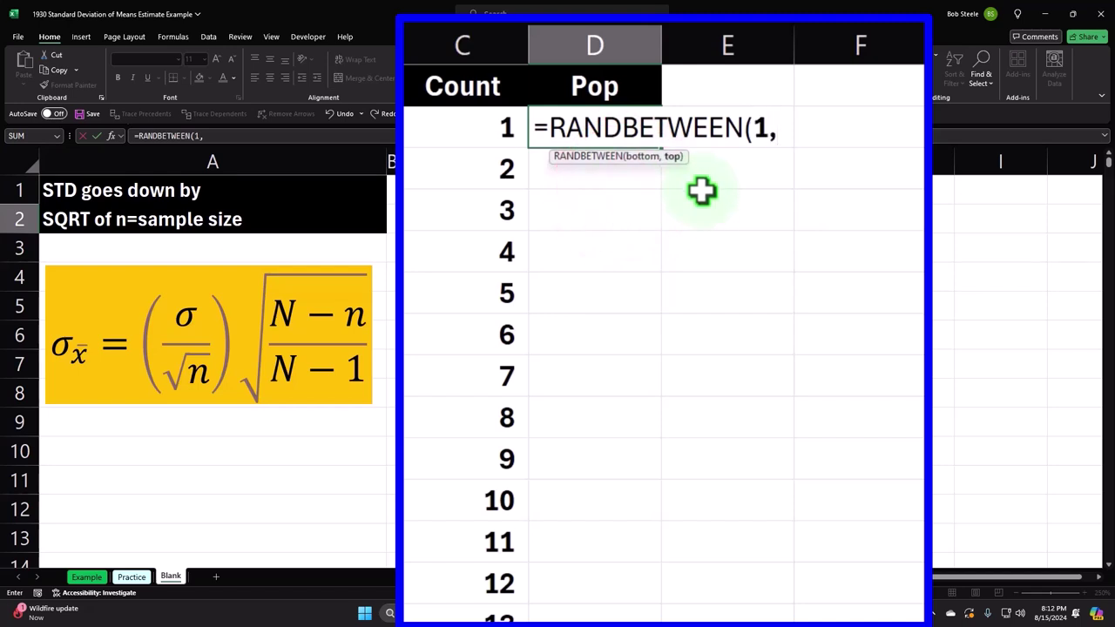
{"action": "type", "text": "1,10"}
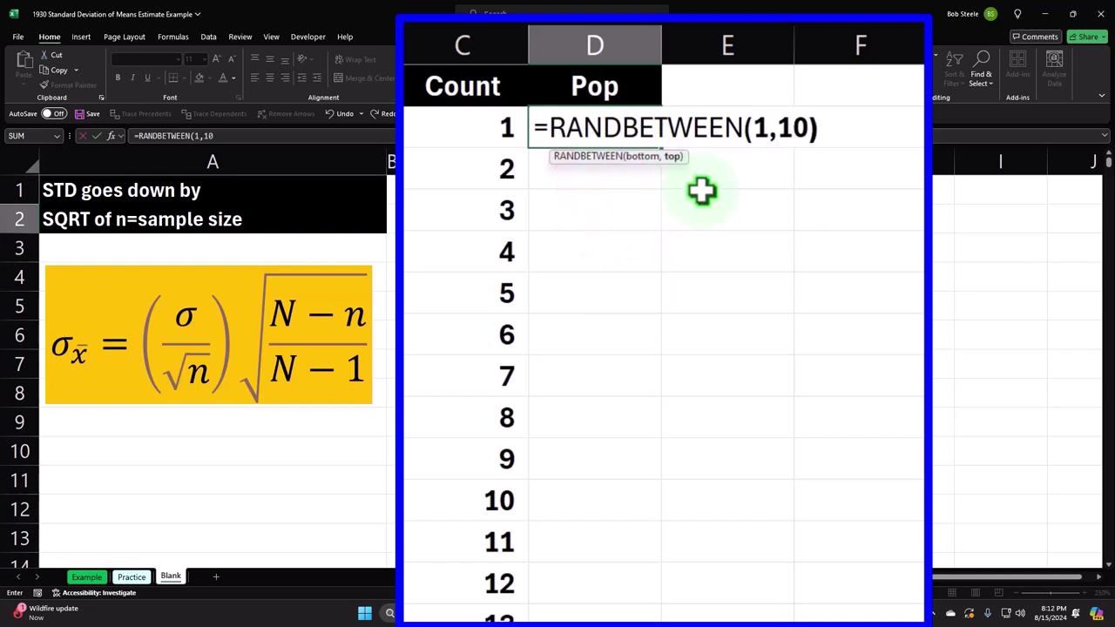
{"action": "type", "text": ")"}
{"action": "key", "text": "Return"}
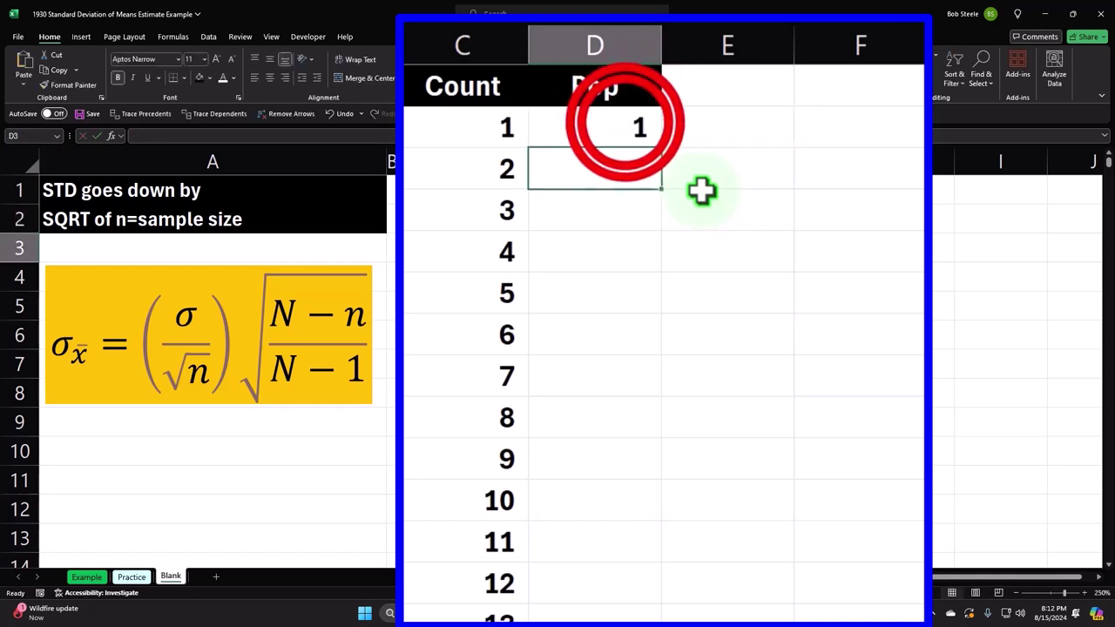
Re-enter the formula in D2 several times to generate new random numbers.
{"action": "double_click", "coordinate": [625, 126]}
{"action": "key", "text": "Return"}
{"action": "double_click", "coordinate": [625, 126]}
{"action": "key", "text": "ctrl+Return"}
{"action": "double_click", "coordinate": [627, 123]}
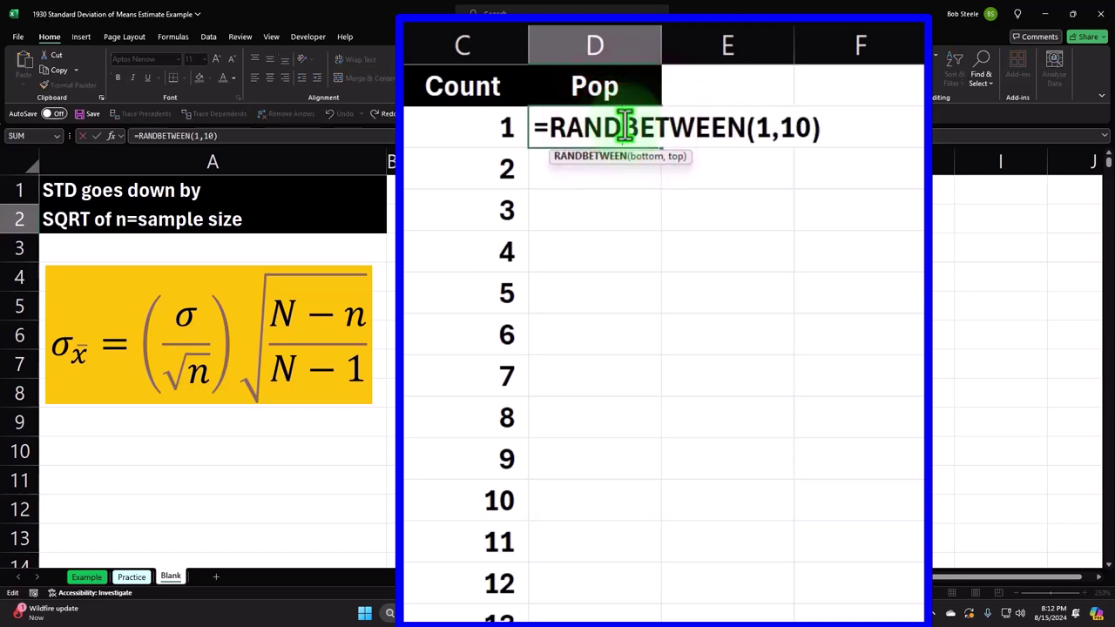
{"action": "key", "text": "Return"}
{"action": "double_click", "coordinate": [627, 124]}
{"action": "key", "text": "Return"}
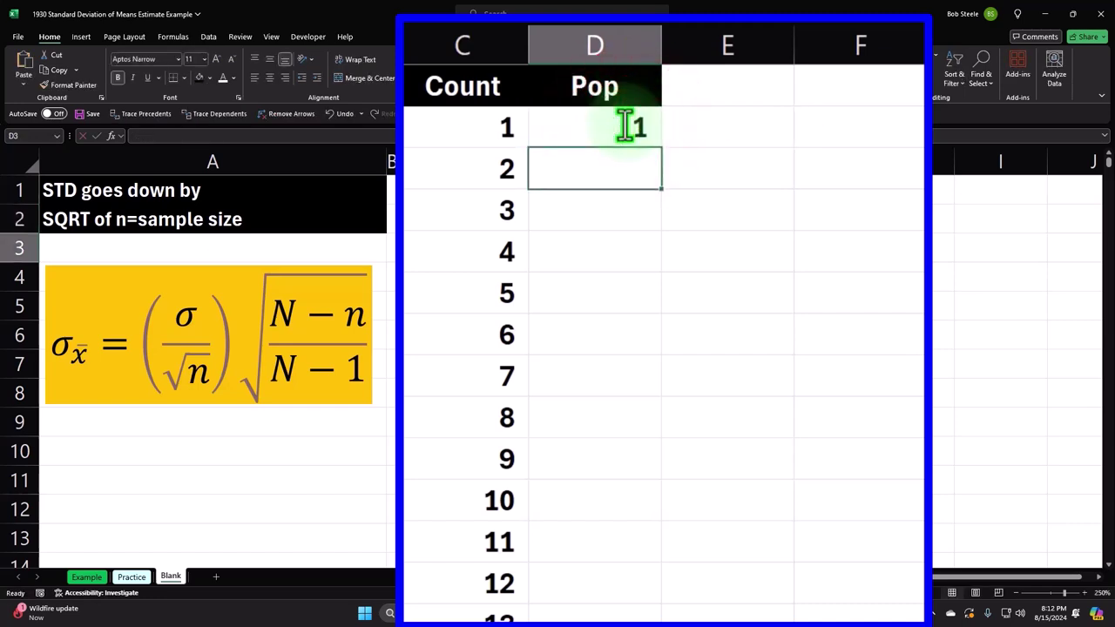
{"action": "double_click", "coordinate": [650, 131]}
{"action": "key", "text": "Return"}
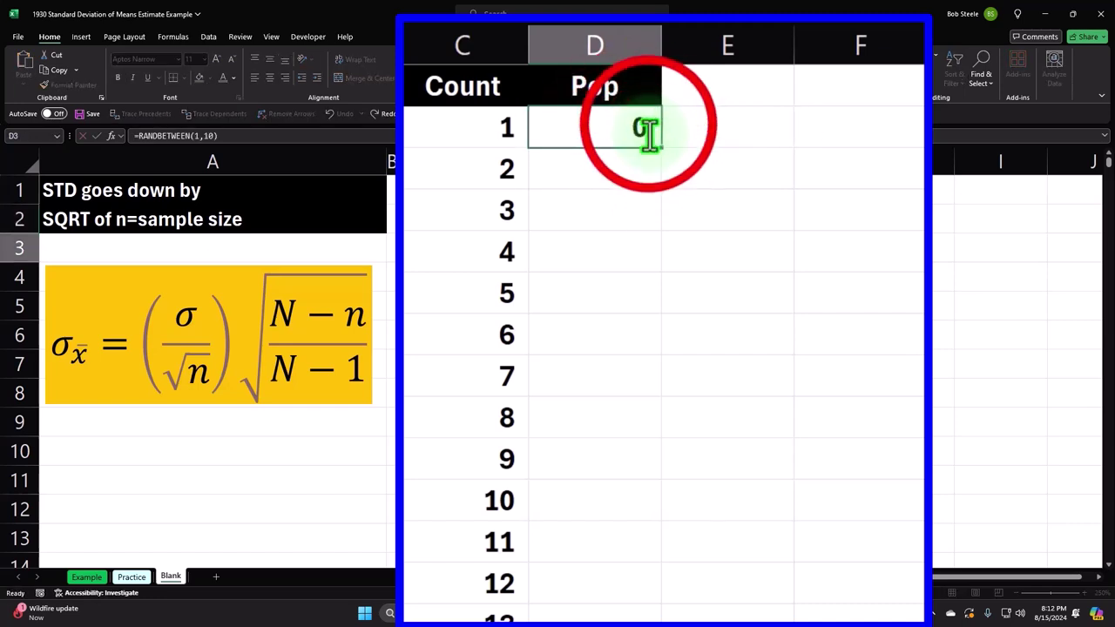
Fill the RANDBETWEEN formula from D2 down the Pop column to row 10001, and narrow columns C and D.
{"action": "left_click", "coordinate": [651, 132]}
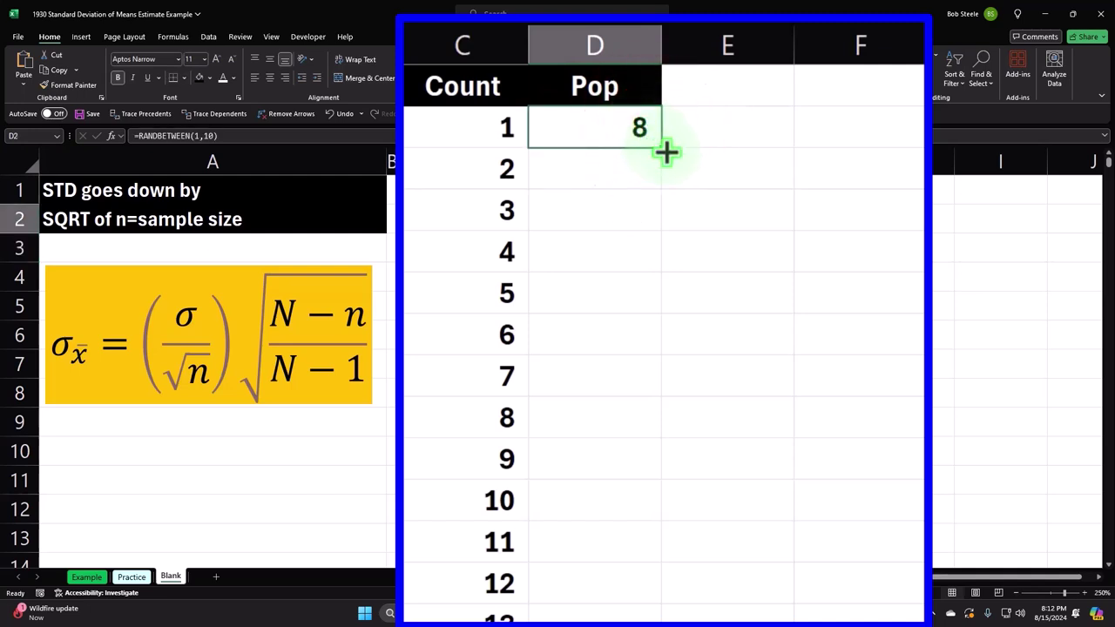
{"action": "double_click", "coordinate": [666, 152]}
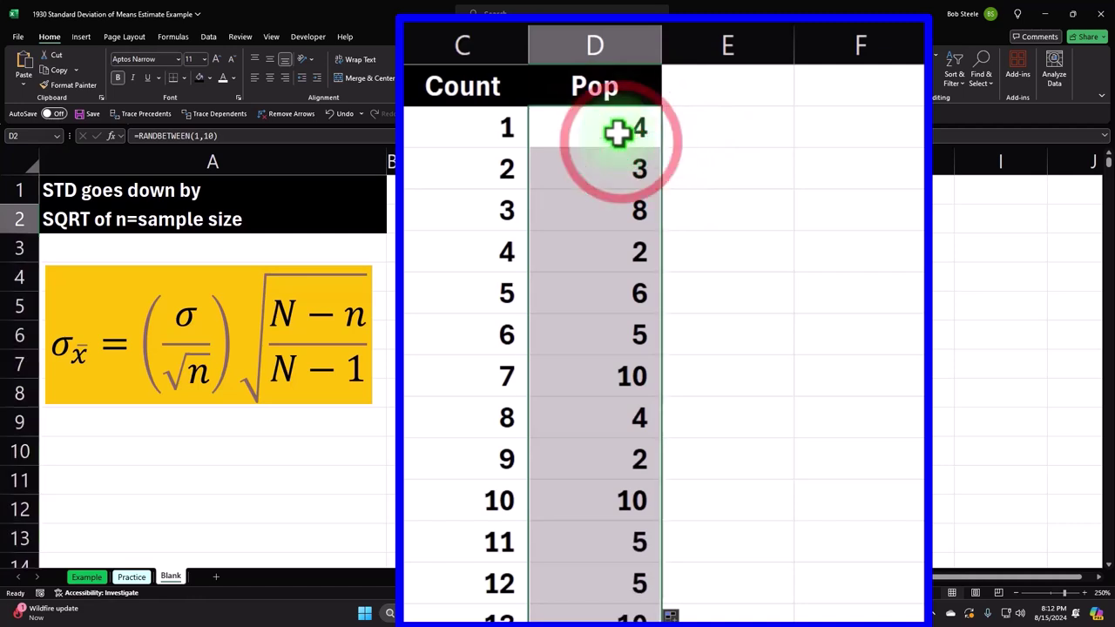
{"action": "left_click", "coordinate": [617, 131]}
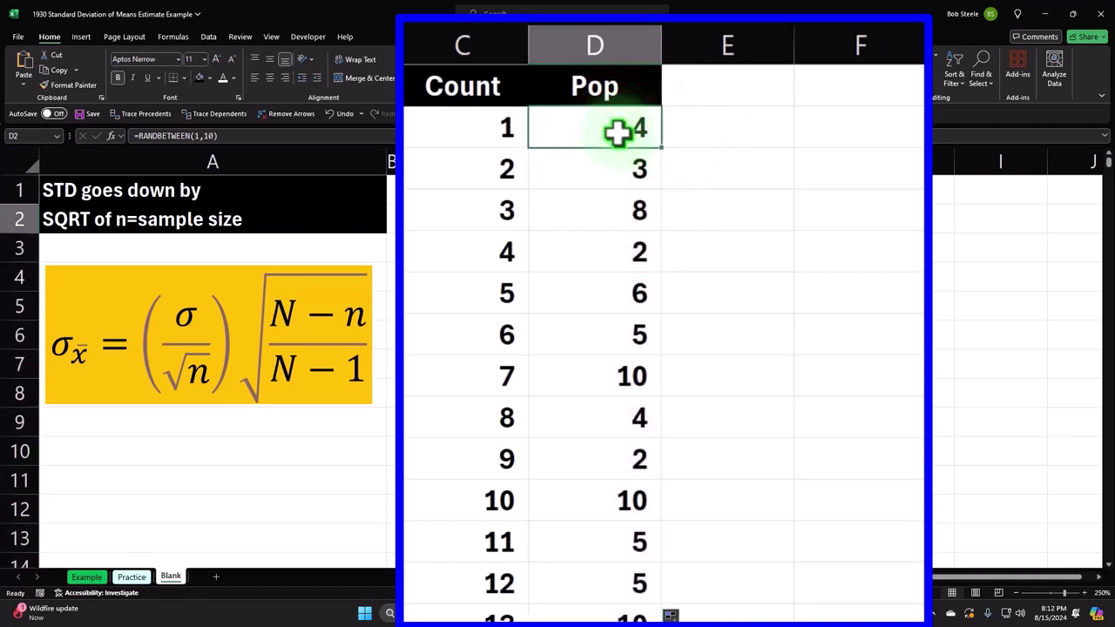
{"action": "key", "text": "ctrl+shift+Down"}
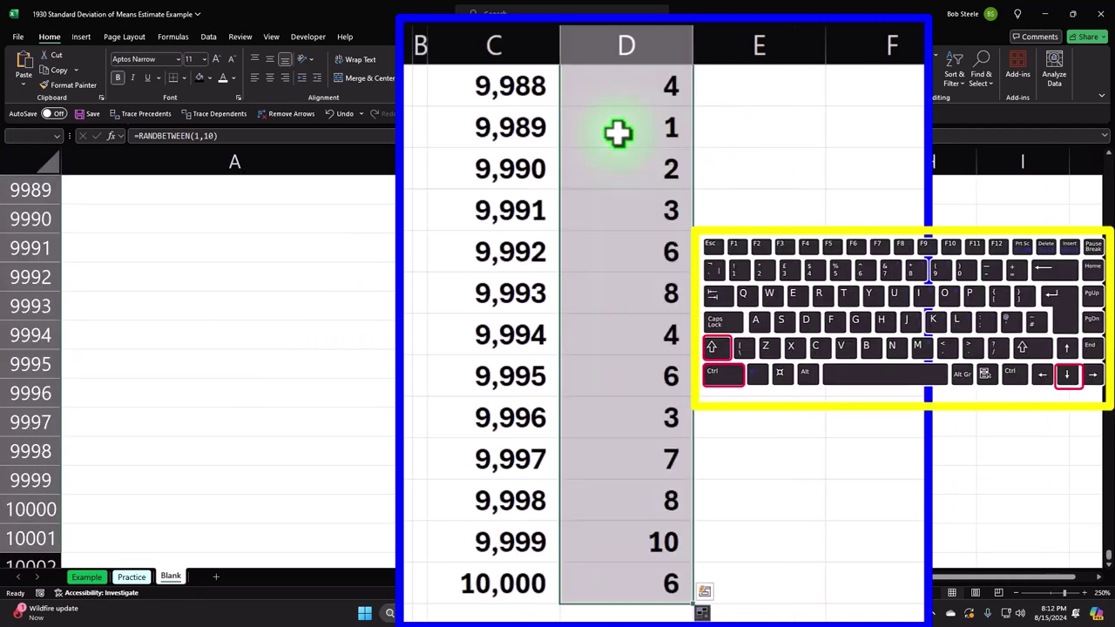
{"action": "left_click_drag", "start_coordinate": [1105, 551], "coordinate": [1102, 165]}
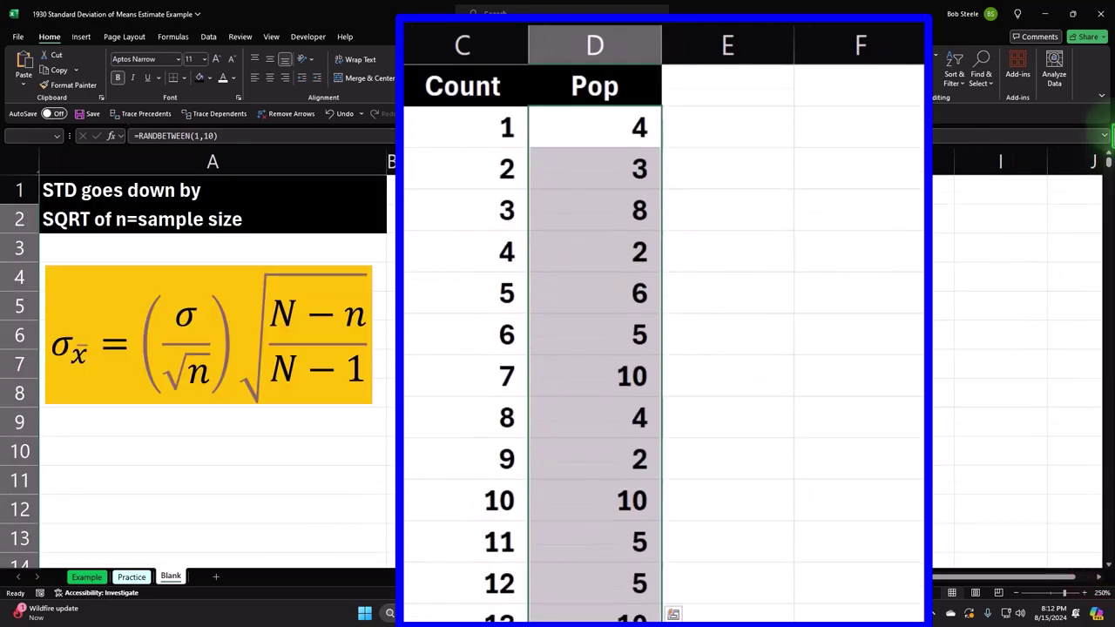
{"action": "mouse_move", "coordinate": [503, 44]}
{"action": "left_mouse_down"}
{"action": "mouse_move", "coordinate": [553, 40]}
{"action": "mouse_move", "coordinate": [511, 42]}
{"action": "left_mouse_up"}
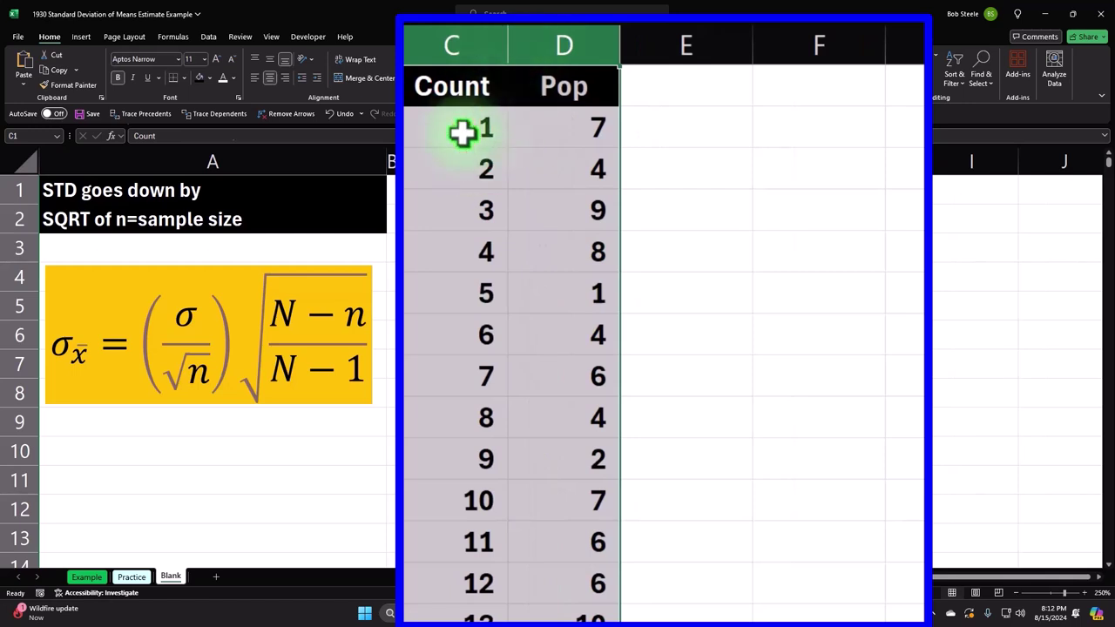
Apply all borders and a light blue fill from the standard colour palette to the Count and Pop data in C2:D10001.
{"action": "left_click_drag", "start_coordinate": [462, 137], "coordinate": [531, 131]}
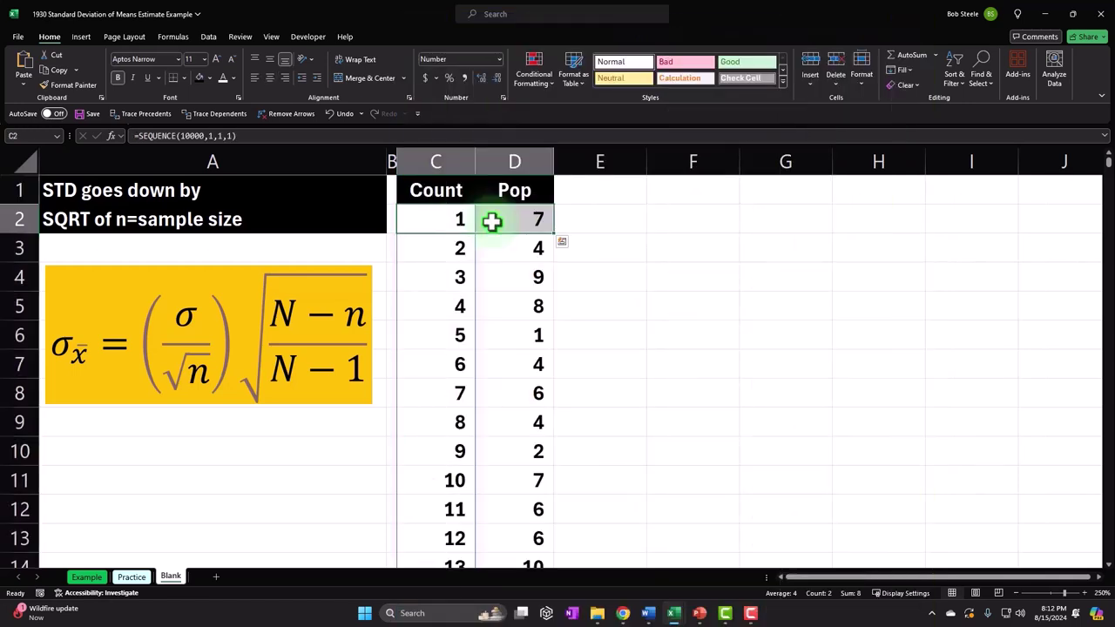
{"action": "key", "text": "ctrl+shift+Down"}
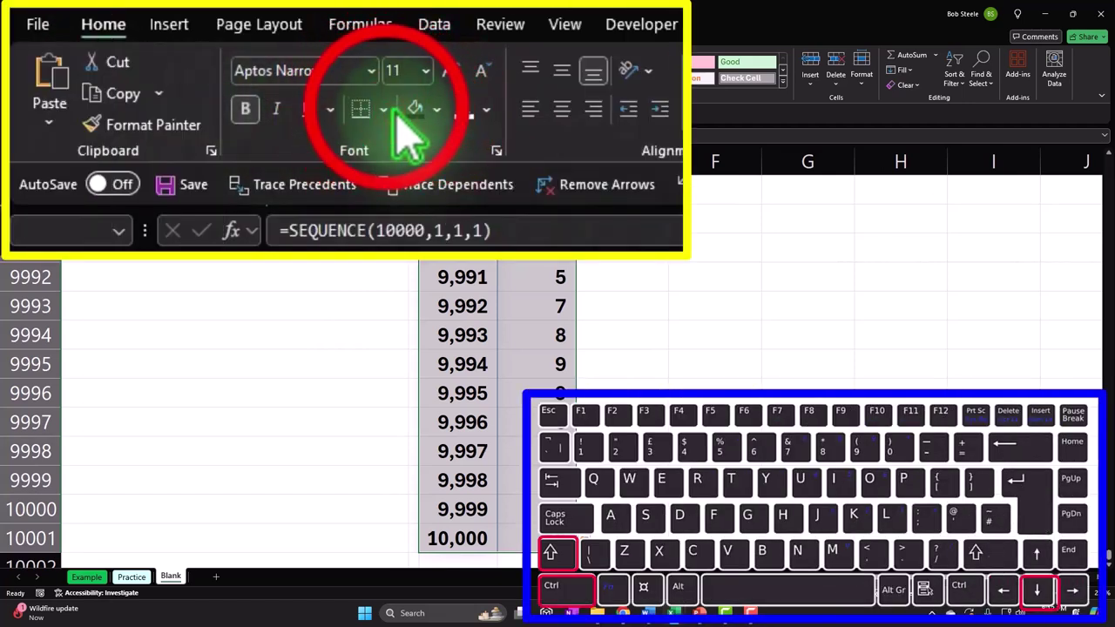
{"action": "left_click", "coordinate": [186, 82]}
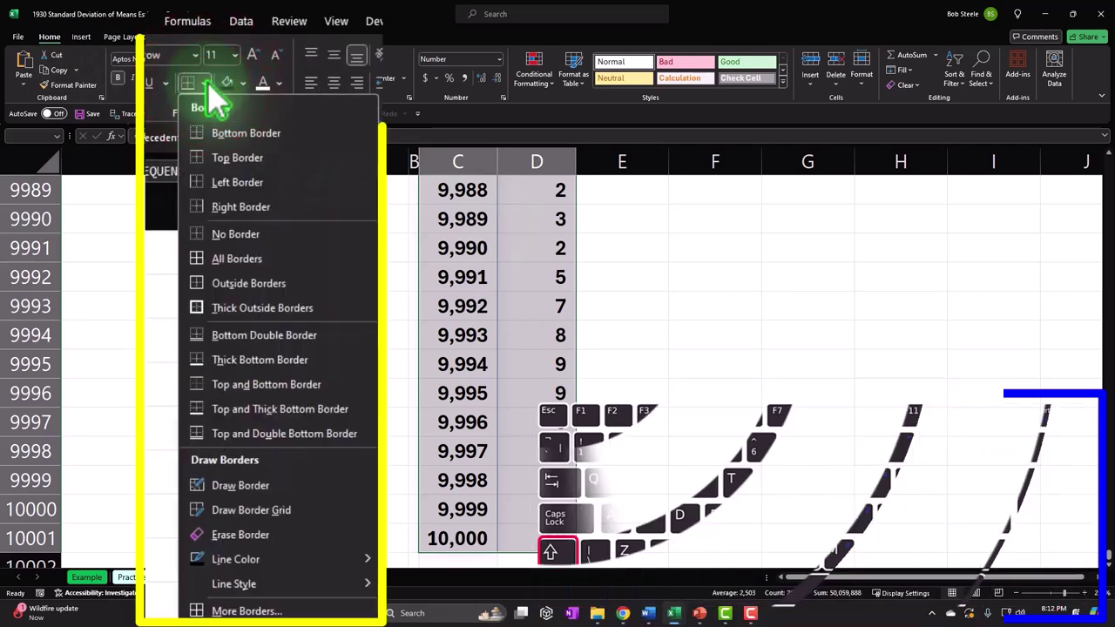
{"action": "left_click", "coordinate": [213, 263]}
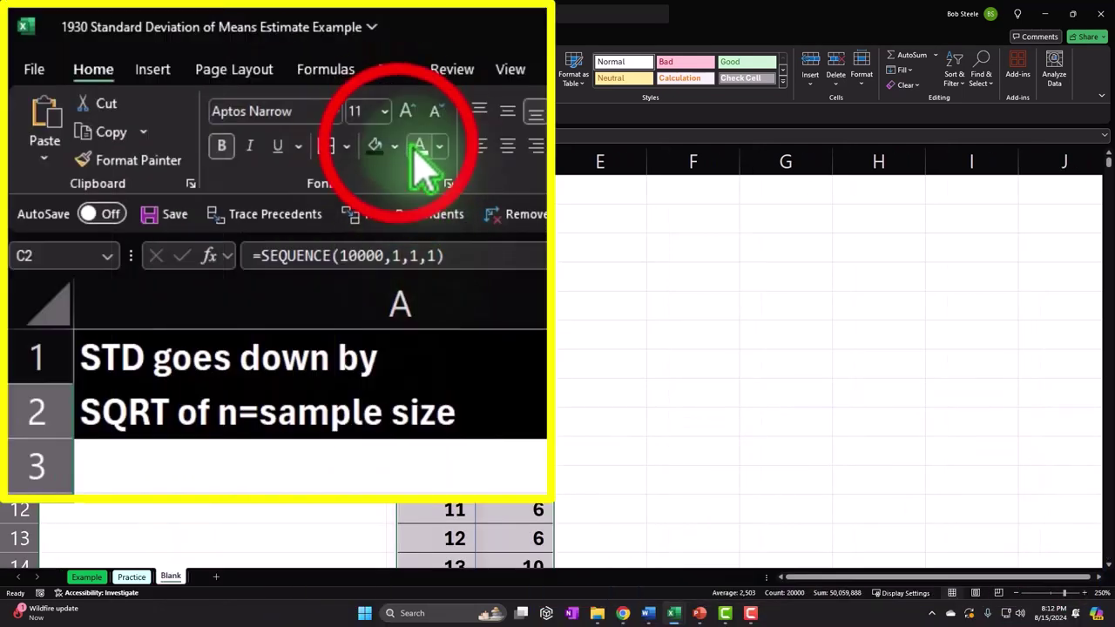
{"action": "left_click", "coordinate": [396, 145]}
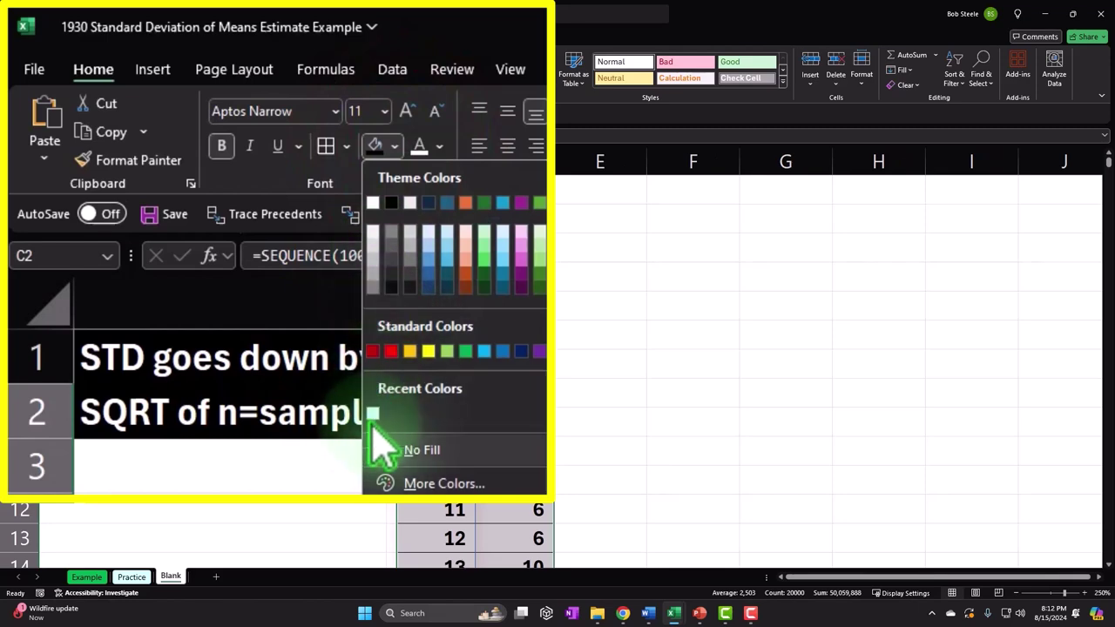
{"action": "left_click", "coordinate": [416, 474]}
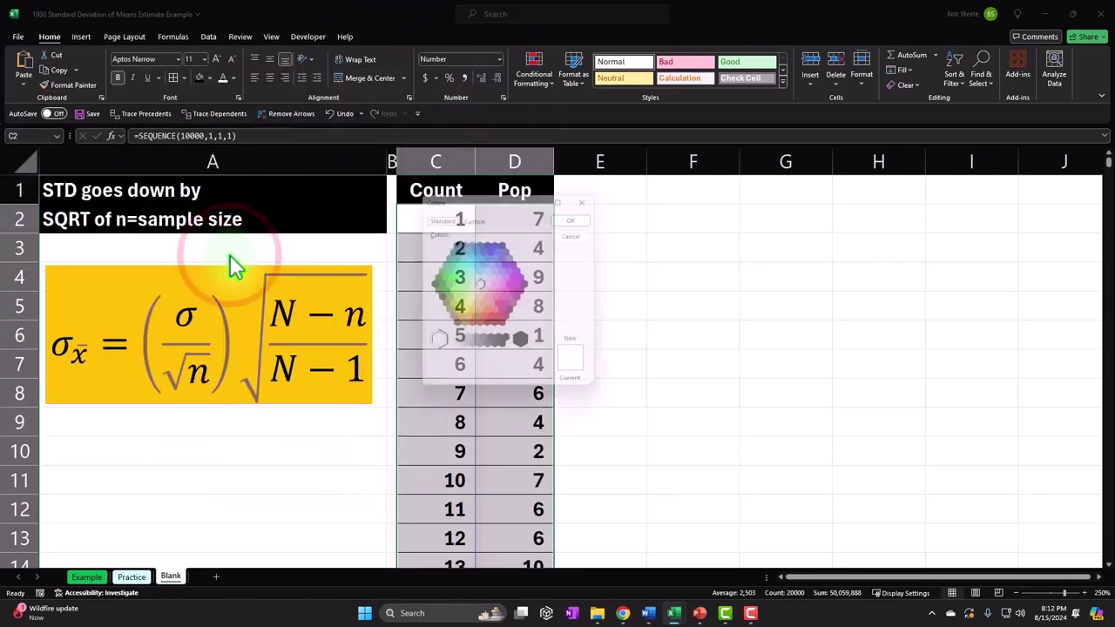
{"action": "left_click", "coordinate": [474, 277]}
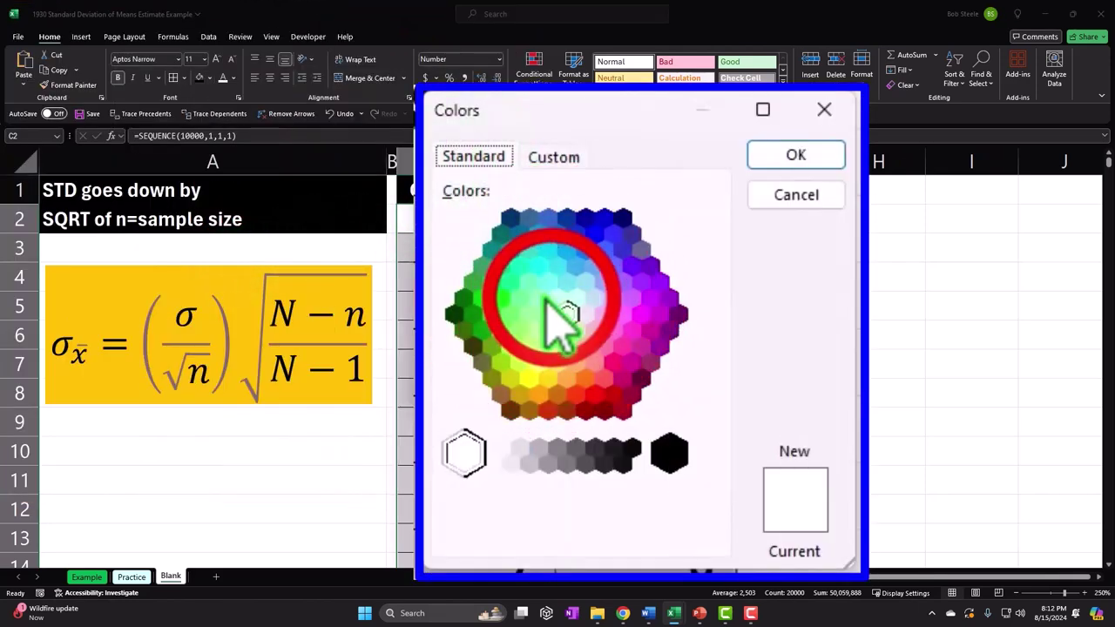
{"action": "left_click", "coordinate": [796, 155]}
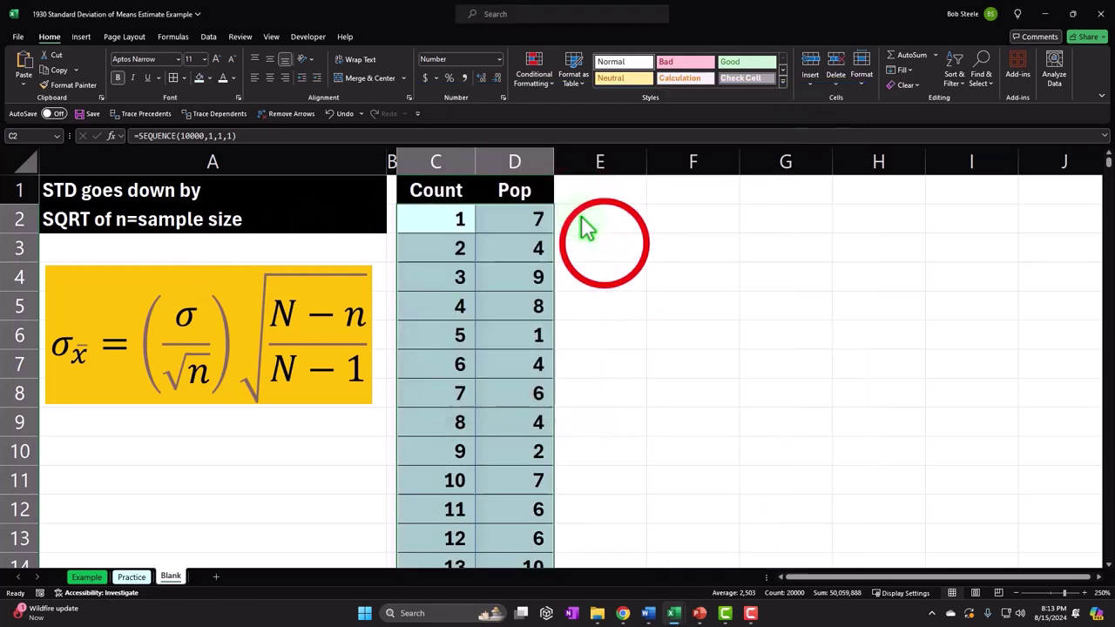
{"action": "left_click", "coordinate": [604, 244]}
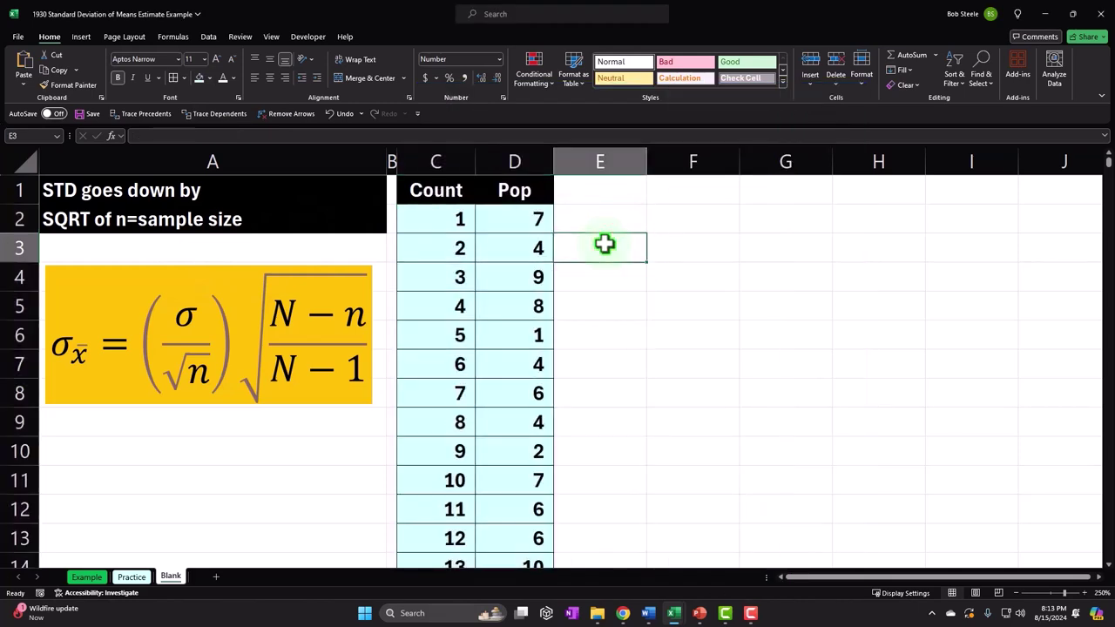
Insert a histogram of the Pop values in D2:D10001 and shrink the chart slightly.
{"action": "left_click", "coordinate": [530, 221]}
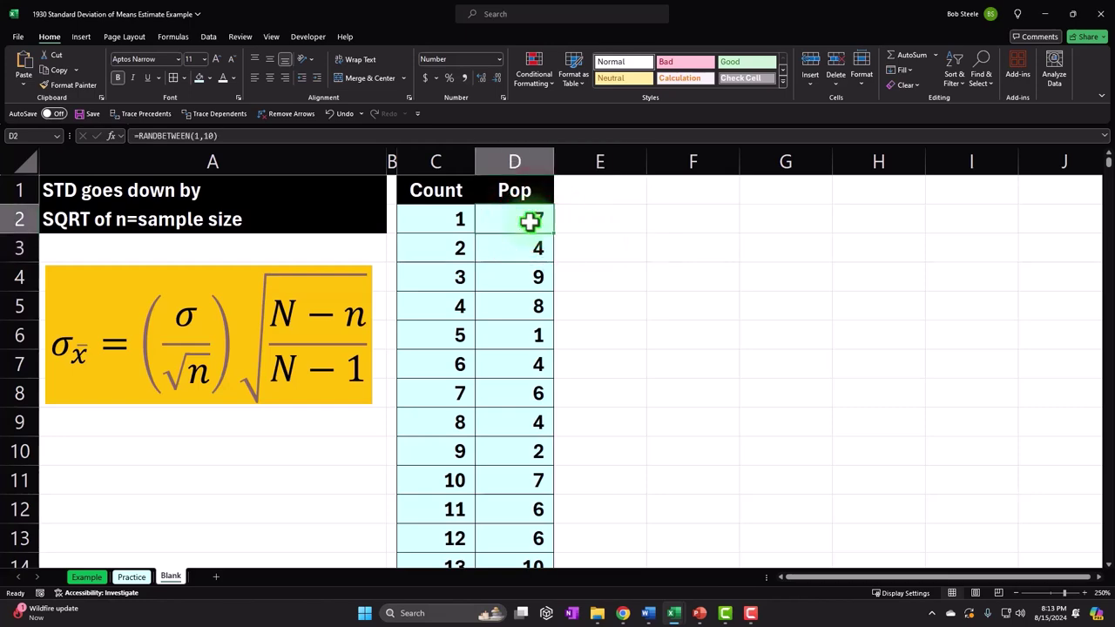
{"action": "key", "text": "ctrl+shift+Down"}
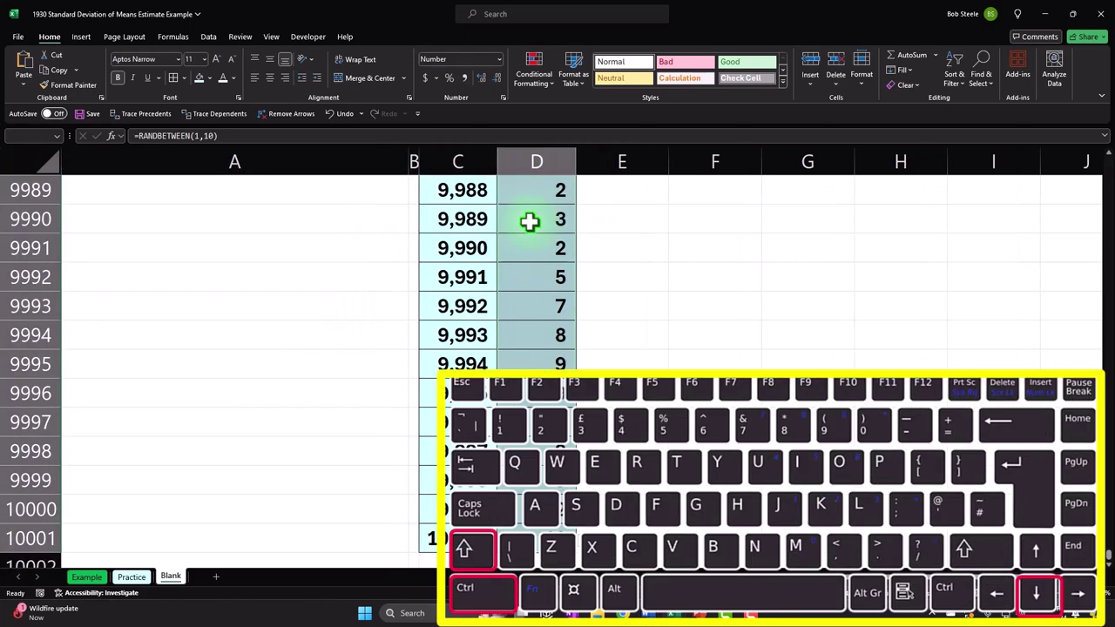
{"action": "key", "text": "ctrl+BackSpace"}
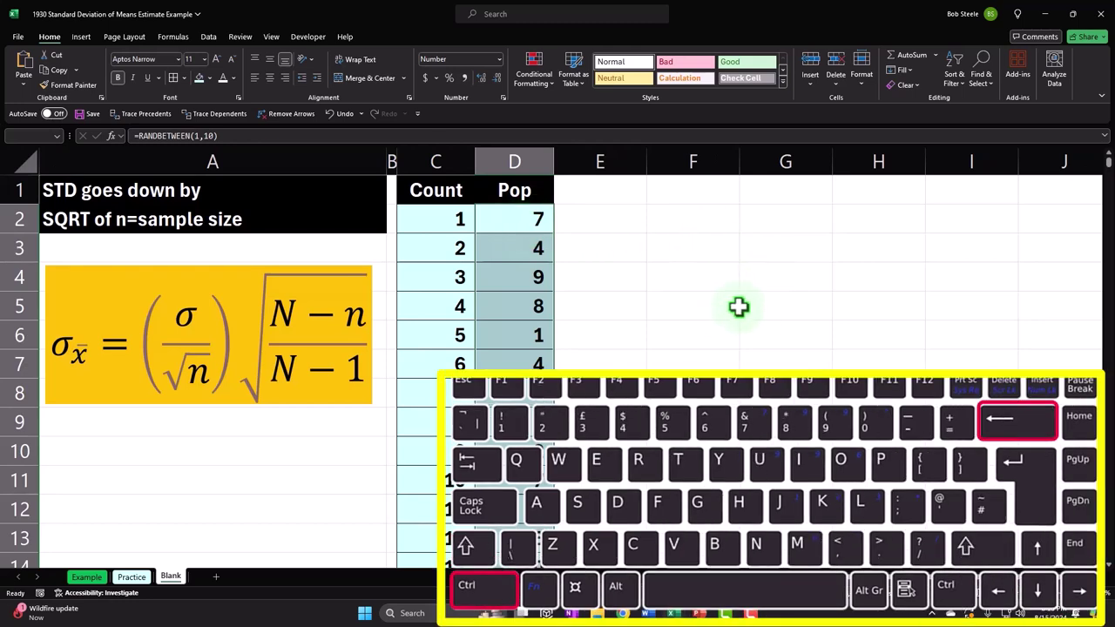
{"action": "left_click", "coordinate": [81, 39]}
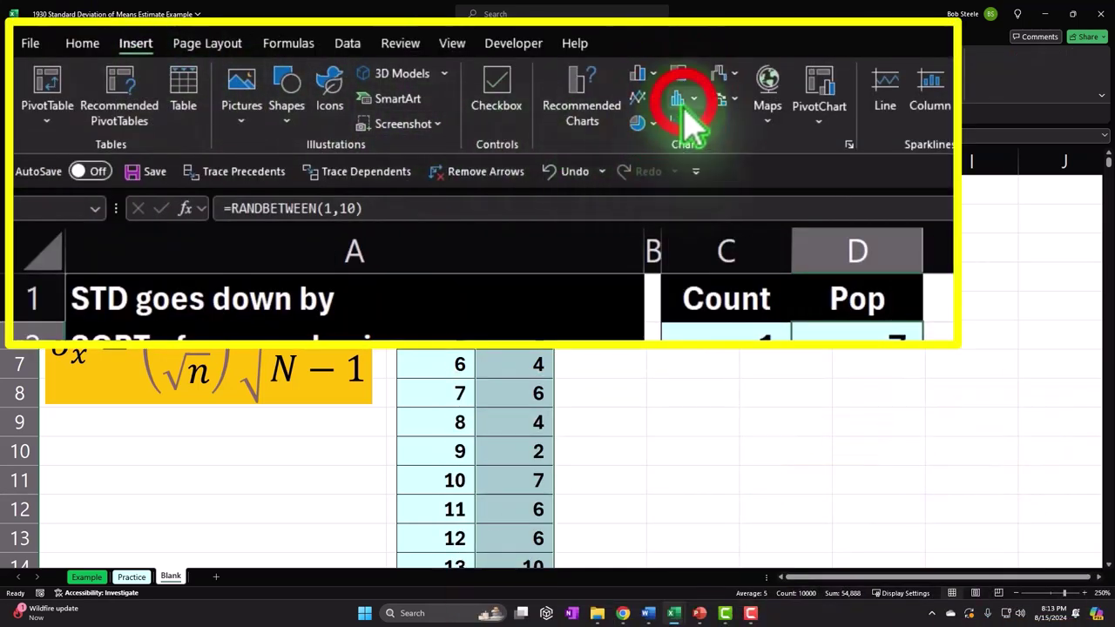
{"action": "left_click", "coordinate": [408, 70]}
{"action": "left_click", "coordinate": [697, 169]}
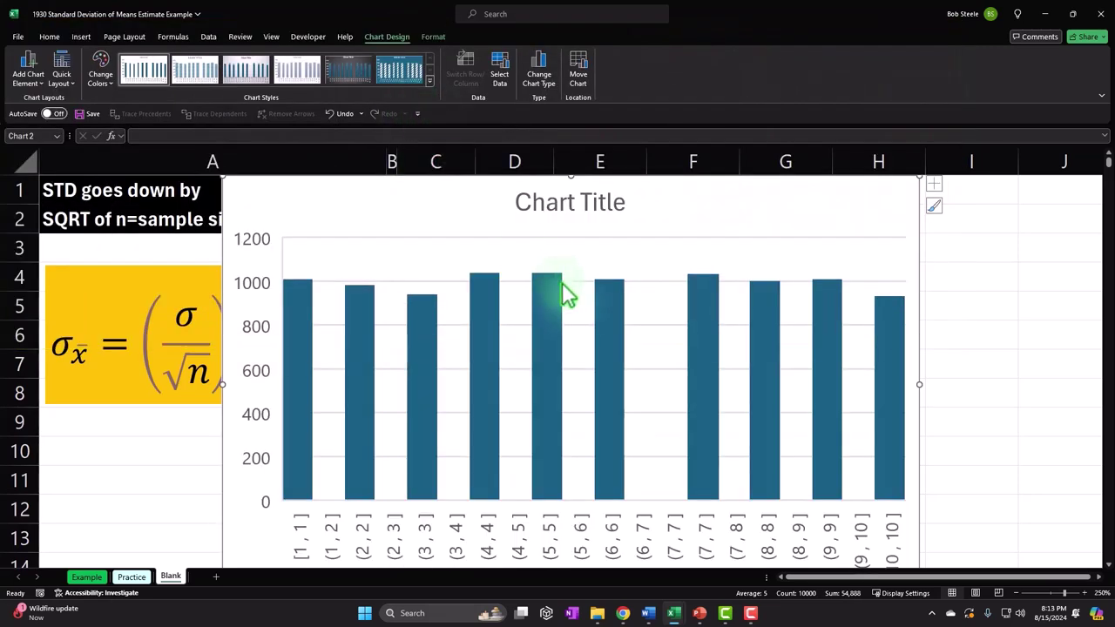
{"action": "left_click_drag", "start_coordinate": [919, 179], "coordinate": [873, 215]}
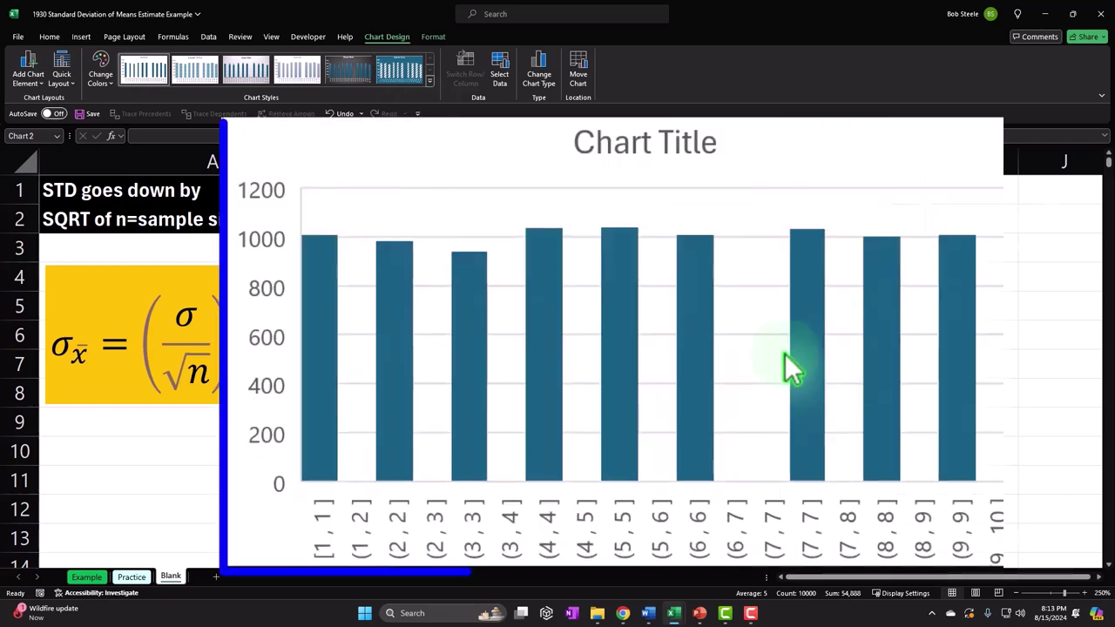
Delete the chart title from the Pop histogram.
{"action": "scroll", "coordinate": [871, 514], "scroll_direction": "down", "scroll_amount": 1}
{"action": "scroll", "coordinate": [695, 363], "scroll_direction": "up", "scroll_amount": 1}
{"action": "left_click", "coordinate": [589, 244]}
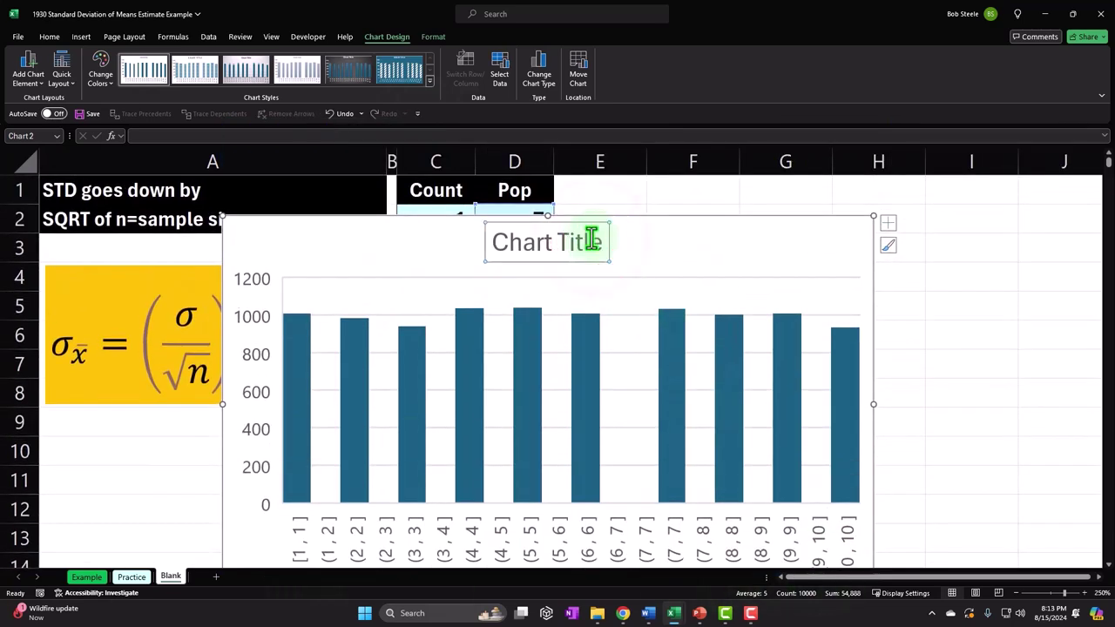
{"action": "key", "text": "Delete"}
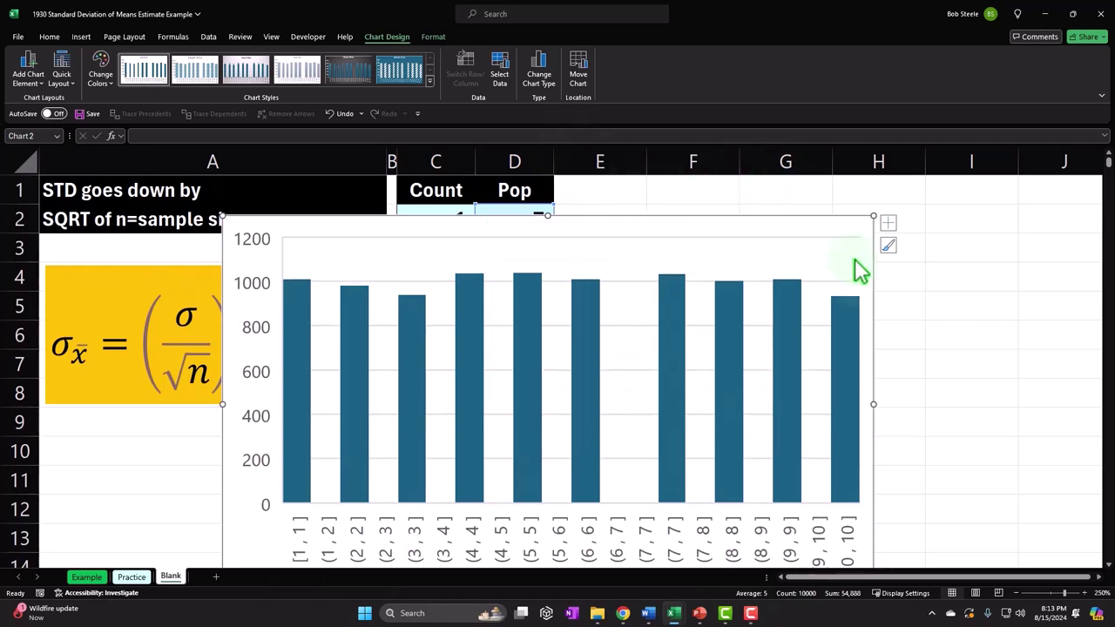
Shrink the histogram and place it beneath the formula image, fitted within the width of column A.
{"action": "scroll", "coordinate": [875, 511], "scroll_direction": "down", "scroll_amount": 1}
{"action": "mouse_move", "coordinate": [873, 506]}
{"action": "left_mouse_down"}
{"action": "mouse_move", "coordinate": [739, 438]}
{"action": "mouse_move", "coordinate": [740, 425]}
{"action": "left_mouse_up"}
{"action": "scroll", "coordinate": [763, 422], "scroll_direction": "up", "scroll_amount": 1}
{"action": "left_click_drag", "start_coordinate": [627, 228], "coordinate": [453, 428]}
{"action": "scroll", "coordinate": [598, 347], "scroll_direction": "down", "scroll_amount": 1}
{"action": "scroll", "coordinate": [609, 366], "scroll_direction": "down", "scroll_amount": 2}
{"action": "left_click_drag", "start_coordinate": [562, 459], "coordinate": [377, 453]}
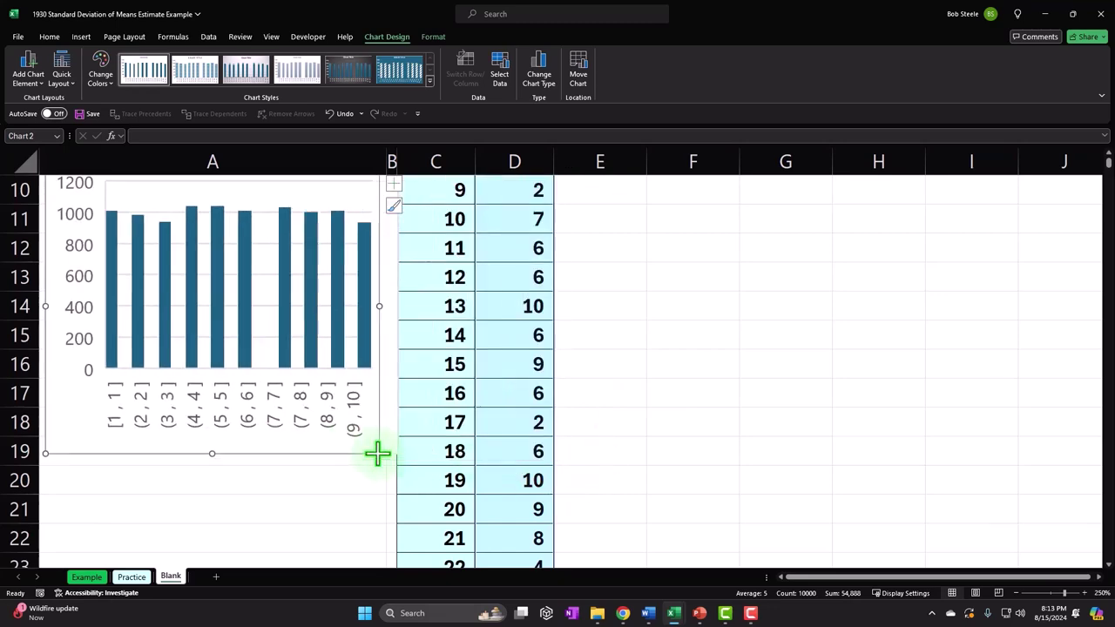
{"action": "scroll", "coordinate": [357, 478], "scroll_direction": "up", "scroll_amount": 1}
{"action": "left_click", "coordinate": [687, 390]}
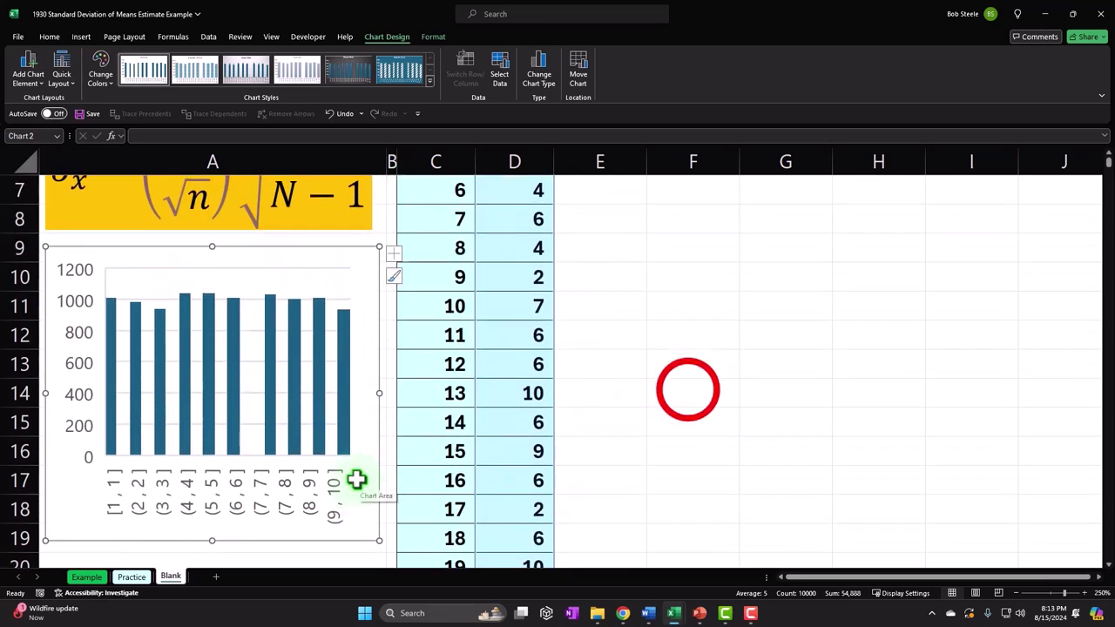
Narrow column E to a thin spacer and enter the label Count in F1.
{"action": "scroll", "coordinate": [688, 390], "scroll_direction": "up", "scroll_amount": 2}
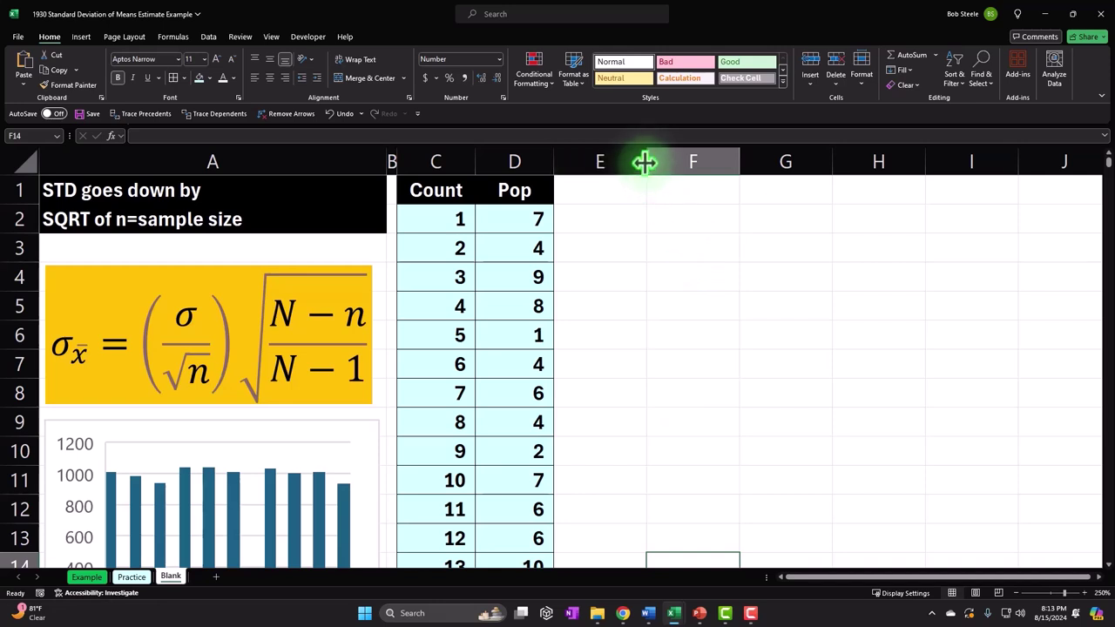
{"action": "left_click_drag", "start_coordinate": [644, 162], "coordinate": [563, 165]}
{"action": "left_click", "coordinate": [587, 194]}
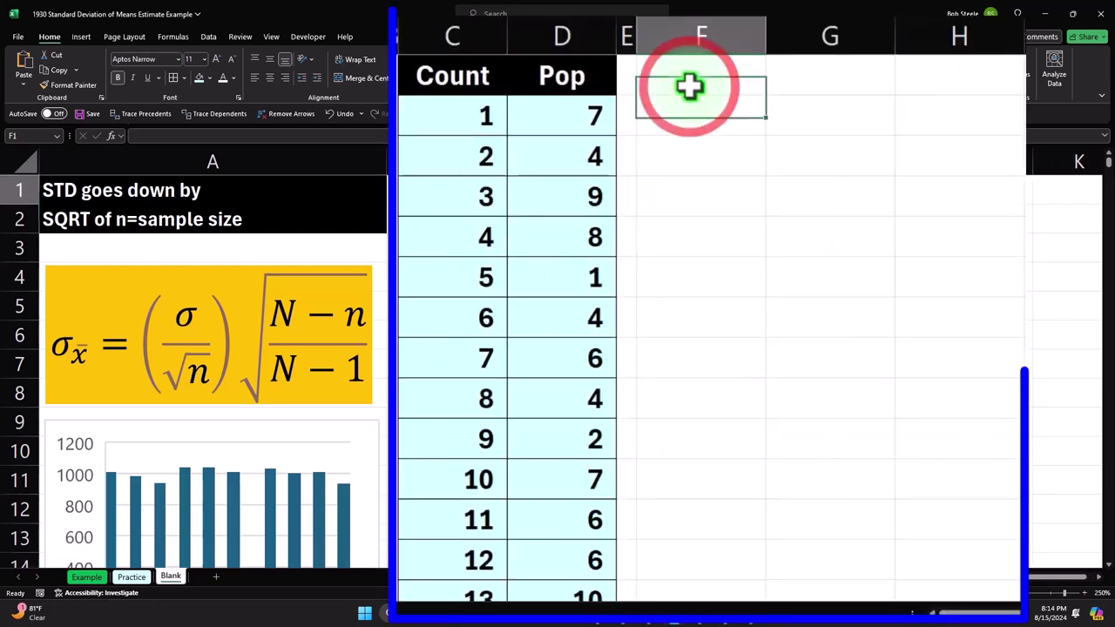
{"action": "type", "text": "Co"}
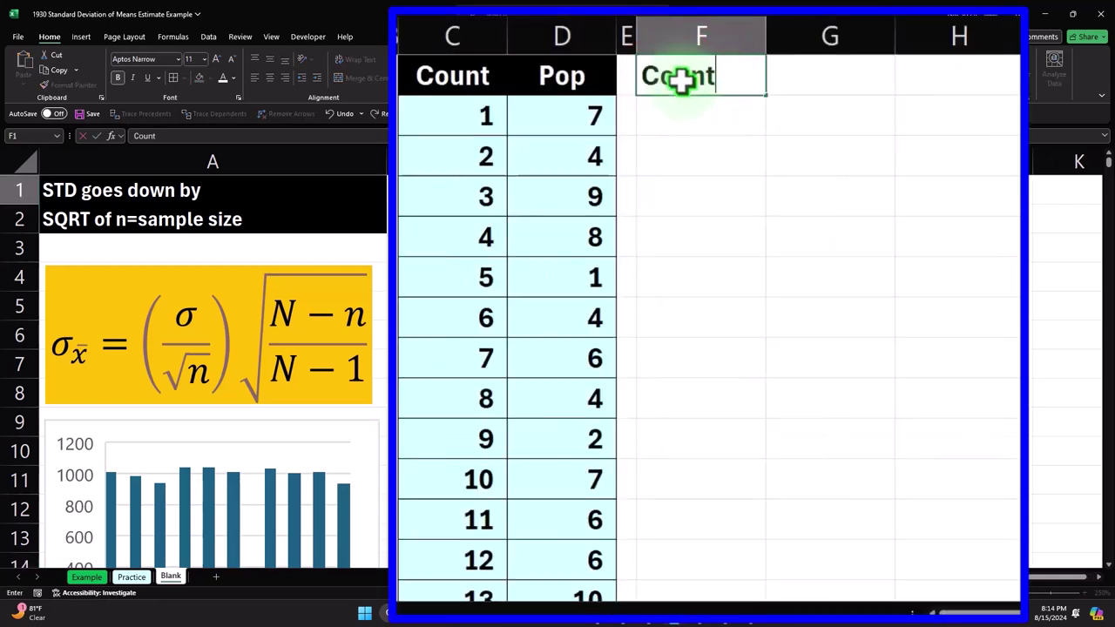
{"action": "type", "text": "unt"}
{"action": "key", "text": "Tab"}
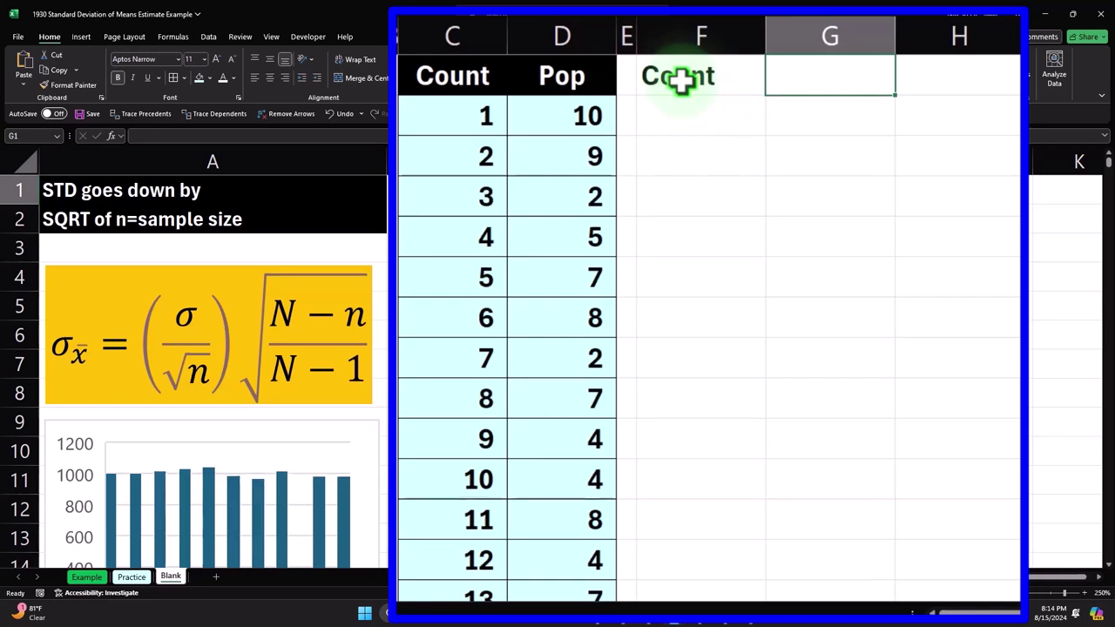
Calculate the population count in G1 with =COUNT(D2:D10001).
{"action": "type", "text": "="}
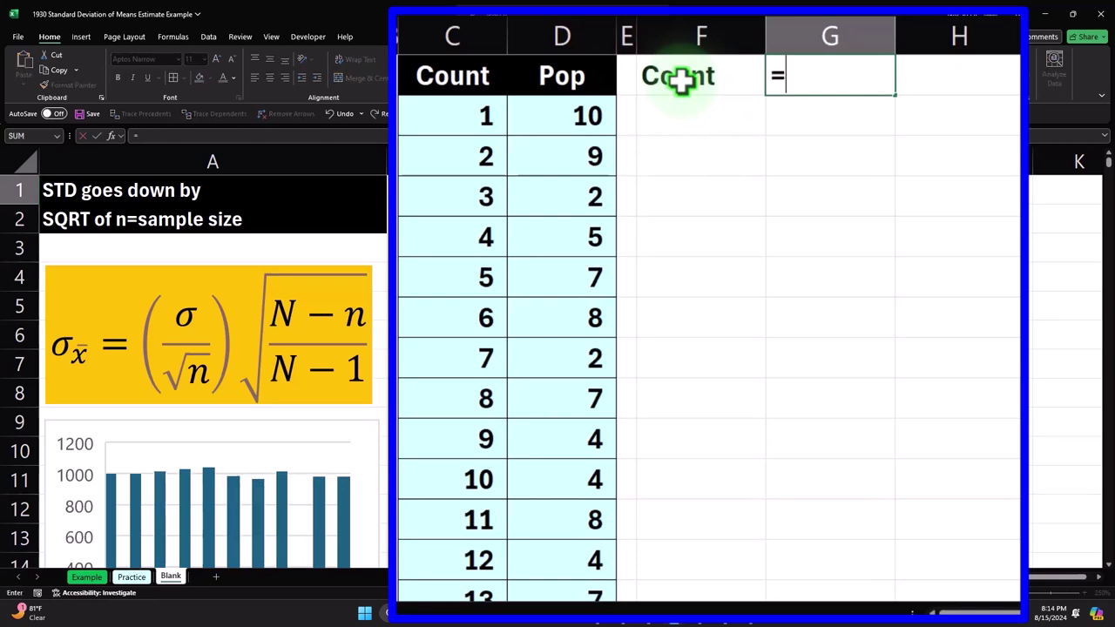
{"action": "type", "text": "count("}
{"action": "key", "text": "Left"}
{"action": "key", "text": "Left"}
{"action": "key", "text": "Left"}
{"action": "key", "text": "Down"}
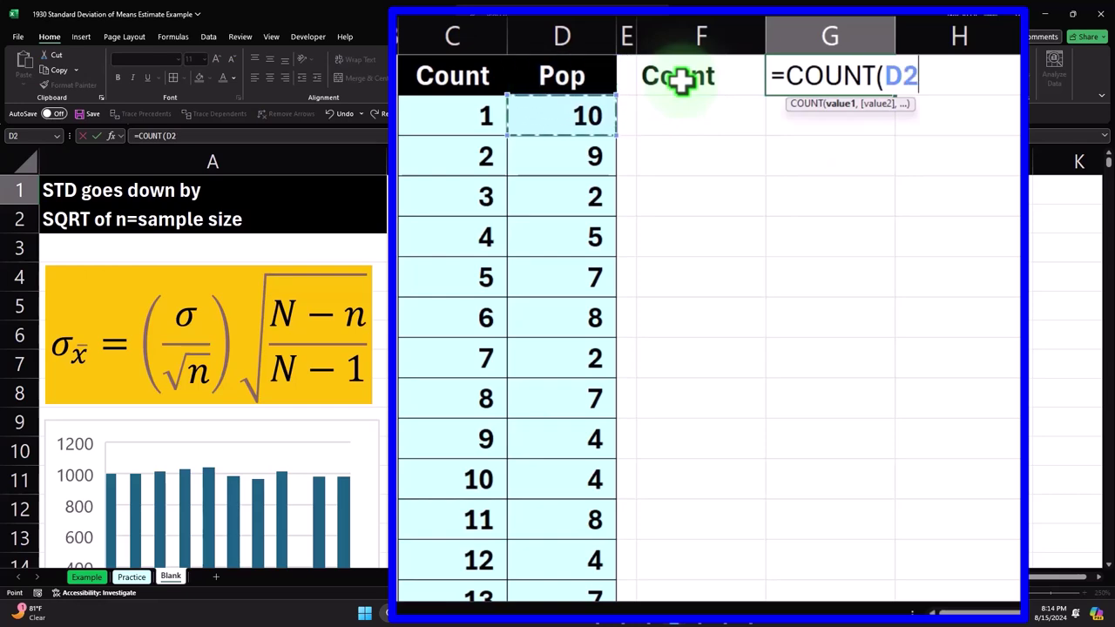
{"action": "key", "text": "ctrl+shift+Down"}
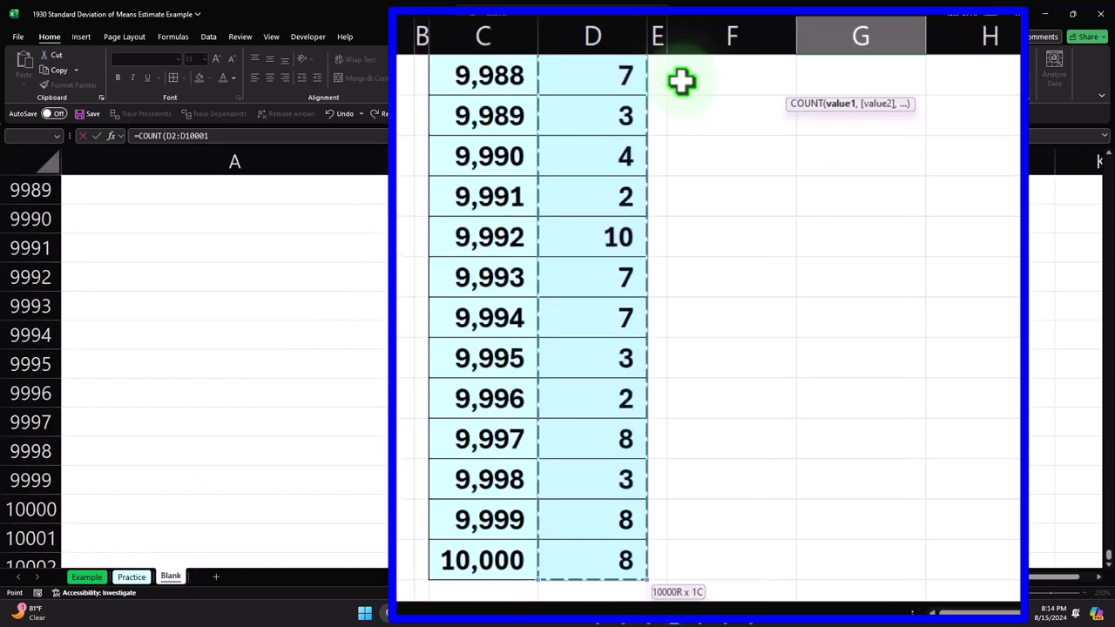
{"action": "key", "text": "Return"}
Label F2 Mean Pop and calculate the population mean in G2 with =AVERAGE(D2:D10001).
{"action": "left_click", "coordinate": [681, 81]}
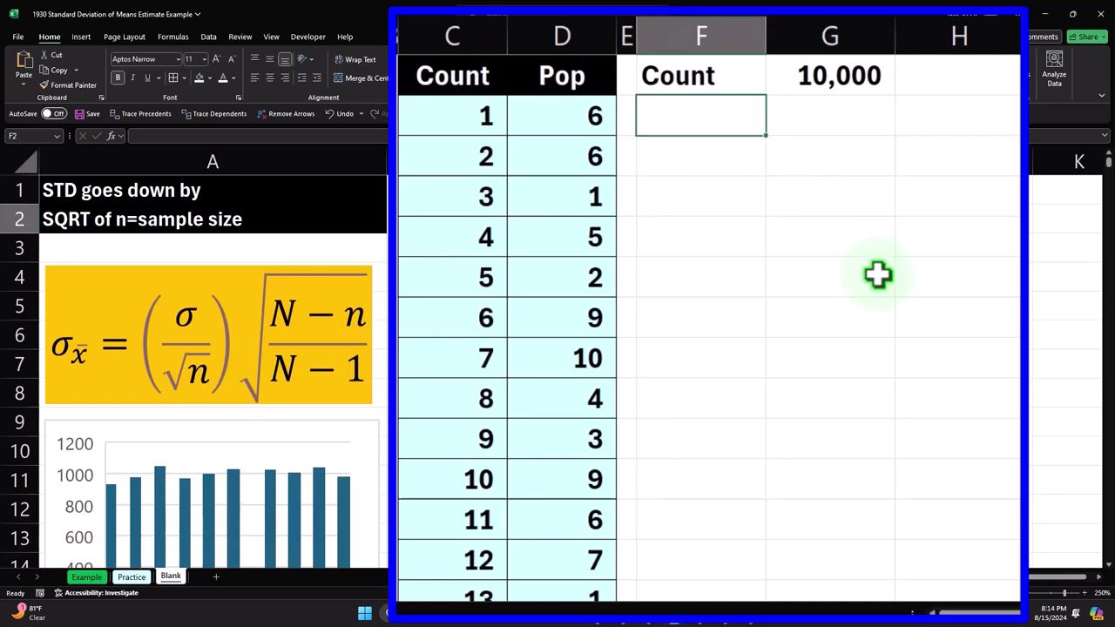
{"action": "type", "text": "Mea"}
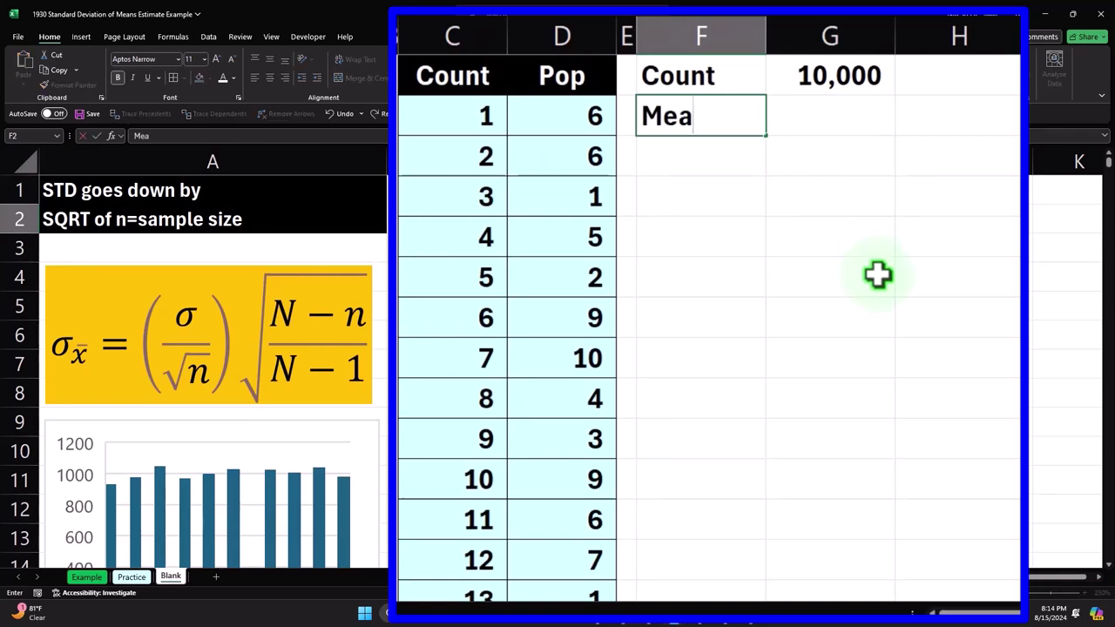
{"action": "type", "text": "n Po"}
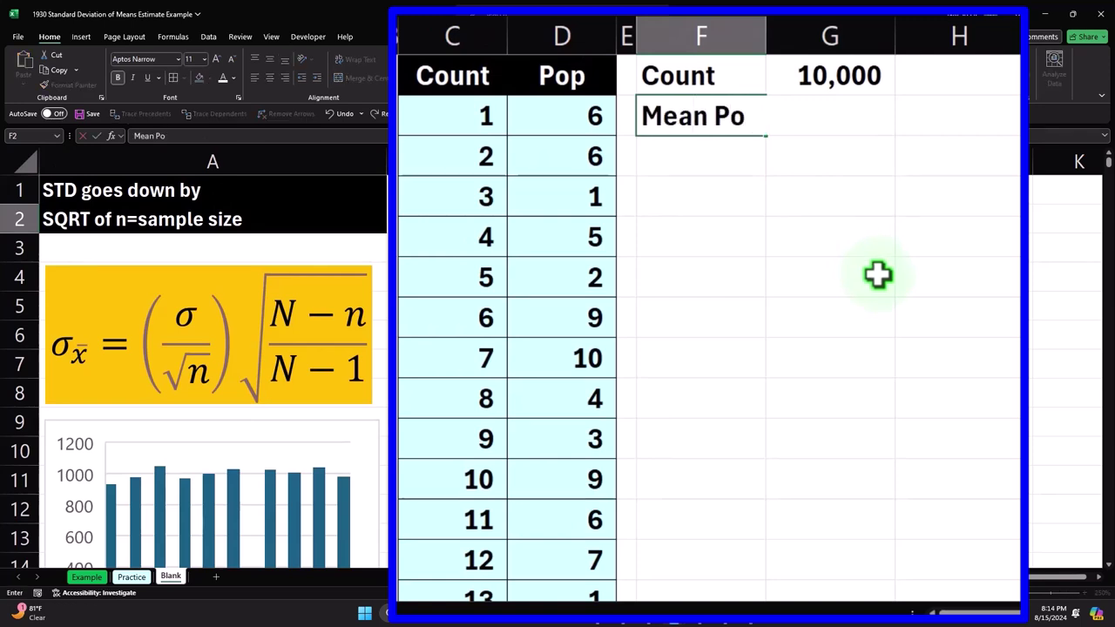
{"action": "type", "text": "p"}
{"action": "key", "text": "Tab"}
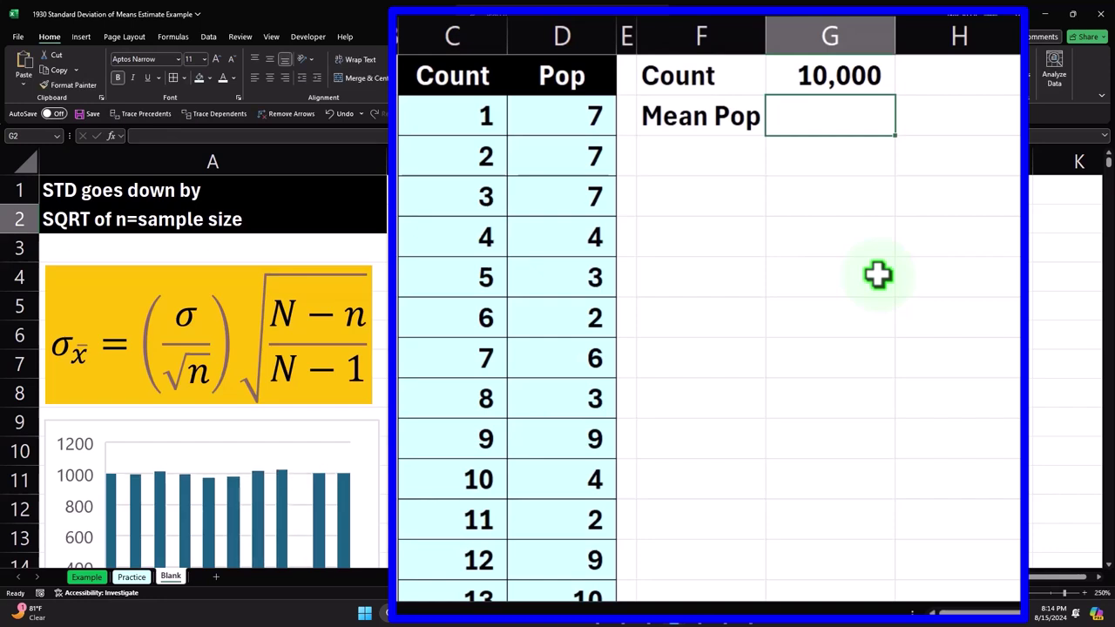
{"action": "type", "text": "=aver"}
{"action": "key", "text": "Tab"}
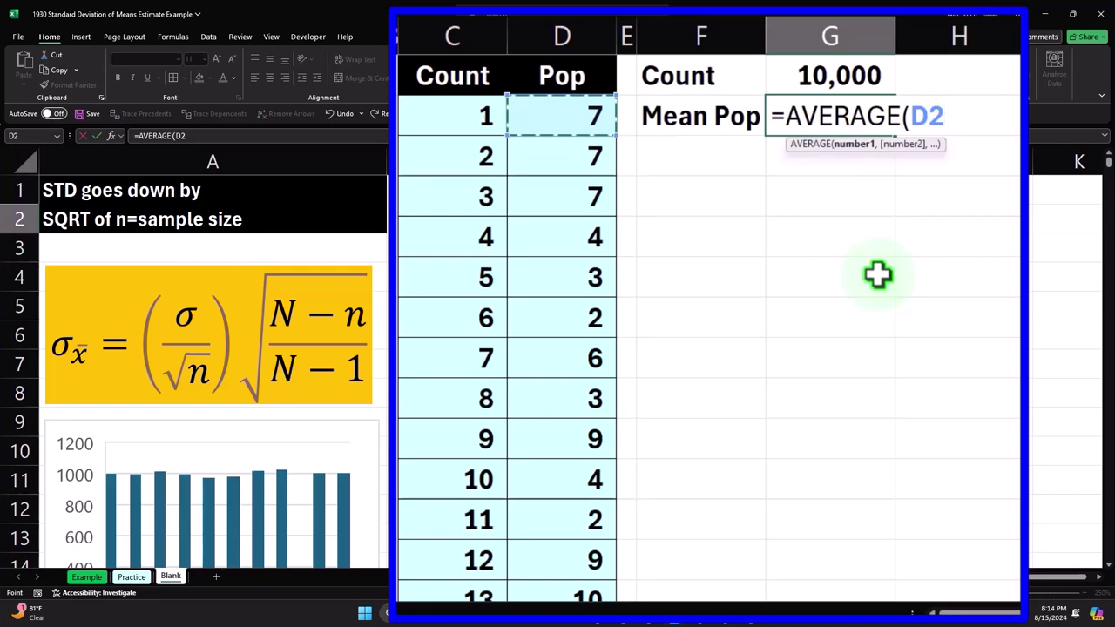
{"action": "key", "text": "ctrl+shift+Down"}
{"action": "key", "text": "Return"}
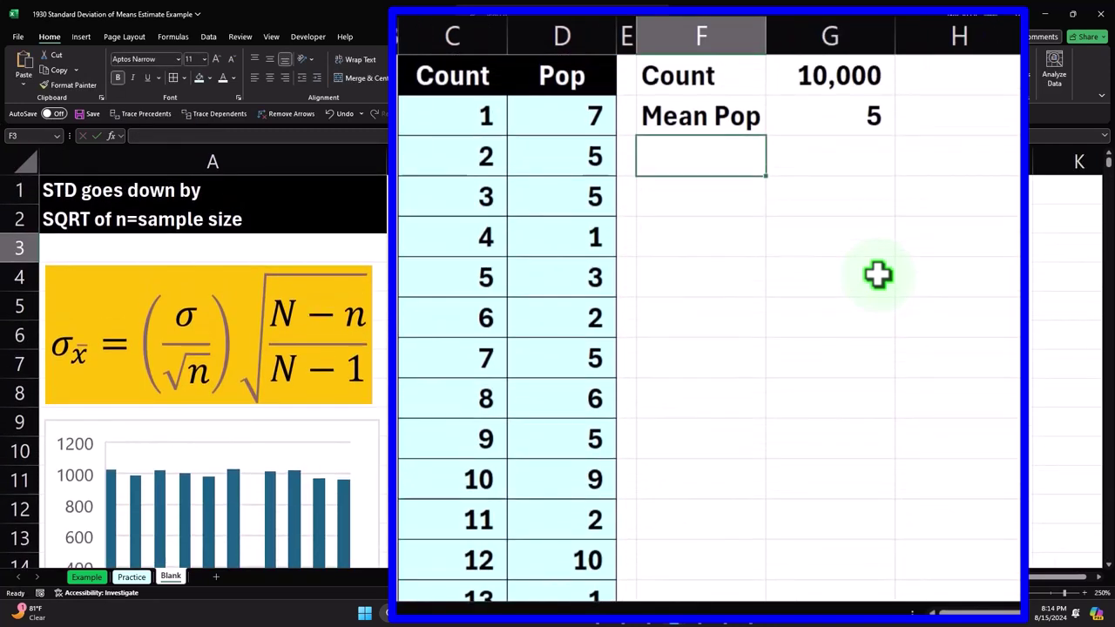
Format the population mean in G2 to show three decimal places.
{"action": "key", "text": "Up"}
{"action": "key", "text": "Right"}
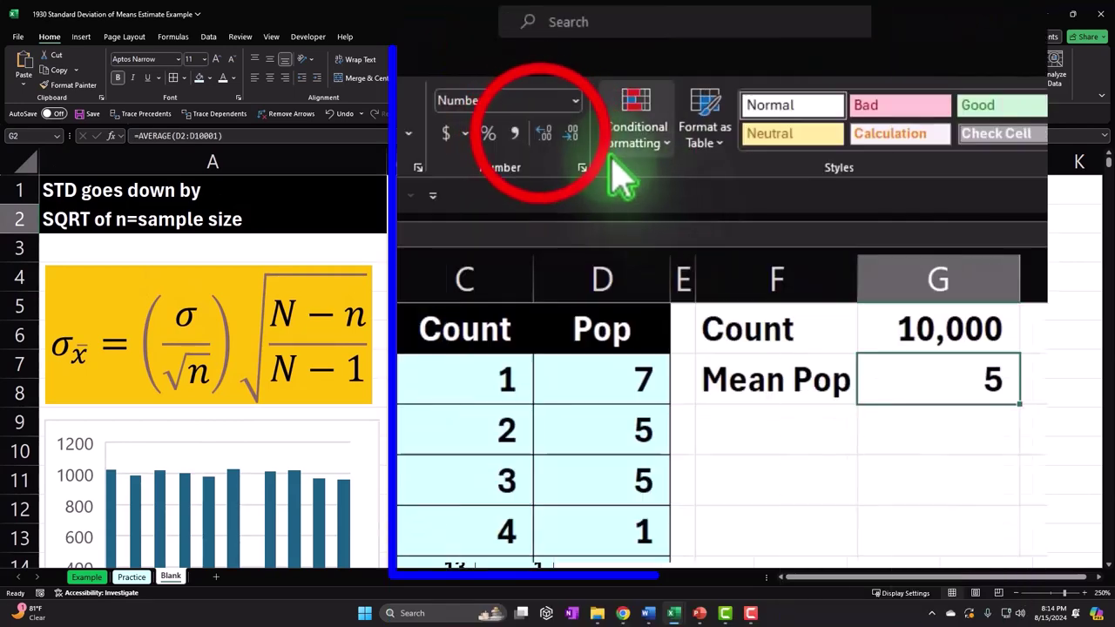
{"action": "left_click", "coordinate": [544, 133]}
{"action": "left_click", "coordinate": [543, 133]}
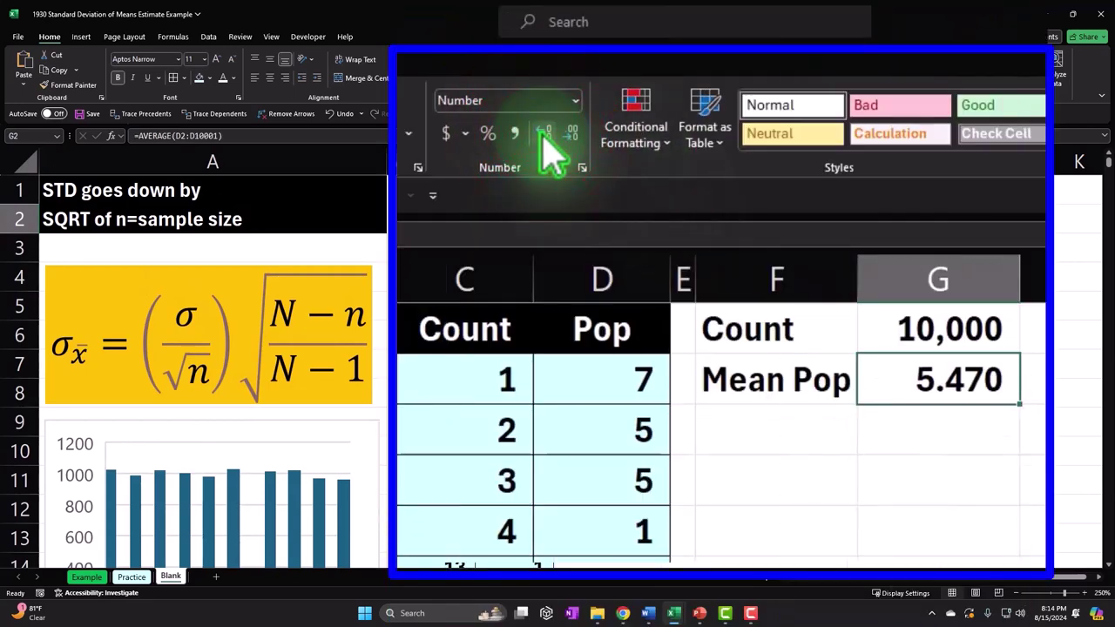
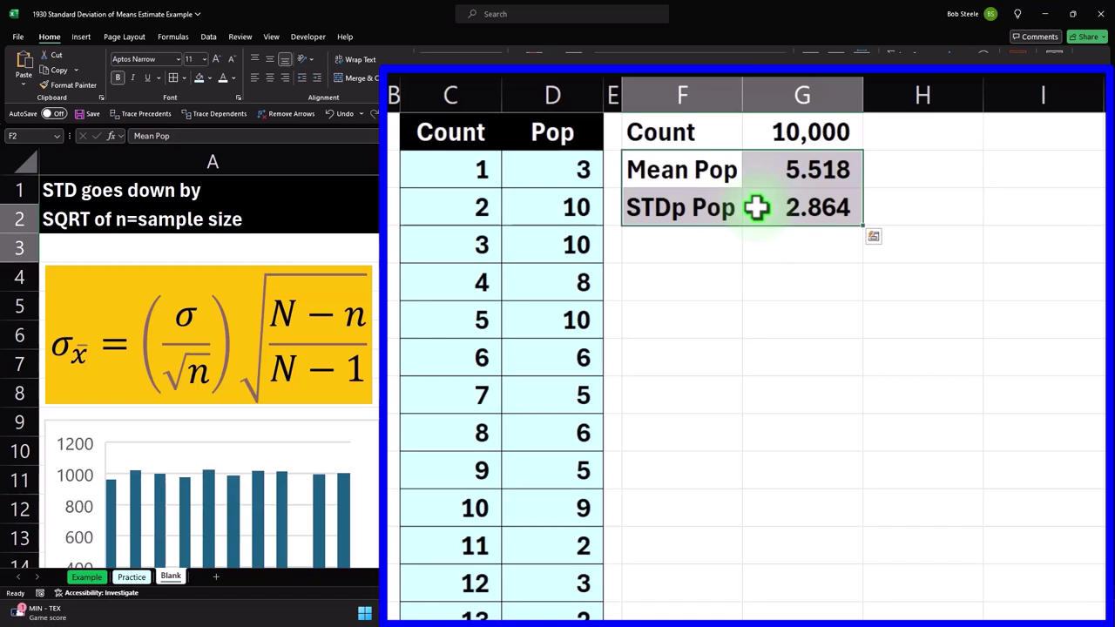
Apply borders and the light blue fill to the population statistics in F1:G3.
{"action": "left_click_drag", "start_coordinate": [687, 125], "coordinate": [816, 206]}
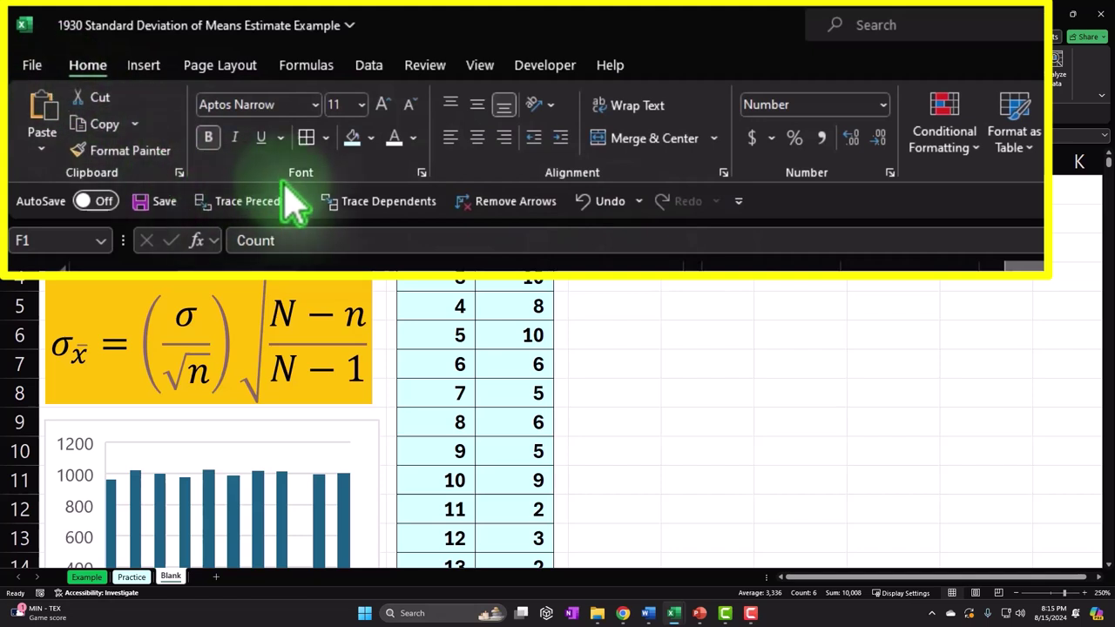
{"action": "left_click", "coordinate": [351, 139]}
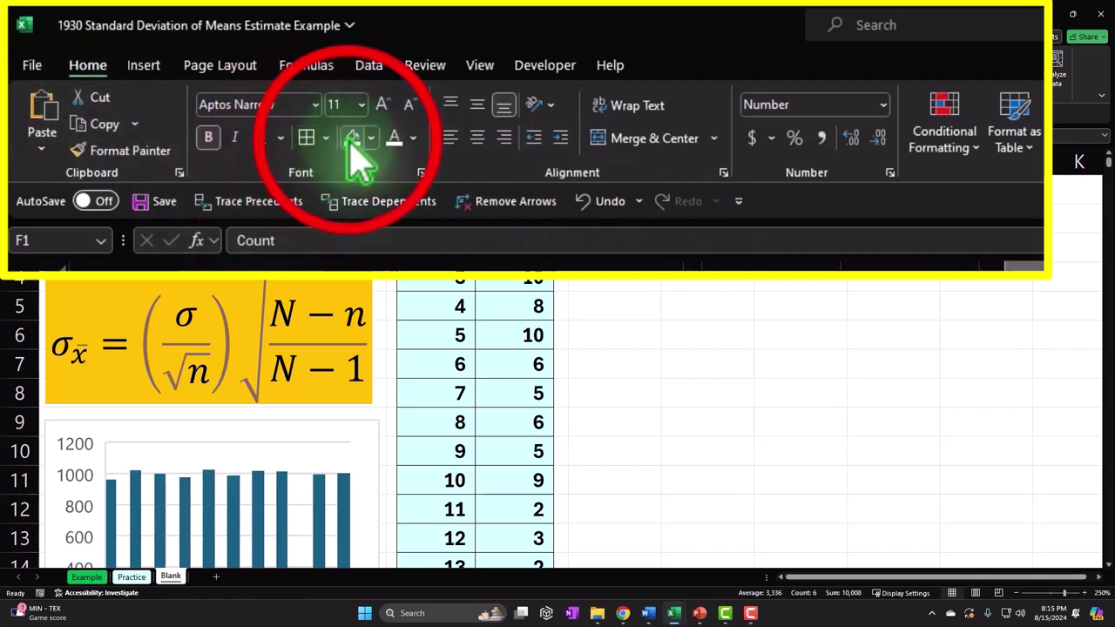
{"action": "left_click", "coordinate": [914, 301]}
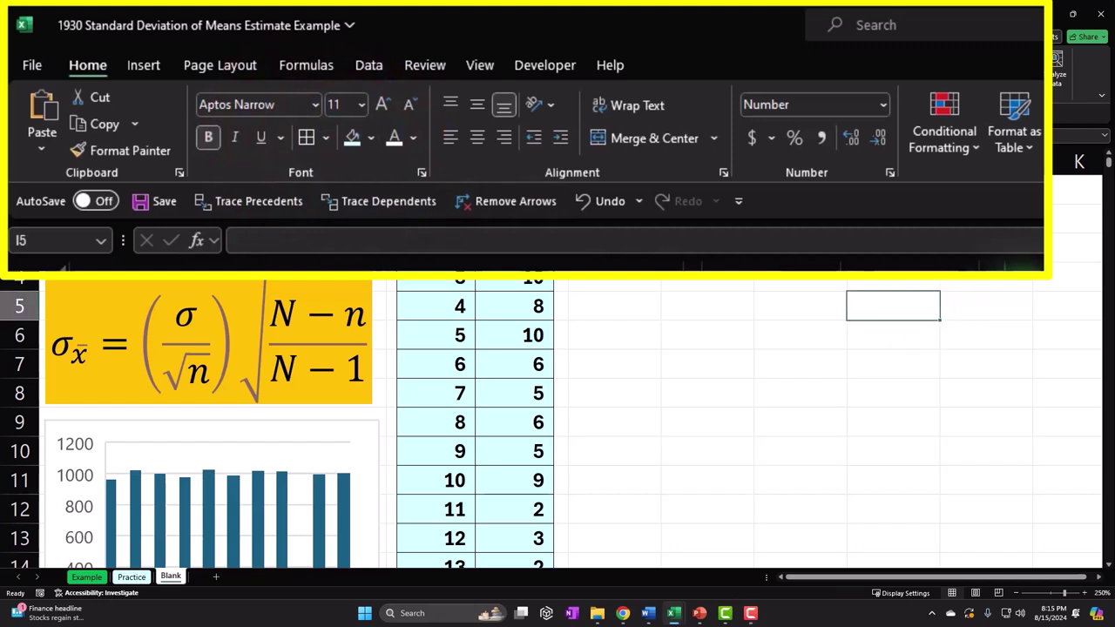
Copy the formatting and narrow width of spacer column E to column H.
{"action": "left_click", "coordinate": [978, 257]}
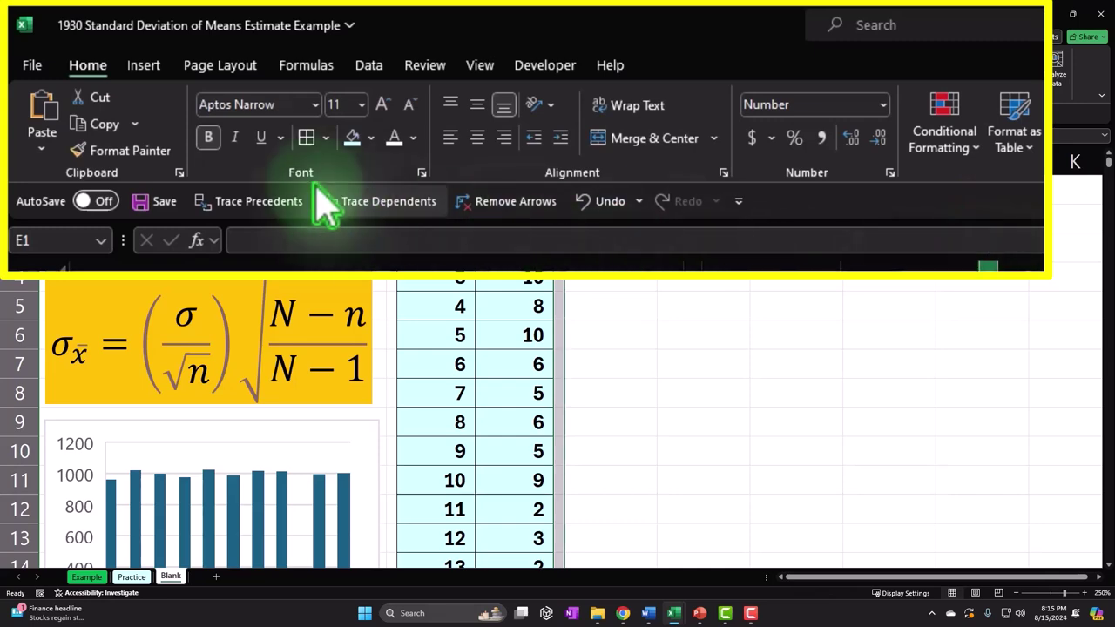
{"action": "left_click", "coordinate": [103, 126]}
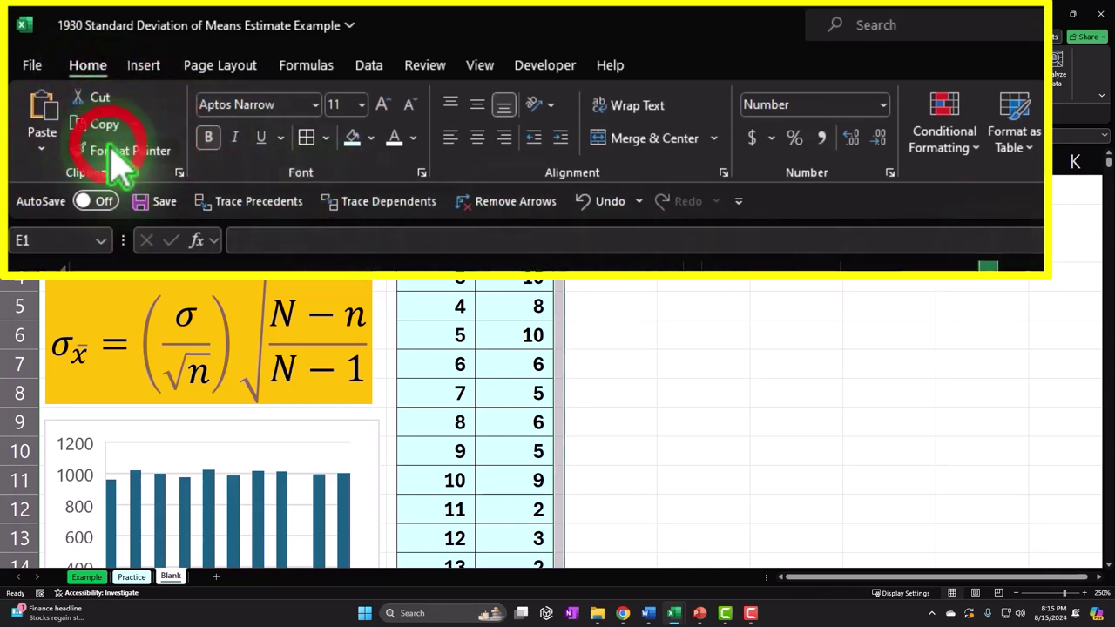
{"action": "left_click", "coordinate": [809, 154]}
{"action": "key", "text": "ctrl+v"}
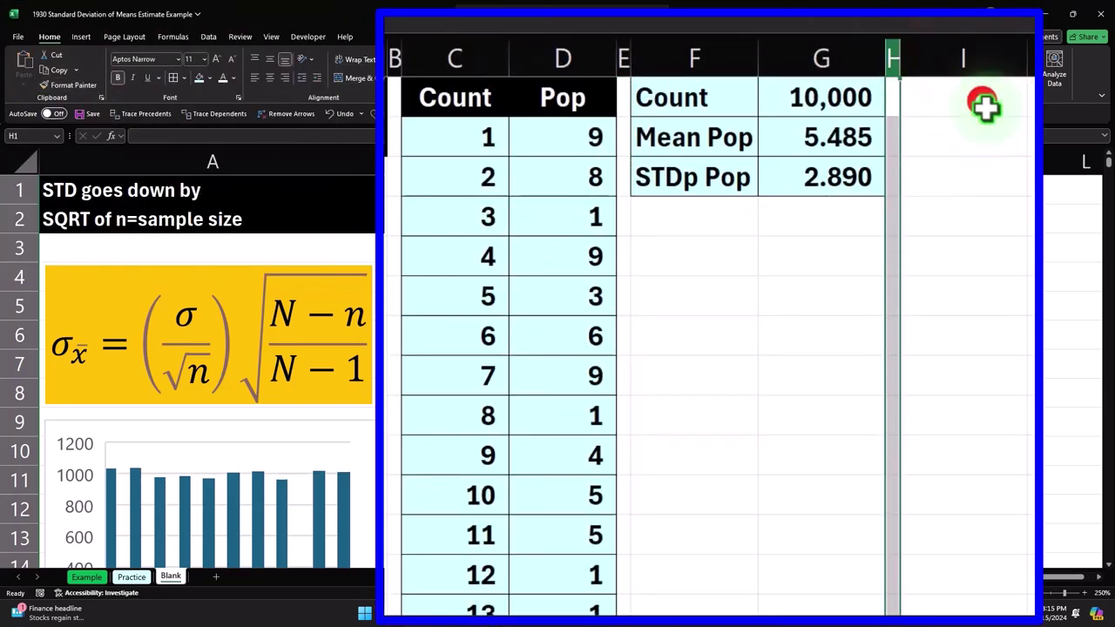
Enter the header Count in I1 with the starting values 1 and 2 in I2 and I3.
{"action": "left_click", "coordinate": [984, 105]}
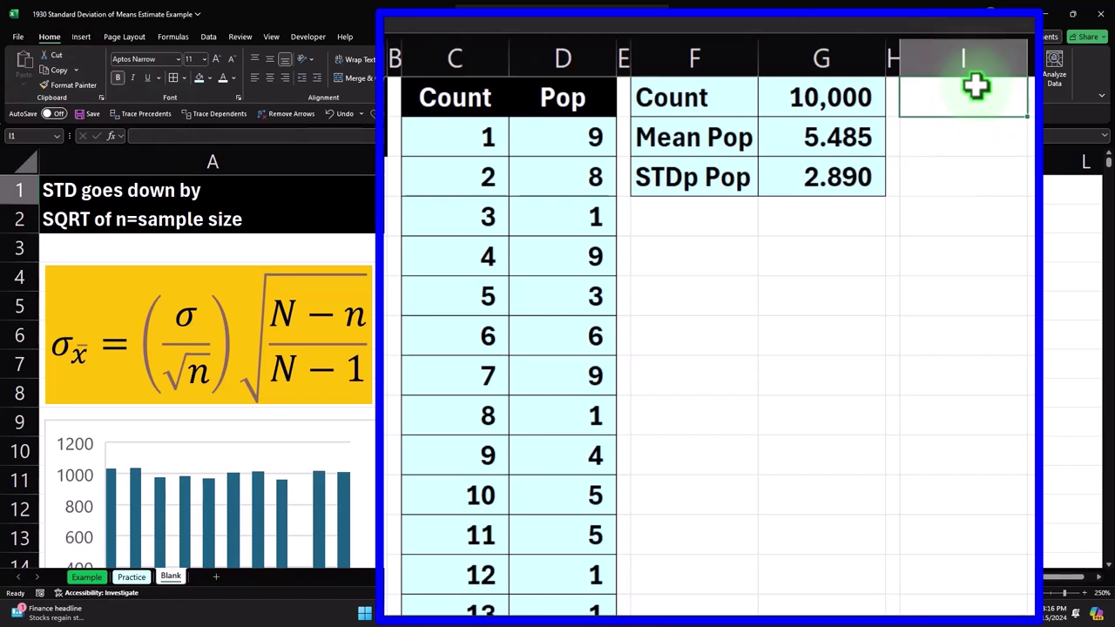
{"action": "type", "text": "Cou"}
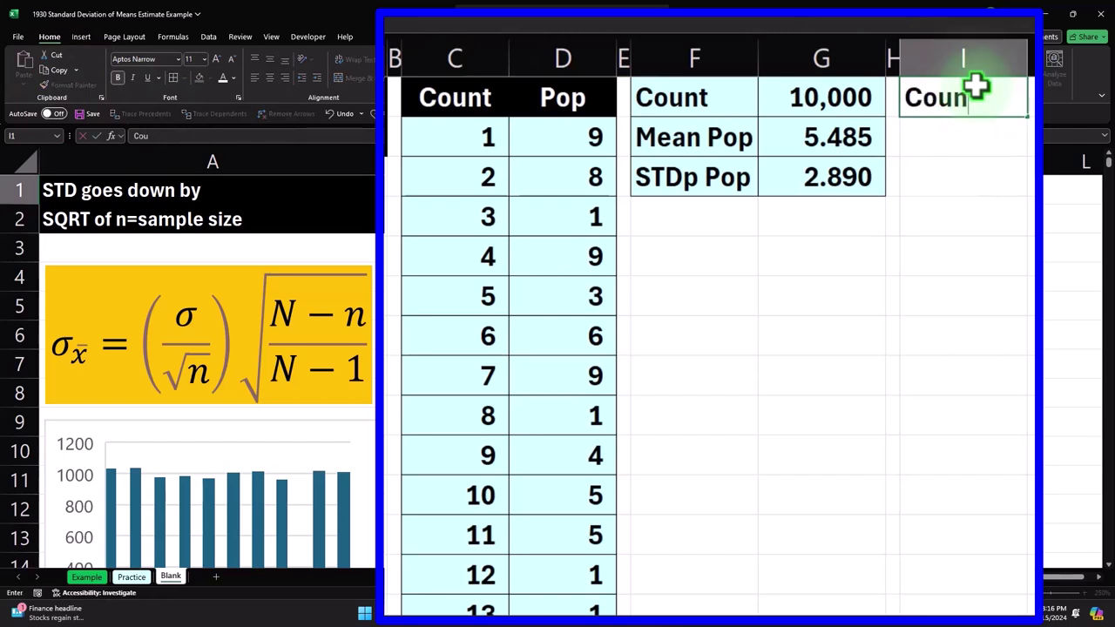
{"action": "type", "text": "nt"}
{"action": "key", "text": "Return"}
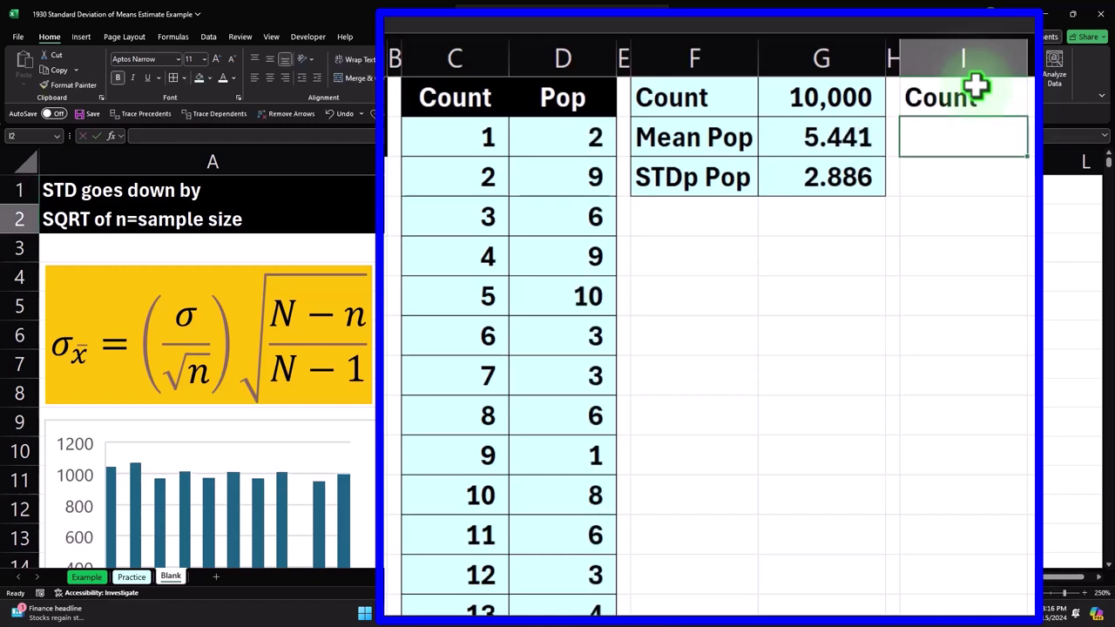
{"action": "type", "text": "1"}
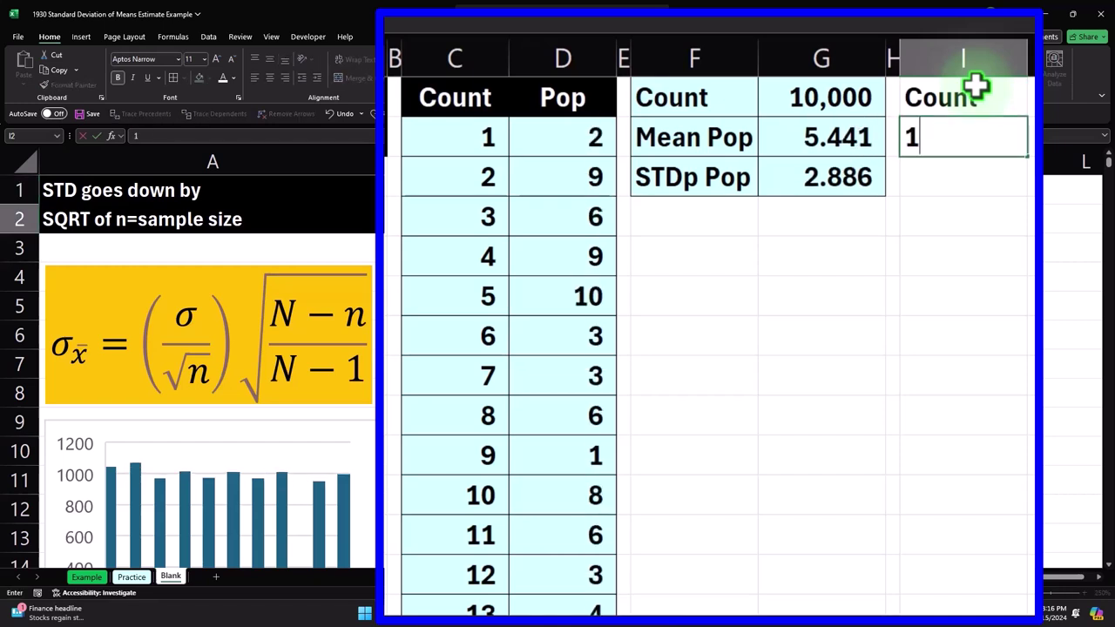
{"action": "key", "text": "Return"}
{"action": "type", "text": "2"}
{"action": "key", "text": "Return"}
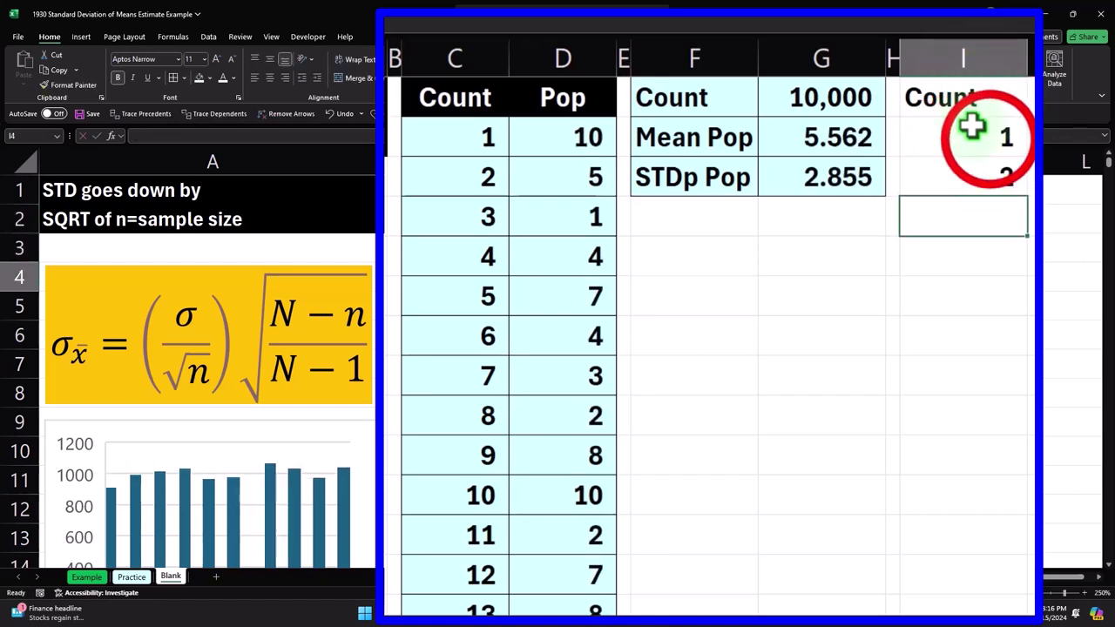
Extend the number series from I2:I3 down column I to 100.
{"action": "left_click_drag", "start_coordinate": [991, 139], "coordinate": [994, 165]}
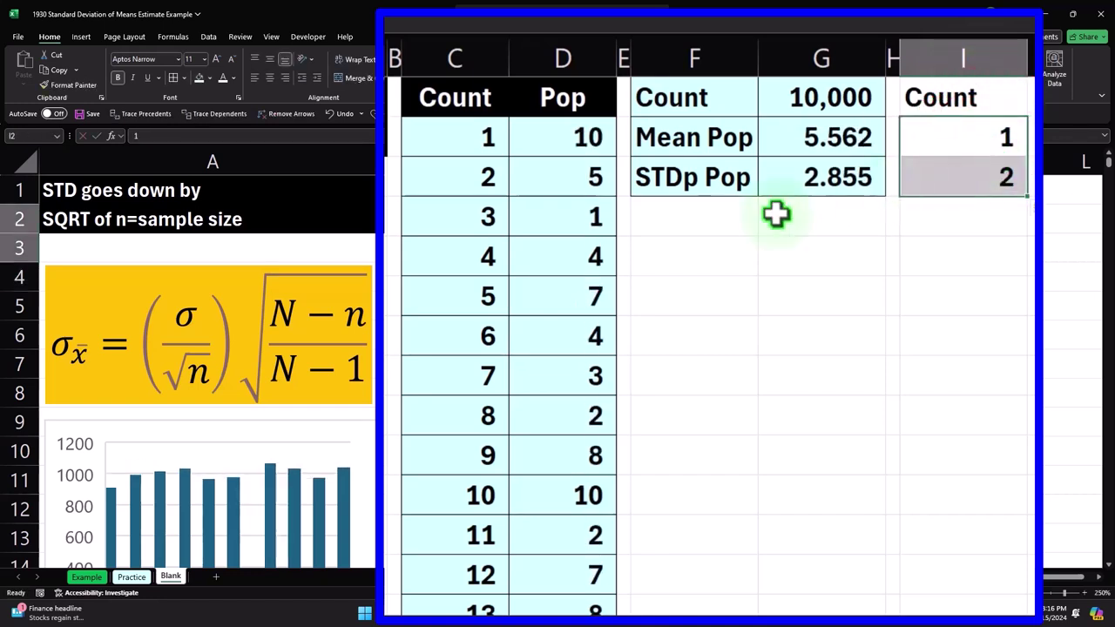
{"action": "left_click", "coordinate": [1073, 161]}
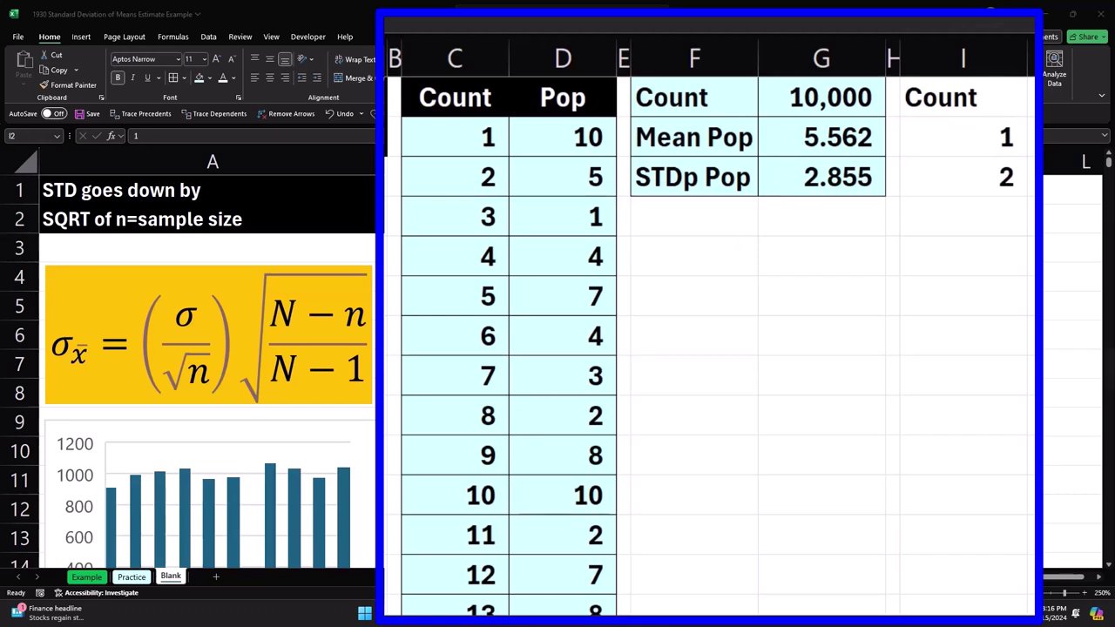
{"action": "left_click", "coordinate": [998, 135]}
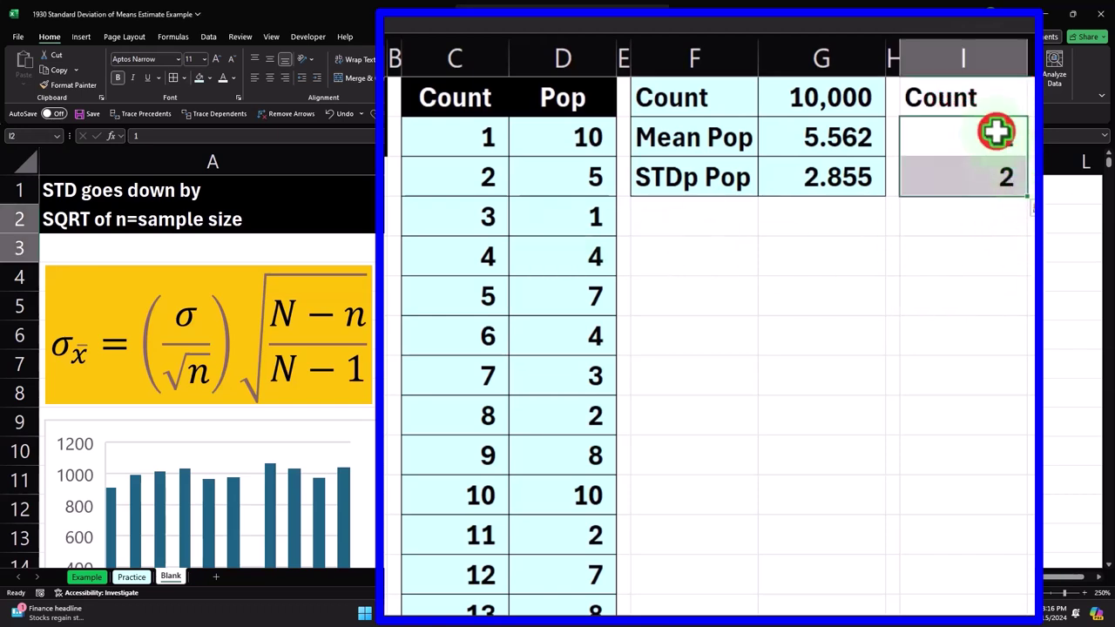
{"action": "left_click_drag", "start_coordinate": [1026, 197], "coordinate": [1007, 133]}
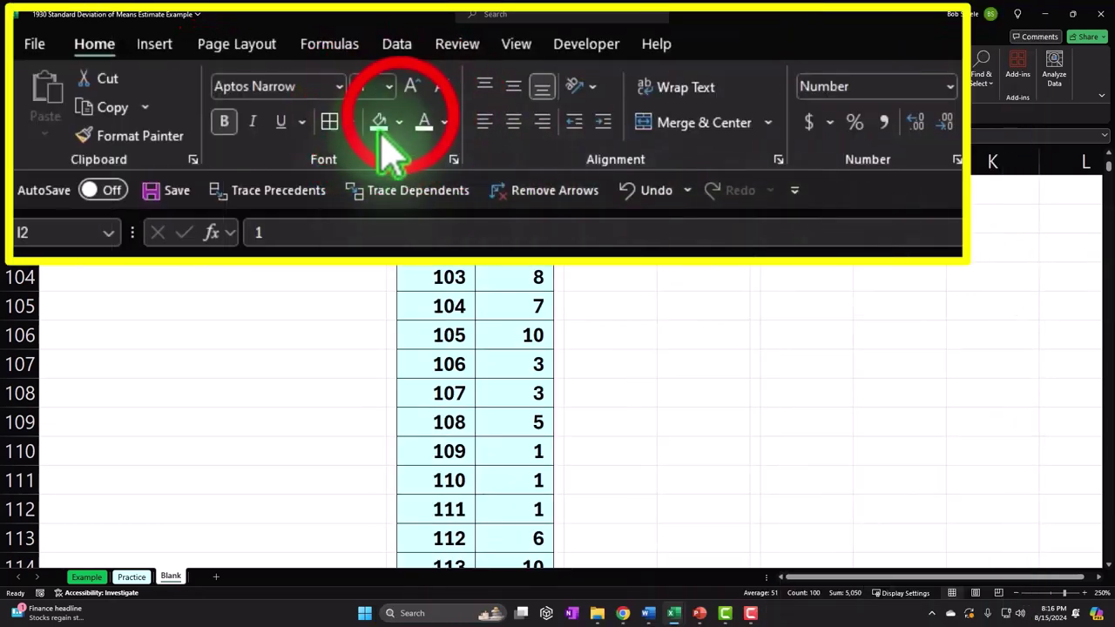
Apply black fill and white text to the count values in I2:I101.
{"action": "left_click", "coordinate": [398, 121]}
{"action": "left_click", "coordinate": [381, 173]}
{"action": "left_click", "coordinate": [425, 126]}
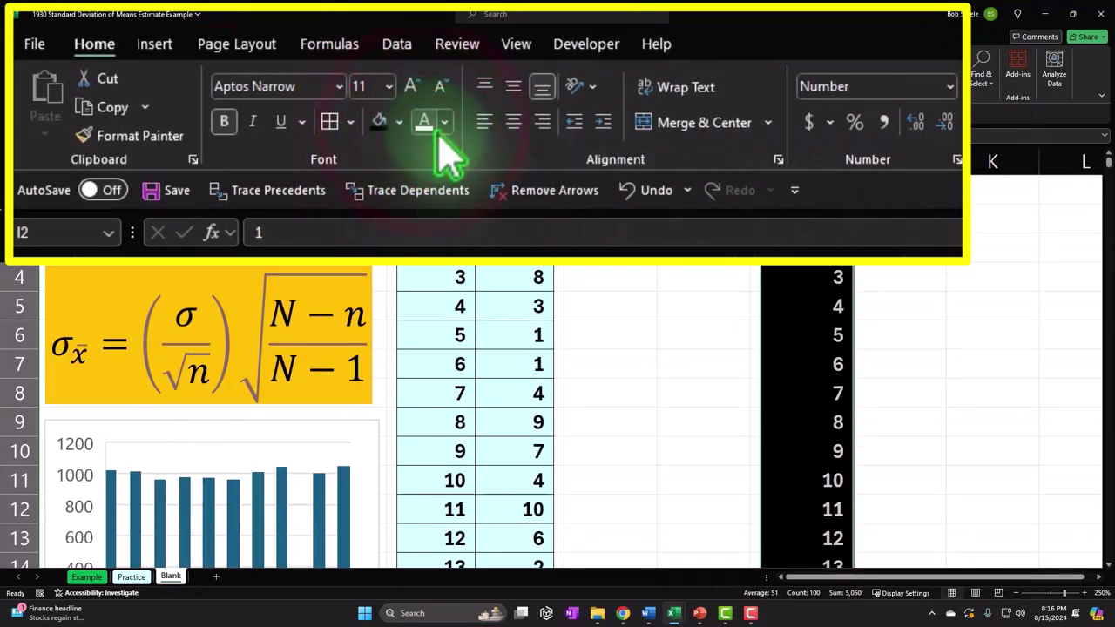
{"action": "left_click", "coordinate": [585, 205]}
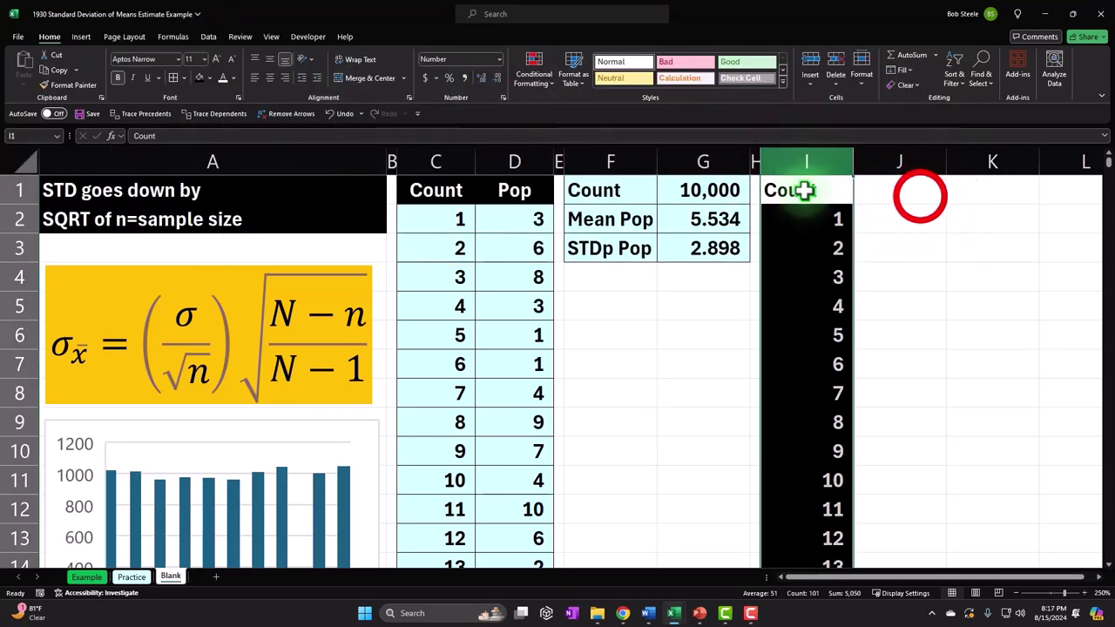
Enter the header S1 in J1.
{"action": "left_click", "coordinate": [921, 196]}
{"action": "type", "text": "S1"}
{"action": "key", "text": "Return"}
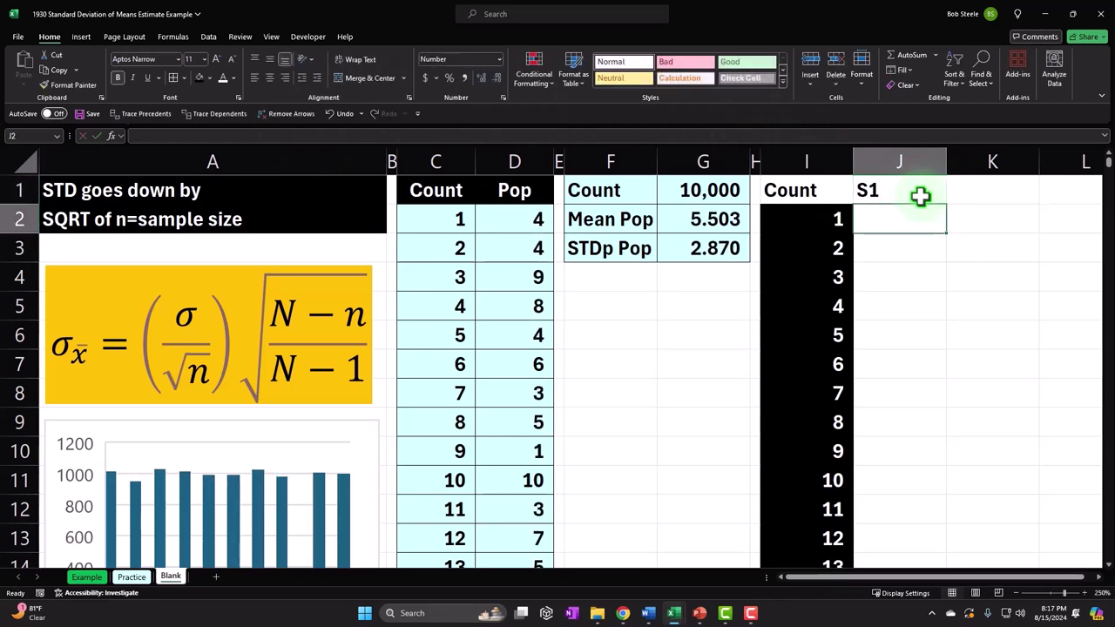
Format the headers in I1:J1 with black fill, white text and centered alignment.
{"action": "left_click", "coordinate": [920, 196]}
{"action": "key", "text": "shift+Left"}
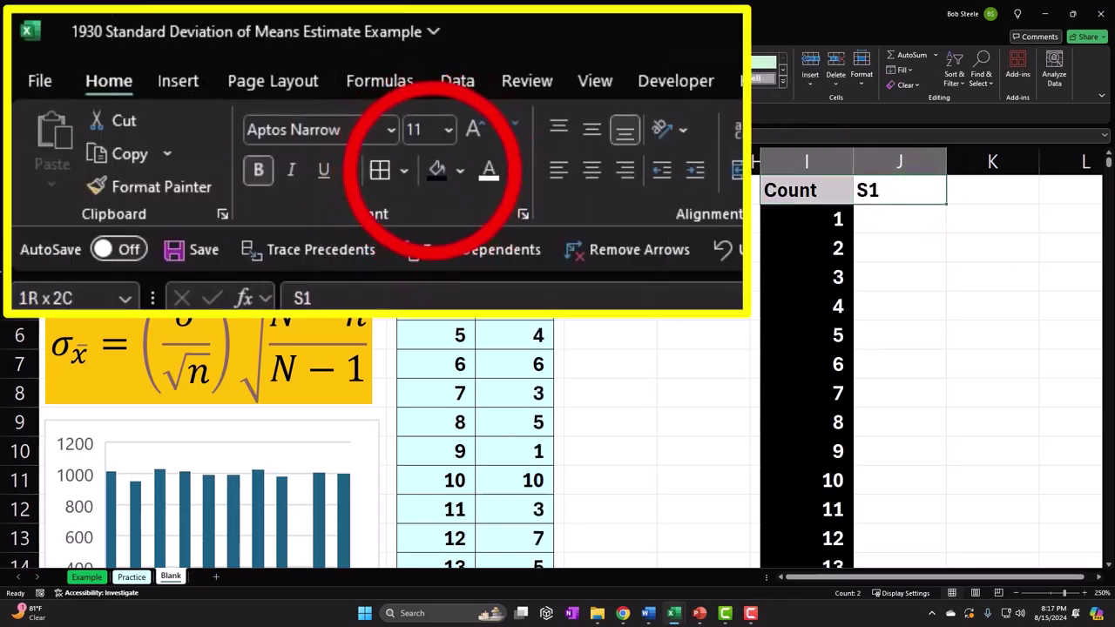
{"action": "left_click", "coordinate": [437, 169]}
{"action": "left_click", "coordinate": [488, 170]}
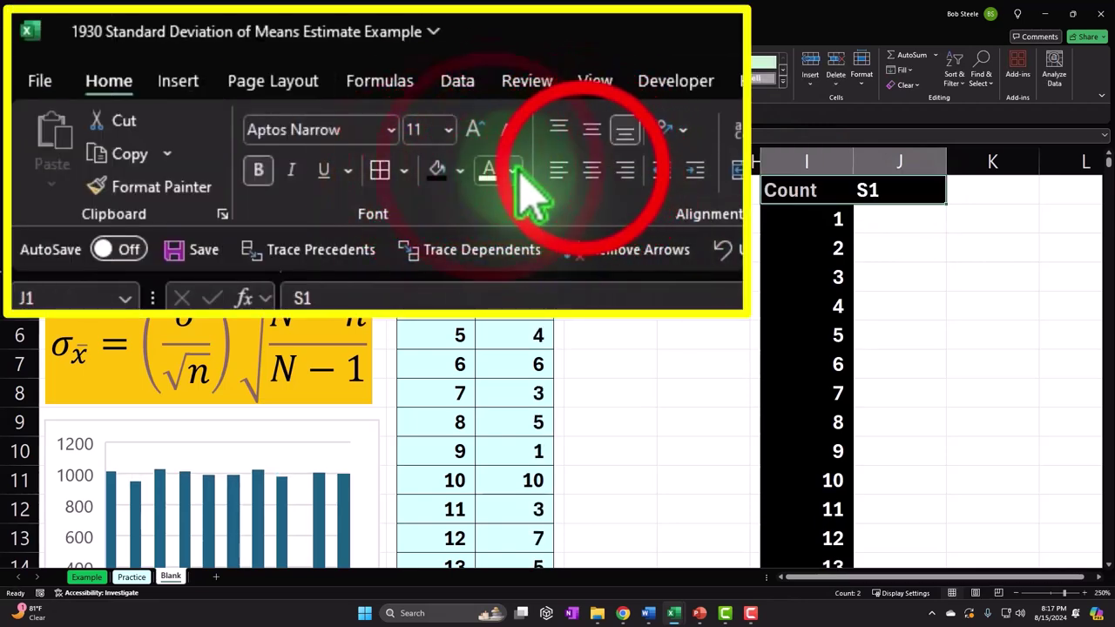
{"action": "left_click", "coordinate": [591, 169]}
Start an INDEX formula in J2 with the population values D2:D10001 as its array.
{"action": "left_click", "coordinate": [889, 219]}
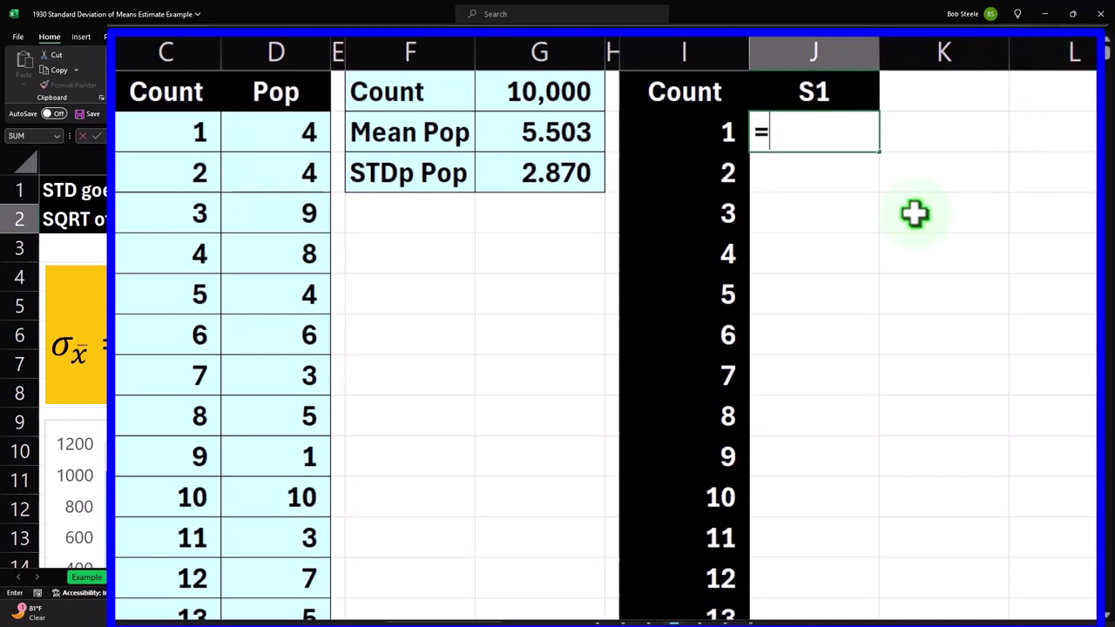
{"action": "type", "text": "ind"}
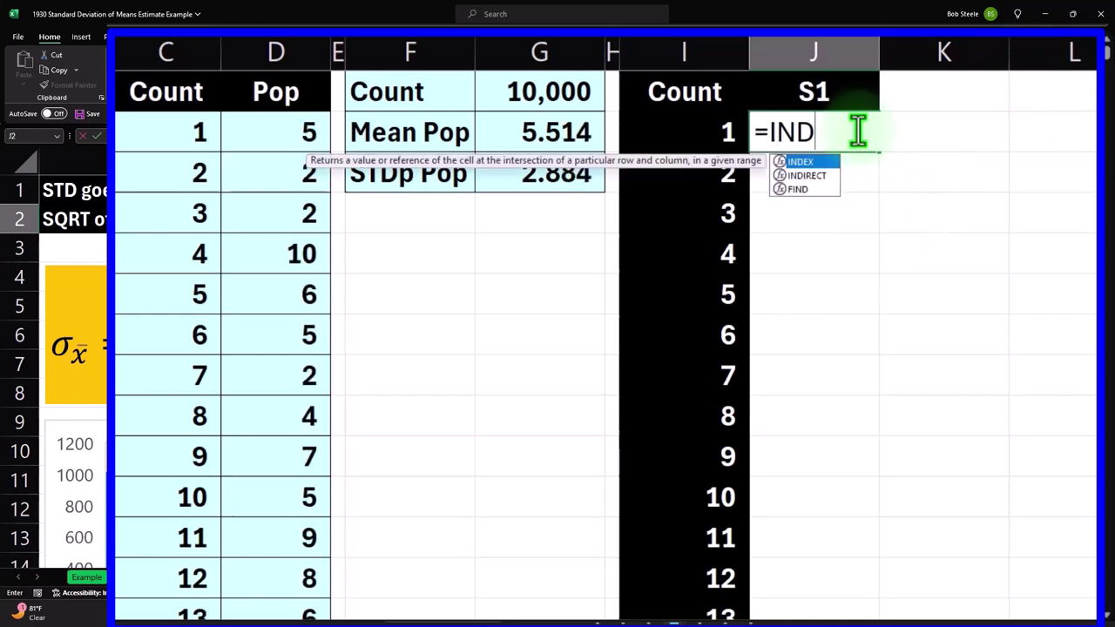
{"action": "double_click", "coordinate": [800, 162]}
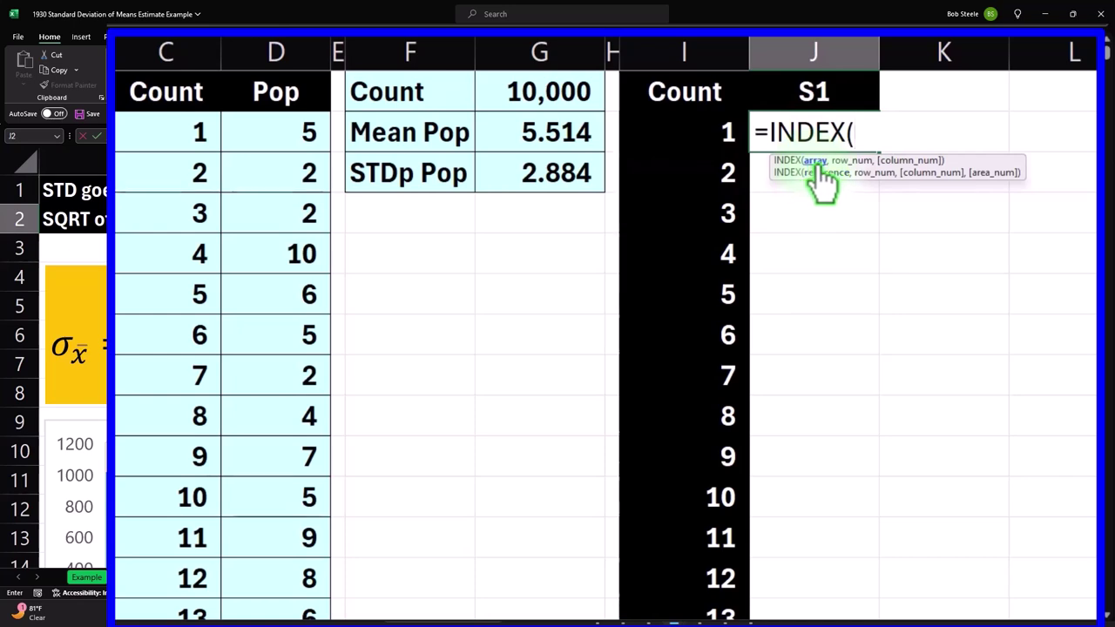
{"action": "left_click", "coordinate": [277, 138]}
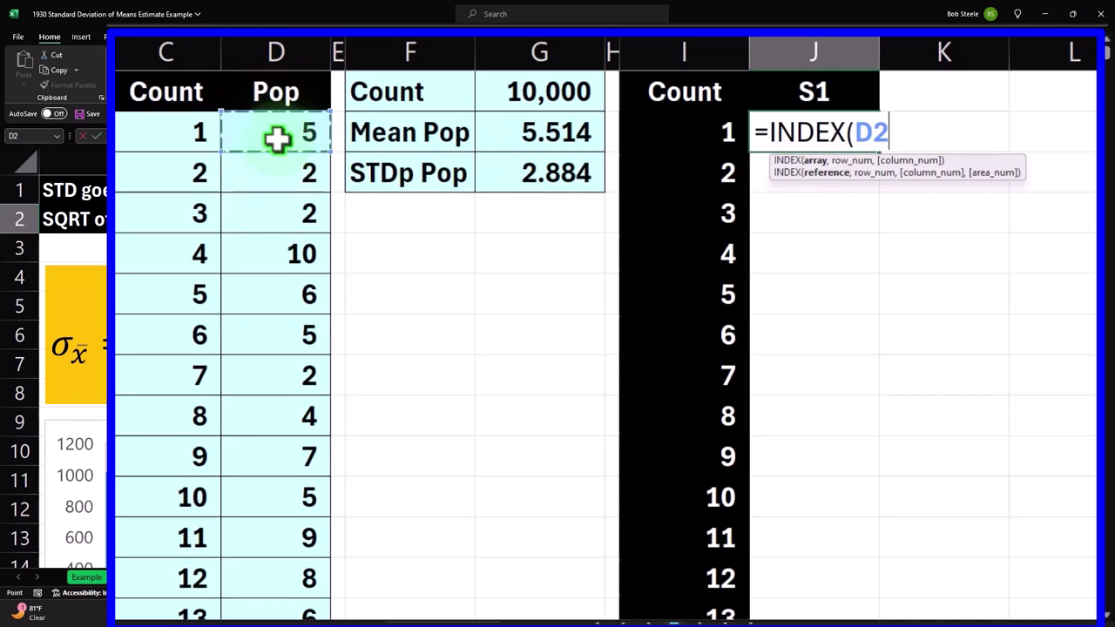
{"action": "key", "text": "ctrl+shift+Down"}
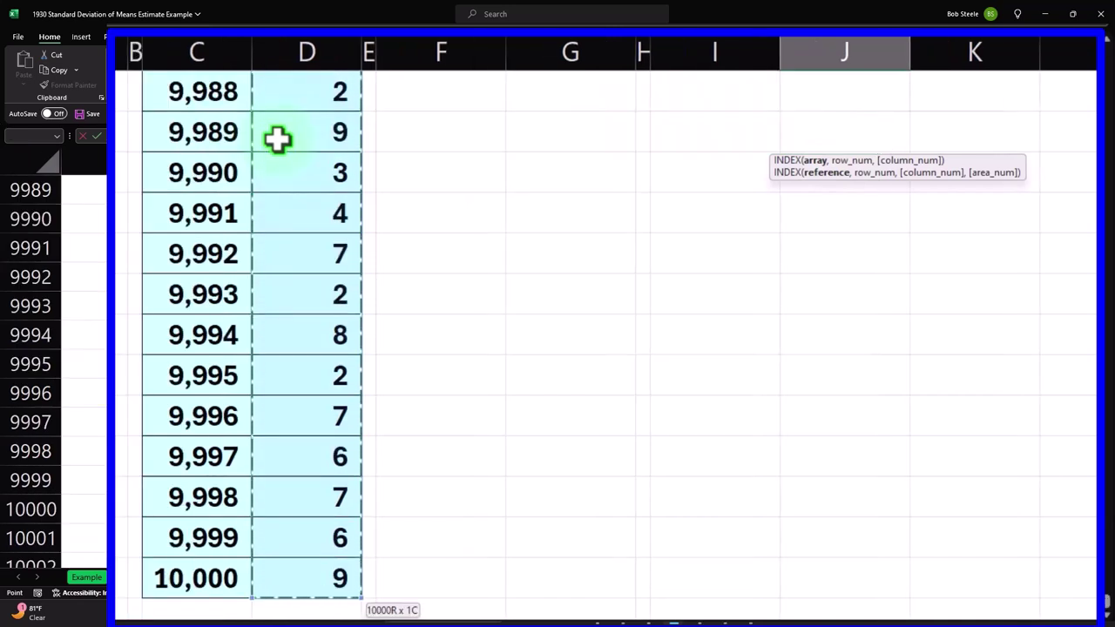
{"action": "key", "text": "ctrl+BackSpace"}
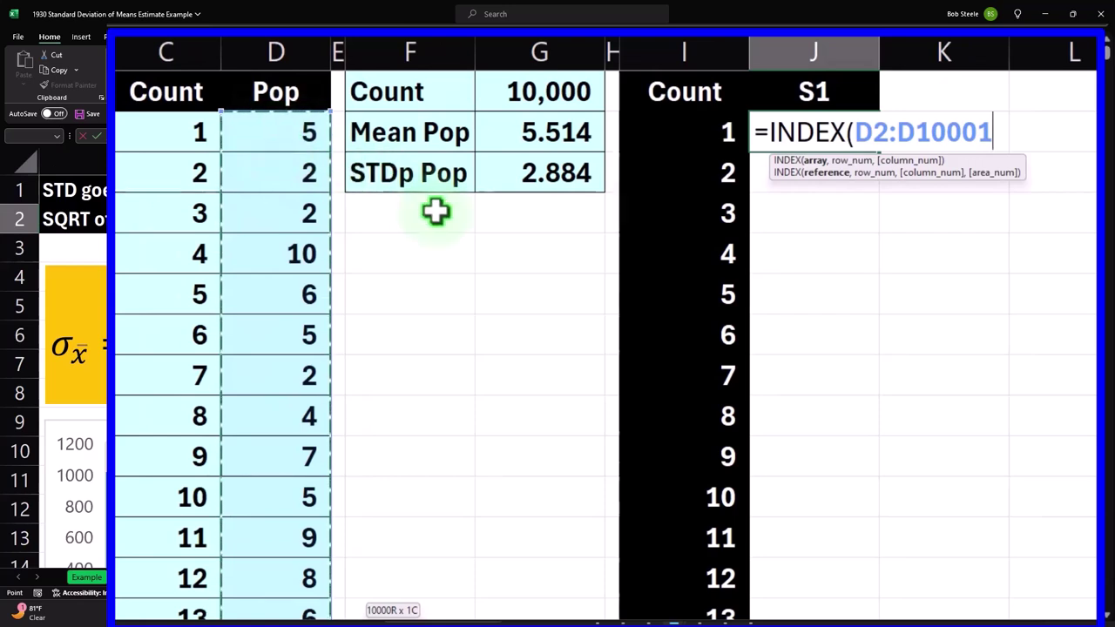
{"action": "type", "text": ","}
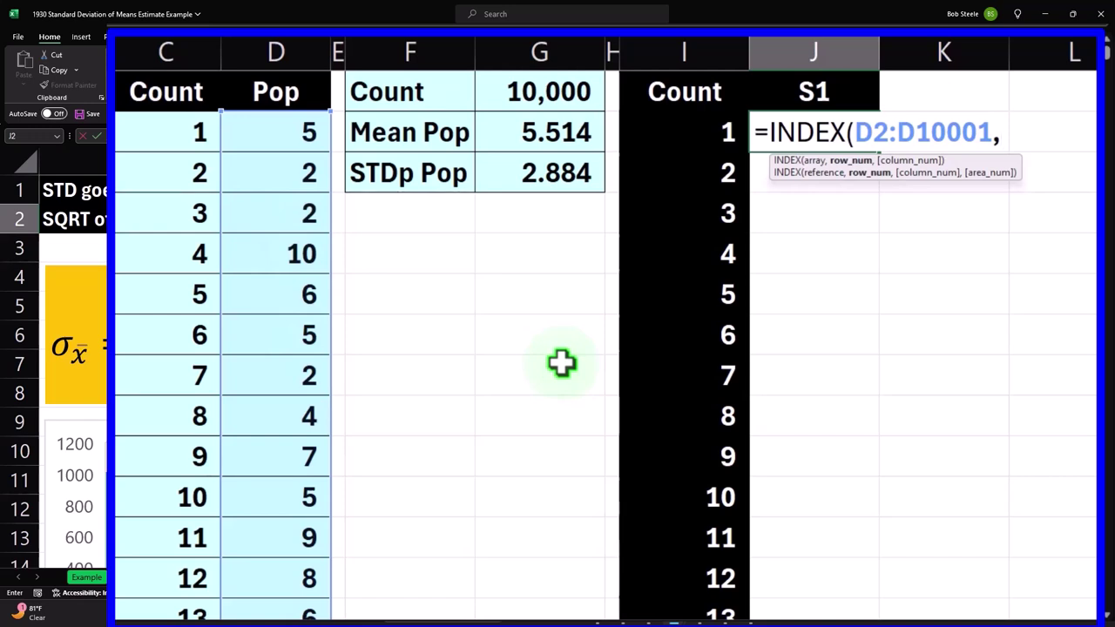
Use RANDBETWEEN(1,10000) as the INDEX row number and complete the formula, accepting the correction of its closing parenthesis.
{"action": "type", "text": "rand"}
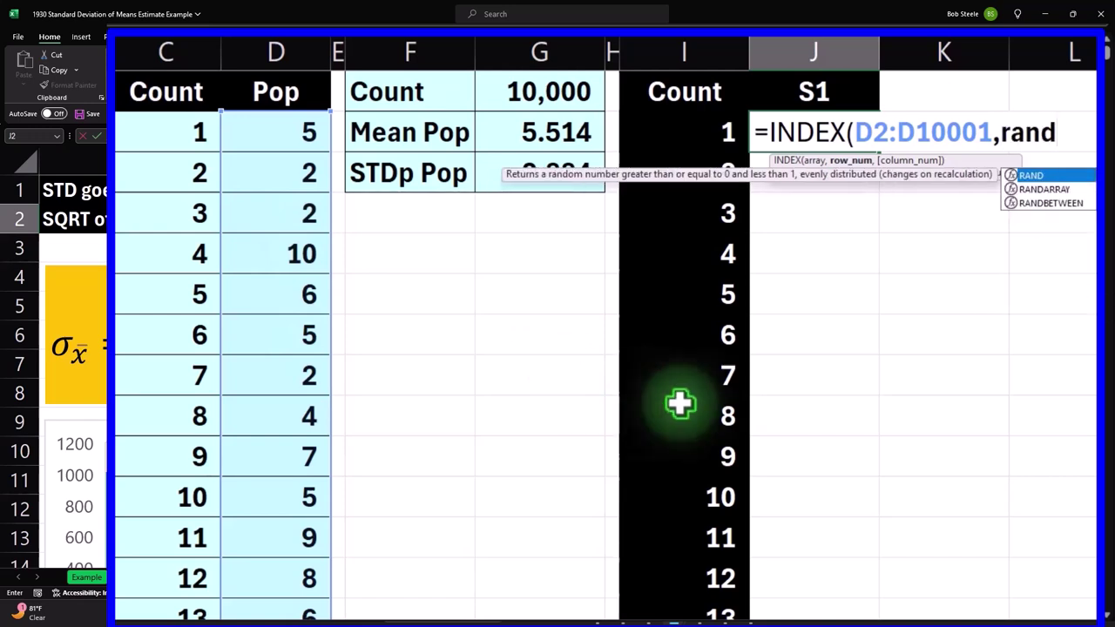
{"action": "double_click", "coordinate": [1045, 205]}
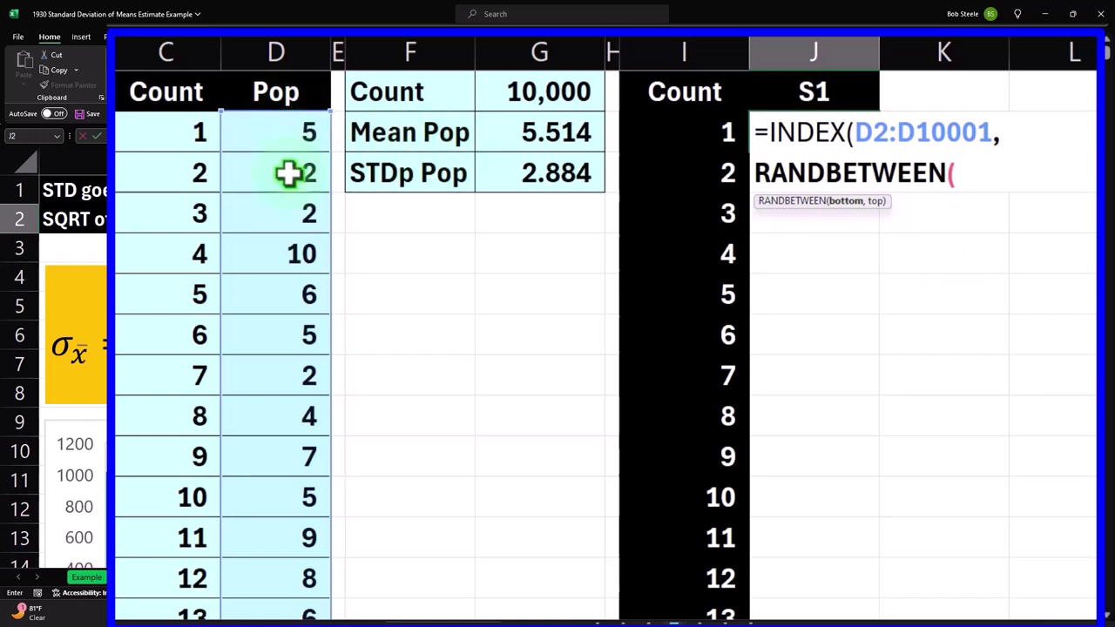
{"action": "type", "text": "1,10000"}
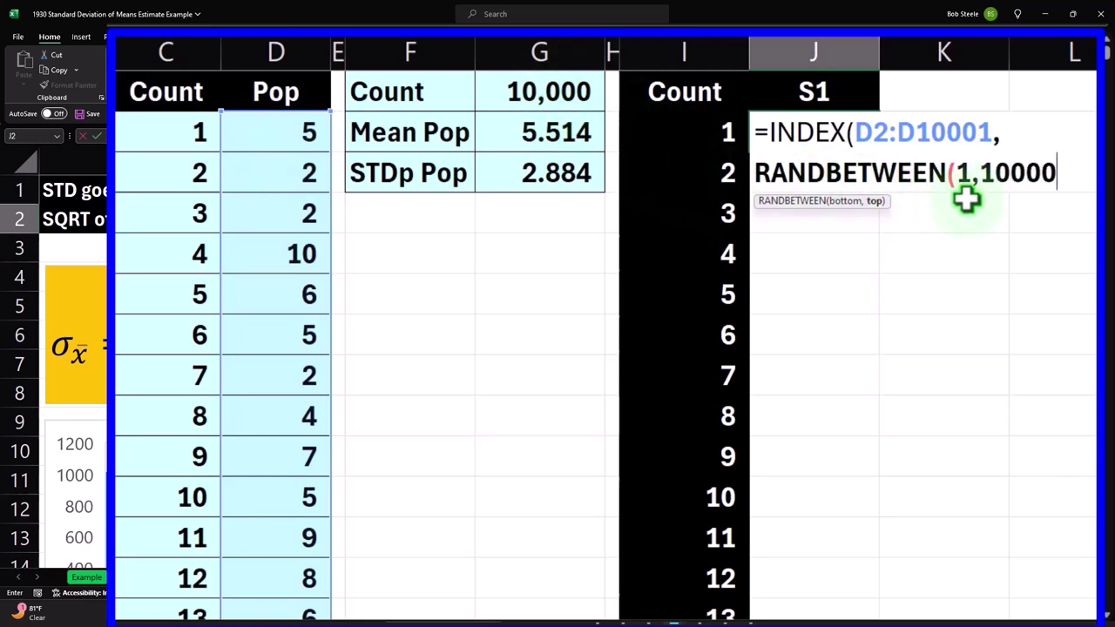
{"action": "key", "text": "Right"}
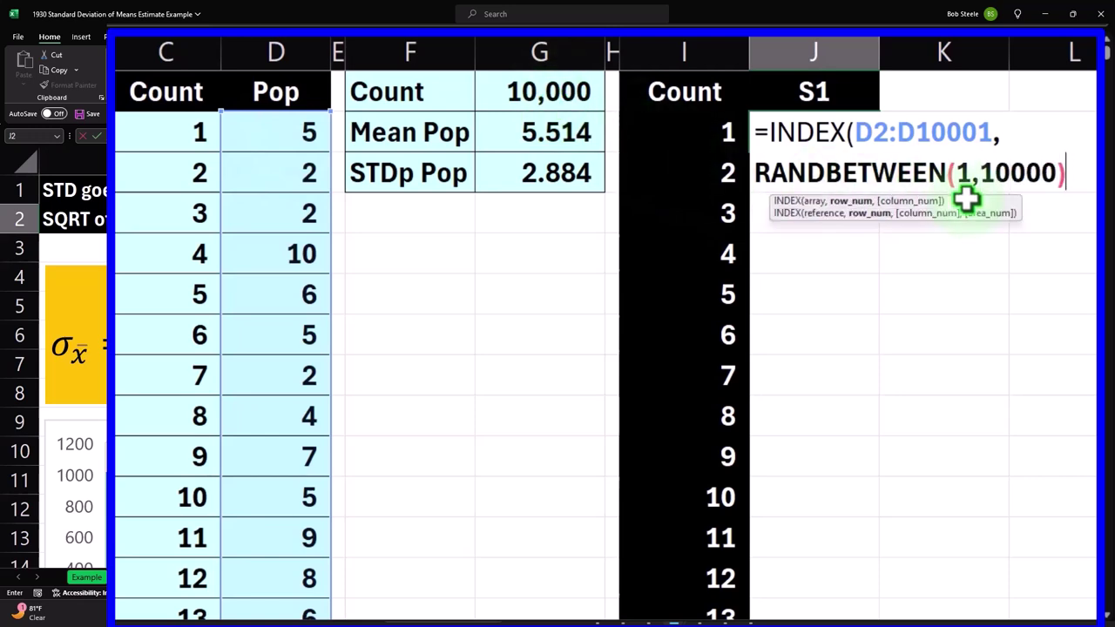
{"action": "key", "text": "Return"}
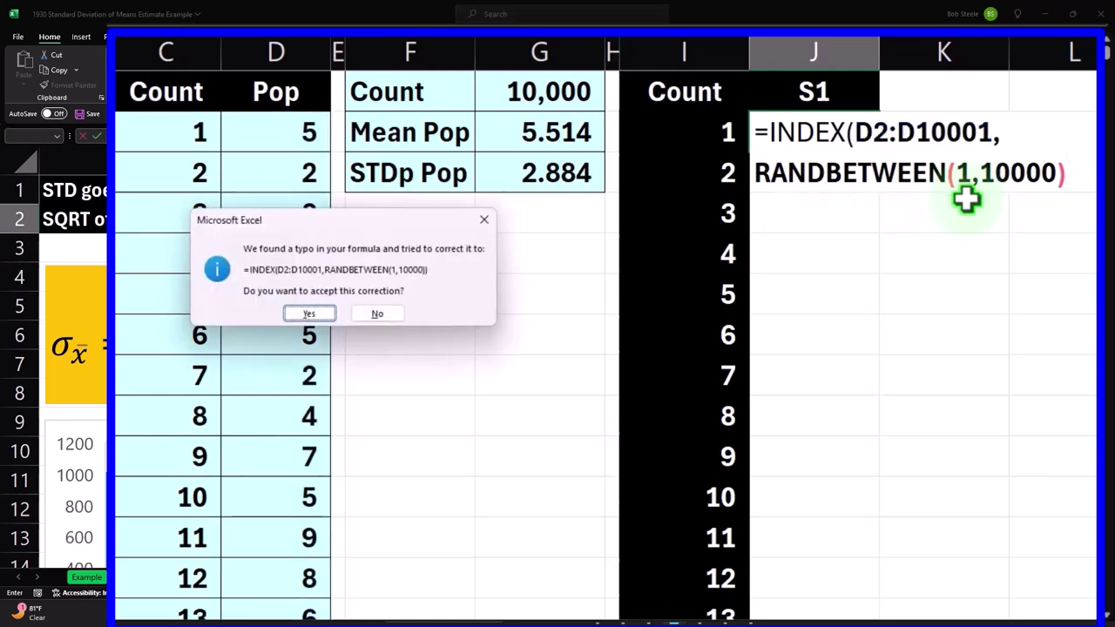
{"action": "key", "text": "Return"}
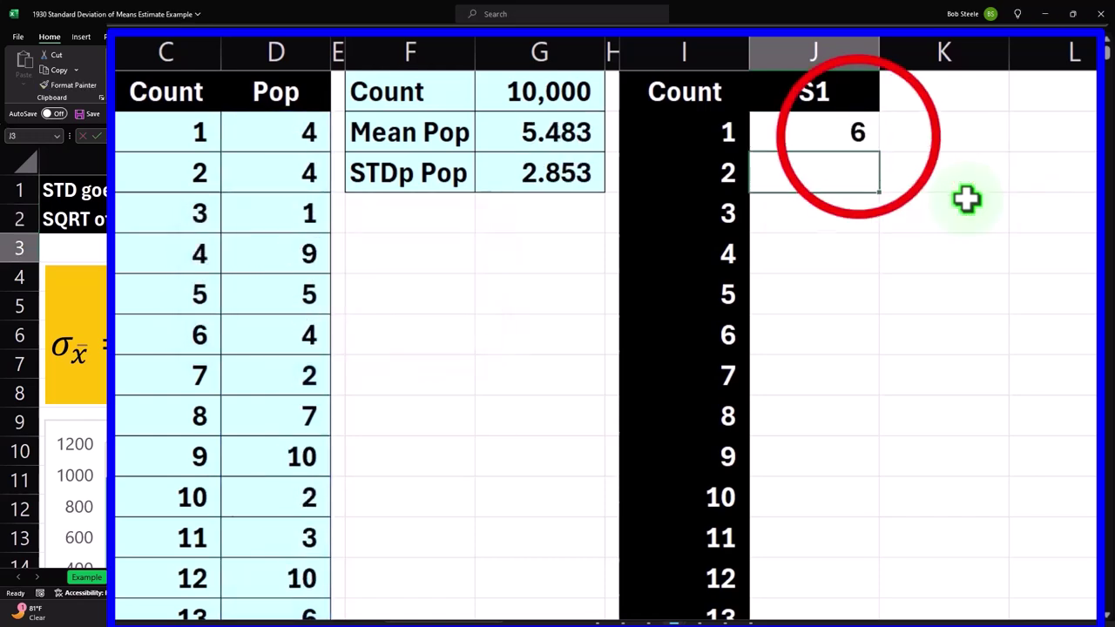
Make the population range in J2's INDEX formula absolute as $D$2:$D$10001.
{"action": "left_click", "coordinate": [856, 132]}
{"action": "double_click", "coordinate": [851, 133]}
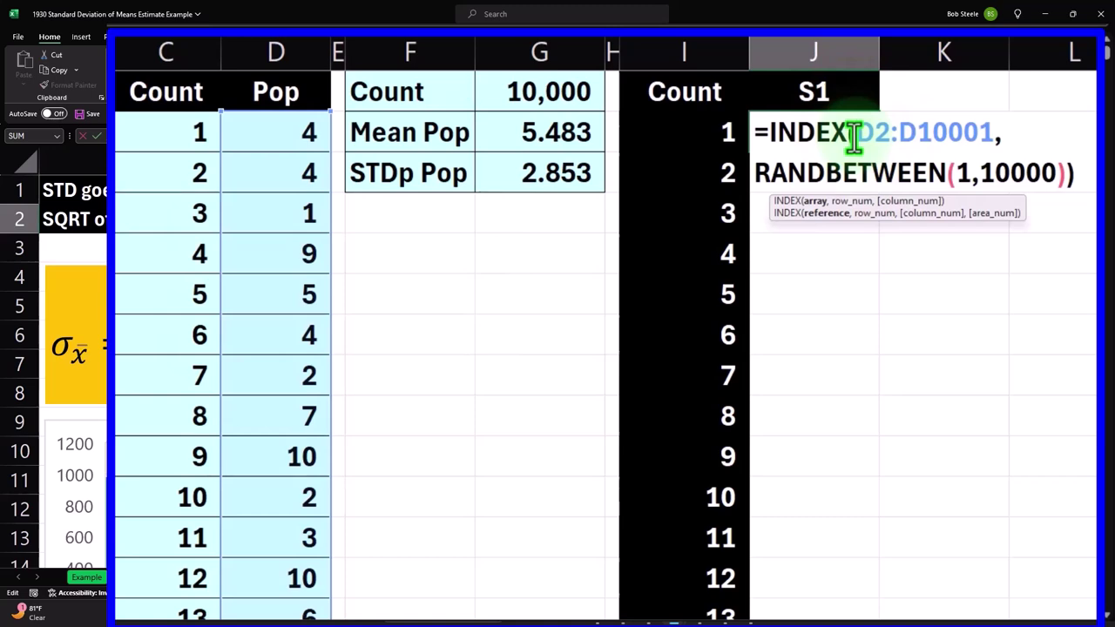
{"action": "key", "text": "Return"}
{"action": "left_click", "coordinate": [858, 126]}
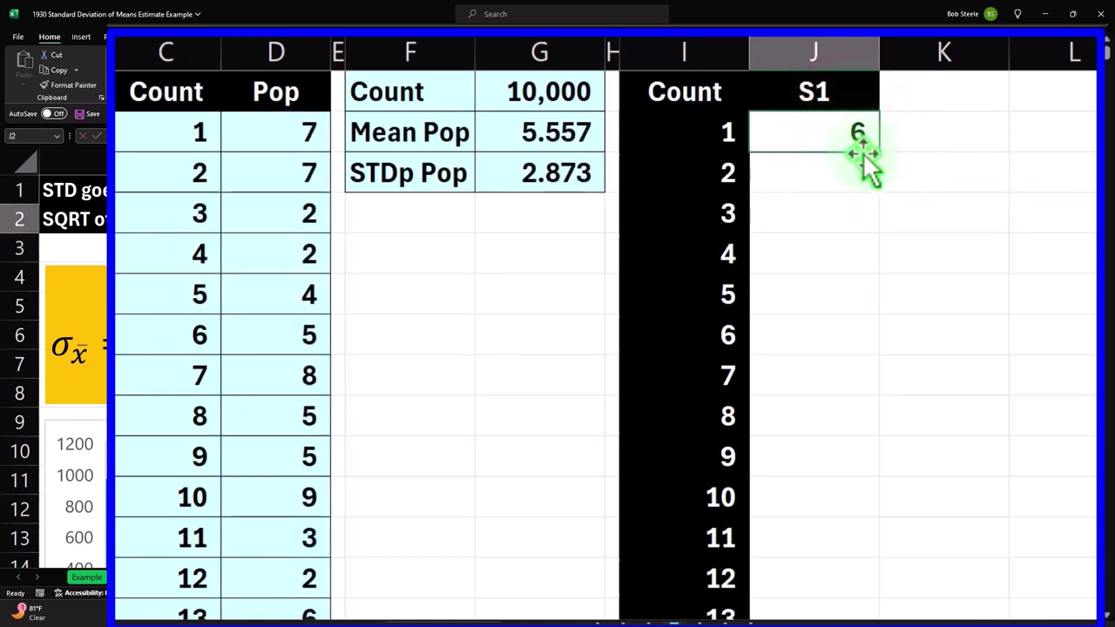
{"action": "double_click", "coordinate": [851, 131]}
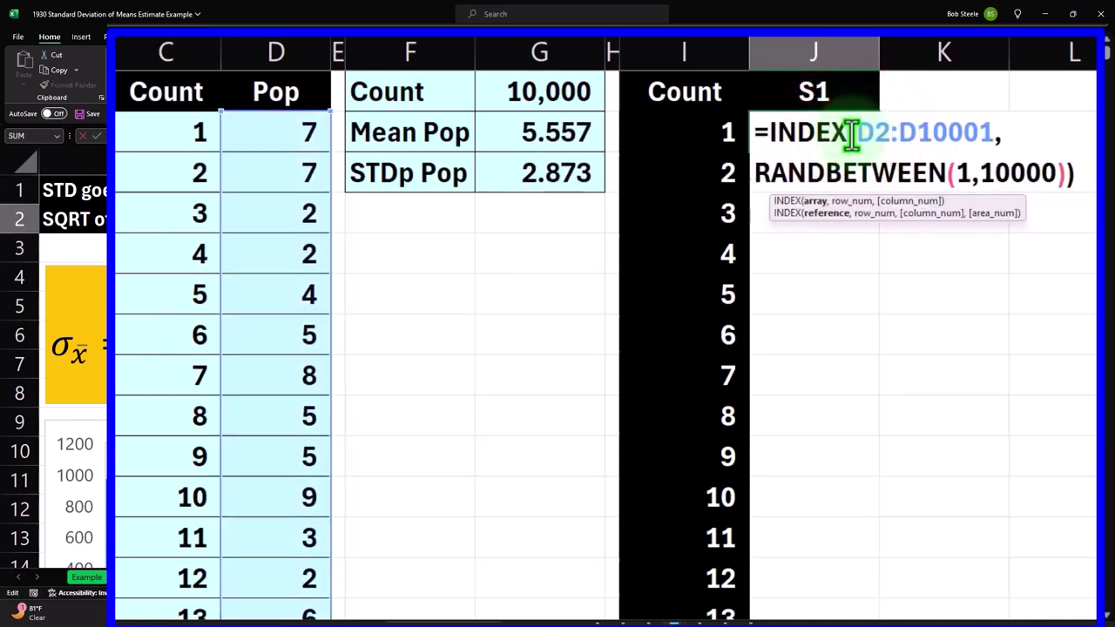
{"action": "left_click_drag", "start_coordinate": [851, 133], "coordinate": [871, 132]}
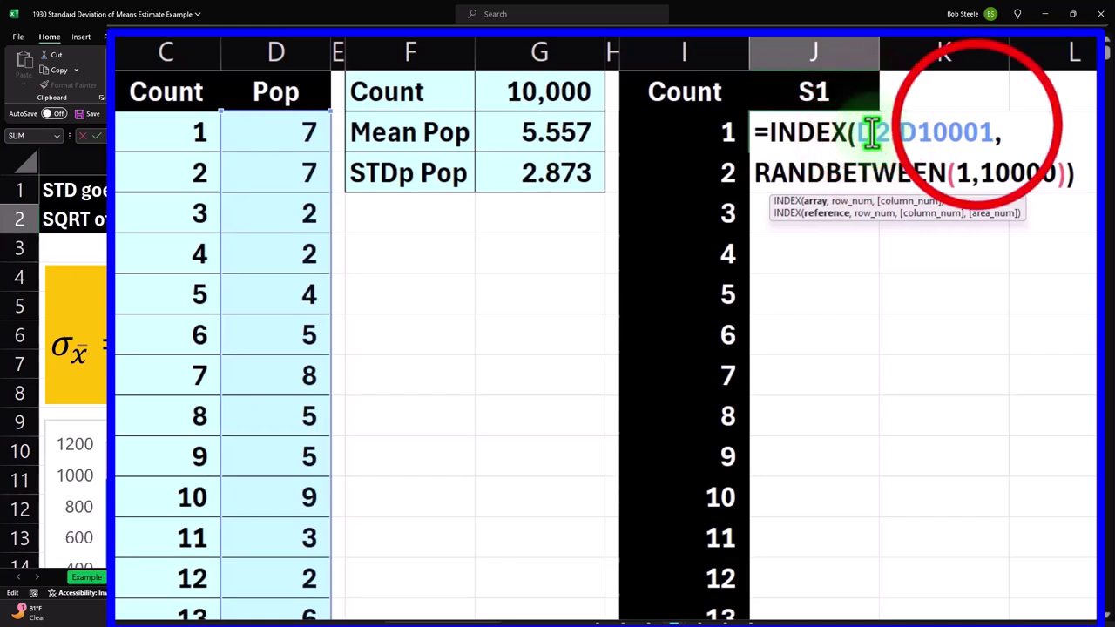
{"action": "key", "text": "F4"}
{"action": "left_click", "coordinate": [976, 129]}
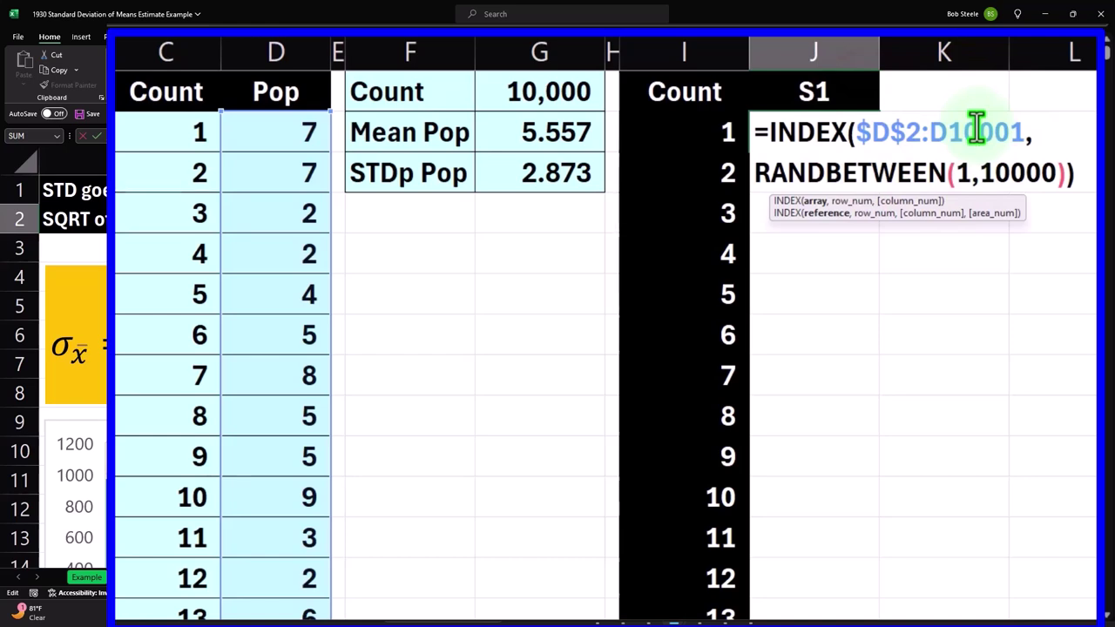
{"action": "key", "text": "F4"}
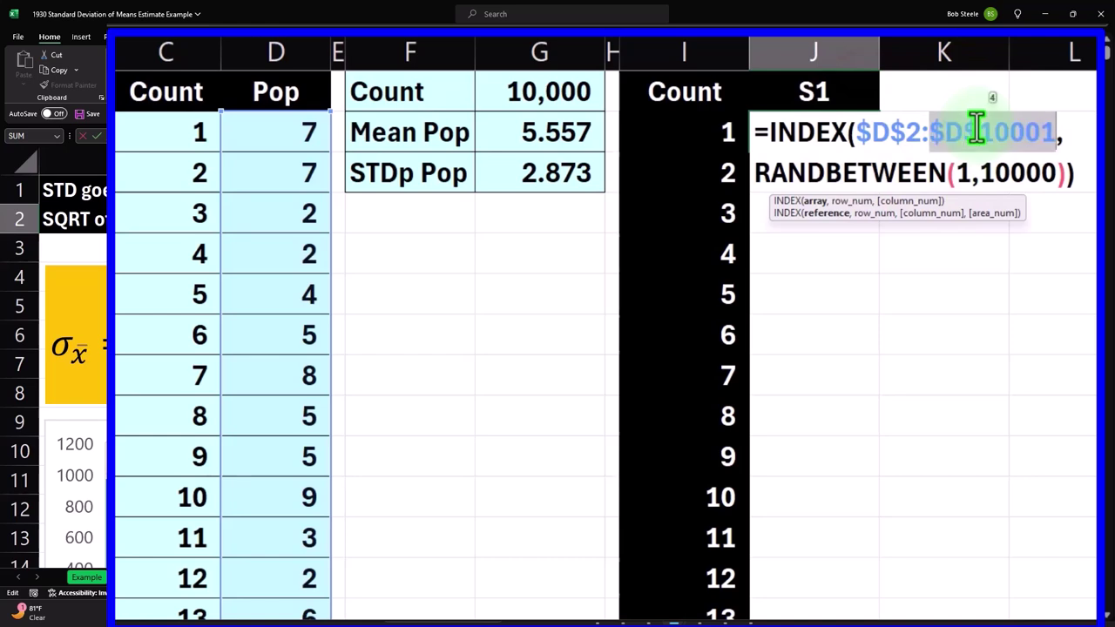
{"action": "key", "text": "Return"}
Fill the random sampling formula from J2 down column J alongside the 100 counts.
{"action": "left_click", "coordinate": [879, 135]}
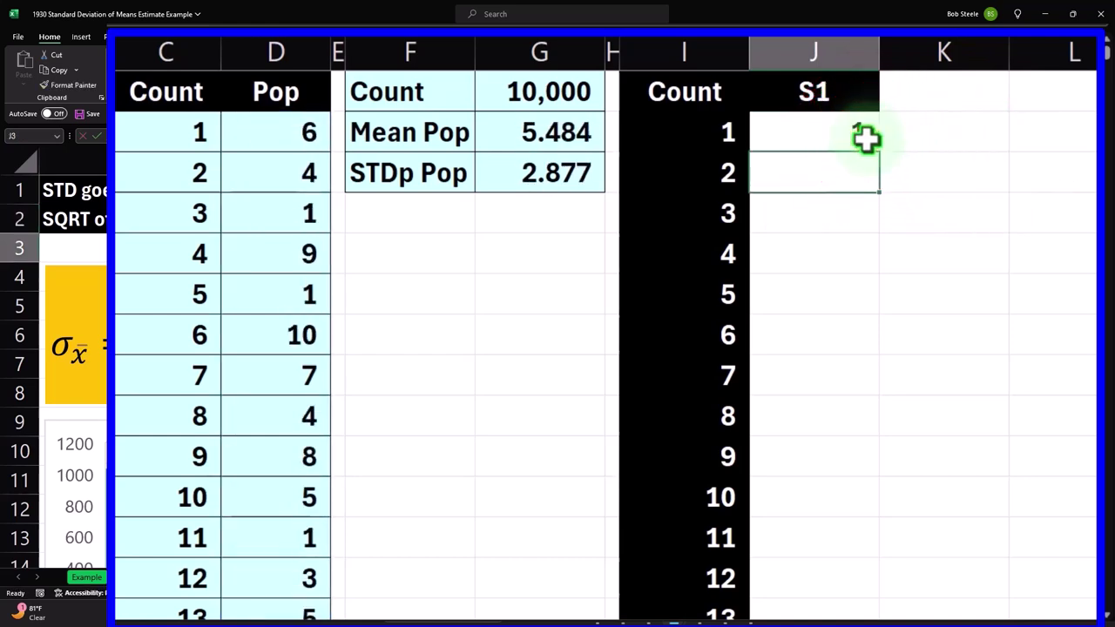
{"action": "left_click", "coordinate": [865, 138]}
{"action": "double_click", "coordinate": [880, 154]}
Examine the sampling formulas in J2 and J4 and the population formula in D5.
{"action": "double_click", "coordinate": [867, 137]}
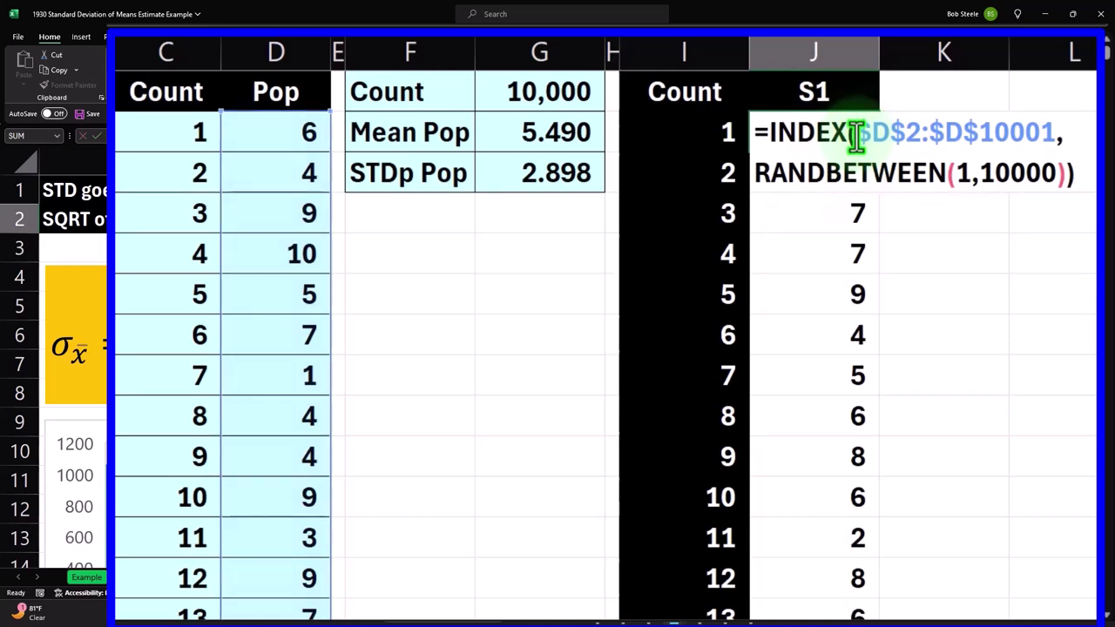
{"action": "left_click", "coordinate": [287, 224]}
{"action": "double_click", "coordinate": [291, 240]}
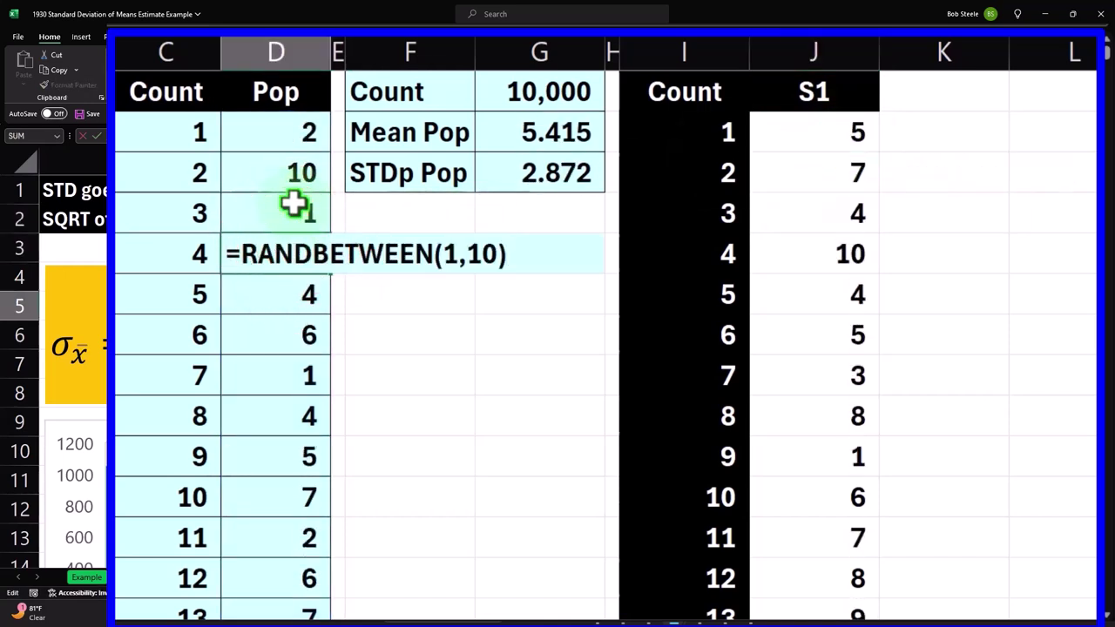
{"action": "left_click", "coordinate": [816, 218]}
{"action": "double_click", "coordinate": [816, 220]}
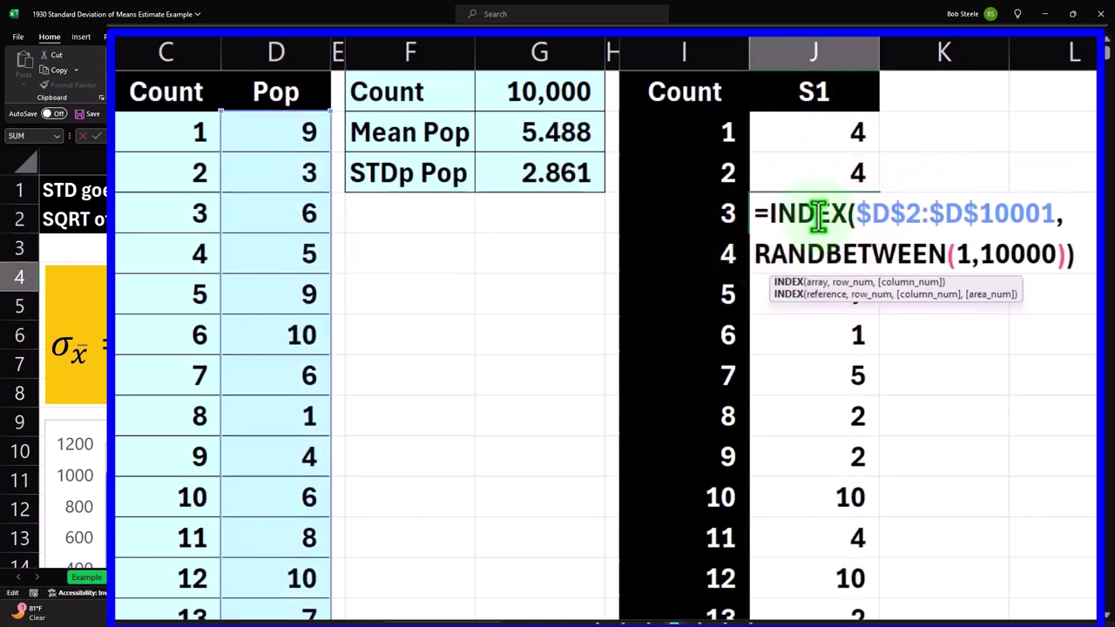
{"action": "key", "text": "Return"}
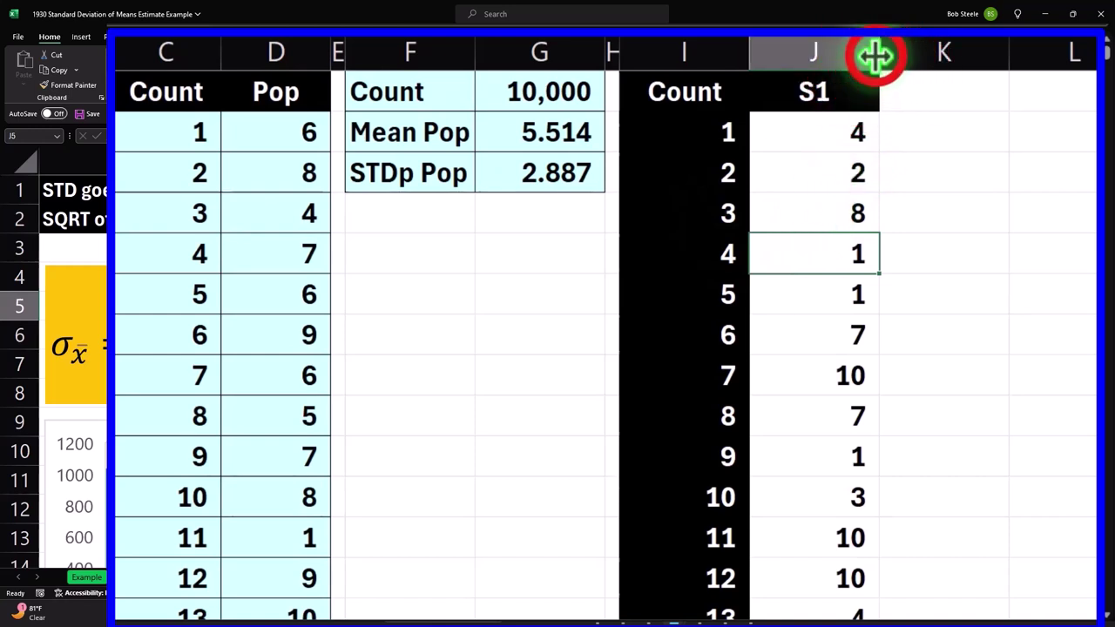
Narrow column J and enter the label Mean S in F5.
{"action": "left_click_drag", "start_coordinate": [878, 53], "coordinate": [827, 68]}
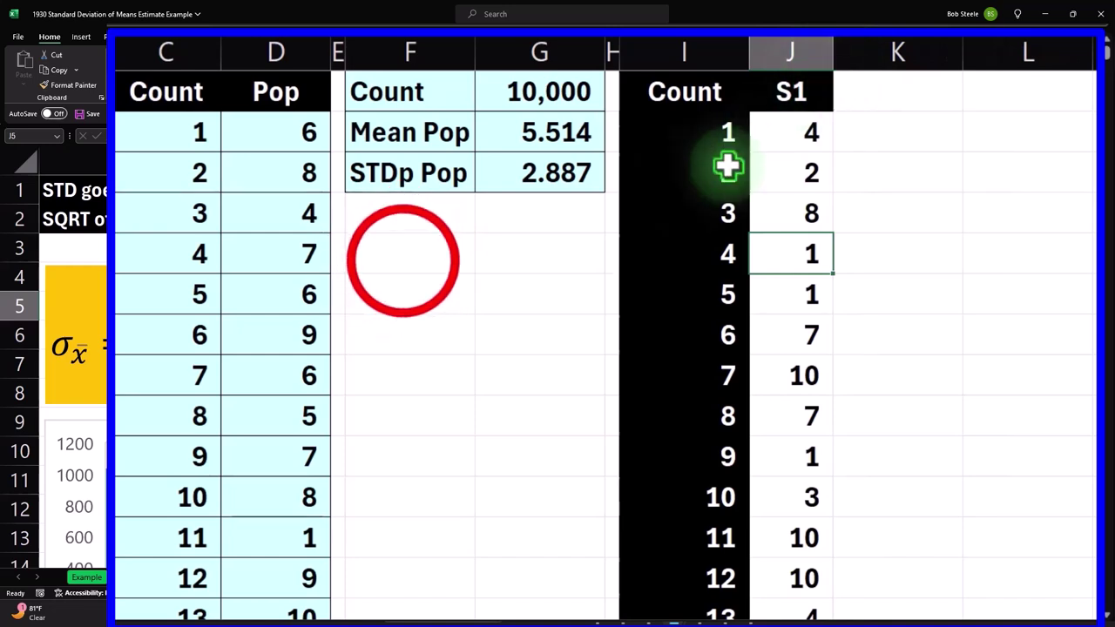
{"action": "left_click", "coordinate": [403, 259]}
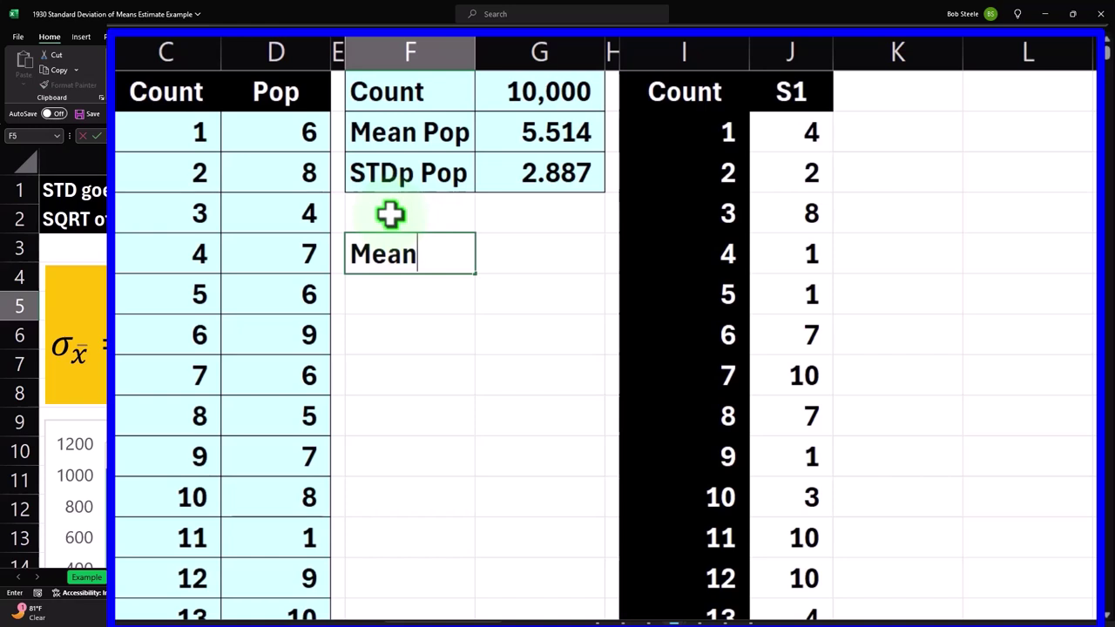
{"action": "key", "text": "Tab"}
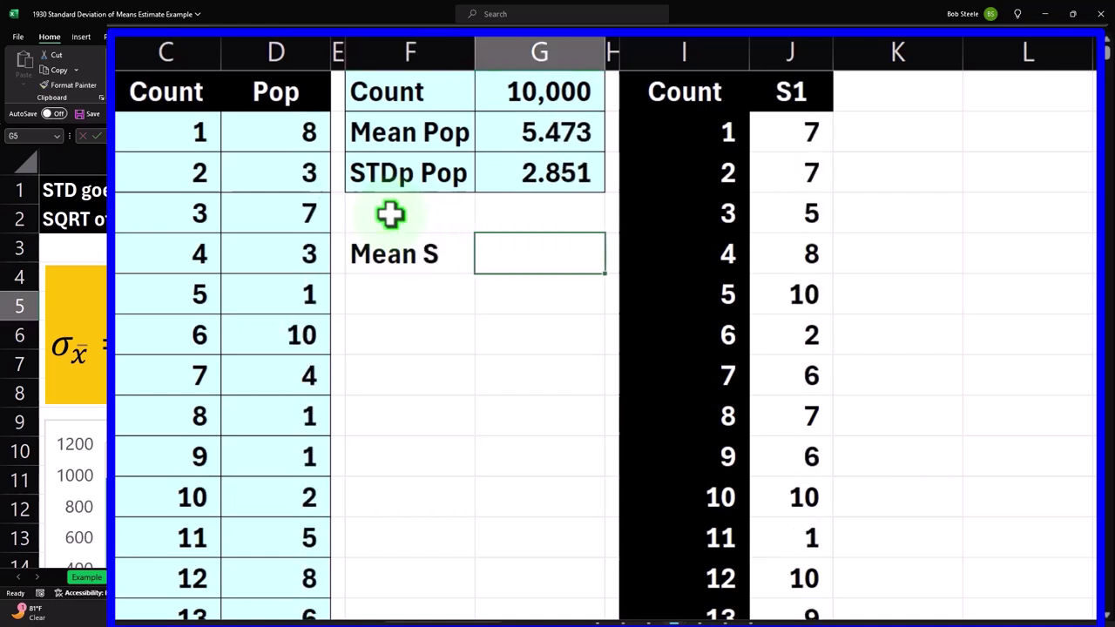
Calculate the sample mean in G5 with the AVERAGE function over the S1 values in J2:J101.
{"action": "type", "text": "=mean"}
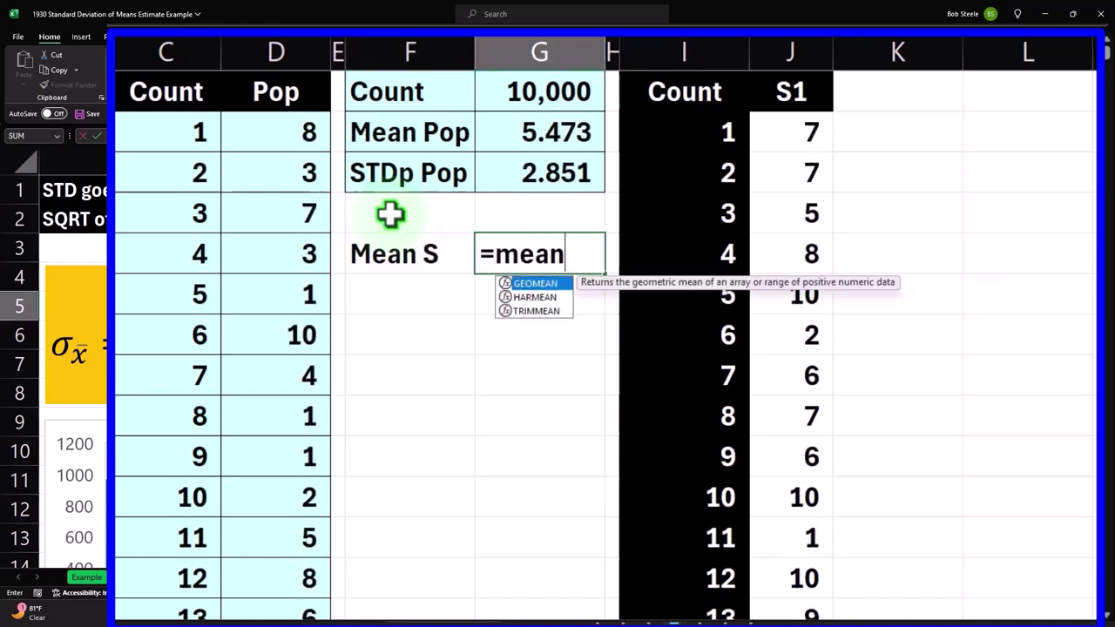
{"action": "key", "text": "BackSpace"}
{"action": "key", "text": "BackSpace"}
{"action": "key", "text": "BackSpace"}
{"action": "key", "text": "BackSpace"}
{"action": "type", "text": "aver"}
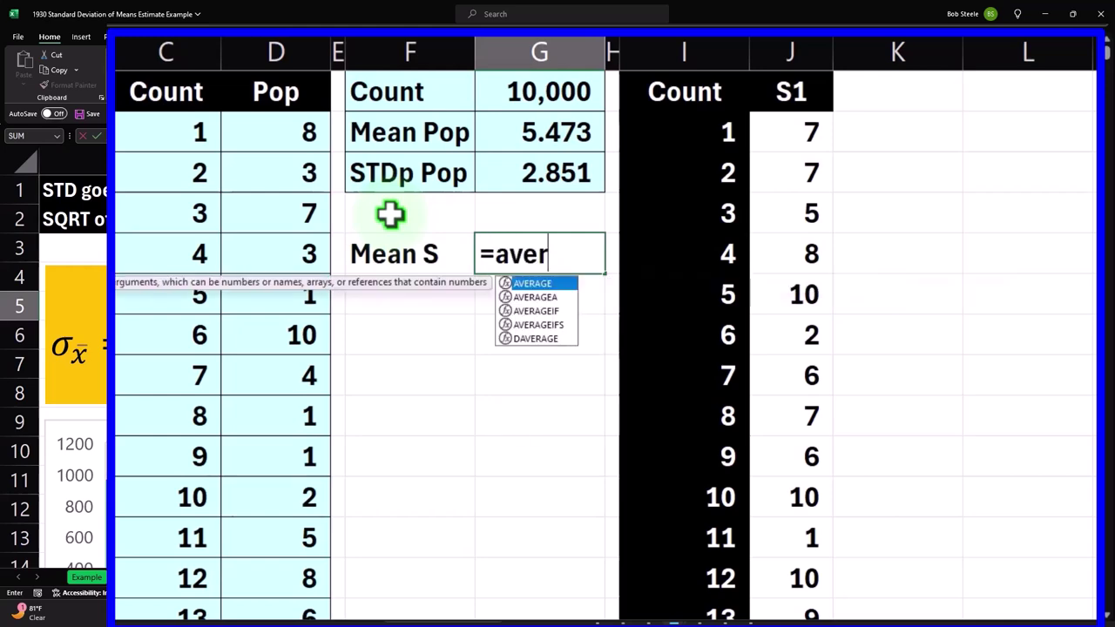
{"action": "key", "text": "Tab"}
{"action": "key", "text": "Right"}
{"action": "key", "text": "Right"}
{"action": "key", "text": "Up"}
{"action": "key", "text": "Up"}
{"action": "key", "text": "Up"}
{"action": "key", "text": "ctrl+shift+Down"}
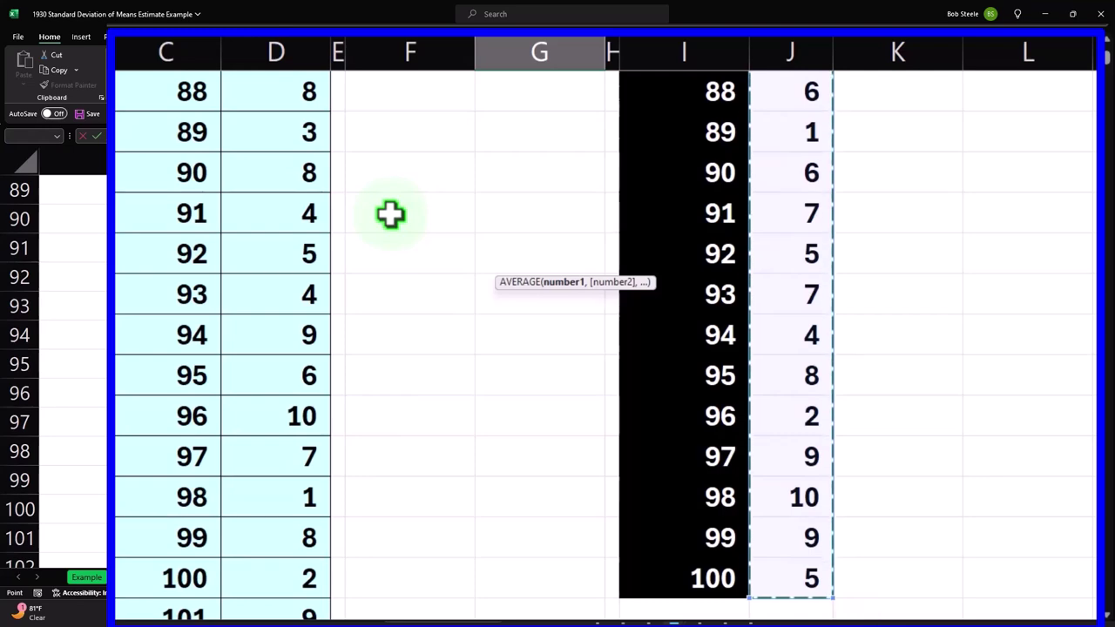
{"action": "key", "text": "Return"}
Show the sample mean in G5 with three decimal places.
{"action": "left_click", "coordinate": [694, 312]}
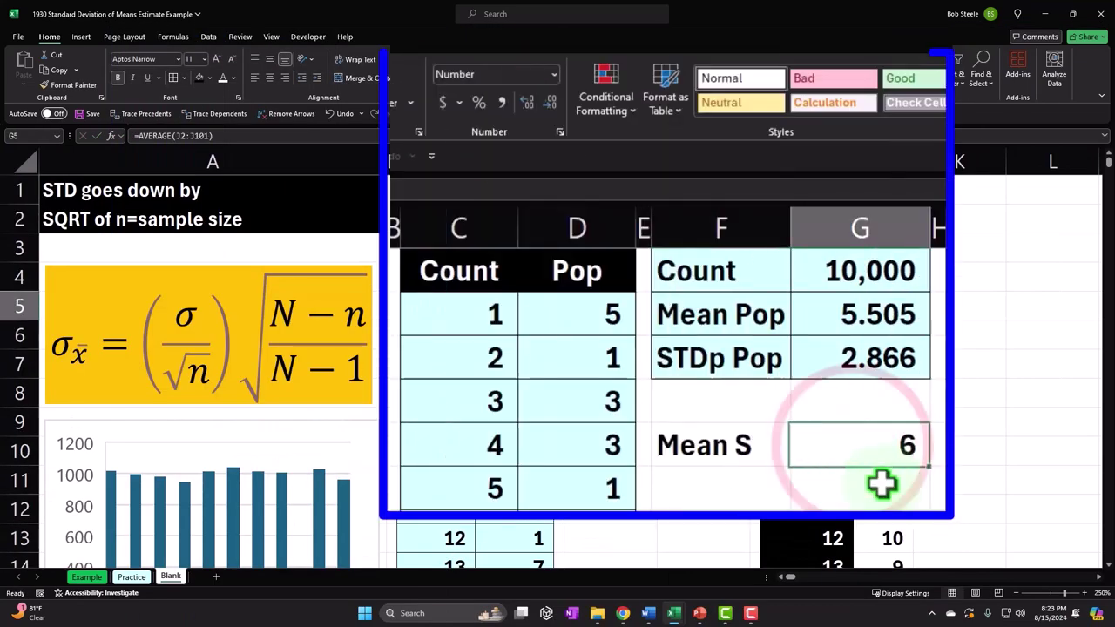
{"action": "left_click", "coordinate": [525, 103]}
{"action": "left_click", "coordinate": [524, 102]}
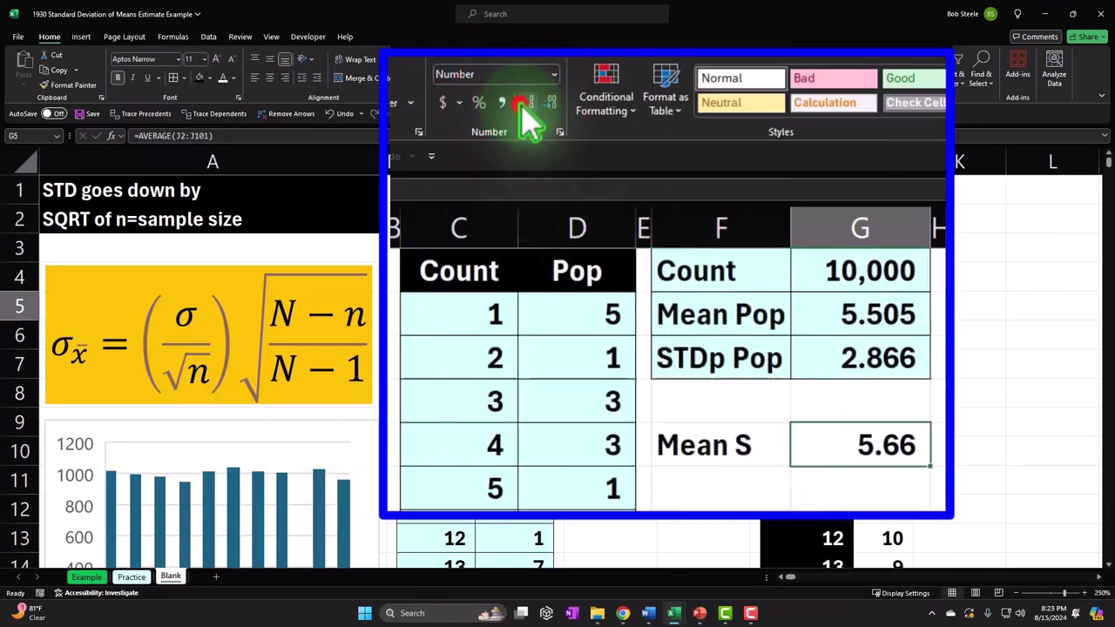
{"action": "left_click", "coordinate": [863, 315]}
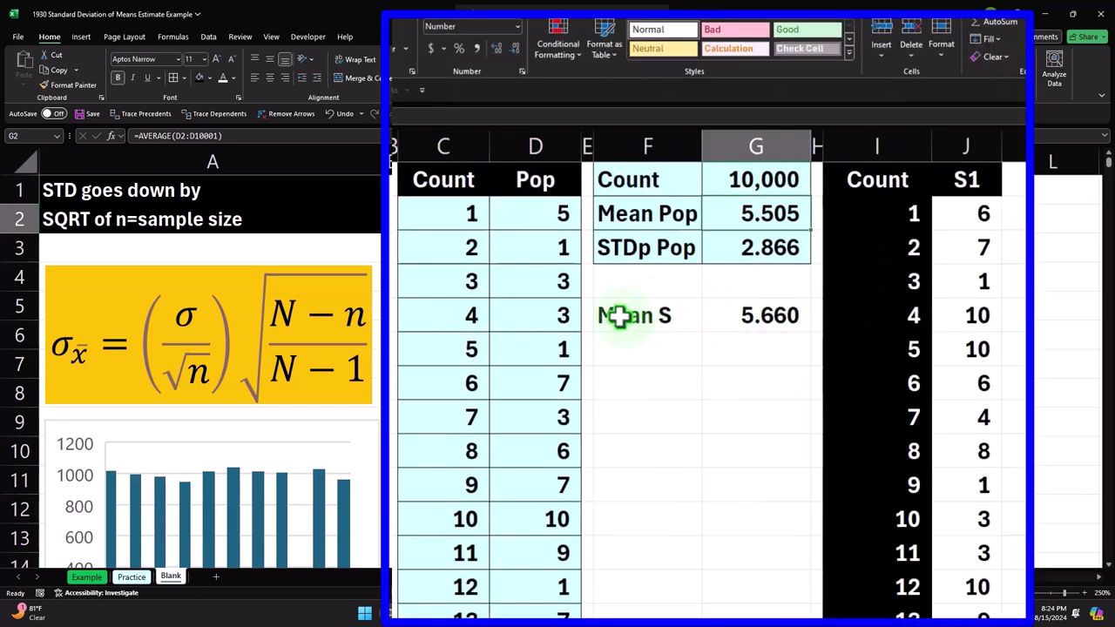
Enter the label STDs in F6 below Mean S.
{"action": "left_click", "coordinate": [622, 344]}
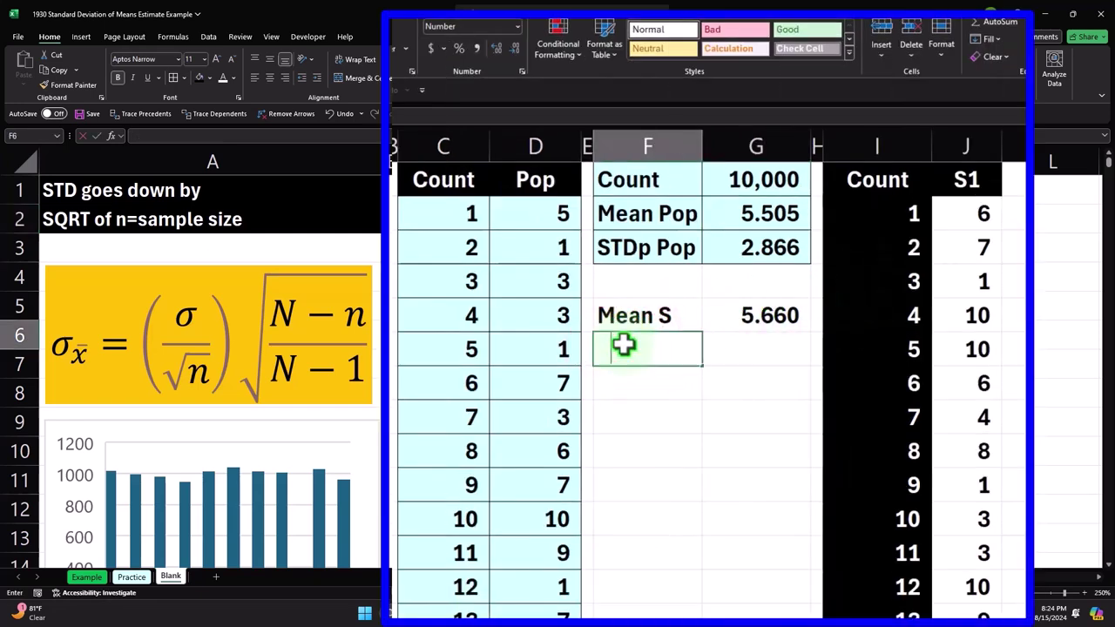
{"action": "type", "text": "S"}
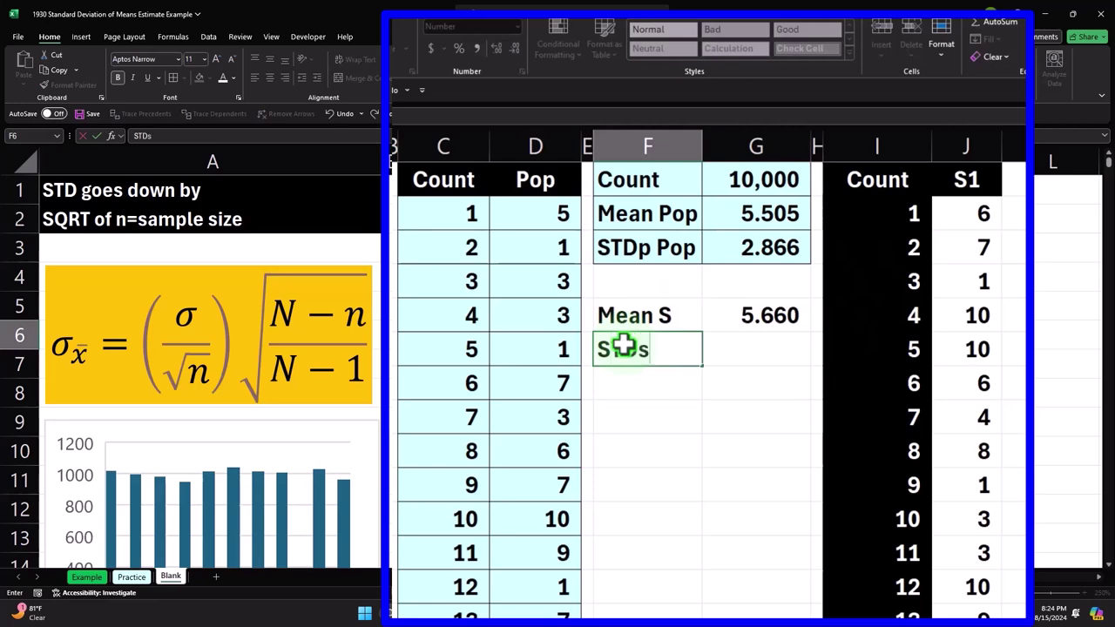
{"action": "type", "text": "TDs"}
{"action": "key", "text": "Tab"}
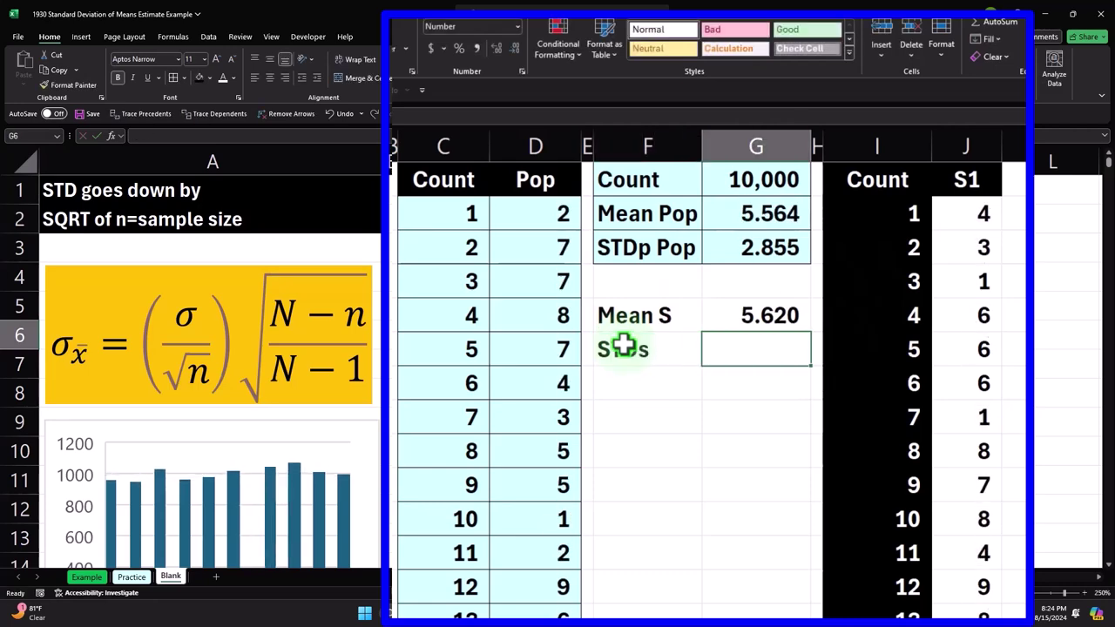
Calculate the sample standard deviation in G6 with STDEV.S over the S1 values in J2:J101.
{"action": "type", "text": "="}
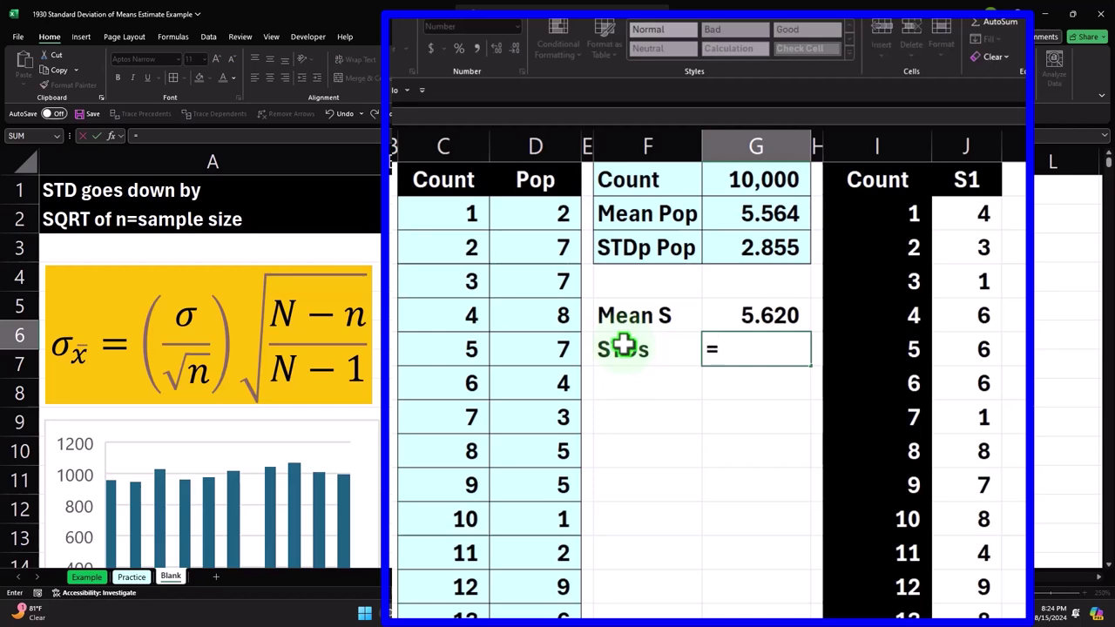
{"action": "type", "text": "std"}
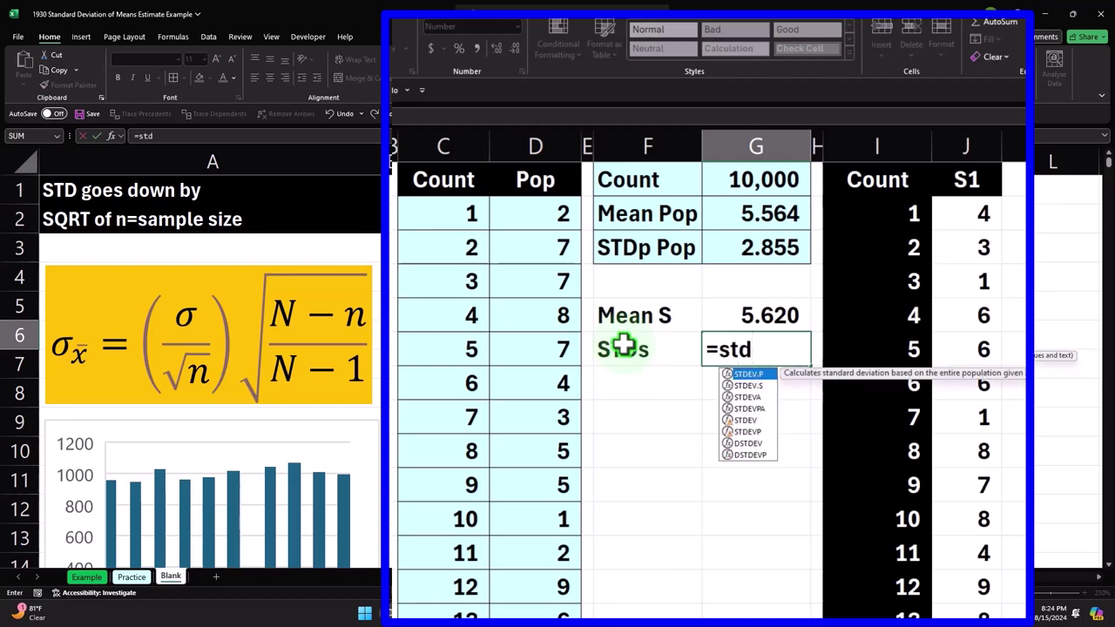
{"action": "double_click", "coordinate": [769, 386]}
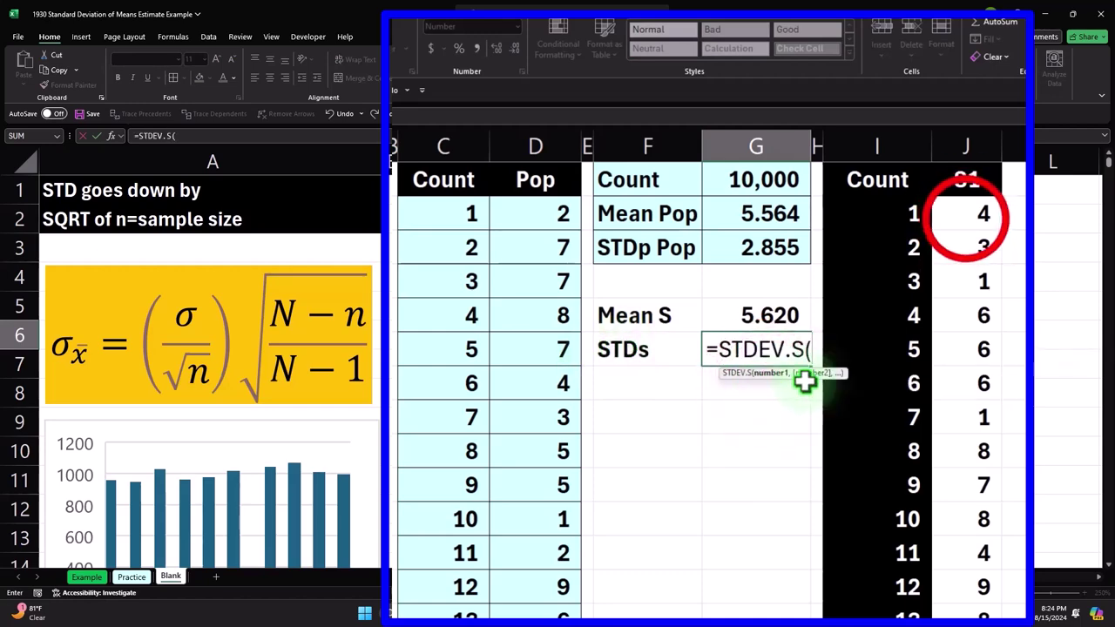
{"action": "left_click", "coordinate": [965, 218]}
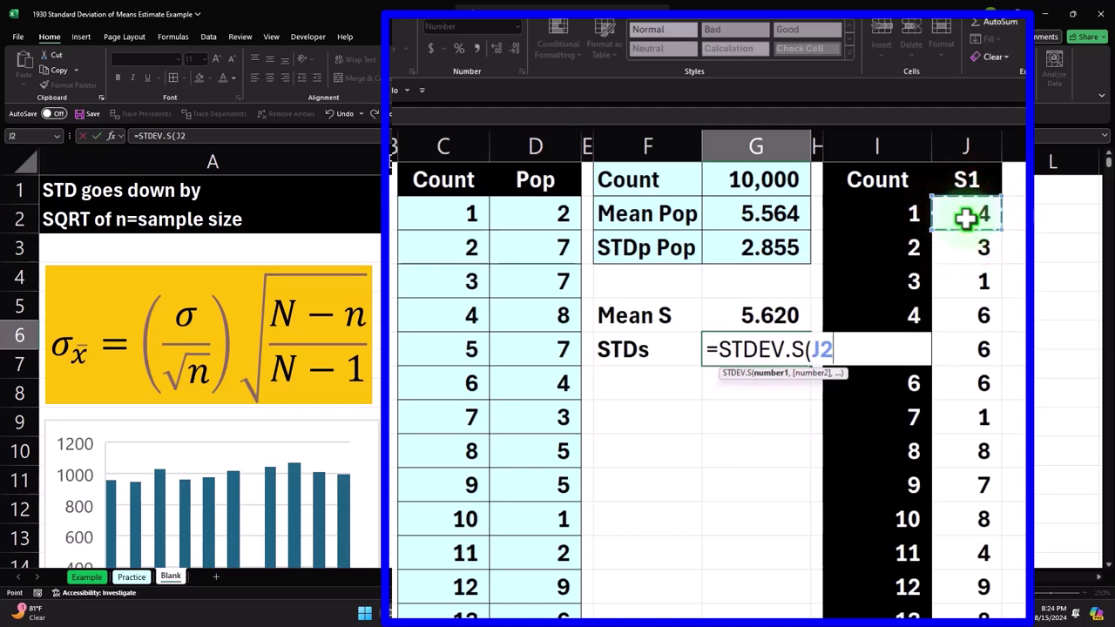
{"action": "key", "text": "ctrl+shift+Down"}
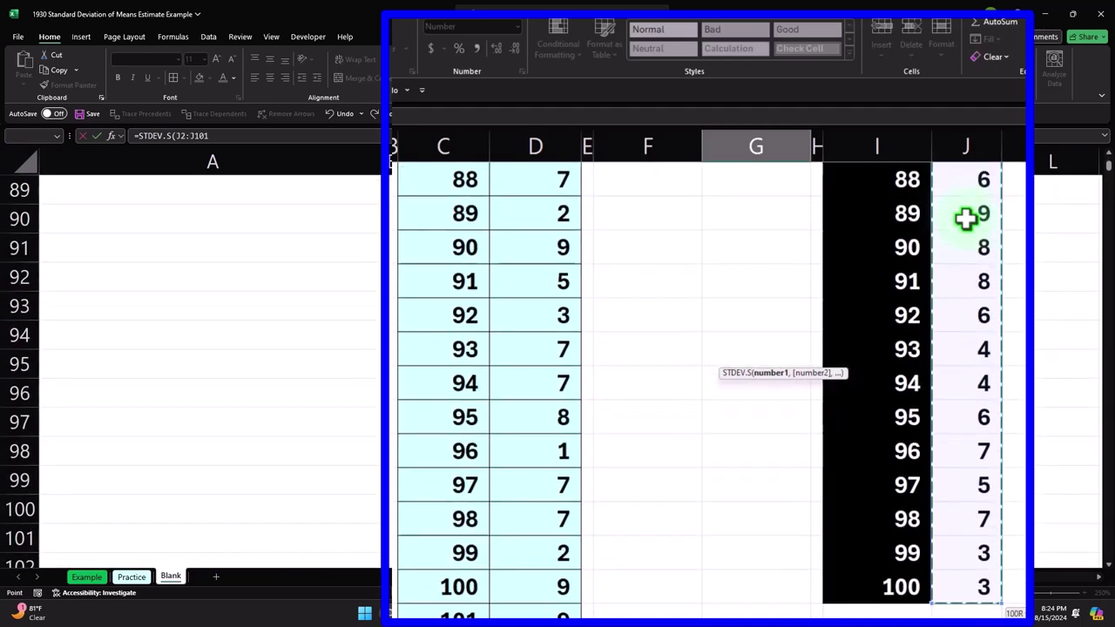
{"action": "key", "text": "ctrl+BackSpace"}
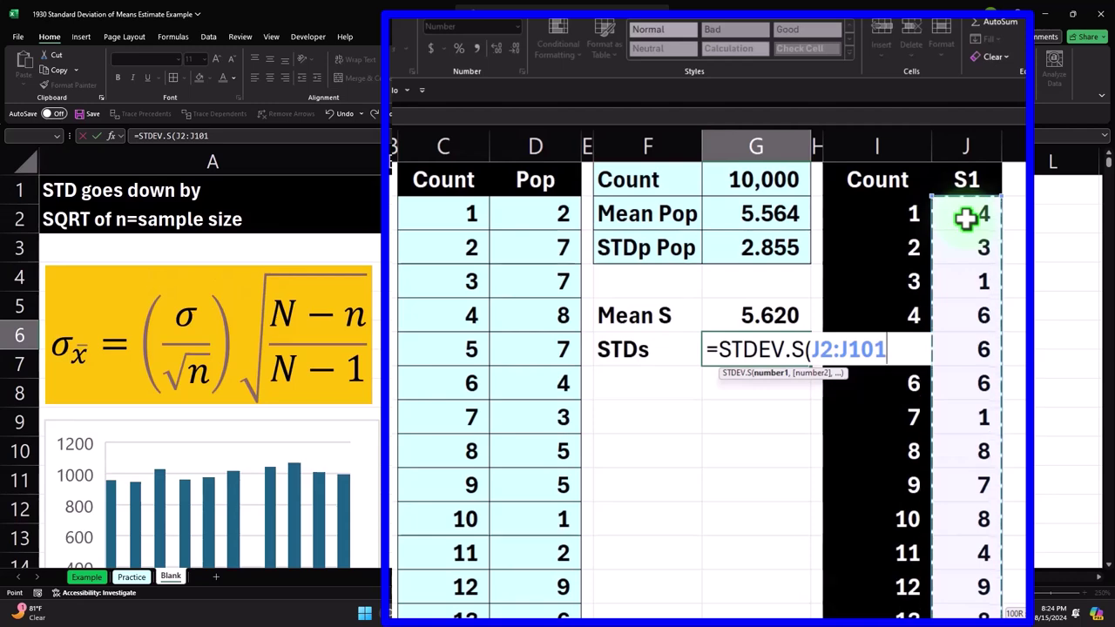
{"action": "key", "text": "Return"}
Show the sample standard deviation in G6 with three decimal places and compare it with the population's.
{"action": "left_click", "coordinate": [752, 342]}
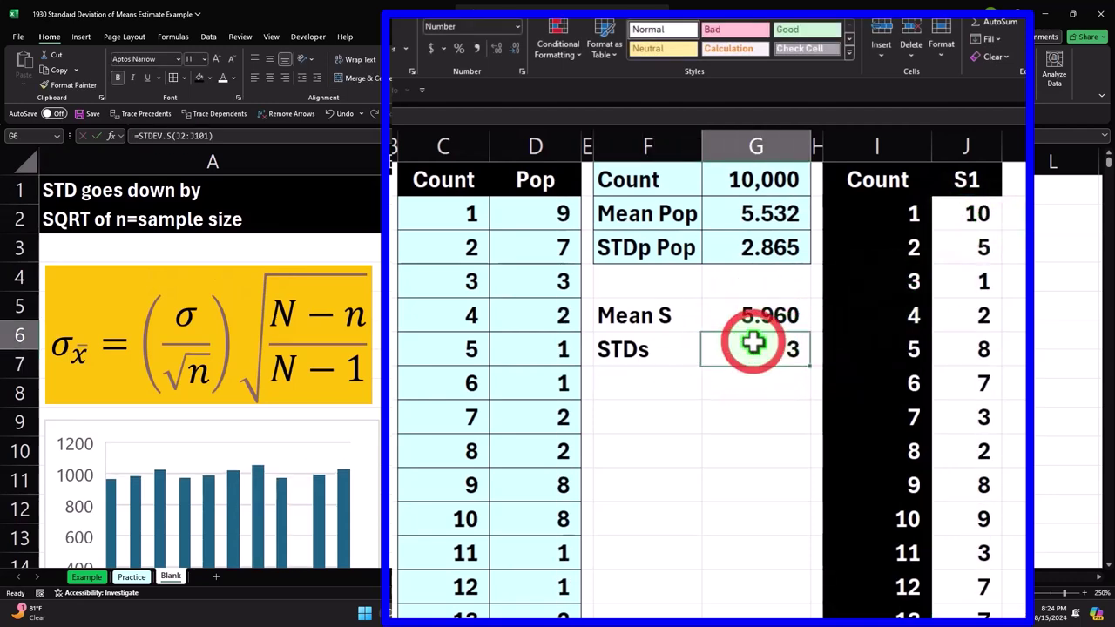
{"action": "left_click", "coordinate": [498, 47]}
{"action": "left_click", "coordinate": [498, 47]}
{"action": "left_click", "coordinate": [500, 45]}
{"action": "left_click", "coordinate": [754, 247]}
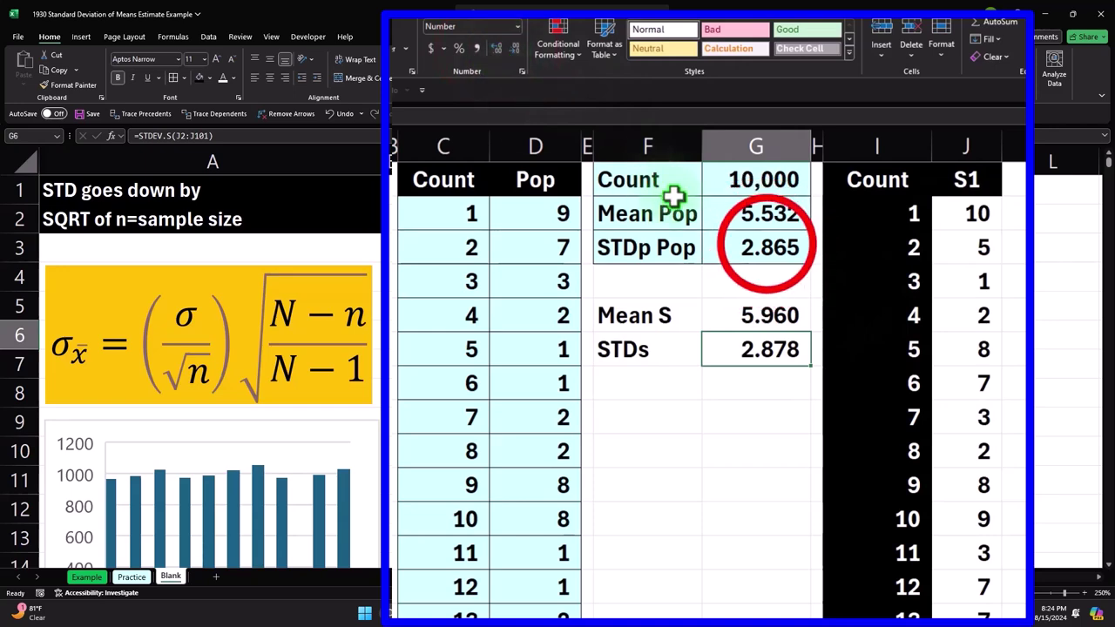
{"action": "left_click", "coordinate": [767, 348]}
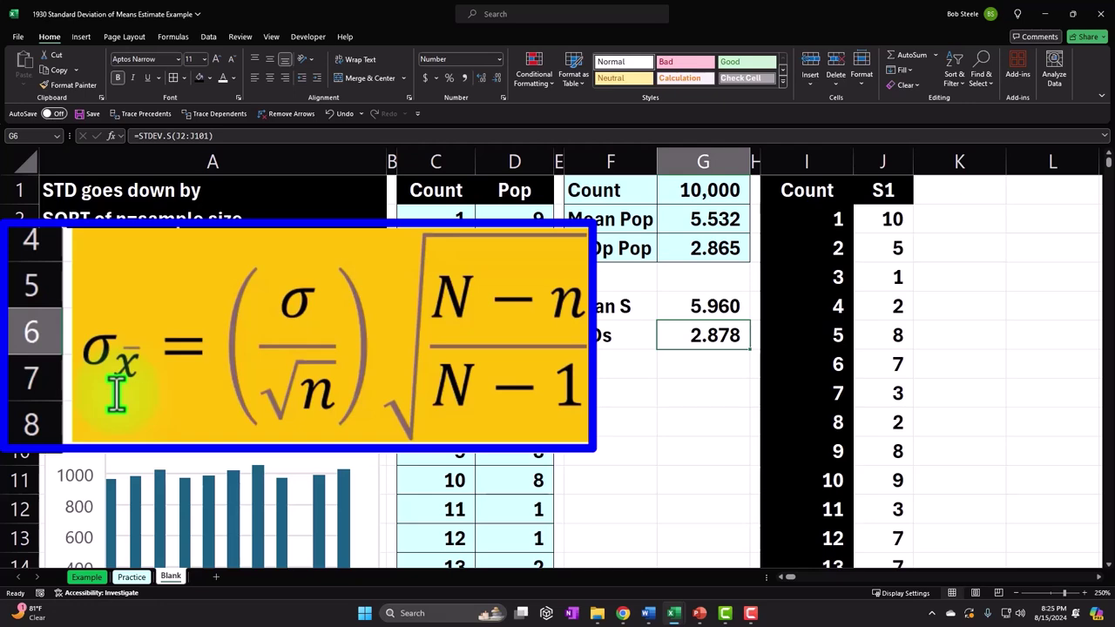
Enter the sample headers S2 in K1 and S3 in L1.
{"action": "left_click", "coordinate": [948, 191]}
{"action": "key", "text": "Right"}
{"action": "key", "text": "Right"}
{"action": "key", "text": "Right"}
{"action": "key", "text": "Left"}
{"action": "key", "text": "Left"}
{"action": "key", "text": "Left"}
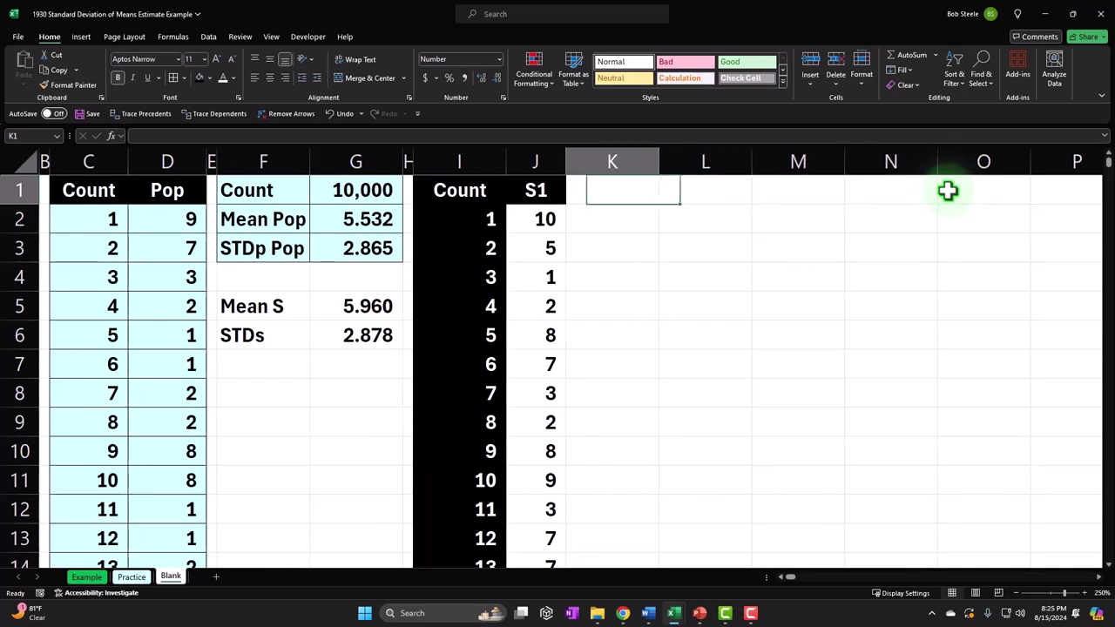
{"action": "type", "text": "S"}
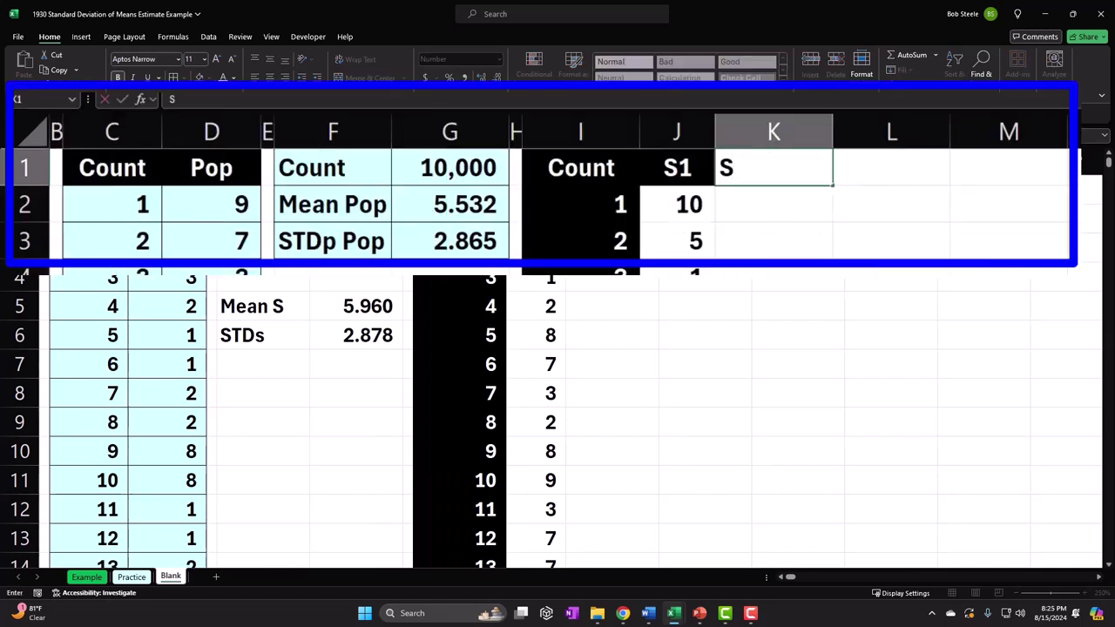
{"action": "type", "text": "2"}
{"action": "key", "text": "Tab"}
{"action": "type", "text": "S"}
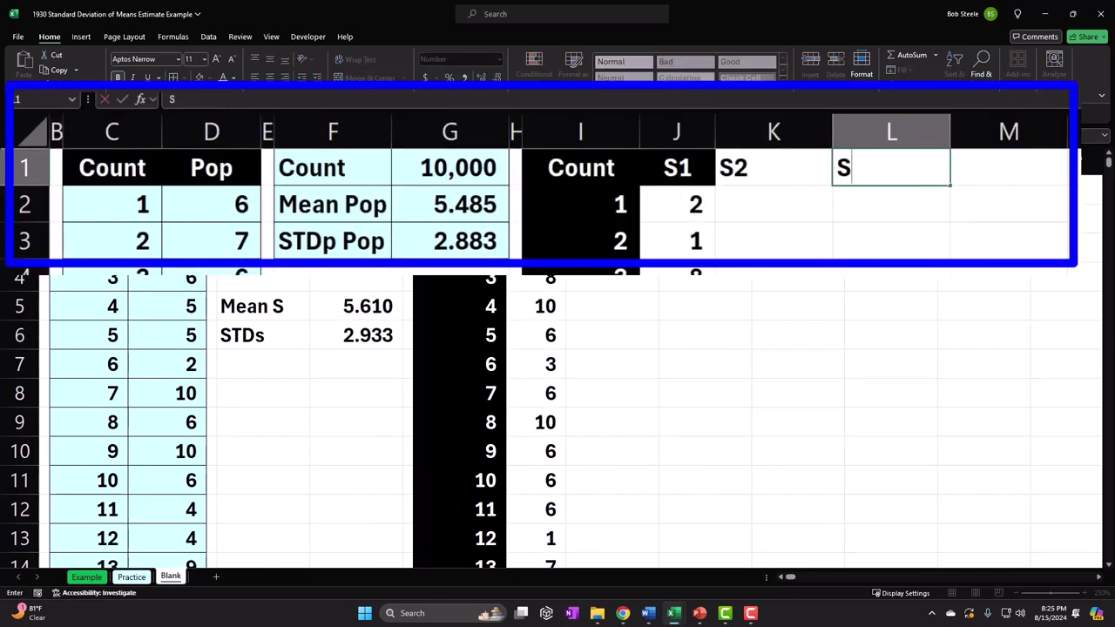
{"action": "type", "text": "3"}
{"action": "key", "text": "Return"}
Extend the S1 to S3 header series across row 1 to S10 in column S.
{"action": "left_click_drag", "start_coordinate": [673, 170], "coordinate": [861, 168]}
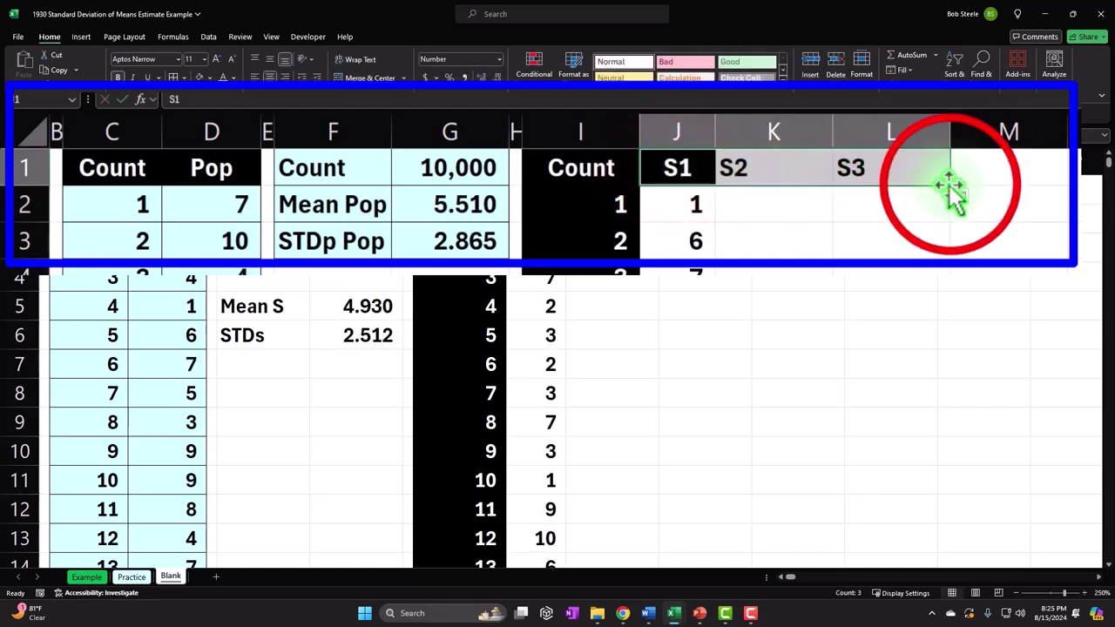
{"action": "left_click_drag", "start_coordinate": [950, 185], "coordinate": [1011, 194]}
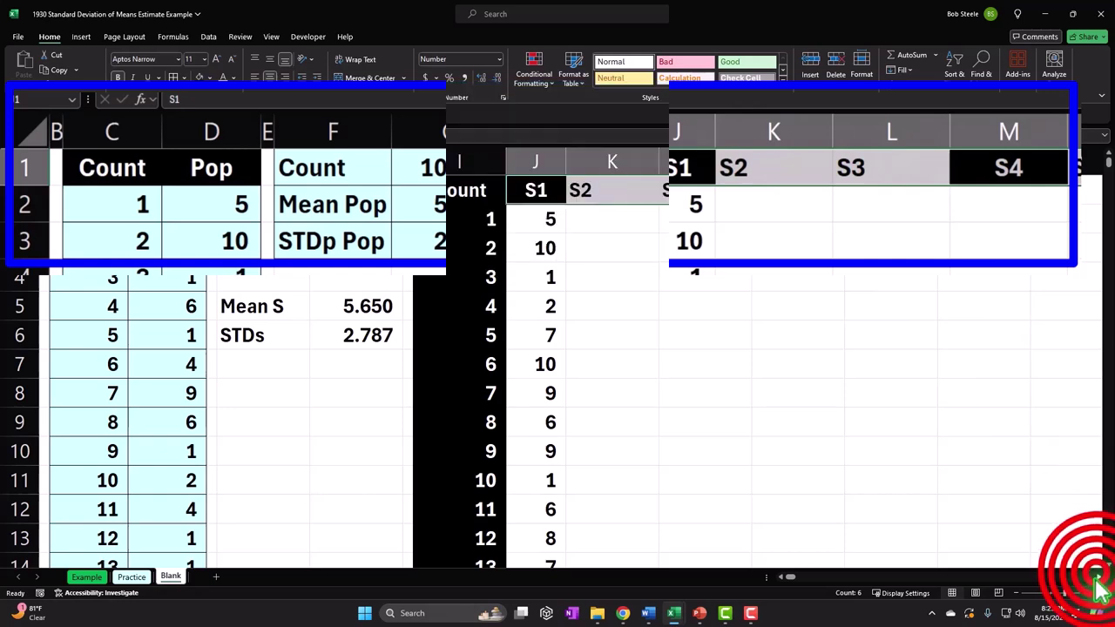
{"action": "scroll", "coordinate": [1099, 577], "scroll_direction": "right", "scroll_amount": 2}
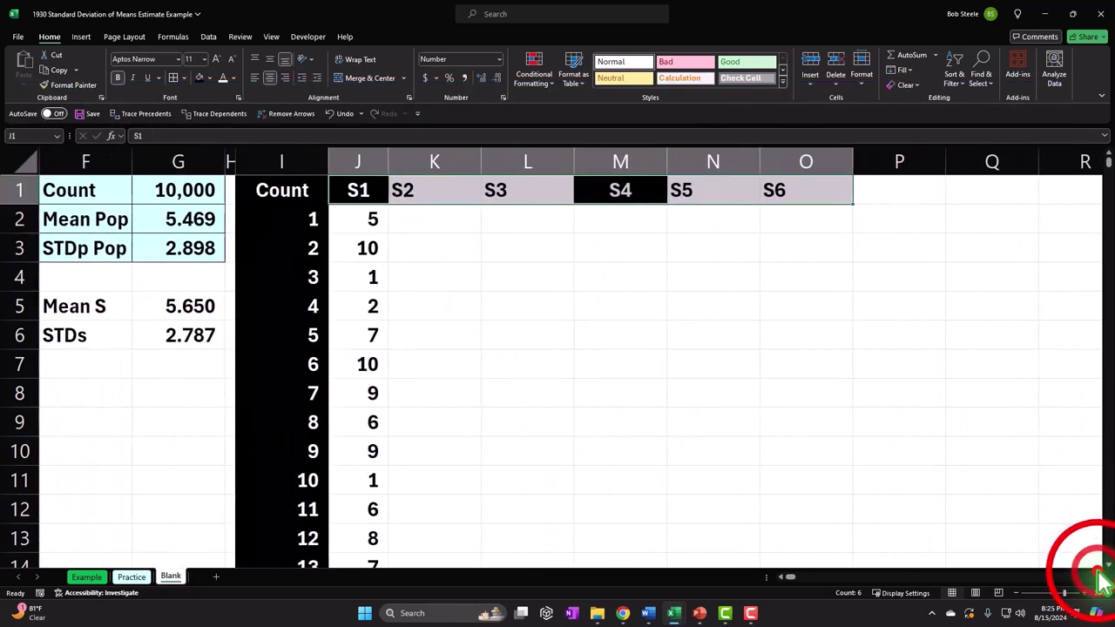
{"action": "scroll", "coordinate": [1099, 577], "scroll_direction": "right", "scroll_amount": 2}
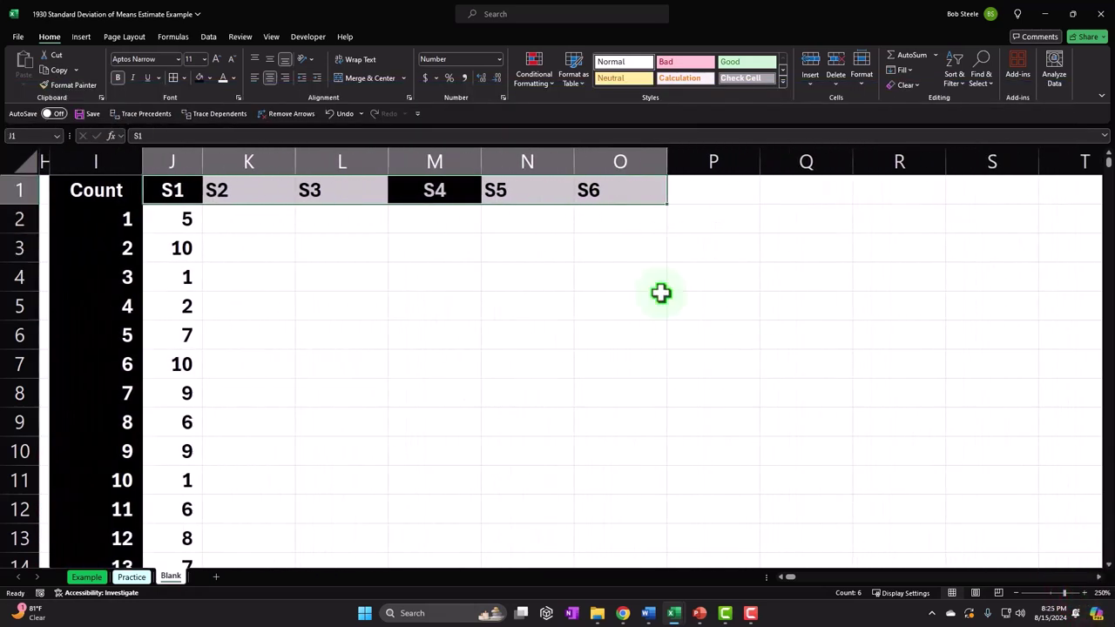
{"action": "left_click_drag", "start_coordinate": [670, 209], "coordinate": [174, 190]}
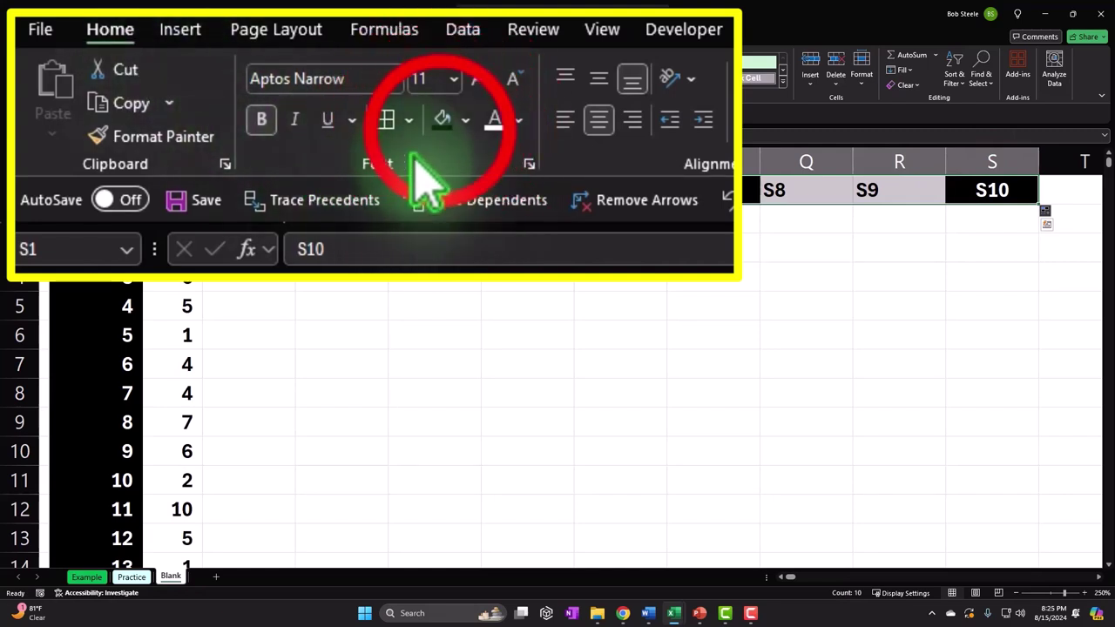
Give the S1 to S10 headers a black fill and white centred text, and narrow columns J through S equally.
{"action": "left_click", "coordinate": [441, 124]}
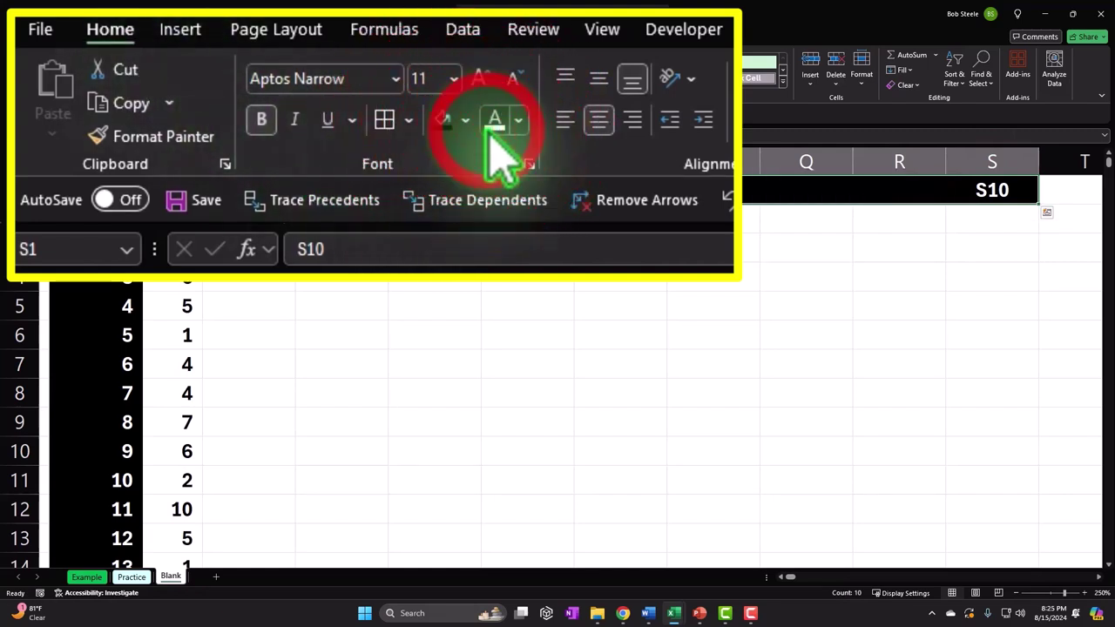
{"action": "left_click", "coordinate": [598, 121]}
{"action": "left_click_drag", "start_coordinate": [171, 162], "coordinate": [977, 163]}
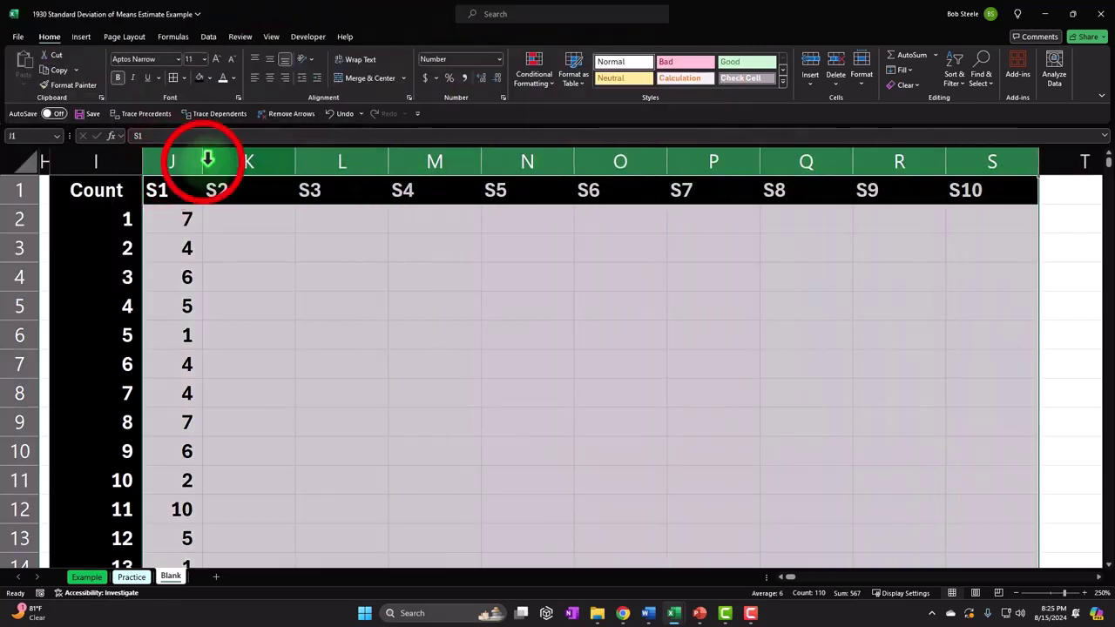
{"action": "left_click_drag", "start_coordinate": [202, 162], "coordinate": [635, 186]}
{"action": "left_click", "coordinate": [250, 218]}
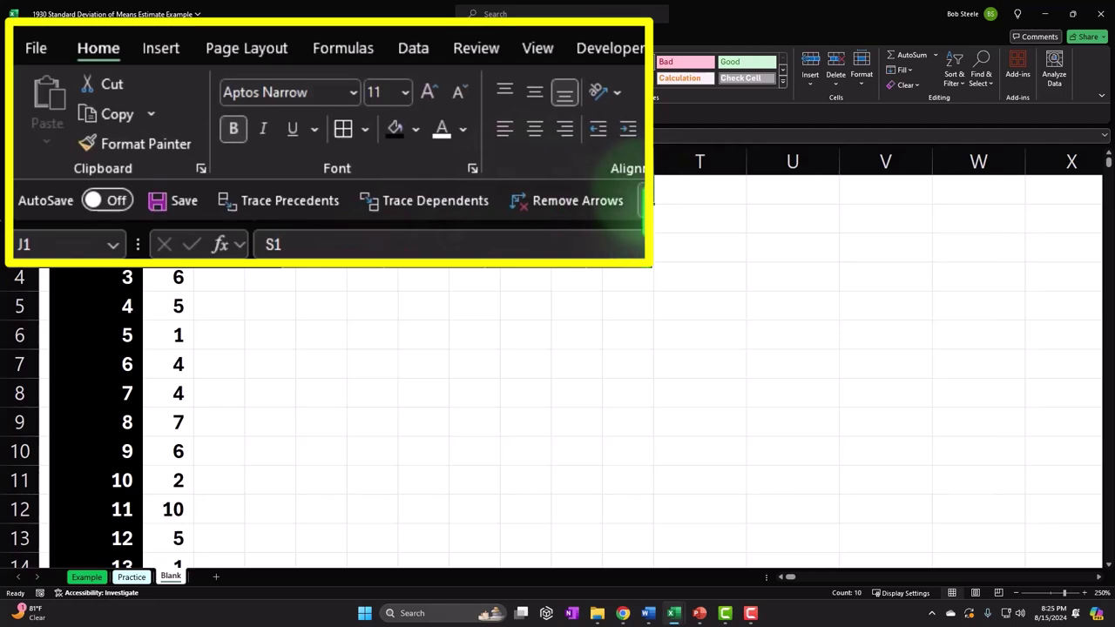
{"action": "left_click", "coordinate": [270, 78]}
Examine the random sampling formula in J2 and its absolute population range.
{"action": "key", "text": "Left"}
{"action": "key", "text": "Home"}
{"action": "key", "text": "Right"}
{"action": "key", "text": "Right"}
{"action": "key", "text": "Right"}
{"action": "key", "text": "Right"}
{"action": "key", "text": "Right"}
{"action": "key", "text": "Right"}
{"action": "key", "text": "Right"}
{"action": "key", "text": "Right"}
{"action": "key", "text": "Right"}
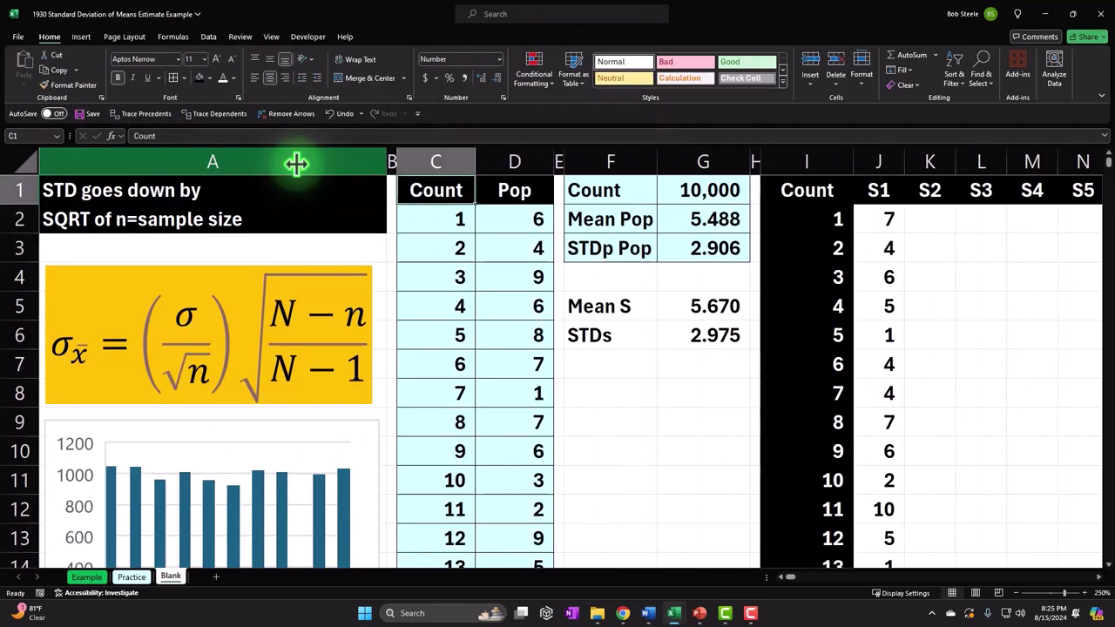
{"action": "key", "text": "Right"}
{"action": "key", "text": "Right"}
{"action": "key", "text": "Right"}
{"action": "key", "text": "Right"}
{"action": "key", "text": "Right"}
{"action": "key", "text": "Right"}
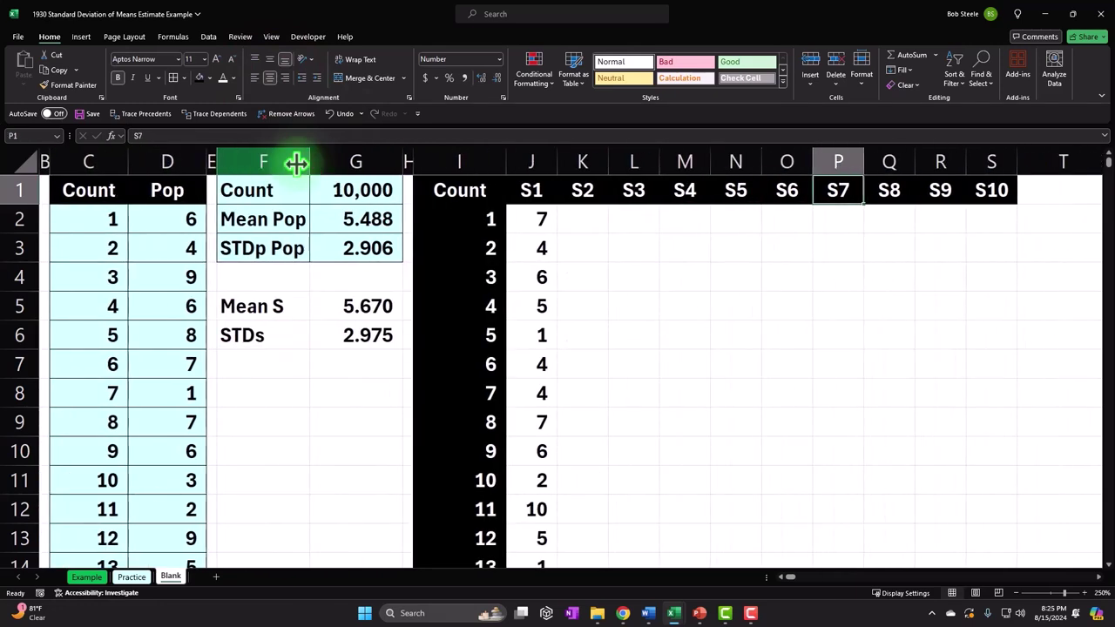
{"action": "left_click", "coordinate": [320, 157]}
{"action": "double_click", "coordinate": [323, 159]}
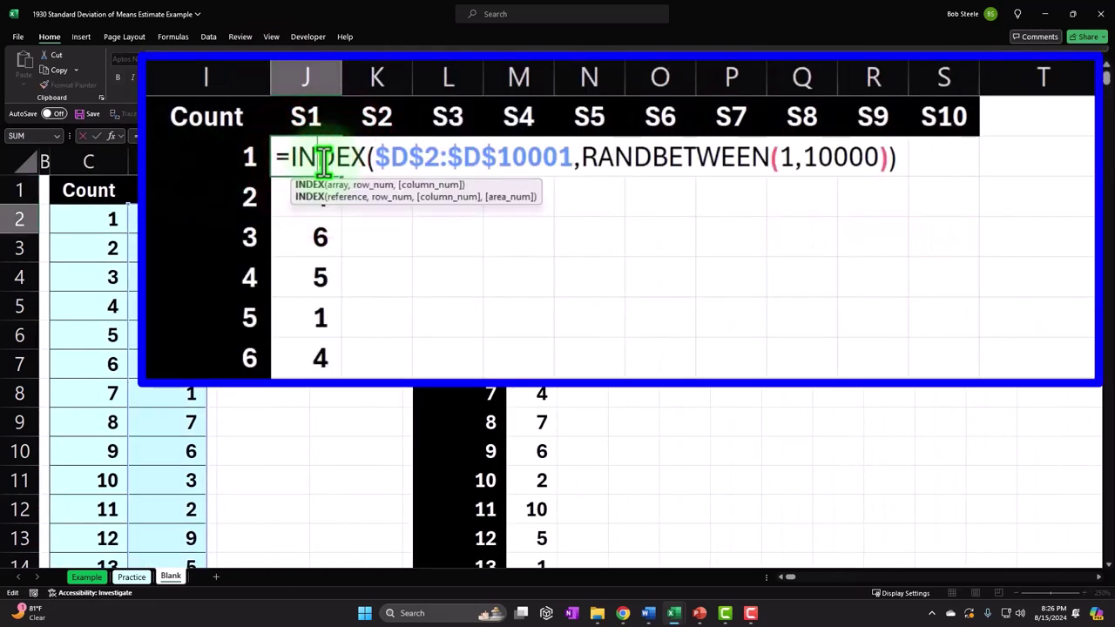
{"action": "key", "text": "ctrl+Return"}
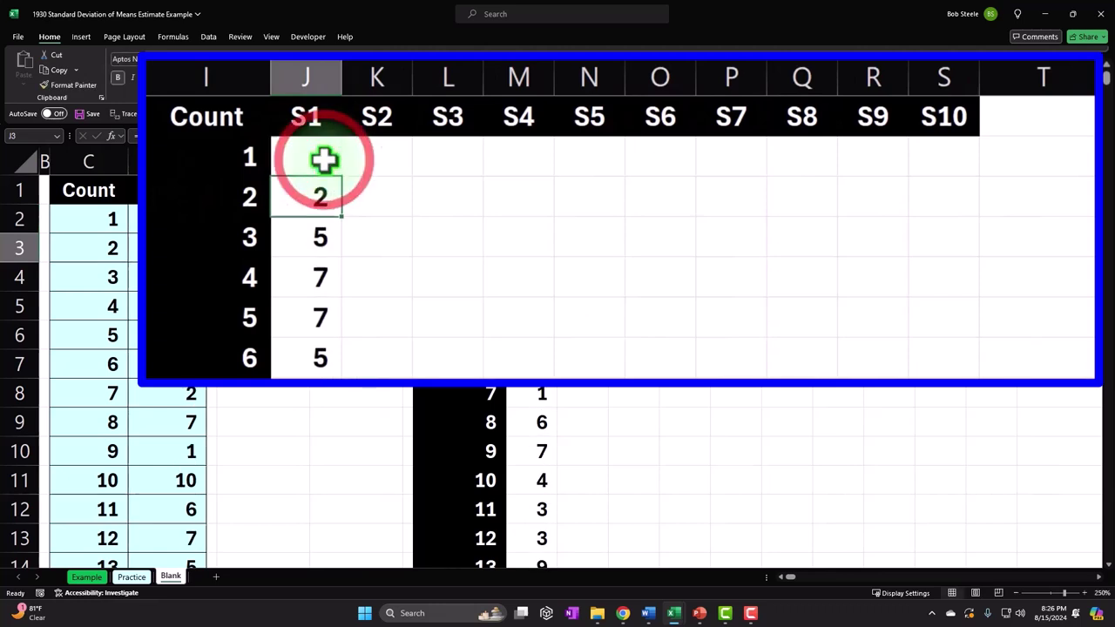
Copy J2's sampling formula across K2:S2 and down alongside the 100 counts, then check column P to its last row.
{"action": "left_click_drag", "start_coordinate": [342, 176], "coordinate": [959, 175]}
{"action": "left_click_drag", "start_coordinate": [388, 156], "coordinate": [946, 162]}
{"action": "double_click", "coordinate": [976, 181]}
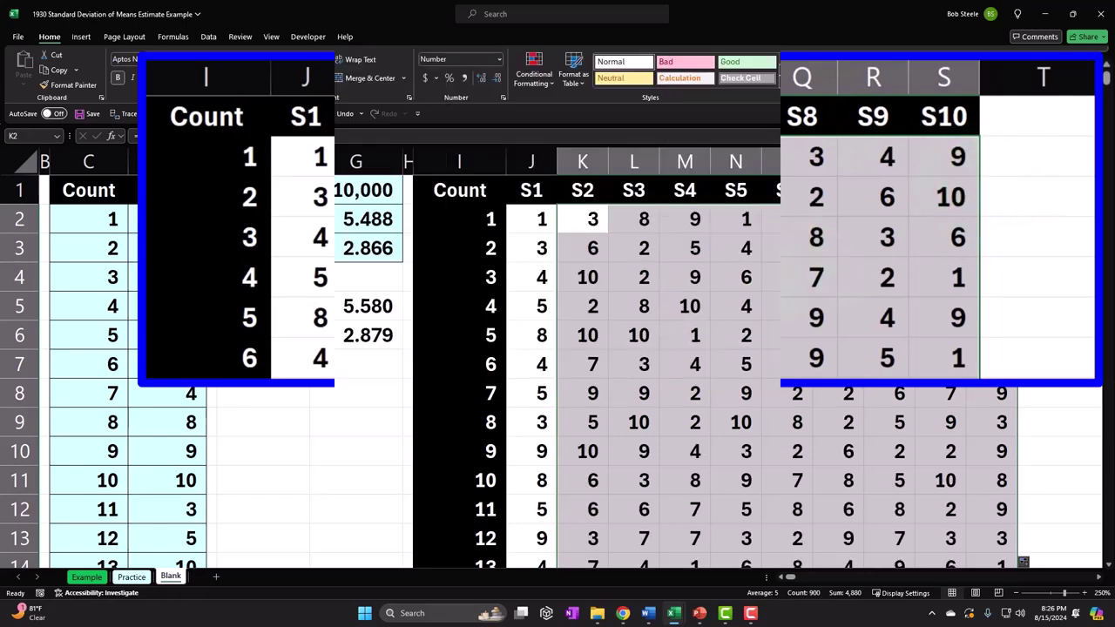
{"action": "left_click", "coordinate": [840, 311]}
{"action": "key", "text": "ctrl+shift+Down"}
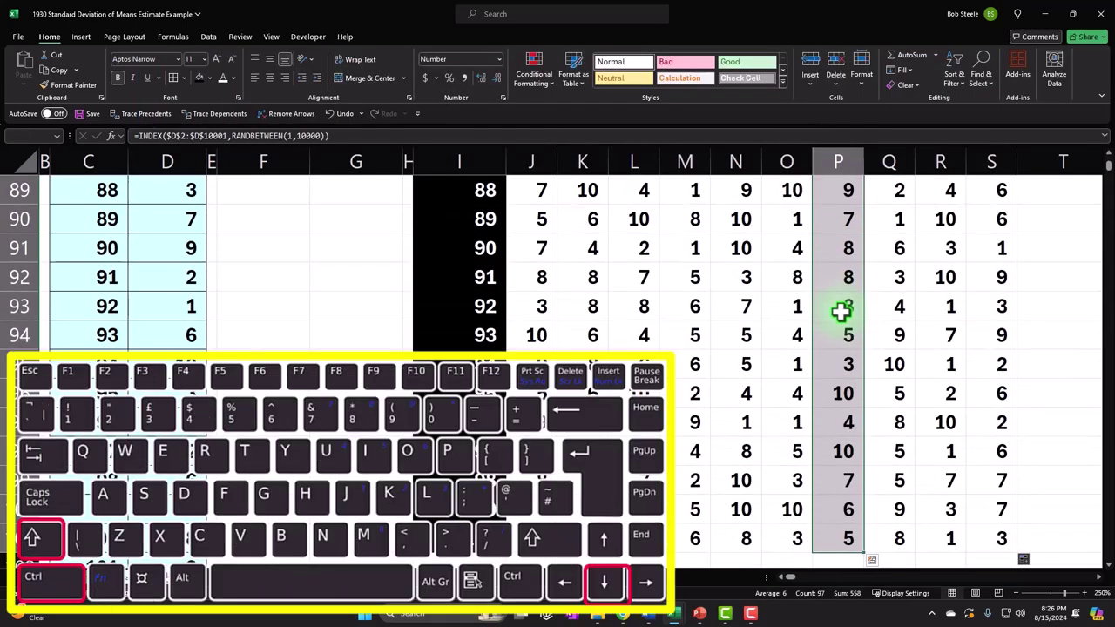
Apply the light blue fill and borders to the sample values in J2:S101.
{"action": "key", "text": "ctrl+BackSpace"}
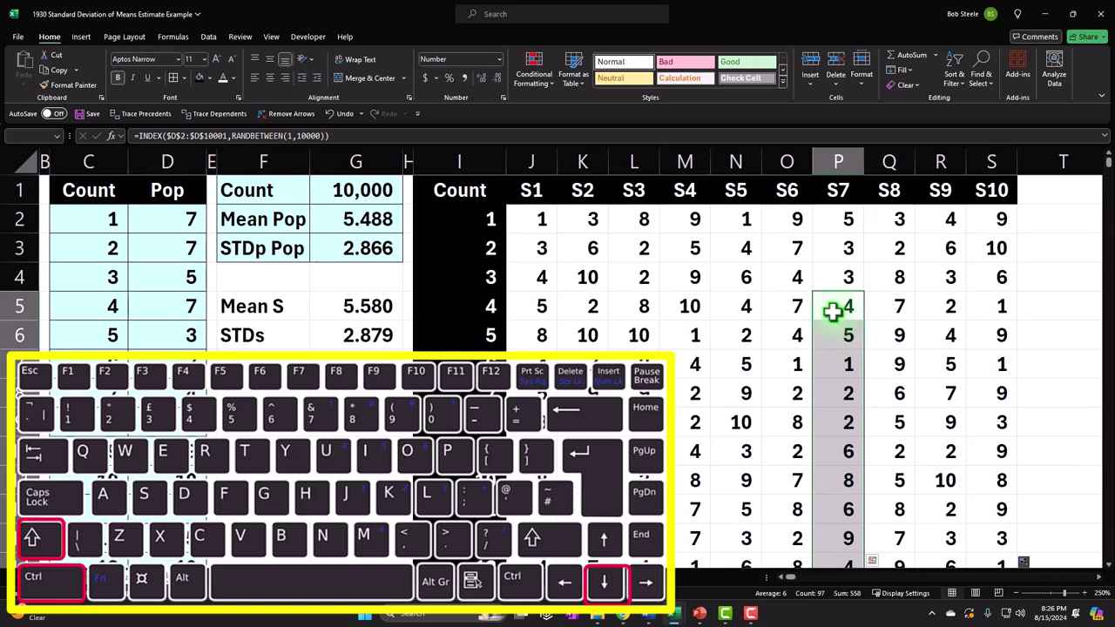
{"action": "left_click_drag", "start_coordinate": [542, 220], "coordinate": [971, 221]}
{"action": "key", "text": "ctrl+shift+Down"}
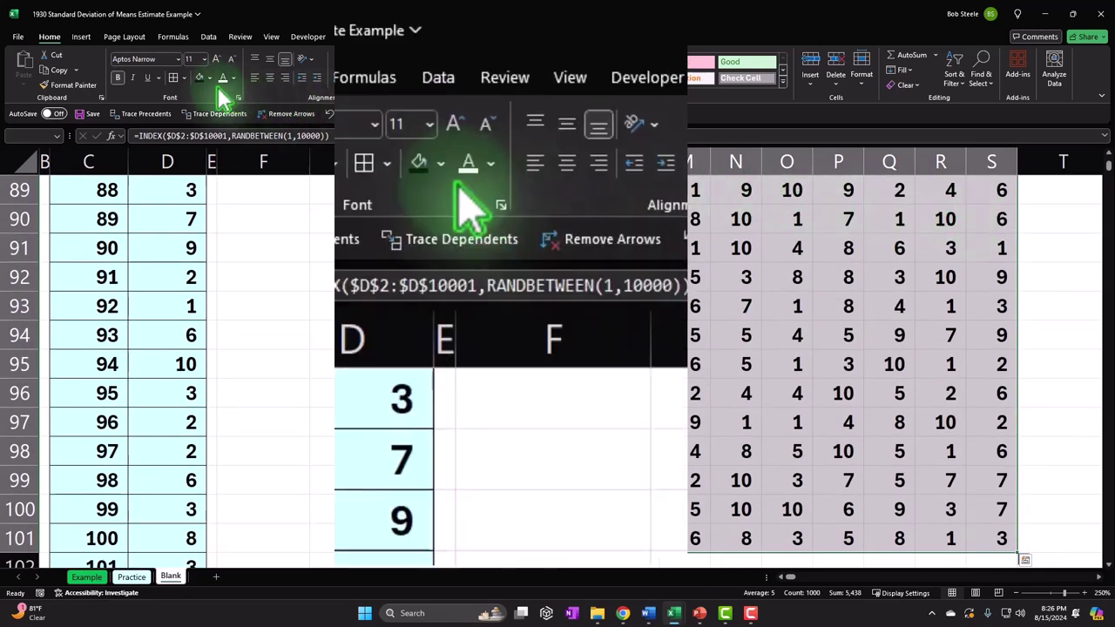
{"action": "key", "text": "ctrl+BackSpace"}
{"action": "left_click", "coordinate": [440, 166]}
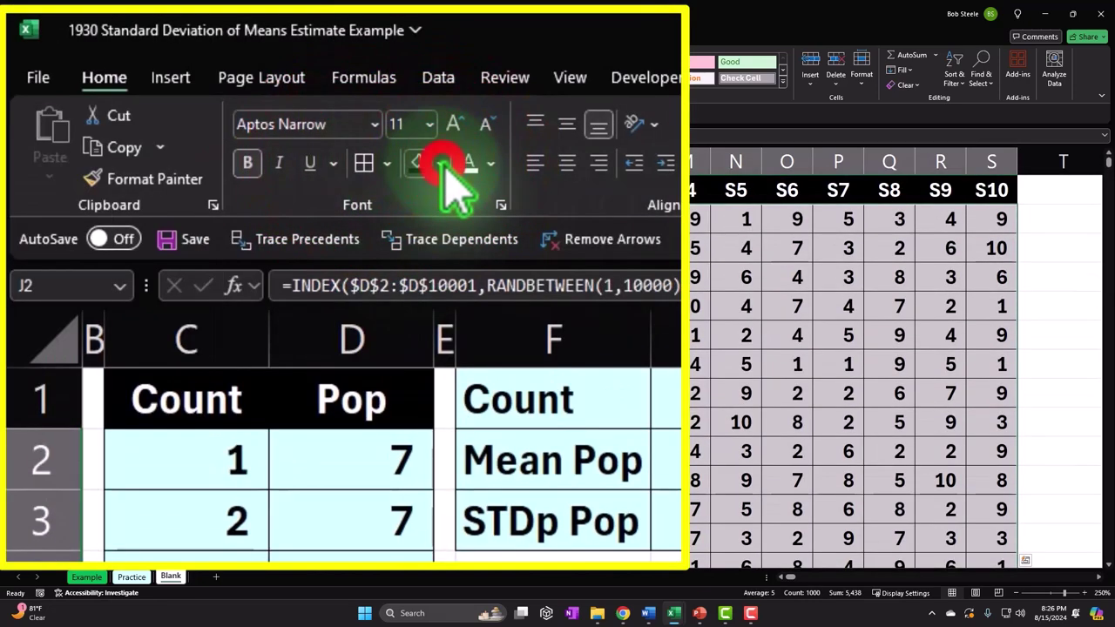
{"action": "left_click", "coordinate": [418, 459]}
Apply the light blue fill and borders to F5:G6, then check the samples table down to its last row.
{"action": "left_click_drag", "start_coordinate": [241, 306], "coordinate": [326, 321]}
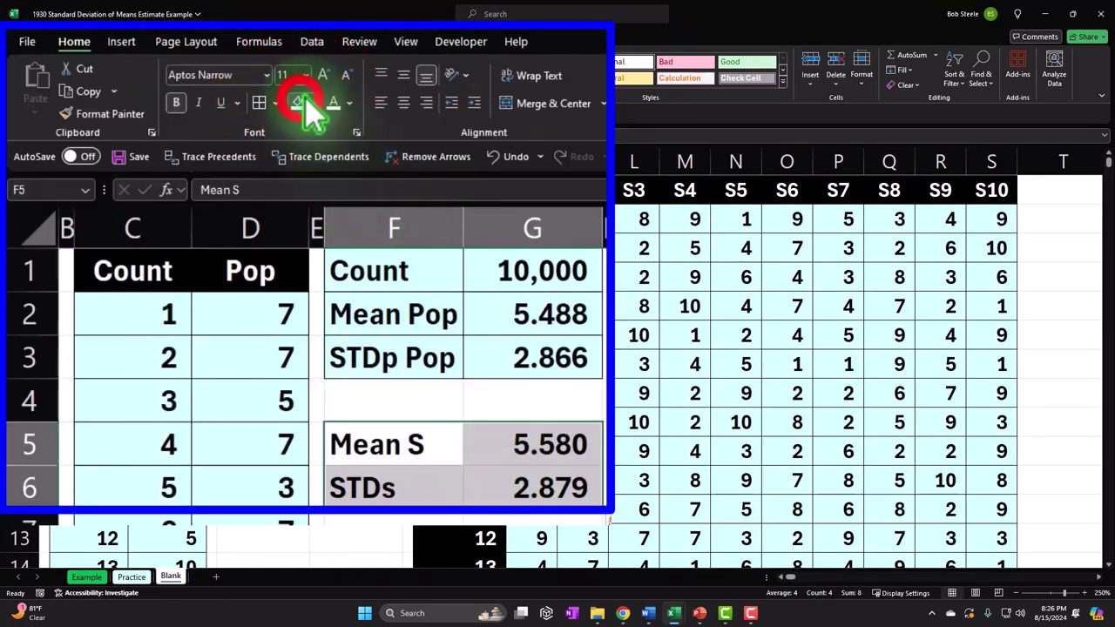
{"action": "left_click", "coordinate": [258, 102]}
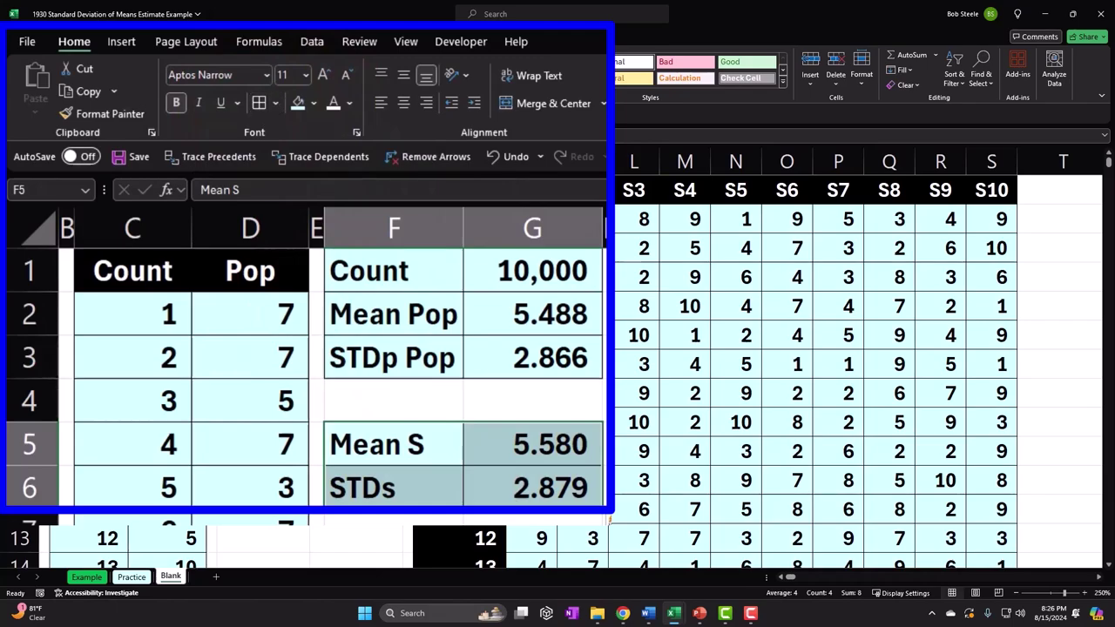
{"action": "scroll", "coordinate": [591, 394], "scroll_direction": "down", "scroll_amount": 20}
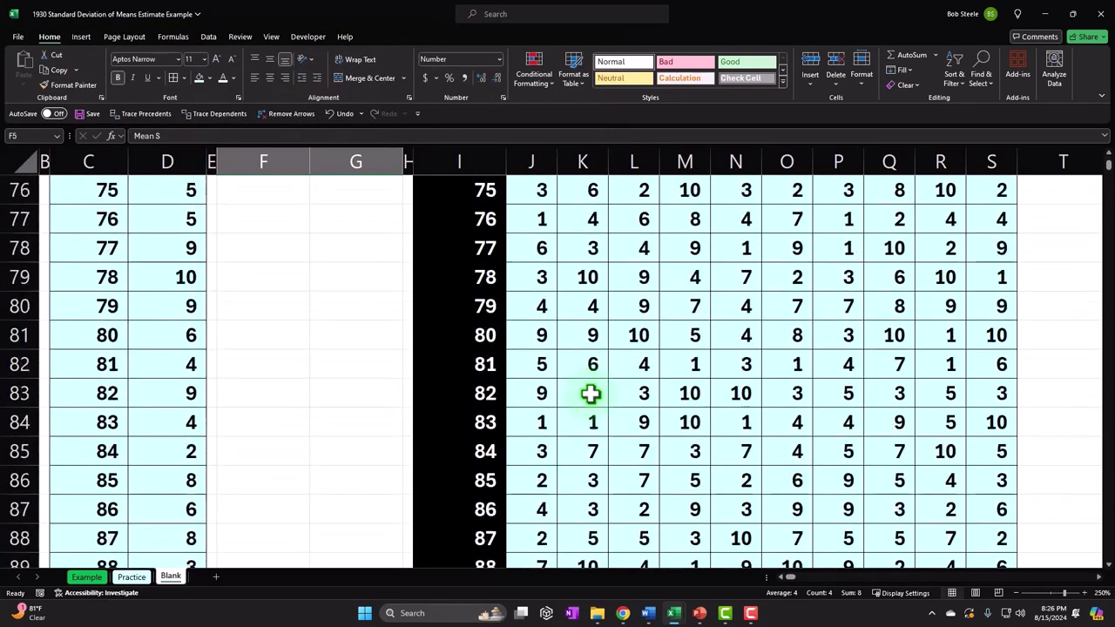
{"action": "scroll", "coordinate": [591, 394], "scroll_direction": "down", "scroll_amount": 11}
{"action": "scroll", "coordinate": [513, 314], "scroll_direction": "up", "scroll_amount": 2}
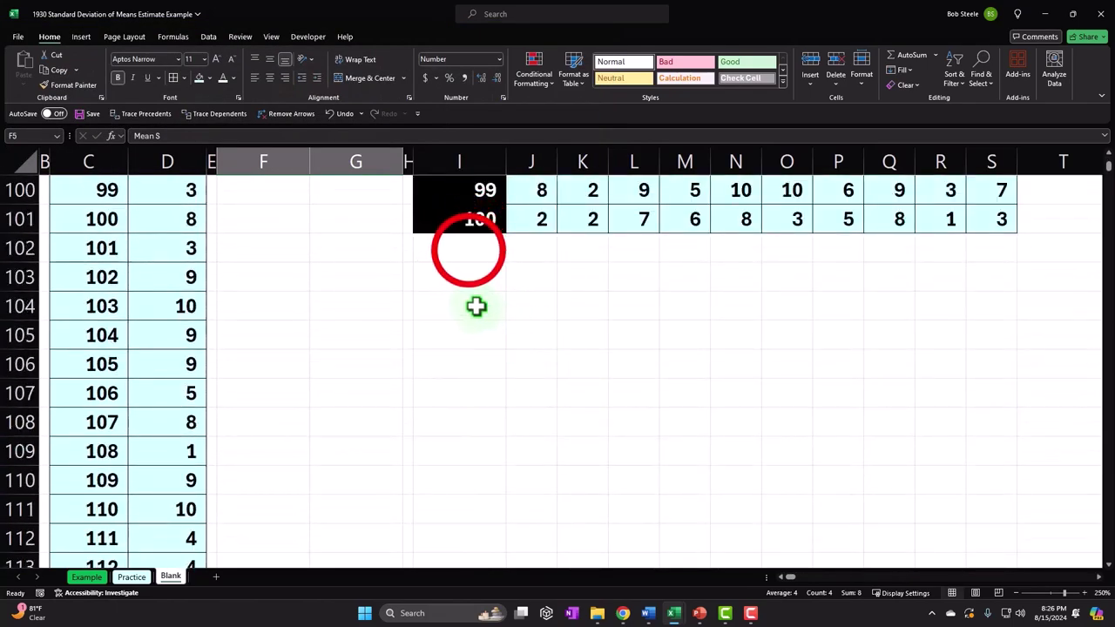
{"action": "left_click", "coordinate": [469, 252]}
{"action": "scroll", "coordinate": [681, 425], "scroll_direction": "up", "scroll_amount": 20}
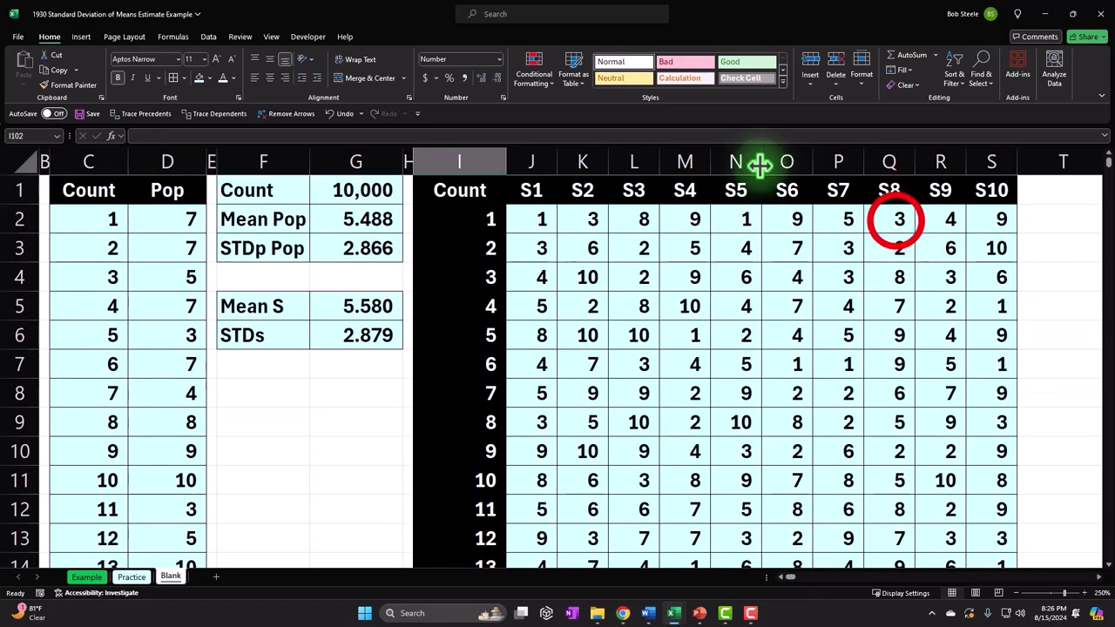
Copy the narrow spacer formatting of column H to column T.
{"action": "left_click", "coordinate": [891, 219]}
{"action": "key", "text": "Right"}
{"action": "key", "text": "Right"}
{"action": "key", "text": "Right"}
{"action": "key", "text": "Right"}
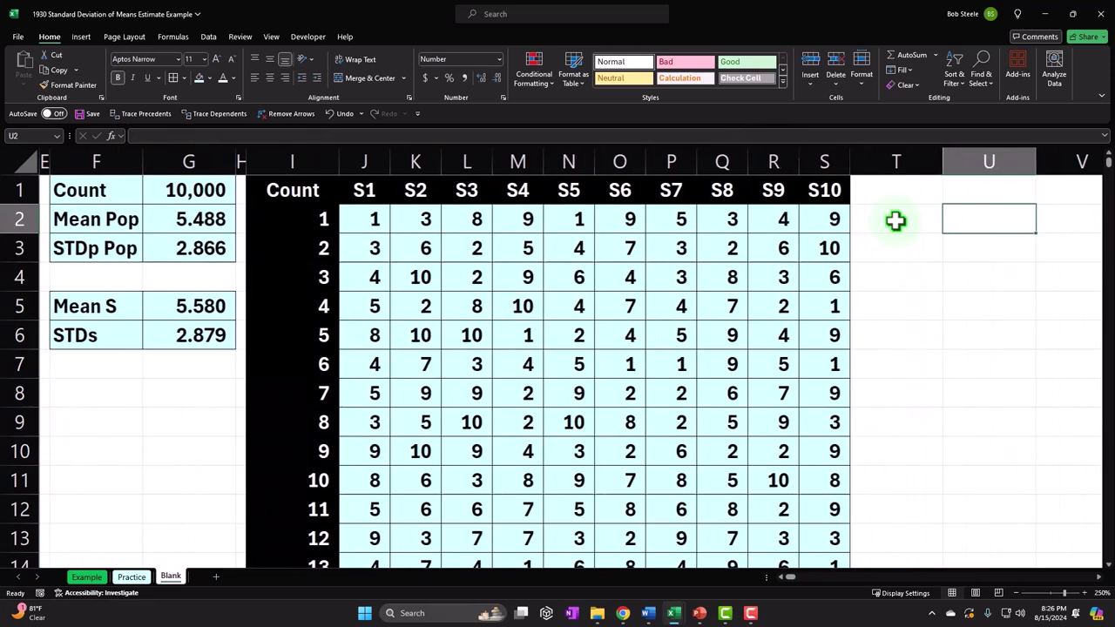
{"action": "key", "text": "Right"}
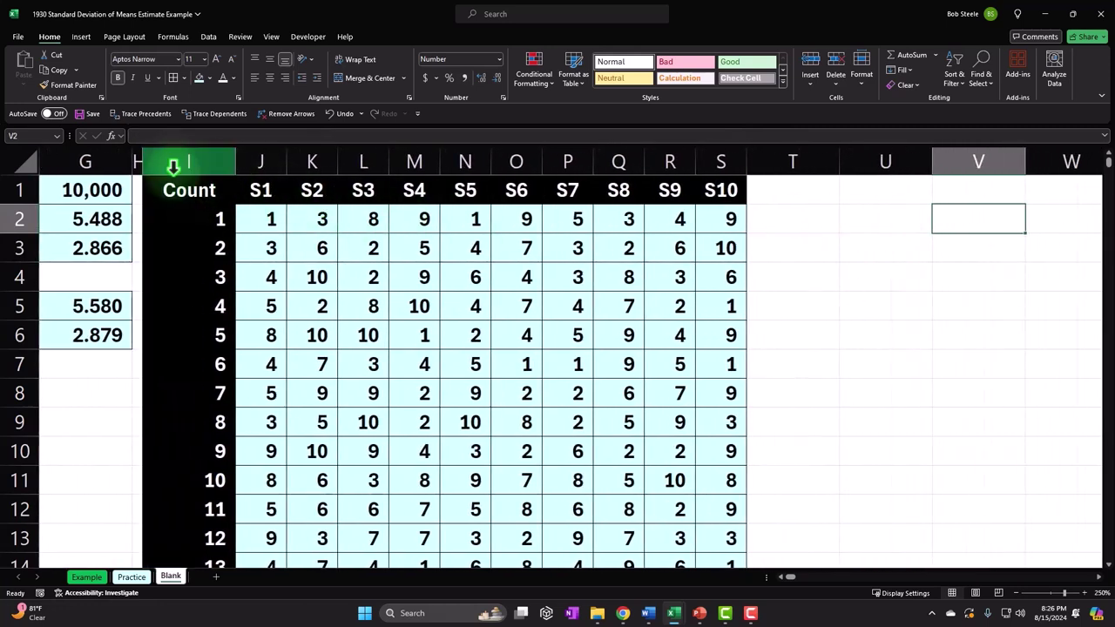
{"action": "left_click", "coordinate": [138, 152]}
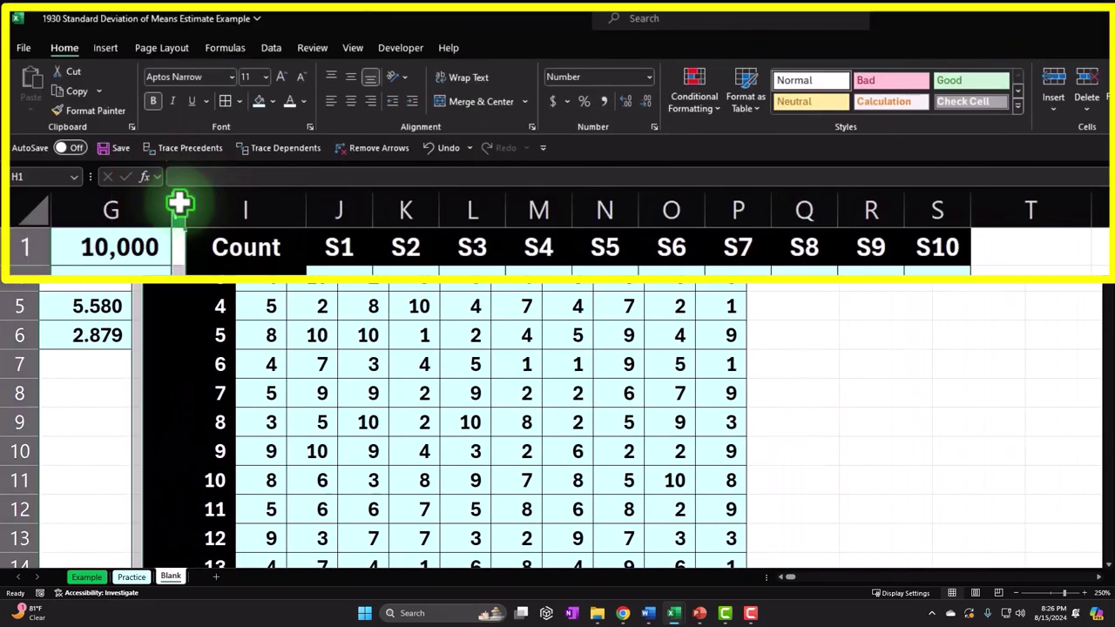
{"action": "left_click", "coordinate": [78, 111]}
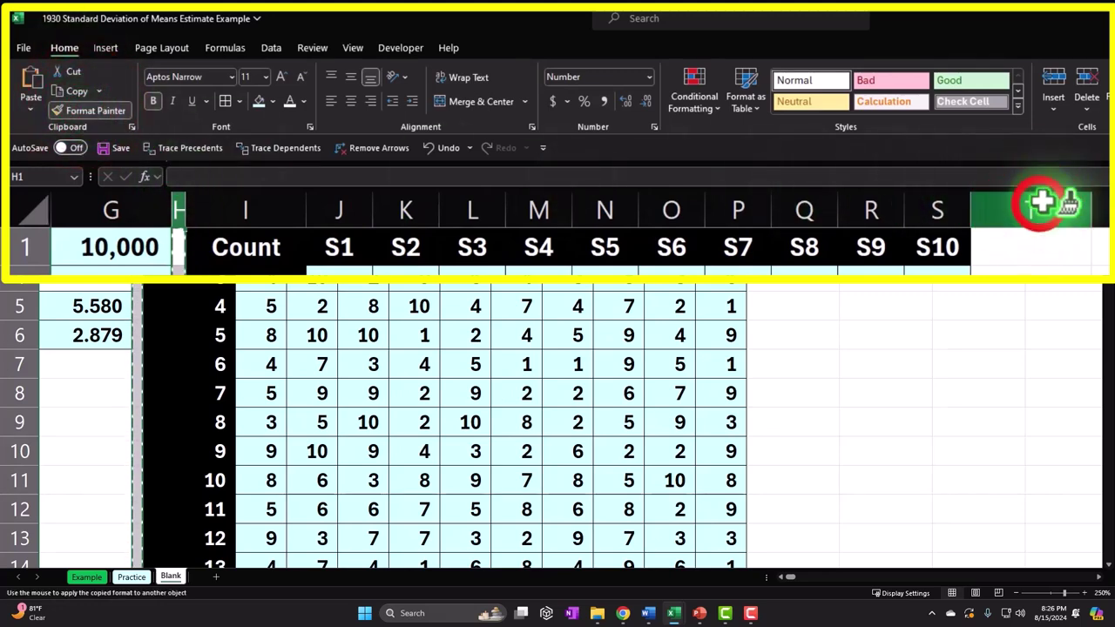
{"action": "left_click", "coordinate": [1041, 206]}
Enter the label Means 100 in U1.
{"action": "left_click", "coordinate": [1042, 247]}
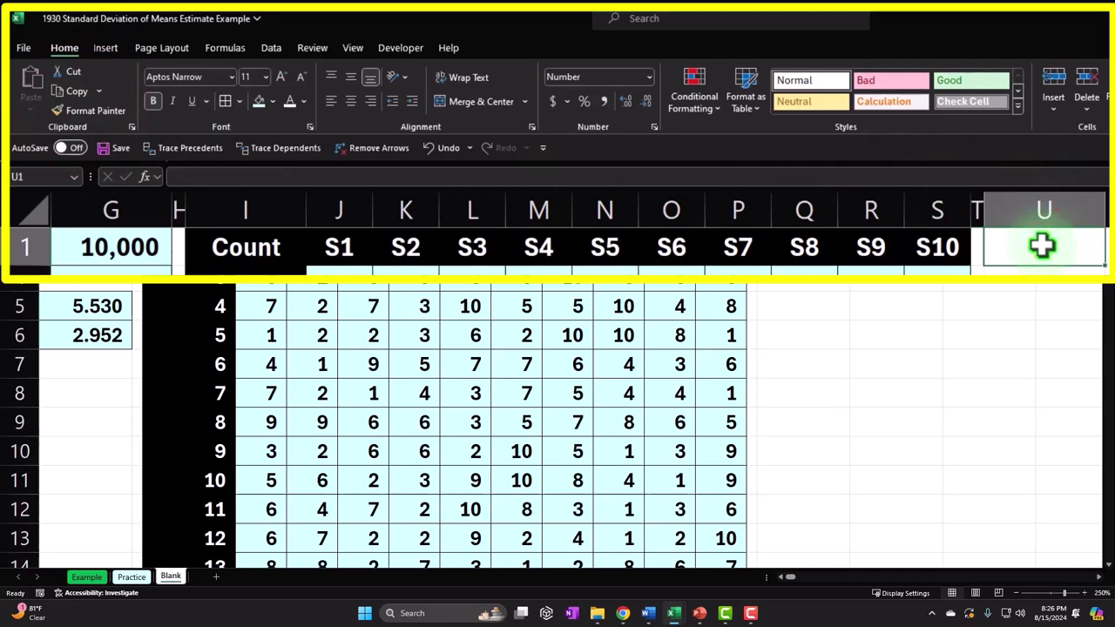
{"action": "left_click", "coordinate": [1037, 225]}
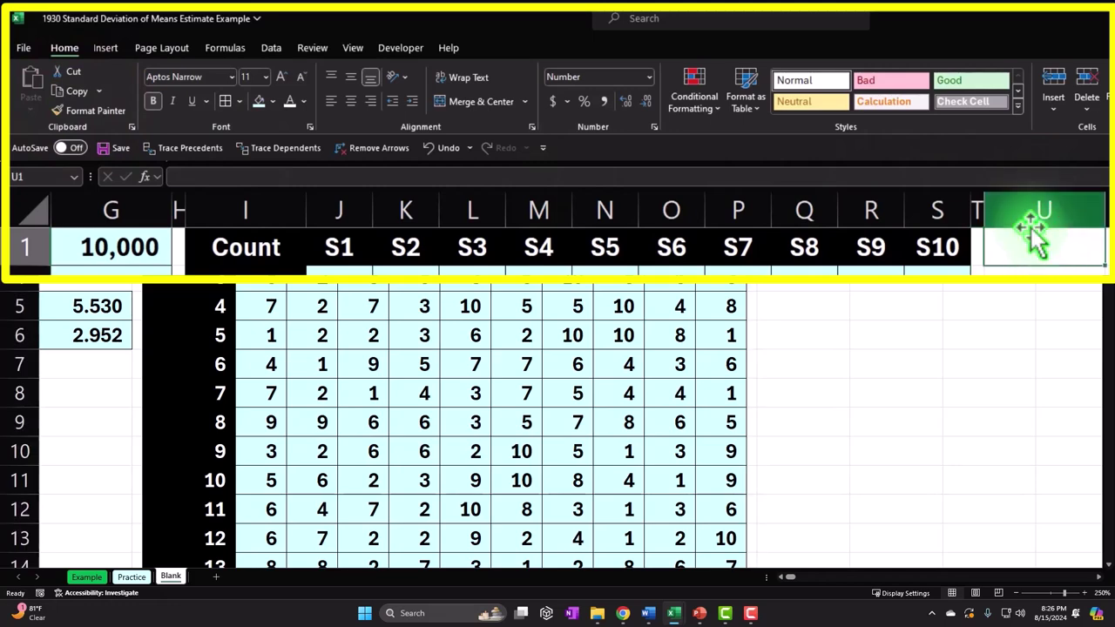
{"action": "type", "text": "Means 100"}
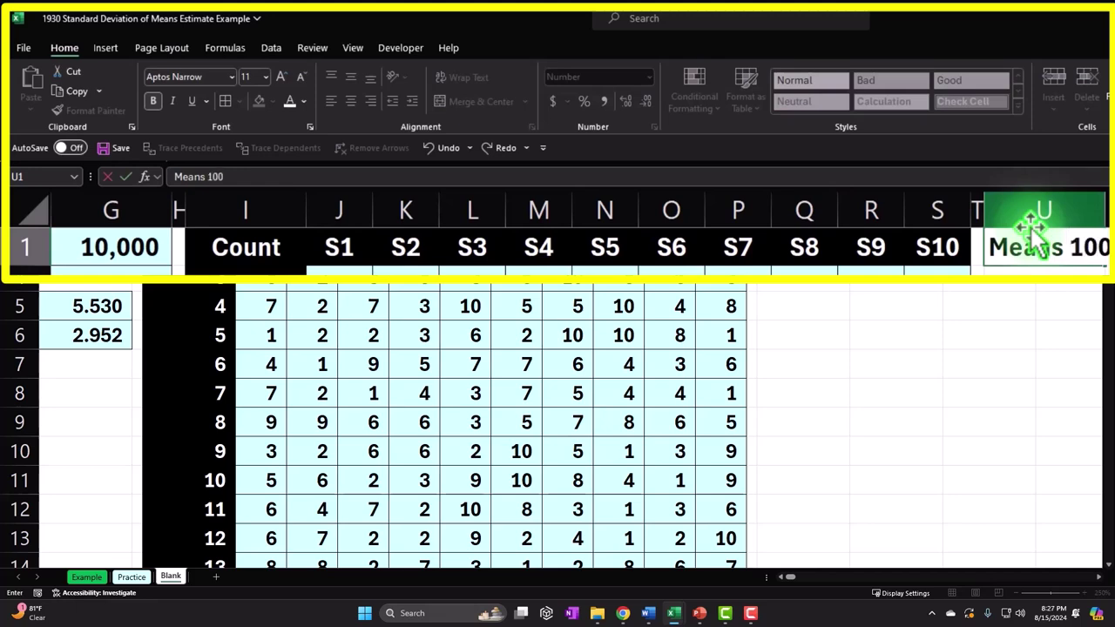
{"action": "key", "text": "Return"}
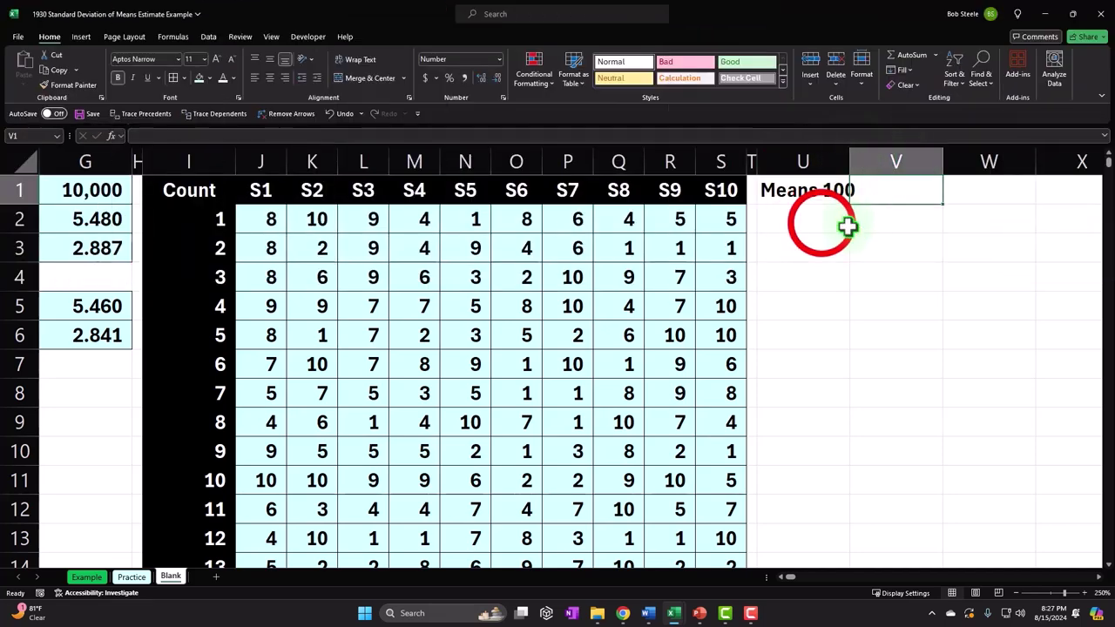
Link U2 to the S1 header with =J1 and move that cell to V1.
{"action": "left_click", "coordinate": [821, 223]}
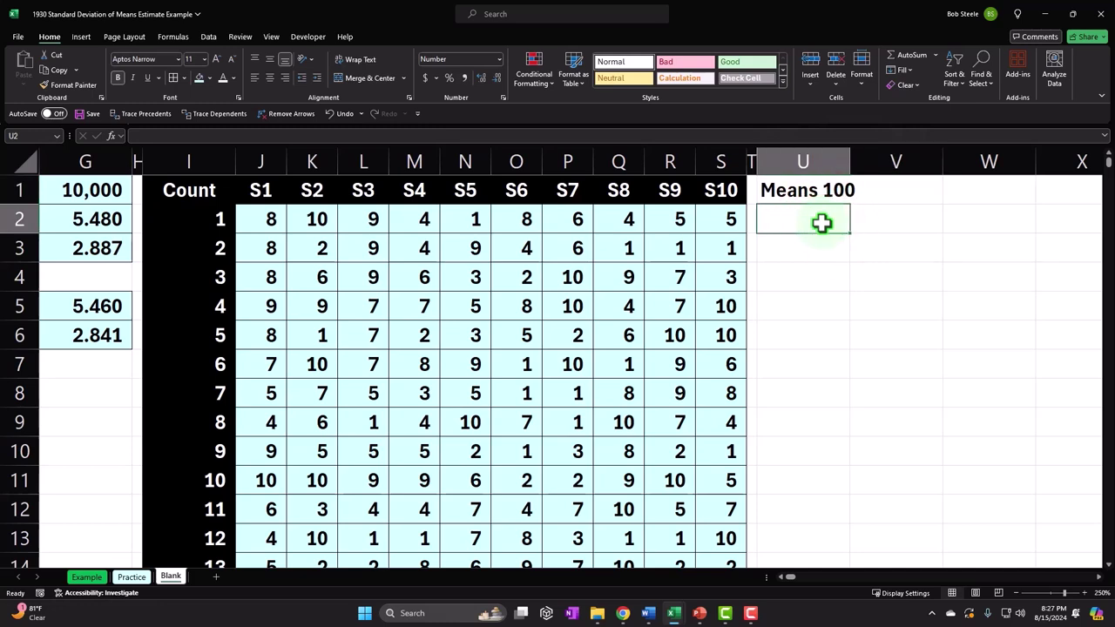
{"action": "type", "text": "S"}
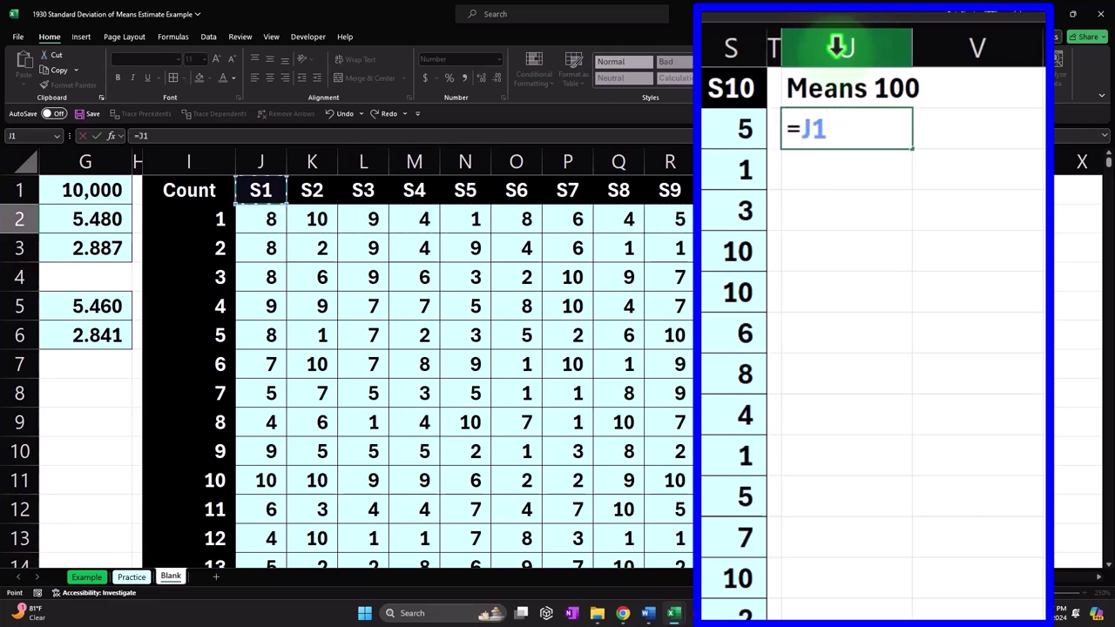
{"action": "key", "text": "Return"}
{"action": "left_click", "coordinate": [878, 114]}
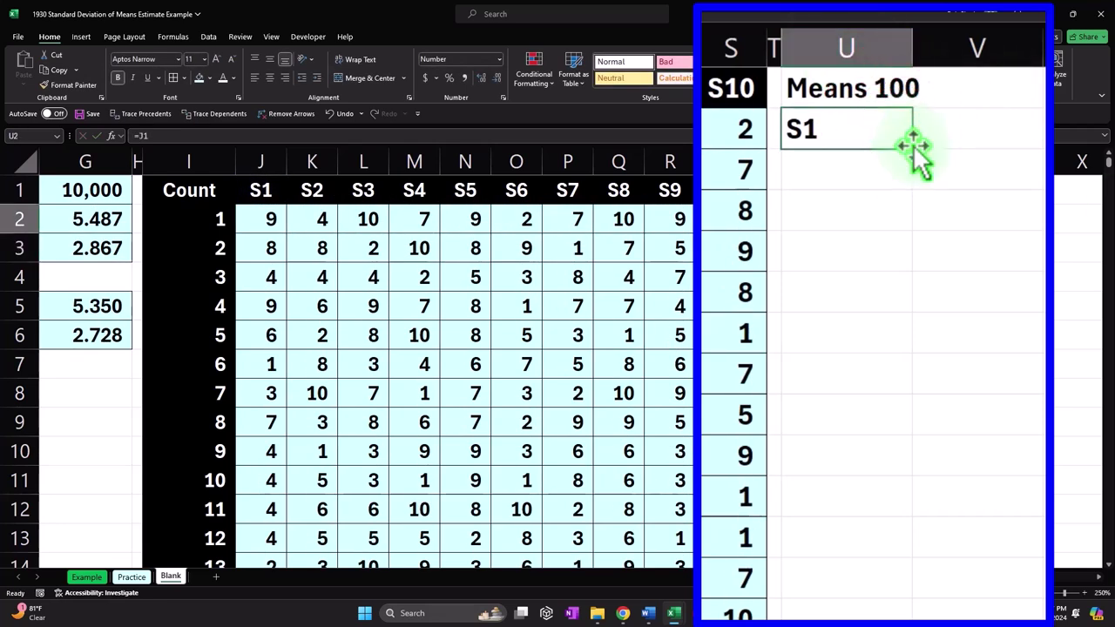
{"action": "left_click_drag", "start_coordinate": [917, 150], "coordinate": [985, 143]}
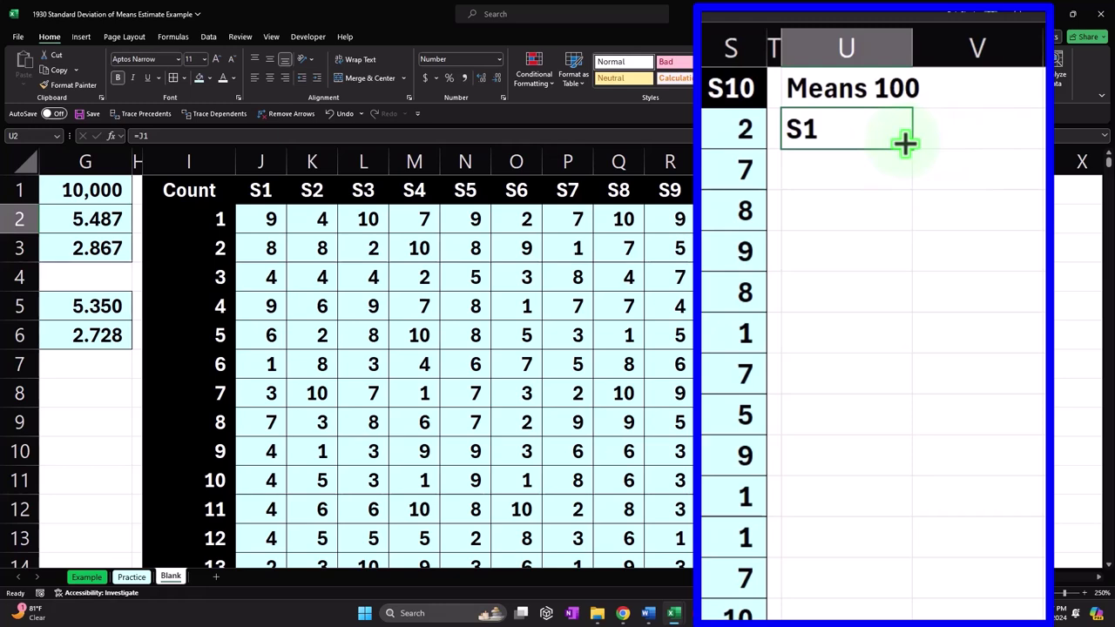
{"action": "left_click_drag", "start_coordinate": [855, 155], "coordinate": [968, 111]}
Move the Means 100 label from U1 down to U2 and widen column U to fit it.
{"action": "left_click", "coordinate": [859, 100]}
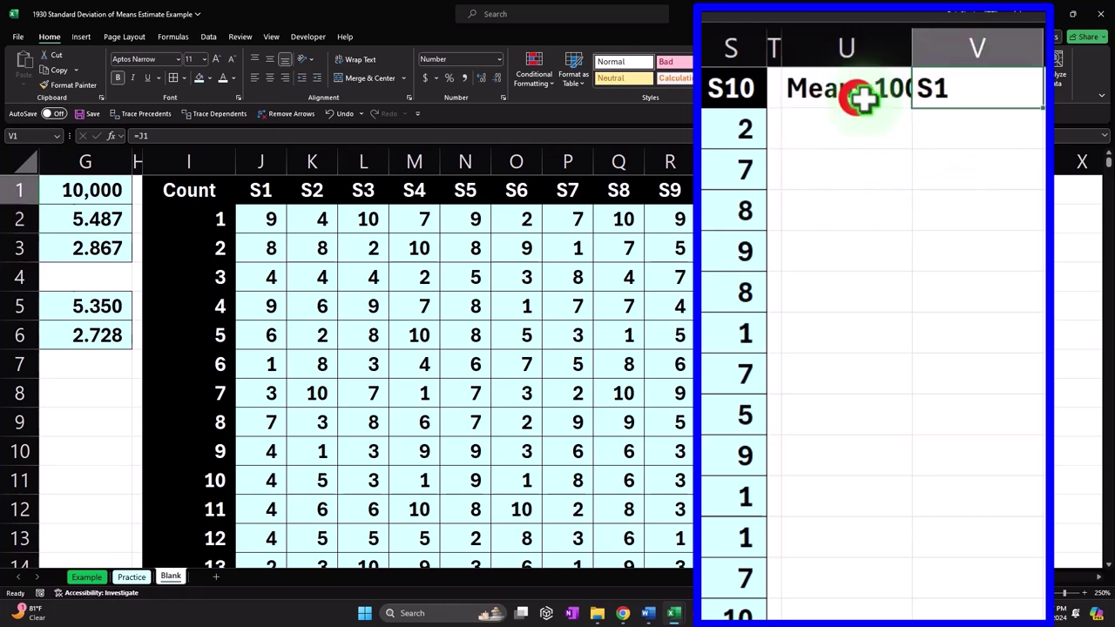
{"action": "left_click", "coordinate": [854, 107]}
{"action": "left_click_drag", "start_coordinate": [857, 109], "coordinate": [866, 145]}
{"action": "left_click_drag", "start_coordinate": [912, 46], "coordinate": [933, 54]}
{"action": "left_click", "coordinate": [963, 84]}
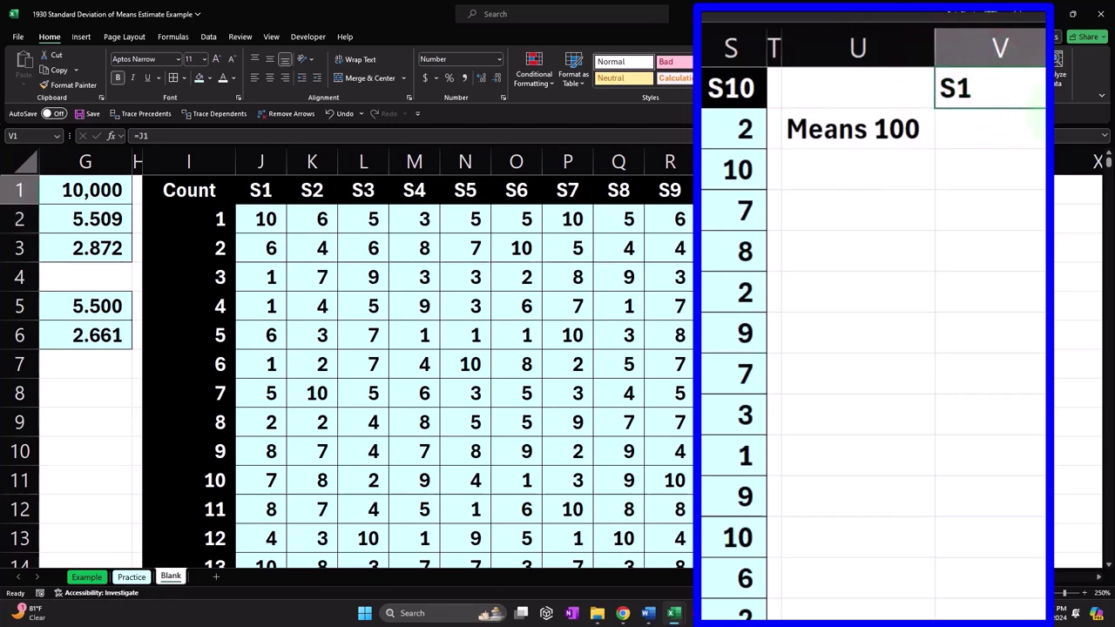
Enter 100 in U1 and shorten the label in U2 to Means.
{"action": "left_click", "coordinate": [871, 80]}
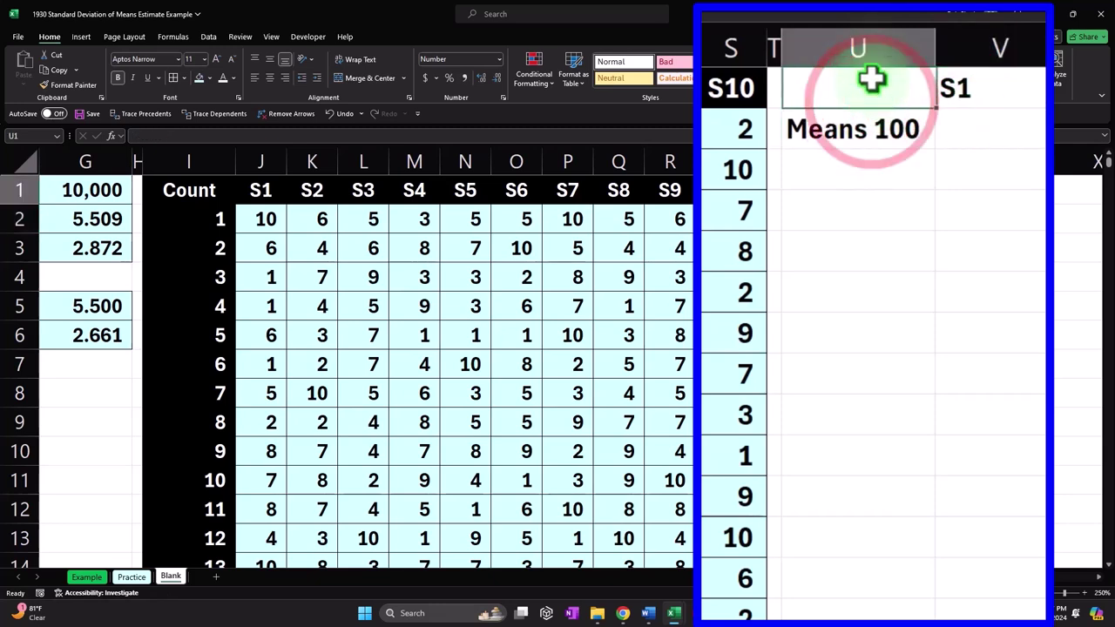
{"action": "type", "text": "100"}
{"action": "left_click", "coordinate": [871, 139]}
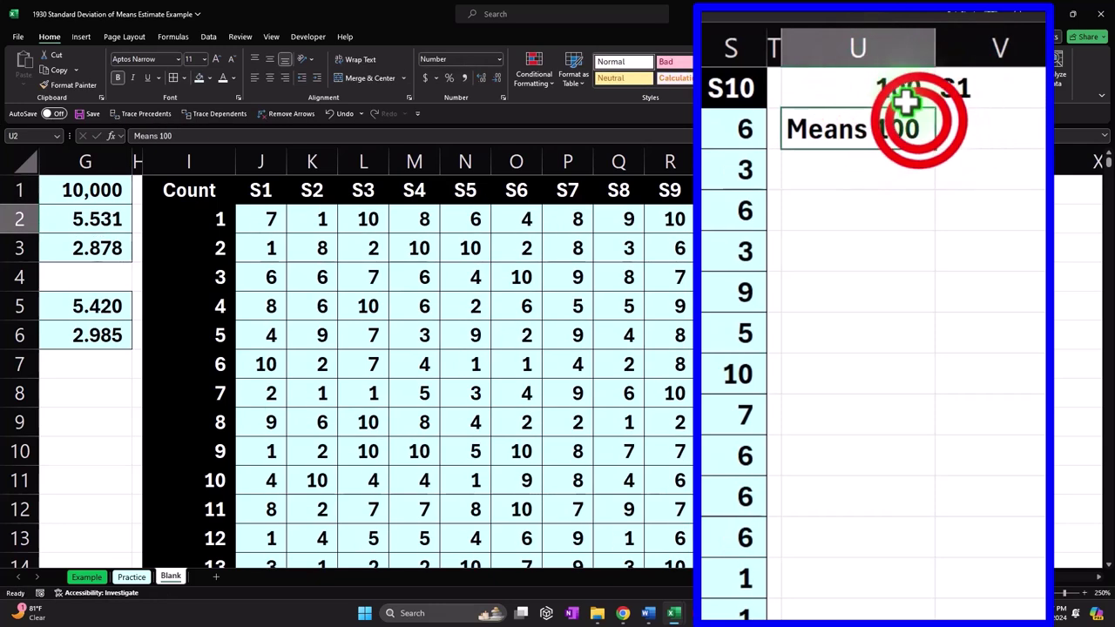
{"action": "double_click", "coordinate": [919, 126]}
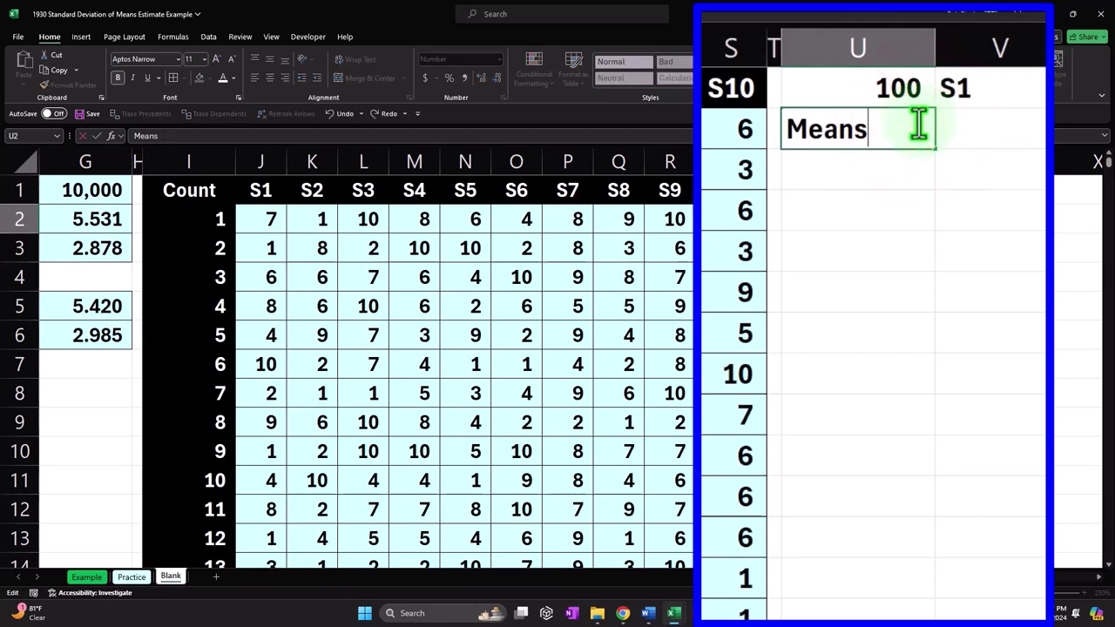
{"action": "key", "text": "Return"}
Copy V1's header link across to AE1 for S1 to S10, and narrow columns V through AE equally.
{"action": "left_click", "coordinate": [988, 80]}
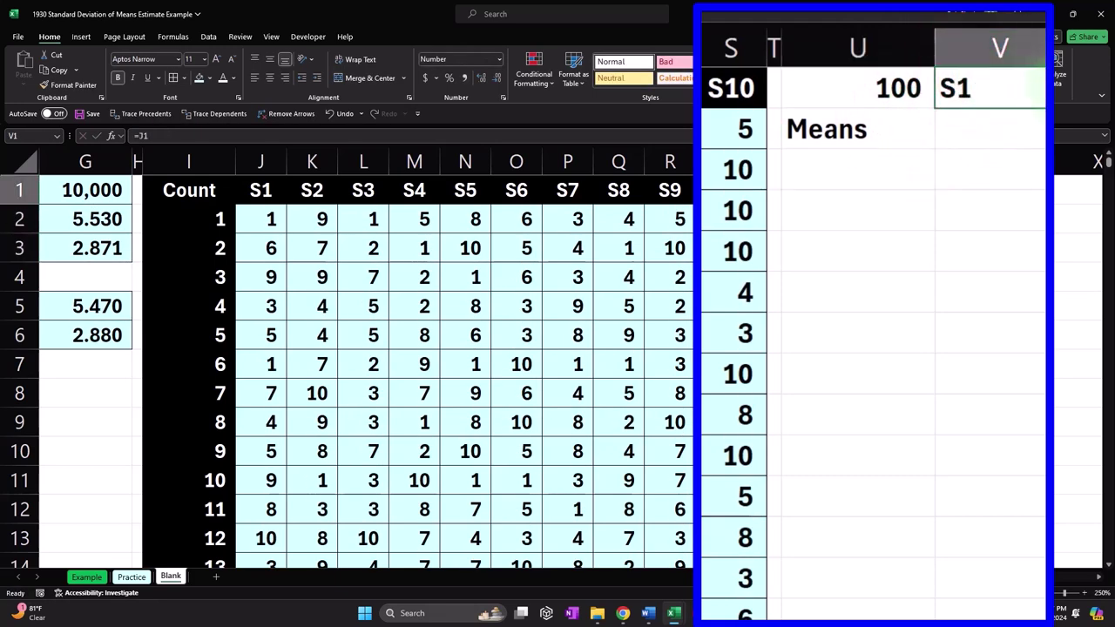
{"action": "left_click", "coordinate": [956, 202]}
{"action": "left_click_drag", "start_coordinate": [956, 202], "coordinate": [806, 217]}
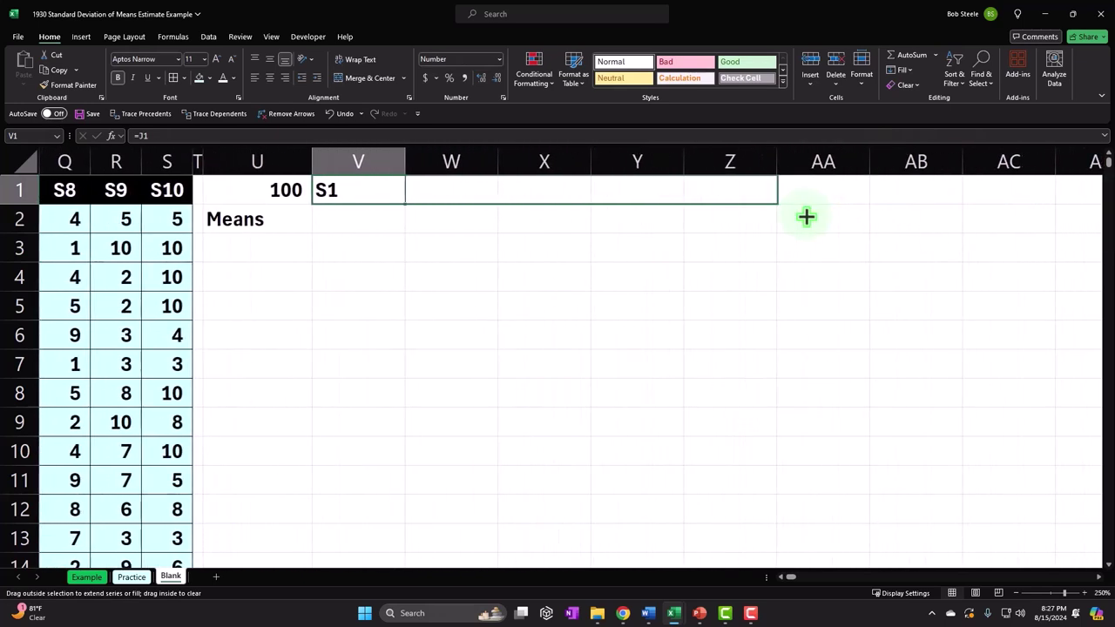
{"action": "mouse_move", "coordinate": [934, 211]}
{"action": "left_mouse_down"}
{"action": "mouse_move", "coordinate": [1099, 209]}
{"action": "mouse_move", "coordinate": [1028, 209]}
{"action": "mouse_move", "coordinate": [1055, 210]}
{"action": "mouse_move", "coordinate": [1033, 154]}
{"action": "mouse_move", "coordinate": [20, 187]}
{"action": "mouse_move", "coordinate": [532, 189]}
{"action": "left_mouse_up"}
{"action": "left_click", "coordinate": [993, 205]}
{"action": "left_click_drag", "start_coordinate": [608, 161], "coordinate": [944, 189]}
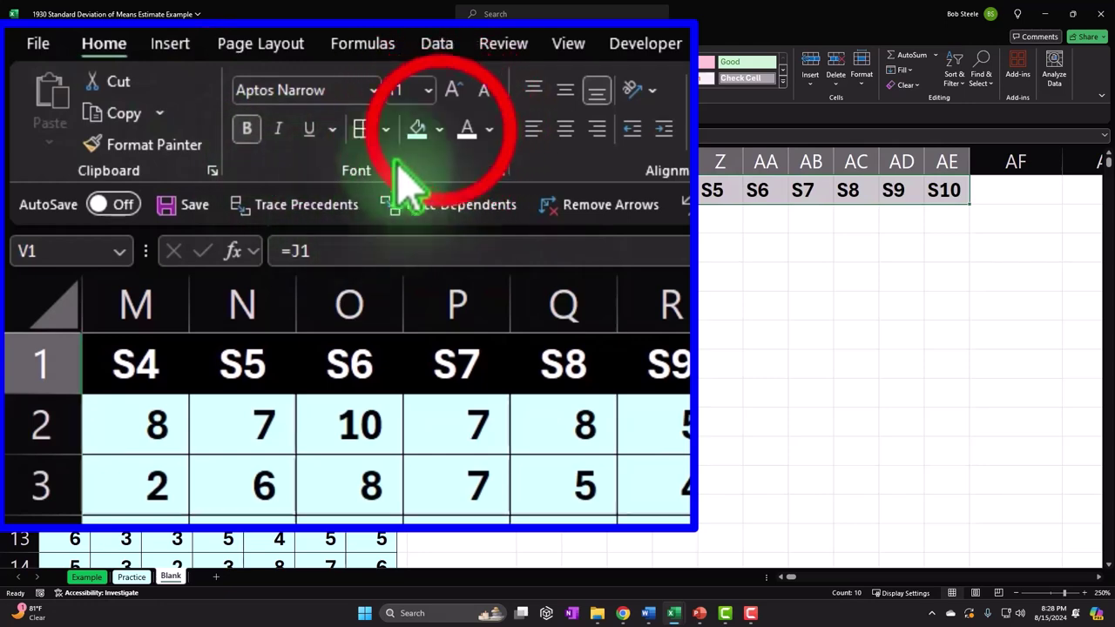
Give the S1 to S10 headers in V1:AE1 a black fill and white centred text.
{"action": "left_click", "coordinate": [440, 130]}
{"action": "left_click", "coordinate": [438, 188]}
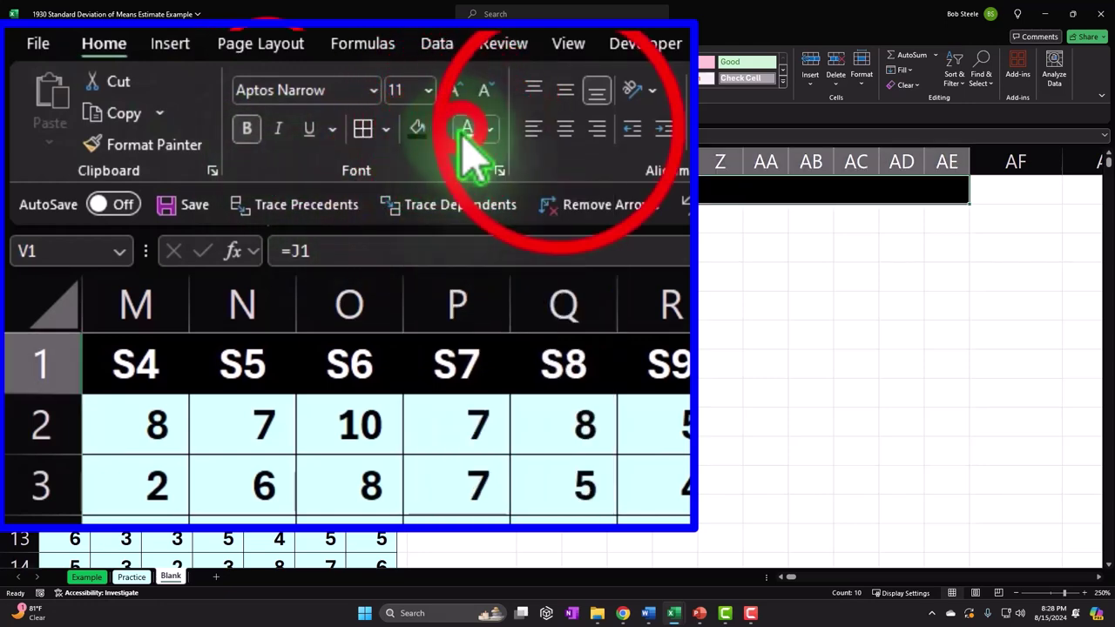
{"action": "left_click", "coordinate": [468, 130]}
{"action": "left_click", "coordinate": [565, 129]}
{"action": "left_click", "coordinate": [584, 247]}
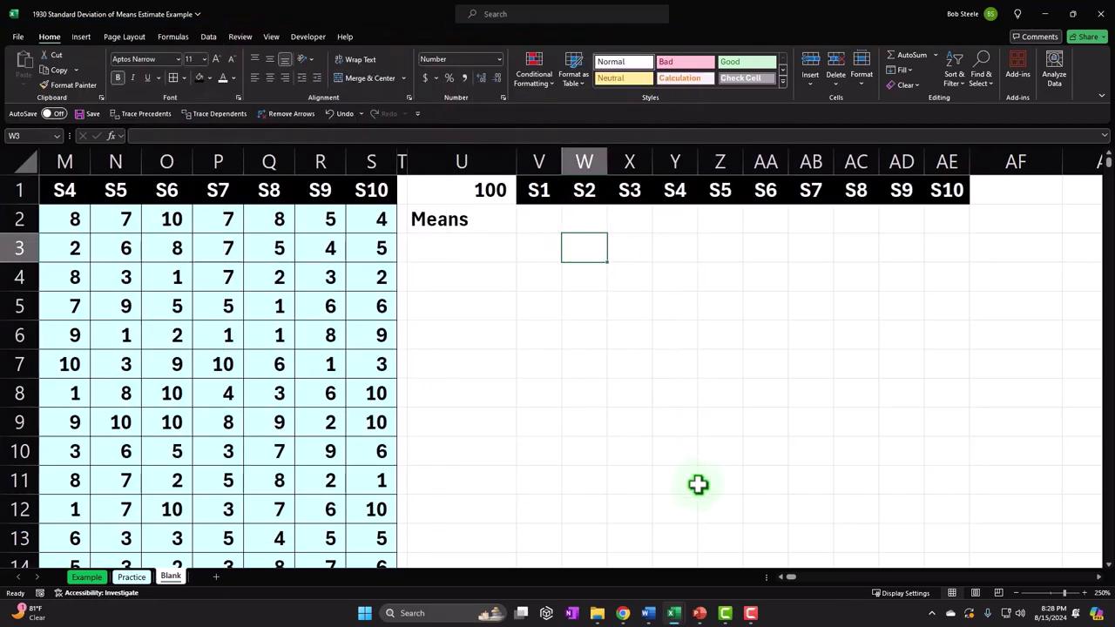
Examine on the Example sheet how the Means 100 table in U1:V11 links its sample labels and averages each sample.
{"action": "left_click", "coordinate": [91, 576]}
{"action": "left_click_drag", "start_coordinate": [934, 183], "coordinate": [970, 381]}
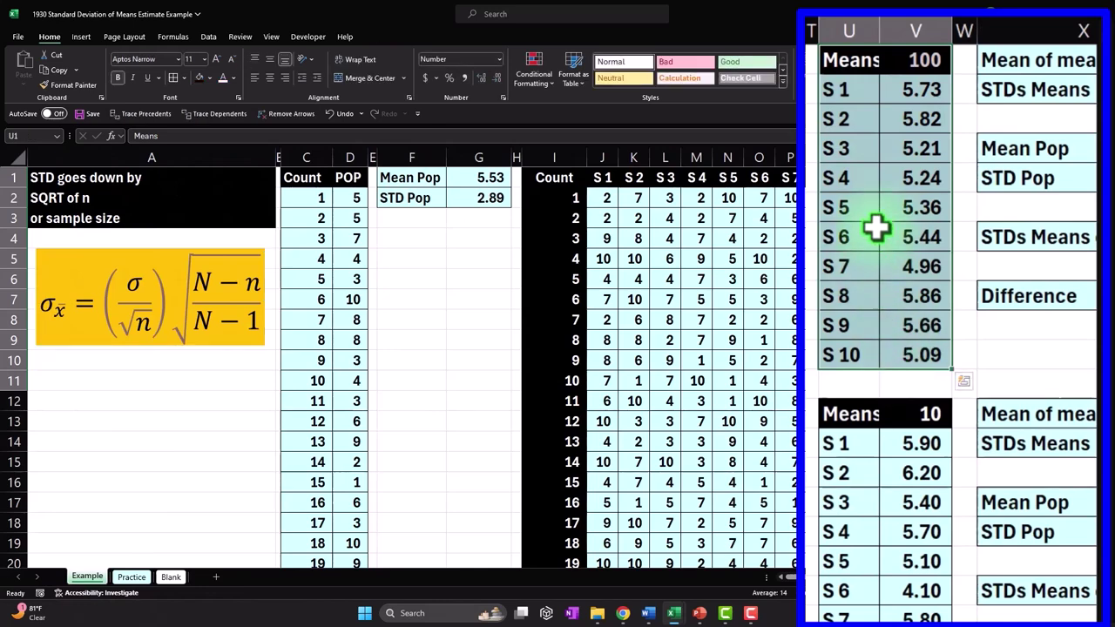
{"action": "left_click", "coordinate": [842, 94]}
{"action": "double_click", "coordinate": [843, 94]}
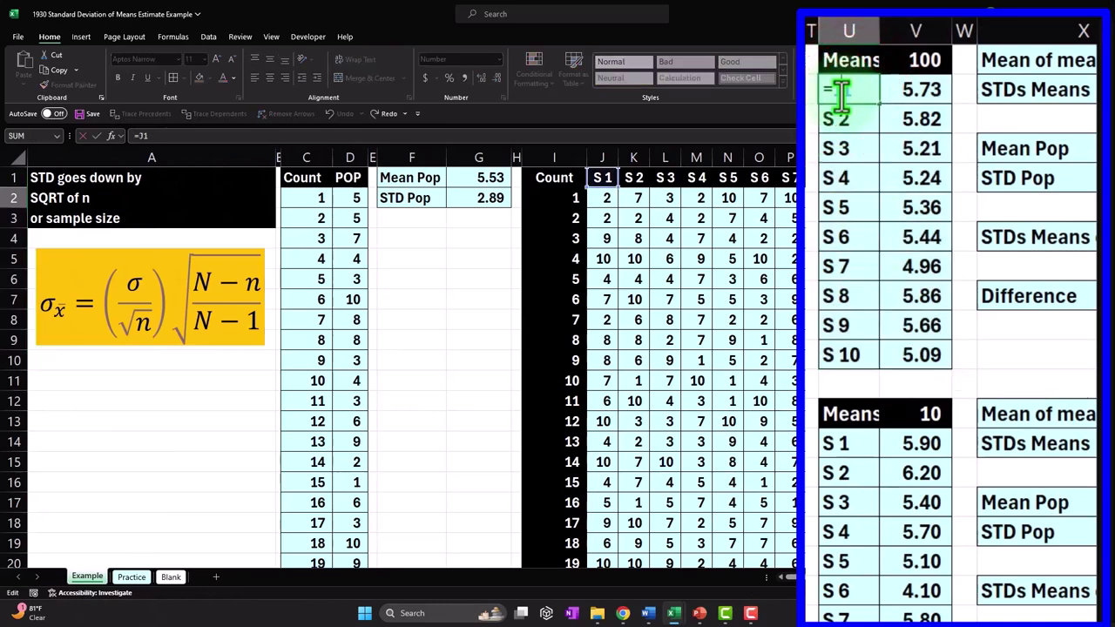
{"action": "left_click", "coordinate": [897, 94]}
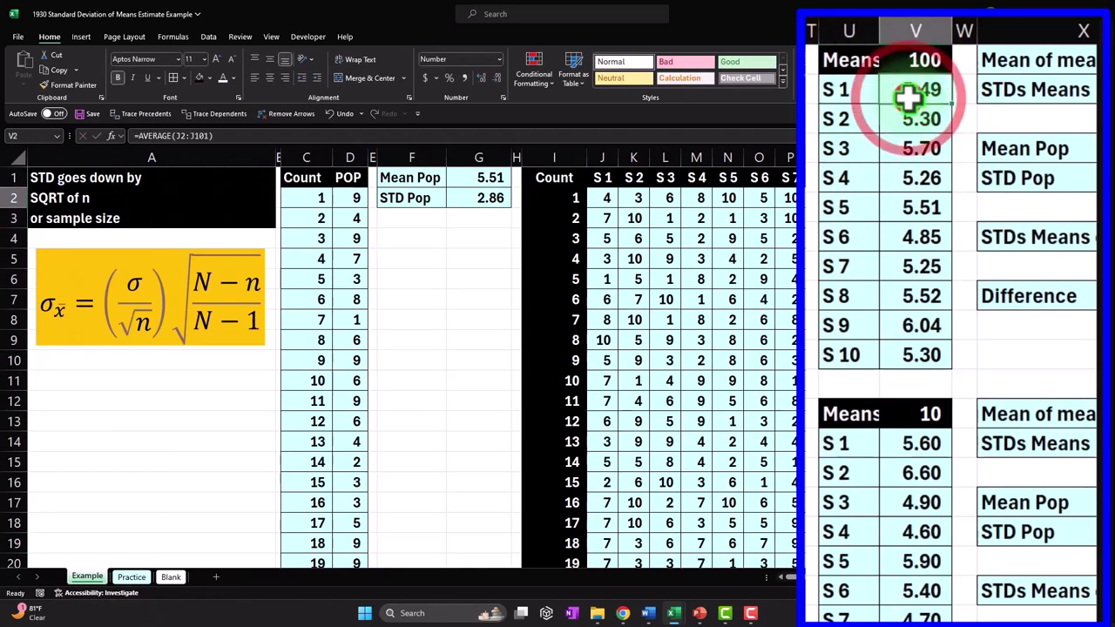
{"action": "double_click", "coordinate": [906, 94]}
{"action": "key", "text": "Return"}
{"action": "double_click", "coordinate": [919, 148]}
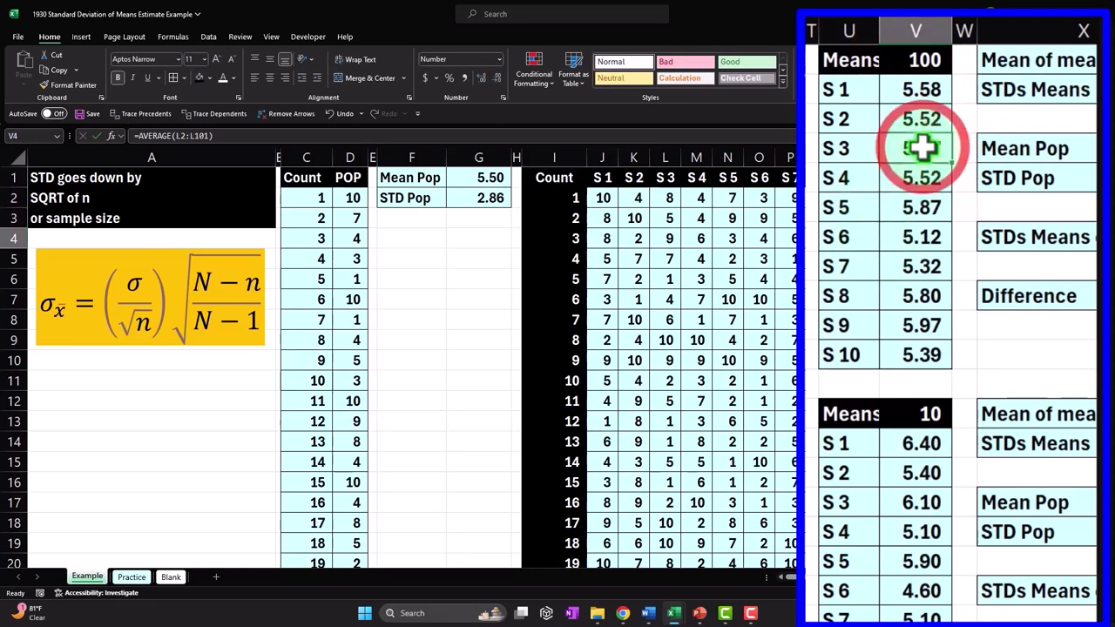
{"action": "left_click", "coordinate": [889, 150]}
{"action": "double_click", "coordinate": [899, 176]}
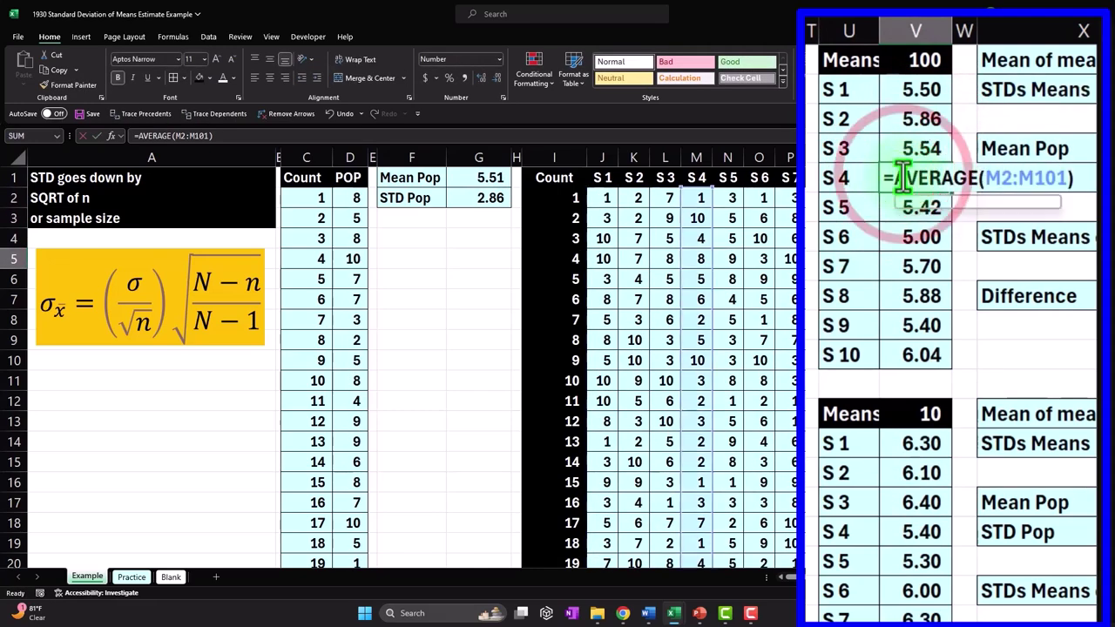
{"action": "key", "text": "Return"}
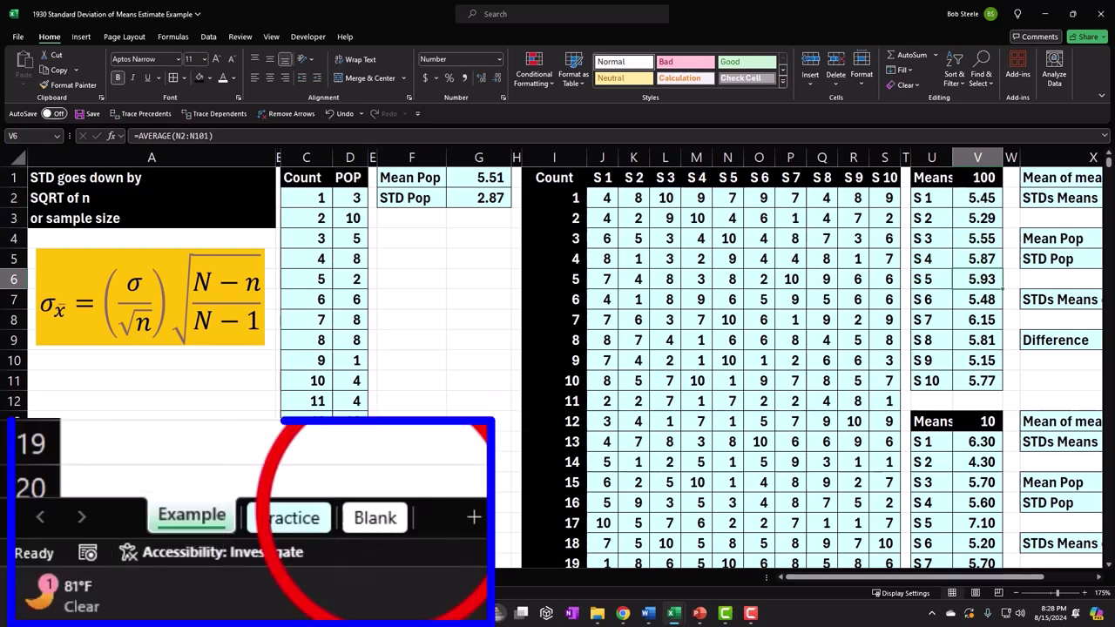
Return to the Blank sheet and extend the label in U2 to Means of S.
{"action": "left_click", "coordinate": [171, 577]}
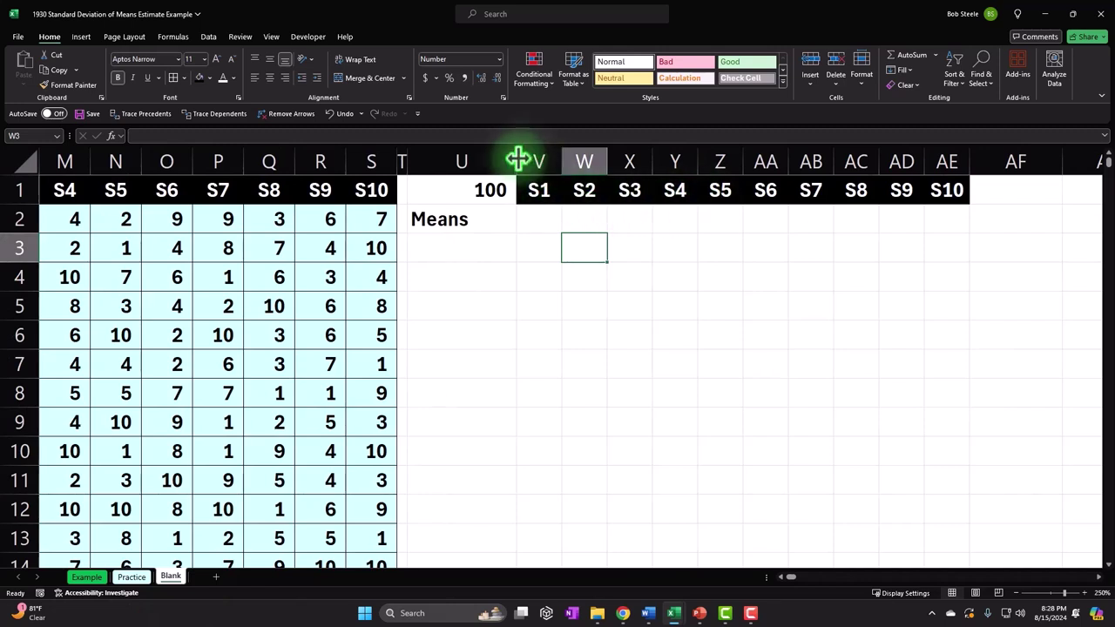
{"action": "left_click", "coordinate": [449, 218]}
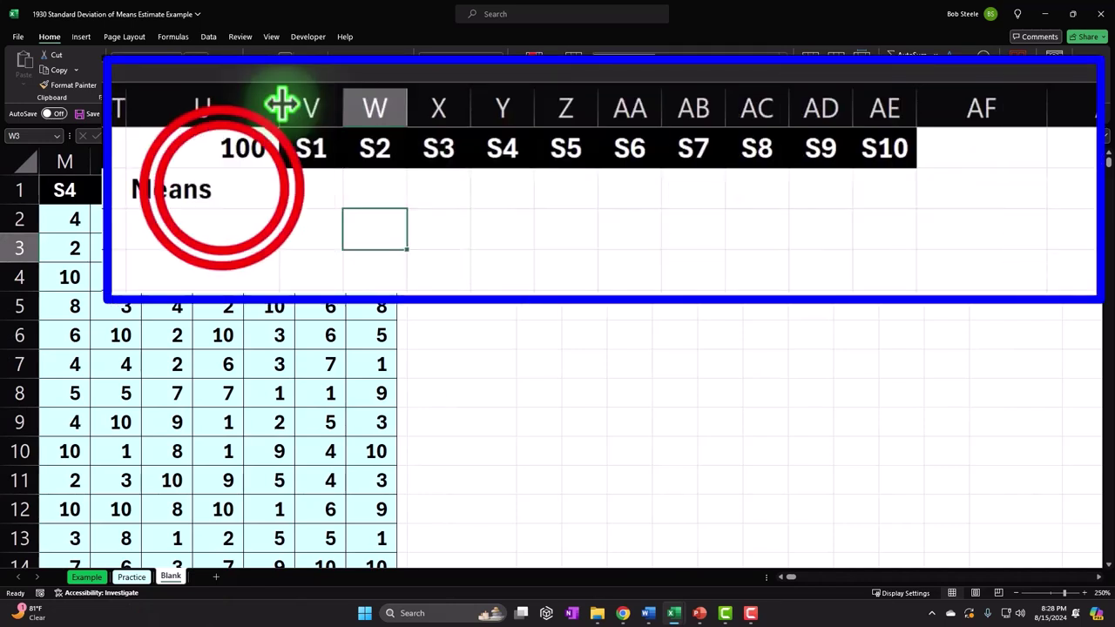
{"action": "double_click", "coordinate": [222, 190]}
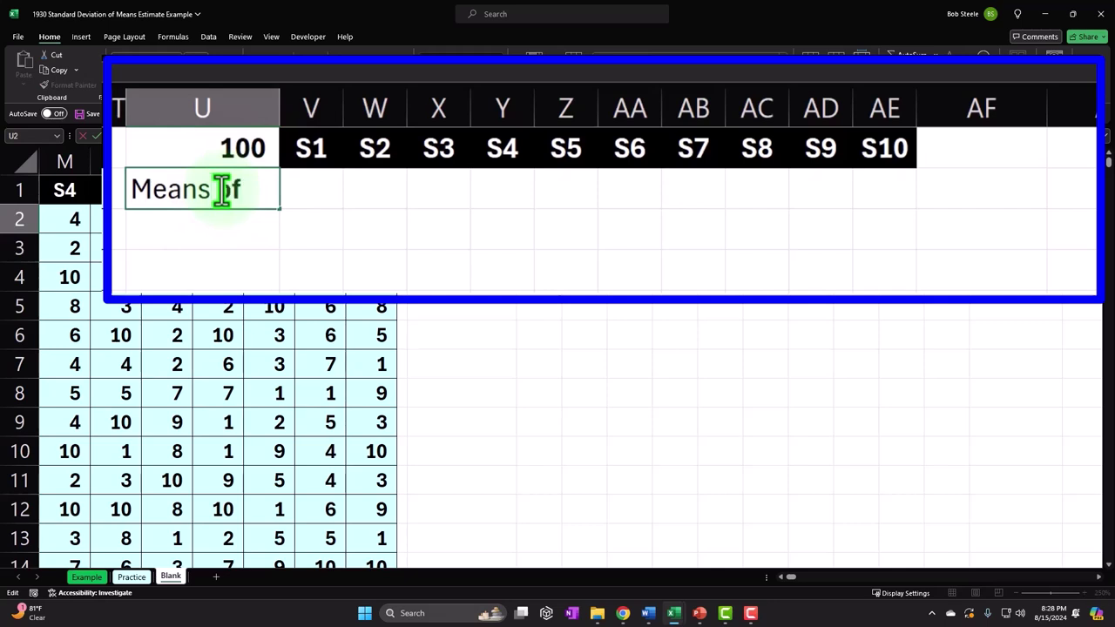
{"action": "key", "text": "Tab"}
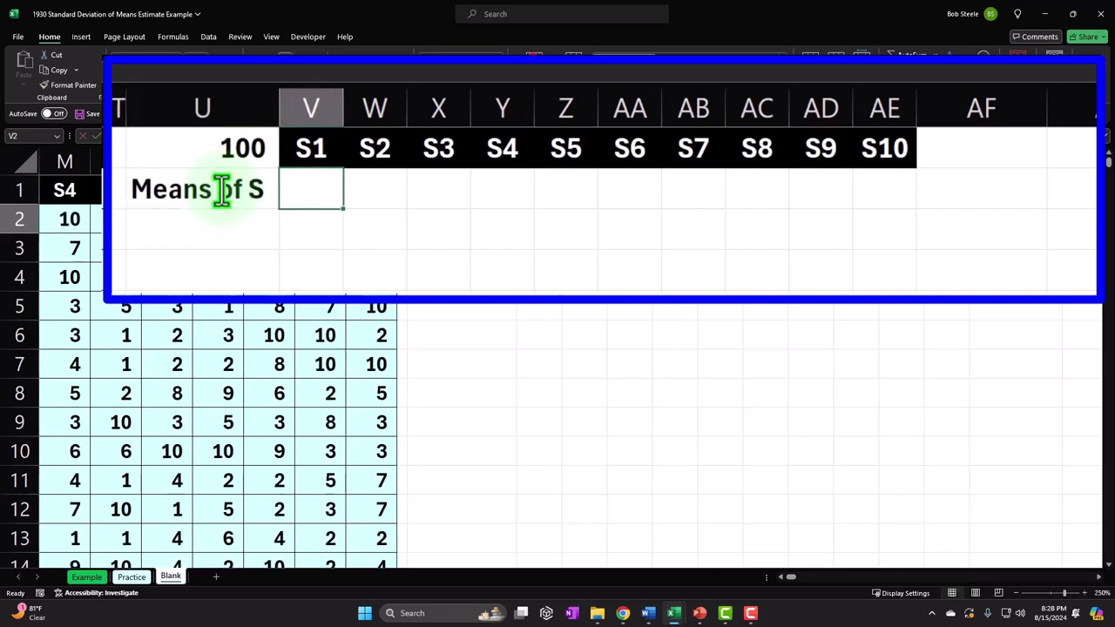
Enter =AVERAGE(J2:J101) in V2 to calculate the mean of sample S1.
{"action": "type", "text": "=avera"}
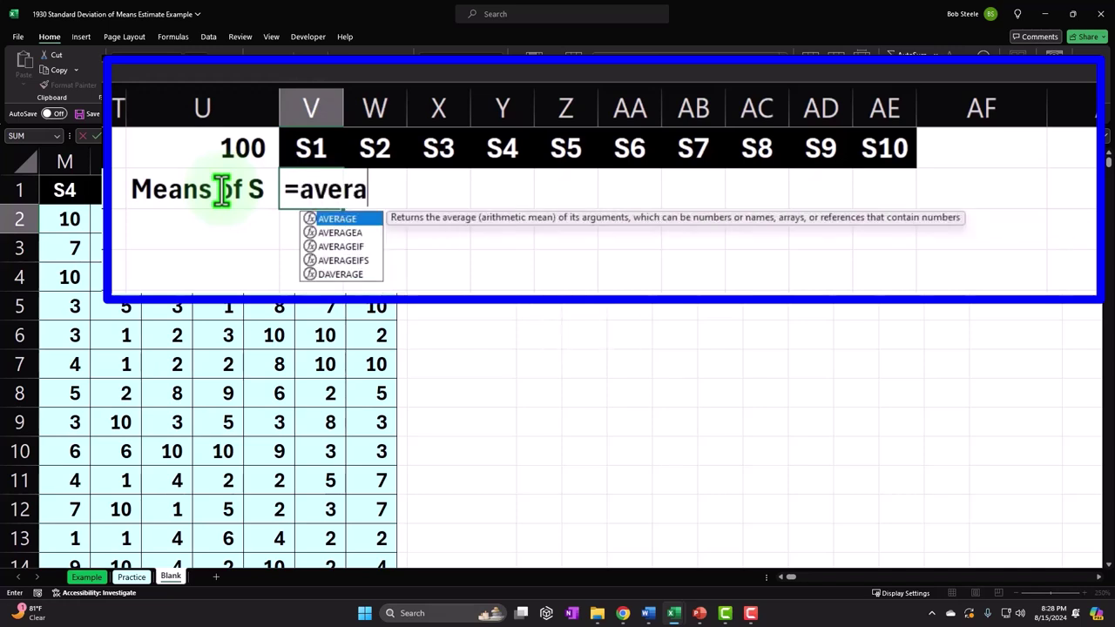
{"action": "key", "text": "Tab"}
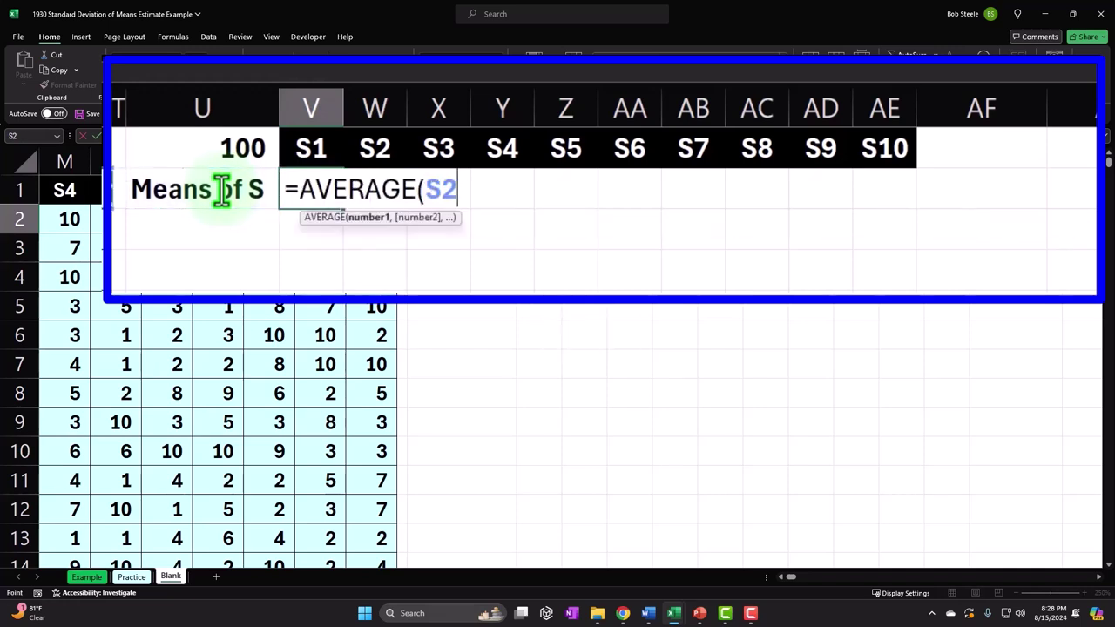
{"action": "key", "text": "Left"}
{"action": "key", "text": "Left"}
{"action": "key", "text": "Left"}
{"action": "key", "text": "Left"}
{"action": "key", "text": "Left"}
{"action": "key", "text": "Left"}
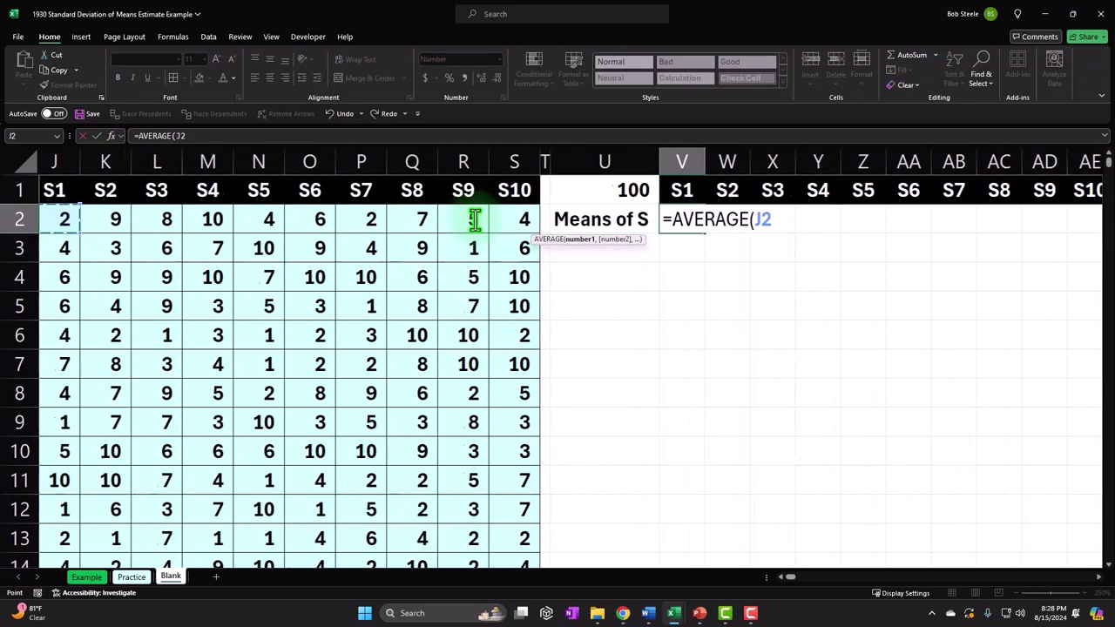
{"action": "key", "text": "Right"}
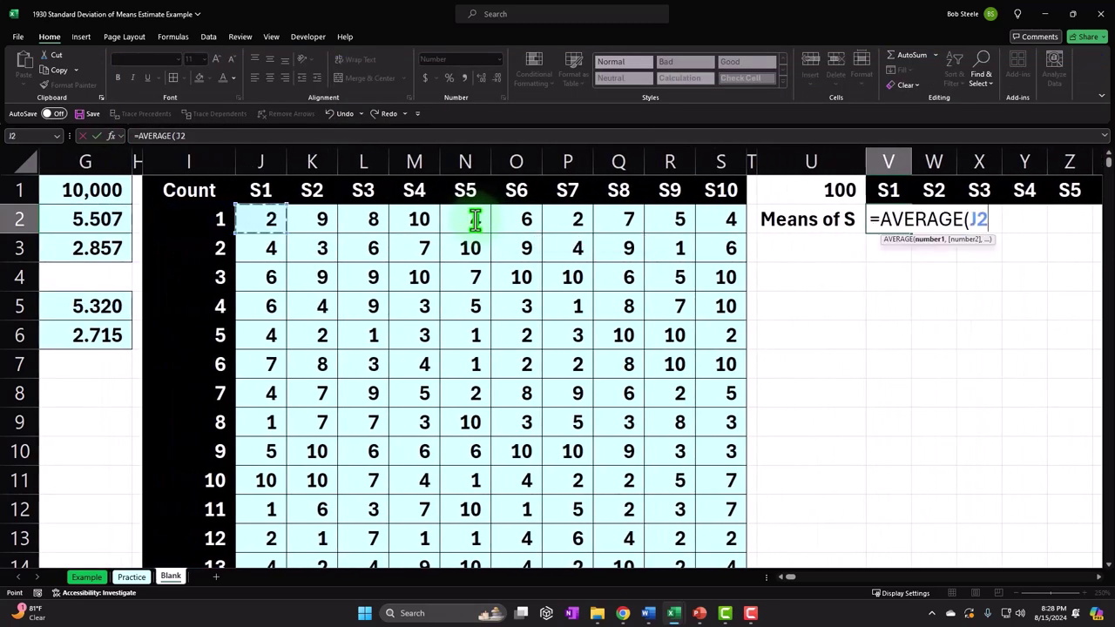
{"action": "key", "text": "ctrl+shift+Down"}
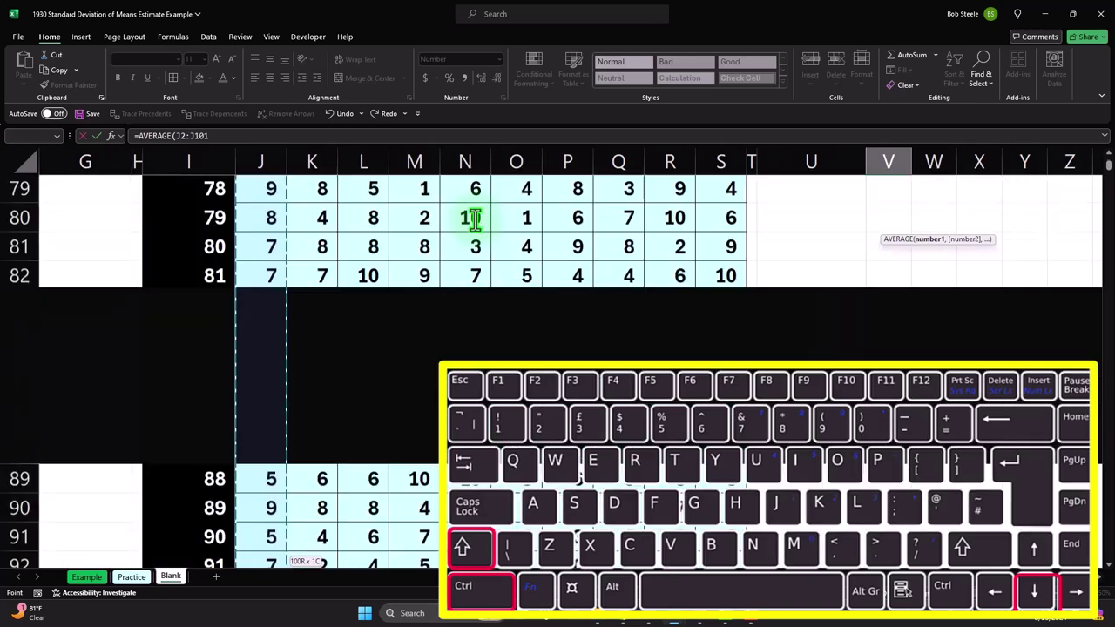
{"action": "key", "text": "ctrl+BackSpace"}
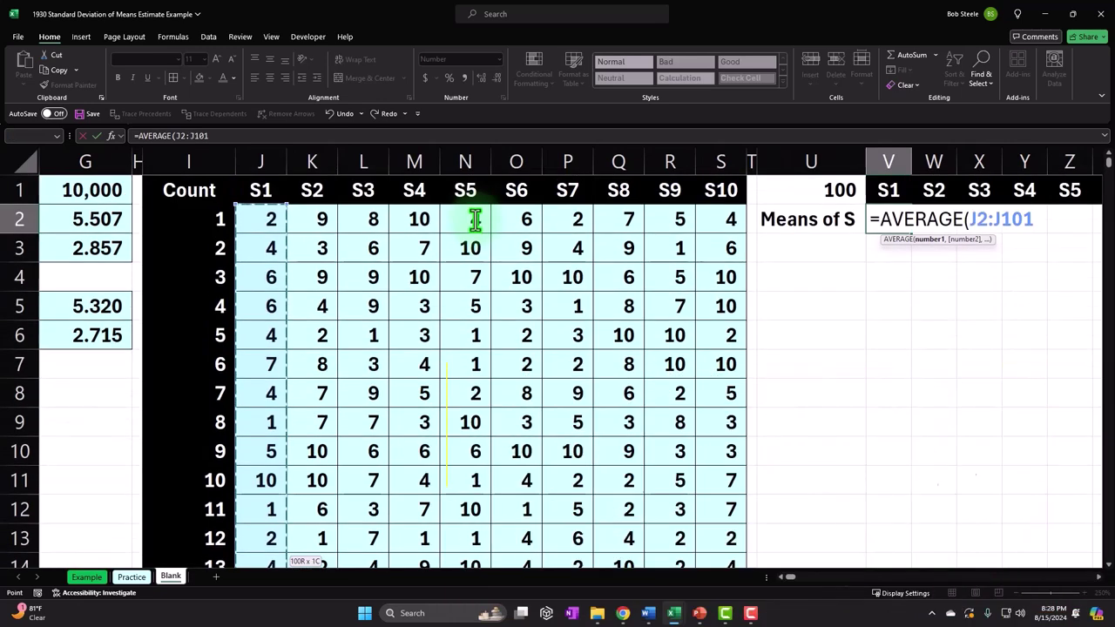
{"action": "key", "text": "Return"}
Show the S1 mean in V2 with two decimal places and widen columns V through AE equally to fit it.
{"action": "key", "text": "Left"}
{"action": "left_click", "coordinate": [890, 220]}
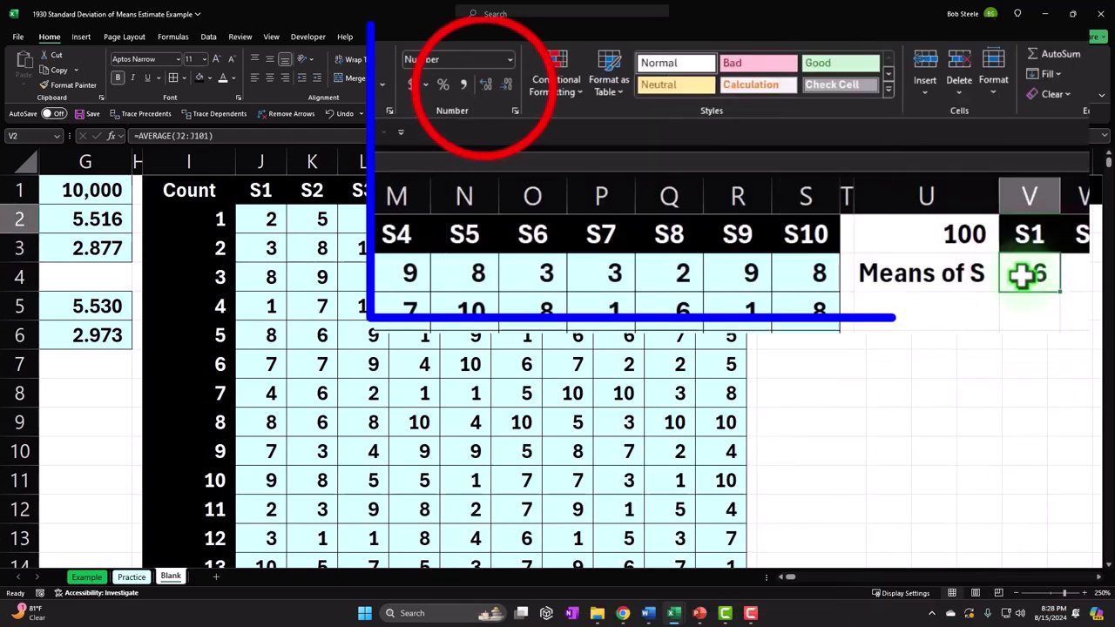
{"action": "left_click", "coordinate": [478, 77]}
{"action": "left_click_drag", "start_coordinate": [888, 161], "coordinate": [967, 178]}
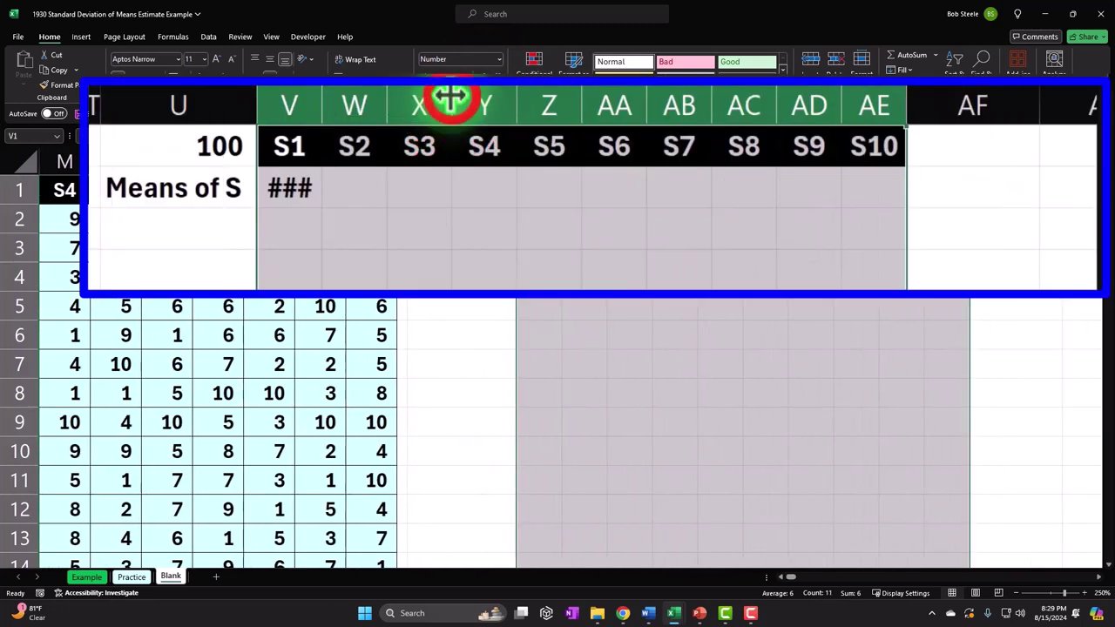
{"action": "double_click", "coordinate": [468, 98]}
{"action": "left_click", "coordinate": [396, 216]}
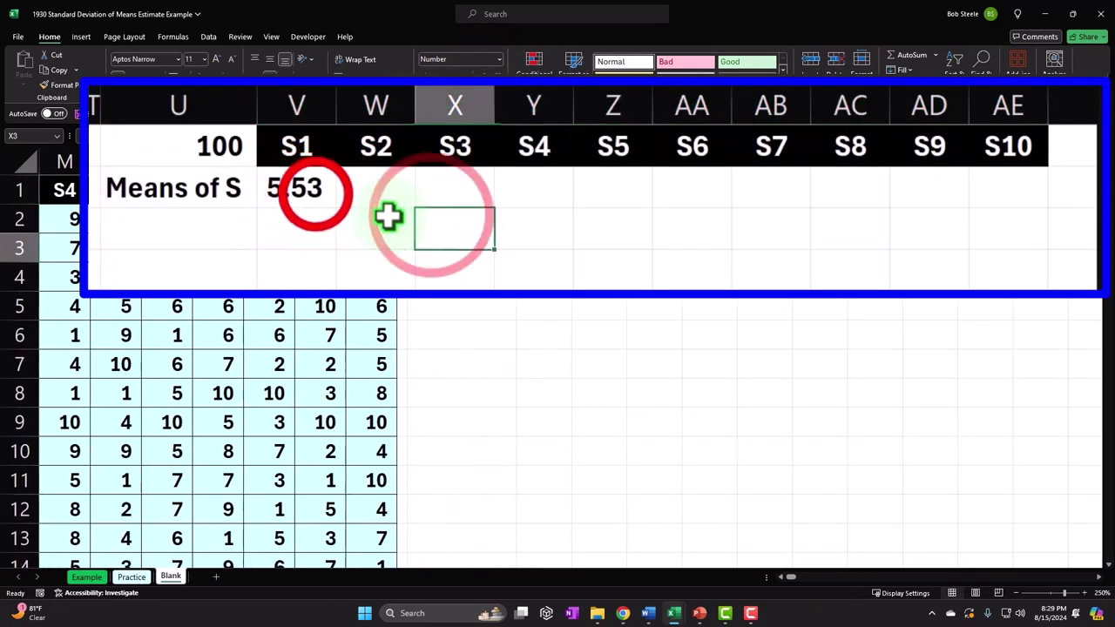
Copy the average formula from V2 across to AE2 and check the copied formulas in X2 and AD2.
{"action": "left_click", "coordinate": [311, 194]}
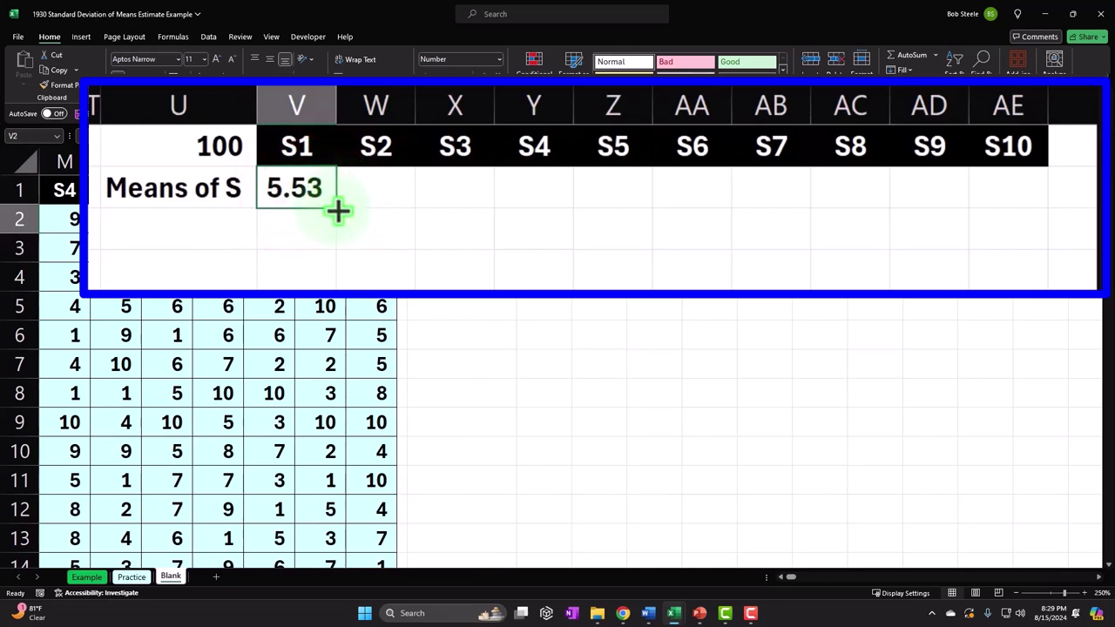
{"action": "left_click_drag", "start_coordinate": [337, 210], "coordinate": [1025, 210]}
{"action": "double_click", "coordinate": [431, 186]}
{"action": "key", "text": "Return"}
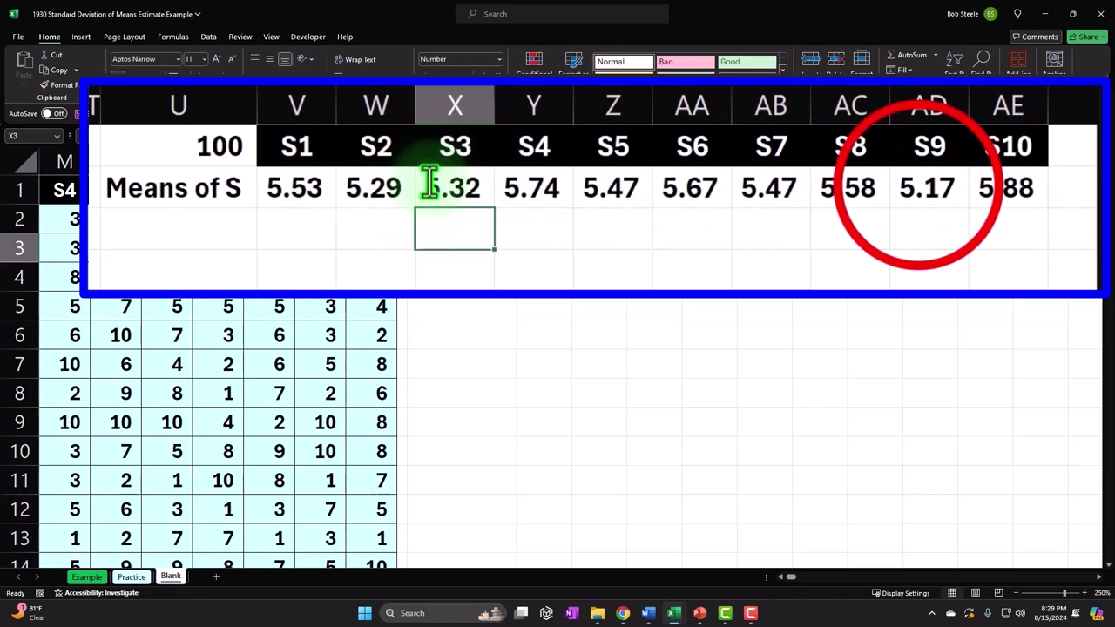
{"action": "double_click", "coordinate": [921, 186]}
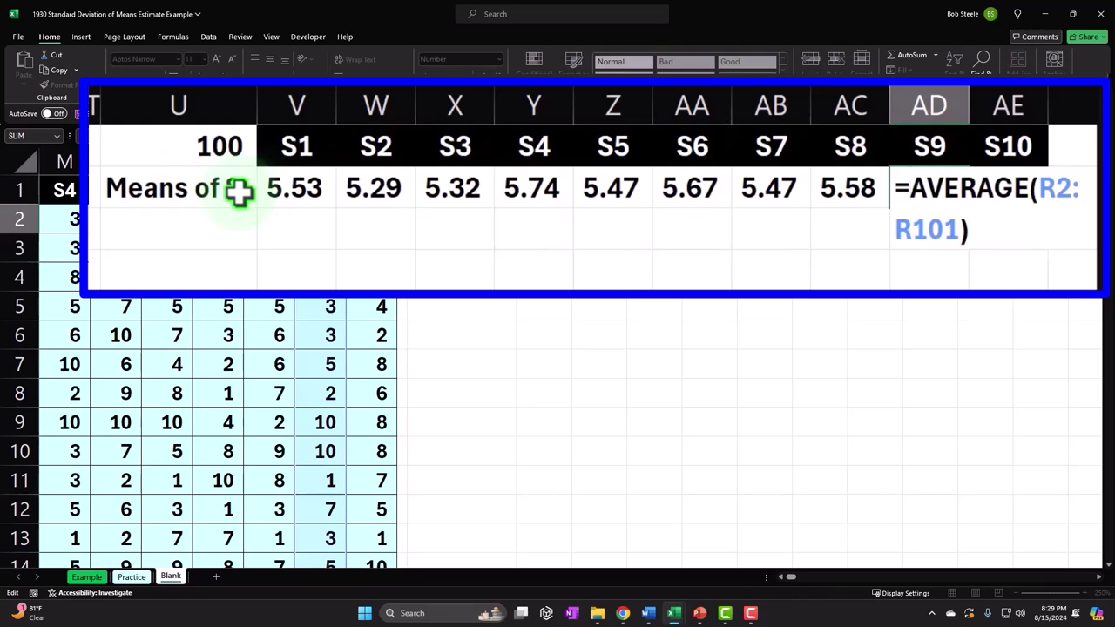
{"action": "key", "text": "Return"}
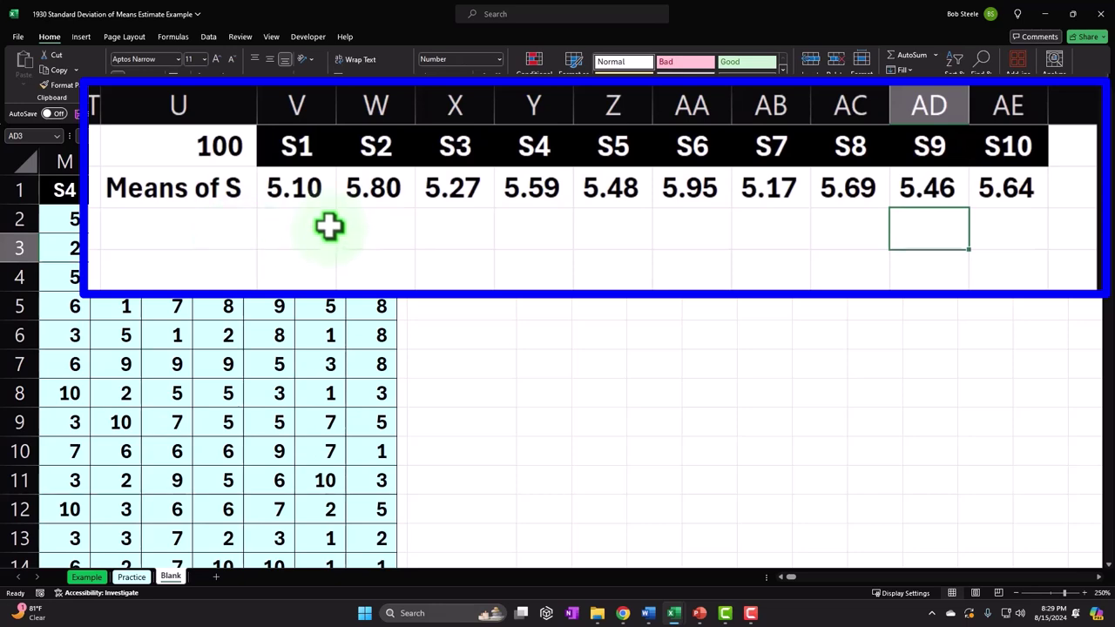
Enter the label Xbar Mean of mean in AF1, beside the S10 header.
{"action": "key", "text": "Right"}
{"action": "key", "text": "Right"}
{"action": "key", "text": "Up"}
{"action": "key", "text": "Up"}
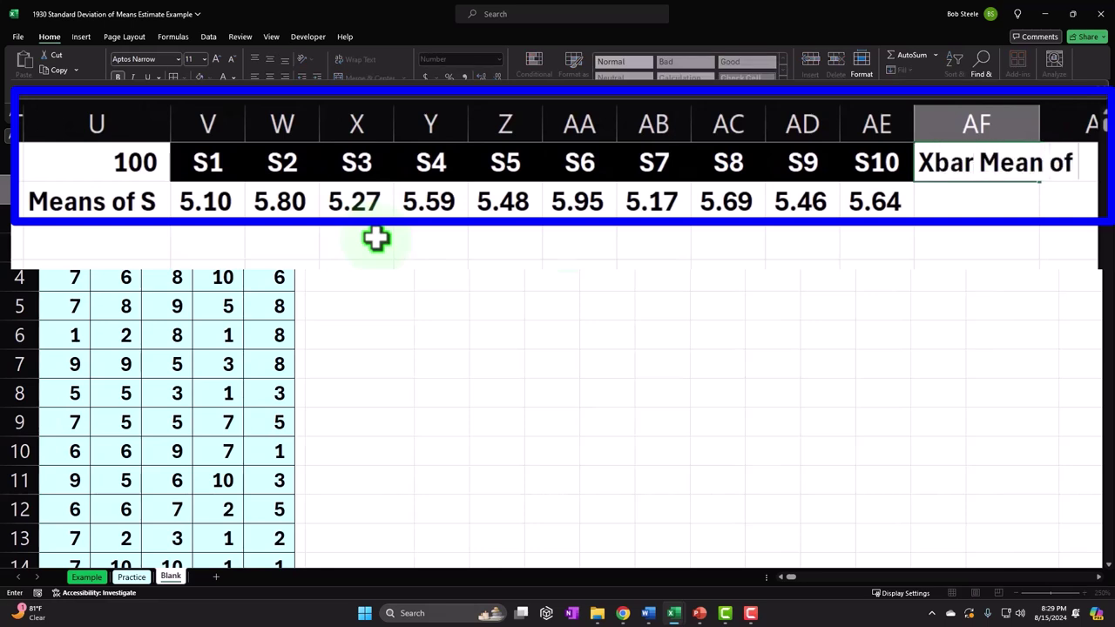
{"action": "key", "text": "Return"}
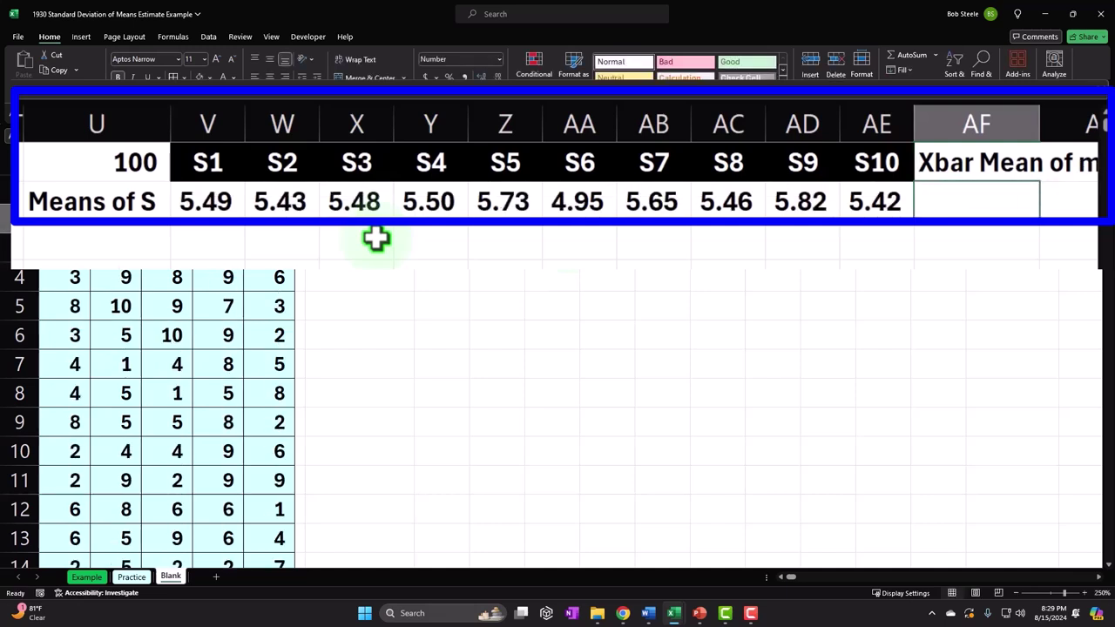
Move the sample headers and means in U1:AE2 down one row to U2:AE3.
{"action": "left_click_drag", "start_coordinate": [99, 213], "coordinate": [828, 201]}
{"action": "left_click_drag", "start_coordinate": [135, 159], "coordinate": [846, 212]}
{"action": "left_click_drag", "start_coordinate": [164, 225], "coordinate": [162, 242]}
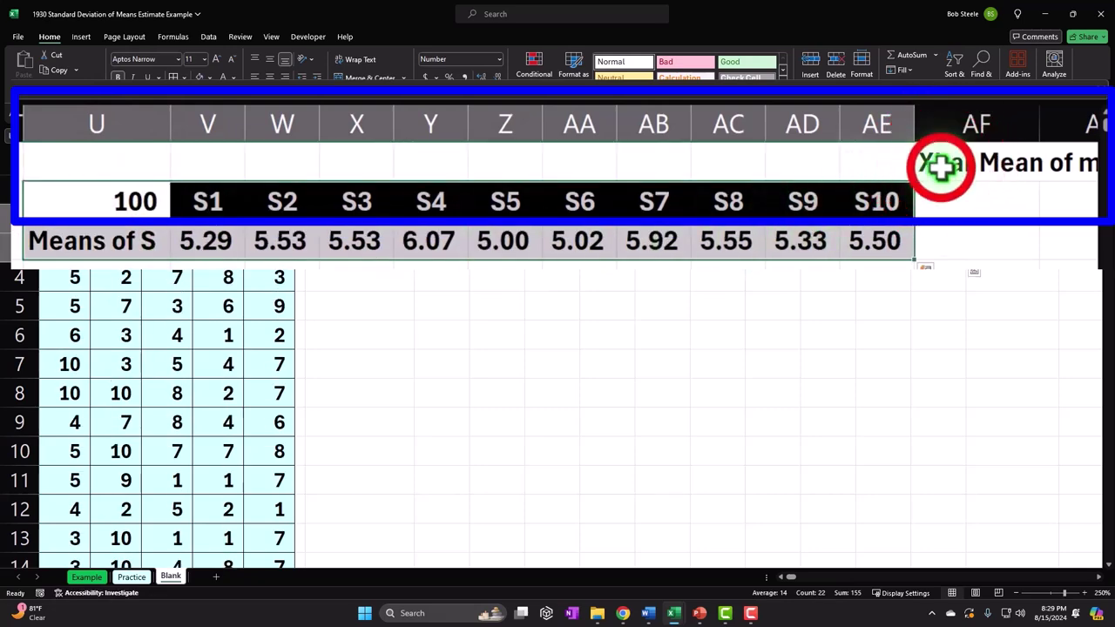
Split the mean label over two cells, with Xbar Mean in AF1 and of means in AF2.
{"action": "left_click", "coordinate": [988, 192]}
{"action": "scroll", "coordinate": [999, 186], "scroll_direction": "right", "scroll_amount": 3}
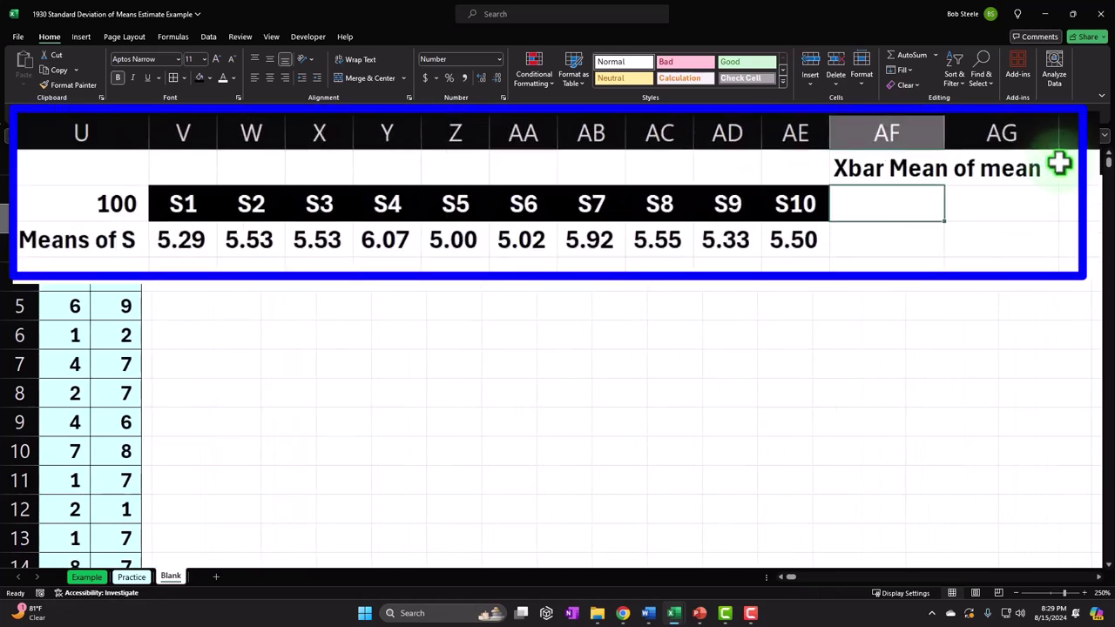
{"action": "type", "text": "of means"}
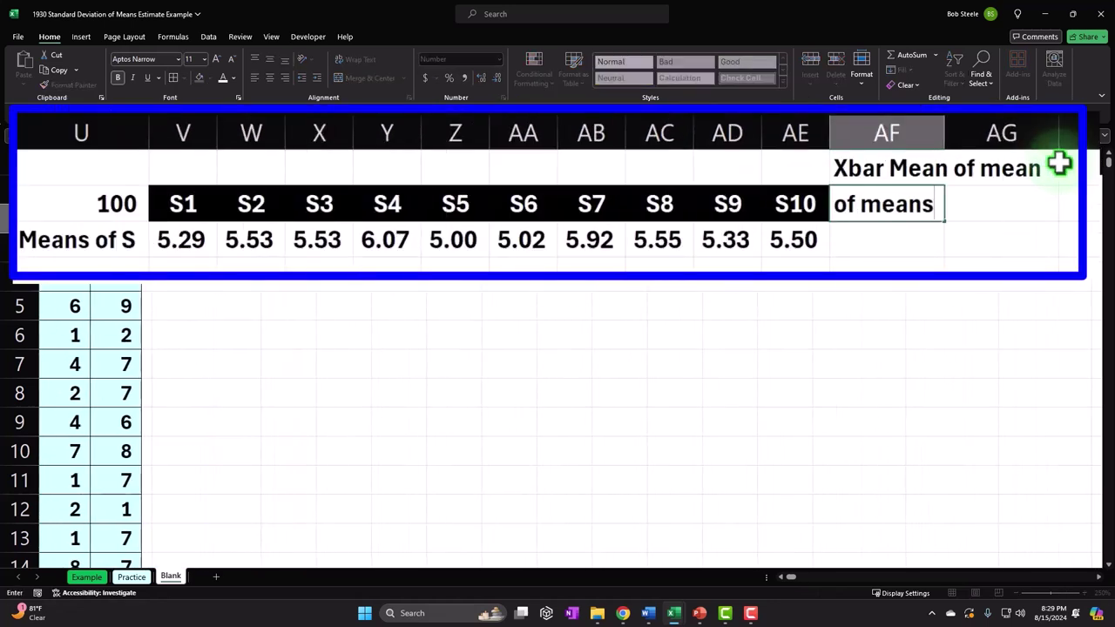
{"action": "key", "text": "Return"}
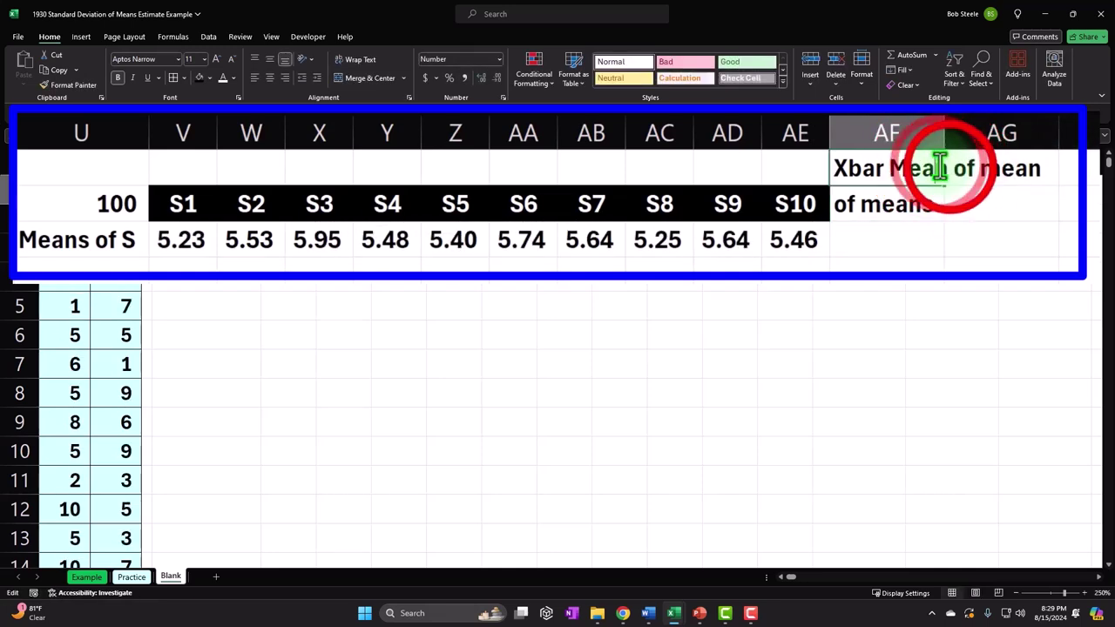
{"action": "double_click", "coordinate": [949, 169]}
{"action": "left_click_drag", "start_coordinate": [949, 168], "coordinate": [1035, 162]}
{"action": "key", "text": "Delete"}
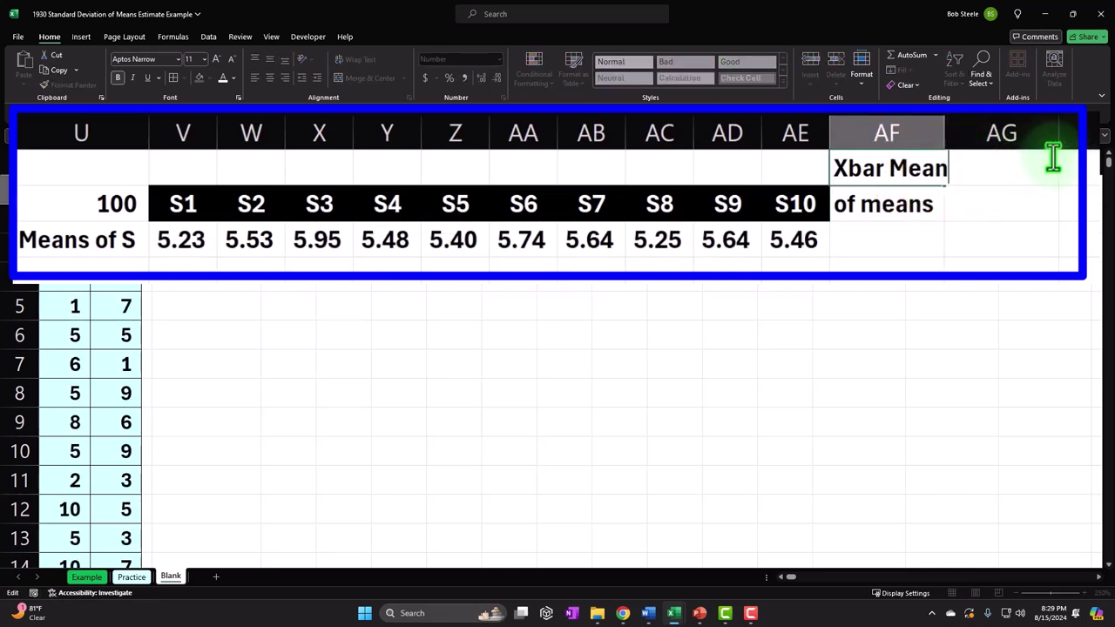
{"action": "key", "text": "Return"}
Give the header block V1:AF2 a black fill and white text, and widen column AF to fit its label.
{"action": "left_click_drag", "start_coordinate": [163, 174], "coordinate": [819, 212]}
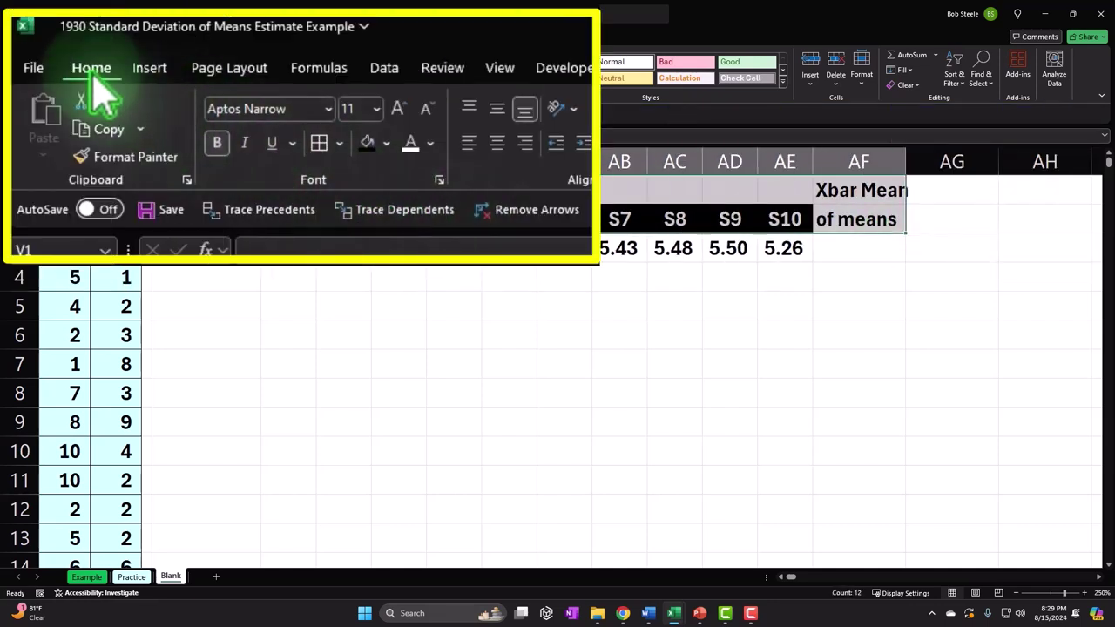
{"action": "left_click", "coordinate": [318, 143]}
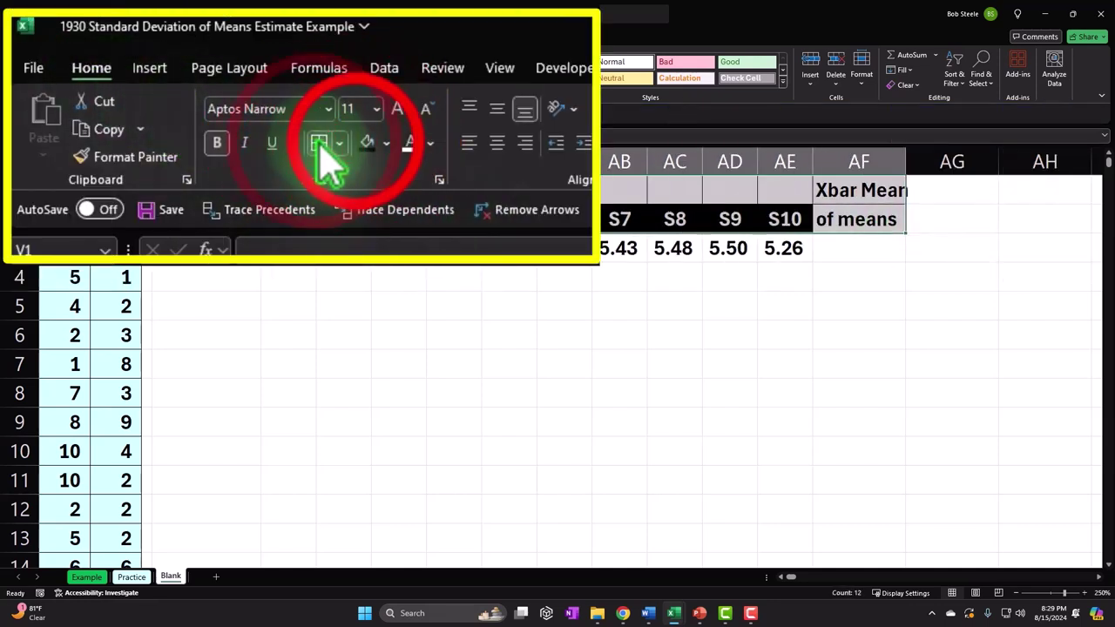
{"action": "left_click", "coordinate": [366, 144]}
{"action": "left_click", "coordinate": [406, 145]}
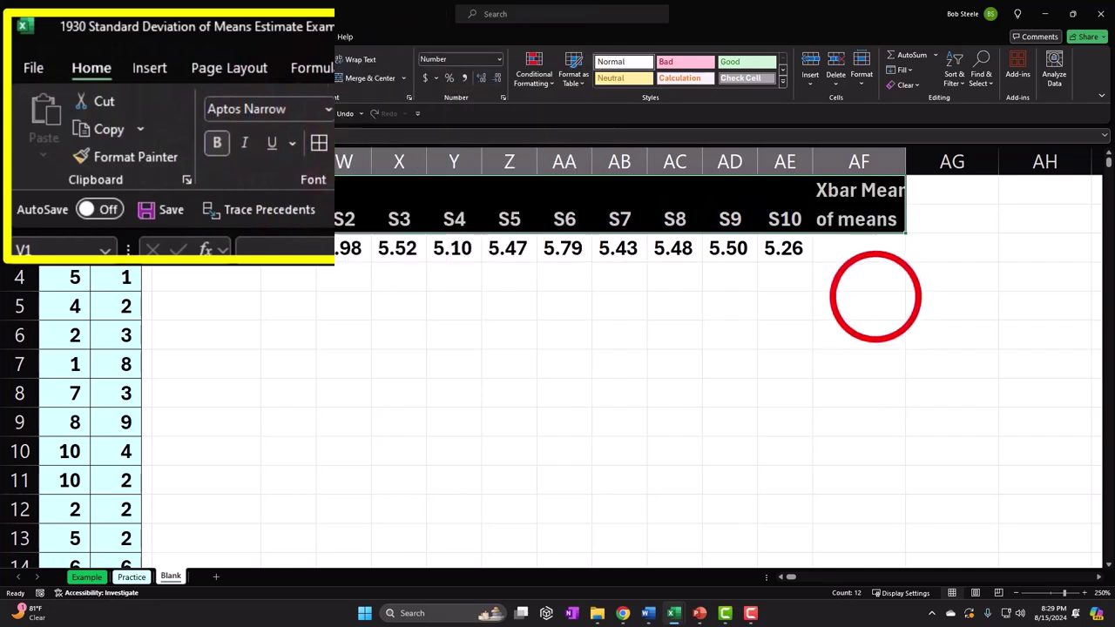
{"action": "left_click", "coordinate": [853, 303]}
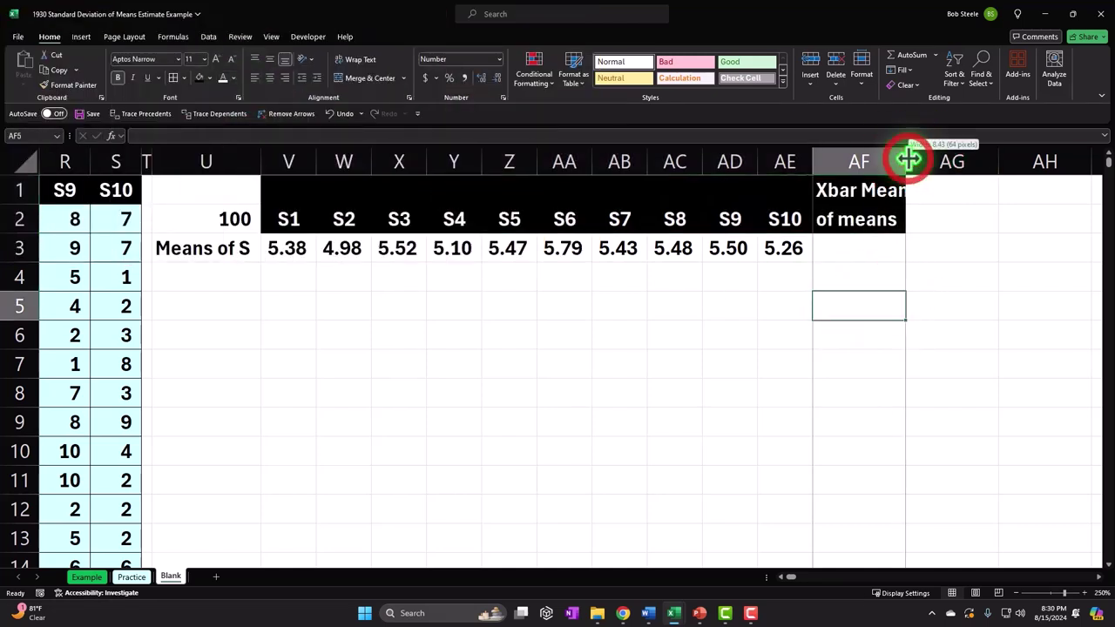
{"action": "left_click", "coordinate": [854, 248]}
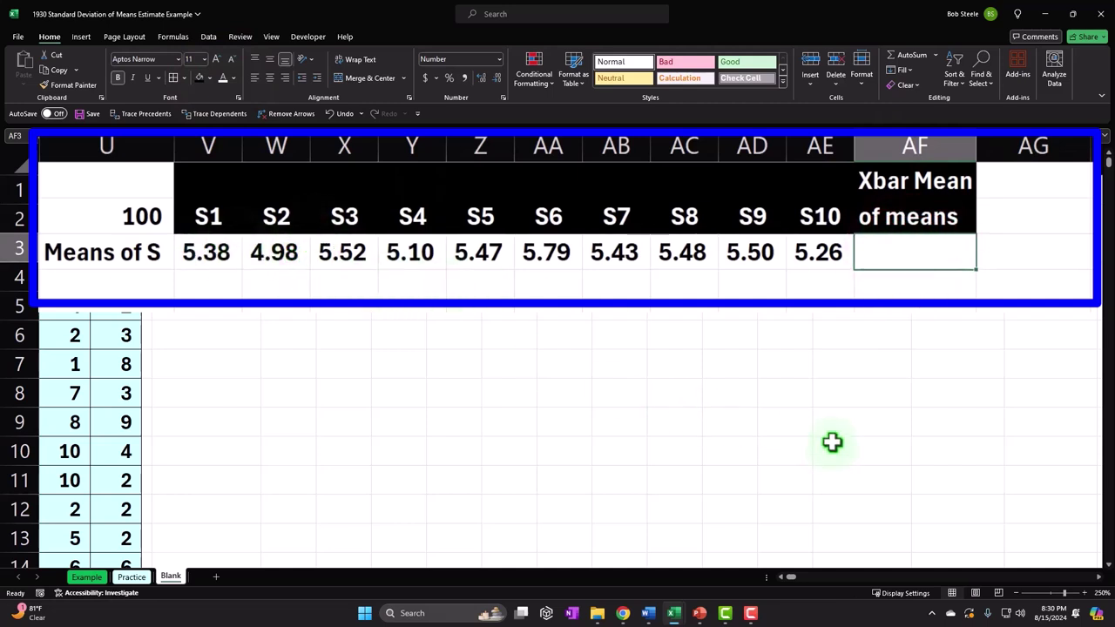
Calculate the mean of the ten sample means in AF3 with AVERAGE over V3:AE3.
{"action": "type", "text": "="}
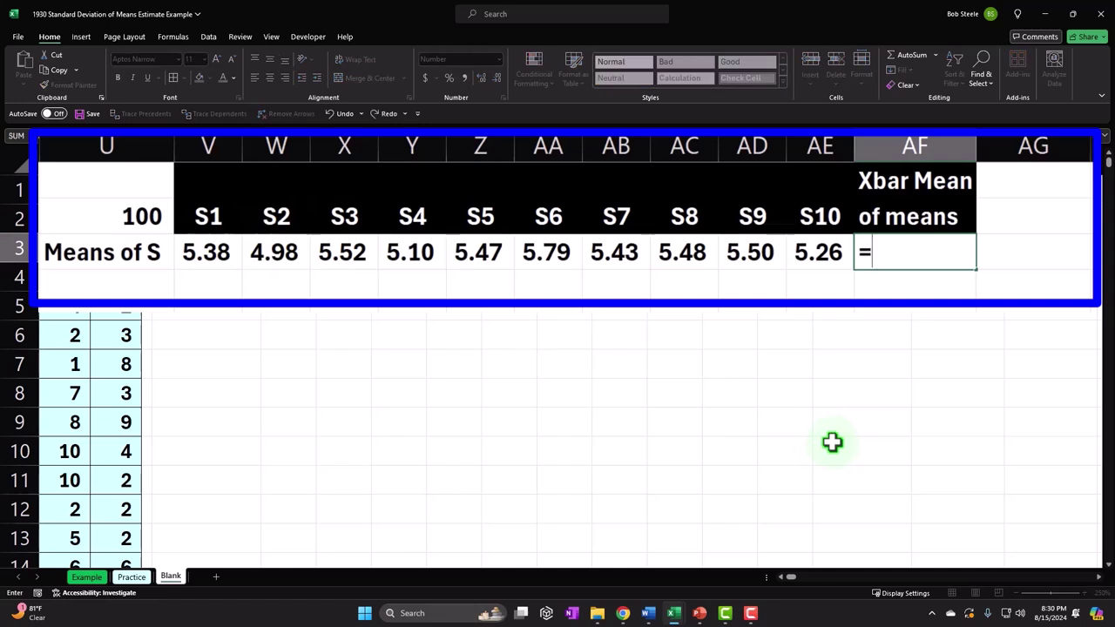
{"action": "type", "text": "aver"}
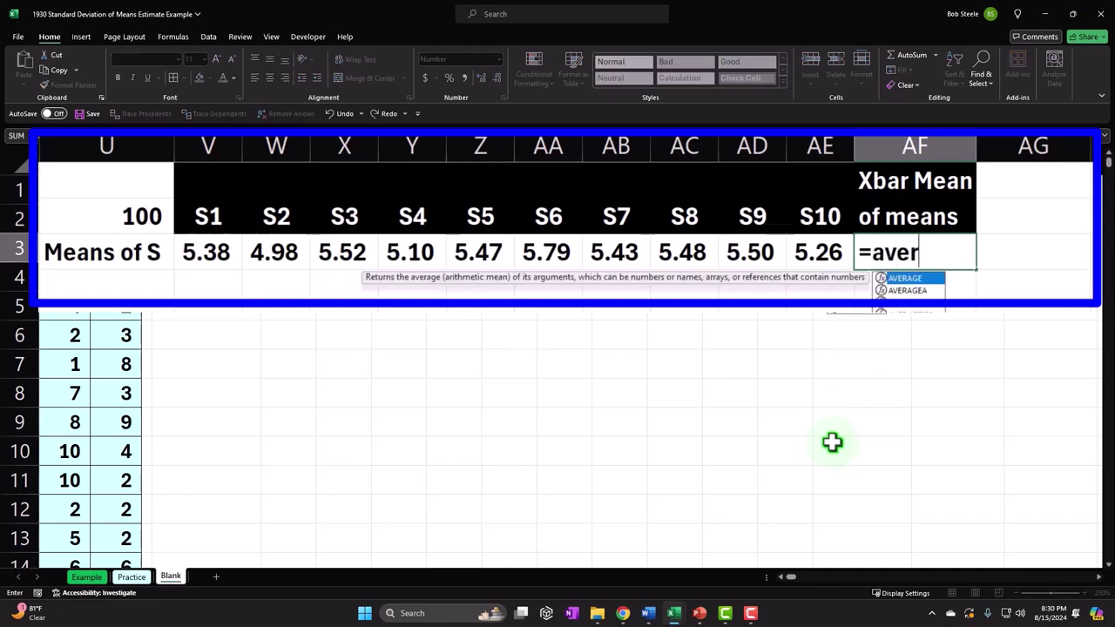
{"action": "key", "text": "Tab"}
{"action": "key", "text": "ctrl+shift+Left"}
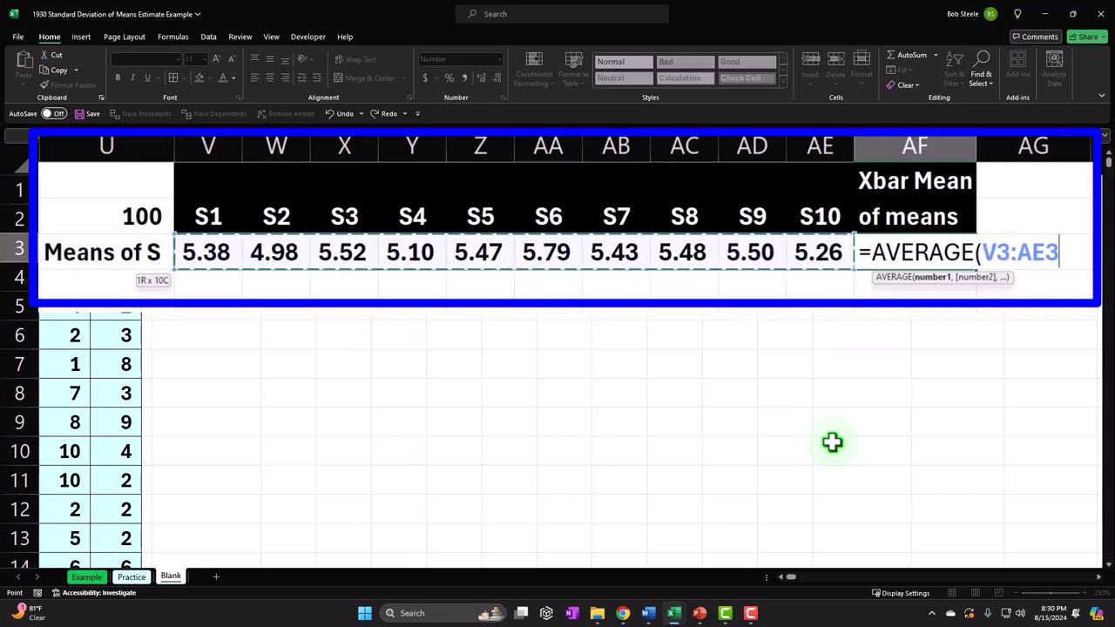
{"action": "key", "text": "Return"}
Extend the black fill and white text to U1:U2, and format AF3 with two decimals.
{"action": "left_click", "coordinate": [239, 212]}
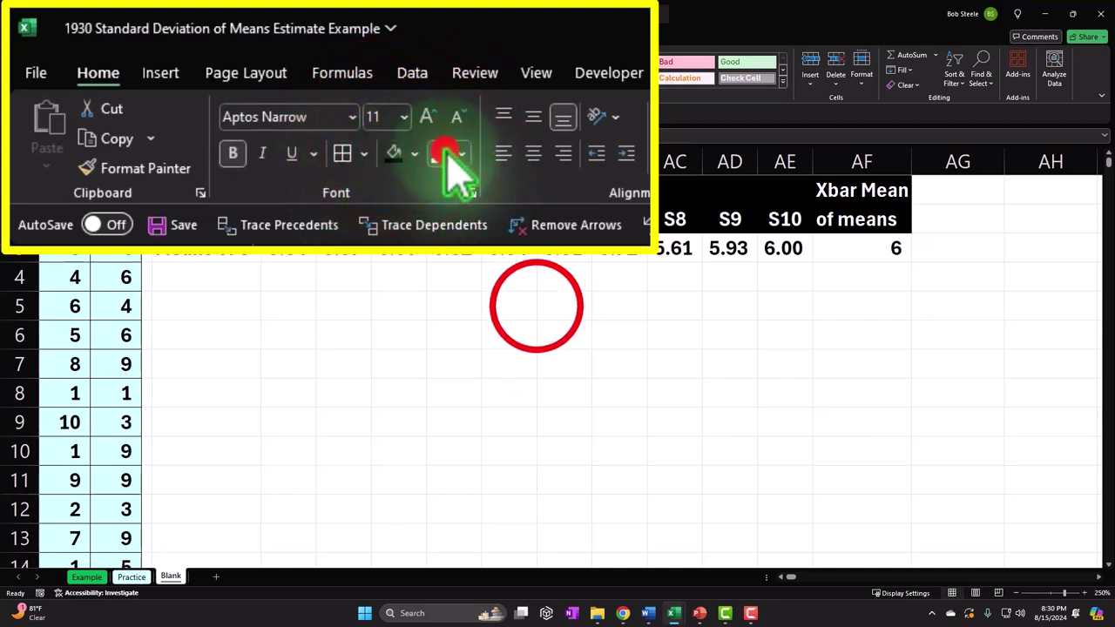
{"action": "left_click", "coordinate": [866, 248]}
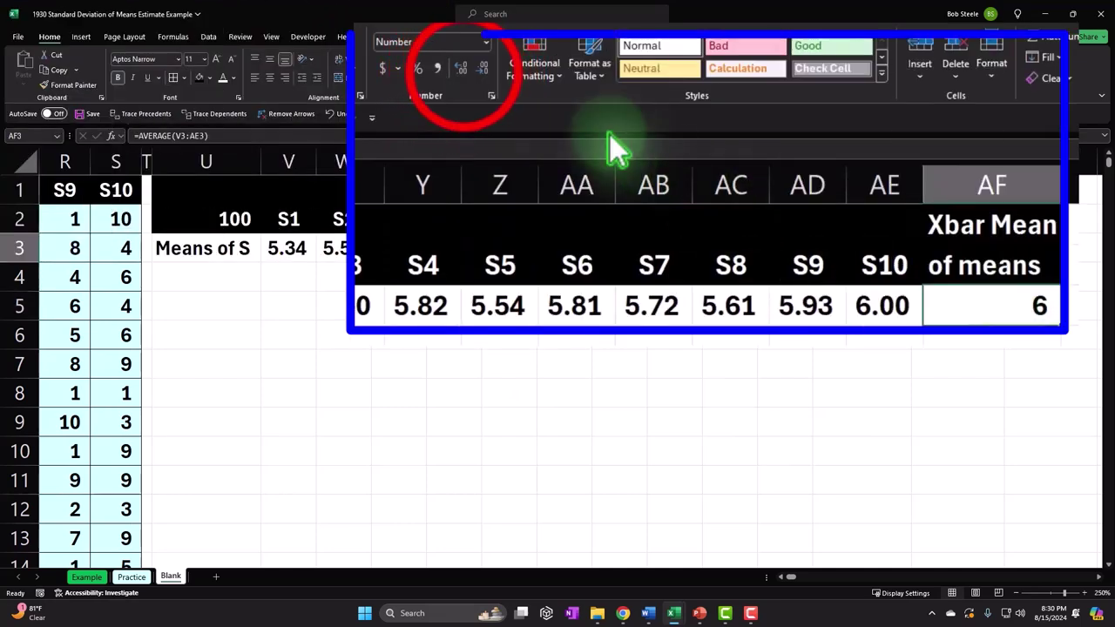
{"action": "left_click", "coordinate": [461, 69]}
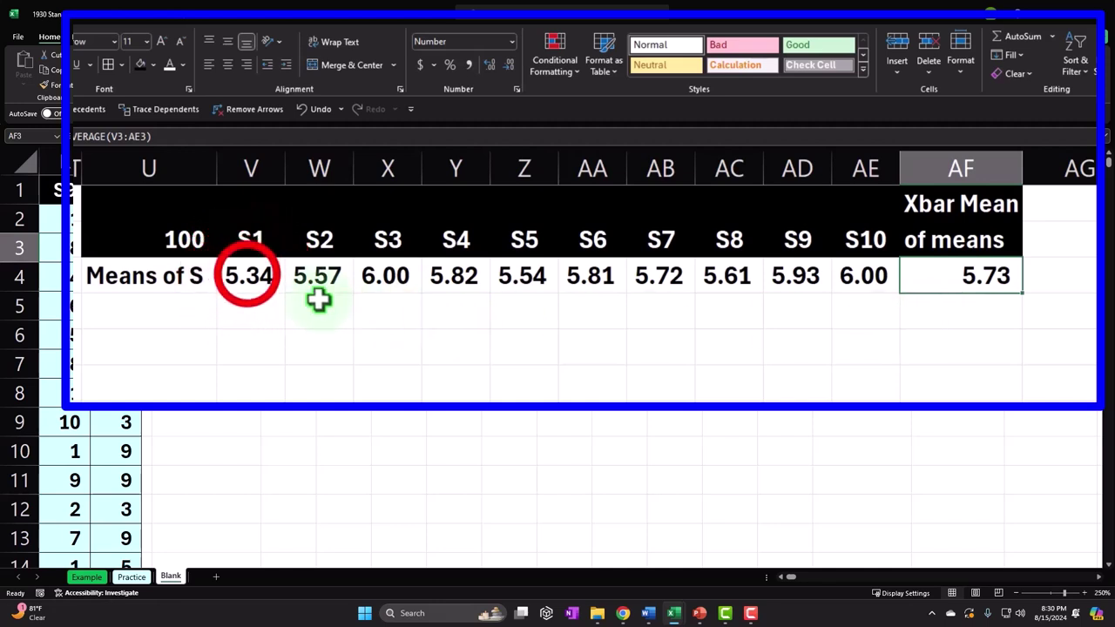
Examine the AVERAGE formulas behind the sample means in V3:AE3 and the mean of means in AF3.
{"action": "left_click", "coordinate": [249, 275]}
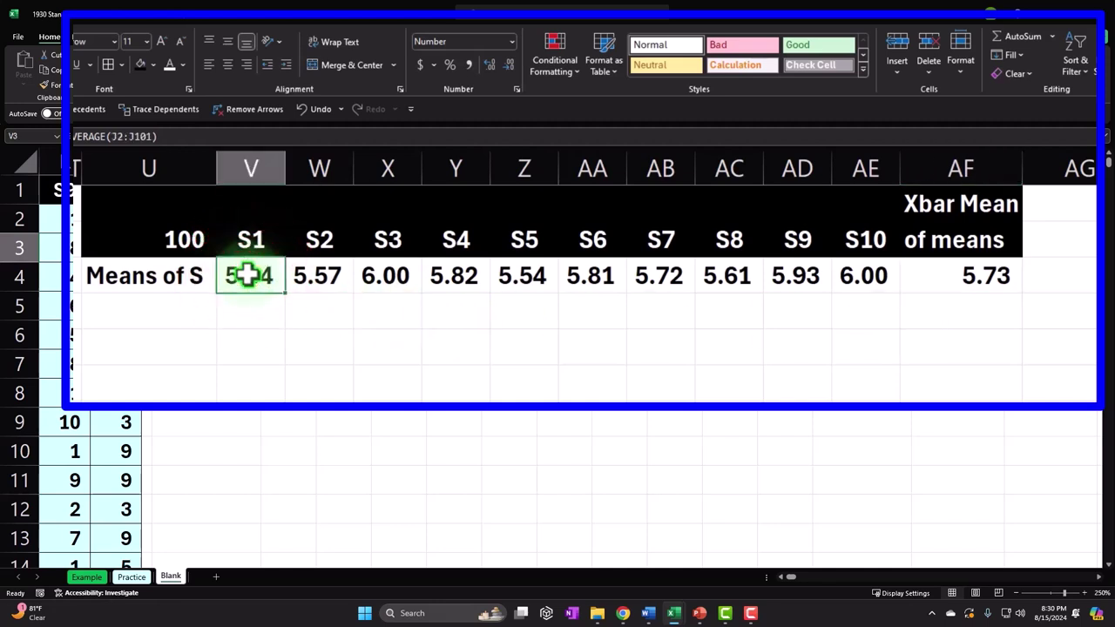
{"action": "key", "text": "Right"}
{"action": "key", "text": "Right"}
{"action": "key", "text": "Right"}
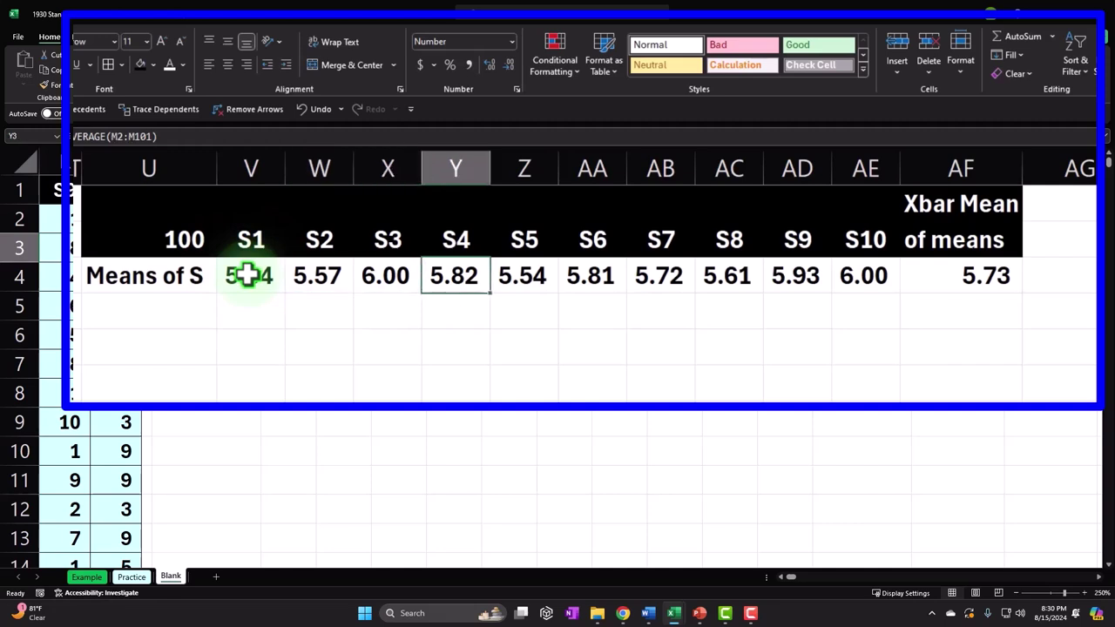
{"action": "key", "text": "Right"}
{"action": "key", "text": "Right"}
{"action": "key", "text": "Right"}
{"action": "key", "text": "Right"}
{"action": "key", "text": "Right"}
{"action": "key", "text": "Right"}
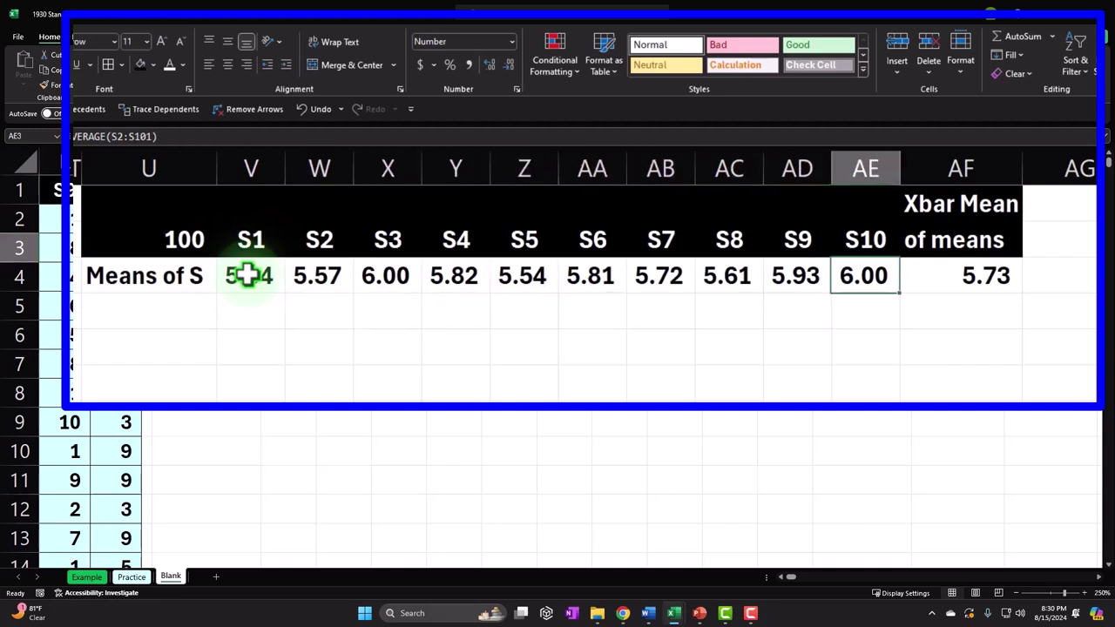
{"action": "key", "text": "Right"}
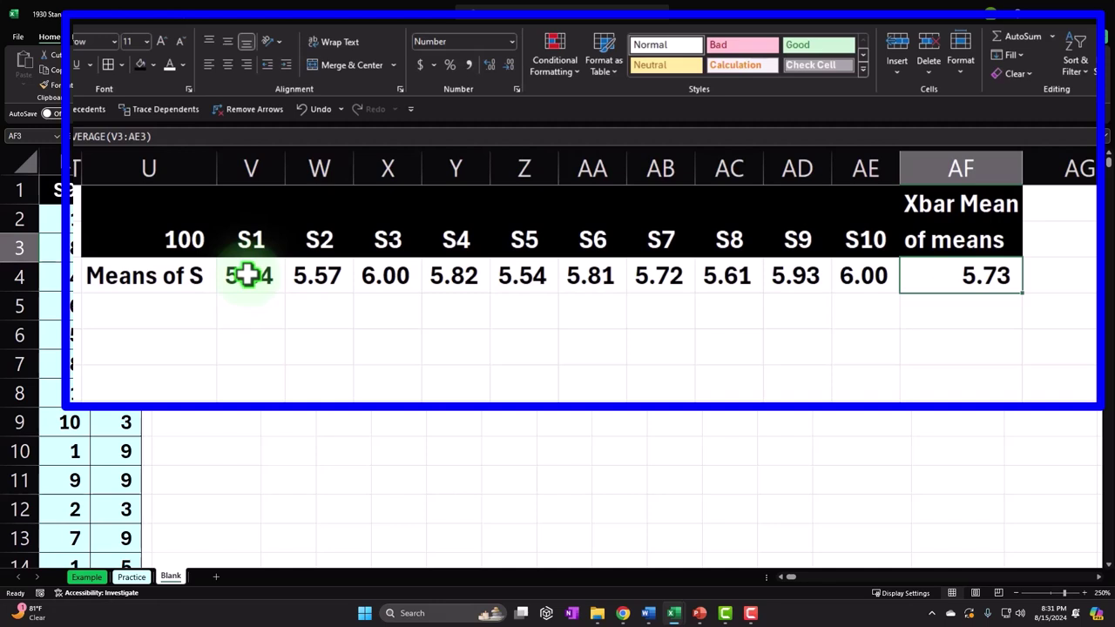
Enter the row label STDs means in U4, below Means of S.
{"action": "key", "text": "Down"}
{"action": "key", "text": "Left"}
{"action": "key", "text": "Left"}
{"action": "key", "text": "Left"}
{"action": "key", "text": "Left"}
{"action": "key", "text": "Left"}
{"action": "key", "text": "Left"}
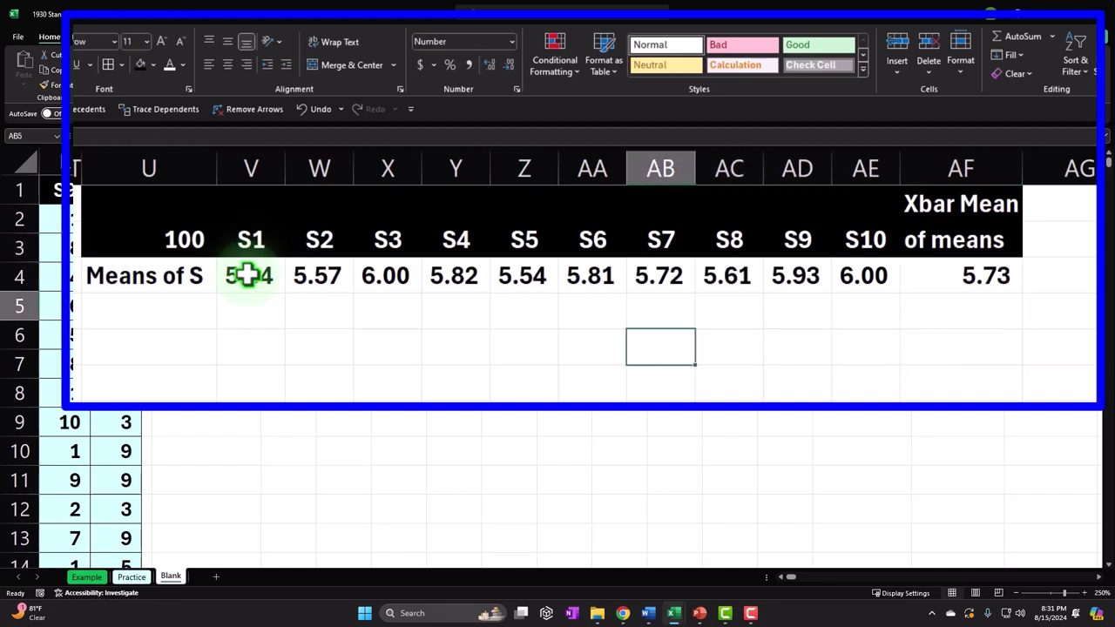
{"action": "key", "text": "Left"}
{"action": "key", "text": "Left"}
{"action": "key", "text": "Left"}
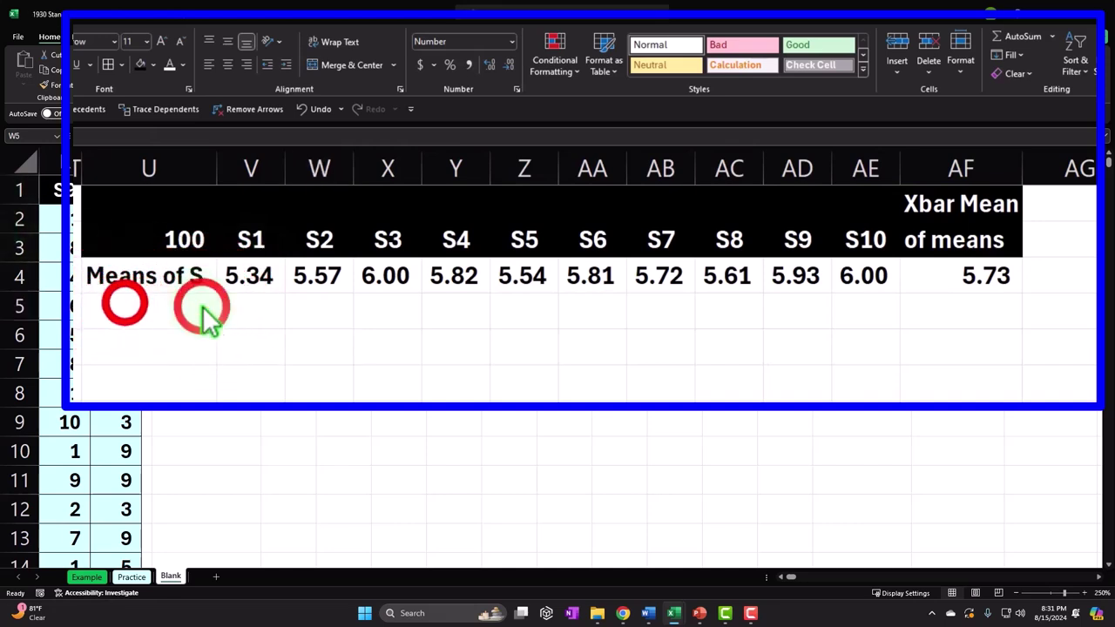
{"action": "left_click", "coordinate": [126, 302]}
{"action": "type", "text": "STDs"}
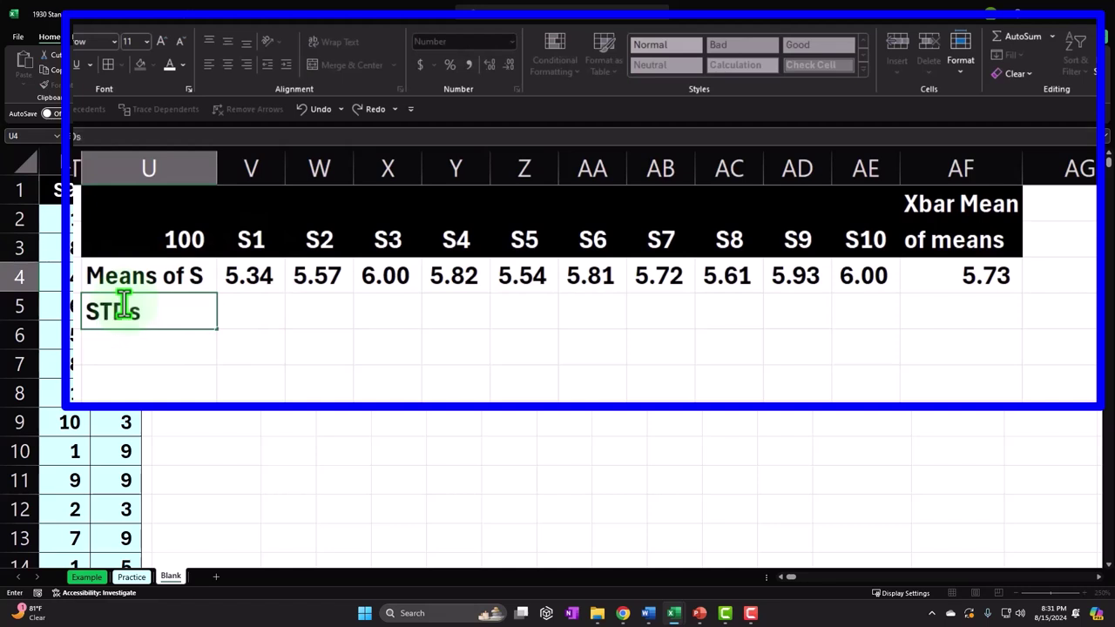
{"action": "type", "text": " means"}
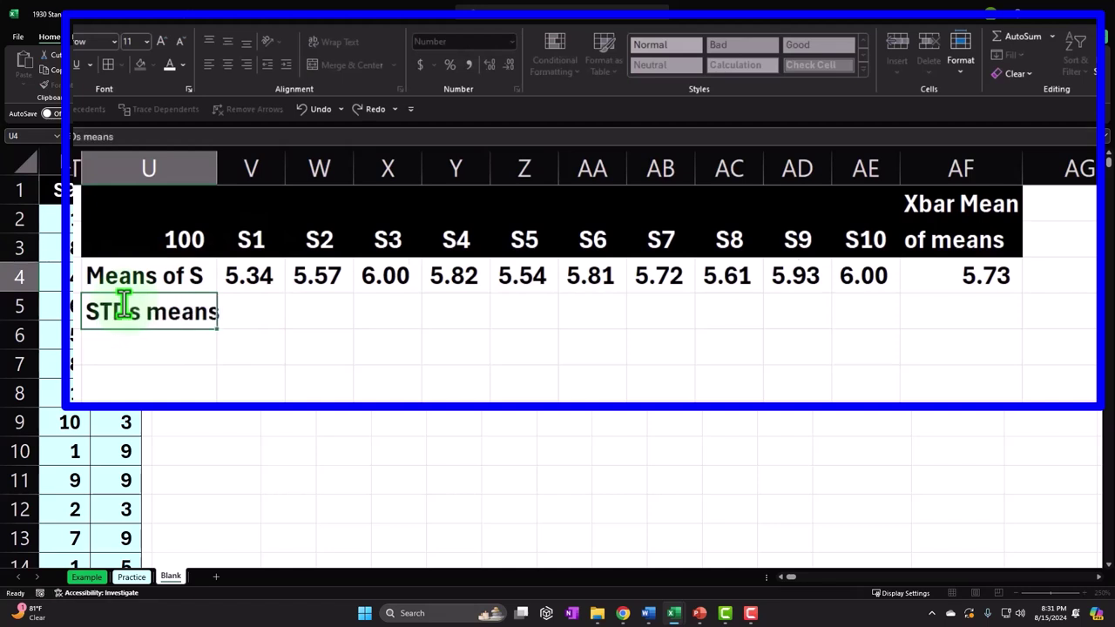
Calculate the sample standard deviation of the ten means in AF4 with STDEV.S over V3:AE3.
{"action": "key", "text": "Right"}
{"action": "key", "text": "Right"}
{"action": "key", "text": "Right"}
{"action": "key", "text": "Right"}
{"action": "key", "text": "Right"}
{"action": "key", "text": "Right"}
{"action": "key", "text": "Right"}
{"action": "key", "text": "Right"}
{"action": "key", "text": "Right"}
{"action": "key", "text": "Right"}
{"action": "key", "text": "Right"}
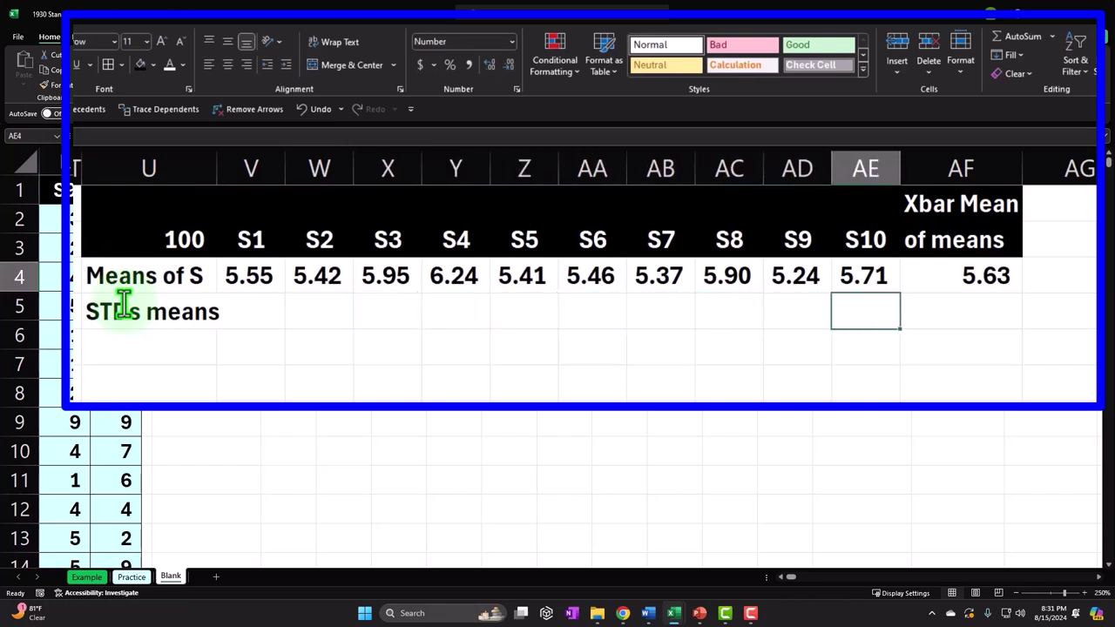
{"action": "type", "text": "="}
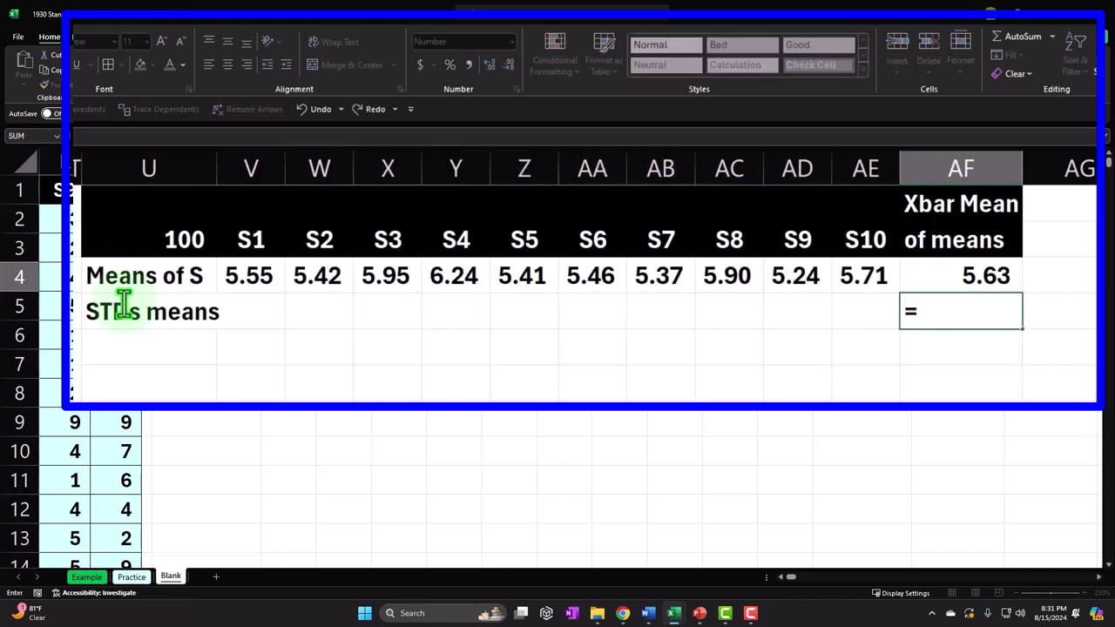
{"action": "type", "text": "std"}
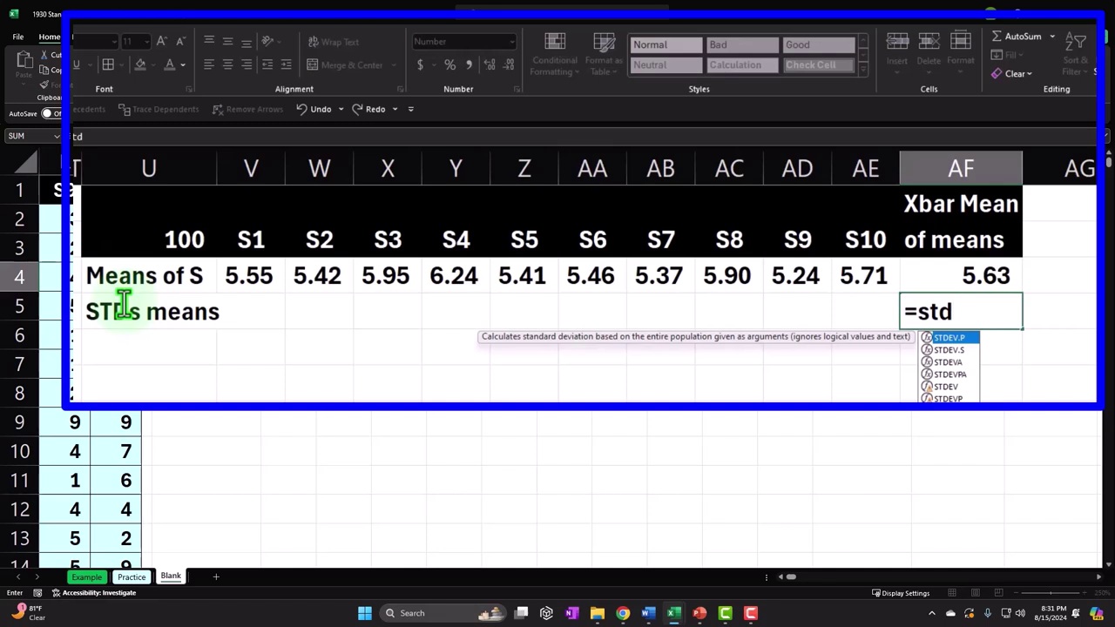
{"action": "left_click", "coordinate": [949, 349]}
{"action": "double_click", "coordinate": [949, 349]}
{"action": "left_click", "coordinate": [274, 277]}
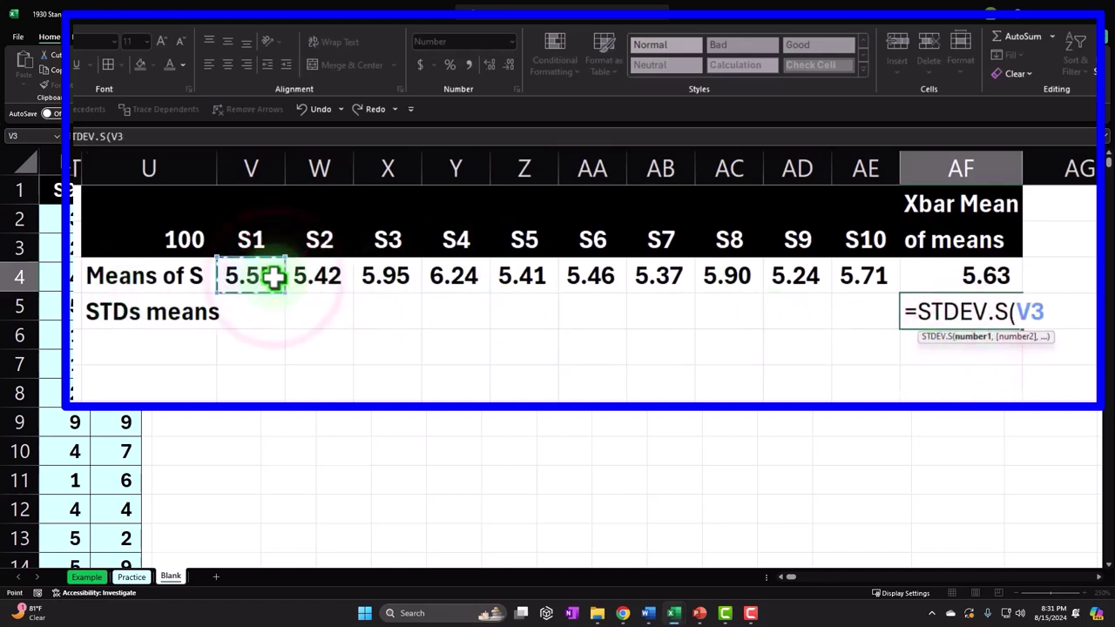
{"action": "left_click_drag", "start_coordinate": [274, 277], "coordinate": [846, 257]}
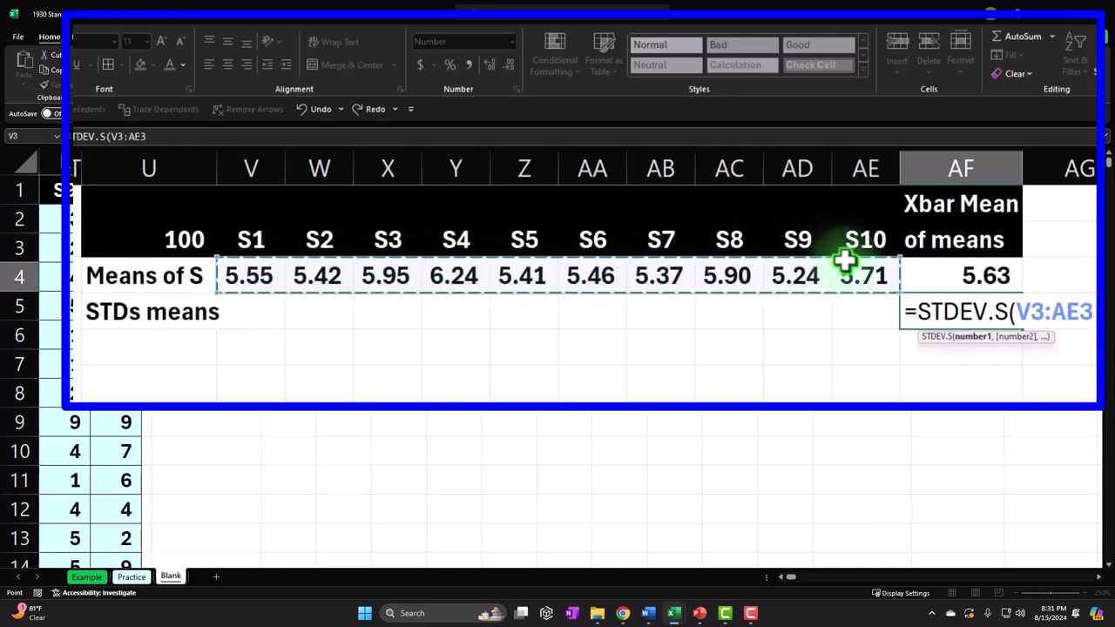
{"action": "key", "text": "Return"}
Format the standard deviation in AF4 with three decimals.
{"action": "key", "text": "Up"}
{"action": "key", "text": "Right"}
{"action": "key", "text": "Right"}
{"action": "key", "text": "Right"}
{"action": "key", "text": "Right"}
{"action": "key", "text": "Right"}
{"action": "key", "text": "Right"}
{"action": "key", "text": "Right"}
{"action": "key", "text": "Right"}
{"action": "key", "text": "Right"}
{"action": "key", "text": "Right"}
{"action": "key", "text": "Right"}
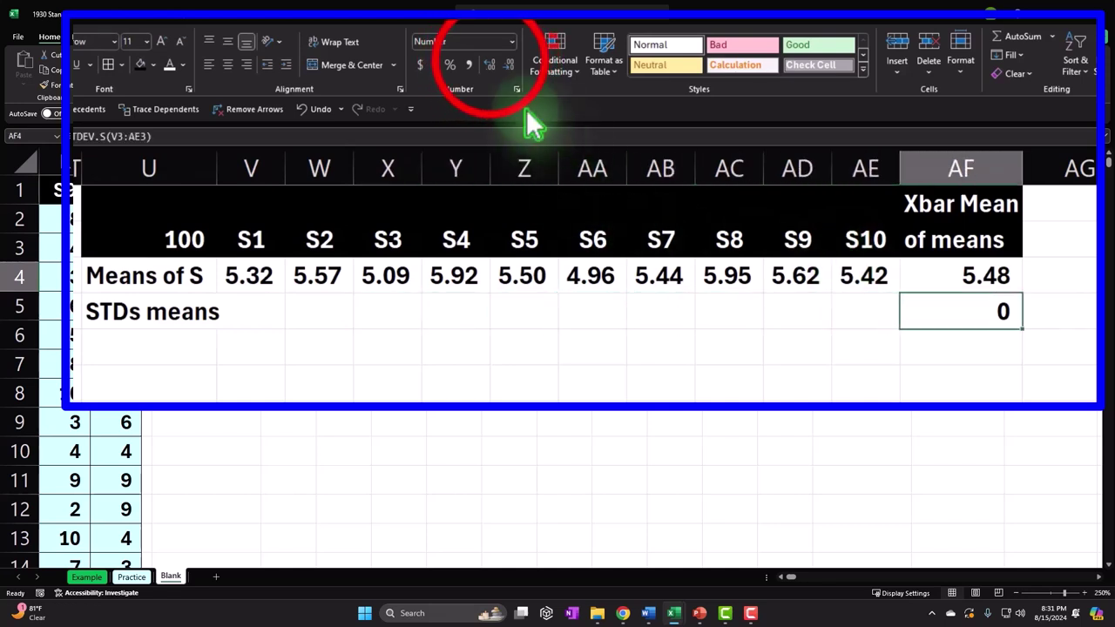
{"action": "left_click", "coordinate": [489, 64]}
{"action": "left_click", "coordinate": [489, 65]}
{"action": "left_click", "coordinate": [489, 64]}
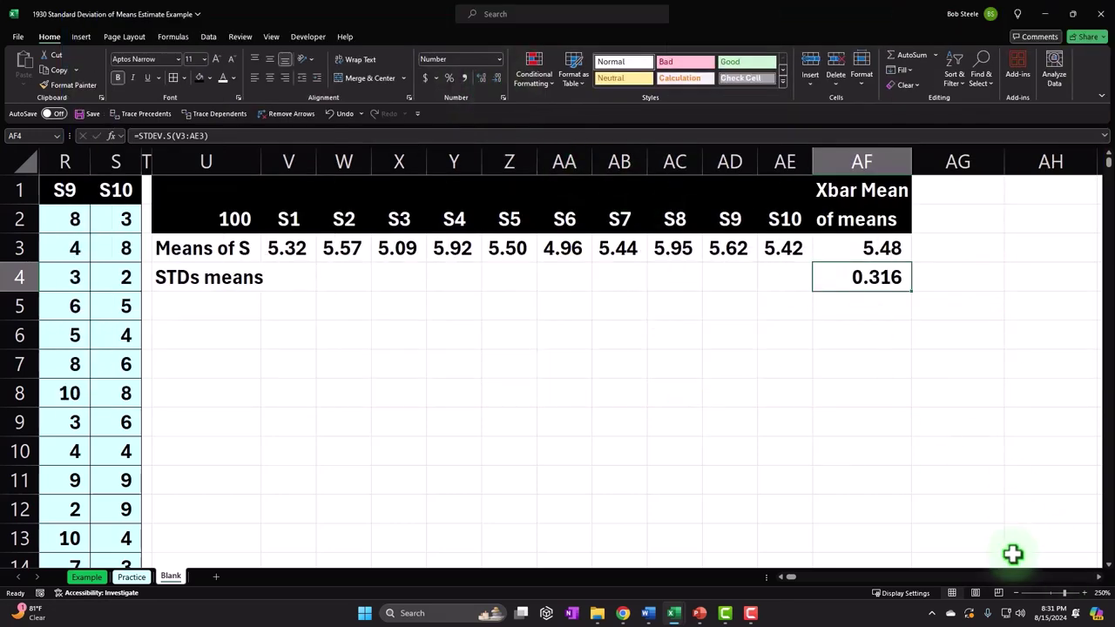
Compare the population standard deviation in G3 with the standard deviation of the sample means in AF4.
{"action": "left_click_drag", "start_coordinate": [784, 580], "coordinate": [792, 585]}
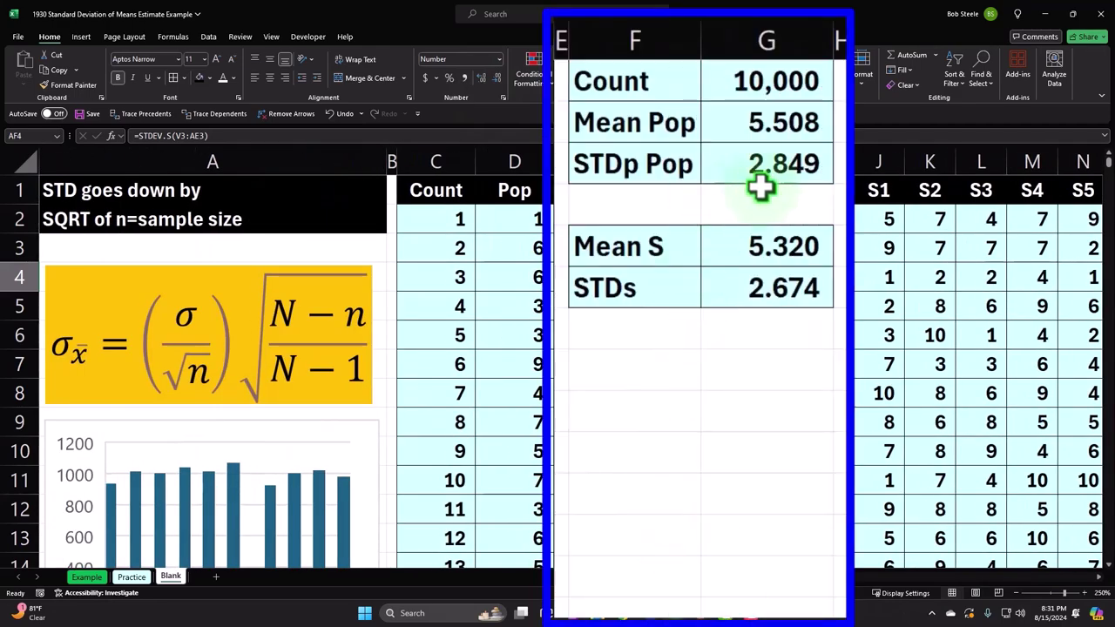
{"action": "left_click", "coordinate": [776, 174]}
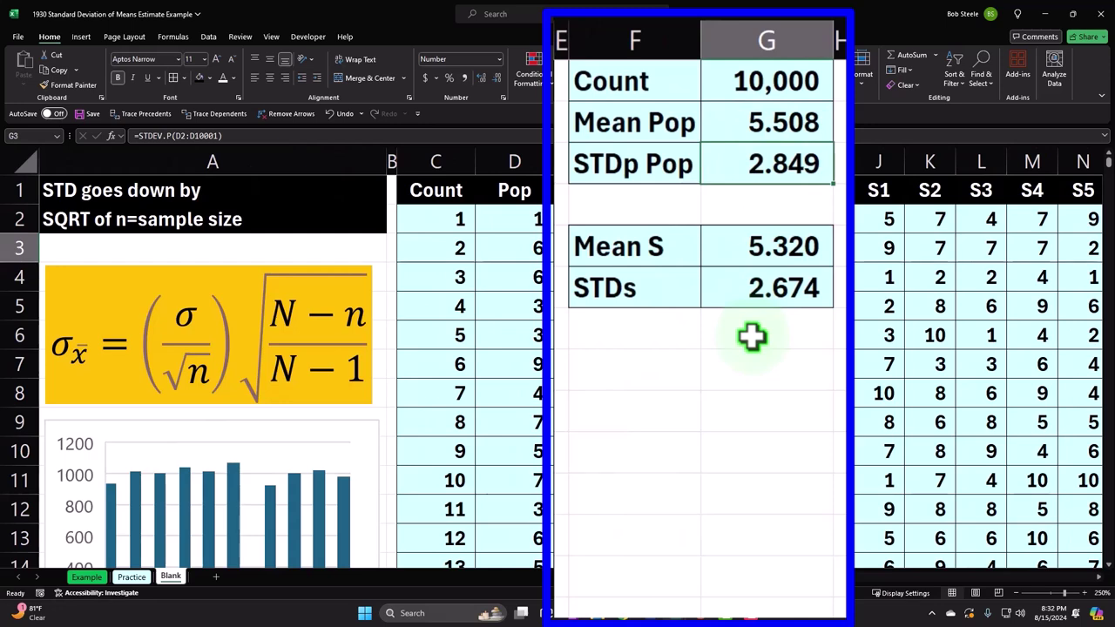
{"action": "key", "text": "Right"}
{"action": "key", "text": "Right"}
{"action": "key", "text": "Right"}
{"action": "key", "text": "Right"}
{"action": "key", "text": "Right"}
{"action": "key", "text": "Right"}
{"action": "key", "text": "Right"}
{"action": "key", "text": "Right"}
{"action": "key", "text": "Right"}
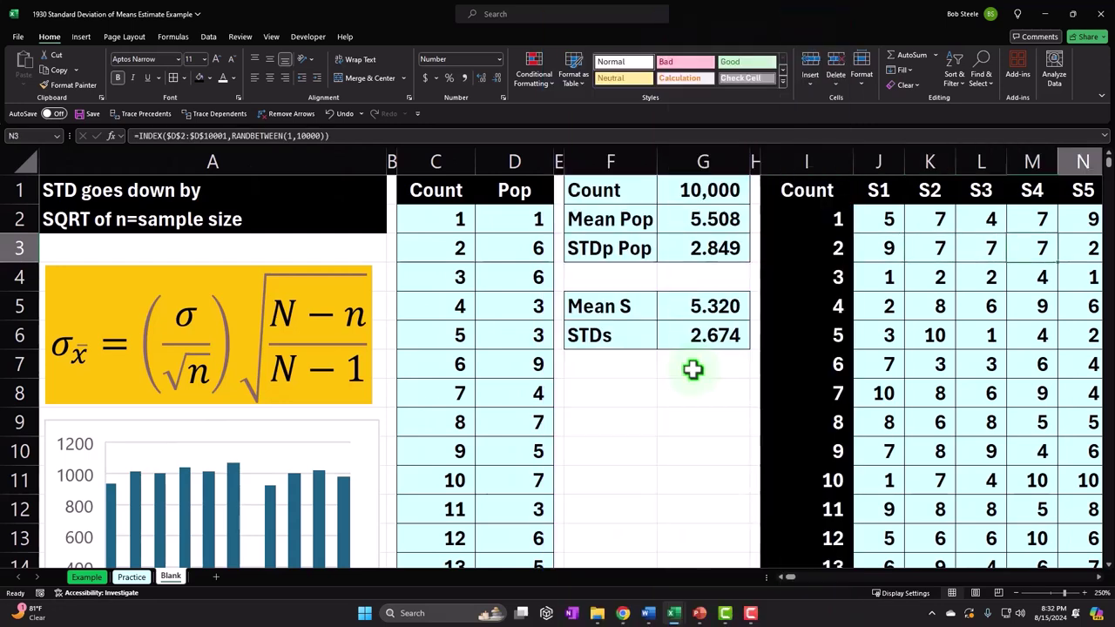
{"action": "key", "text": "Right"}
{"action": "key", "text": "Right"}
{"action": "key", "text": "Right"}
{"action": "key", "text": "Right"}
{"action": "key", "text": "Right"}
{"action": "key", "text": "Right"}
{"action": "key", "text": "Right"}
{"action": "key", "text": "Right"}
{"action": "key", "text": "Right"}
{"action": "key", "text": "Right"}
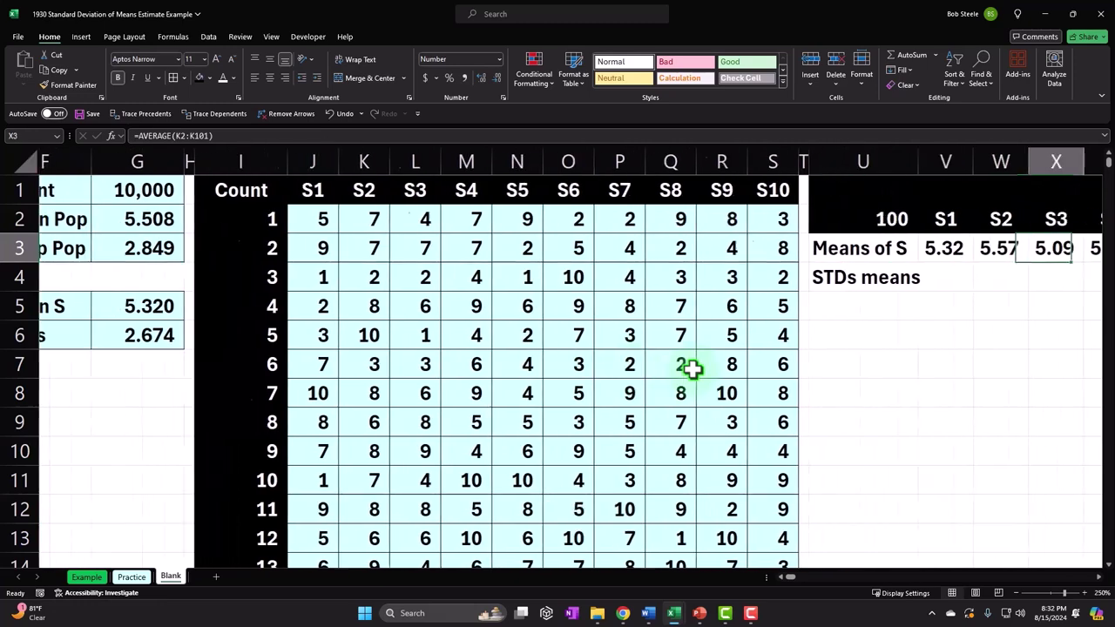
{"action": "key", "text": "Right"}
{"action": "key", "text": "Right"}
{"action": "key", "text": "Right"}
{"action": "key", "text": "Right"}
{"action": "key", "text": "Right"}
{"action": "key", "text": "Right"}
{"action": "key", "text": "Right"}
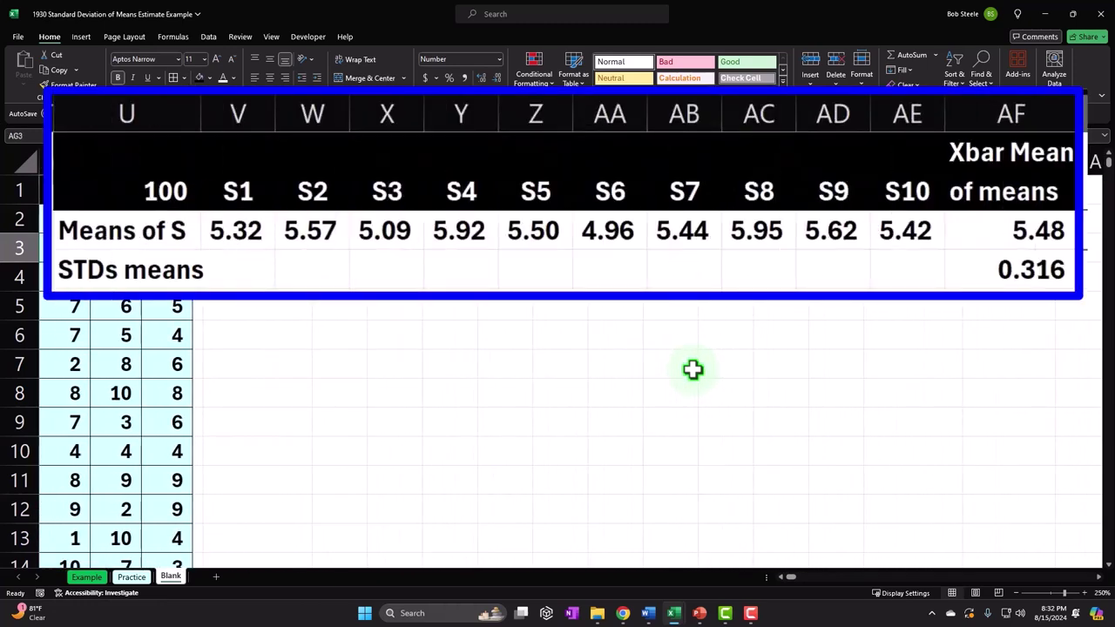
Review the ten sample means in V3:AE3 against the population and single-sample statistics in F1:G6.
{"action": "left_click", "coordinate": [179, 262]}
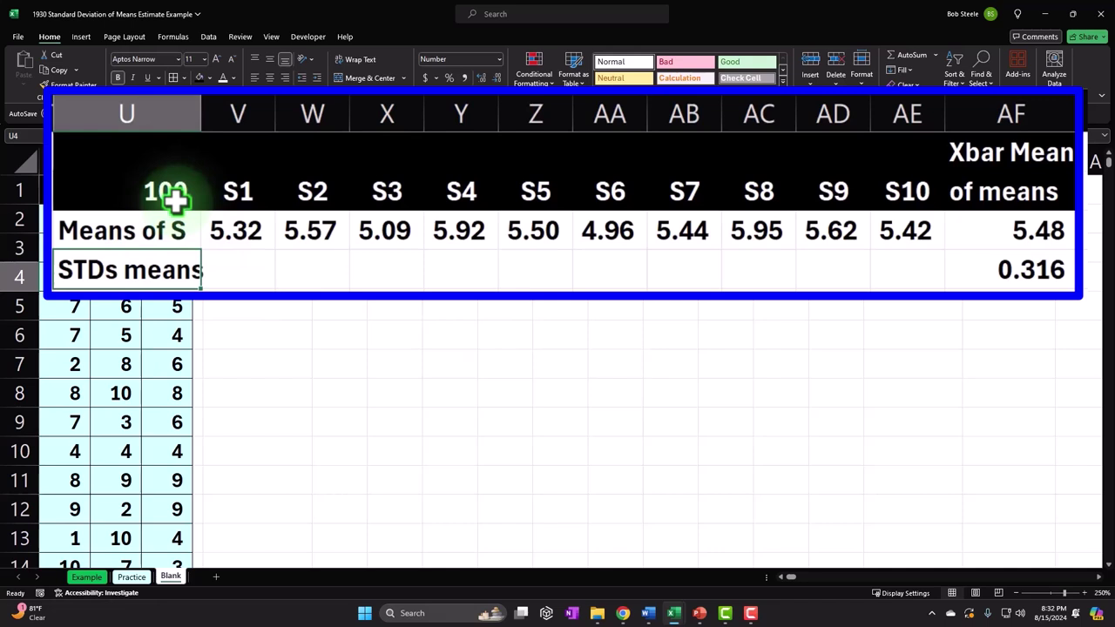
{"action": "left_click_drag", "start_coordinate": [232, 224], "coordinate": [880, 230]}
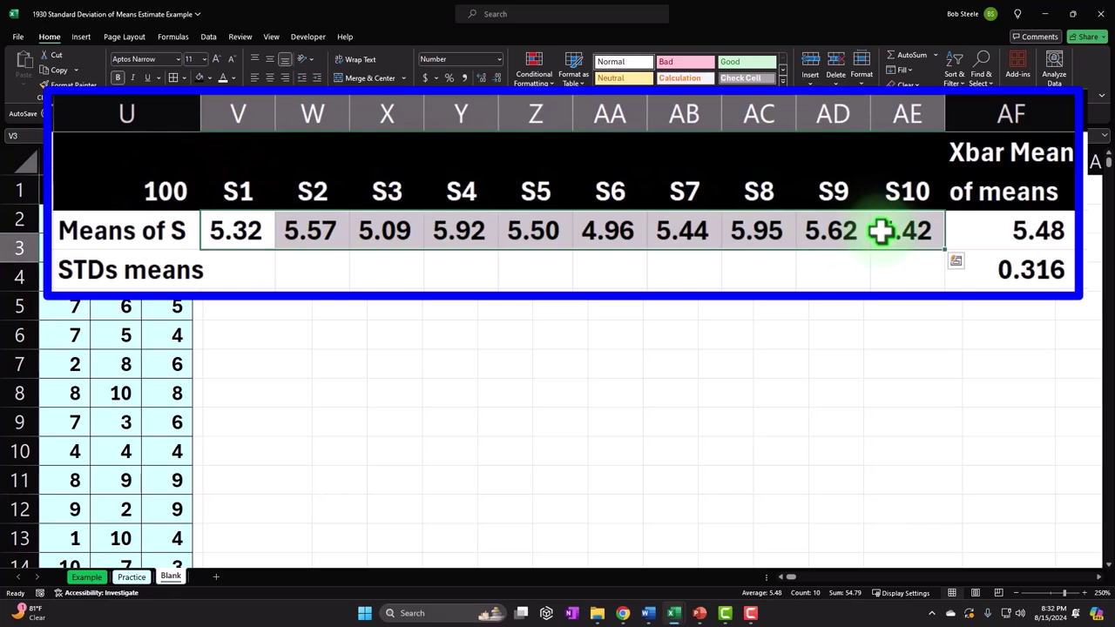
{"action": "left_click_drag", "start_coordinate": [791, 577], "coordinate": [782, 587]}
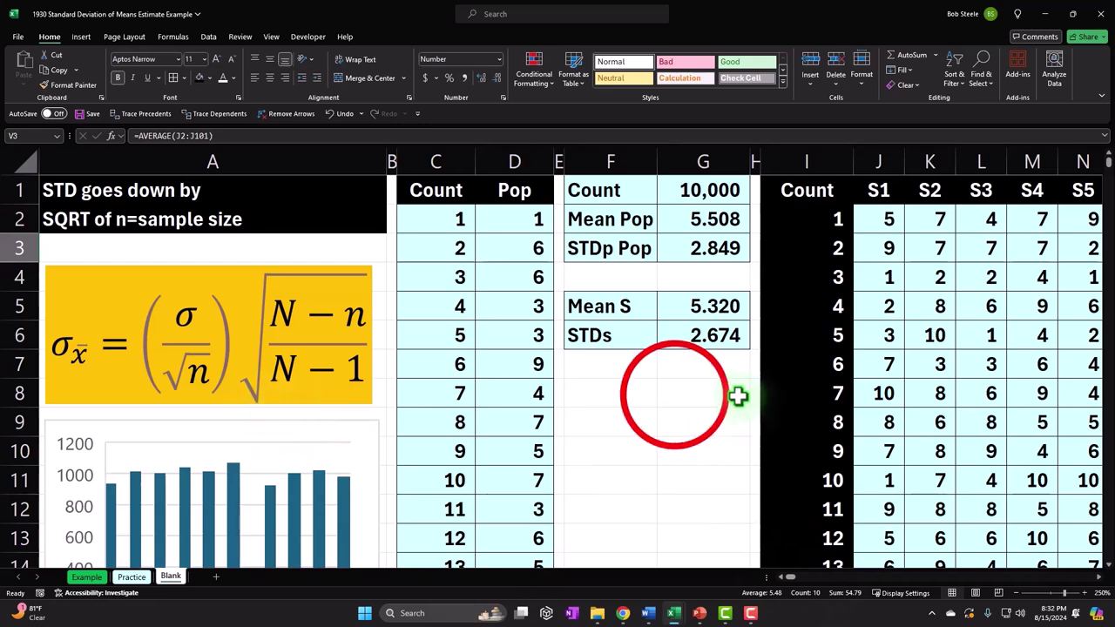
{"action": "left_click", "coordinate": [674, 393]}
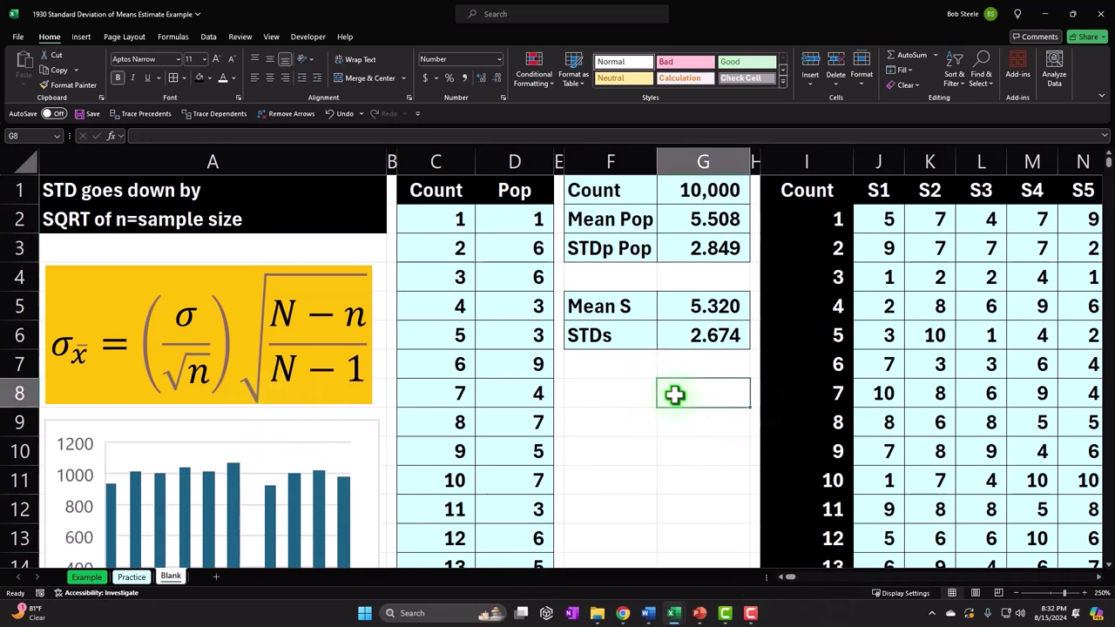
{"action": "key", "text": "Right"}
{"action": "key", "text": "Right"}
{"action": "key", "text": "Right"}
{"action": "key", "text": "Right"}
{"action": "key", "text": "Right"}
{"action": "key", "text": "Right"}
{"action": "key", "text": "Right"}
{"action": "key", "text": "Right"}
{"action": "key", "text": "Right"}
{"action": "key", "text": "Right"}
{"action": "key", "text": "Right"}
{"action": "key", "text": "Right"}
{"action": "key", "text": "Right"}
{"action": "key", "text": "Right"}
{"action": "key", "text": "Right"}
{"action": "key", "text": "Right"}
{"action": "key", "text": "Right"}
{"action": "key", "text": "Right"}
{"action": "key", "text": "Right"}
{"action": "key", "text": "Right"}
{"action": "key", "text": "Right"}
{"action": "key", "text": "Right"}
{"action": "key", "text": "Right"}
{"action": "key", "text": "Right"}
{"action": "key", "text": "Right"}
{"action": "key", "text": "Right"}
{"action": "key", "text": "Right"}
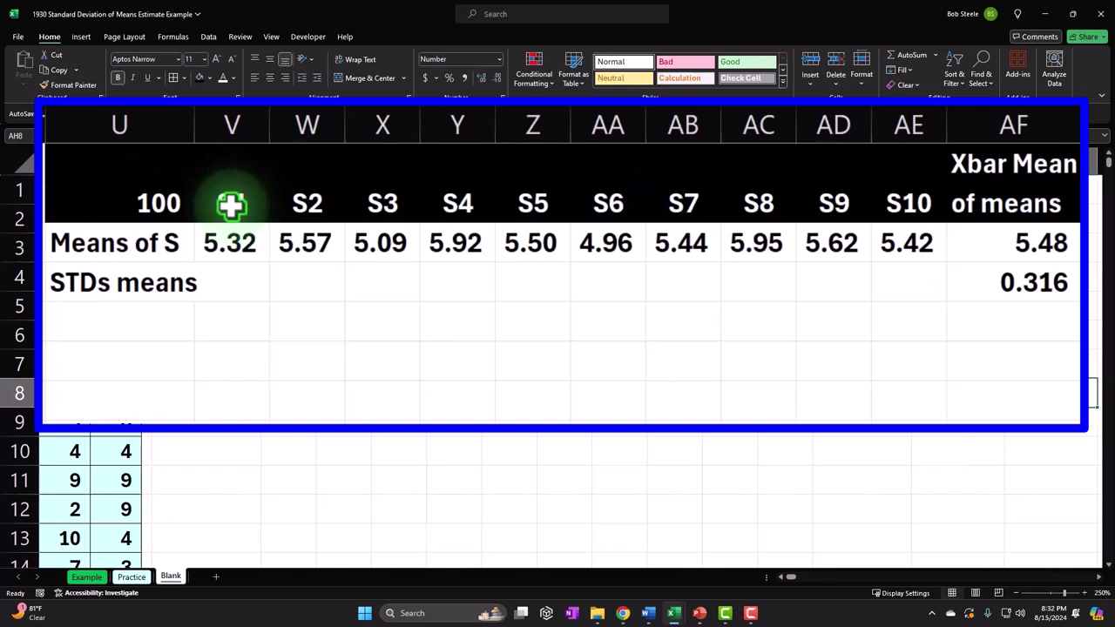
Enter the label Mean in U6, two rows below the STDs means label.
{"action": "left_click", "coordinate": [116, 363]}
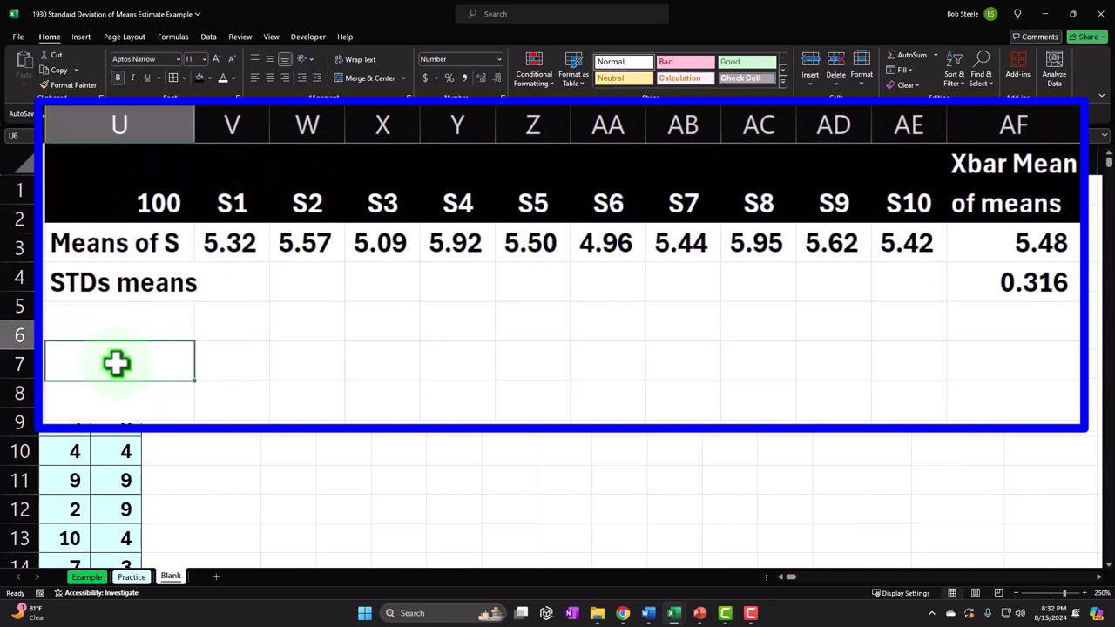
{"action": "type", "text": "M"}
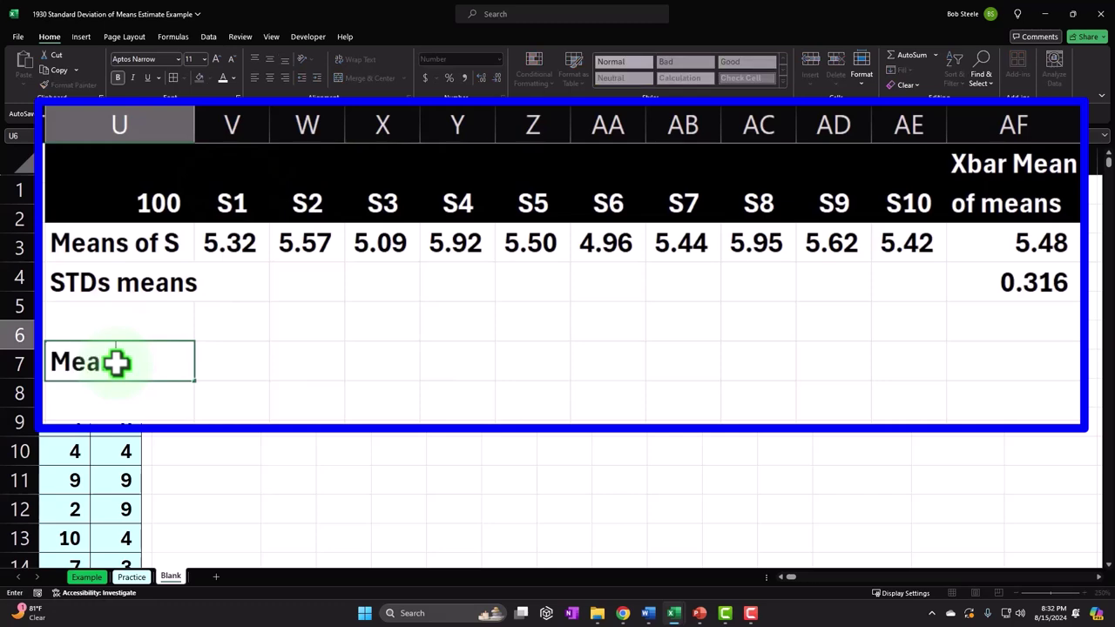
{"action": "type", "text": "ea"}
{"action": "key", "text": "Tab"}
Link V6, beside the Mean label, to the population mean in G2.
{"action": "type", "text": "="}
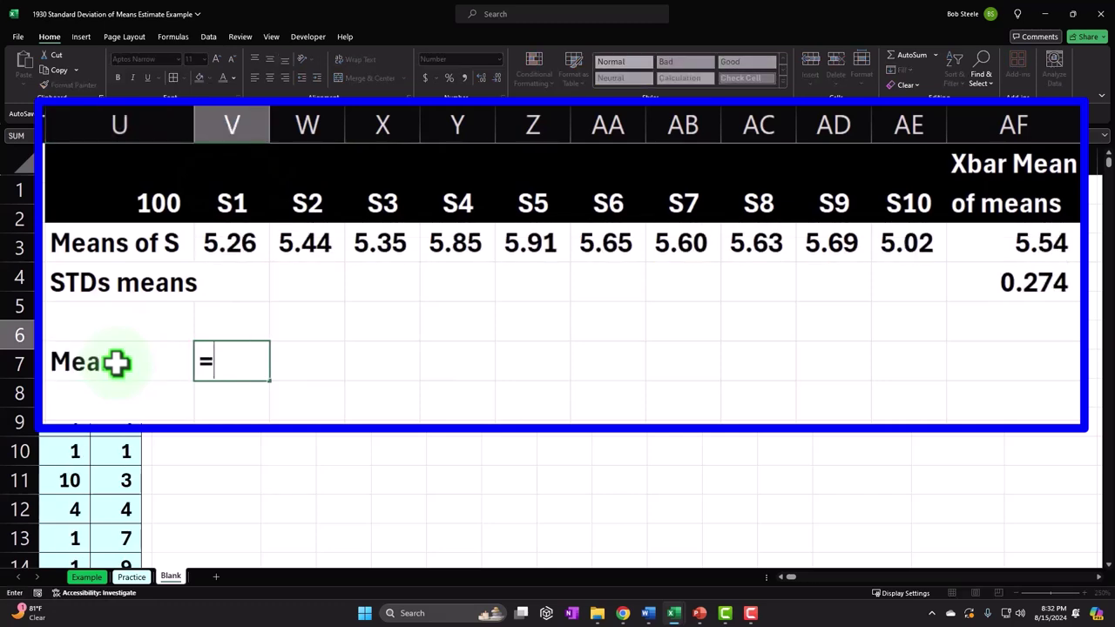
{"action": "left_click", "coordinate": [116, 362]}
{"action": "key", "text": "Left"}
{"action": "key", "text": "Left"}
{"action": "key", "text": "Left"}
{"action": "key", "text": "Left"}
{"action": "key", "text": "Left"}
{"action": "key", "text": "Left"}
{"action": "key", "text": "Left"}
{"action": "key", "text": "Left"}
{"action": "key", "text": "Left"}
{"action": "key", "text": "Left"}
{"action": "key", "text": "Left"}
{"action": "key", "text": "Left"}
{"action": "key", "text": "Left"}
{"action": "key", "text": "Left"}
{"action": "key", "text": "Left"}
{"action": "key", "text": "Left"}
{"action": "key", "text": "Left"}
{"action": "key", "text": "Left"}
{"action": "key", "text": "Left"}
{"action": "key", "text": "Left"}
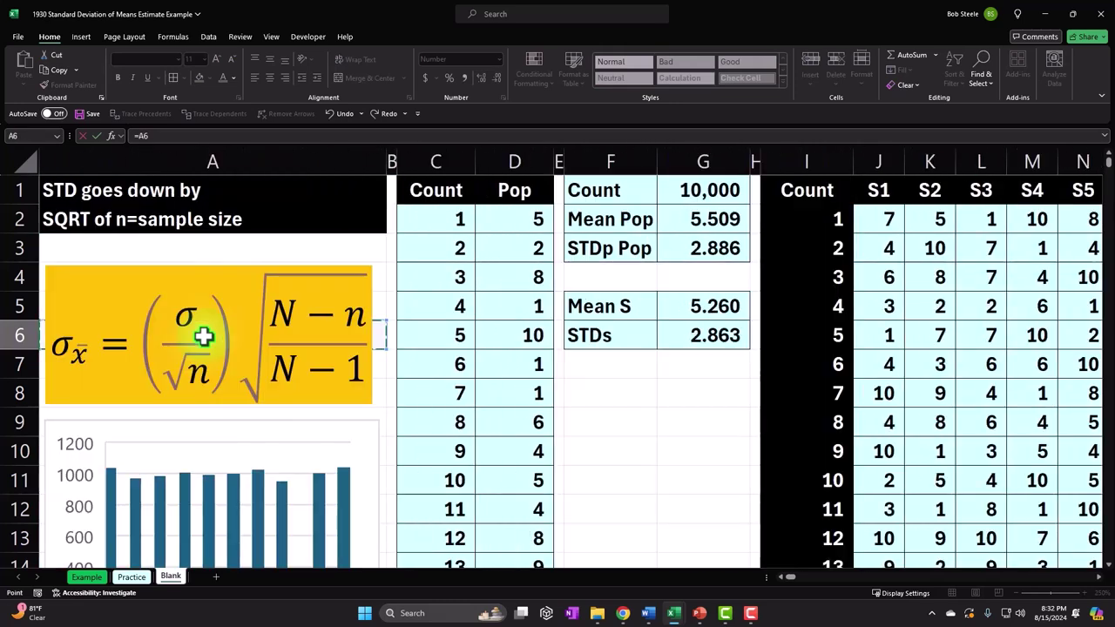
{"action": "key", "text": "Right"}
{"action": "key", "text": "Right"}
{"action": "key", "text": "Right"}
{"action": "key", "text": "Right"}
{"action": "key", "text": "Right"}
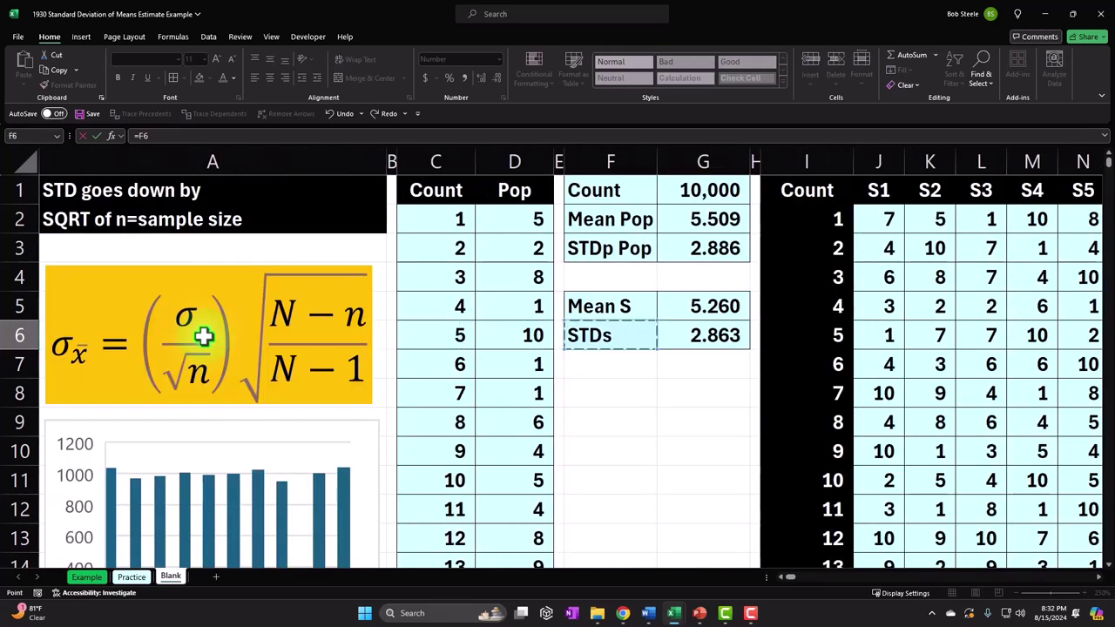
{"action": "key", "text": "Up"}
{"action": "key", "text": "Up"}
{"action": "key", "text": "Up"}
{"action": "key", "text": "Up"}
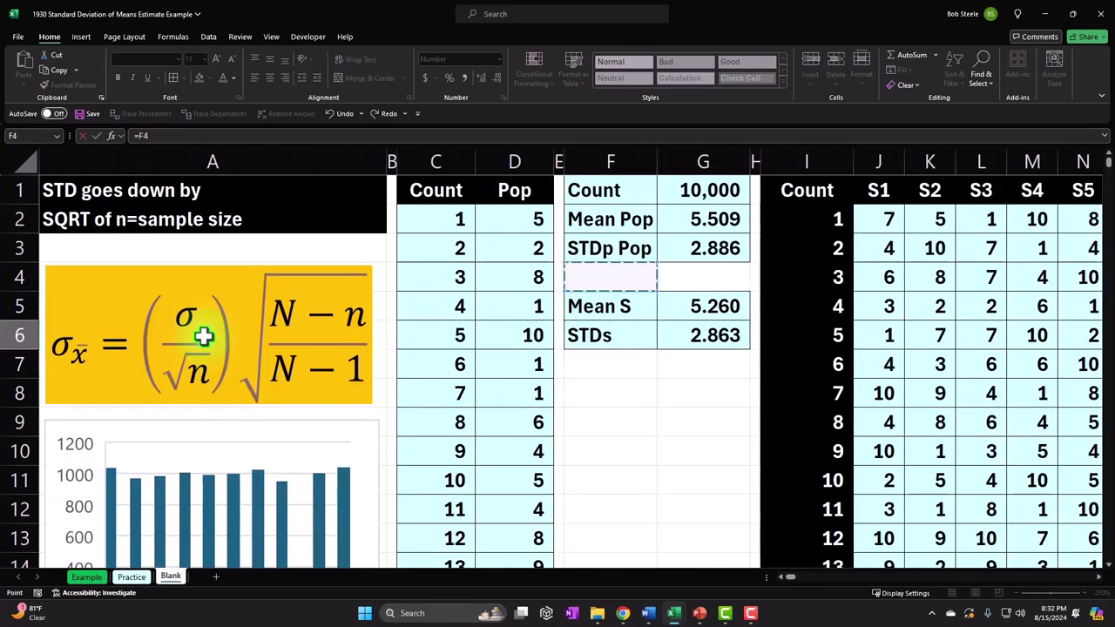
{"action": "key", "text": "Right"}
{"action": "key", "text": "Return"}
Format the population mean in V6 with two decimals.
{"action": "key", "text": "Right"}
{"action": "key", "text": "Right"}
{"action": "key", "text": "Right"}
{"action": "key", "text": "Right"}
{"action": "key", "text": "Right"}
{"action": "key", "text": "Right"}
{"action": "key", "text": "Right"}
{"action": "key", "text": "Right"}
{"action": "key", "text": "Right"}
{"action": "key", "text": "Right"}
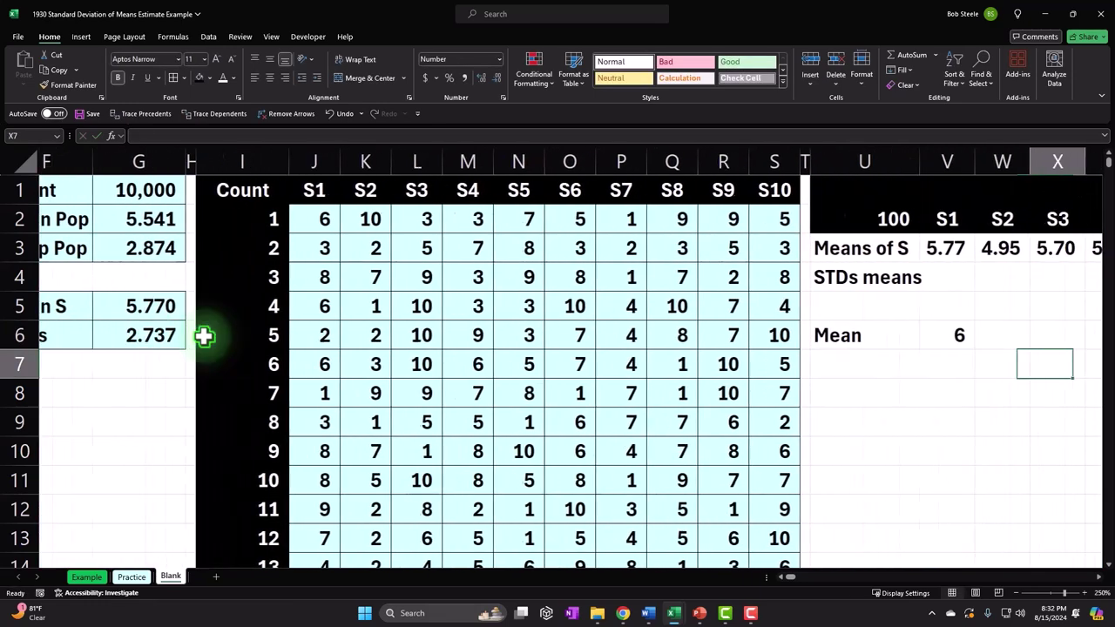
{"action": "key", "text": "Right"}
{"action": "key", "text": "Right"}
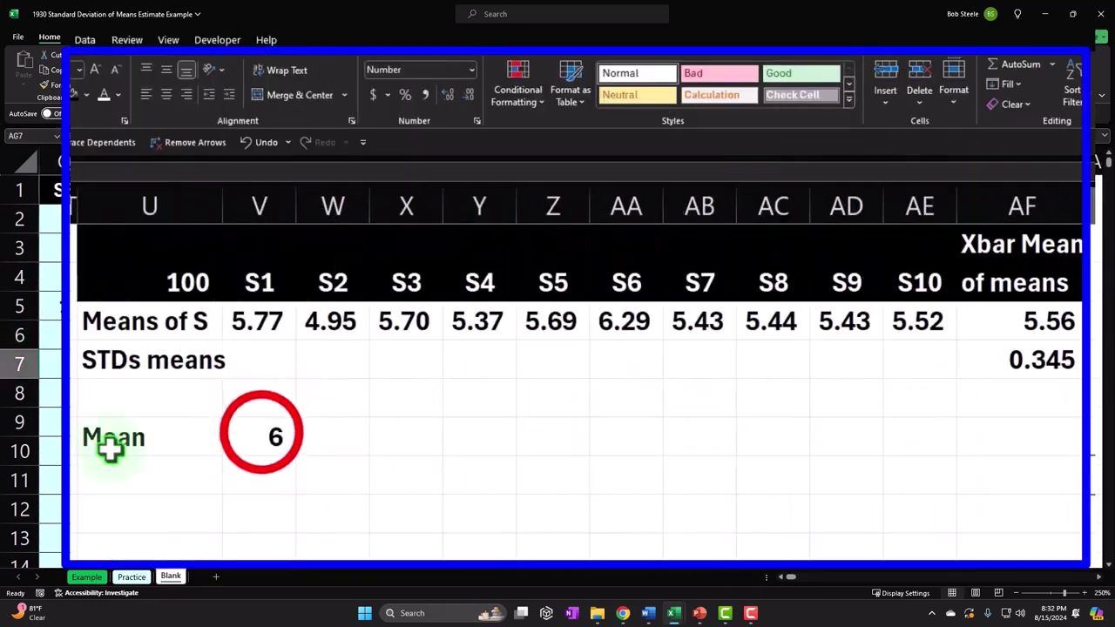
{"action": "left_click", "coordinate": [362, 335]}
{"action": "left_click", "coordinate": [264, 433]}
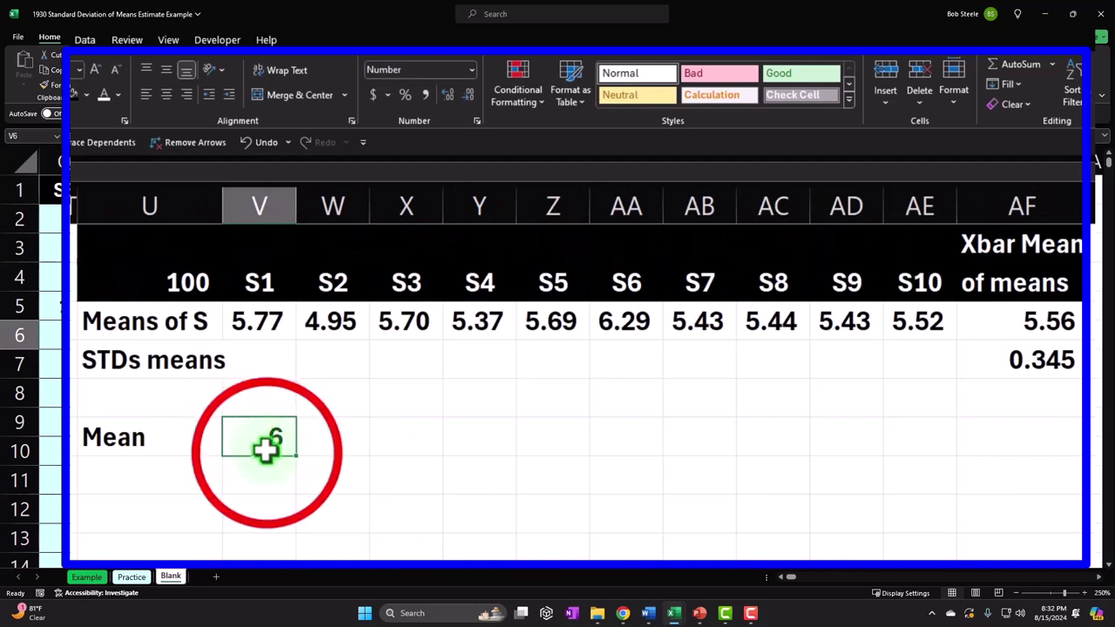
{"action": "left_click_drag", "start_coordinate": [267, 453], "coordinate": [980, 452]}
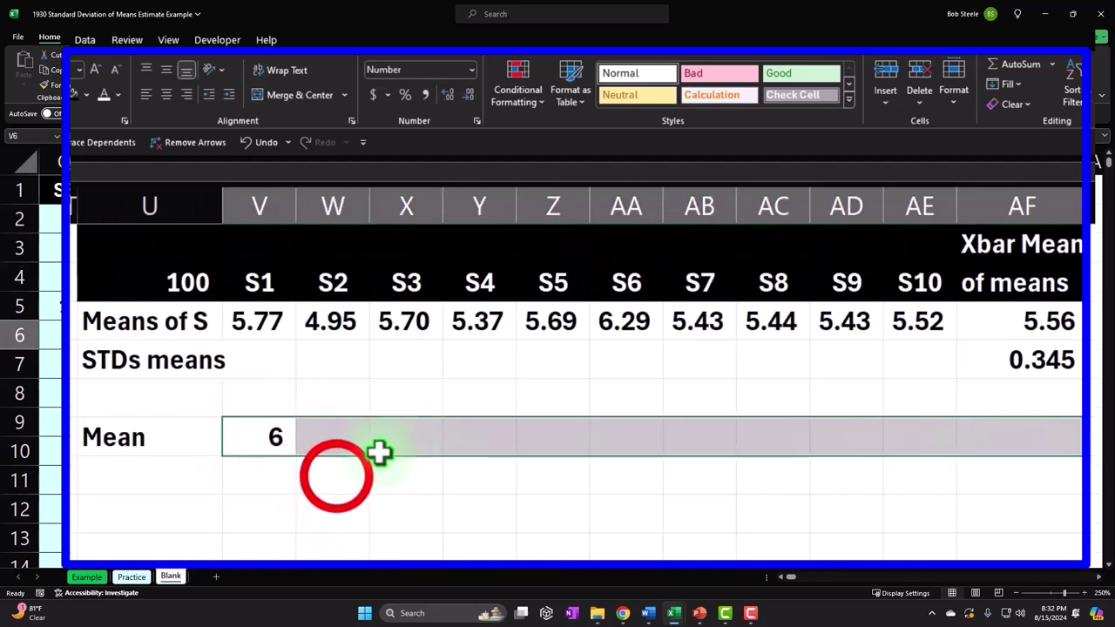
{"action": "left_click", "coordinate": [331, 475]}
{"action": "left_click", "coordinate": [267, 442]}
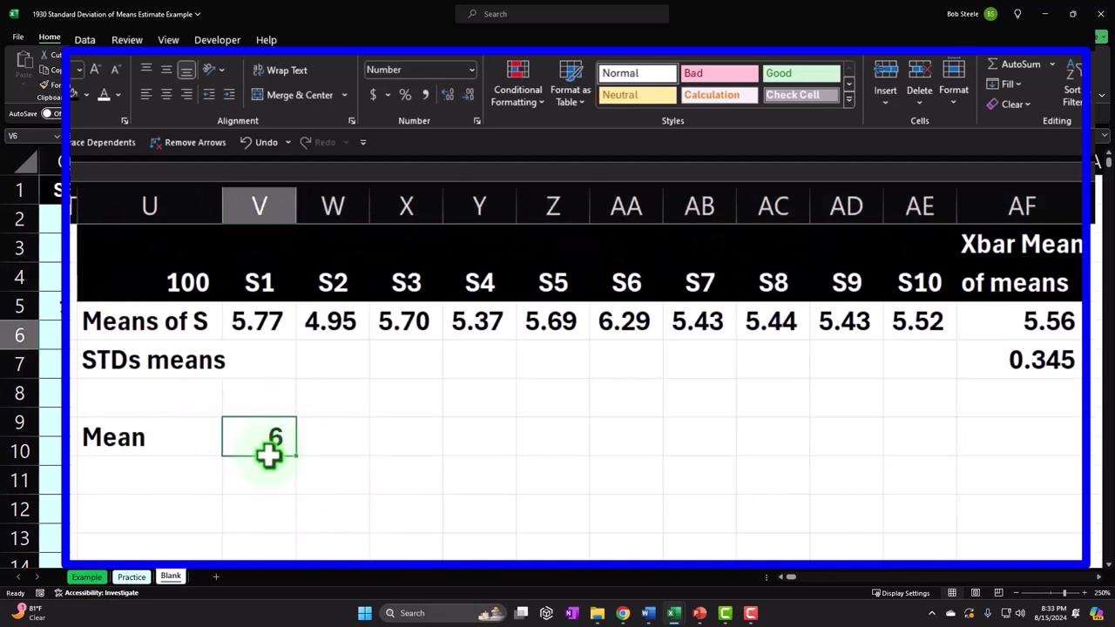
{"action": "left_click", "coordinate": [448, 94]}
{"action": "left_click", "coordinate": [450, 94]}
Link U7, below the Mean label, to the STDp Pop label in F3.
{"action": "left_click", "coordinate": [139, 482]}
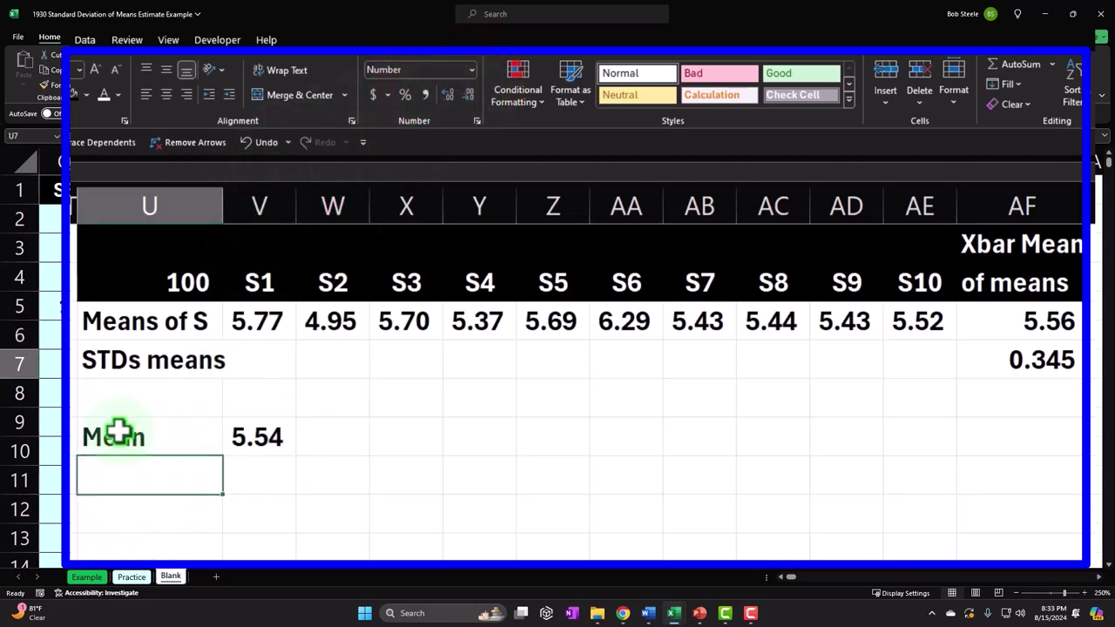
{"action": "type", "text": "="}
{"action": "key", "text": "Left"}
{"action": "key", "text": "Left"}
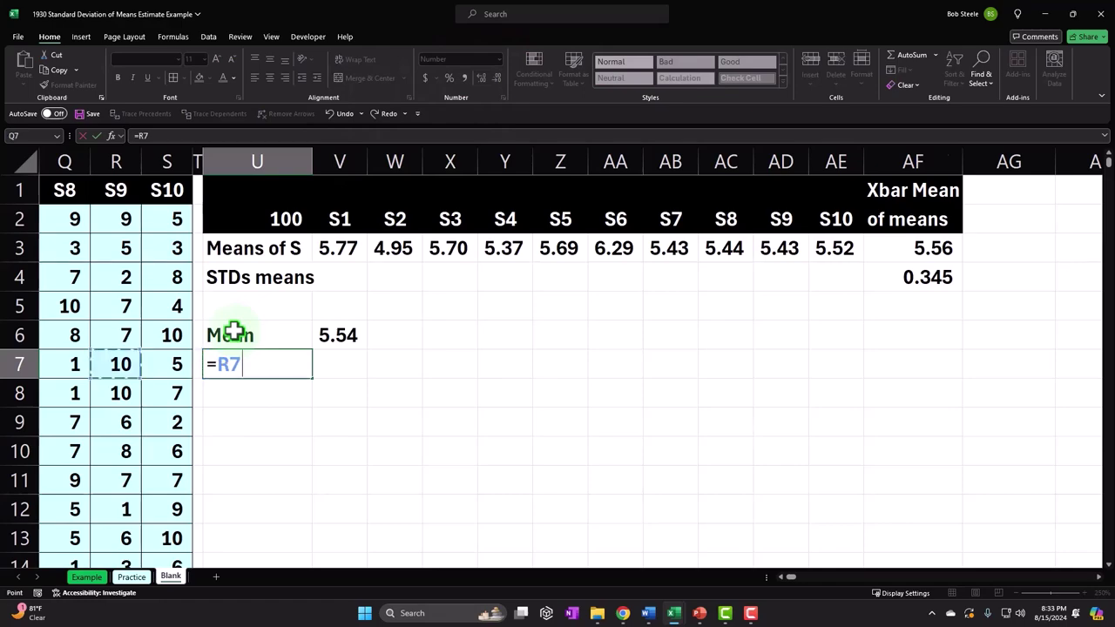
{"action": "key", "text": "Left"}
{"action": "key", "text": "Left"}
{"action": "key", "text": "Left"}
{"action": "key", "text": "Left"}
{"action": "key", "text": "Left"}
{"action": "key", "text": "Left"}
{"action": "key", "text": "Left"}
{"action": "key", "text": "Left"}
{"action": "key", "text": "Left"}
{"action": "key", "text": "Left"}
{"action": "key", "text": "Left"}
{"action": "key", "text": "Left"}
{"action": "key", "text": "Left"}
{"action": "key", "text": "Left"}
{"action": "key", "text": "Left"}
{"action": "key", "text": "Left"}
{"action": "key", "text": "Left"}
{"action": "key", "text": "Right"}
{"action": "key", "text": "Right"}
{"action": "key", "text": "Right"}
{"action": "key", "text": "Up"}
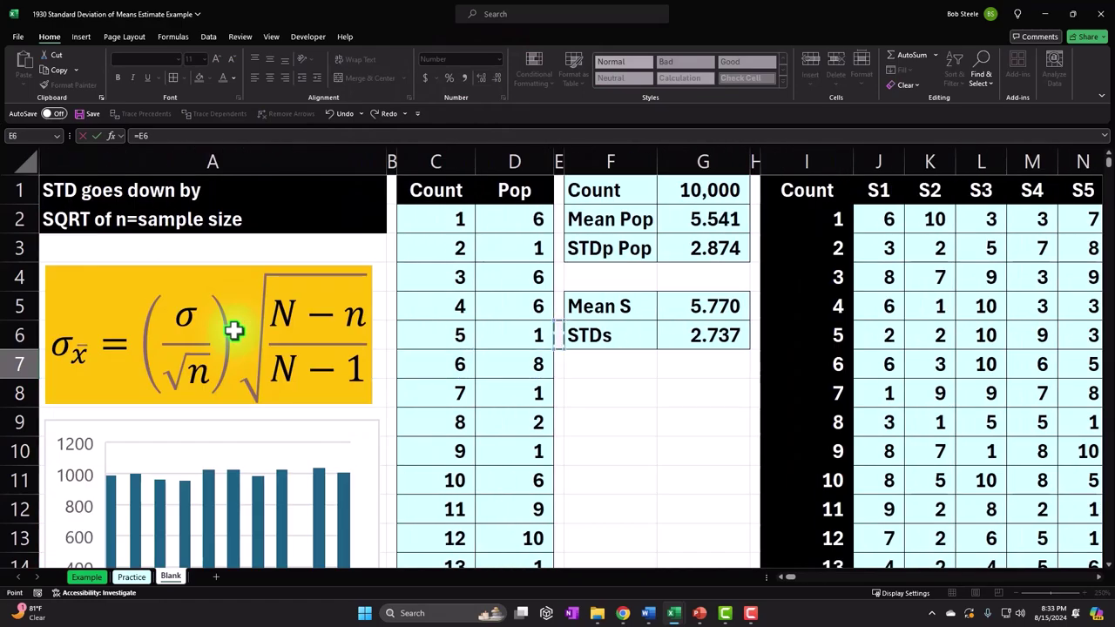
{"action": "key", "text": "Right"}
{"action": "key", "text": "Up"}
{"action": "key", "text": "Up"}
{"action": "key", "text": "Up"}
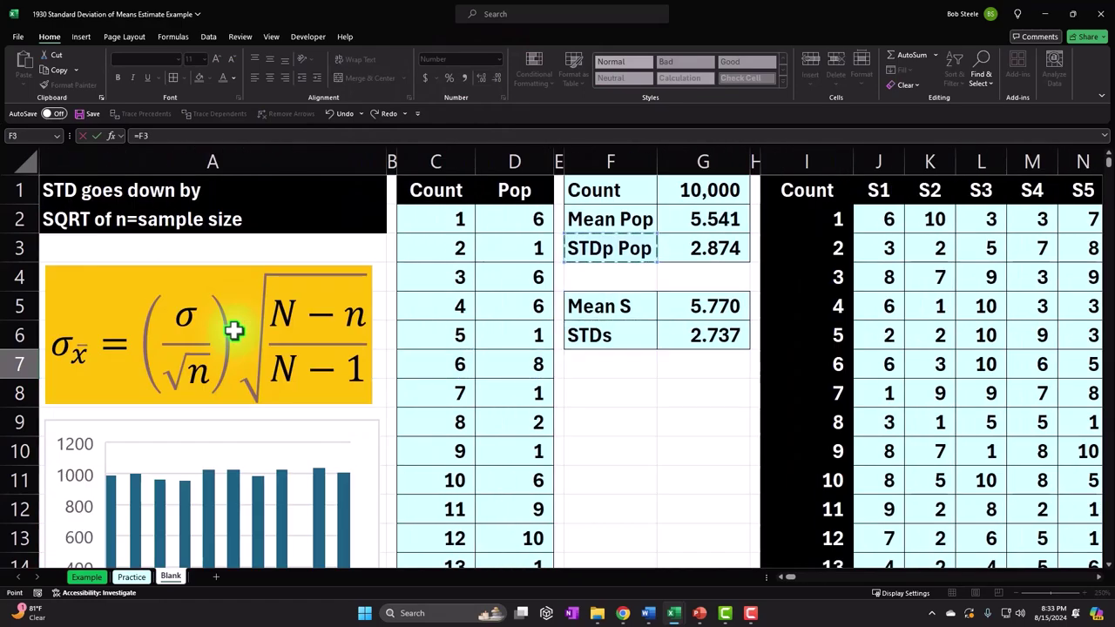
{"action": "key", "text": "Escape"}
{"action": "key", "text": "Right"}
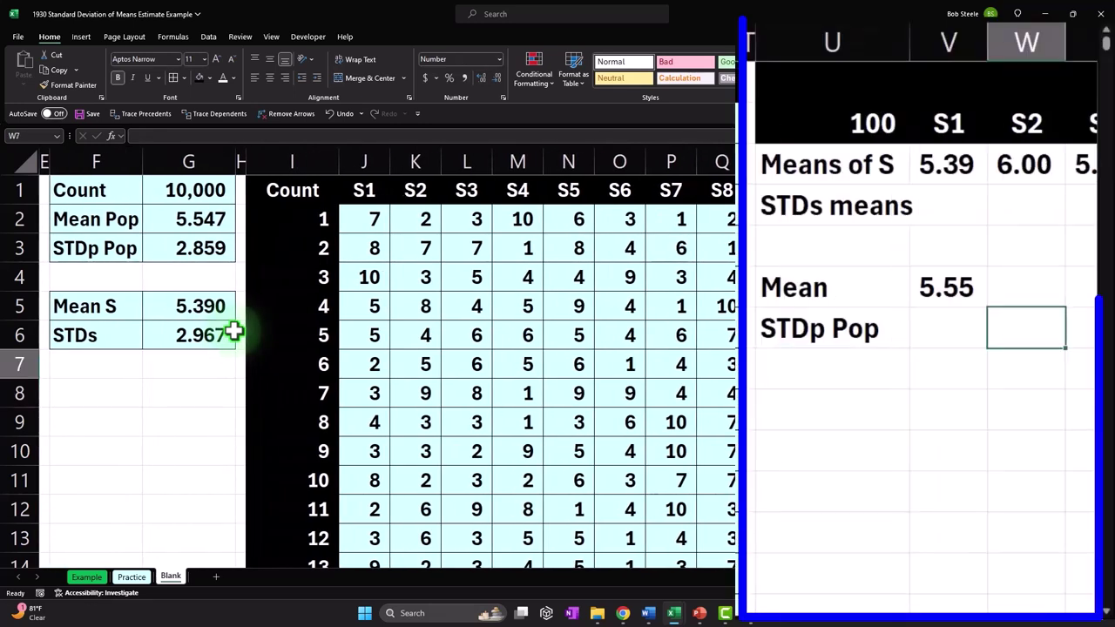
Extend the label in U6 to read Mean pop.
{"action": "left_click", "coordinate": [859, 289]}
{"action": "double_click", "coordinate": [857, 286]}
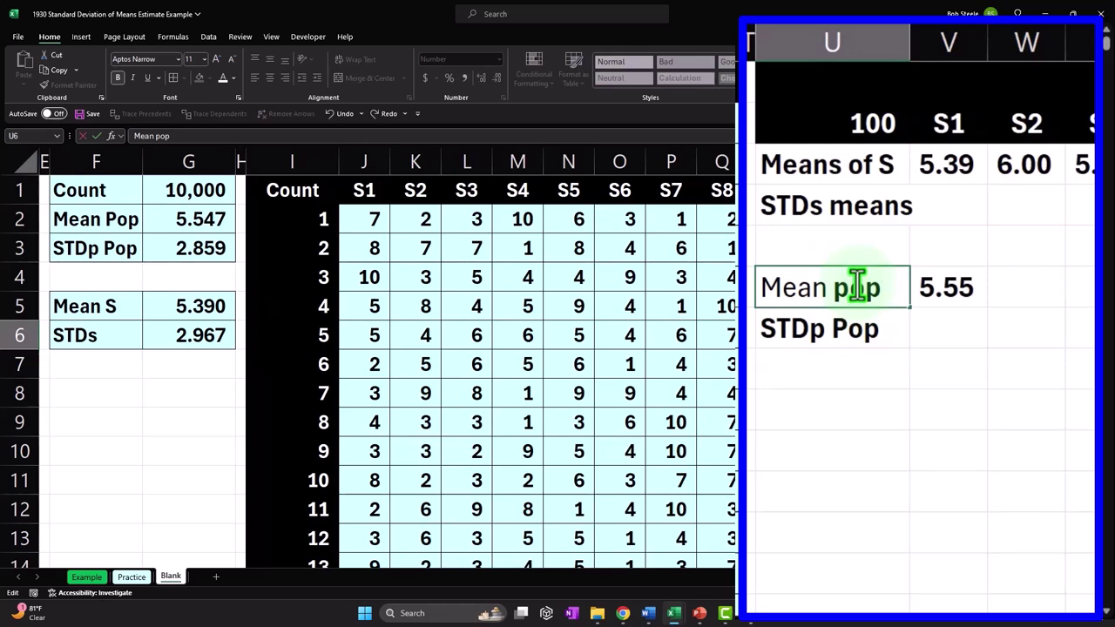
{"action": "key", "text": "Return"}
Link V7, beside the STDp Pop label, to the population standard deviation in G3.
{"action": "key", "text": "Up"}
{"action": "key", "text": "Right"}
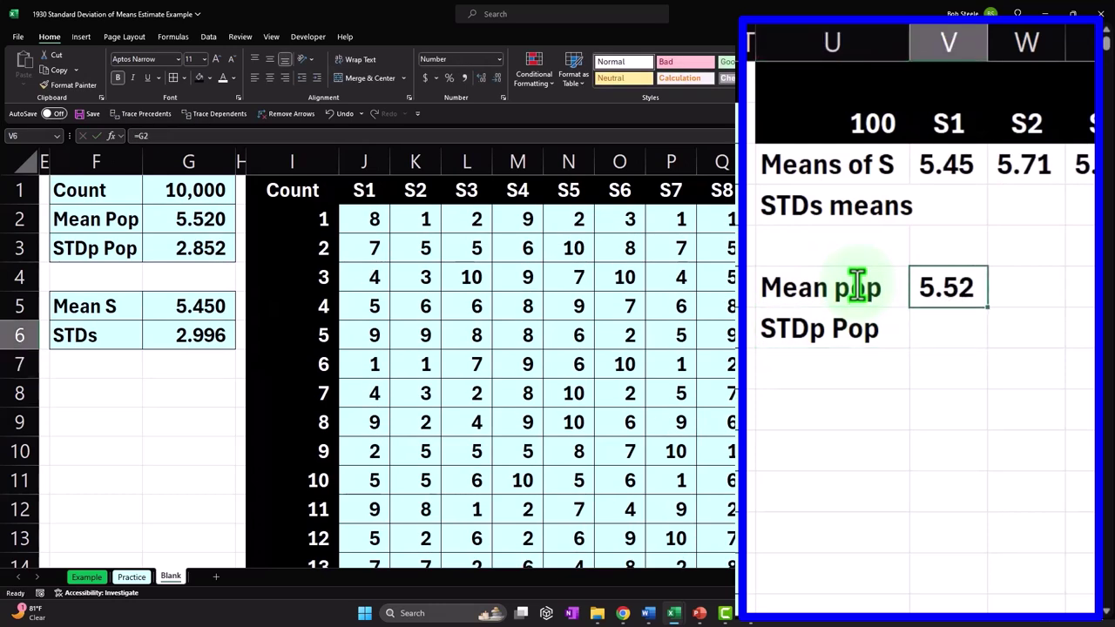
{"action": "key", "text": "Down"}
{"action": "type", "text": "="}
{"action": "key", "text": "Left"}
{"action": "key", "text": "Left"}
{"action": "key", "text": "Left"}
{"action": "key", "text": "Left"}
{"action": "key", "text": "Left"}
{"action": "key", "text": "Left"}
{"action": "key", "text": "Left"}
{"action": "key", "text": "Left"}
{"action": "key", "text": "Left"}
{"action": "key", "text": "Left"}
{"action": "key", "text": "Left"}
{"action": "key", "text": "Left"}
{"action": "key", "text": "Left"}
{"action": "key", "text": "Left"}
{"action": "key", "text": "Left"}
{"action": "key", "text": "Left"}
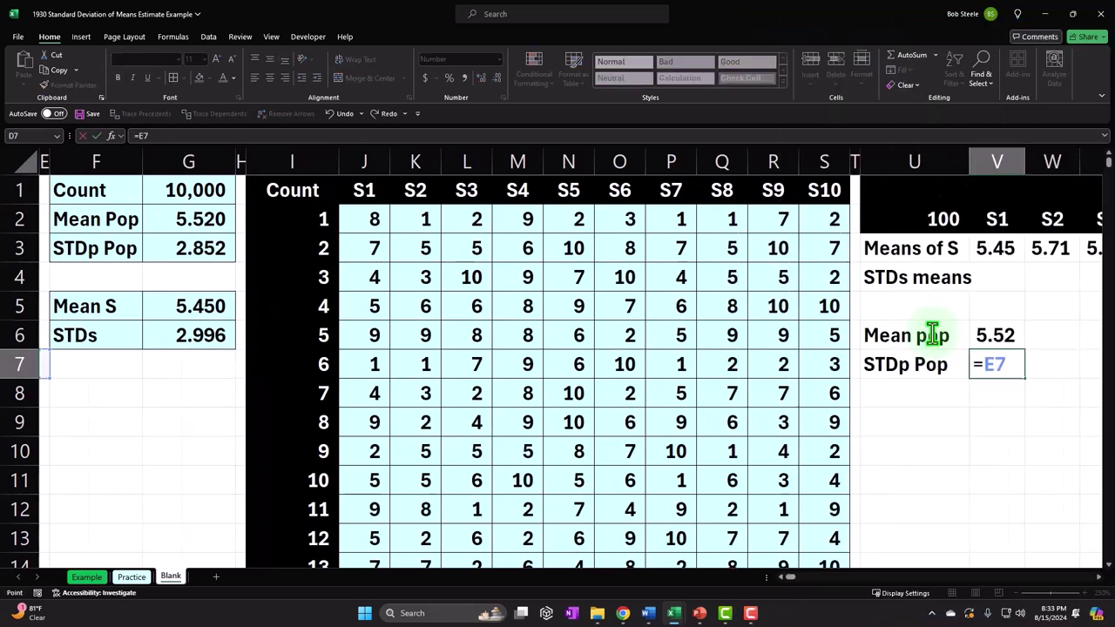
{"action": "key", "text": "Left"}
{"action": "key", "text": "Left"}
{"action": "key", "text": "Left"}
{"action": "key", "text": "Left"}
{"action": "key", "text": "Left"}
{"action": "key", "text": "Right"}
{"action": "key", "text": "Right"}
{"action": "key", "text": "Right"}
{"action": "key", "text": "Right"}
{"action": "key", "text": "Right"}
{"action": "key", "text": "Up"}
{"action": "key", "text": "Up"}
{"action": "key", "text": "Up"}
{"action": "key", "text": "Up"}
{"action": "key", "text": "Right"}
{"action": "key", "text": "Return"}
Format the population standard deviation in V7 with two decimals.
{"action": "scroll", "coordinate": [933, 334], "scroll_direction": "right", "scroll_amount": 4}
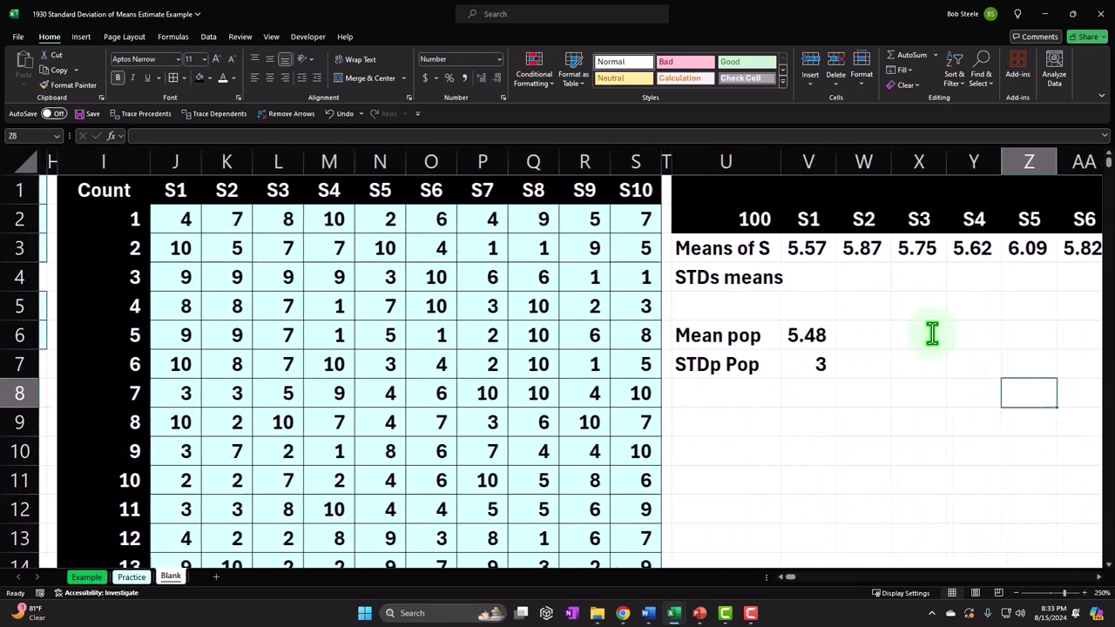
{"action": "key", "text": "Up"}
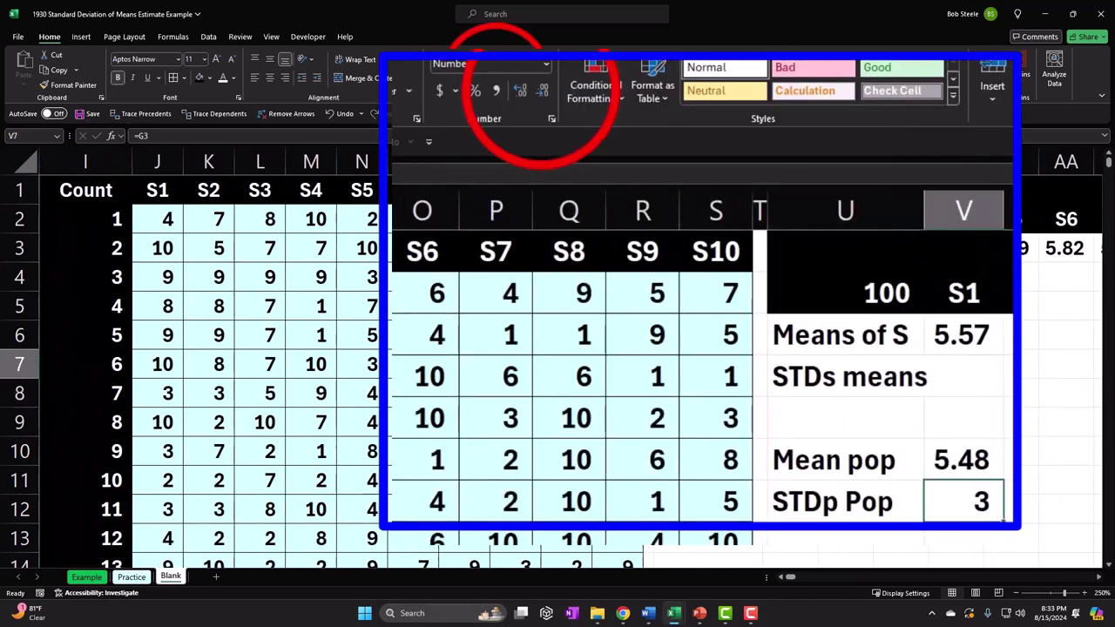
{"action": "left_click", "coordinate": [542, 91]}
{"action": "left_click", "coordinate": [542, 90]}
Enter the label Mean difference in U9, two rows below the STDp Pop label.
{"action": "key", "text": "Down"}
{"action": "key", "text": "Down"}
{"action": "key", "text": "Down"}
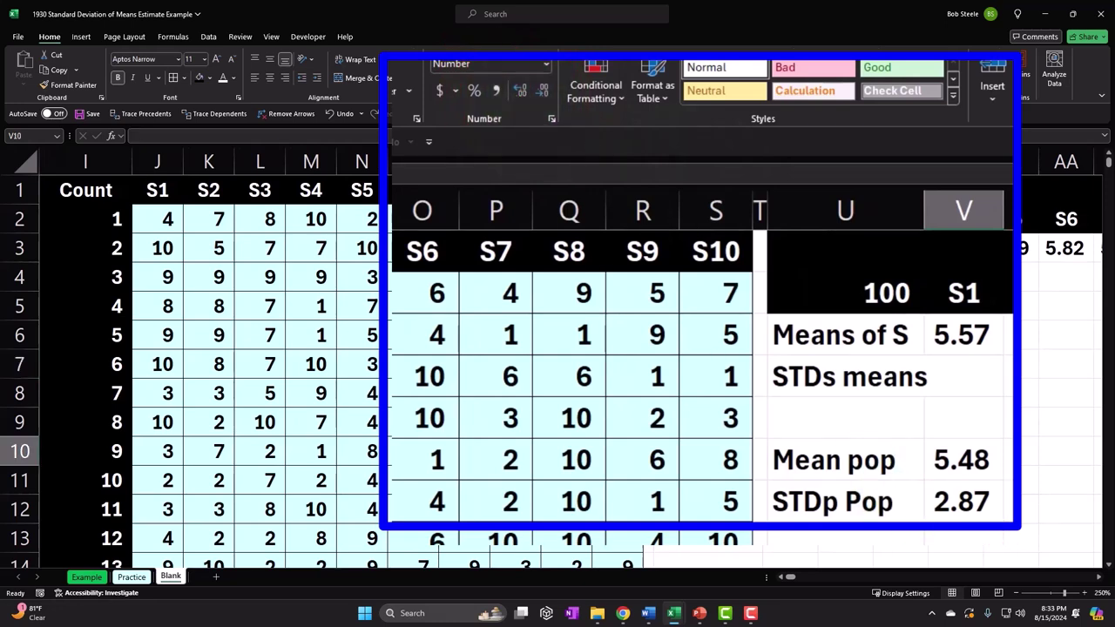
{"action": "key", "text": "Right"}
{"action": "key", "text": "Right"}
{"action": "key", "text": "Right"}
{"action": "key", "text": "Right"}
{"action": "key", "text": "Right"}
{"action": "key", "text": "Right"}
{"action": "key", "text": "Right"}
{"action": "key", "text": "Right"}
{"action": "key", "text": "Right"}
{"action": "key", "text": "Right"}
{"action": "key", "text": "Right"}
{"action": "key", "text": "Left"}
{"action": "key", "text": "Left"}
{"action": "key", "text": "Left"}
{"action": "key", "text": "Left"}
{"action": "key", "text": "Left"}
{"action": "key", "text": "Left"}
{"action": "key", "text": "Left"}
{"action": "key", "text": "Left"}
{"action": "key", "text": "Left"}
{"action": "key", "text": "Left"}
{"action": "key", "text": "Left"}
{"action": "key", "text": "Left"}
{"action": "key", "text": "Up"}
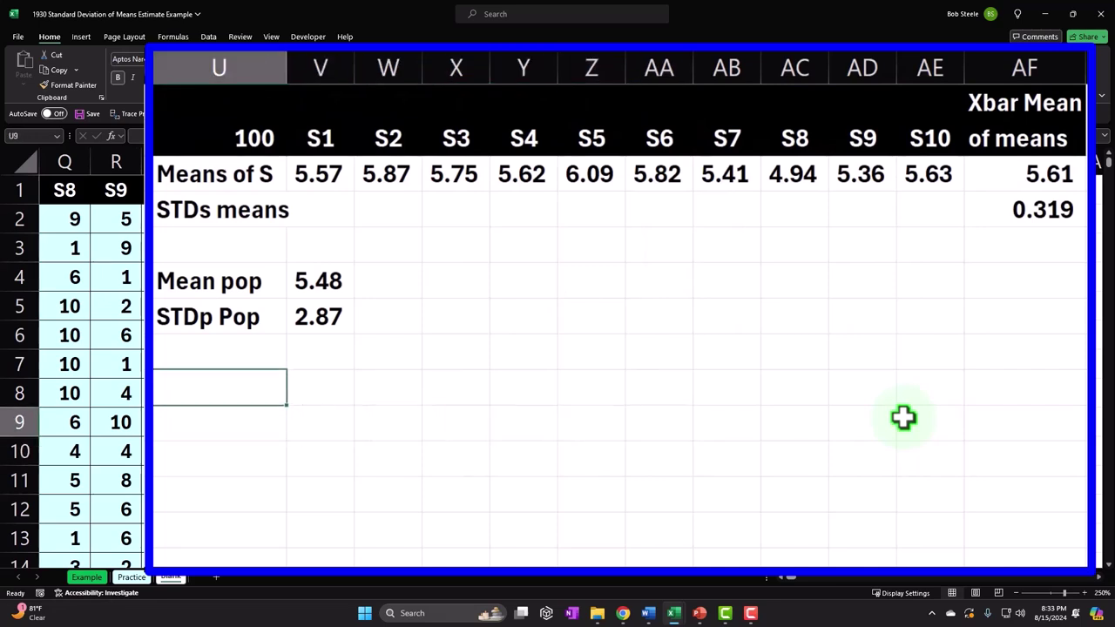
{"action": "type", "text": "Mean difference"}
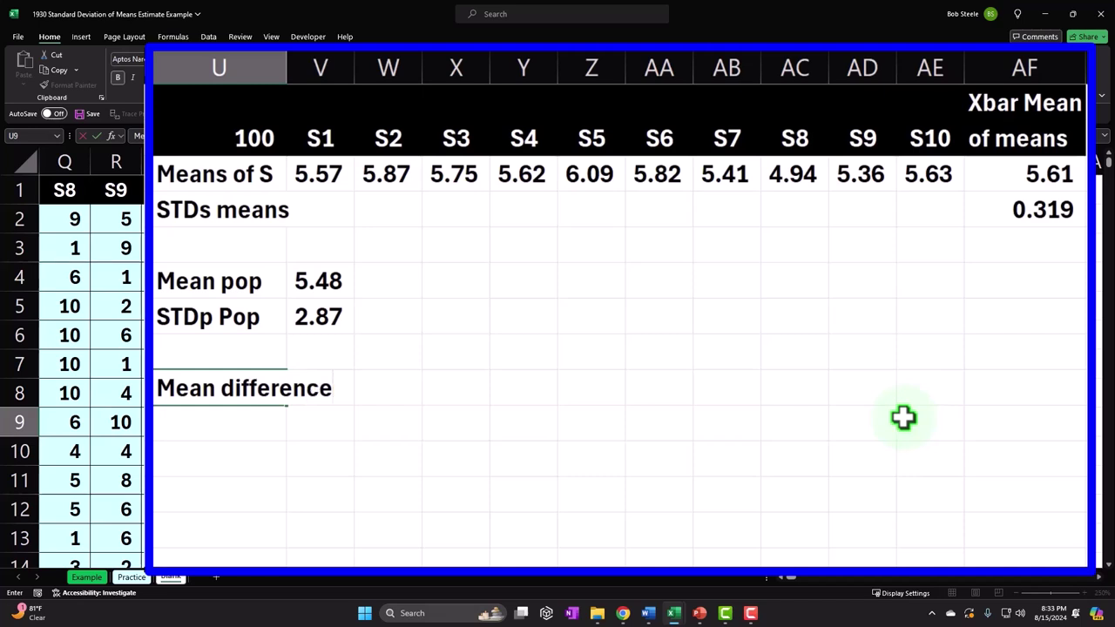
{"action": "left_click", "coordinate": [386, 383]}
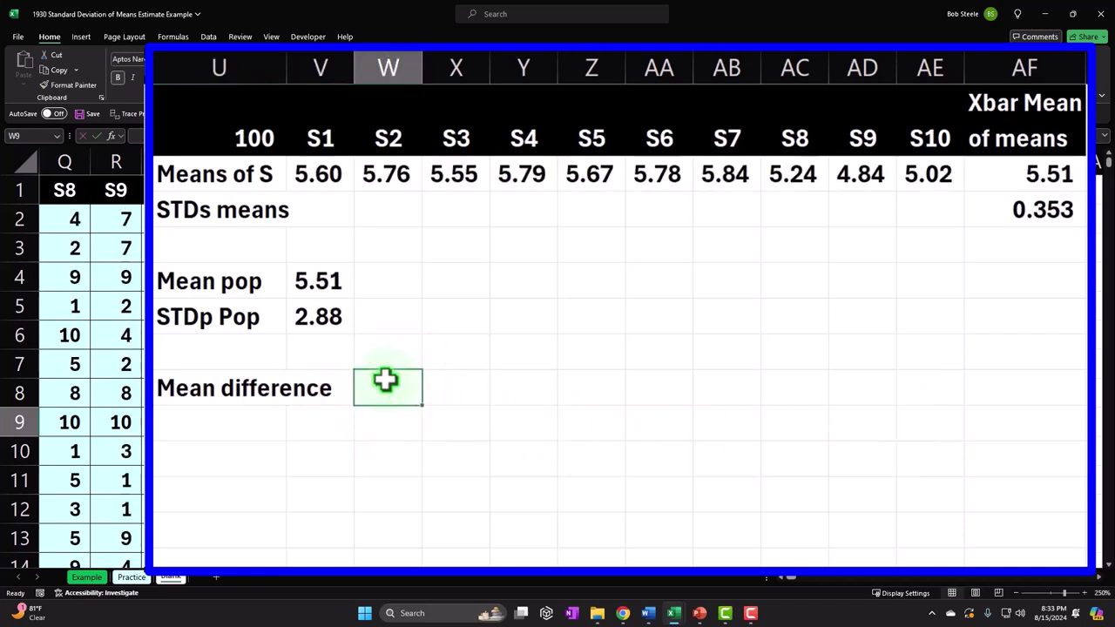
Enter a formula in W9 that subtracts the mean of means in AF3 from the population mean in V6.
{"action": "type", "text": "="}
{"action": "key", "text": "Up"}
{"action": "key", "text": "Up"}
{"action": "key", "text": "Up"}
{"action": "key", "text": "Left"}
{"action": "type", "text": "-"}
{"action": "key", "text": "Right"}
{"action": "key", "text": "Right"}
{"action": "key", "text": "Right"}
{"action": "key", "text": "Right"}
{"action": "key", "text": "Right"}
{"action": "key", "text": "Right"}
{"action": "key", "text": "Right"}
{"action": "key", "text": "Right"}
{"action": "key", "text": "Right"}
{"action": "key", "text": "Up"}
{"action": "key", "text": "Up"}
{"action": "key", "text": "Up"}
{"action": "key", "text": "Up"}
{"action": "key", "text": "Up"}
{"action": "key", "text": "Up"}
{"action": "left_click", "coordinate": [393, 420]}
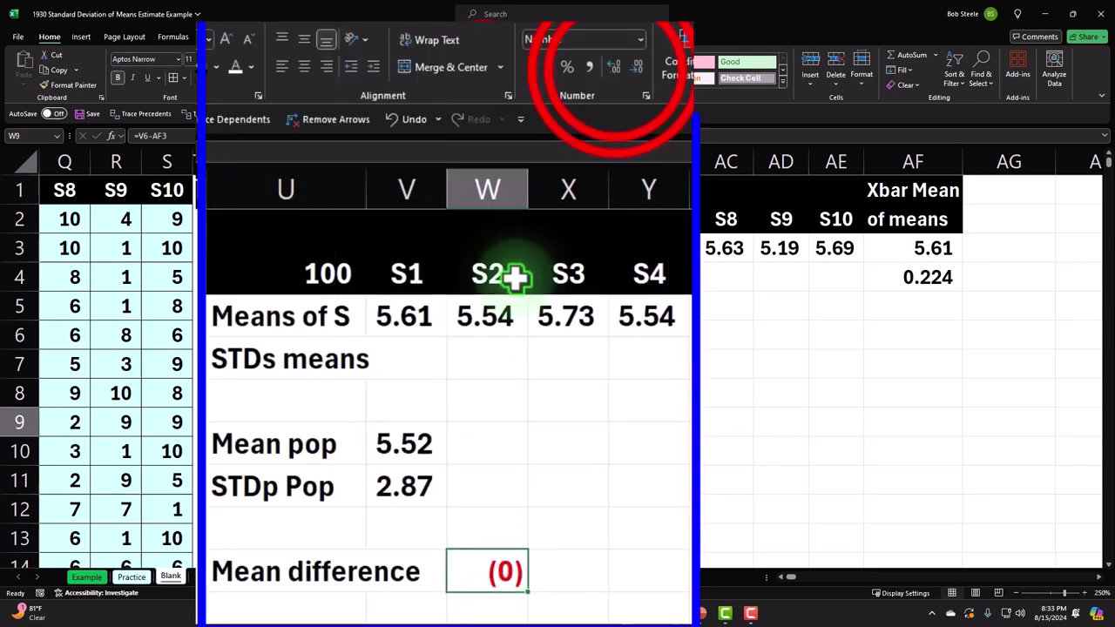
Format the mean difference in W9 with one decimal.
{"action": "left_click", "coordinate": [478, 77]}
{"action": "left_click", "coordinate": [479, 78]}
{"action": "left_click", "coordinate": [637, 68]}
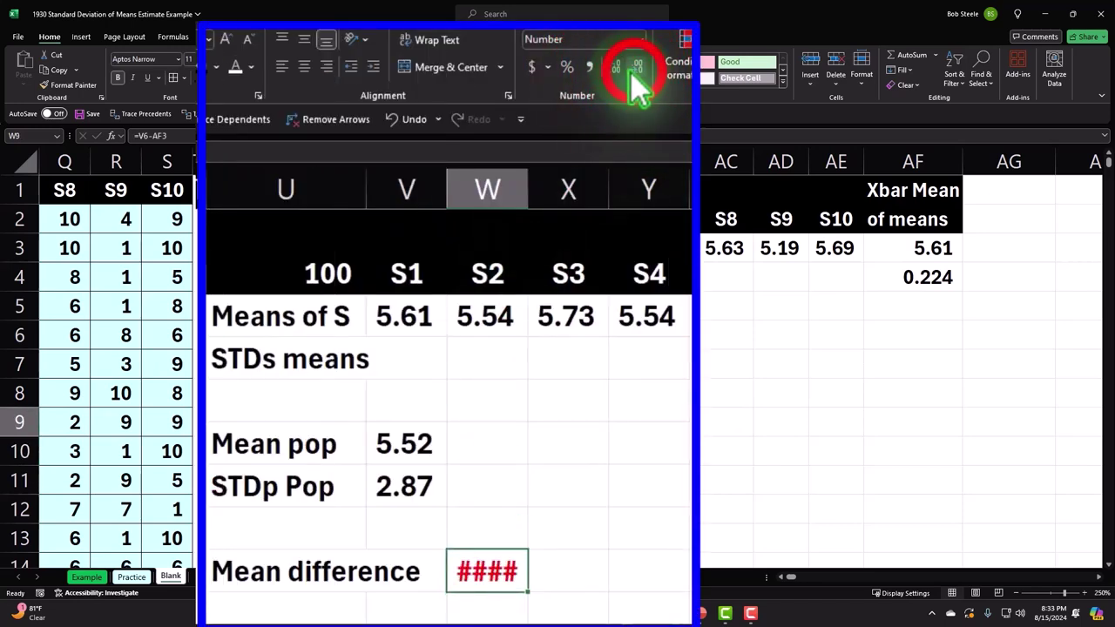
{"action": "left_click", "coordinate": [627, 405]}
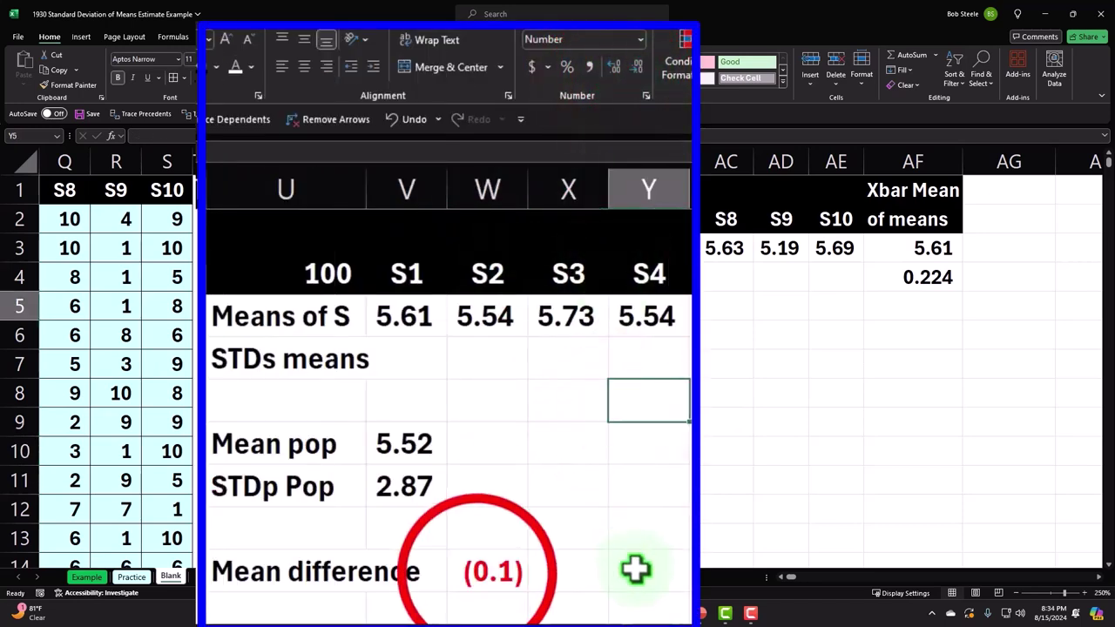
Move the mean difference formula from W9 to AF9 and format it with three decimals.
{"action": "left_click", "coordinate": [480, 574]}
{"action": "left_click_drag", "start_coordinate": [394, 433], "coordinate": [913, 427]}
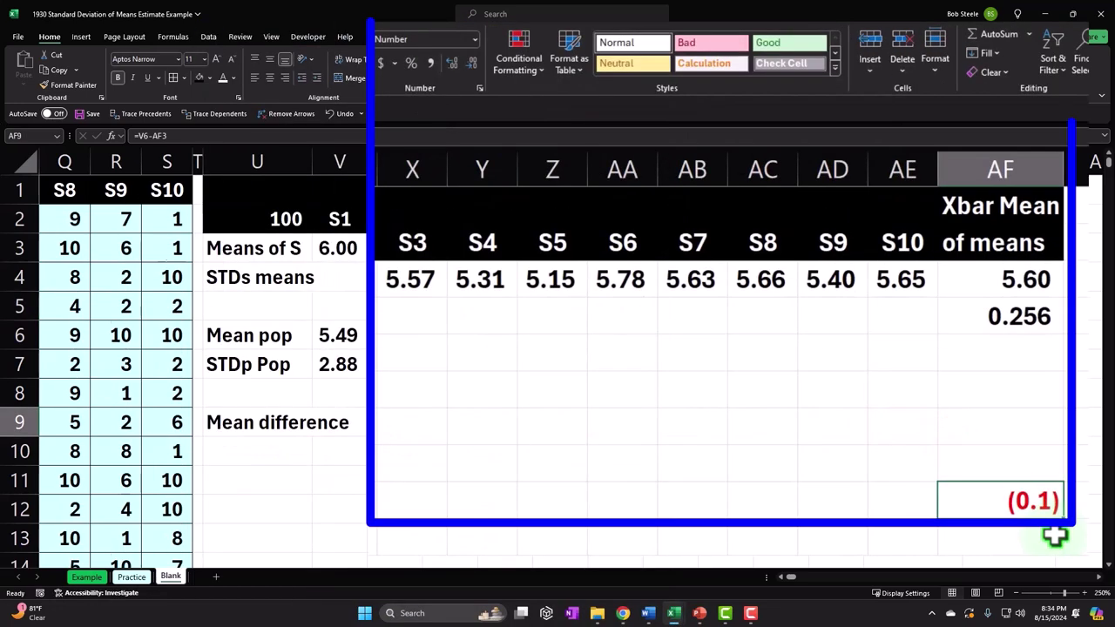
{"action": "left_click", "coordinate": [477, 77]}
{"action": "left_click", "coordinate": [477, 77]}
Check the formulas behind the population standard deviation in V7 and the mean difference in AF9.
{"action": "double_click", "coordinate": [370, 364]}
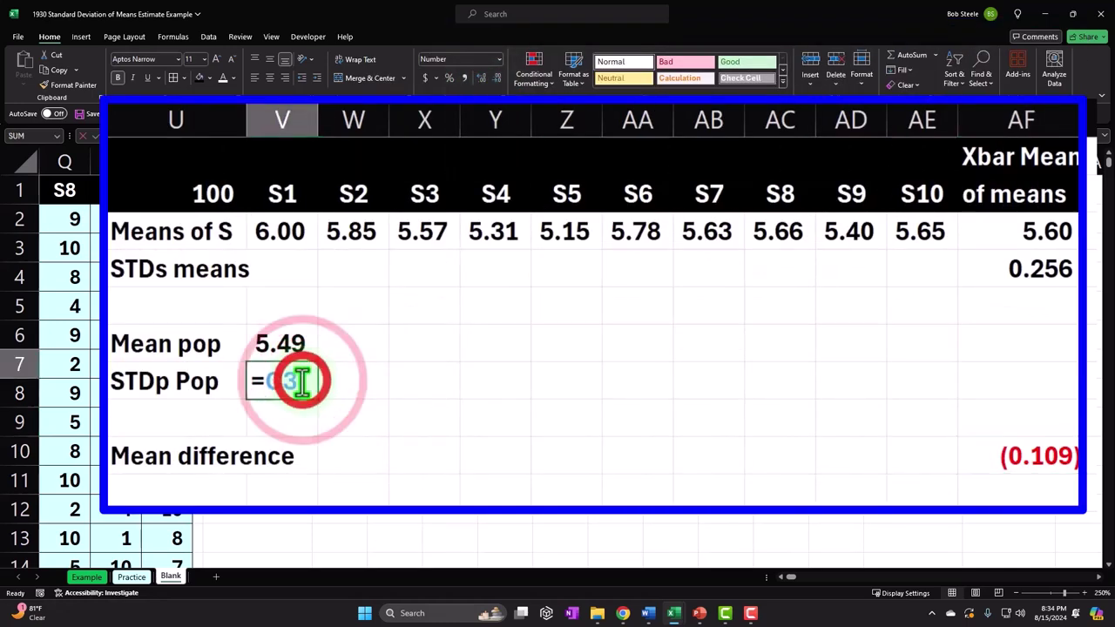
{"action": "key", "text": "Return"}
{"action": "double_click", "coordinate": [1070, 466]}
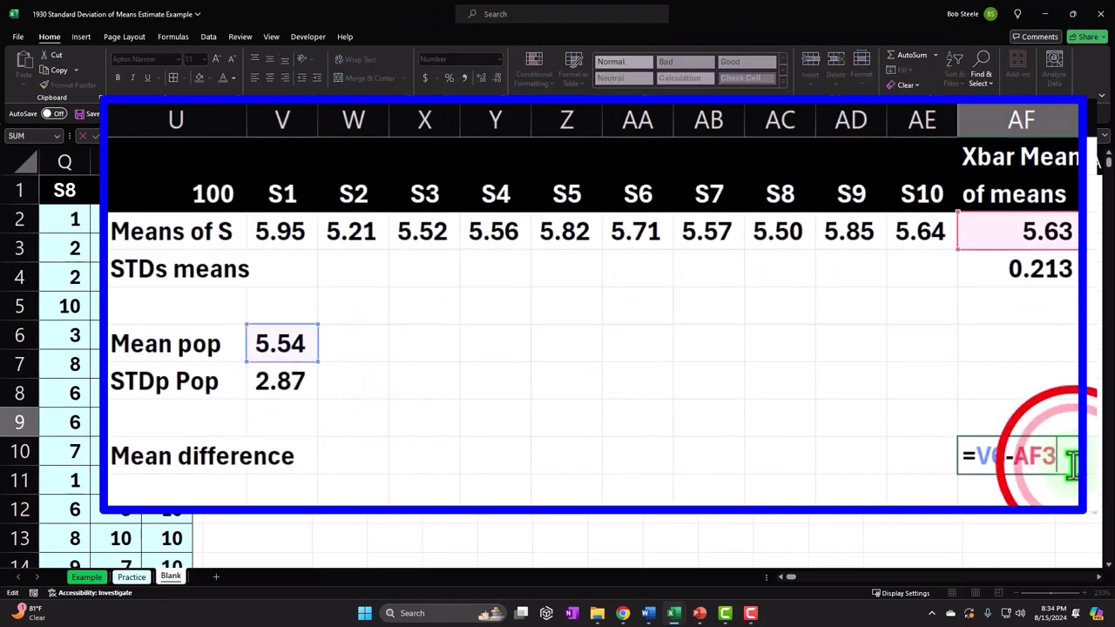
{"action": "key", "text": "Return"}
{"action": "left_click", "coordinate": [1071, 463]}
{"action": "double_click", "coordinate": [1070, 463]}
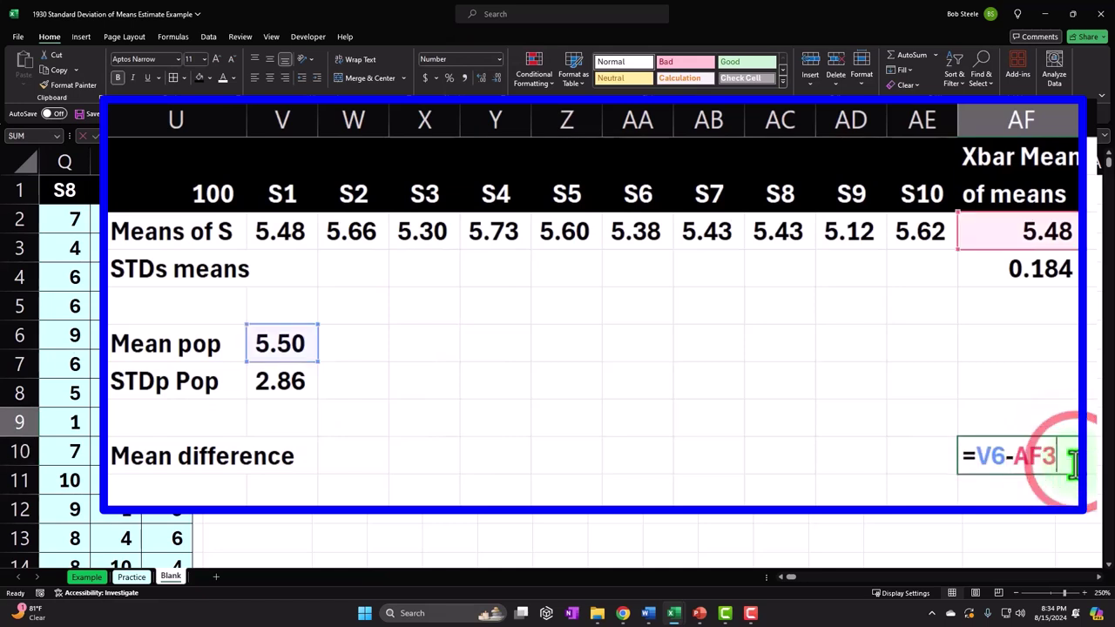
{"action": "key", "text": "Return"}
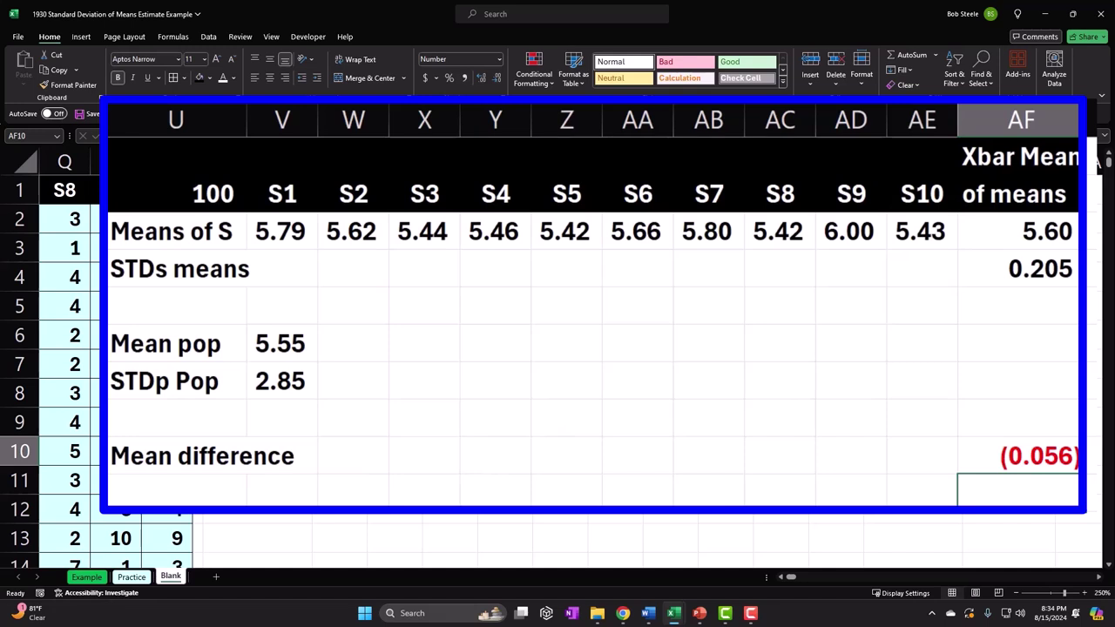
Make the entry for the new row in U11, two rows below the Mean difference label.
{"action": "left_click", "coordinate": [174, 489]}
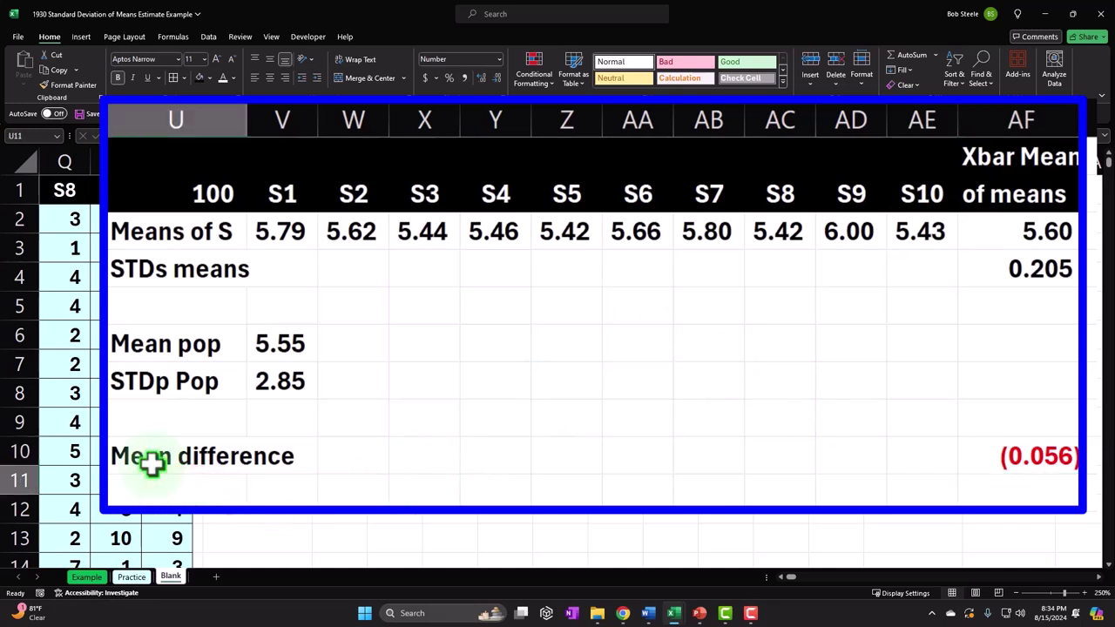
{"action": "type", "text": "="}
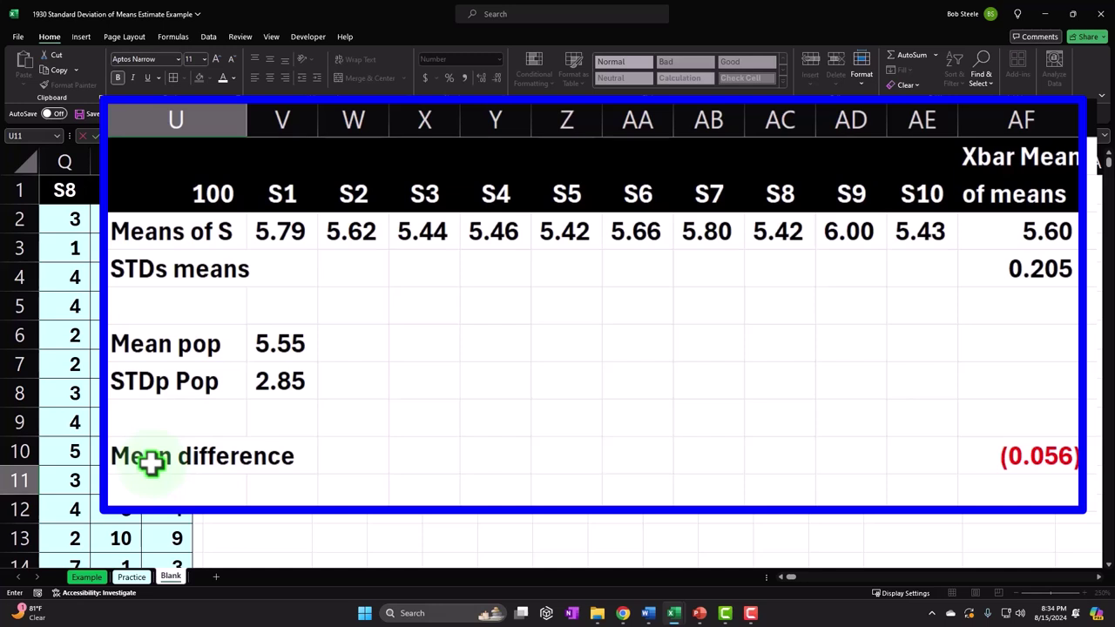
{"action": "double_click", "coordinate": [356, 484]}
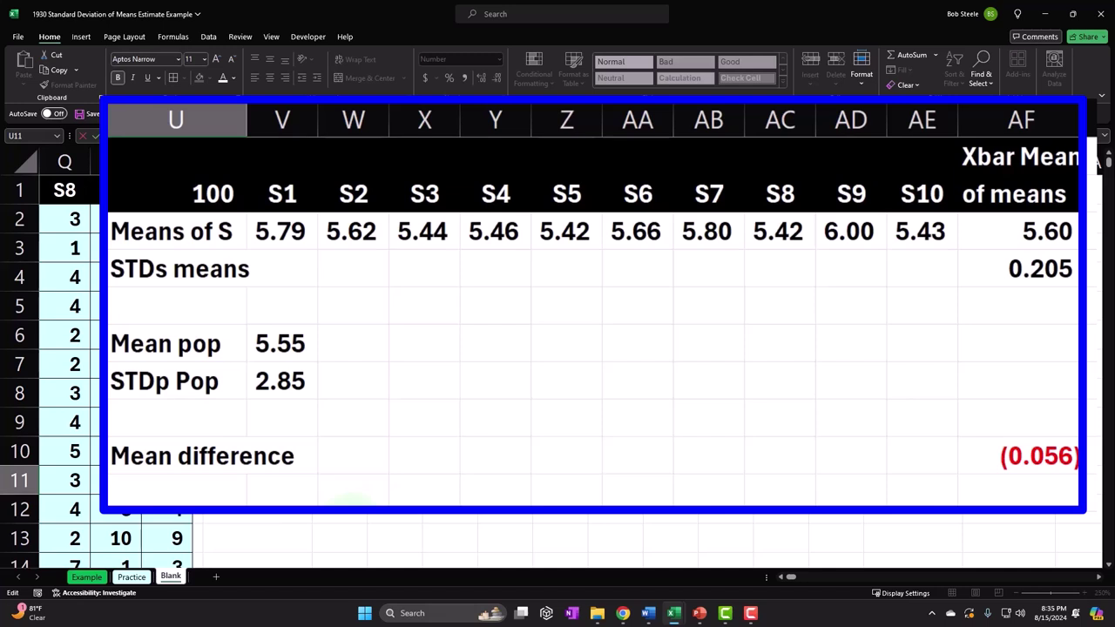
{"action": "key", "text": "Tab"}
Go to AF11 in the new row and consult the standard deviation of means formula pictured in column A.
{"action": "key", "text": "Tab"}
{"action": "key", "text": "Tab"}
{"action": "key", "text": "Tab"}
{"action": "key", "text": "Tab"}
{"action": "key", "text": "Tab"}
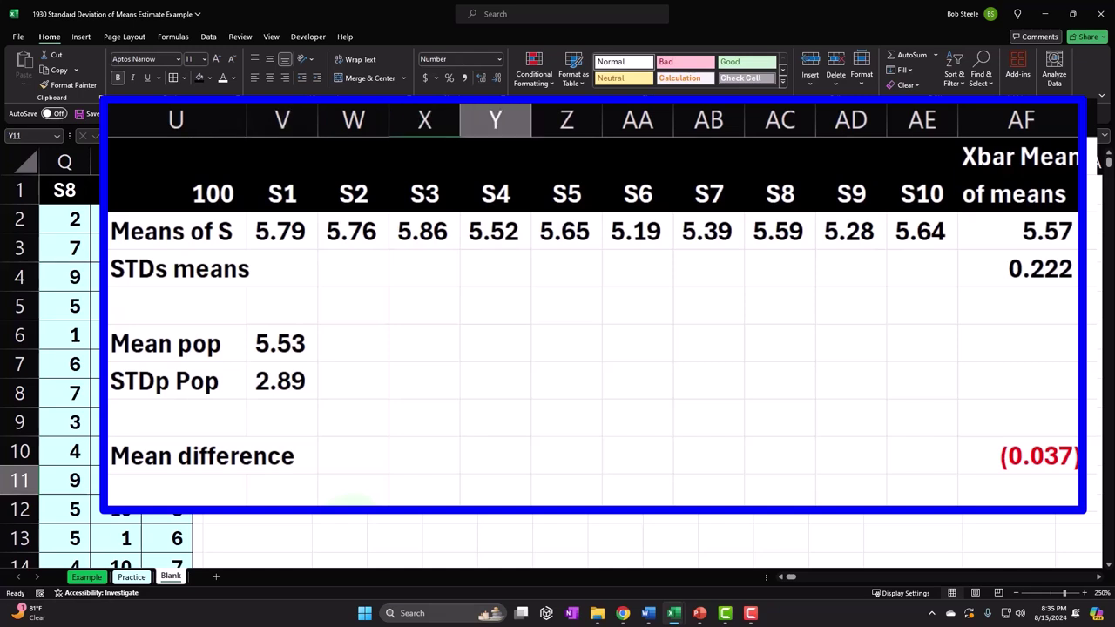
{"action": "key", "text": "Tab"}
{"action": "key", "text": "Tab"}
{"action": "key", "text": "Tab"}
{"action": "key", "text": "Tab"}
{"action": "key", "text": "Tab"}
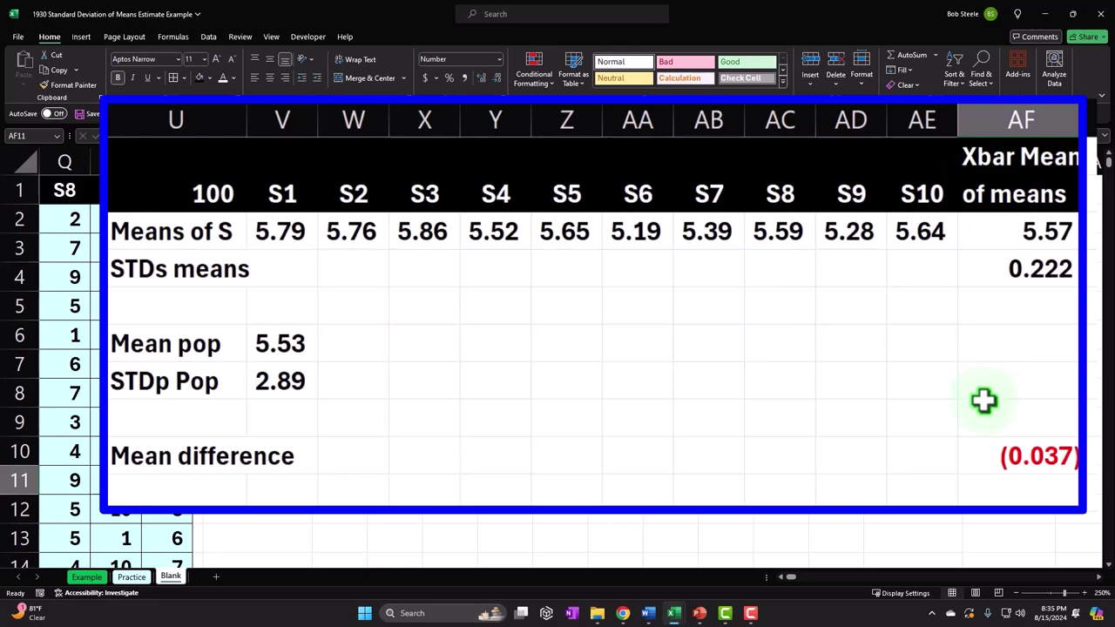
{"action": "left_click", "coordinate": [790, 576]}
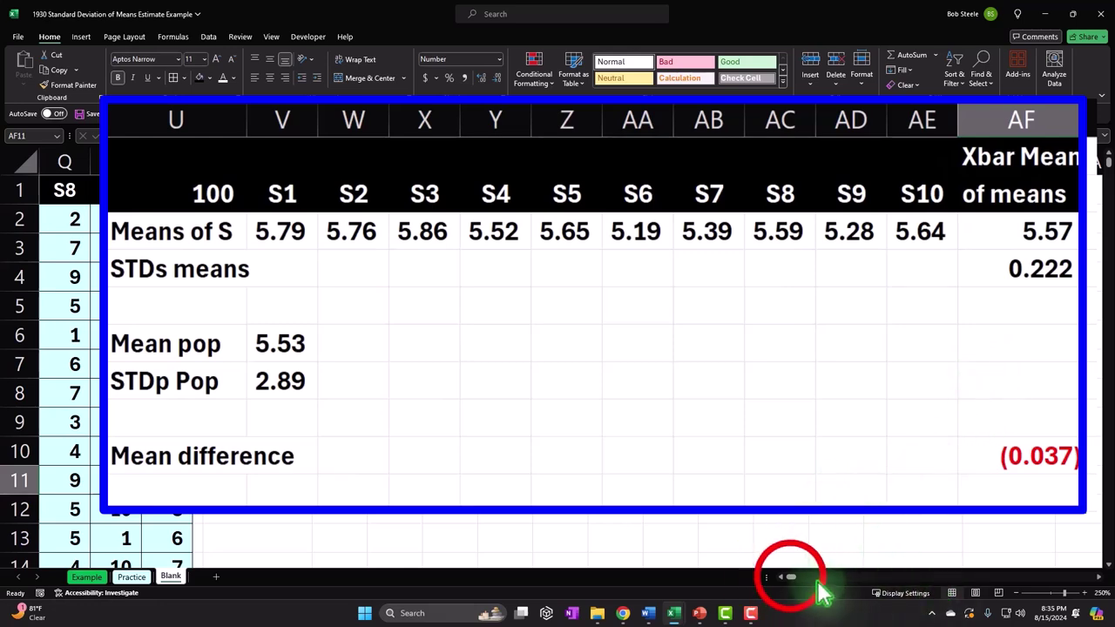
{"action": "left_click_drag", "start_coordinate": [790, 577], "coordinate": [782, 578]}
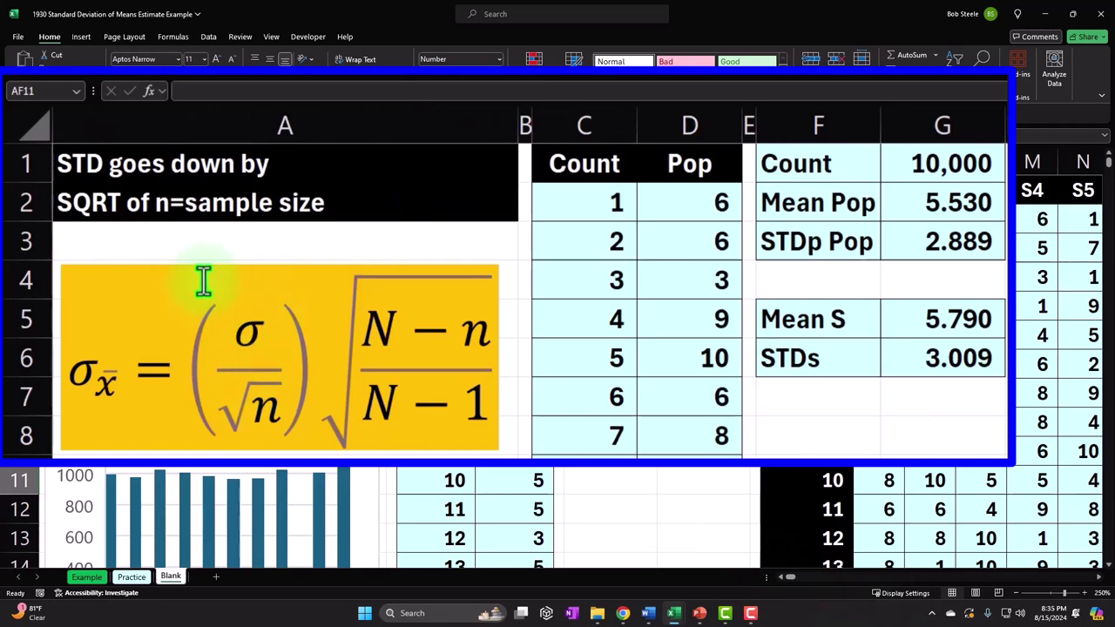
{"action": "left_click", "coordinate": [236, 334]}
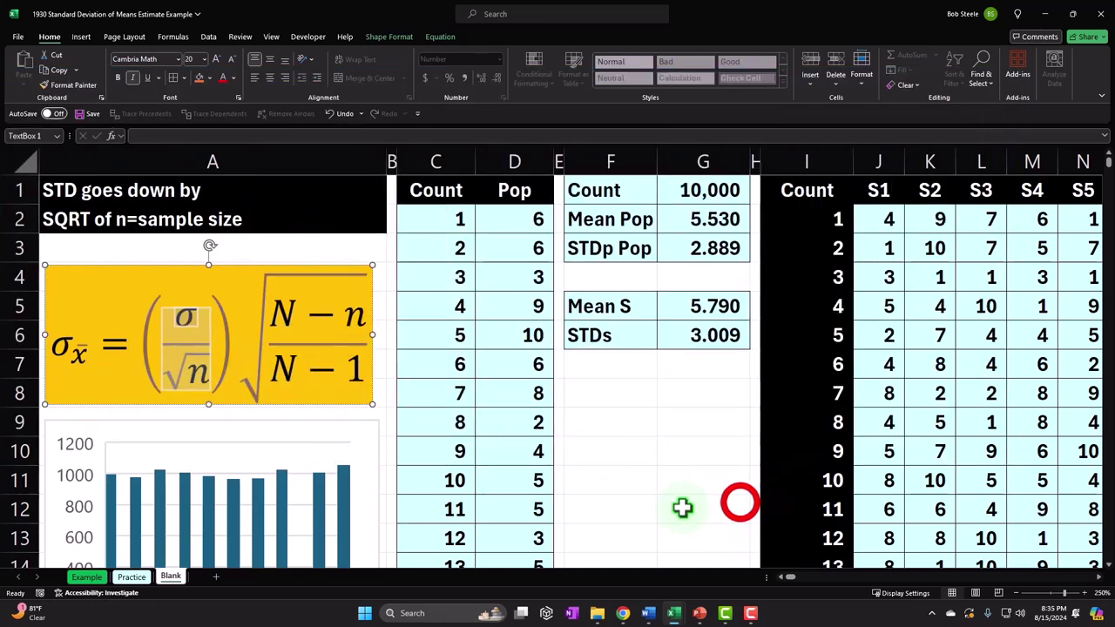
{"action": "left_click", "coordinate": [677, 508]}
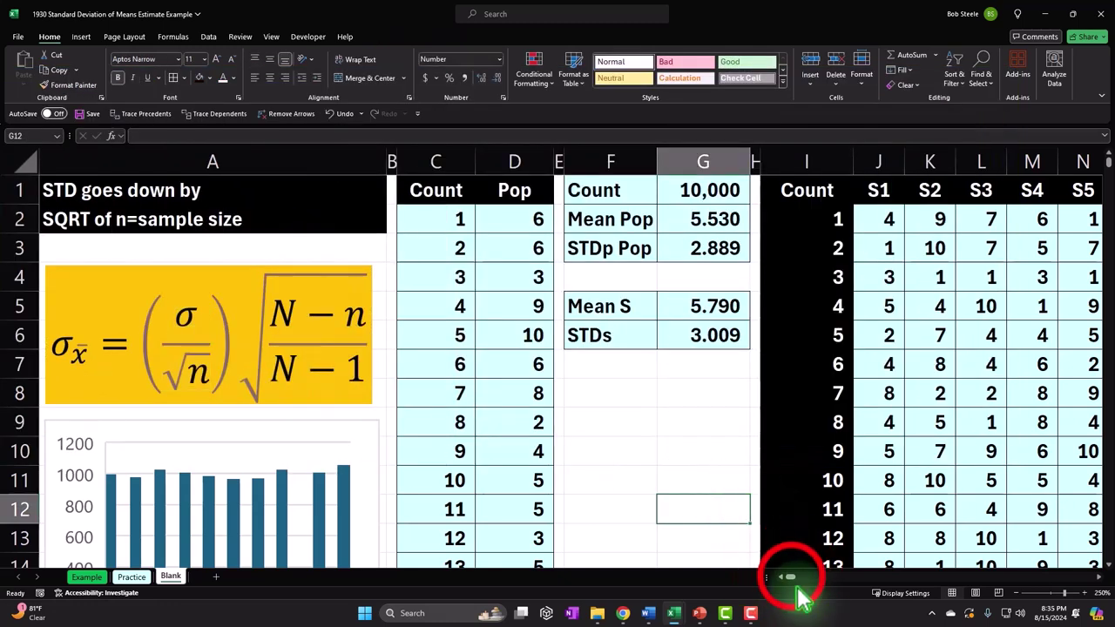
{"action": "left_click_drag", "start_coordinate": [789, 576], "coordinate": [790, 576]}
{"action": "left_click", "coordinate": [792, 514]}
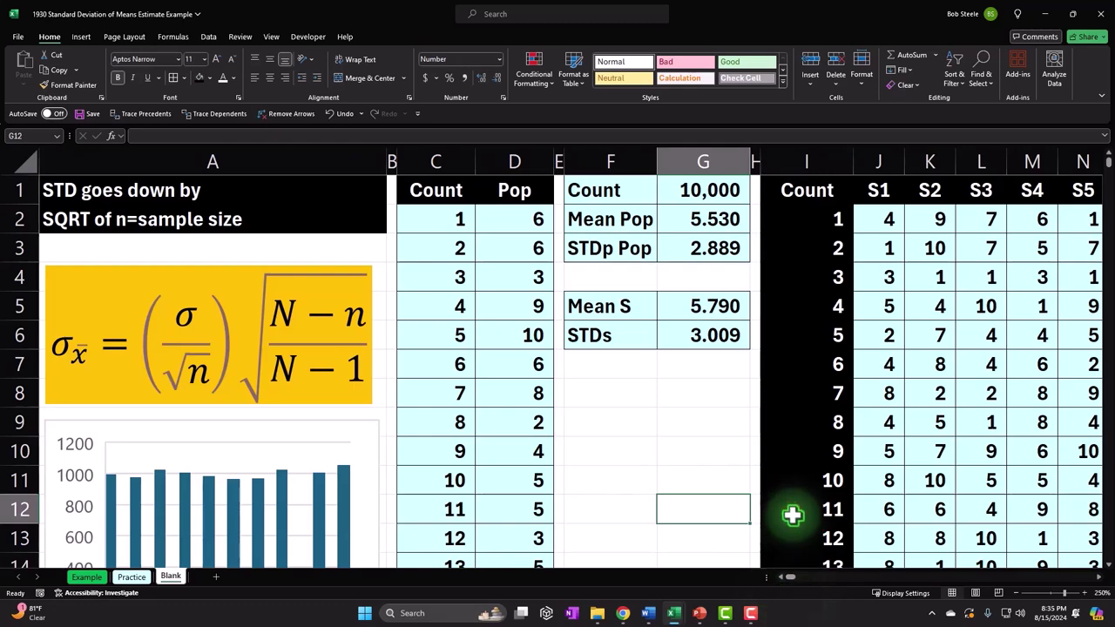
Begin the standard error formula in AF11 by dividing the population standard deviation in V7 by a square root, =V7/SQRT(.
{"action": "key", "text": "Right"}
{"action": "key", "text": "Right"}
{"action": "key", "text": "Right"}
{"action": "key", "text": "Right"}
{"action": "key", "text": "Right"}
{"action": "key", "text": "Right"}
{"action": "key", "text": "Right"}
{"action": "key", "text": "Right"}
{"action": "key", "text": "Right"}
{"action": "key", "text": "Right"}
{"action": "key", "text": "Right"}
{"action": "key", "text": "Right"}
{"action": "key", "text": "Right"}
{"action": "key", "text": "Right"}
{"action": "key", "text": "Right"}
{"action": "key", "text": "Right"}
{"action": "key", "text": "Right"}
{"action": "key", "text": "Right"}
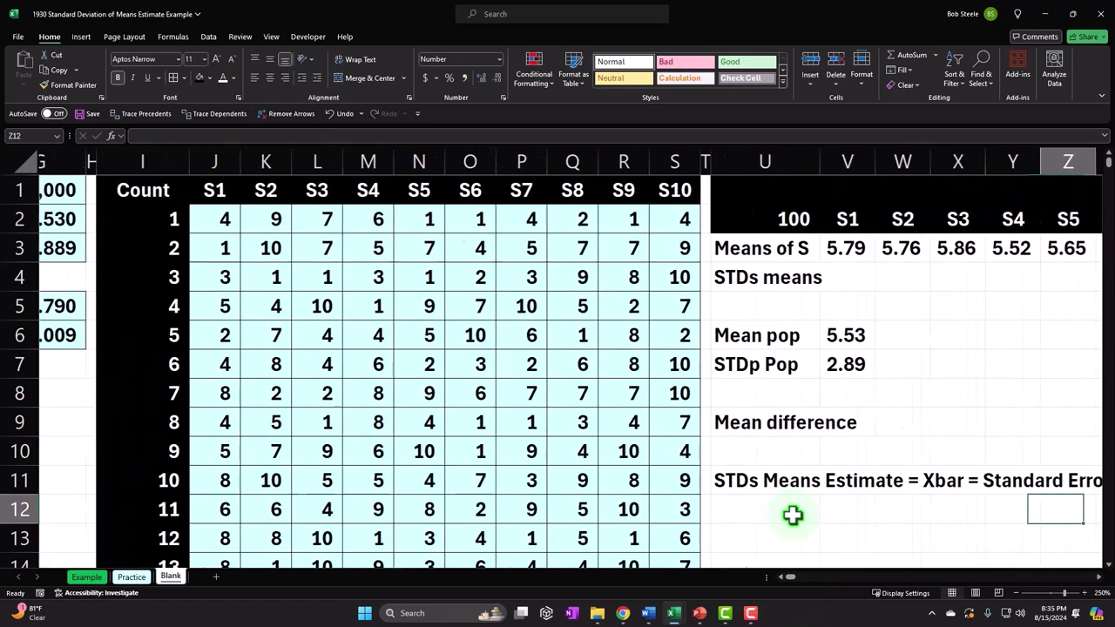
{"action": "key", "text": "Right"}
{"action": "key", "text": "Right"}
{"action": "key", "text": "Right"}
{"action": "key", "text": "Right"}
{"action": "key", "text": "Right"}
{"action": "key", "text": "Right"}
{"action": "key", "text": "Right"}
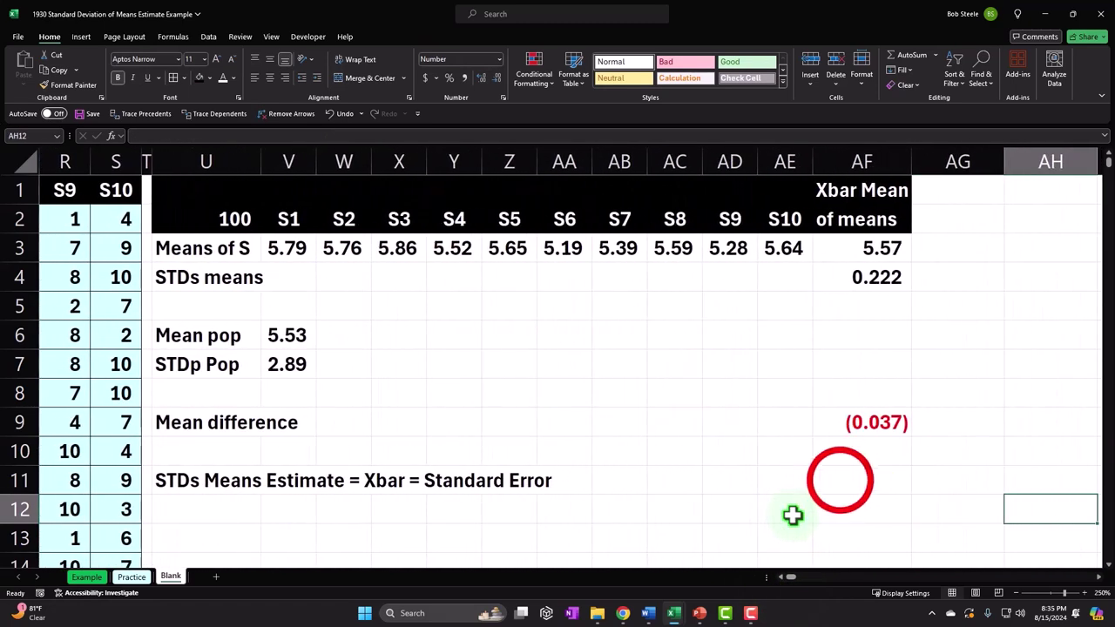
{"action": "left_click", "coordinate": [840, 480]}
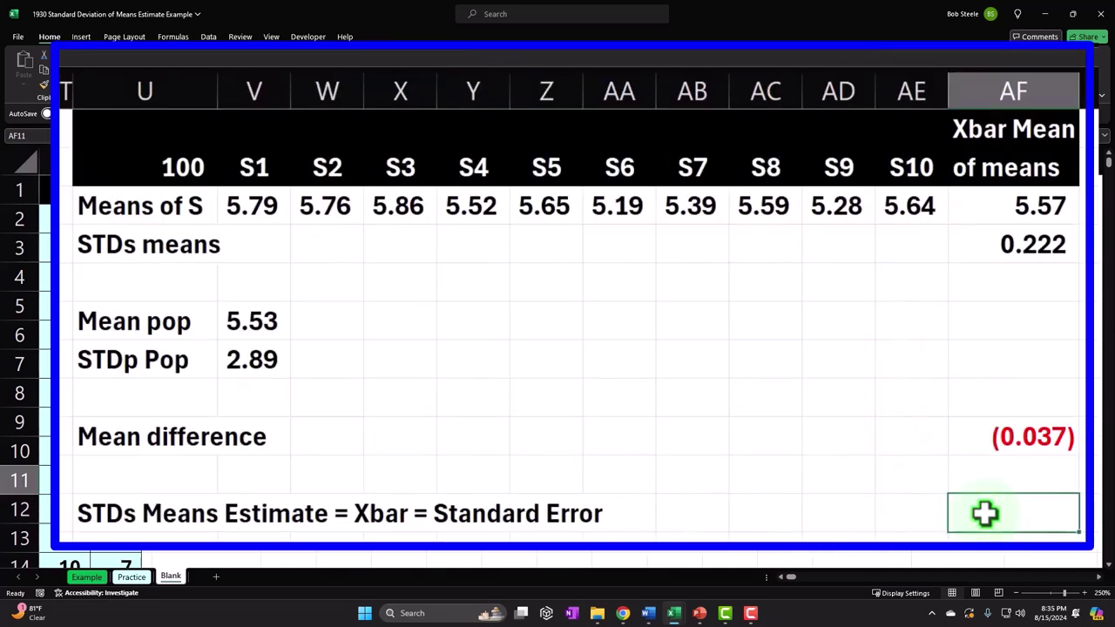
{"action": "type", "text": "="}
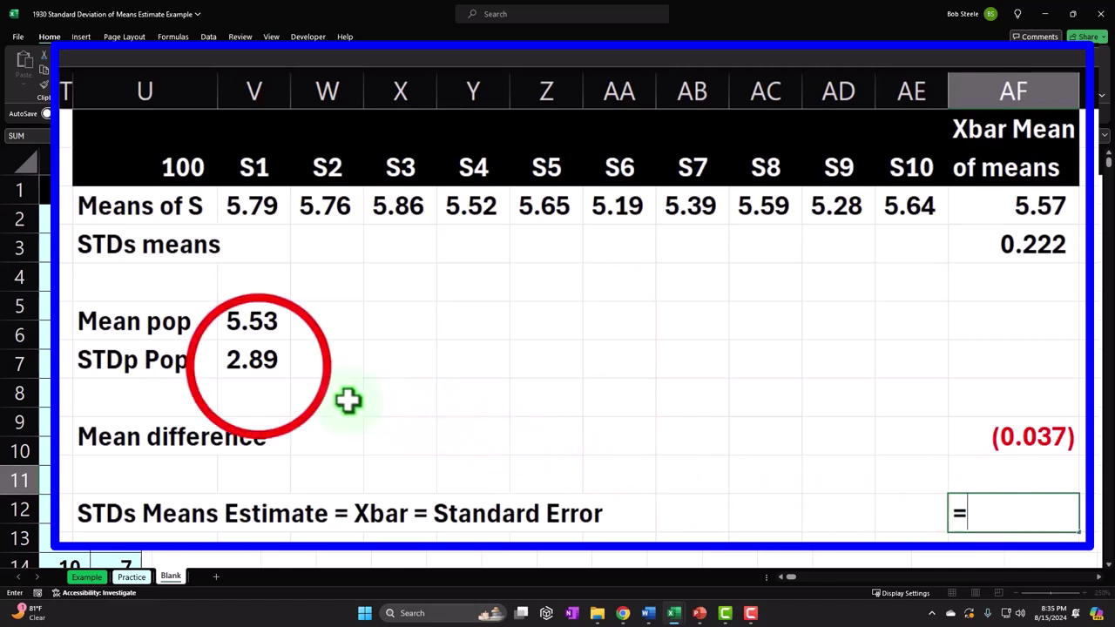
{"action": "left_click", "coordinate": [261, 366]}
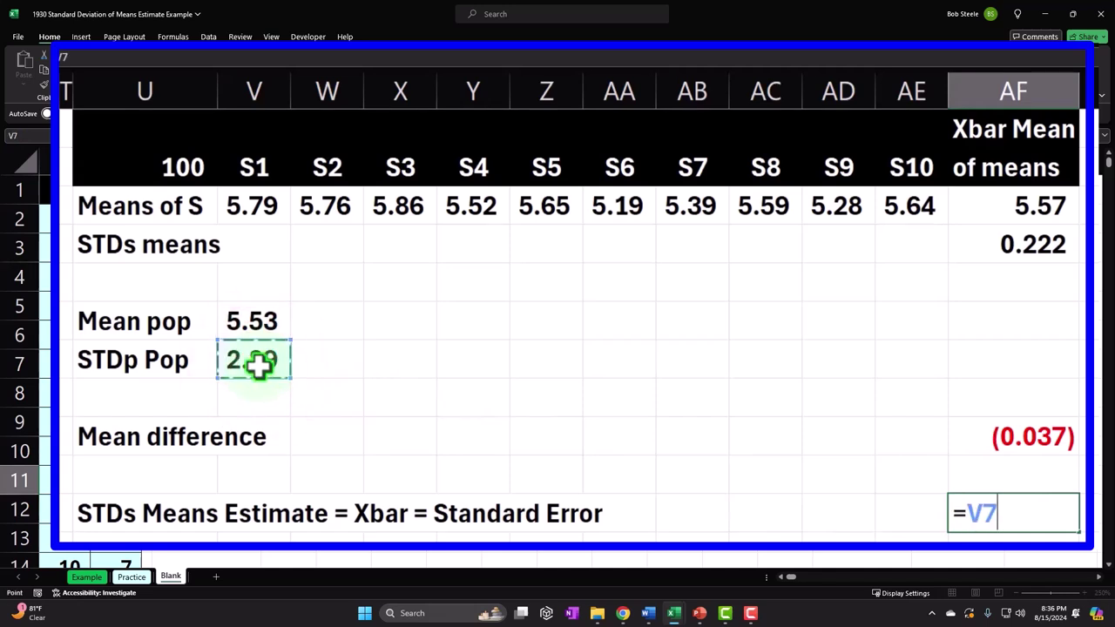
{"action": "type", "text": "/"}
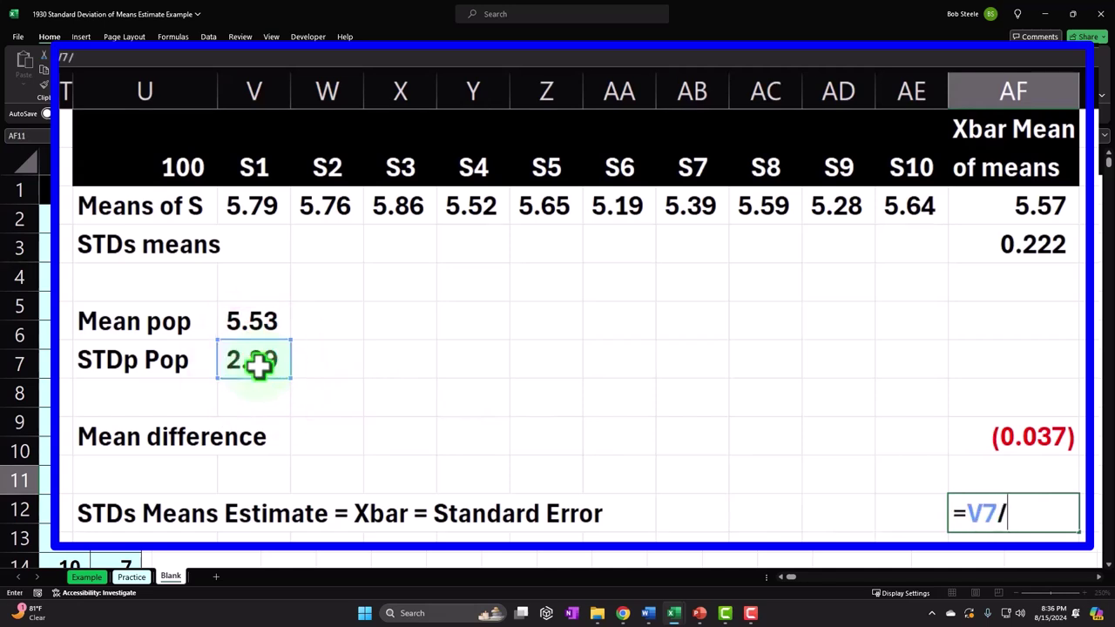
{"action": "type", "text": "s"}
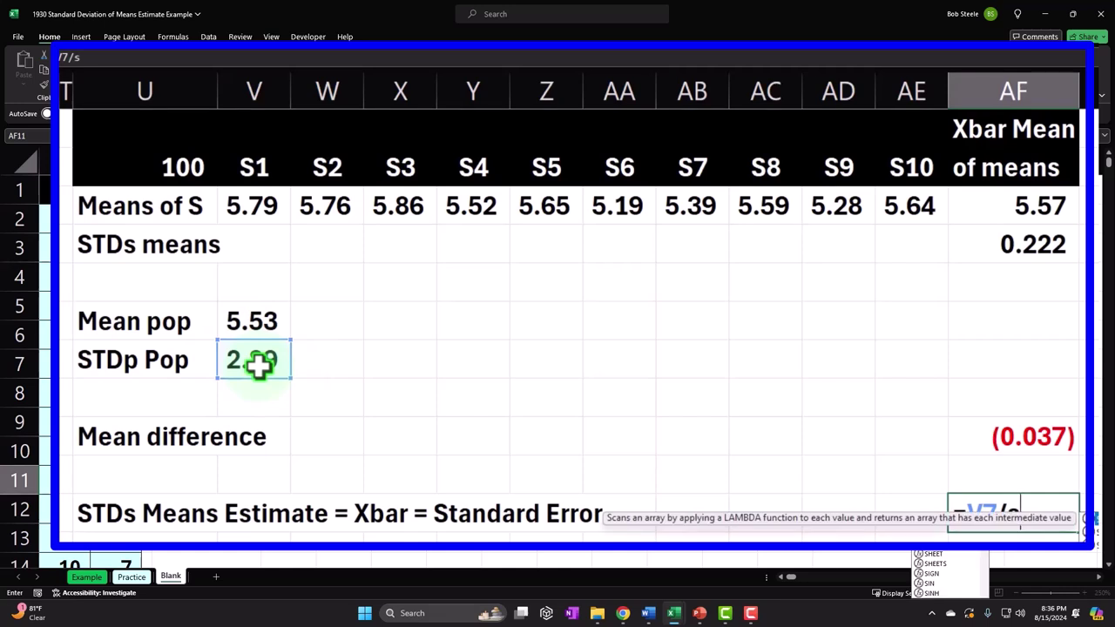
{"action": "type", "text": "q"}
{"action": "key", "text": "Tab"}
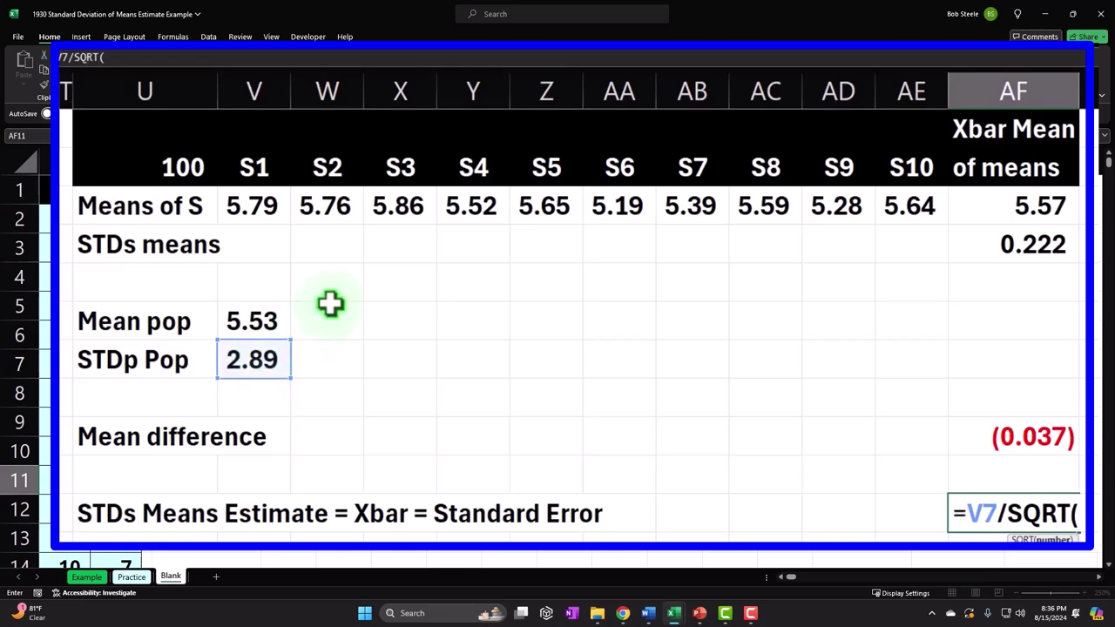
{"action": "left_click", "coordinate": [359, 286]}
{"action": "key", "text": "Left"}
{"action": "key", "text": "Left"}
{"action": "key", "text": "Left"}
{"action": "key", "text": "Left"}
{"action": "key", "text": "Left"}
{"action": "key", "text": "Left"}
{"action": "key", "text": "Left"}
{"action": "key", "text": "Left"}
{"action": "key", "text": "Left"}
{"action": "key", "text": "Left"}
{"action": "key", "text": "Left"}
{"action": "key", "text": "Left"}
{"action": "key", "text": "Left"}
{"action": "key", "text": "Left"}
{"action": "key", "text": "Left"}
{"action": "key", "text": "Left"}
{"action": "key", "text": "Left"}
{"action": "key", "text": "Left"}
{"action": "key", "text": "Left"}
{"action": "key", "text": "Left"}
{"action": "key", "text": "Left"}
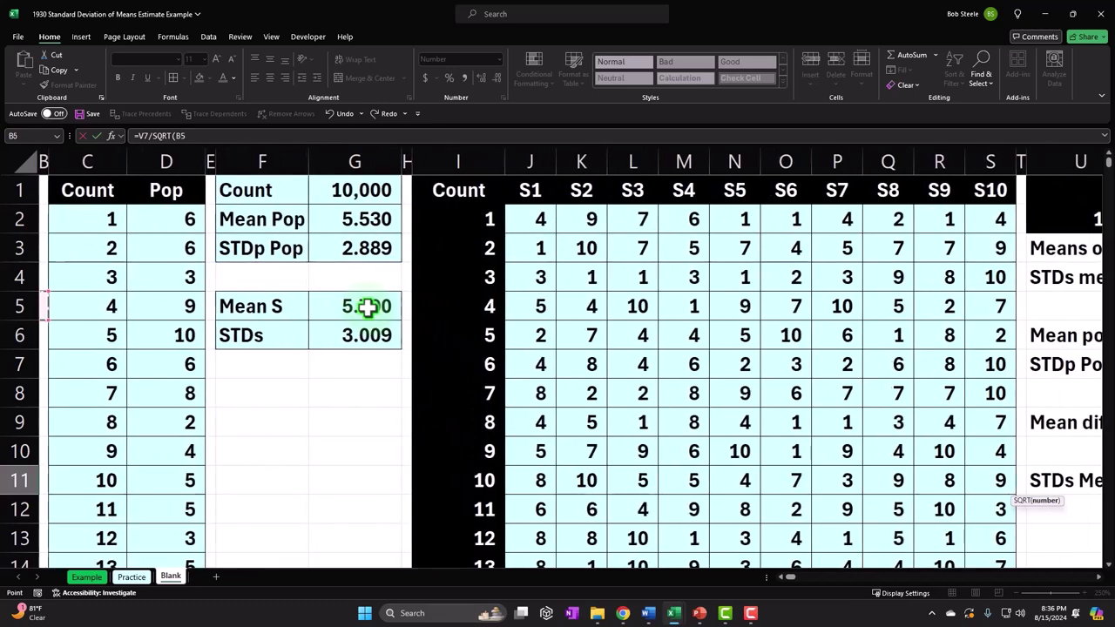
{"action": "key", "text": "Right"}
{"action": "key", "text": "Right"}
{"action": "key", "text": "Right"}
{"action": "key", "text": "Right"}
{"action": "key", "text": "Right"}
{"action": "key", "text": "Right"}
{"action": "key", "text": "Right"}
{"action": "key", "text": "Right"}
{"action": "key", "text": "Right"}
{"action": "key", "text": "Right"}
{"action": "key", "text": "Right"}
{"action": "key", "text": "Right"}
{"action": "key", "text": "Right"}
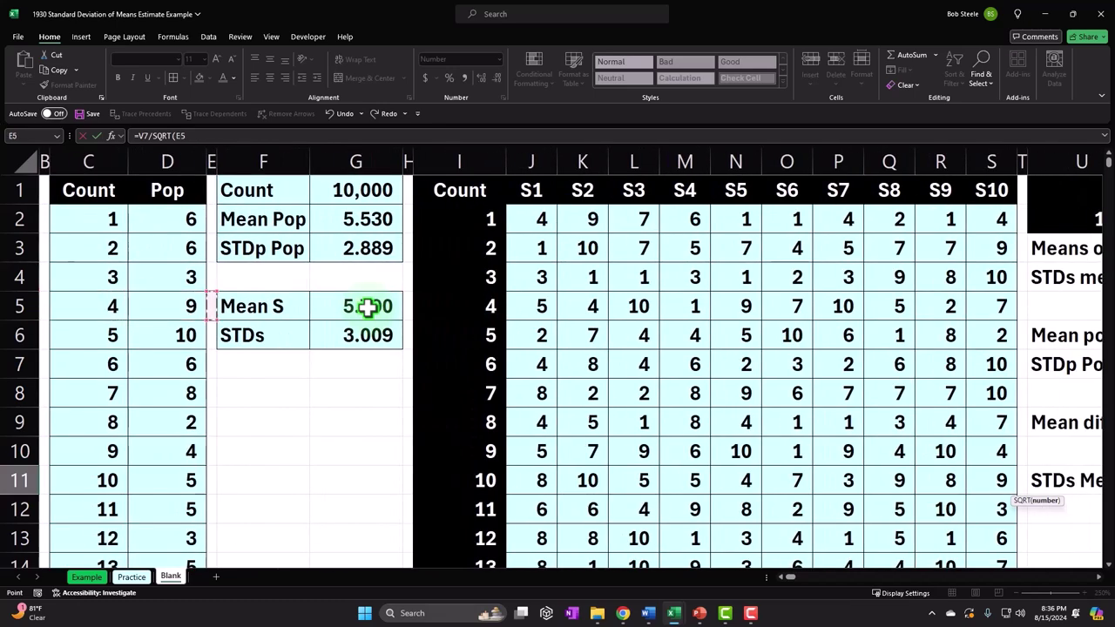
{"action": "key", "text": "Right"}
{"action": "key", "text": "Right"}
{"action": "key", "text": "Right"}
{"action": "key", "text": "Right"}
{"action": "key", "text": "Right"}
{"action": "key", "text": "Right"}
{"action": "key", "text": "Right"}
{"action": "key", "text": "Right"}
{"action": "key", "text": "Right"}
{"action": "key", "text": "Right"}
{"action": "key", "text": "Right"}
{"action": "key", "text": "Right"}
{"action": "key", "text": "Right"}
{"action": "key", "text": "Right"}
{"action": "key", "text": "Right"}
{"action": "key", "text": "Right"}
{"action": "key", "text": "Right"}
{"action": "key", "text": "Right"}
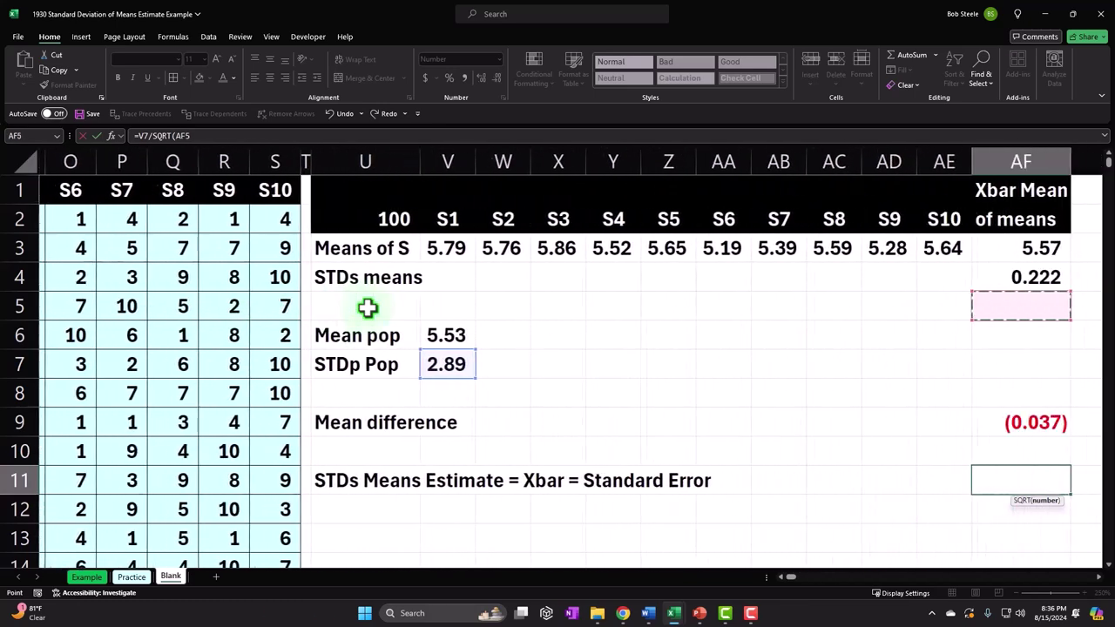
{"action": "key", "text": "Right"}
{"action": "key", "text": "Right"}
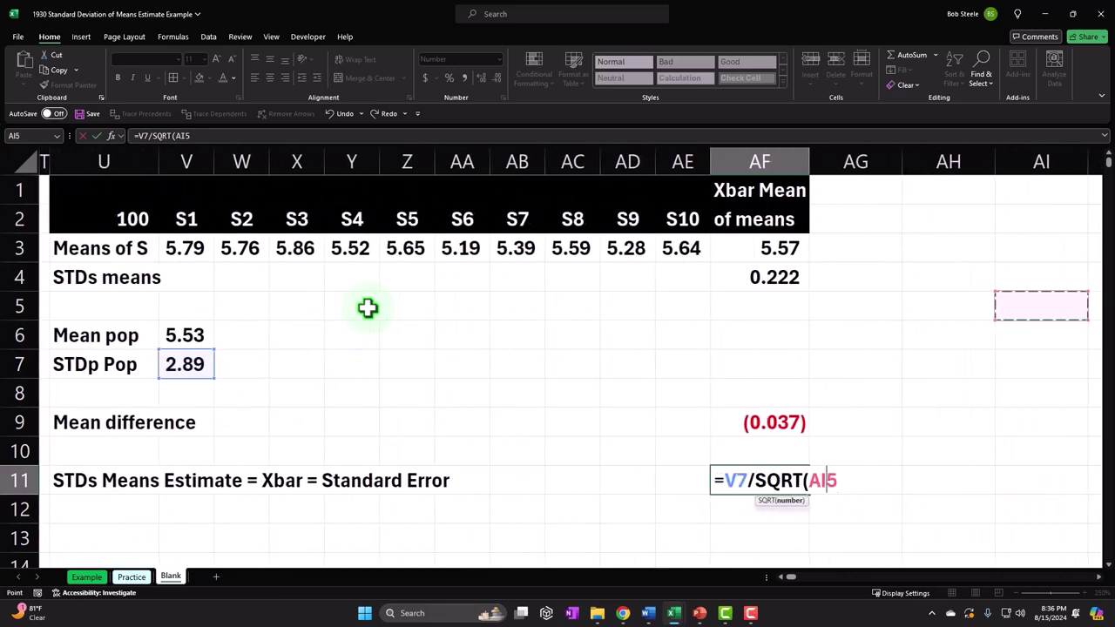
{"action": "key", "text": "BackSpace"}
{"action": "key", "text": "BackSpace"}
{"action": "key", "text": "BackSpace"}
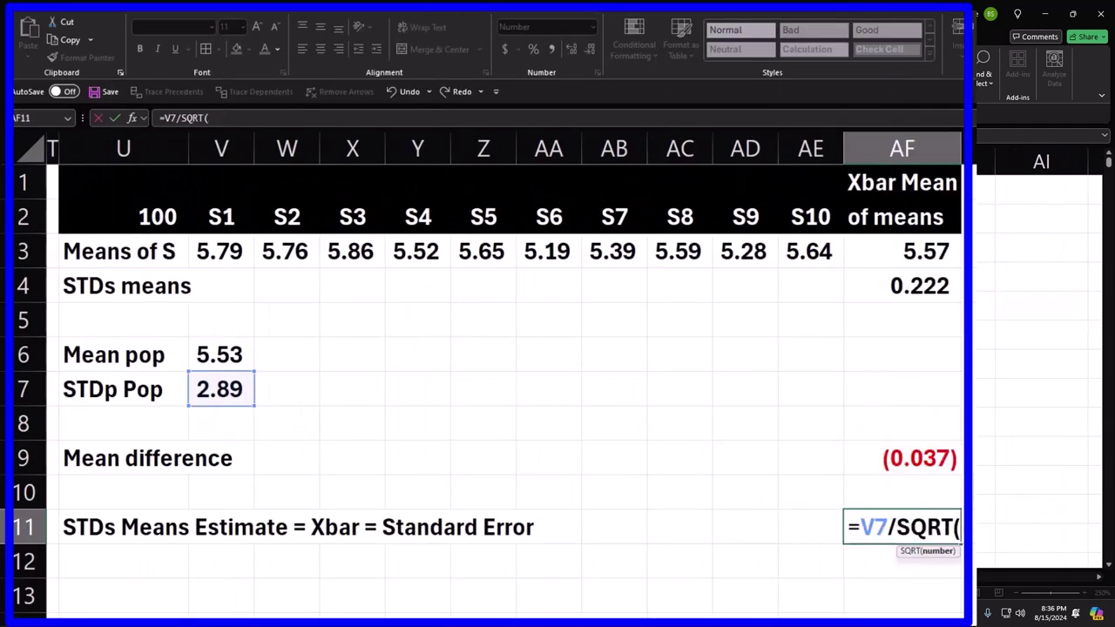
Complete the AF11 formula as =V7/SQRT(100) and format the cell to three decimal places.
{"action": "type", "text": "100)"}
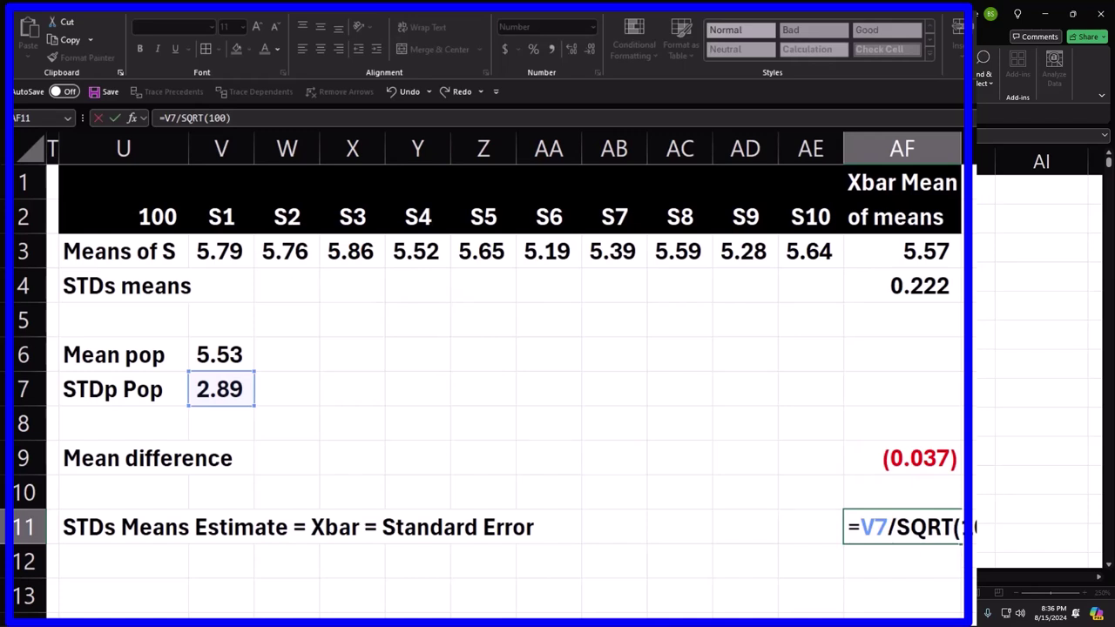
{"action": "key", "text": "Return"}
{"action": "key", "text": "Up"}
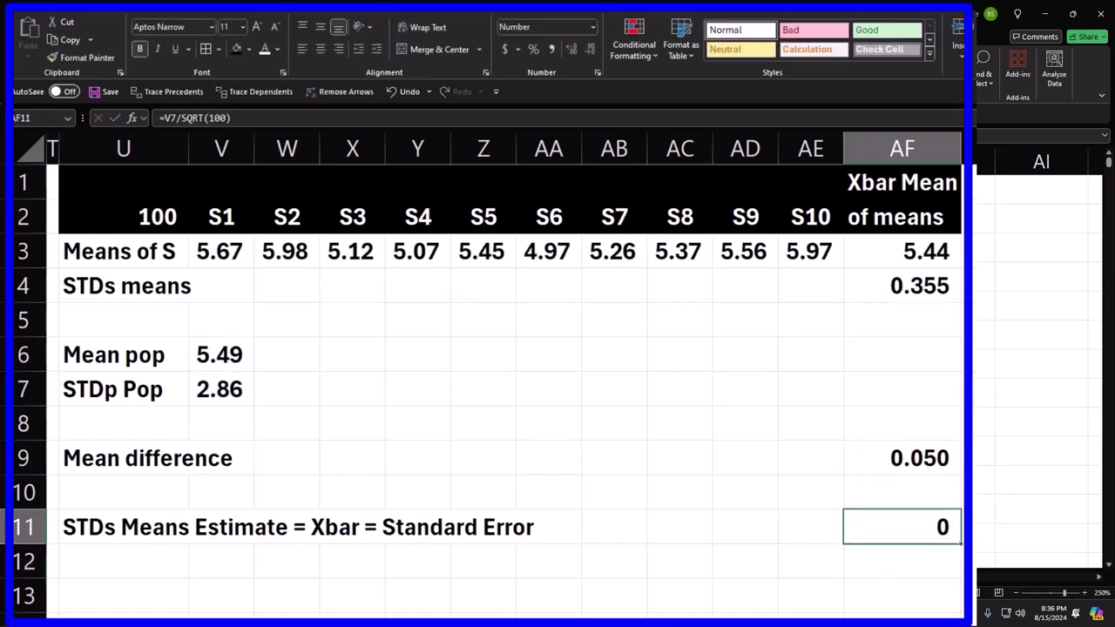
{"action": "left_click", "coordinate": [569, 49]}
{"action": "left_click", "coordinate": [569, 48]}
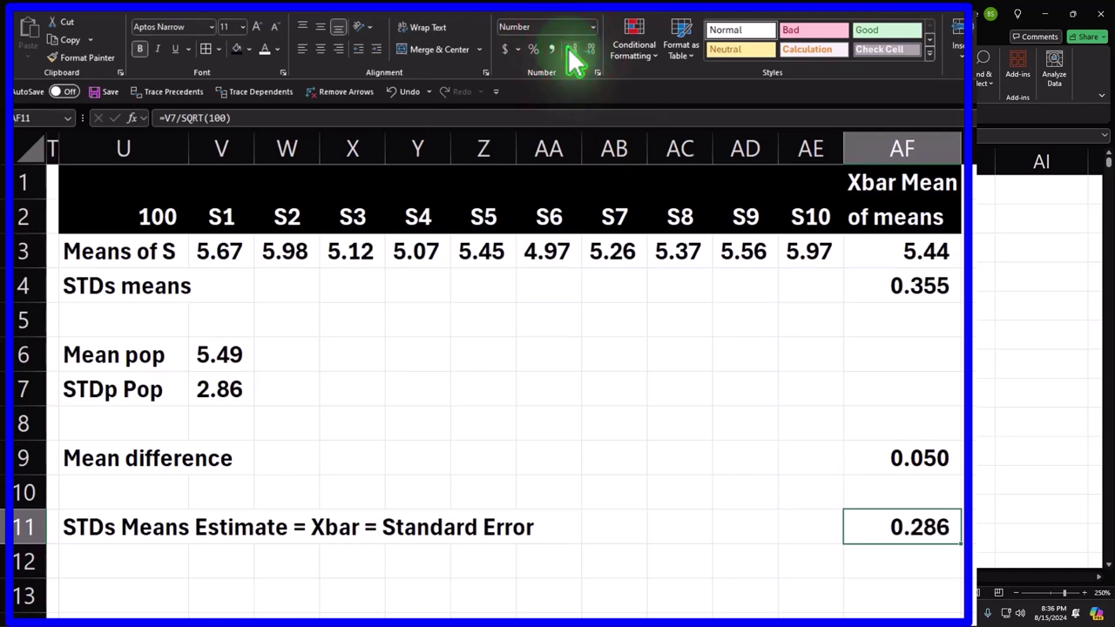
{"action": "key", "text": "Return"}
{"action": "left_click", "coordinate": [219, 389]}
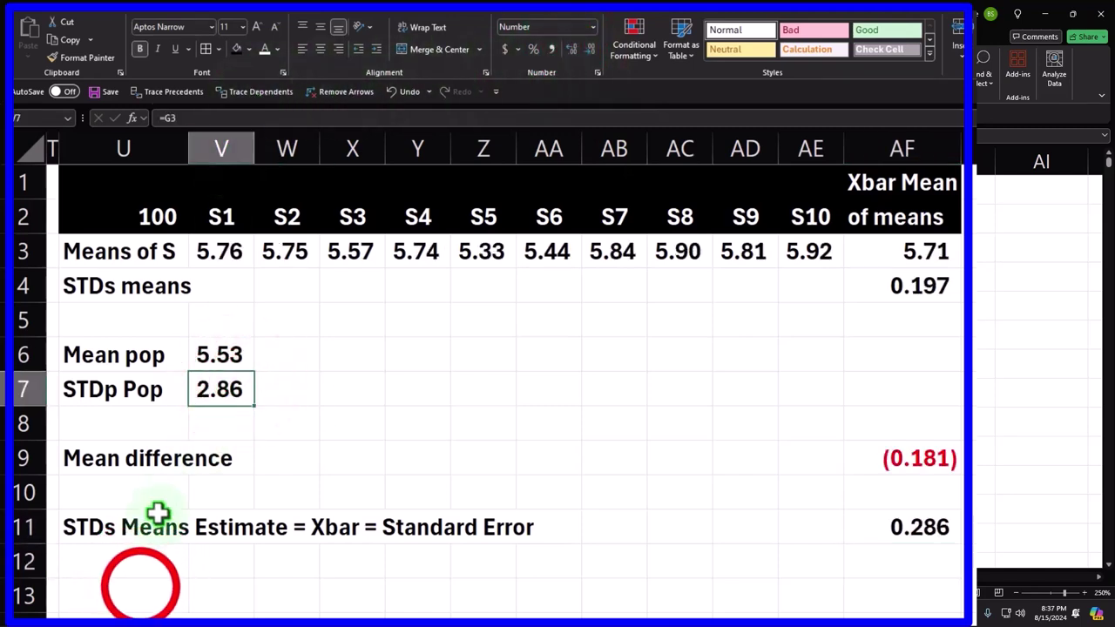
Enter the label "Difference" in U13, two rows below the STDs Means Estimate row.
{"action": "left_click", "coordinate": [141, 588]}
{"action": "type", "text": "Diff"}
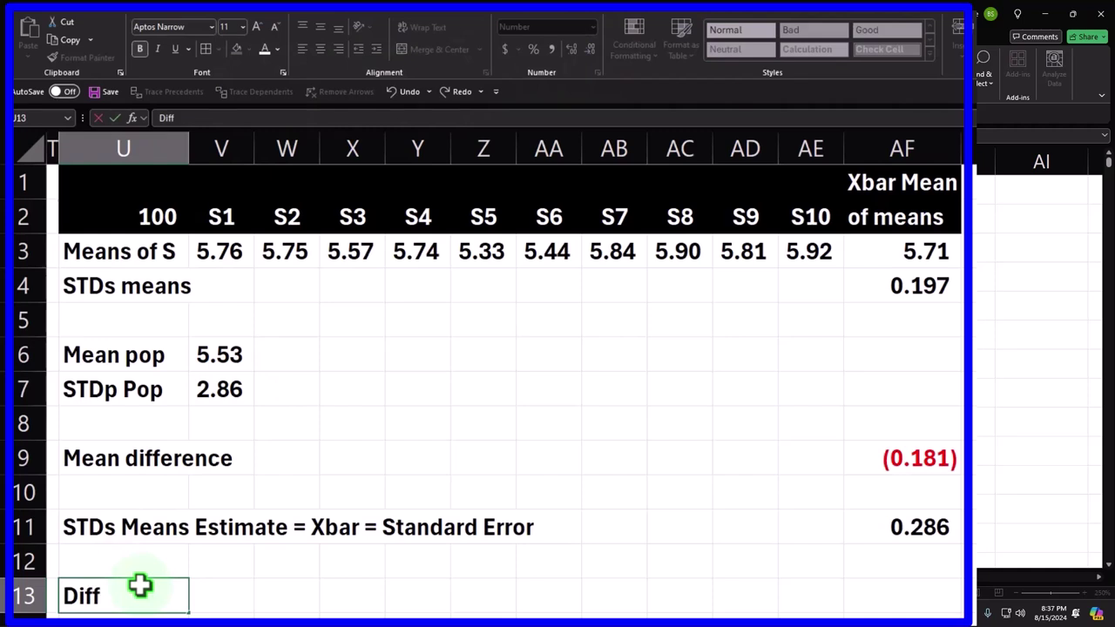
{"action": "type", "text": "erence"}
Enter =AF4-AF11 in AF13 to subtract the standard error estimate from the standard deviation of the sample means.
{"action": "key", "text": "Right"}
{"action": "key", "text": "Right"}
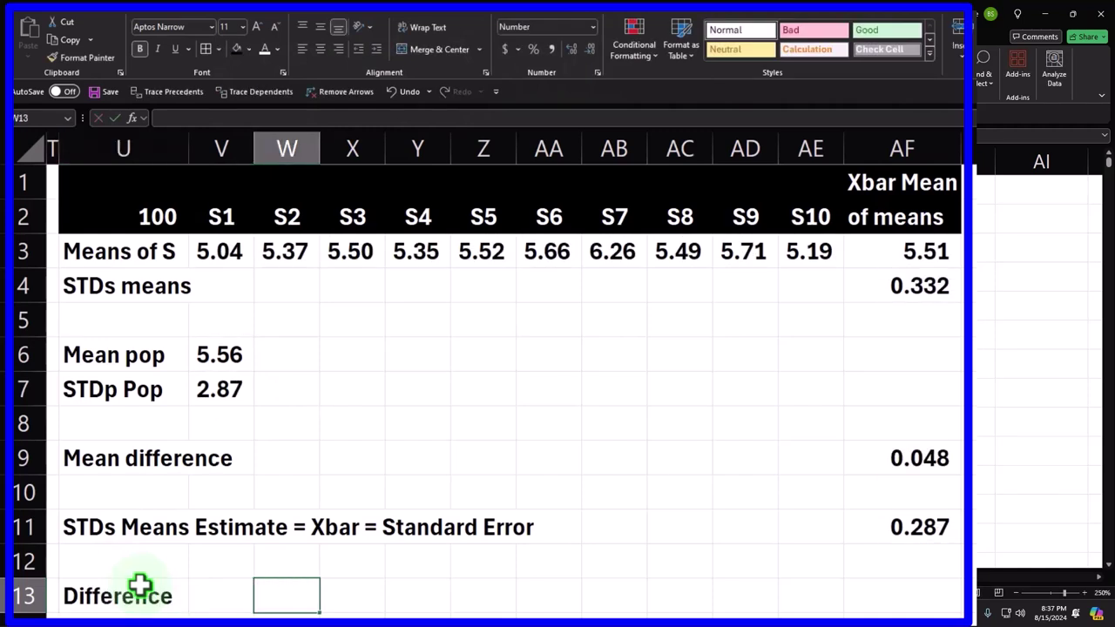
{"action": "key", "text": "Right"}
{"action": "key", "text": "Right"}
{"action": "key", "text": "Right"}
{"action": "key", "text": "Right"}
{"action": "key", "text": "Right"}
{"action": "key", "text": "Right"}
{"action": "key", "text": "Right"}
{"action": "key", "text": "Right"}
{"action": "key", "text": "Right"}
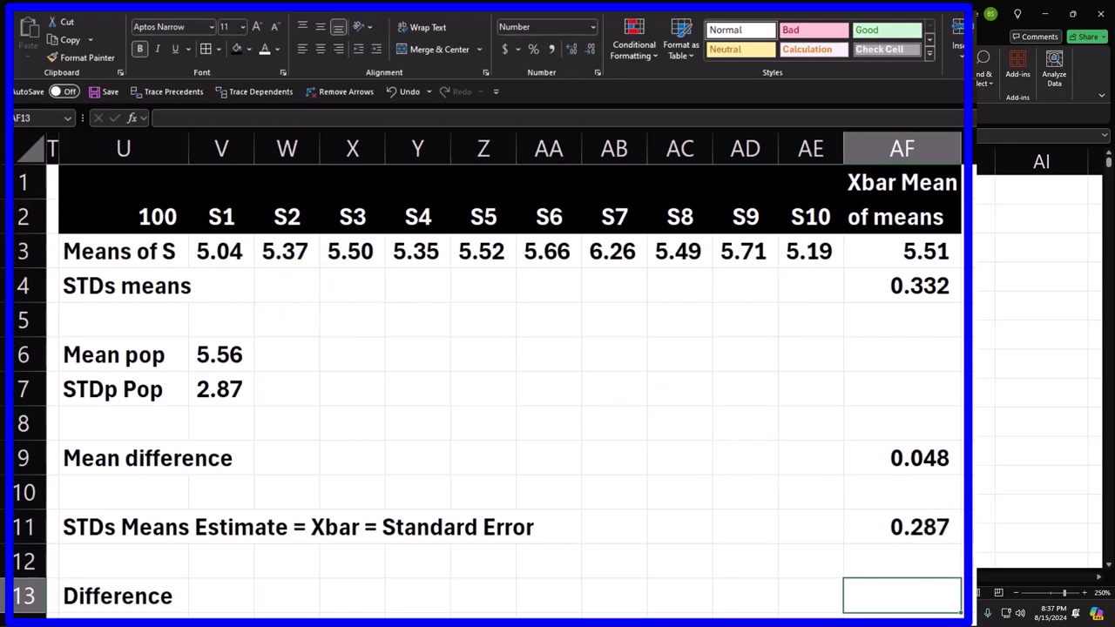
{"action": "type", "text": "="}
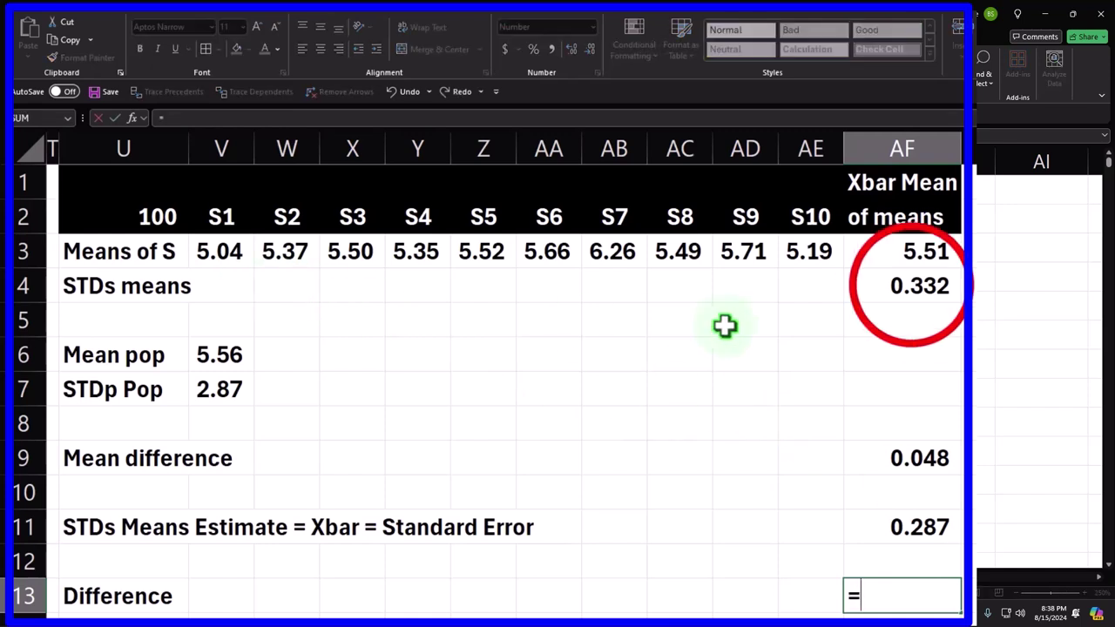
{"action": "left_click", "coordinate": [910, 288]}
{"action": "type", "text": "-"}
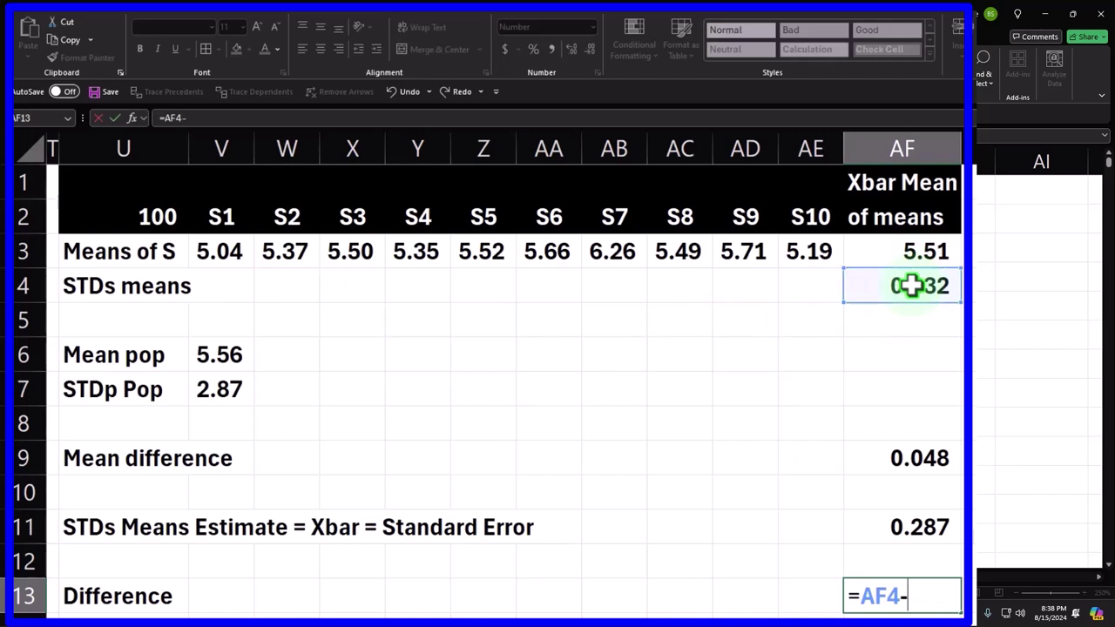
{"action": "left_click", "coordinate": [921, 523]}
{"action": "key", "text": "Return"}
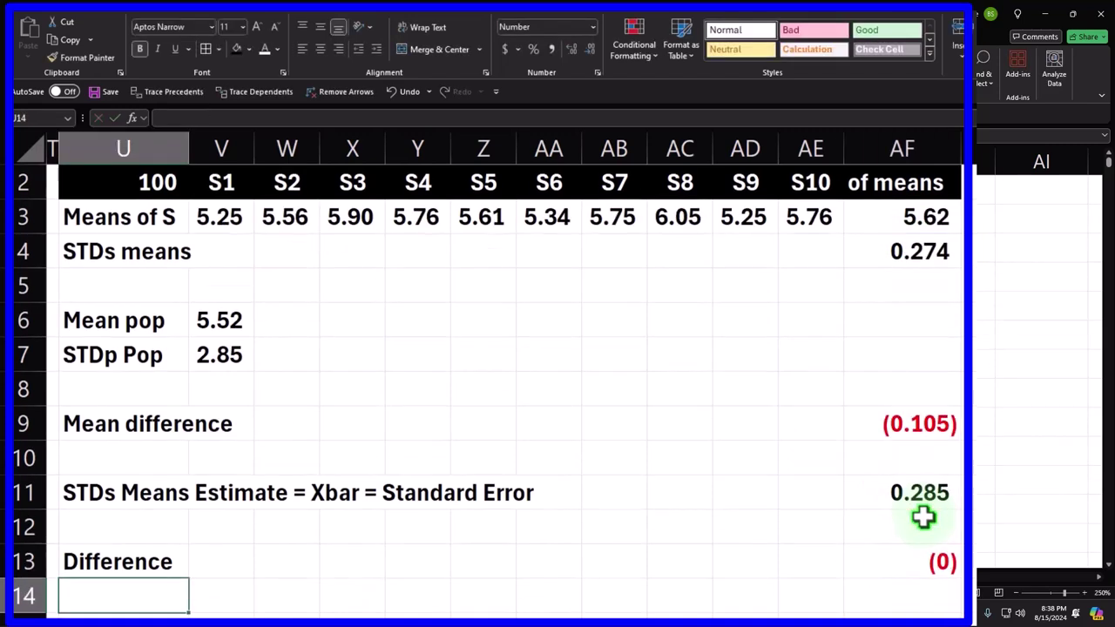
Format the difference in AF13 to three decimal places.
{"action": "key", "text": "Up"}
{"action": "left_click", "coordinate": [935, 561]}
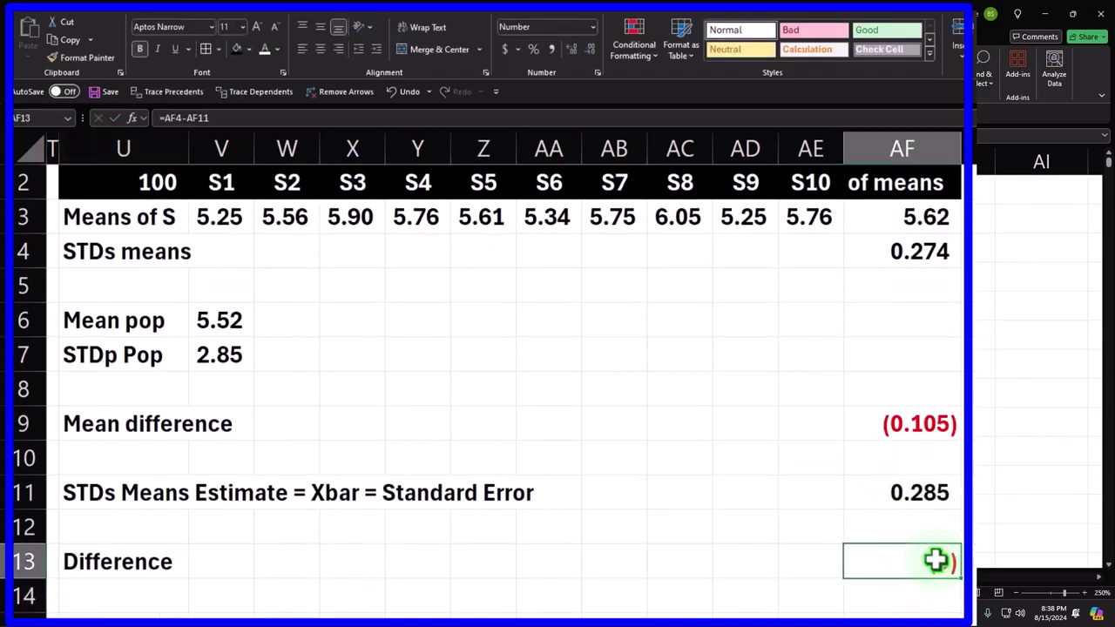
{"action": "left_click", "coordinate": [572, 49]}
{"action": "left_click", "coordinate": [572, 49]}
{"action": "left_click", "coordinate": [572, 49]}
Re-enter the AF13 formula unchanged three times to regenerate the random samples and compare the resulting differences.
{"action": "left_click", "coordinate": [939, 561]}
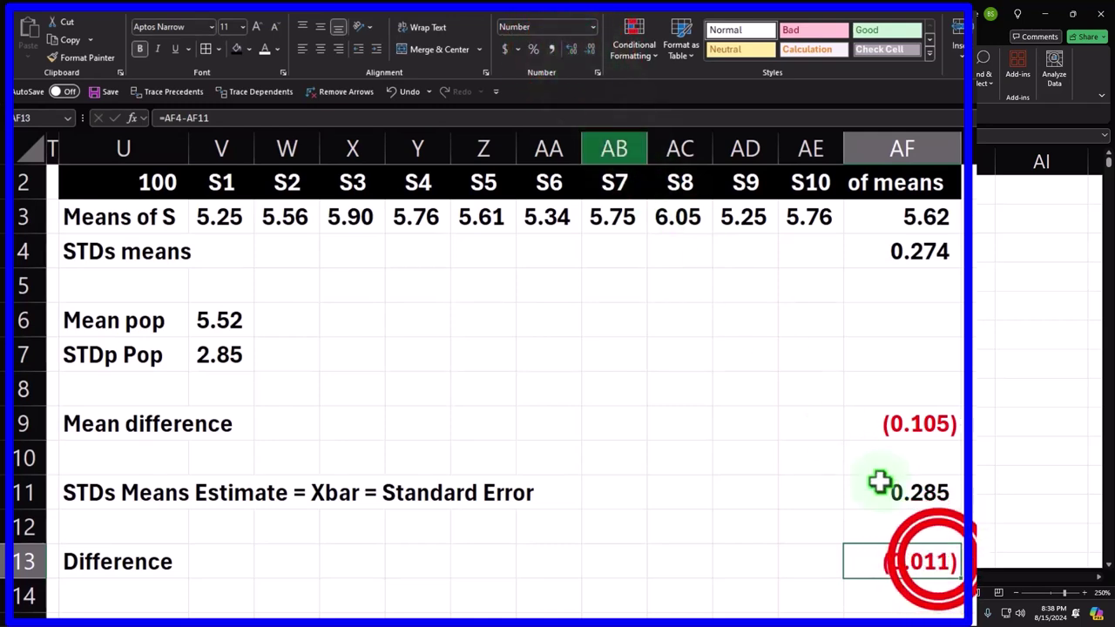
{"action": "double_click", "coordinate": [939, 560]}
{"action": "key", "text": "Return"}
{"action": "double_click", "coordinate": [939, 560]}
{"action": "key", "text": "Return"}
{"action": "double_click", "coordinate": [939, 560]}
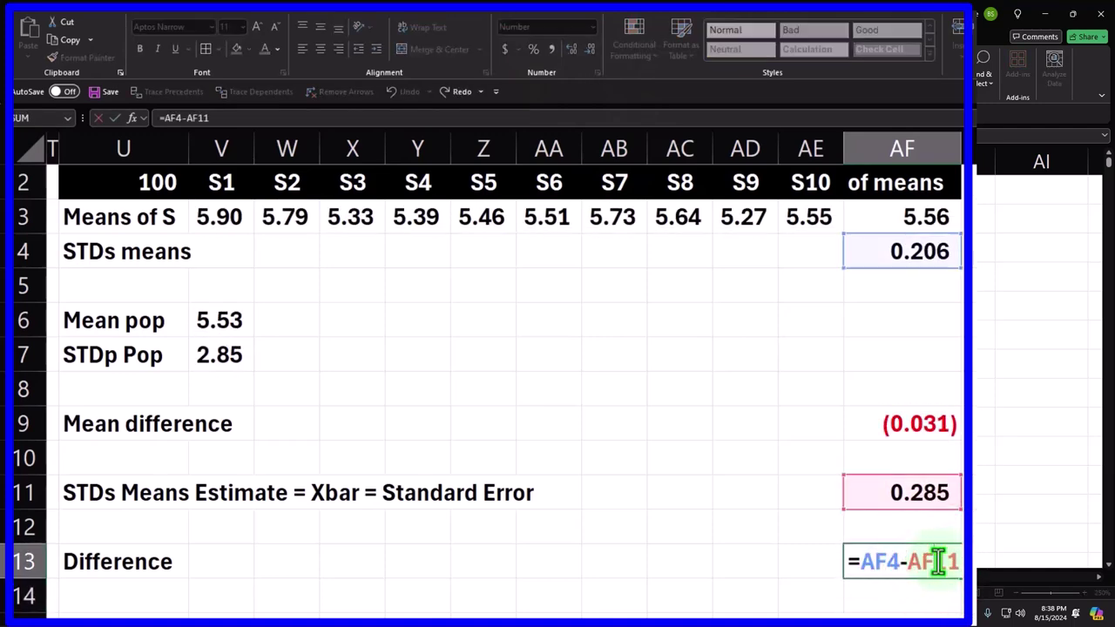
{"action": "key", "text": "Return"}
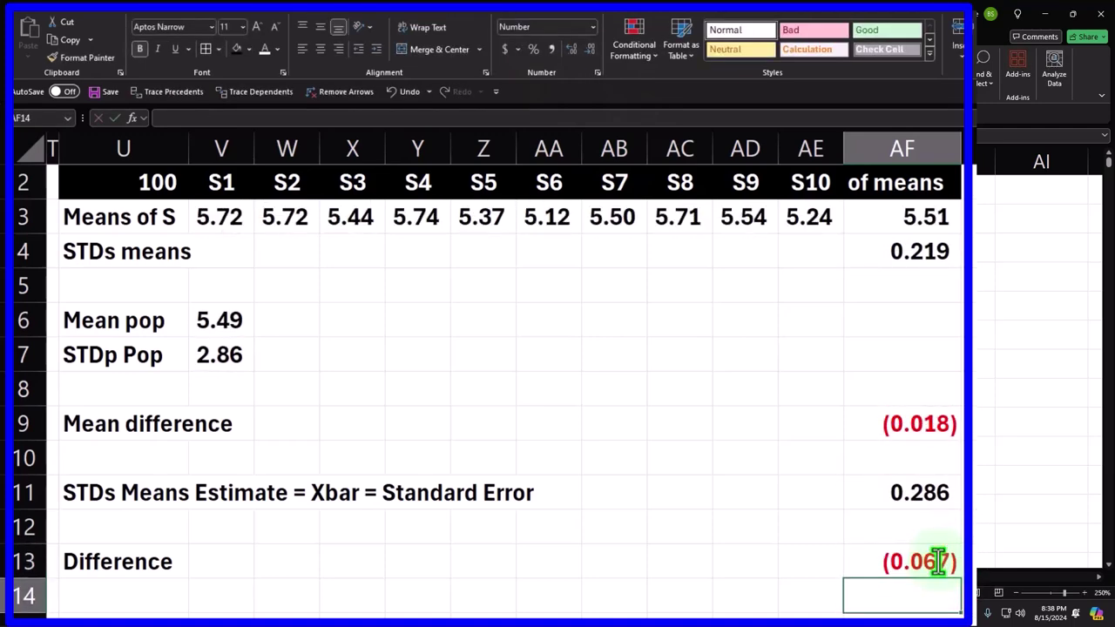
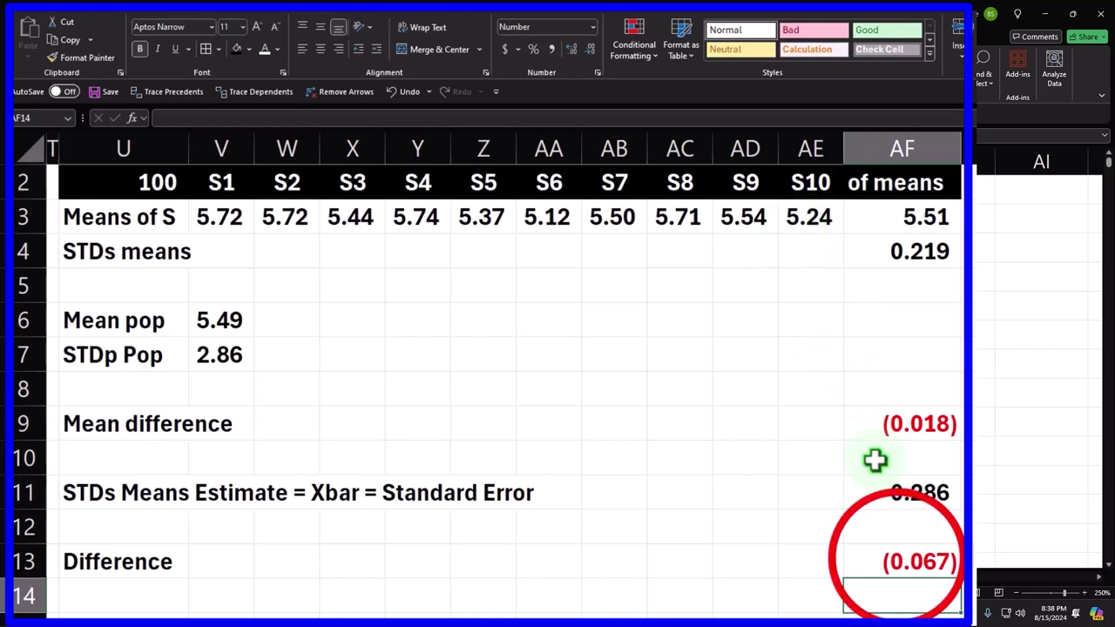
{"action": "left_click", "coordinate": [898, 559]}
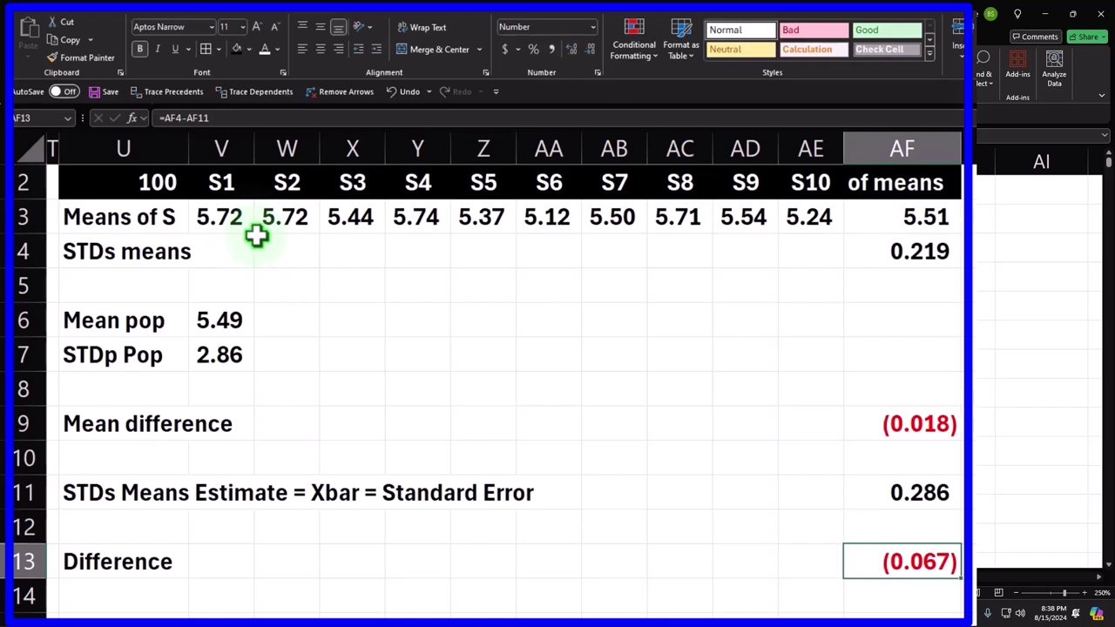
Format the Means of S and STDs means rows, U3:AF4, with borders and the recently used light cyan fill.
{"action": "left_click_drag", "start_coordinate": [144, 213], "coordinate": [861, 239]}
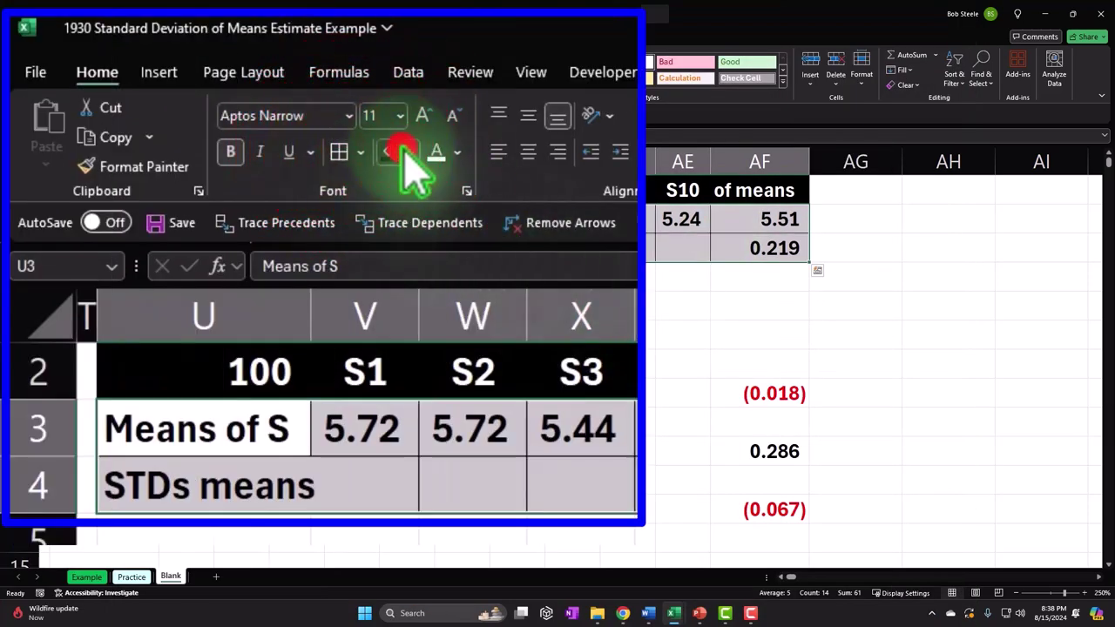
{"action": "left_click", "coordinate": [398, 156]}
{"action": "left_click", "coordinate": [410, 153]}
{"action": "left_click", "coordinate": [389, 427]}
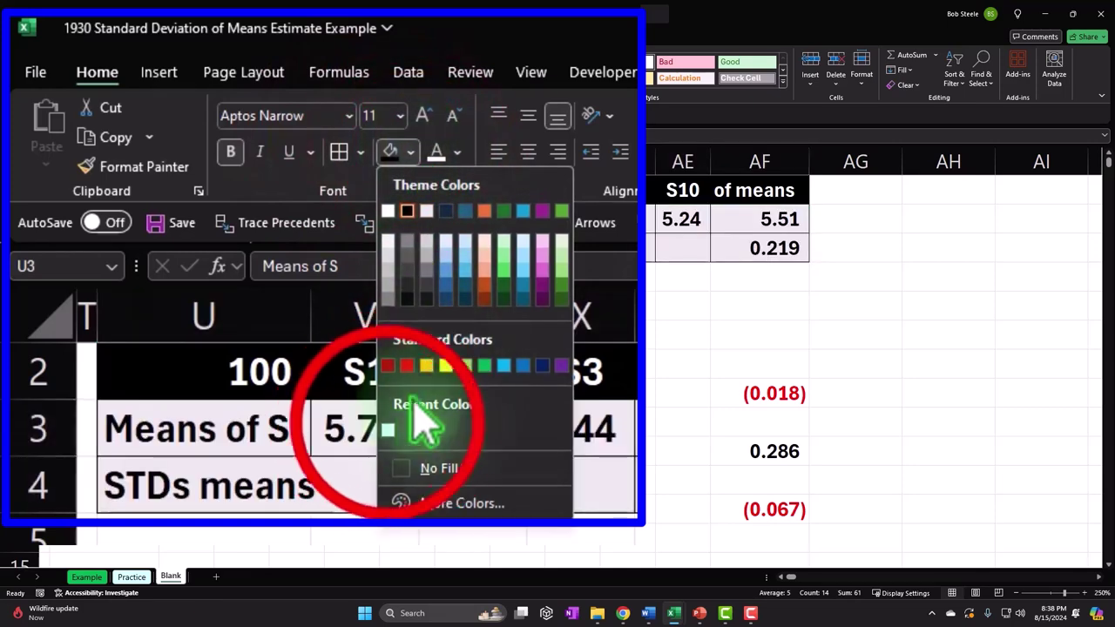
Apply borders and the light cyan fill to the population block U6:V7 and the Mean difference row U9:AF9.
{"action": "left_click_drag", "start_coordinate": [227, 536], "coordinate": [344, 536]}
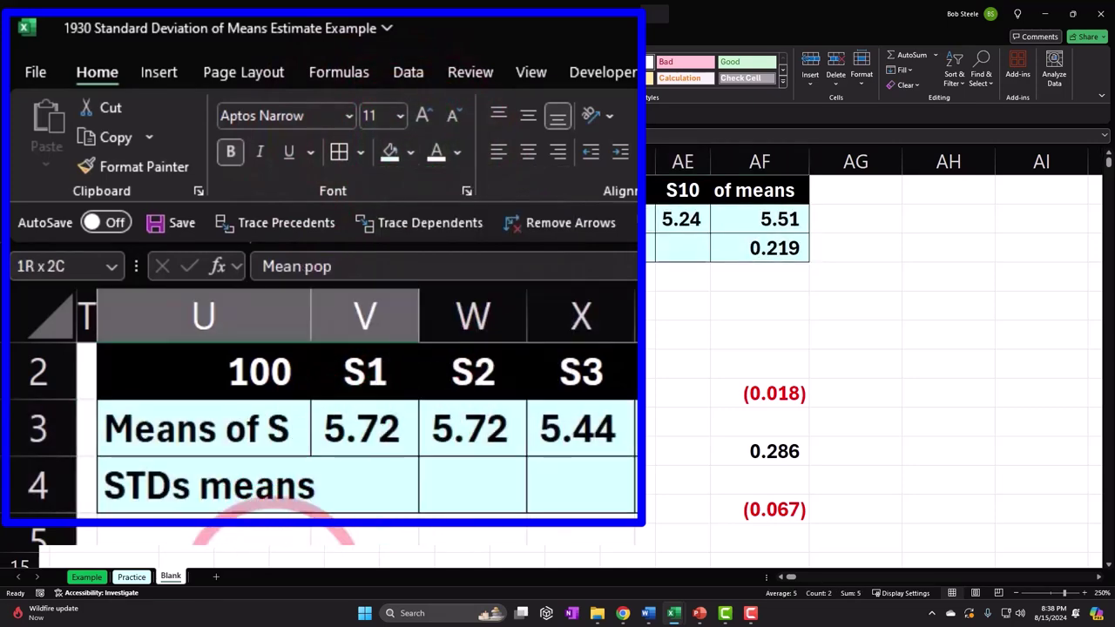
{"action": "left_click", "coordinate": [391, 155]}
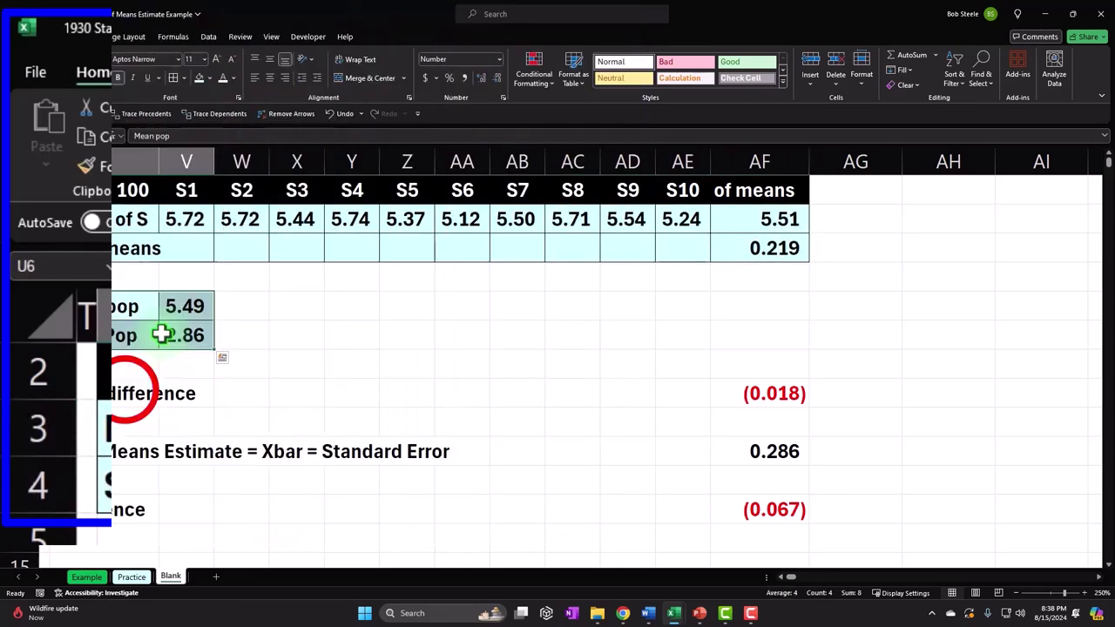
{"action": "left_click_drag", "start_coordinate": [119, 391], "coordinate": [755, 393]}
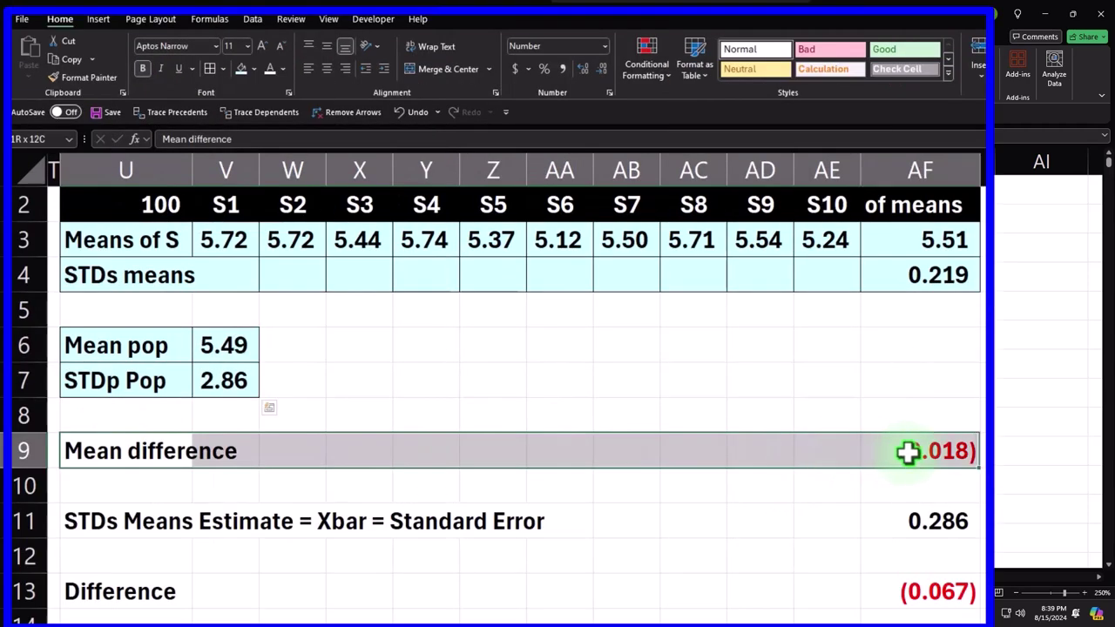
{"action": "left_click", "coordinate": [240, 70]}
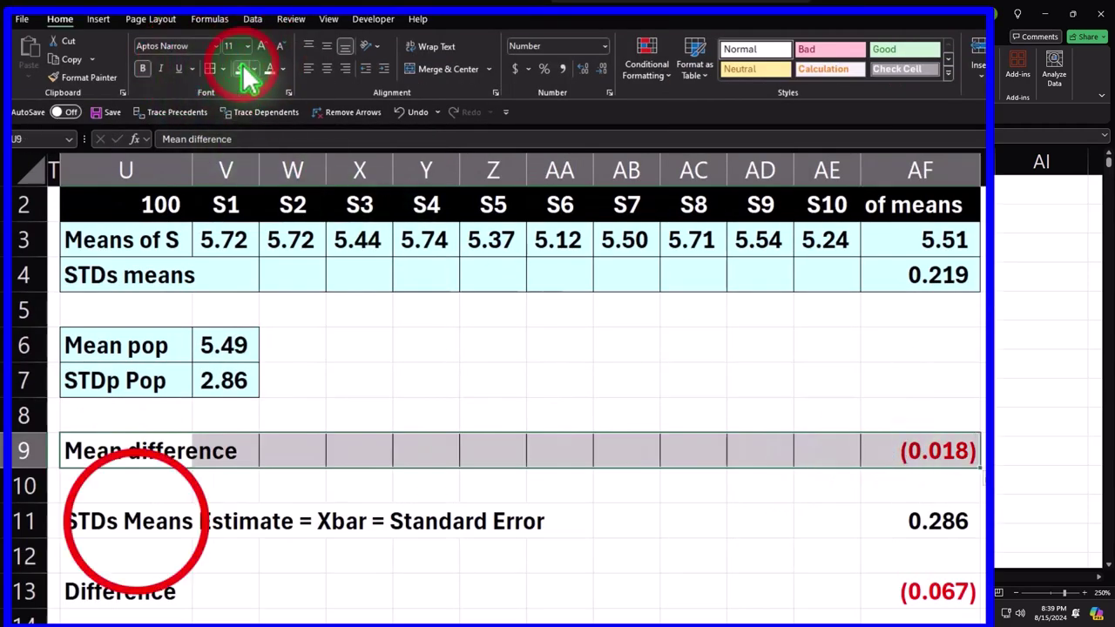
Apply borders and the light cyan fill to the STDs Means Estimate row U11:AF11 and the Difference row U13:AF13.
{"action": "left_click_drag", "start_coordinate": [137, 523], "coordinate": [911, 530]}
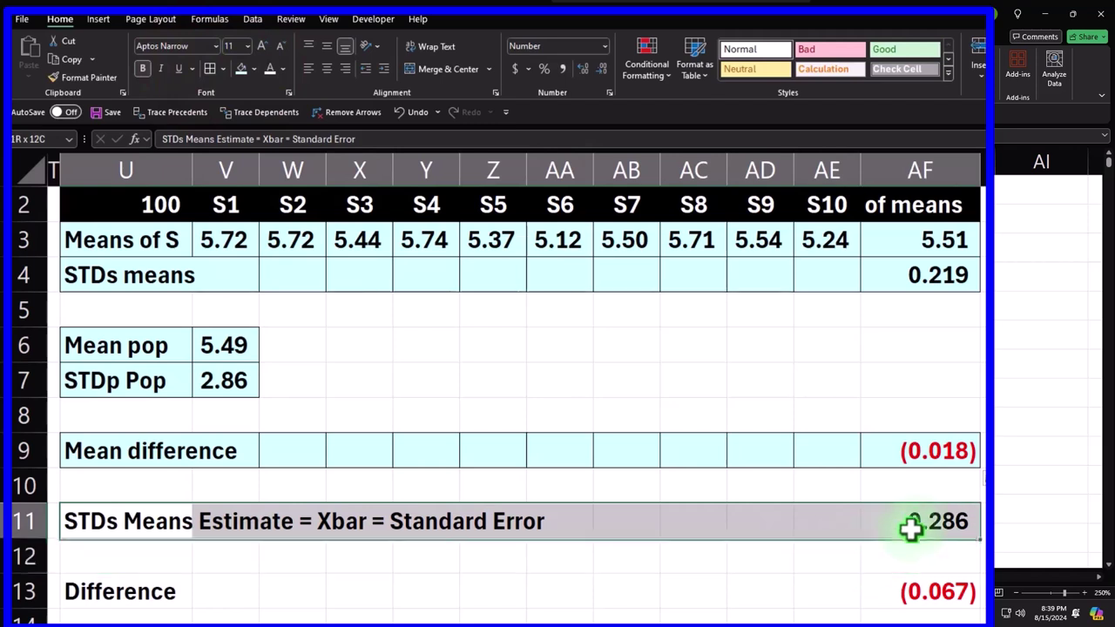
{"action": "left_click", "coordinate": [239, 69]}
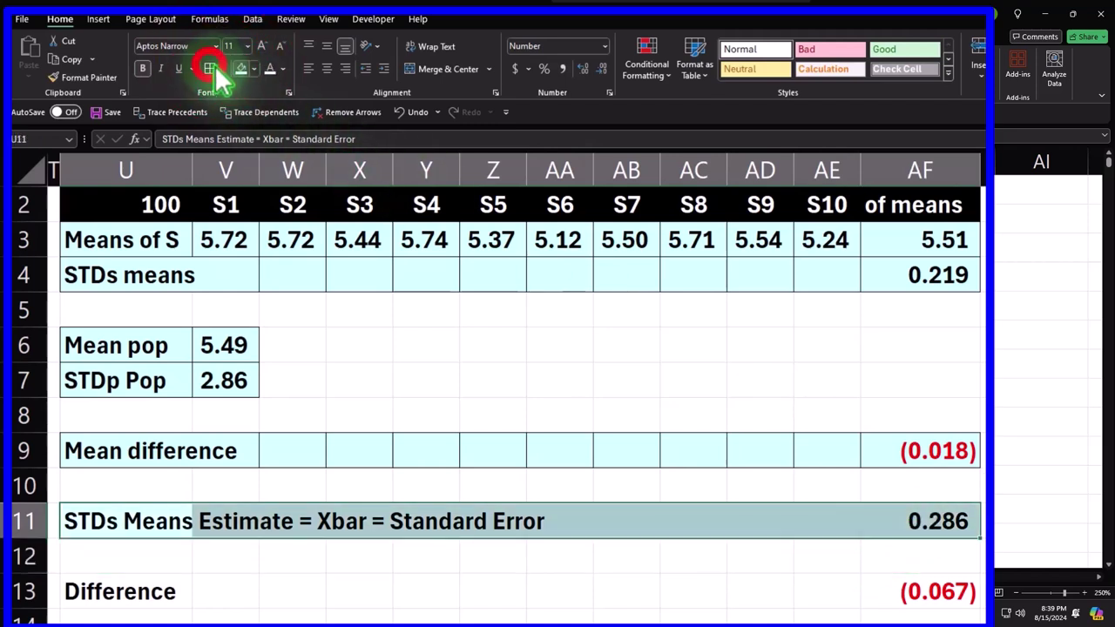
{"action": "left_click_drag", "start_coordinate": [162, 592], "coordinate": [921, 586]}
{"action": "left_click", "coordinate": [235, 69]}
{"action": "left_click", "coordinate": [335, 366]}
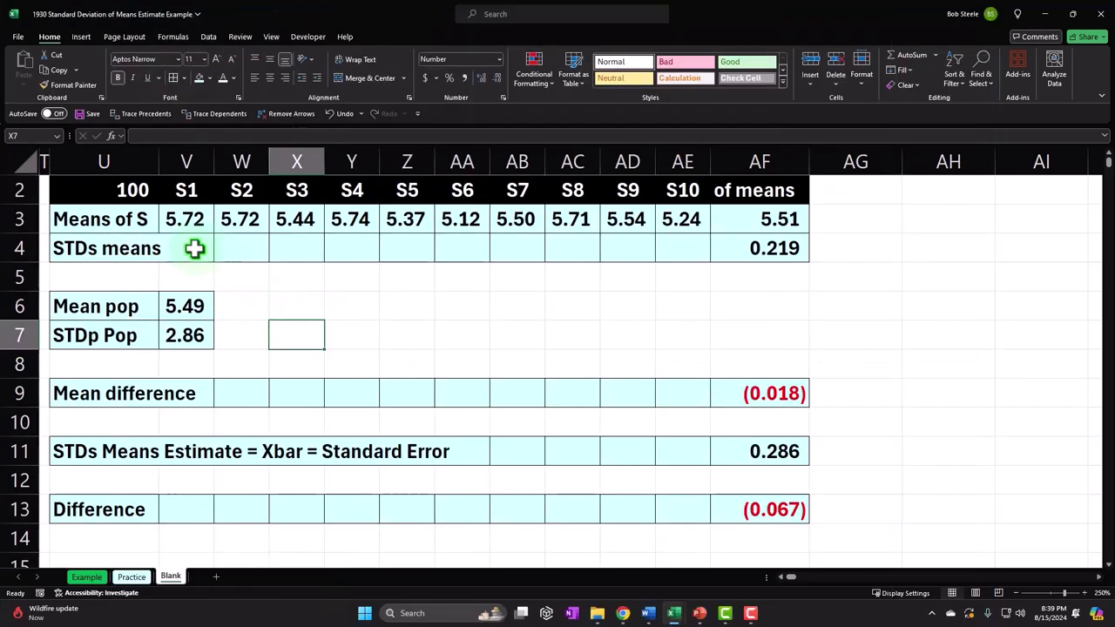
Copy the whole results table U2:AF13 and paste it with its formatting starting at U15.
{"action": "left_click_drag", "start_coordinate": [129, 190], "coordinate": [627, 218]}
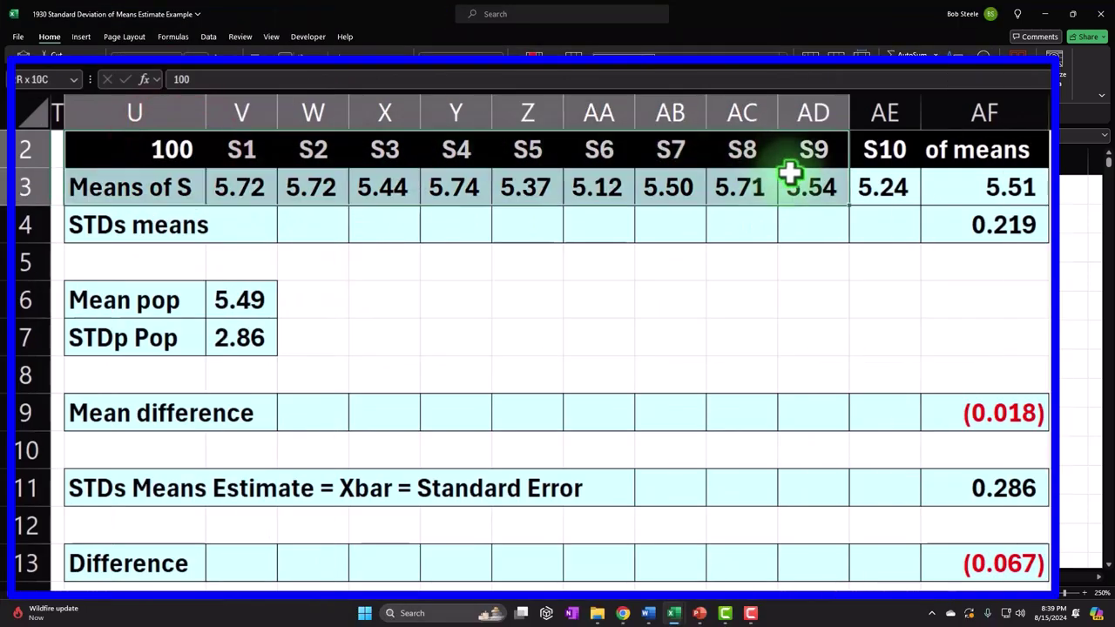
{"action": "left_click_drag", "start_coordinate": [790, 170], "coordinate": [793, 159]}
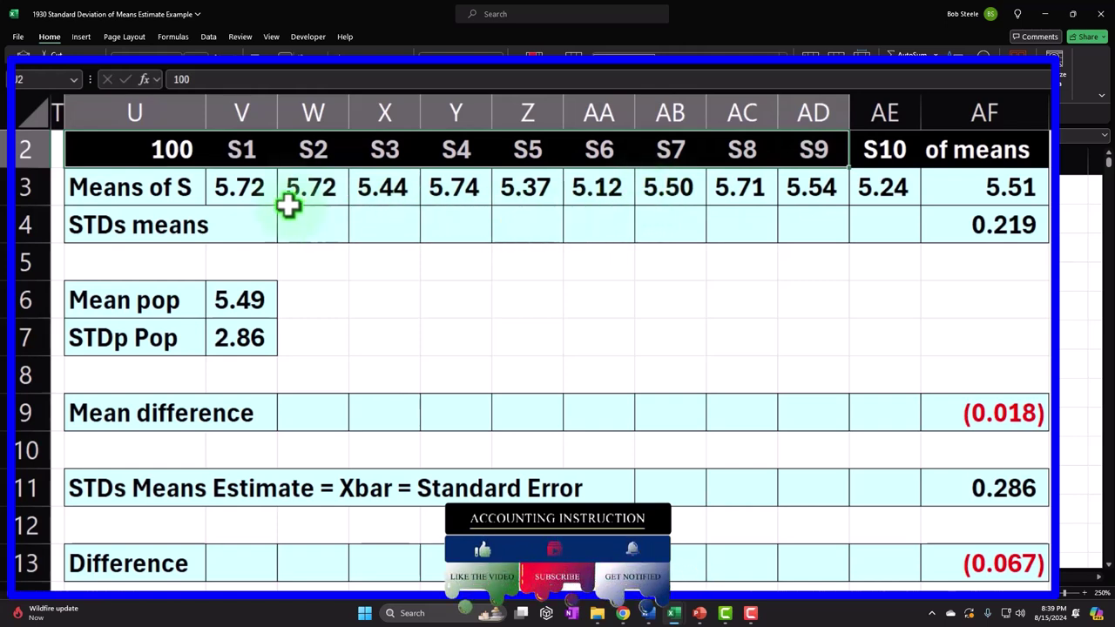
{"action": "left_click_drag", "start_coordinate": [167, 147], "coordinate": [934, 545]}
{"action": "key", "text": "ctrl+c"}
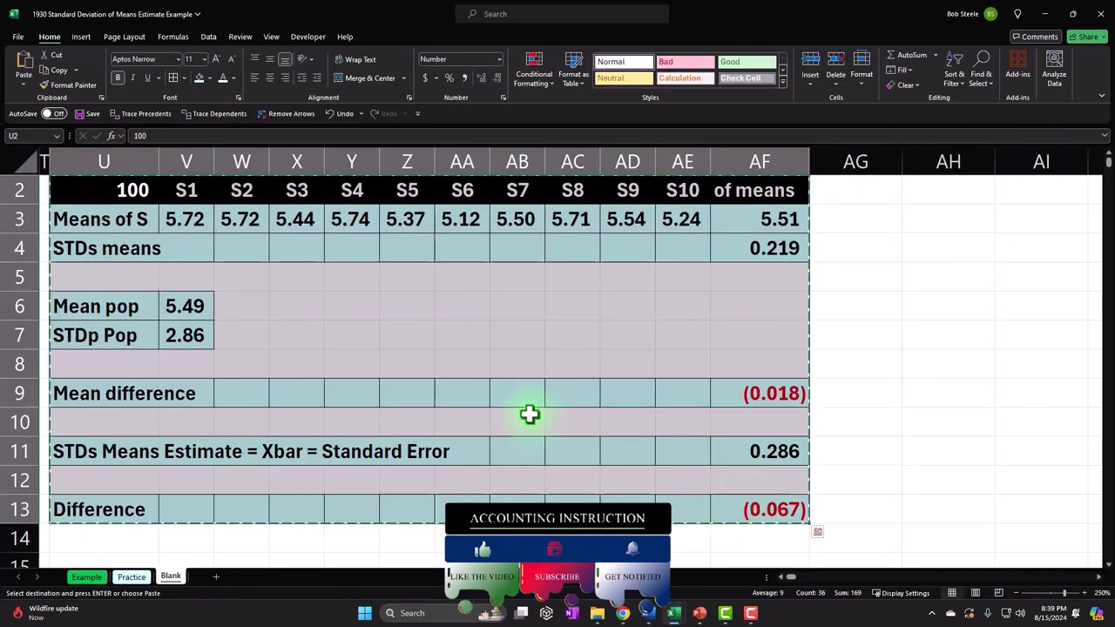
{"action": "scroll", "coordinate": [671, 446], "scroll_direction": "down", "scroll_amount": 3}
{"action": "left_click", "coordinate": [126, 305]}
{"action": "right_click", "coordinate": [127, 305]}
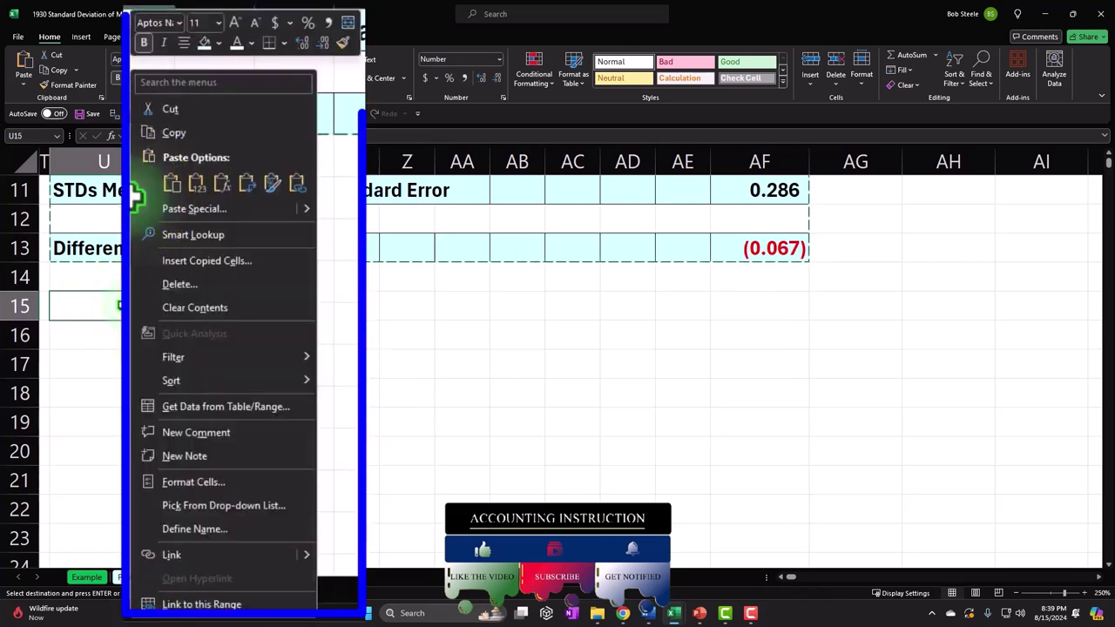
{"action": "left_click", "coordinate": [181, 185]}
{"action": "left_click", "coordinate": [168, 305]}
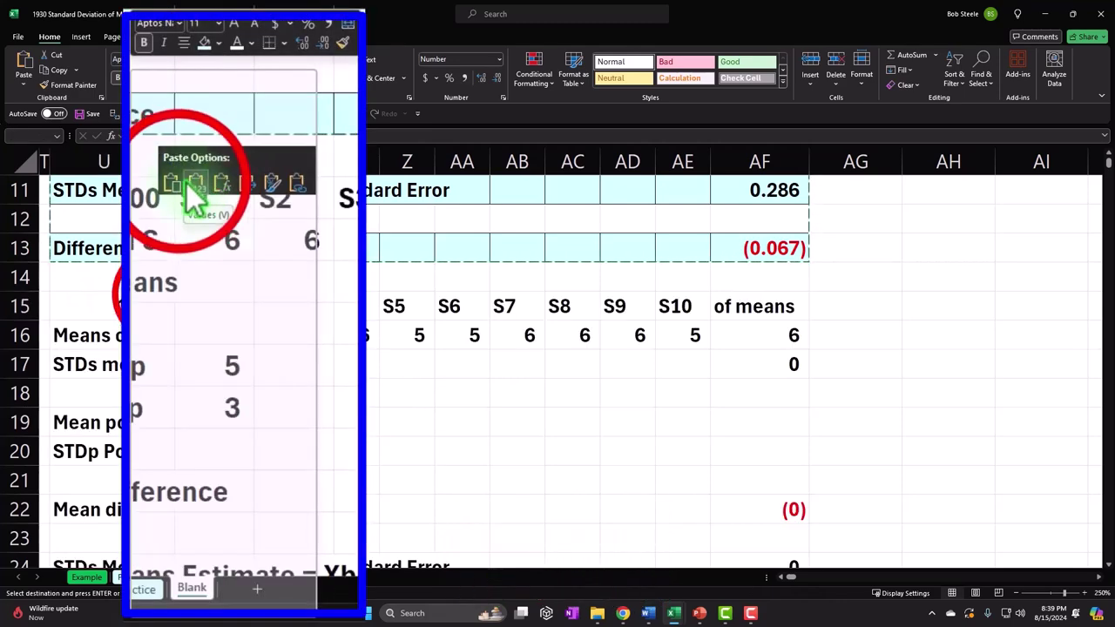
Clear the copied contents of V16:AF17 and the population values in V19:V20 of the second table.
{"action": "left_click_drag", "start_coordinate": [185, 340], "coordinate": [744, 369]}
{"action": "left_click_drag", "start_coordinate": [236, 378], "coordinate": [229, 401]}
{"action": "key", "text": "Return"}
Restore the STDp Pop label in U20 by linking it to the label in U7.
{"action": "left_click", "coordinate": [178, 409]}
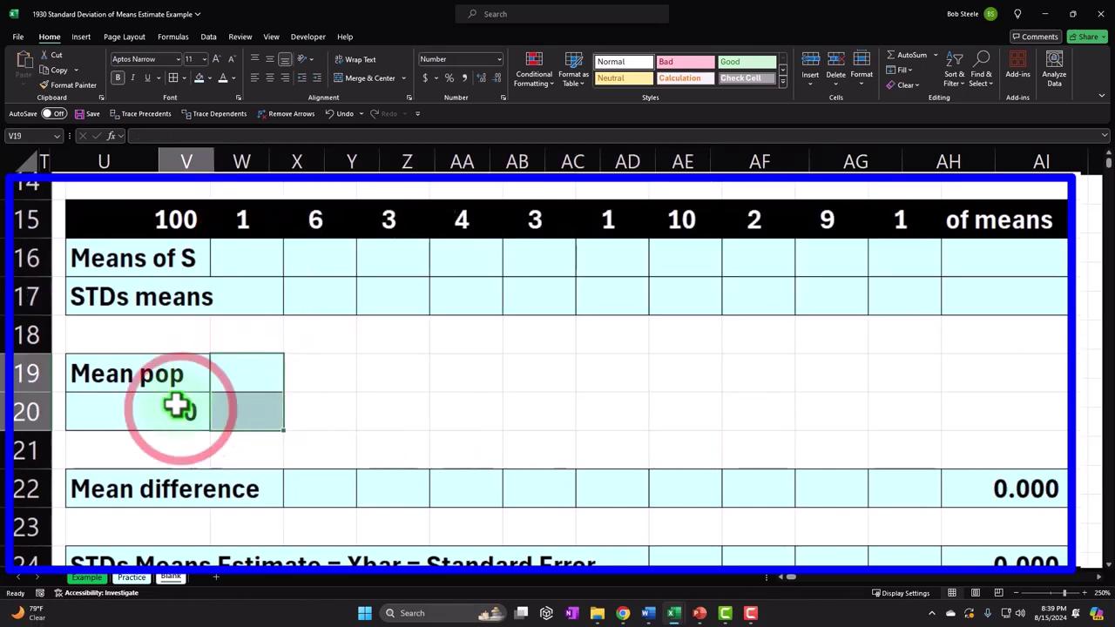
{"action": "double_click", "coordinate": [116, 376]}
{"action": "type", "text": "+"}
{"action": "scroll", "coordinate": [87, 425], "scroll_direction": "up", "scroll_amount": 2}
{"action": "left_click", "coordinate": [96, 219]}
{"action": "scroll", "coordinate": [142, 223], "scroll_direction": "down", "scroll_amount": 2}
{"action": "left_click", "coordinate": [120, 241]}
{"action": "scroll", "coordinate": [122, 240], "scroll_direction": "up", "scroll_amount": 2}
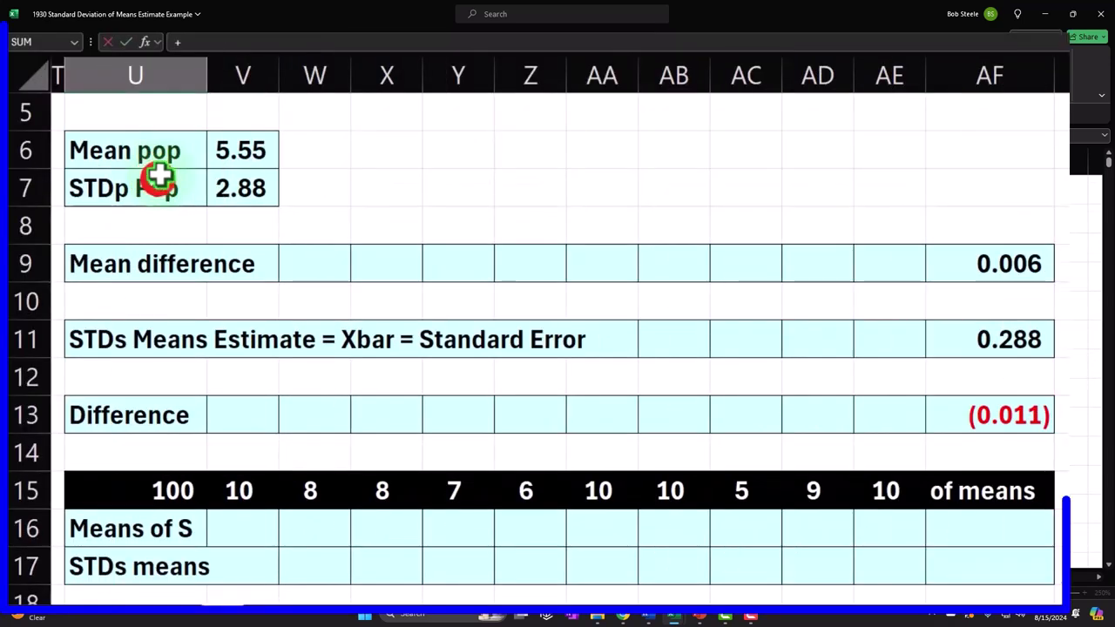
{"action": "key", "text": "Escape"}
Link the second table's population figures to the first table, with =V6 in V19 and +V7 in V20.
{"action": "scroll", "coordinate": [159, 178], "scroll_direction": "down", "scroll_amount": 3}
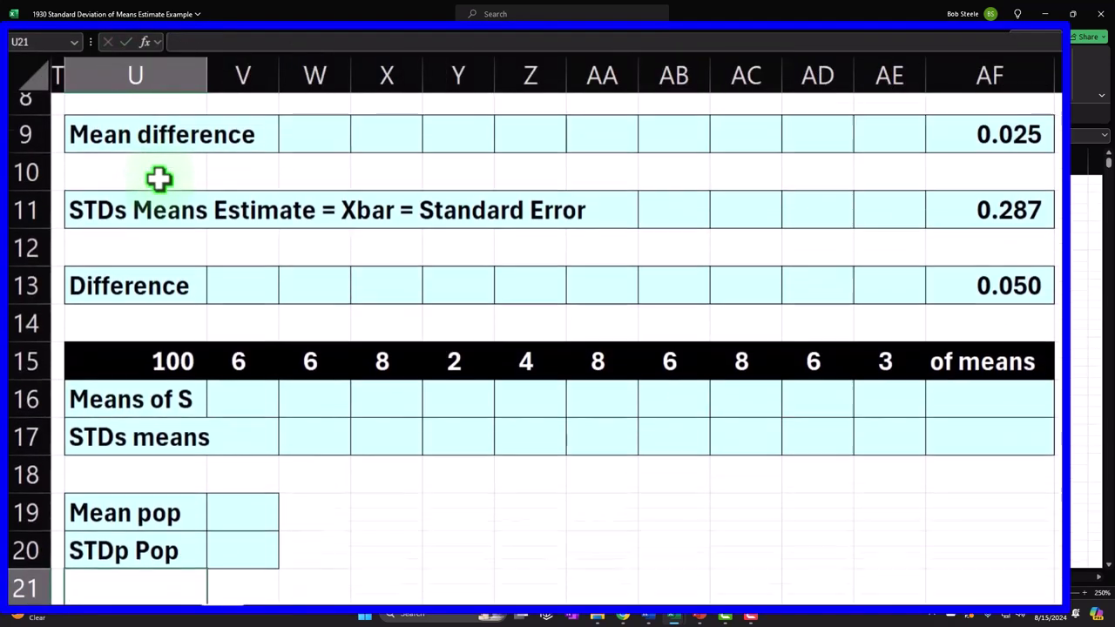
{"action": "type", "text": "="}
{"action": "scroll", "coordinate": [158, 179], "scroll_direction": "up", "scroll_amount": 3}
{"action": "left_click", "coordinate": [222, 116]}
{"action": "key", "text": "Return"}
{"action": "scroll", "coordinate": [229, 118], "scroll_direction": "down", "scroll_amount": 1}
{"action": "type", "text": "+"}
{"action": "scroll", "coordinate": [229, 118], "scroll_direction": "up", "scroll_amount": 2}
{"action": "left_click", "coordinate": [237, 185]}
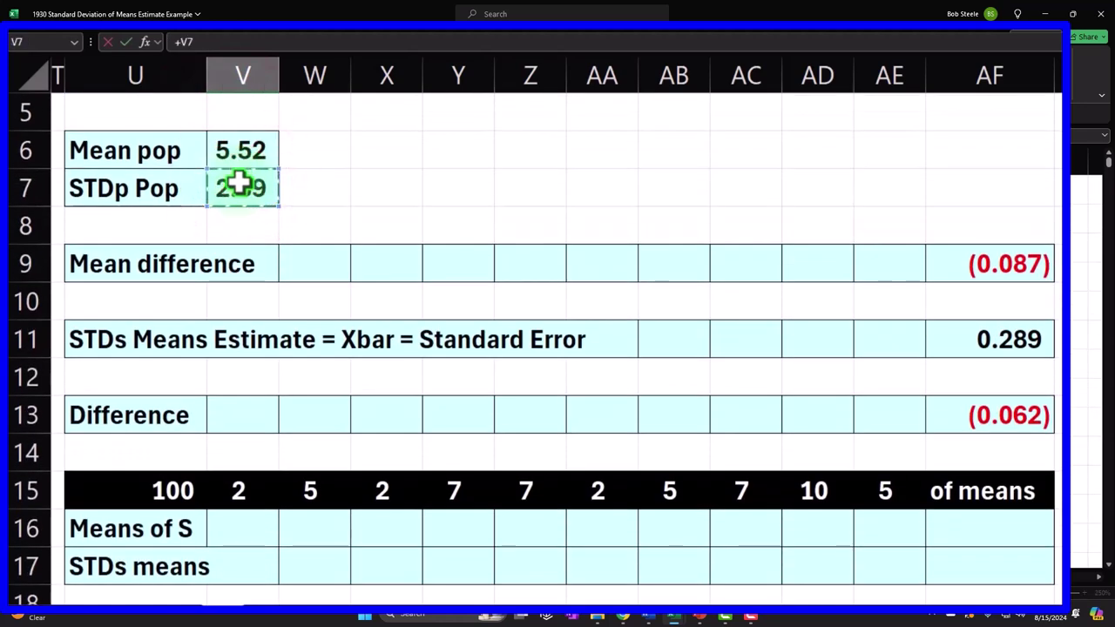
{"action": "key", "text": "Return"}
Clear the copied results in column AF of the second table, from the Mean difference row downward.
{"action": "scroll", "coordinate": [366, 271], "scroll_direction": "down", "scroll_amount": 2}
{"action": "left_click_drag", "start_coordinate": [956, 392], "coordinate": [988, 528]}
{"action": "key", "text": "Delete"}
{"action": "scroll", "coordinate": [654, 458], "scroll_direction": "up", "scroll_amount": 2}
Set the second table's sample size in U15 to 10.
{"action": "scroll", "coordinate": [654, 458], "scroll_direction": "up", "scroll_amount": 2}
{"action": "left_click", "coordinate": [169, 331]}
{"action": "type", "text": "10"}
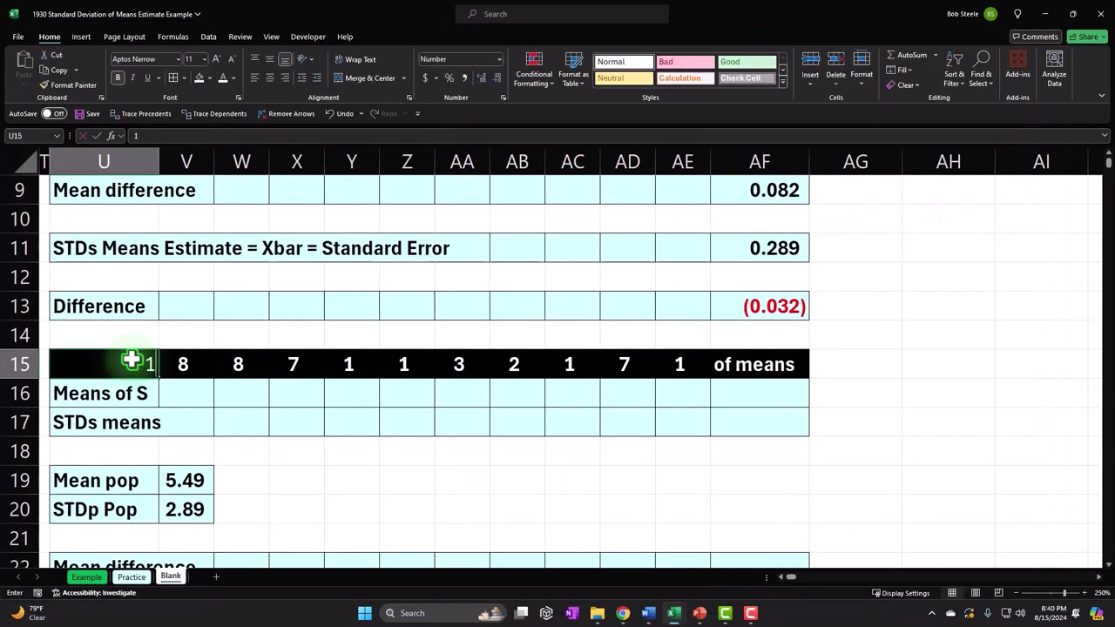
{"action": "key", "text": "Return"}
Examine the random sample columns beside the second results table.
{"action": "key", "text": "Left"}
{"action": "key", "text": "Left"}
{"action": "key", "text": "Left"}
{"action": "key", "text": "Left"}
{"action": "key", "text": "Left"}
{"action": "key", "text": "Left"}
{"action": "key", "text": "Right"}
{"action": "key", "text": "Right"}
{"action": "key", "text": "Right"}
{"action": "key", "text": "Right"}
{"action": "key", "text": "Right"}
{"action": "key", "text": "Right"}
Link the header cell V15 to the S1 header in V2 and fill the link across to AE15.
{"action": "key", "text": "Right"}
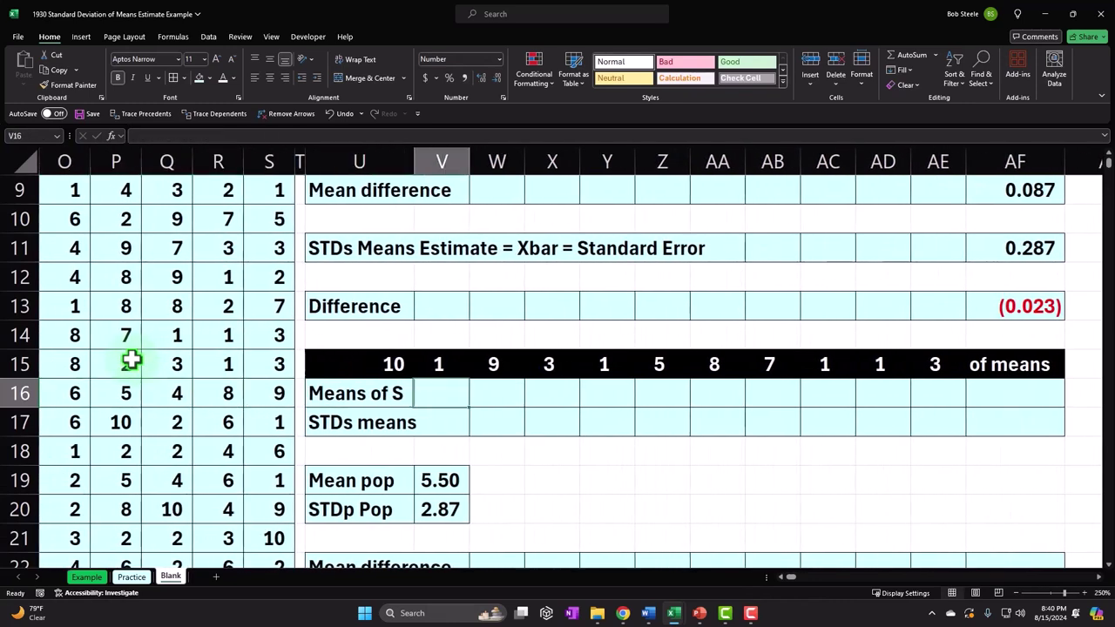
{"action": "key", "text": "Up"}
{"action": "type", "text": "="}
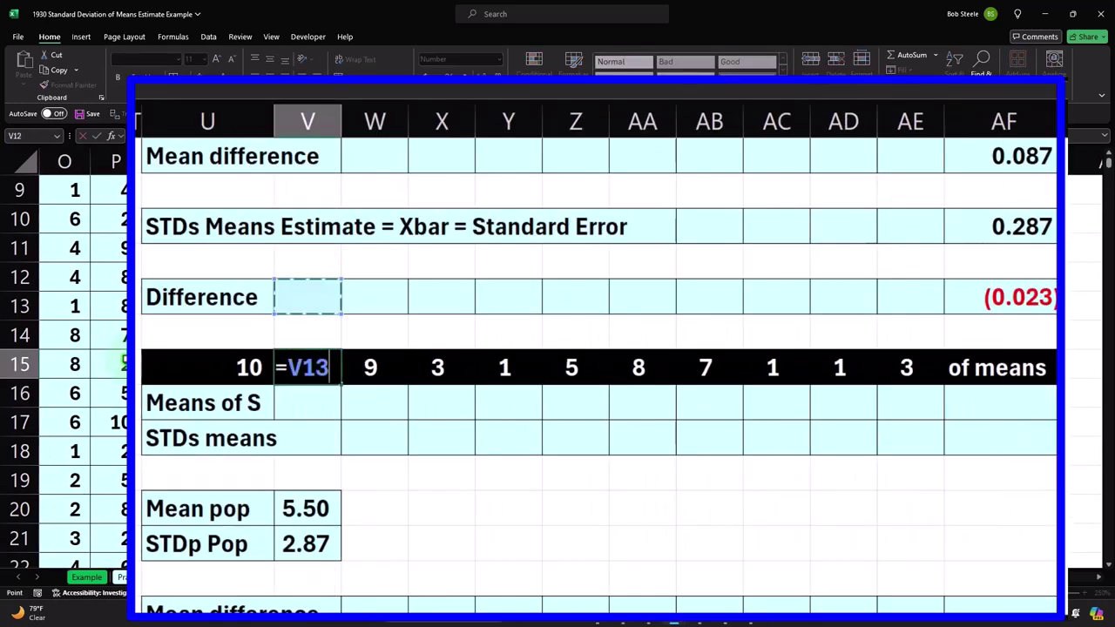
{"action": "key", "text": "Up"}
{"action": "key", "text": "Up"}
{"action": "key", "text": "Up"}
{"action": "key", "text": "Up"}
{"action": "key", "text": "Up"}
{"action": "key", "text": "Up"}
{"action": "key", "text": "Up"}
{"action": "key", "text": "Up"}
{"action": "key", "text": "Up"}
{"action": "key", "text": "Up"}
{"action": "key", "text": "Up"}
{"action": "key", "text": "Up"}
{"action": "key", "text": "Up"}
{"action": "key", "text": "Return"}
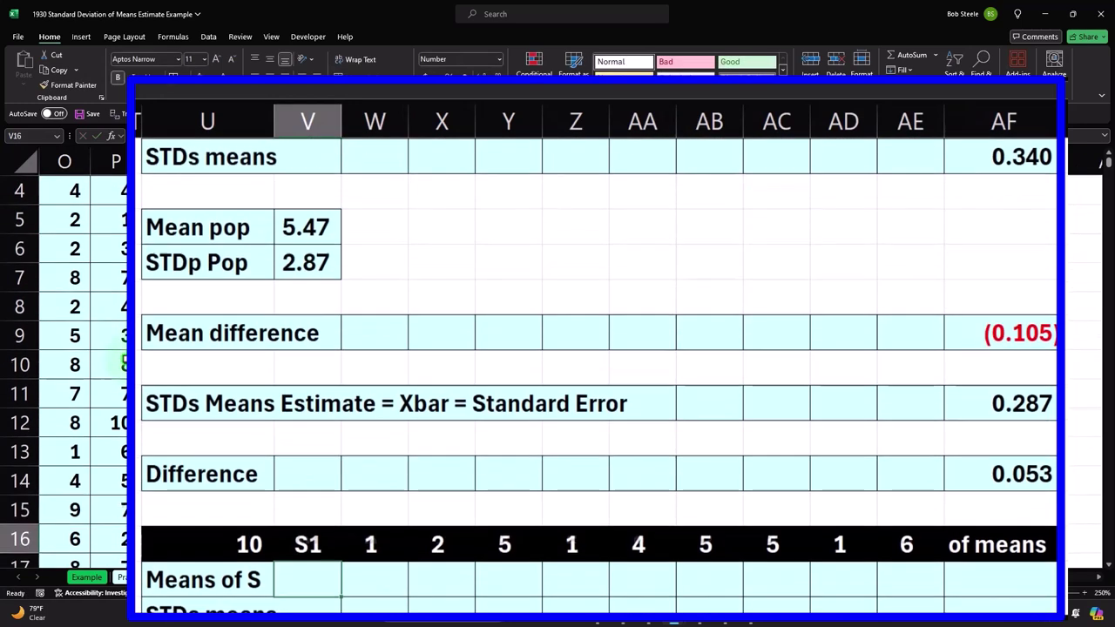
{"action": "left_click", "coordinate": [297, 547]}
{"action": "left_click_drag", "start_coordinate": [343, 562], "coordinate": [924, 558]}
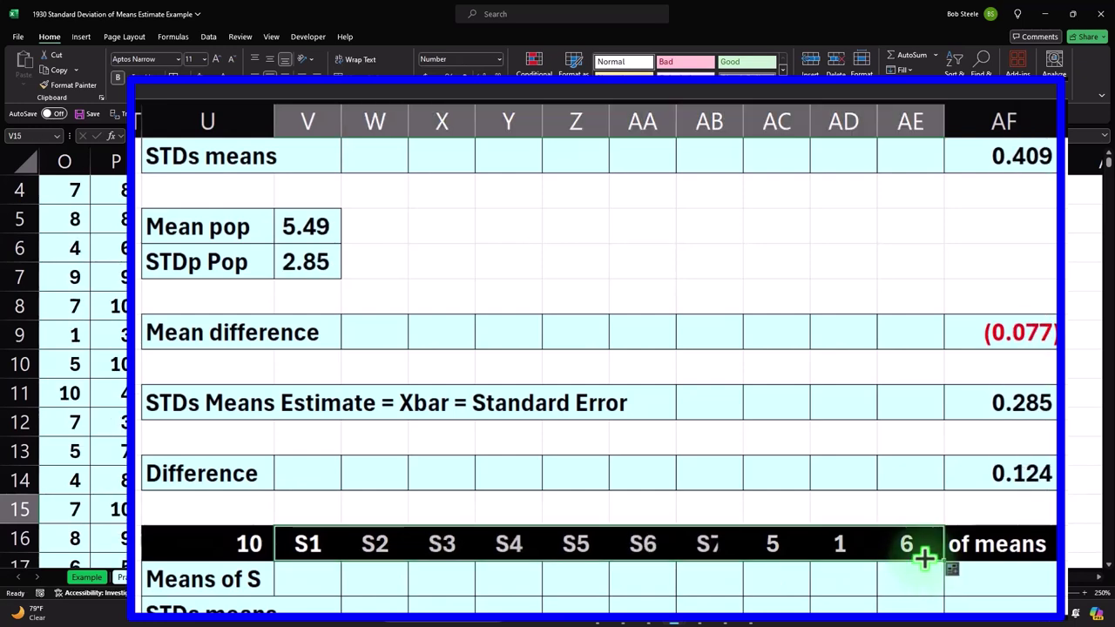
Enter =AVERAGE(J2:J11) in V16 to calculate the mean of the first ten S1 values.
{"action": "left_click", "coordinate": [314, 547]}
{"action": "scroll", "coordinate": [738, 615], "scroll_direction": "right", "scroll_amount": 5}
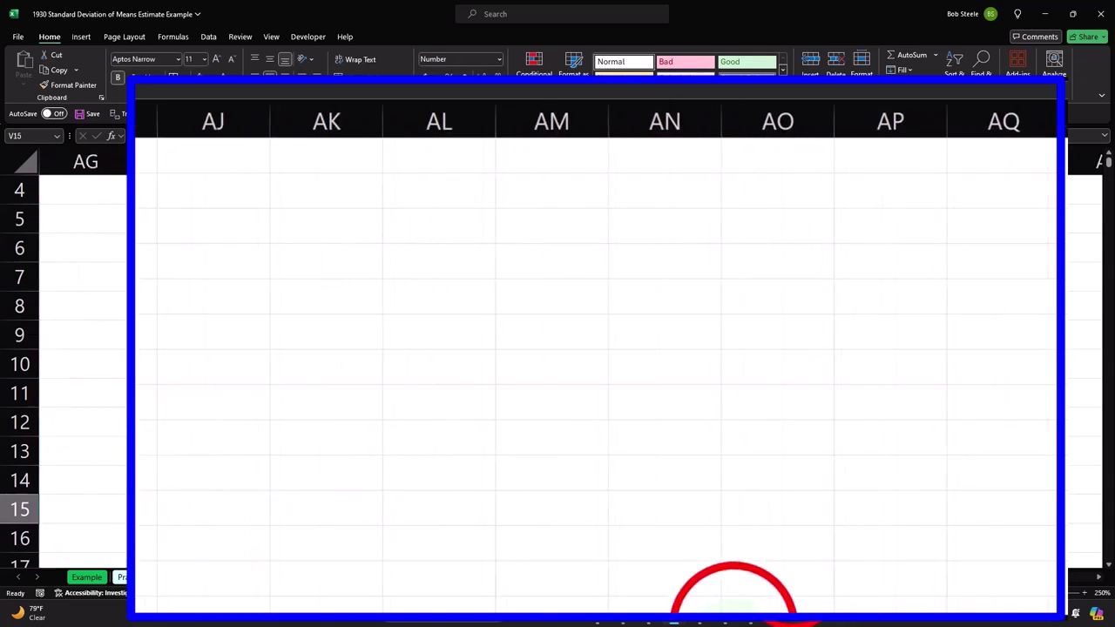
{"action": "scroll", "coordinate": [789, 580], "scroll_direction": "left", "scroll_amount": 10}
{"action": "left_click", "coordinate": [810, 532]}
{"action": "key", "text": "Right"}
{"action": "key", "text": "Right"}
{"action": "key", "text": "Right"}
{"action": "key", "text": "Right"}
{"action": "key", "text": "Right"}
{"action": "key", "text": "Right"}
{"action": "key", "text": "Right"}
{"action": "key", "text": "Right"}
{"action": "key", "text": "Right"}
{"action": "key", "text": "Right"}
{"action": "key", "text": "Right"}
{"action": "key", "text": "Right"}
{"action": "key", "text": "Right"}
{"action": "key", "text": "Right"}
{"action": "key", "text": "Right"}
{"action": "key", "text": "Right"}
{"action": "key", "text": "Right"}
{"action": "key", "text": "Left"}
{"action": "key", "text": "Left"}
{"action": "key", "text": "Left"}
{"action": "key", "text": "Left"}
{"action": "scroll", "coordinate": [811, 423], "scroll_direction": "down", "scroll_amount": 1}
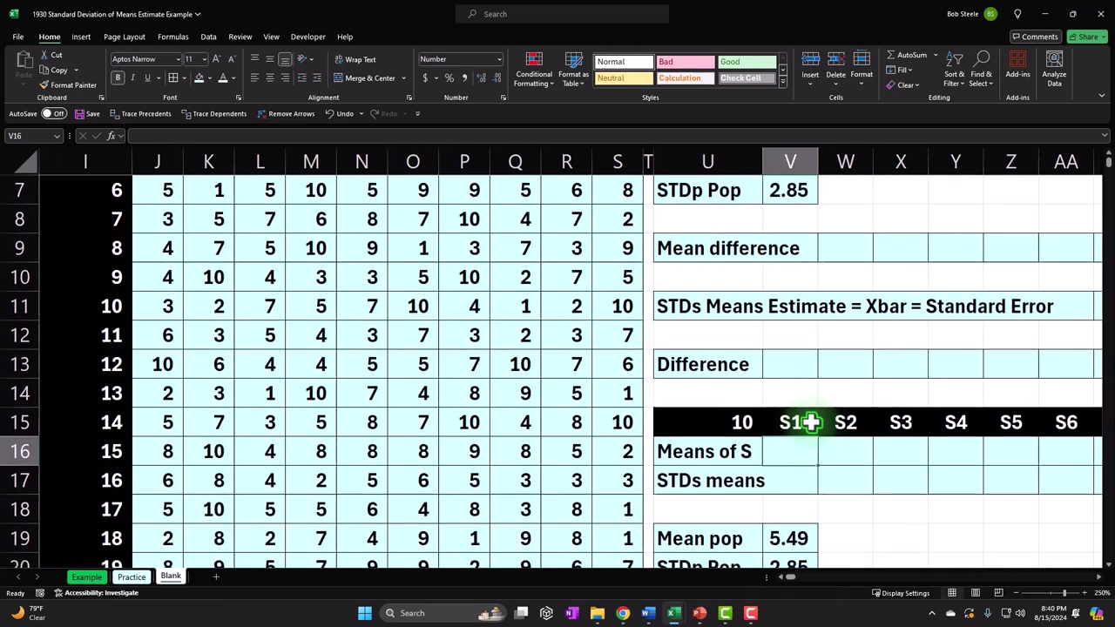
{"action": "type", "text": "="}
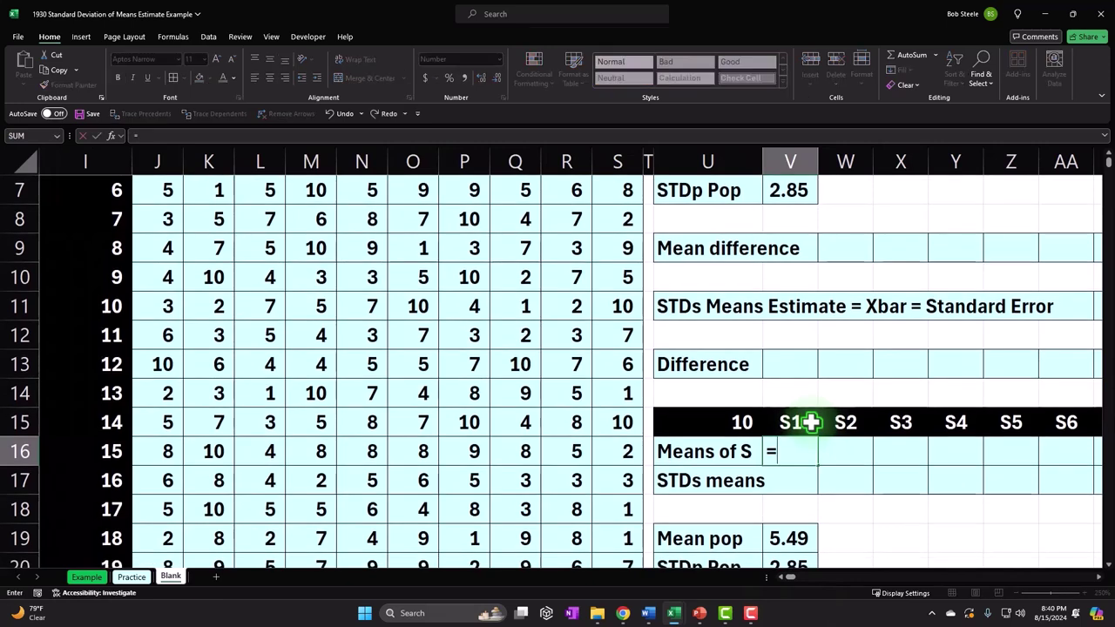
{"action": "type", "text": "aver"}
{"action": "key", "text": "Tab"}
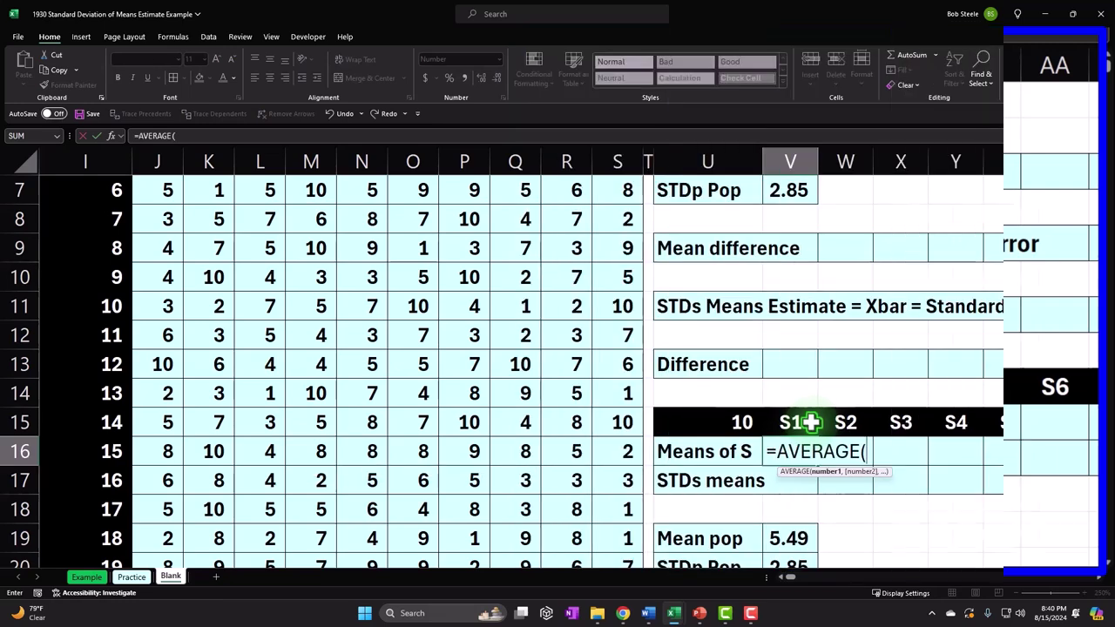
{"action": "scroll", "coordinate": [373, 406], "scroll_direction": "up", "scroll_amount": 2}
{"action": "left_click", "coordinate": [163, 224]}
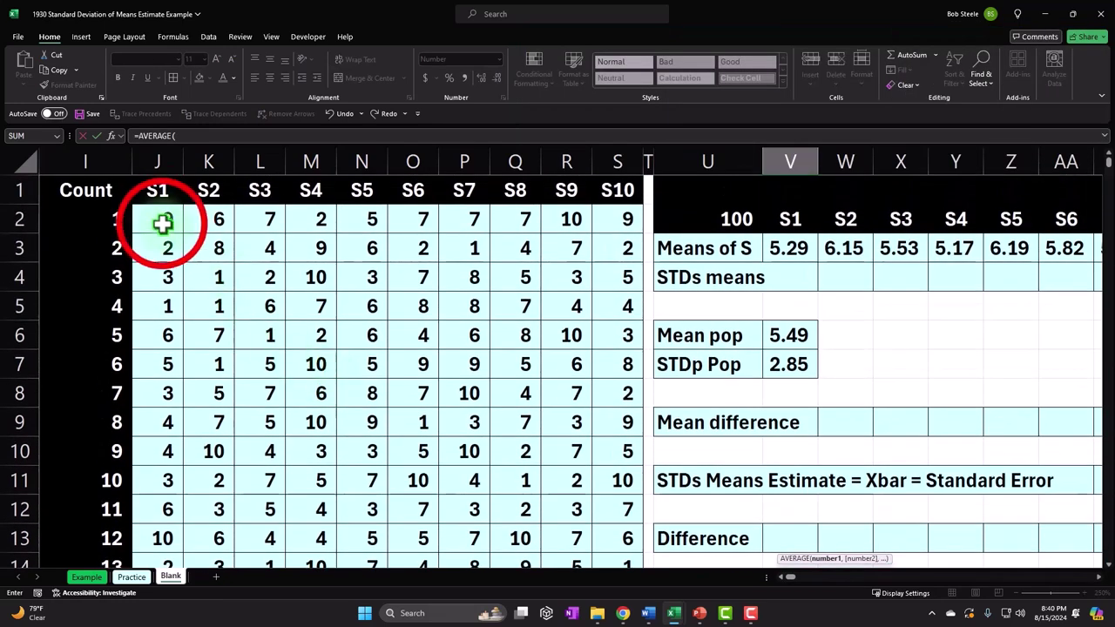
{"action": "left_click_drag", "start_coordinate": [163, 224], "coordinate": [165, 482]}
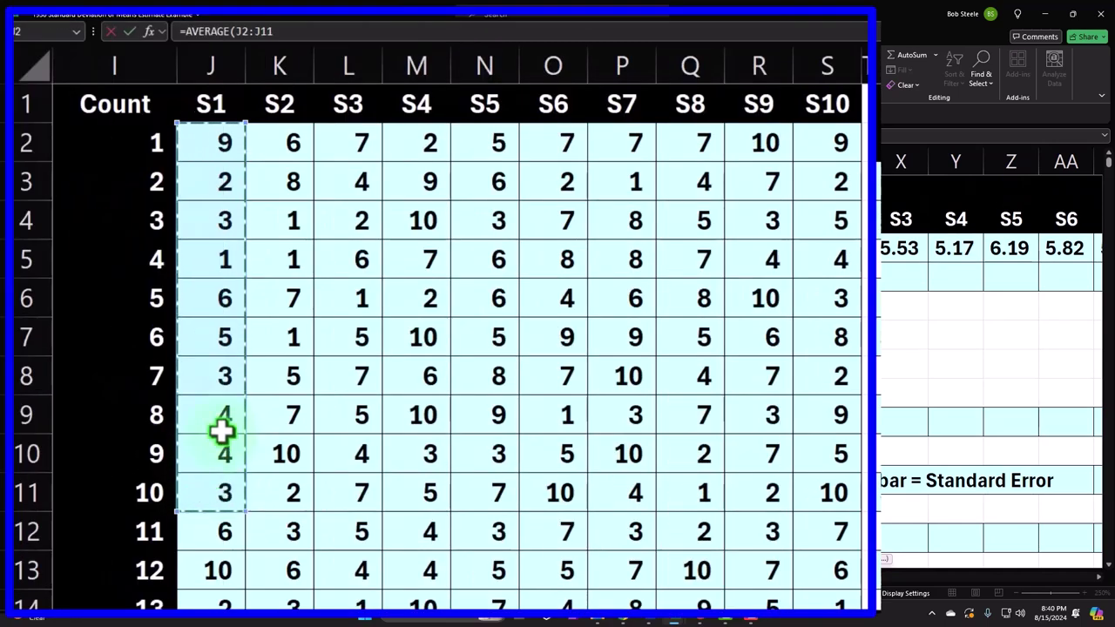
{"action": "key", "text": "Return"}
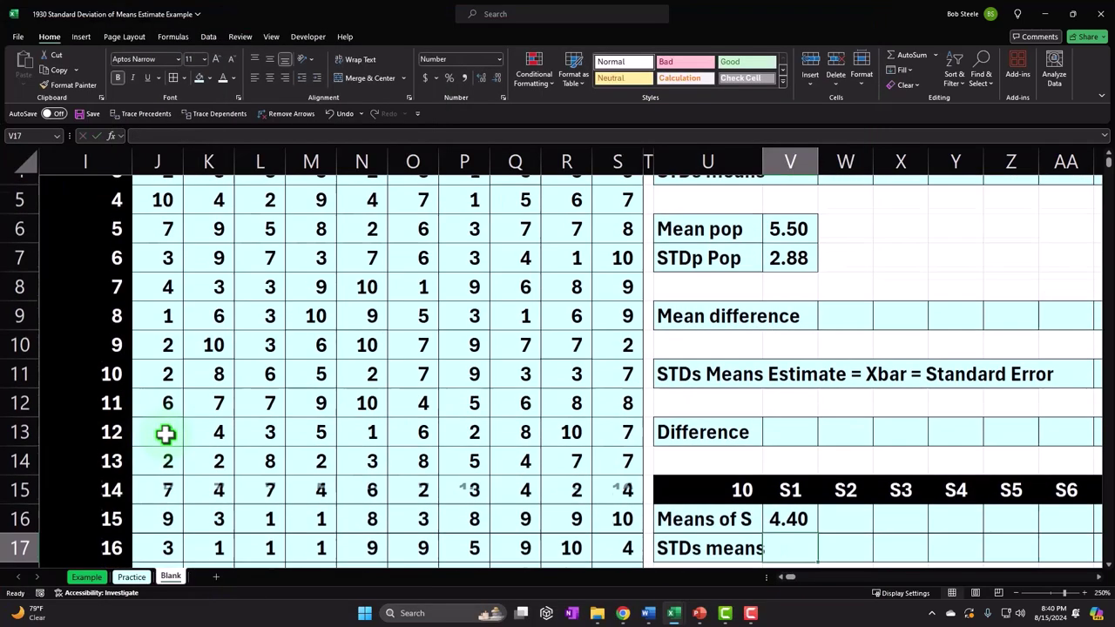
Fill the sample mean formula from V16 across to AE16 for samples S2 to S10.
{"action": "key", "text": "Right"}
{"action": "key", "text": "Right"}
{"action": "key", "text": "Right"}
{"action": "key", "text": "Right"}
{"action": "key", "text": "Right"}
{"action": "key", "text": "Right"}
{"action": "key", "text": "Right"}
{"action": "key", "text": "Right"}
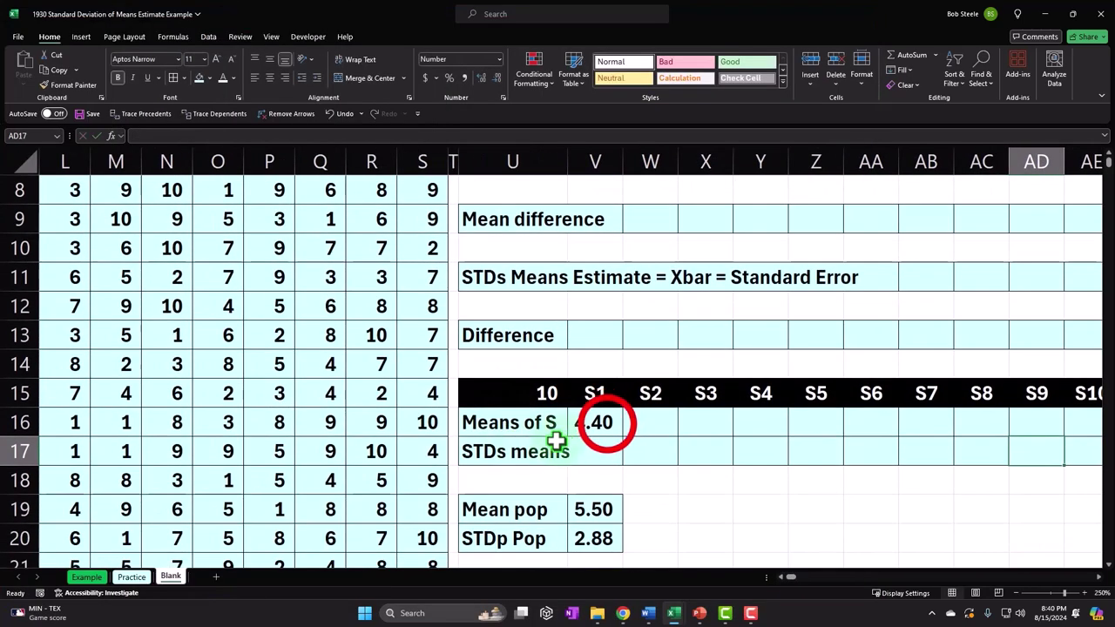
{"action": "left_click", "coordinate": [607, 423]}
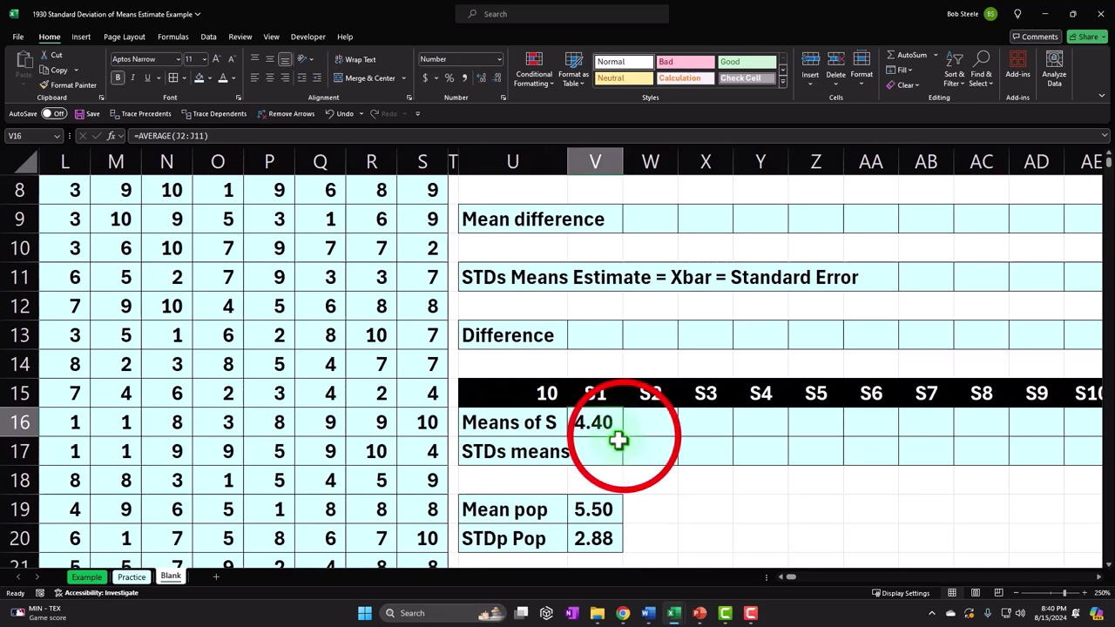
{"action": "left_click_drag", "start_coordinate": [633, 438], "coordinate": [797, 411]}
Enter =AVERAGE(V16:AE16) in AF16 to calculate the mean of the ten sample means.
{"action": "left_click", "coordinate": [874, 392]}
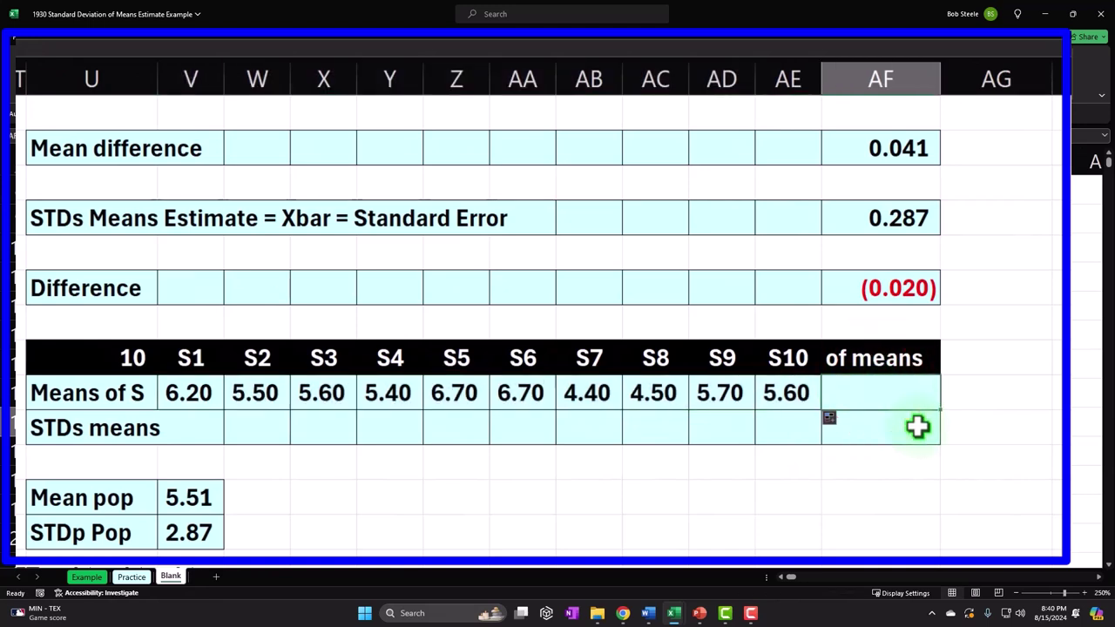
{"action": "type", "text": "=mean"}
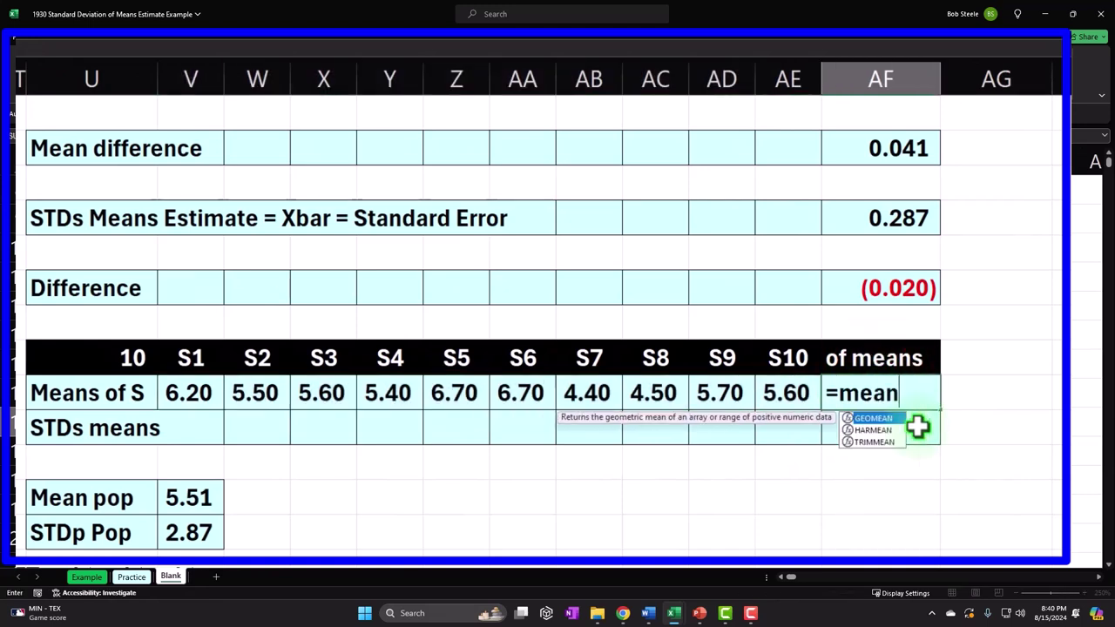
{"action": "key", "text": "BackSpace"}
{"action": "key", "text": "BackSpace"}
{"action": "key", "text": "BackSpace"}
{"action": "key", "text": "BackSpace"}
{"action": "type", "text": "ave"}
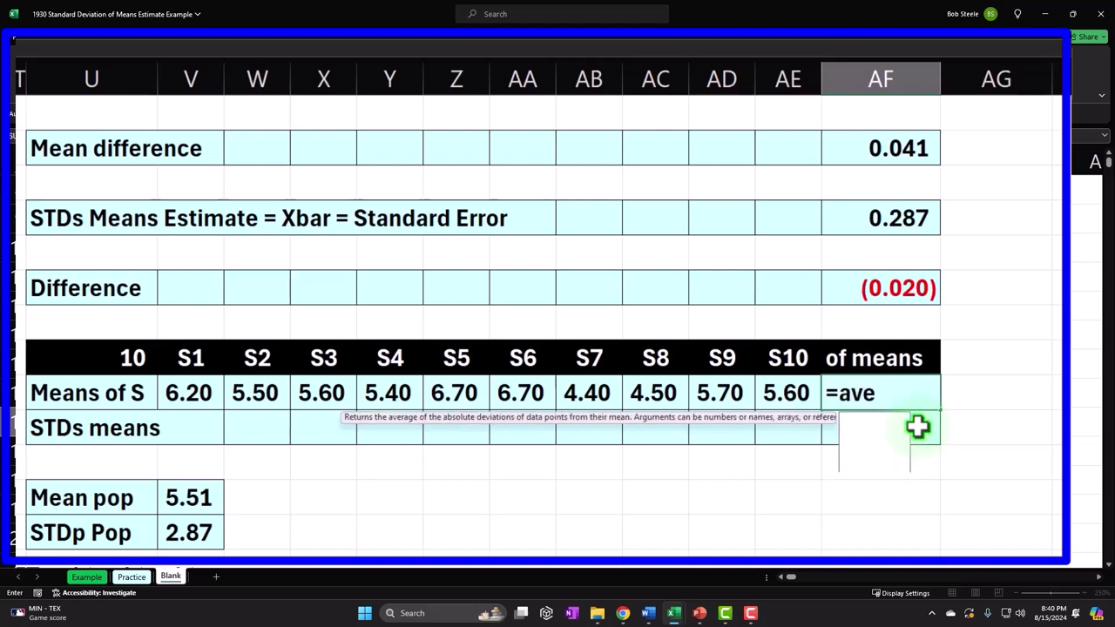
{"action": "key", "text": "Tab"}
{"action": "key", "text": "ctrl+shift+Left"}
{"action": "key", "text": "shift+Right"}
{"action": "key", "text": "Return"}
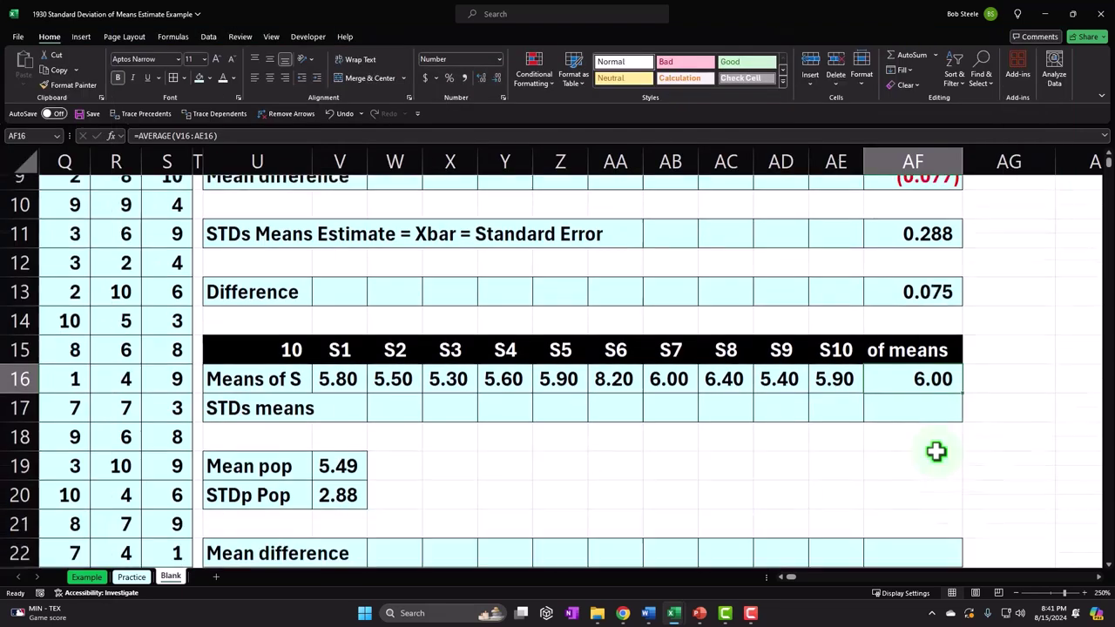
Enter =STDEV.S(V16:AE16) in AF17 to calculate the sample standard deviation of the ten sample means.
{"action": "scroll", "coordinate": [918, 487], "scroll_direction": "down", "scroll_amount": 1}
{"action": "left_click", "coordinate": [370, 437]}
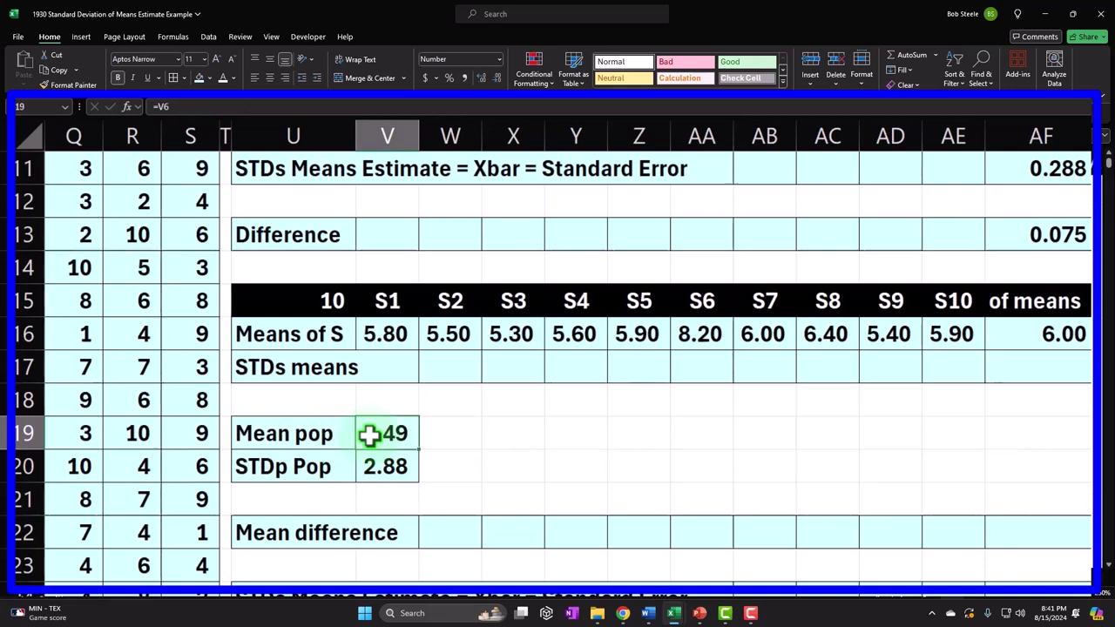
{"action": "left_click", "coordinate": [374, 365]}
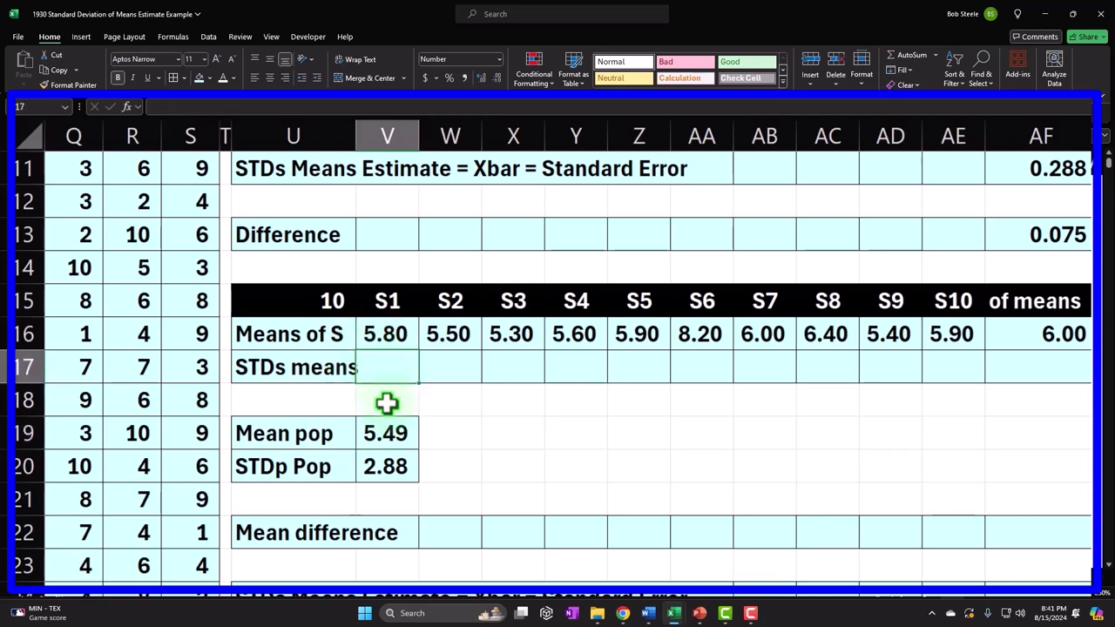
{"action": "left_click", "coordinate": [1041, 367]}
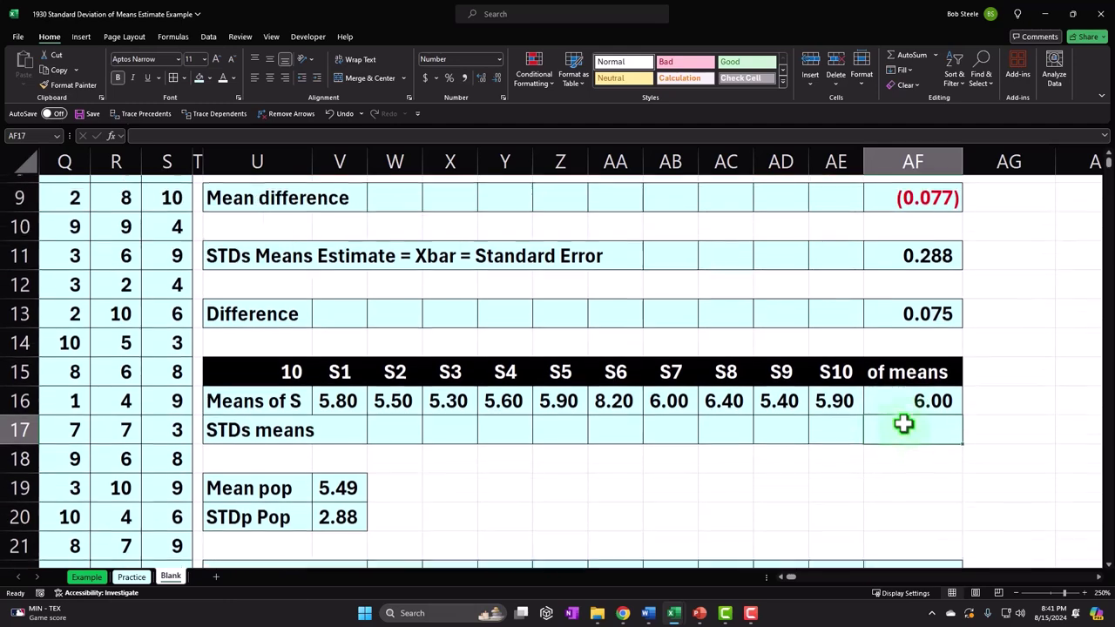
{"action": "scroll", "coordinate": [903, 424], "scroll_direction": "up", "scroll_amount": 2}
{"action": "scroll", "coordinate": [901, 413], "scroll_direction": "down", "scroll_amount": 3}
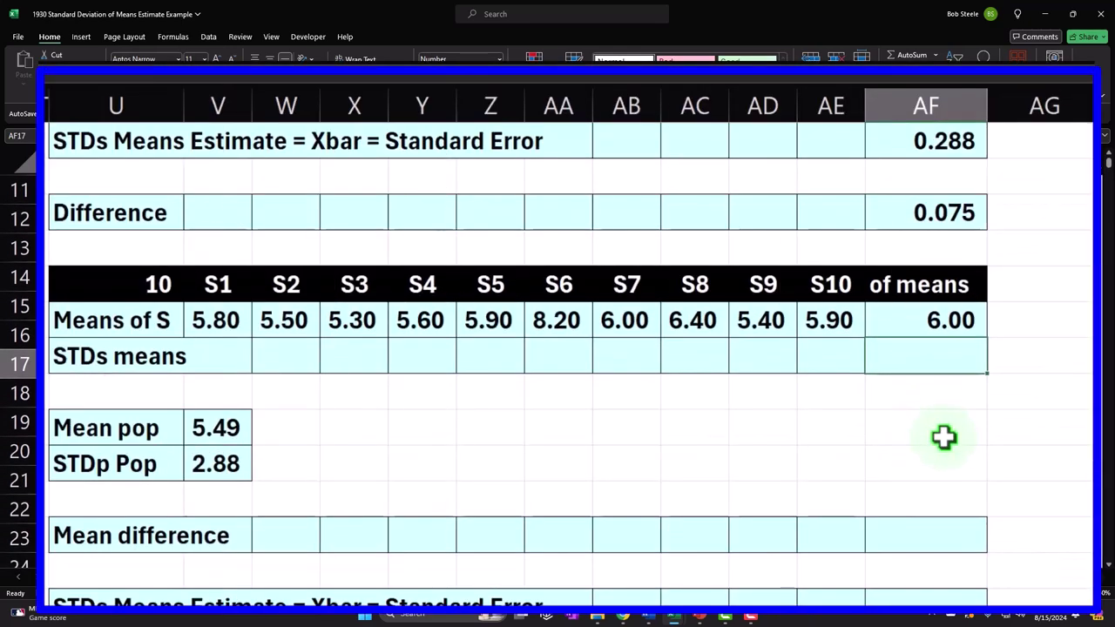
{"action": "type", "text": "=std"}
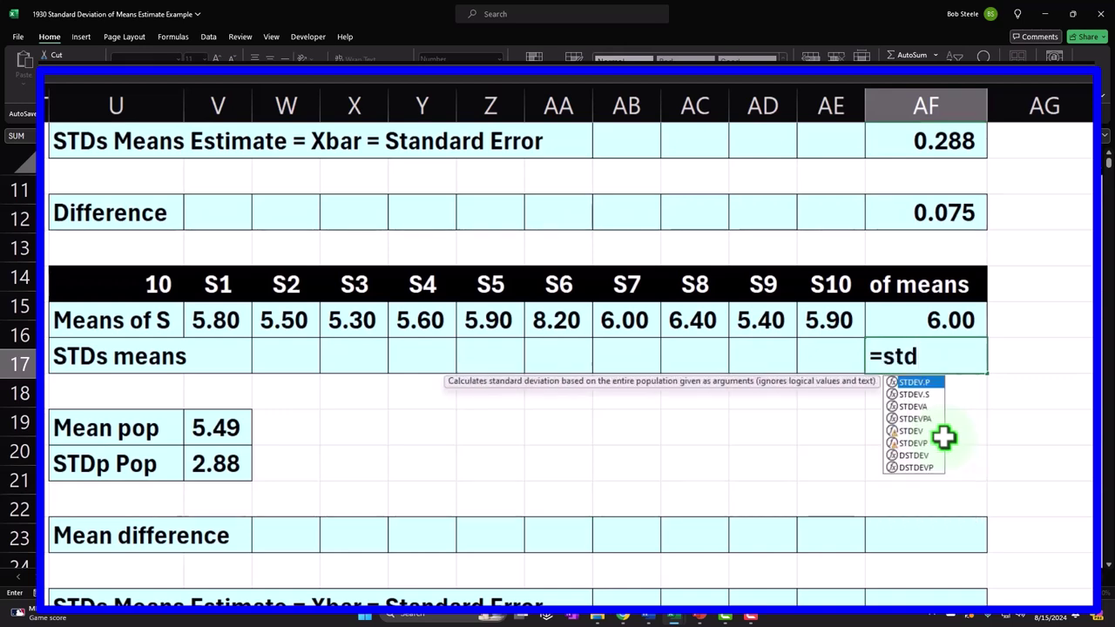
{"action": "key", "text": "Down"}
{"action": "key", "text": "Tab"}
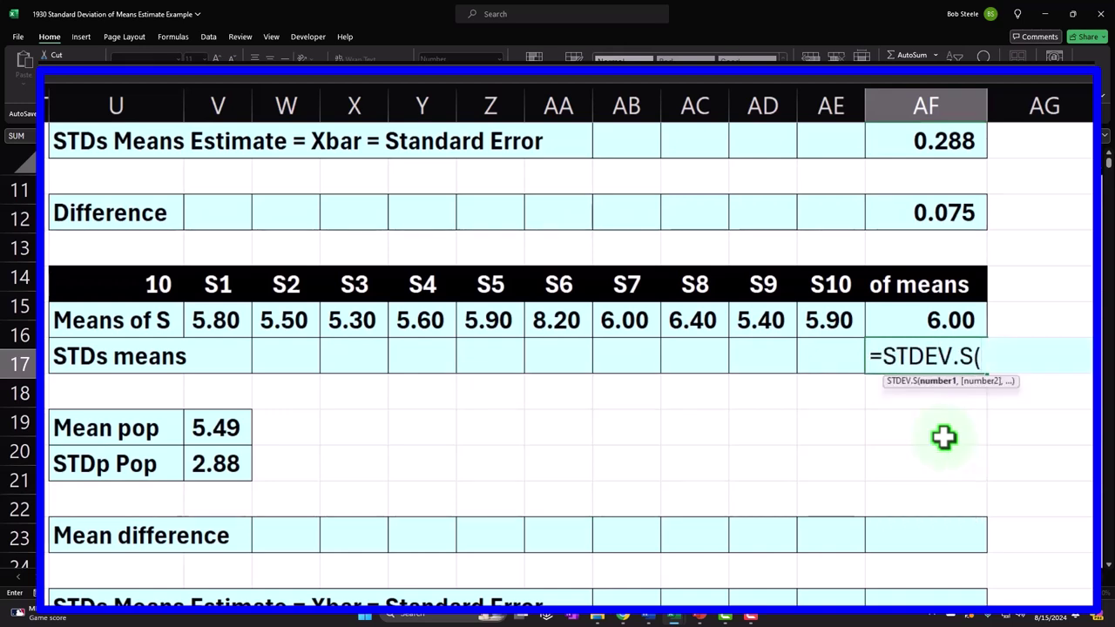
{"action": "left_click_drag", "start_coordinate": [218, 323], "coordinate": [807, 319]}
{"action": "key", "text": "Return"}
{"action": "key", "text": "Up"}
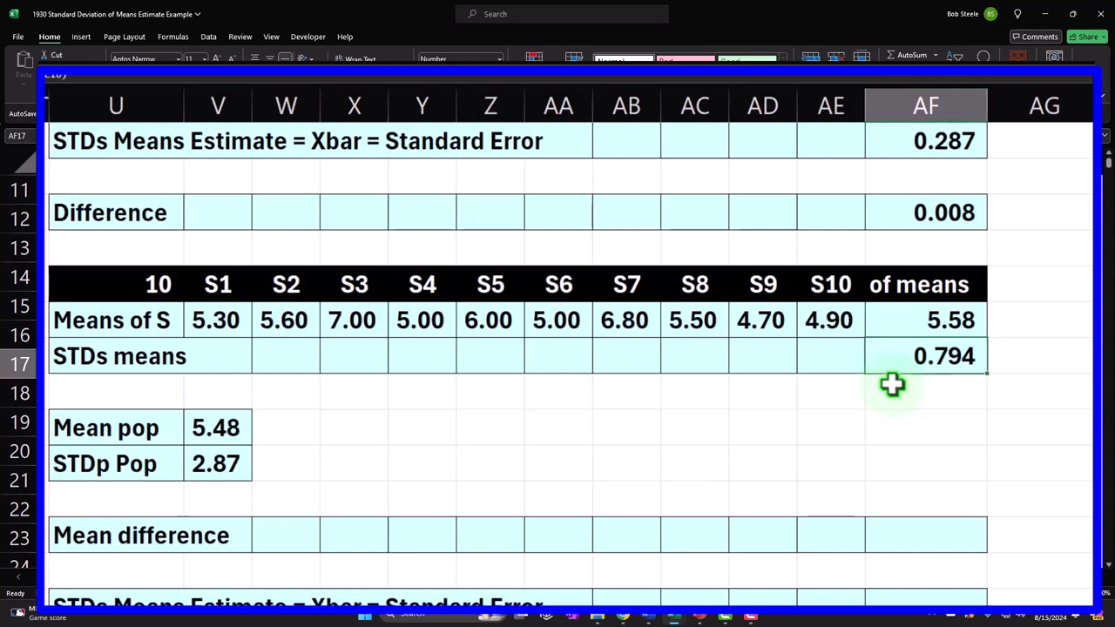
Enter =AF16-V19 in AF22 to calculate the difference between the mean of means and the population mean.
{"action": "scroll", "coordinate": [892, 384], "scroll_direction": "down", "scroll_amount": 1}
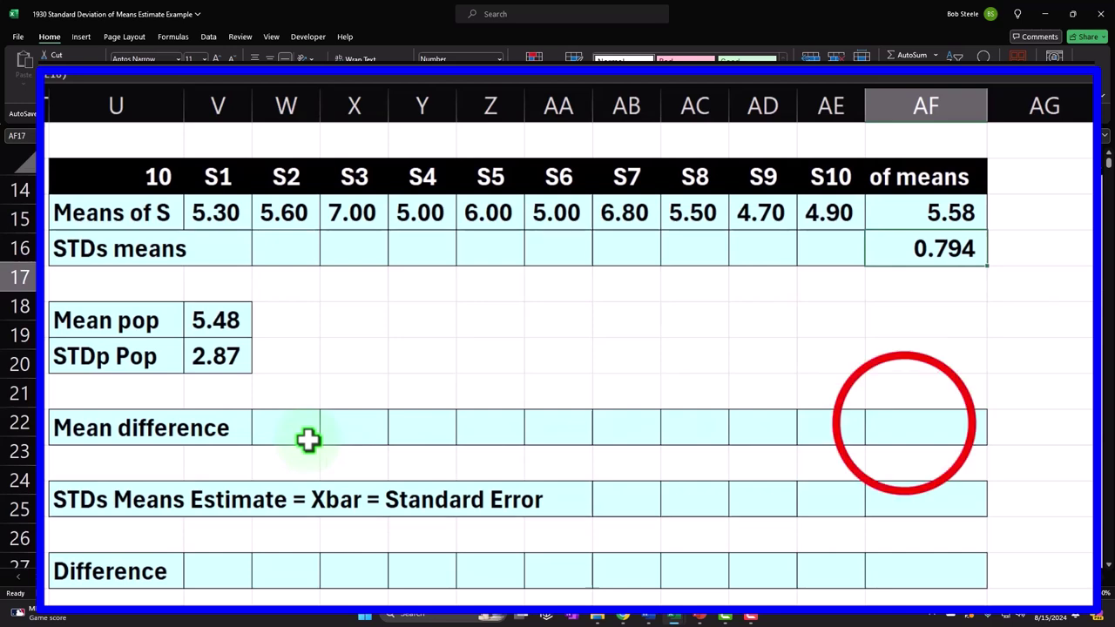
{"action": "left_click", "coordinate": [903, 424]}
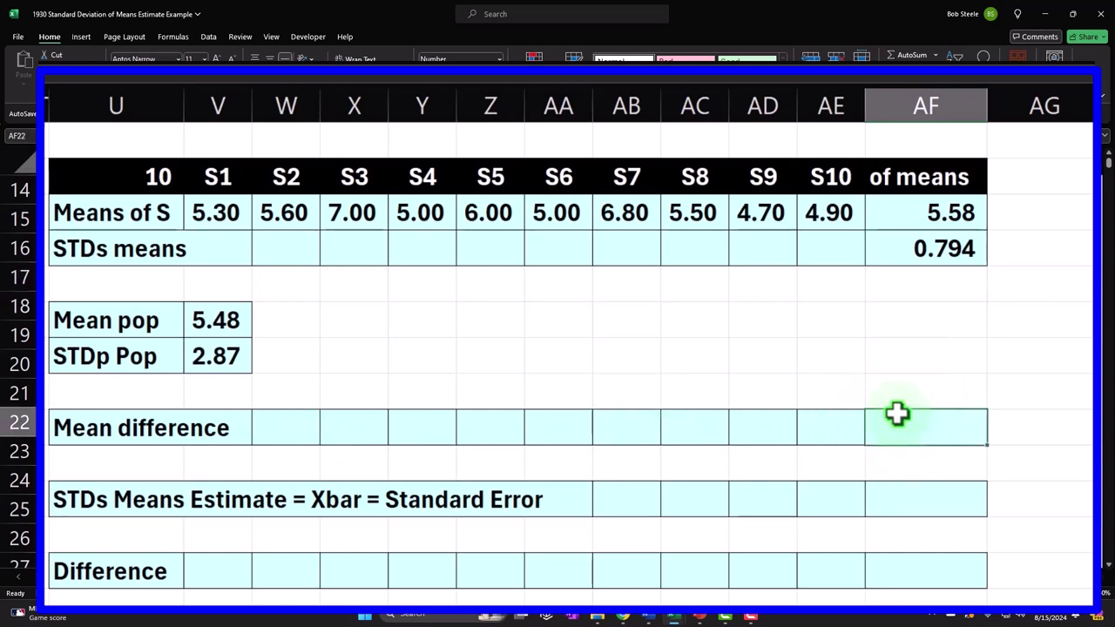
{"action": "type", "text": "="}
{"action": "key", "text": "Up"}
{"action": "key", "text": "Up"}
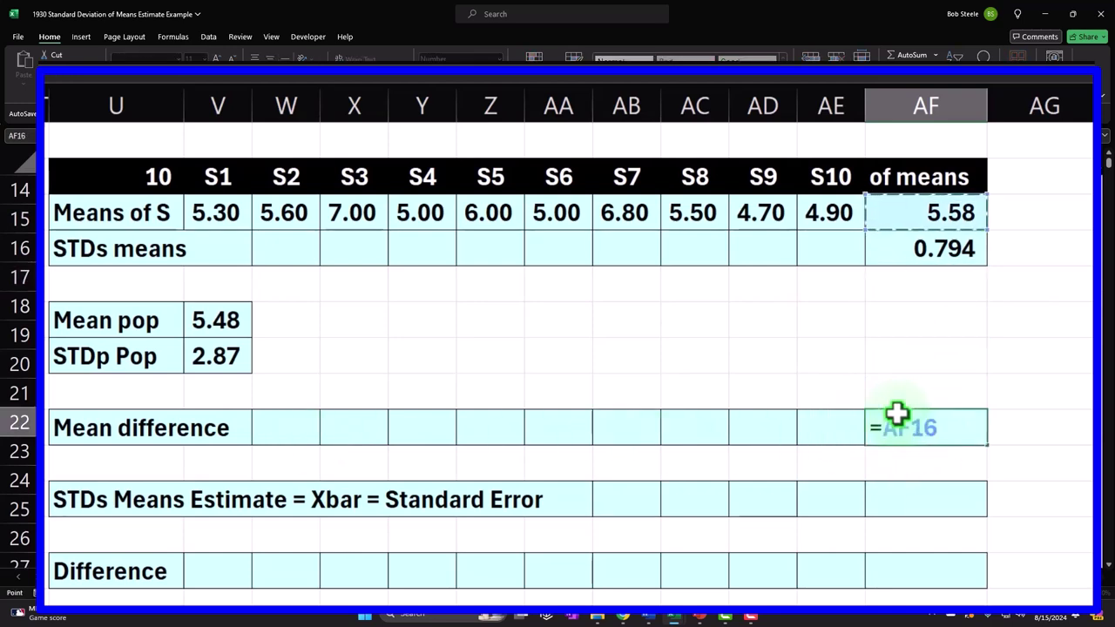
{"action": "type", "text": "-"}
{"action": "key", "text": "Left"}
{"action": "key", "text": "Left"}
{"action": "key", "text": "Left"}
{"action": "key", "text": "Left"}
{"action": "key", "text": "Left"}
{"action": "key", "text": "Left"}
{"action": "key", "text": "Left"}
{"action": "key", "text": "Left"}
{"action": "key", "text": "Left"}
{"action": "key", "text": "Left"}
{"action": "key", "text": "Up"}
{"action": "key", "text": "Up"}
{"action": "key", "text": "Up"}
{"action": "key", "text": "Return"}
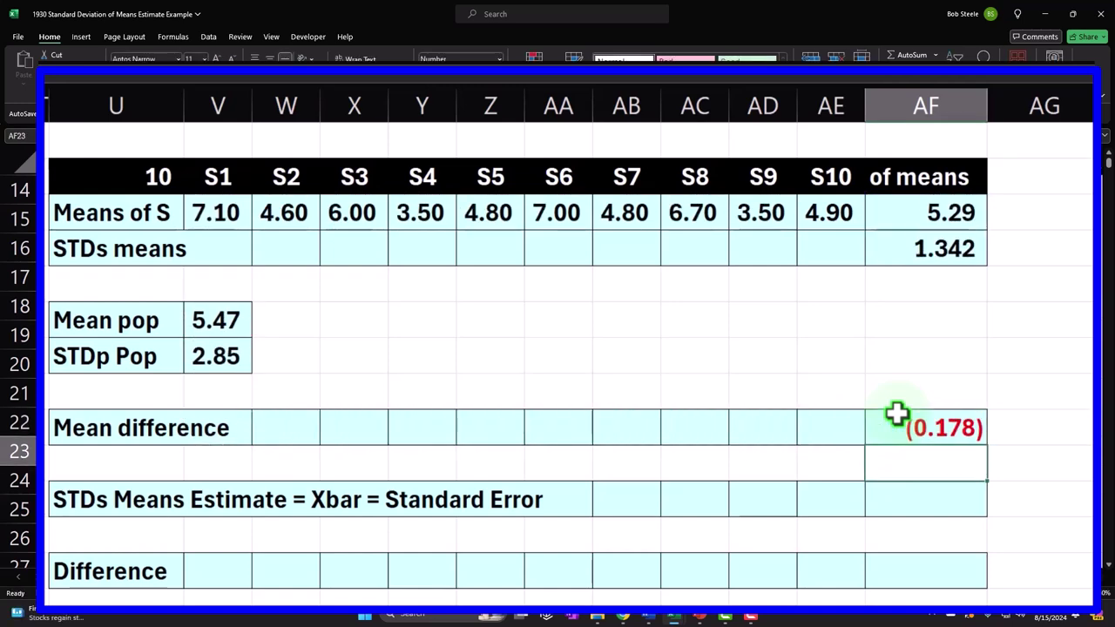
{"action": "double_click", "coordinate": [945, 425]}
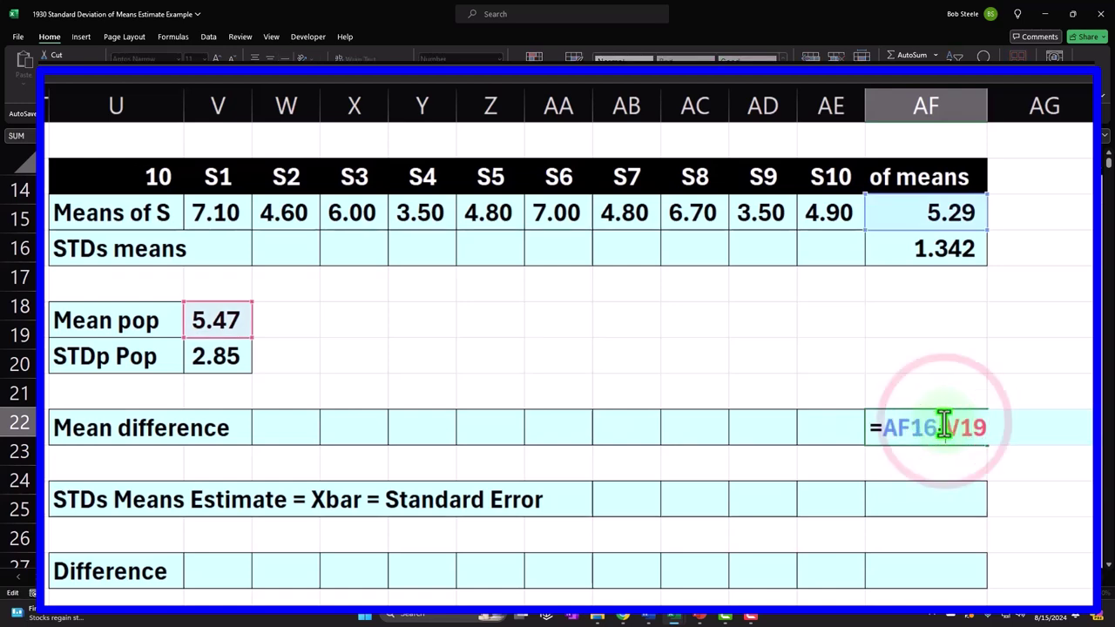
{"action": "key", "text": "Return"}
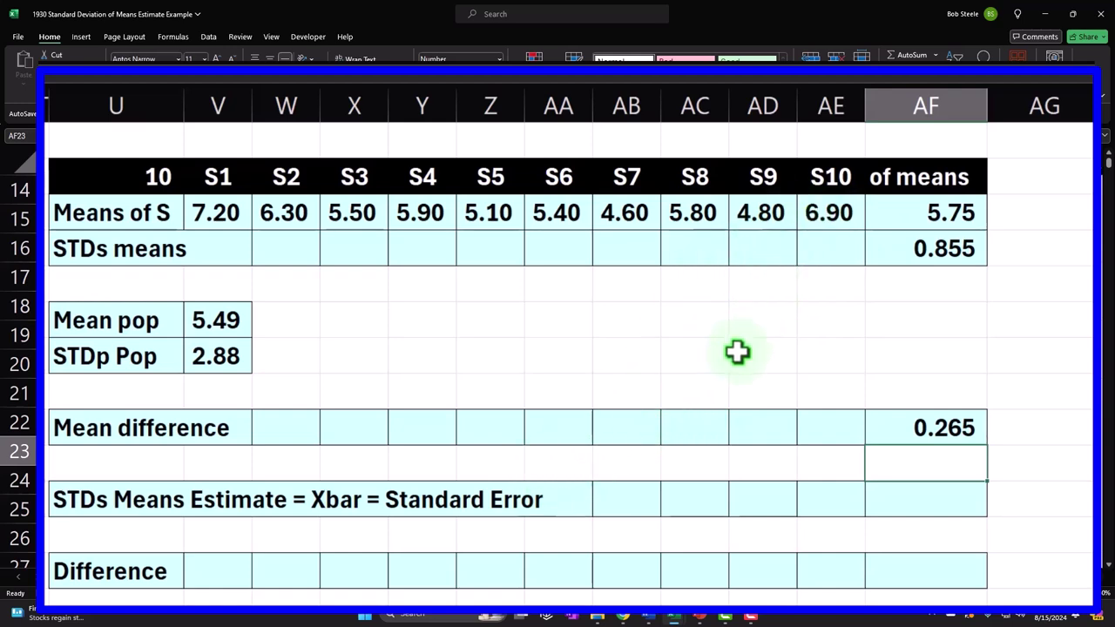
Enter =V20/SQRT(U15) in AF24 to estimate the standard error from the population standard deviation and sample size.
{"action": "left_click", "coordinate": [920, 495]}
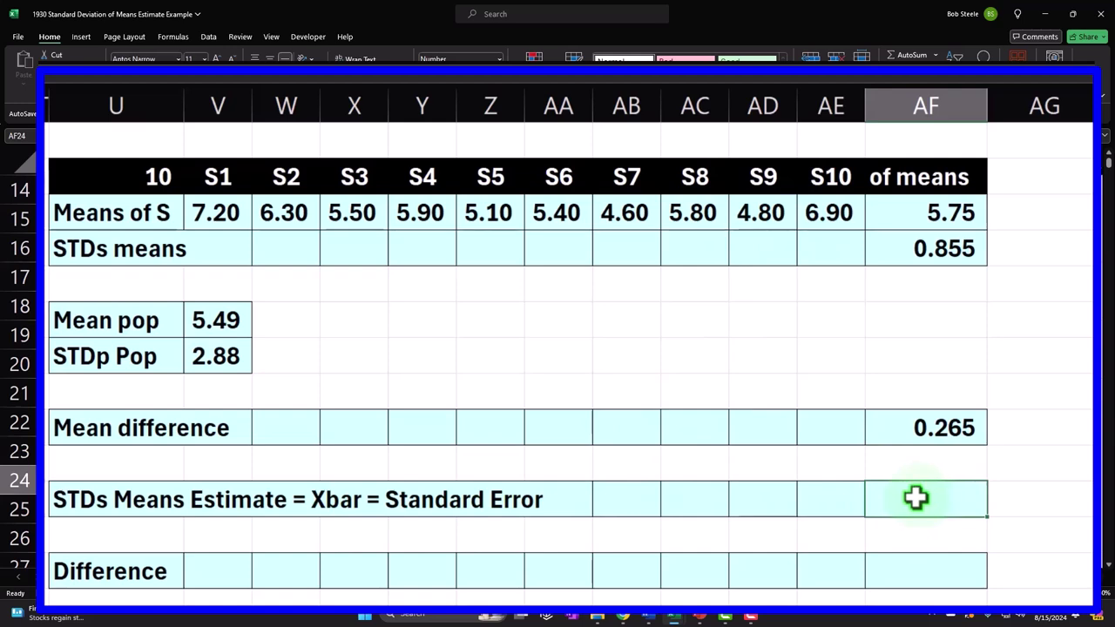
{"action": "type", "text": "="}
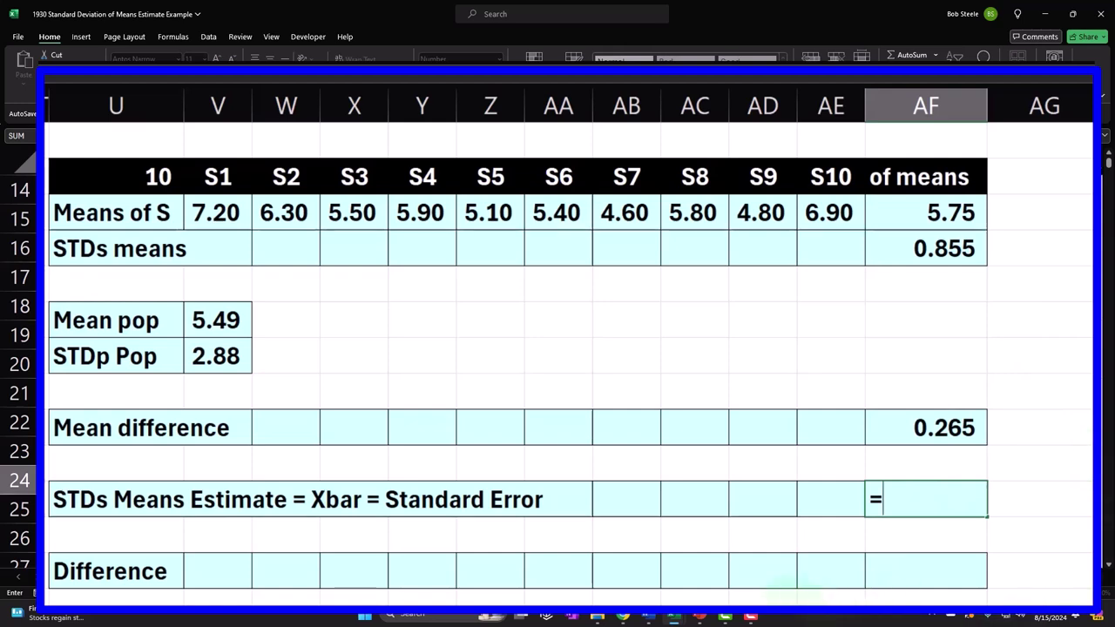
{"action": "left_click", "coordinate": [214, 356]}
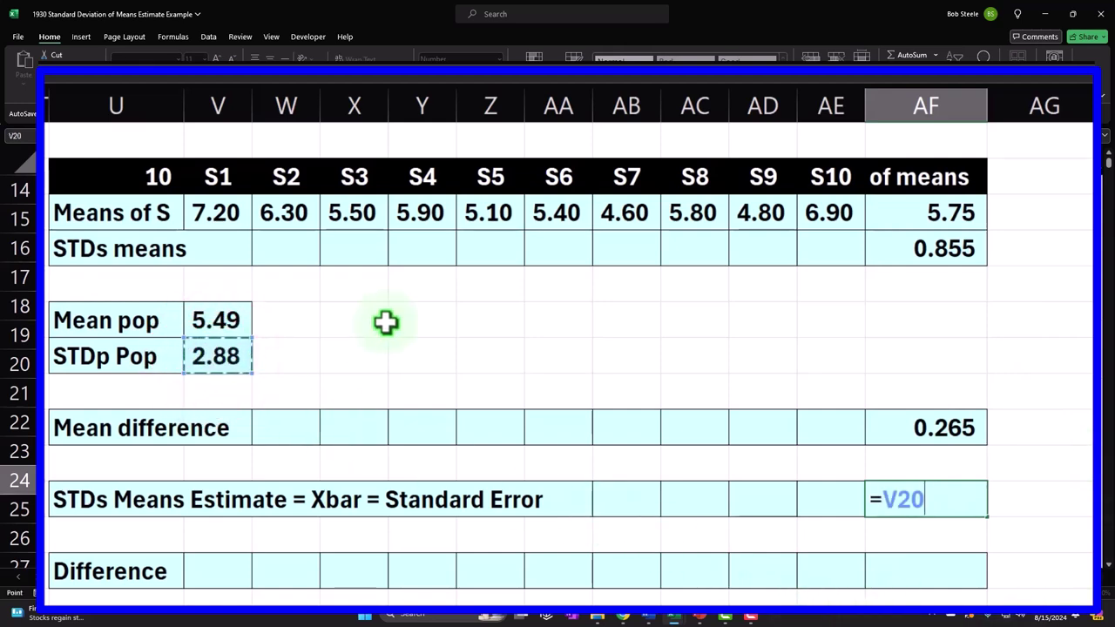
{"action": "type", "text": "/"}
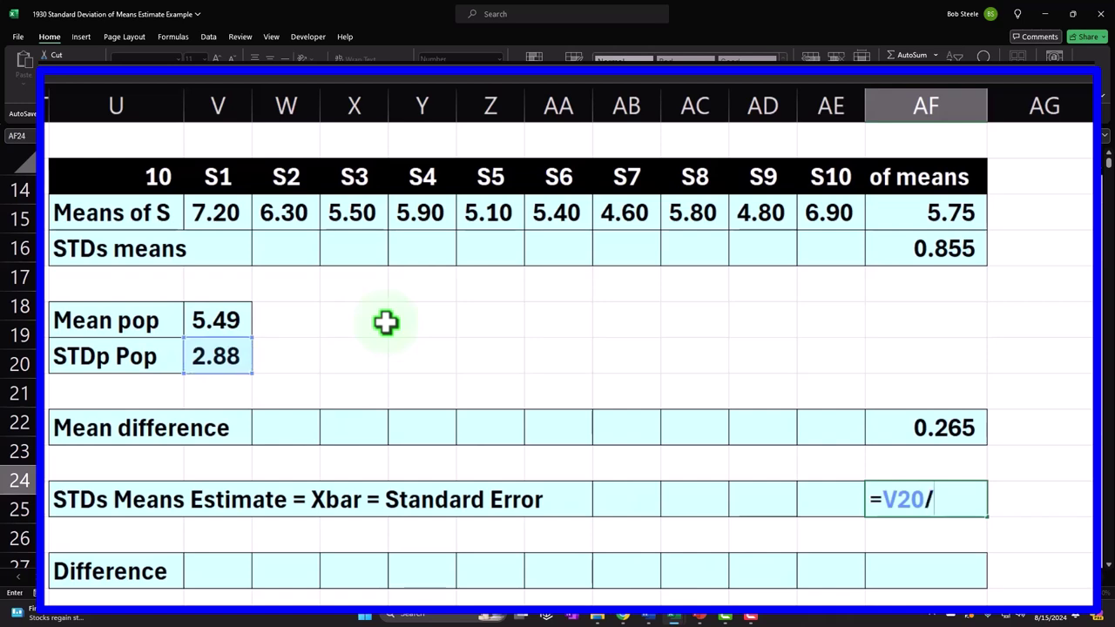
{"action": "type", "text": "sq"}
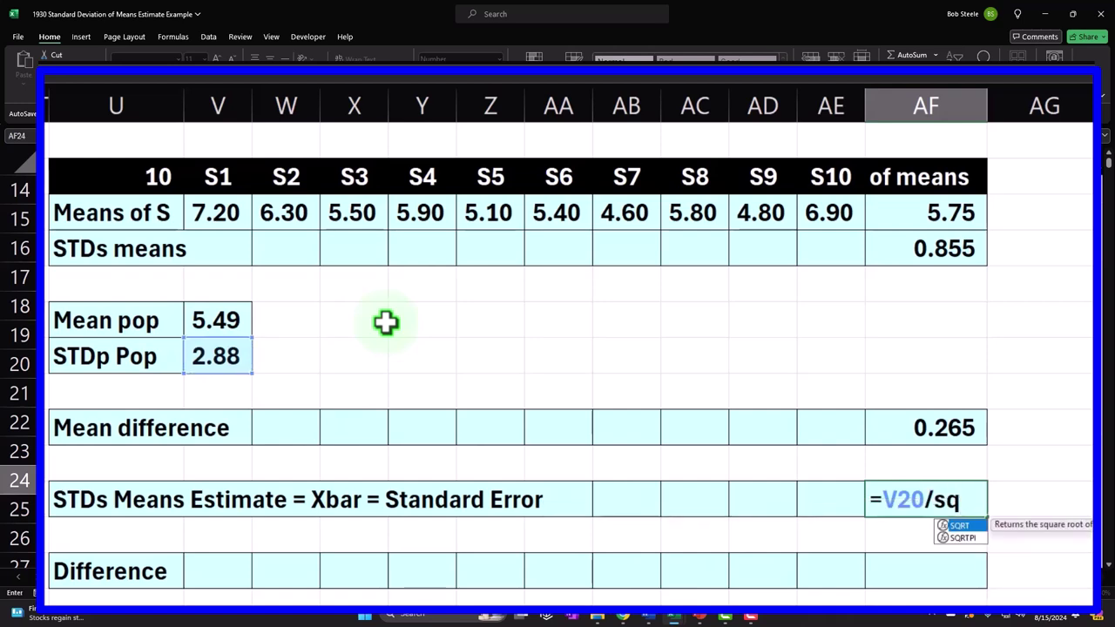
{"action": "key", "text": "Tab"}
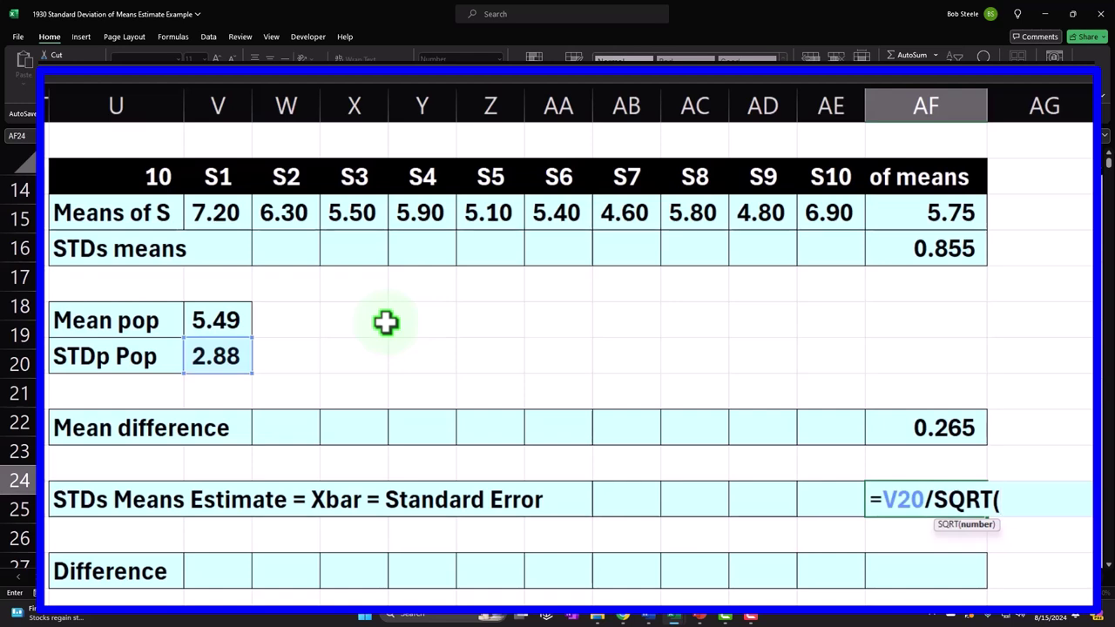
{"action": "left_click", "coordinate": [157, 181]}
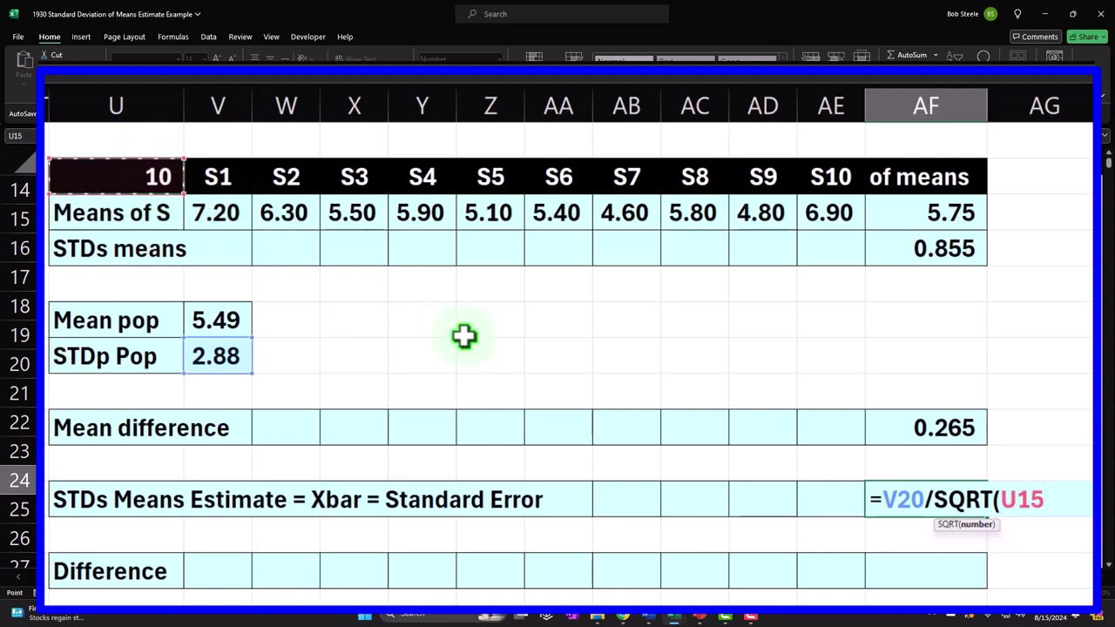
{"action": "type", "text": ")"}
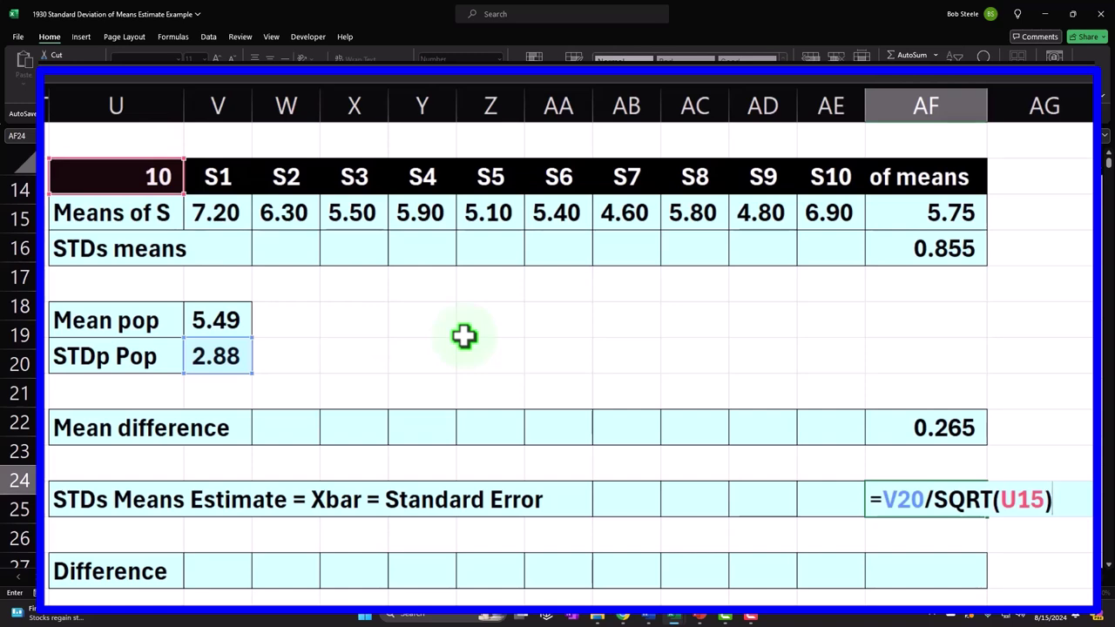
{"action": "key", "text": "ctrl+Return"}
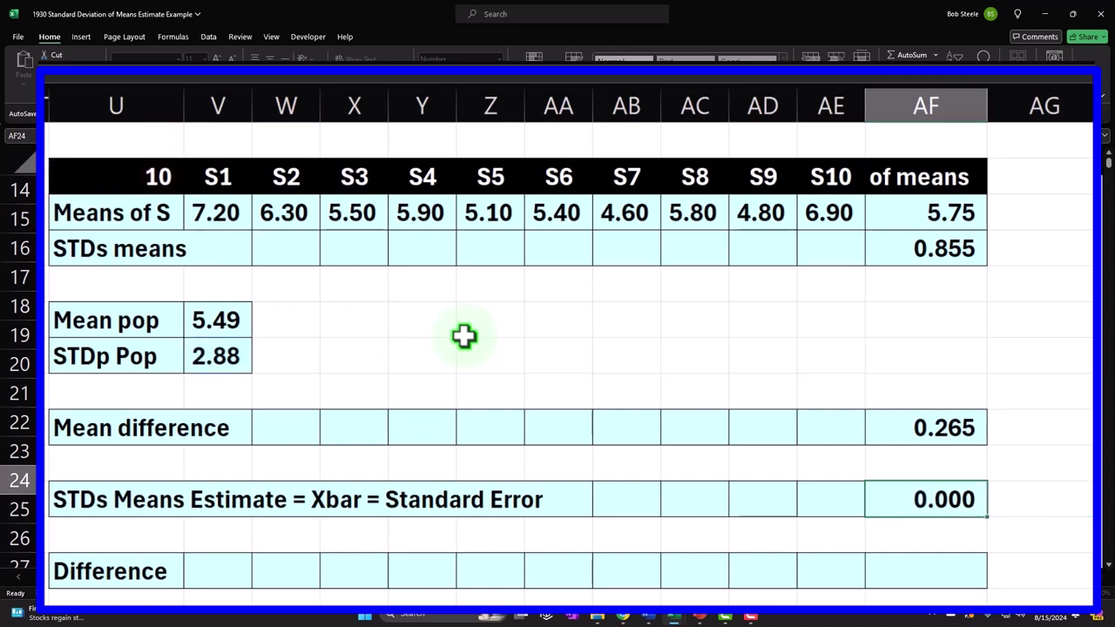
Enter =AF17-AF24 in AF26 as the difference between calculated and estimated standard deviations, and recalculate the random samples.
{"action": "key", "text": "Down"}
{"action": "key", "text": "Down"}
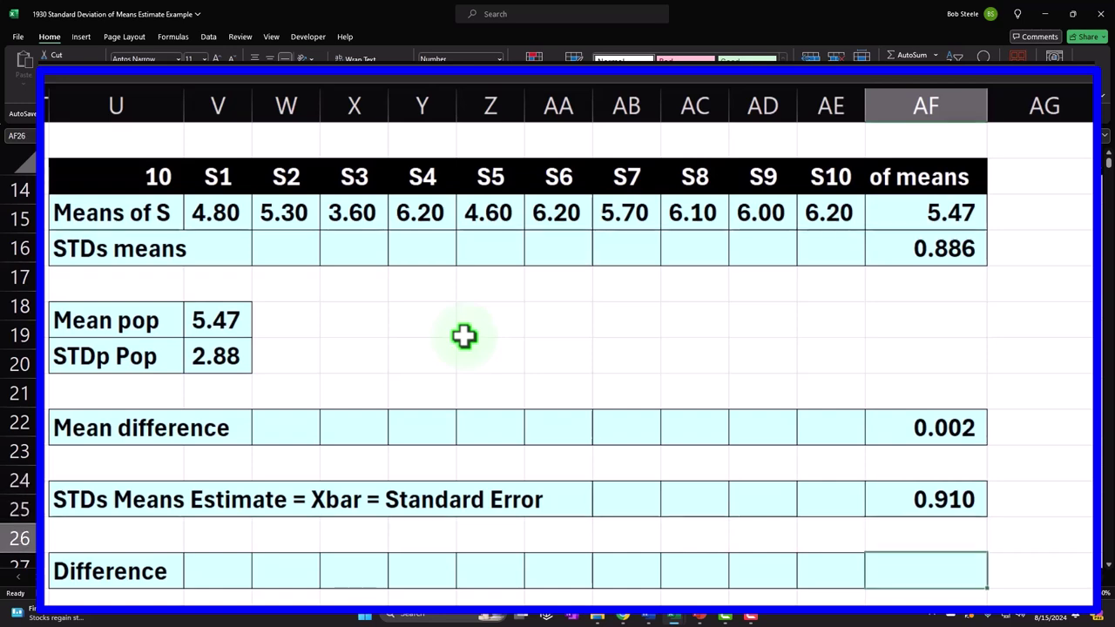
{"action": "type", "text": "="}
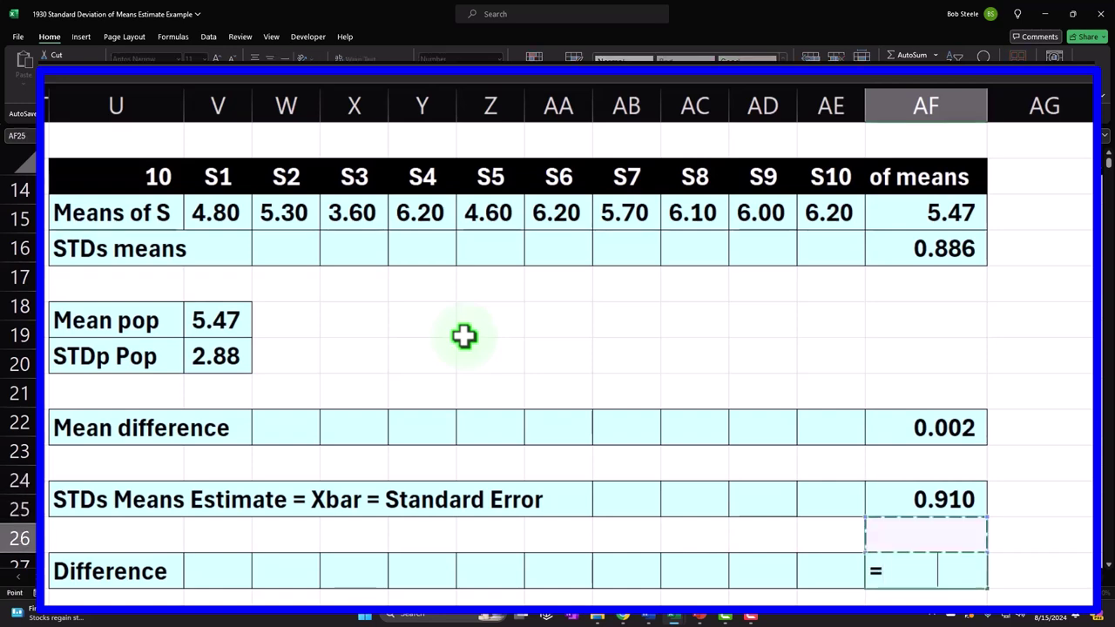
{"action": "key", "text": "Up"}
{"action": "key", "text": "Up"}
{"action": "key", "text": "Up"}
{"action": "key", "text": "Up"}
{"action": "key", "text": "Up"}
{"action": "key", "text": "Up"}
{"action": "key", "text": "Up"}
{"action": "key", "text": "Up"}
{"action": "key", "text": "Up"}
{"action": "type", "text": "-"}
{"action": "key", "text": "Up"}
{"action": "key", "text": "Up"}
{"action": "key", "text": "Return"}
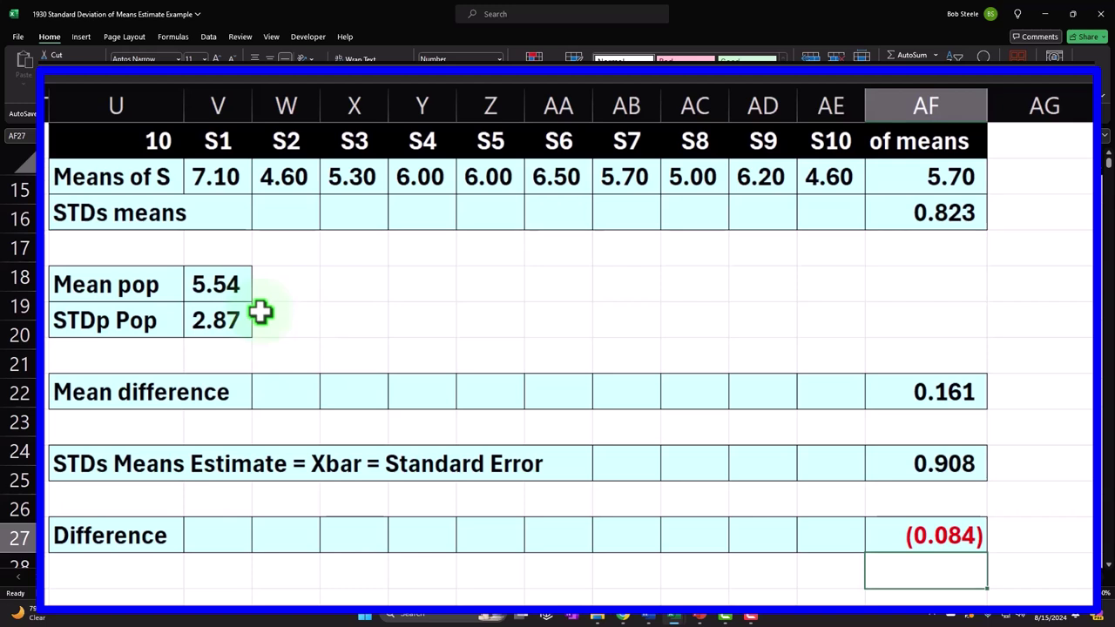
{"action": "key", "text": "F9"}
Narrow column AG into a thin spacer beside the sample means tables.
{"action": "left_click", "coordinate": [548, 279]}
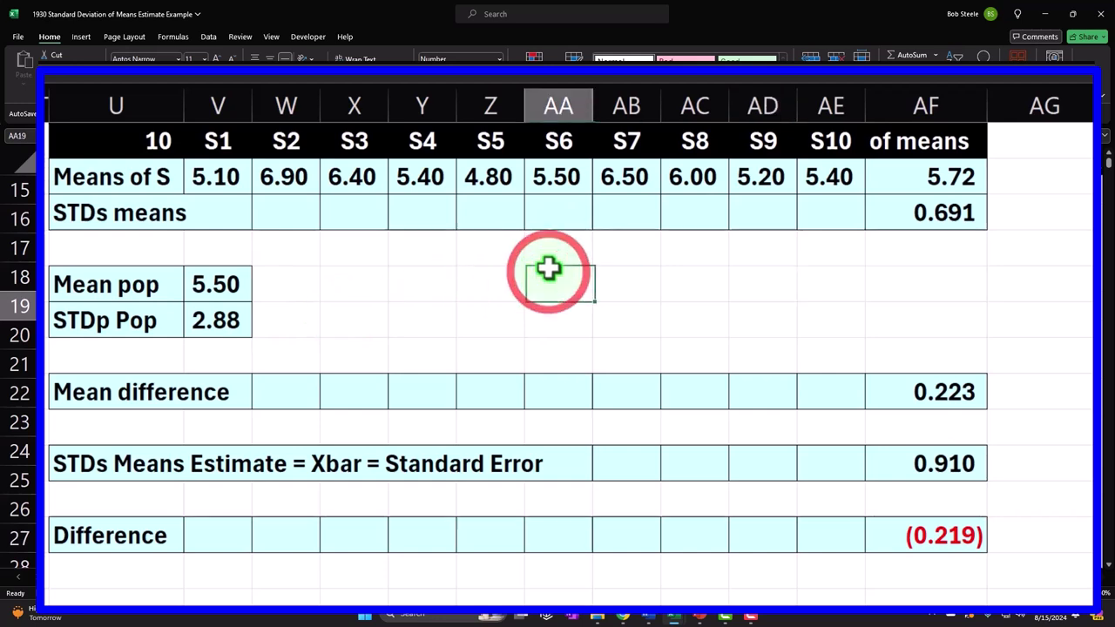
{"action": "key", "text": "Right"}
{"action": "key", "text": "Right"}
{"action": "key", "text": "Right"}
{"action": "key", "text": "Right"}
{"action": "key", "text": "Right"}
{"action": "key", "text": "Right"}
{"action": "key", "text": "Right"}
{"action": "key", "text": "Right"}
{"action": "key", "text": "Right"}
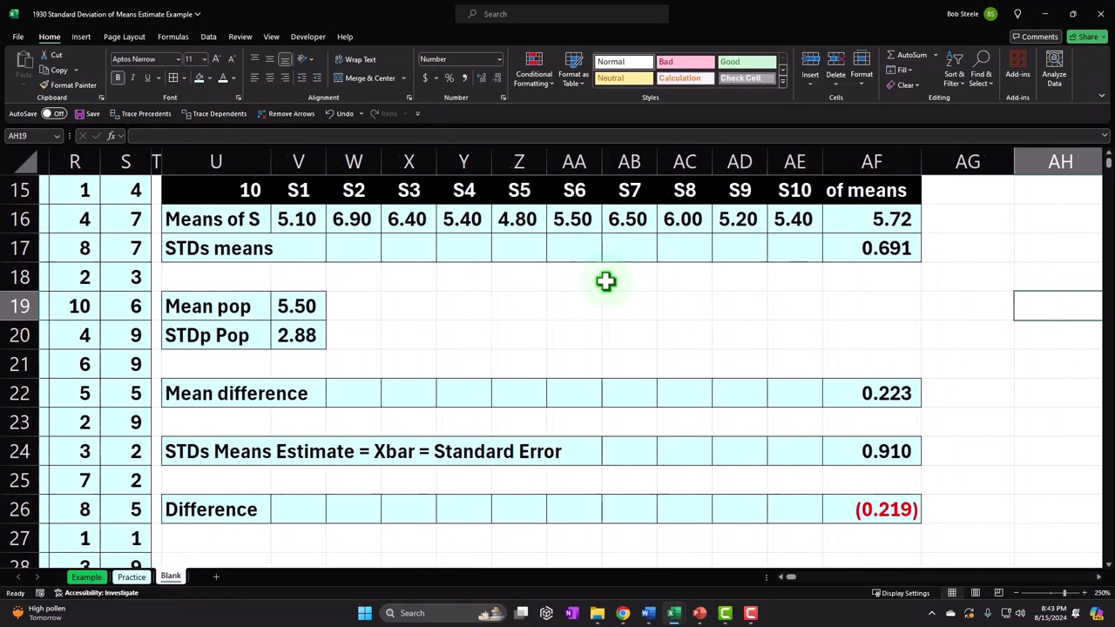
{"action": "key", "text": "Right"}
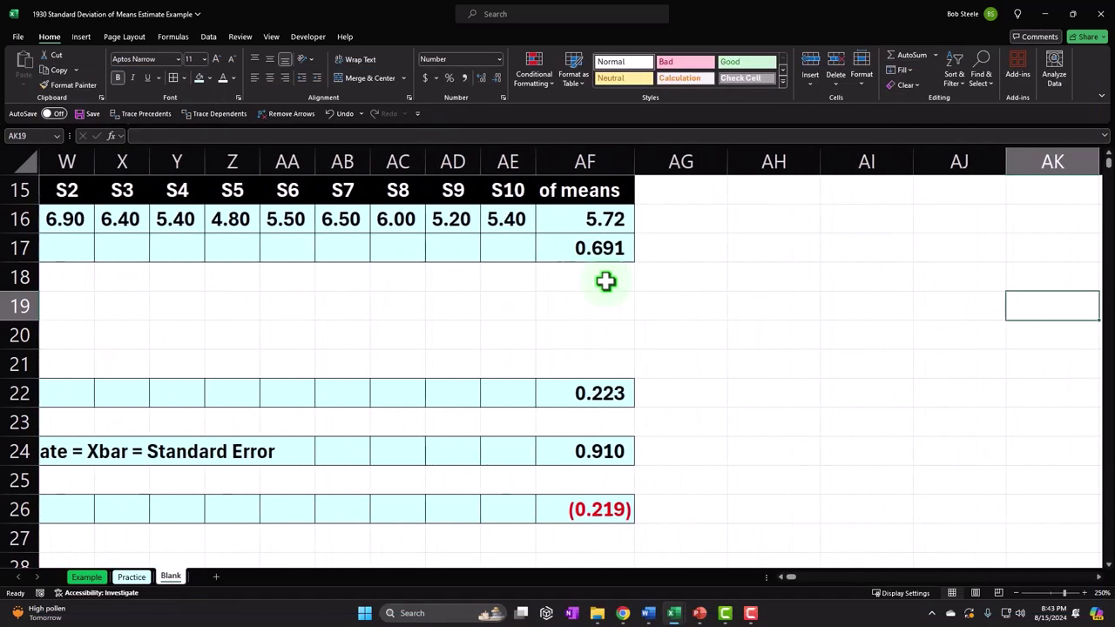
{"action": "scroll", "coordinate": [604, 285], "scroll_direction": "up", "scroll_amount": 4}
{"action": "scroll", "coordinate": [610, 296], "scroll_direction": "down", "scroll_amount": 1}
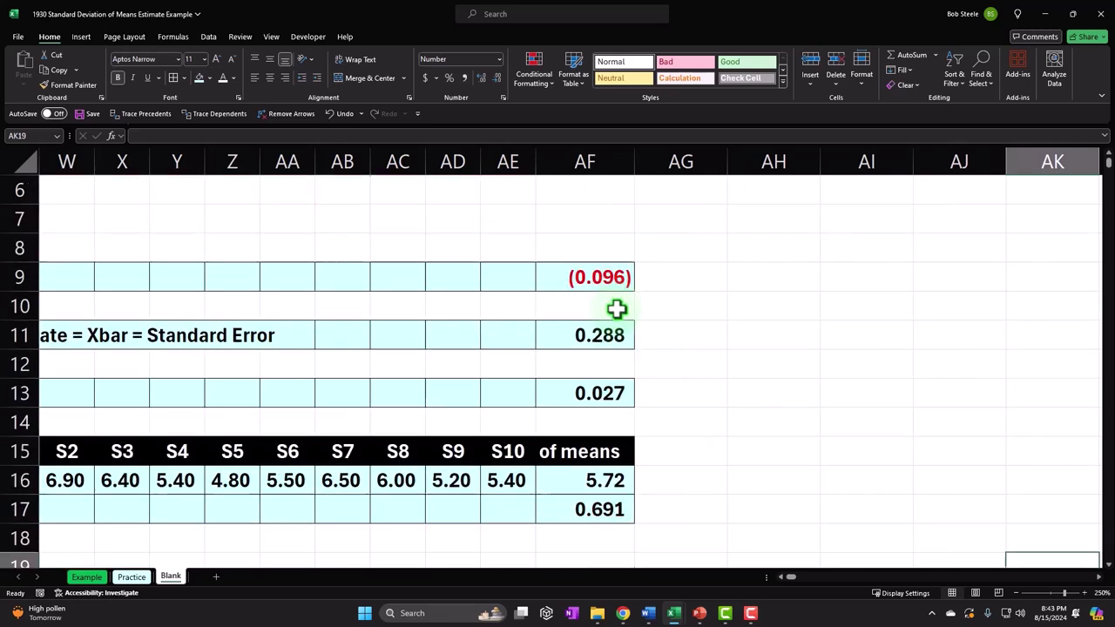
{"action": "scroll", "coordinate": [623, 313], "scroll_direction": "up", "scroll_amount": 2}
{"action": "left_click", "coordinate": [727, 160]}
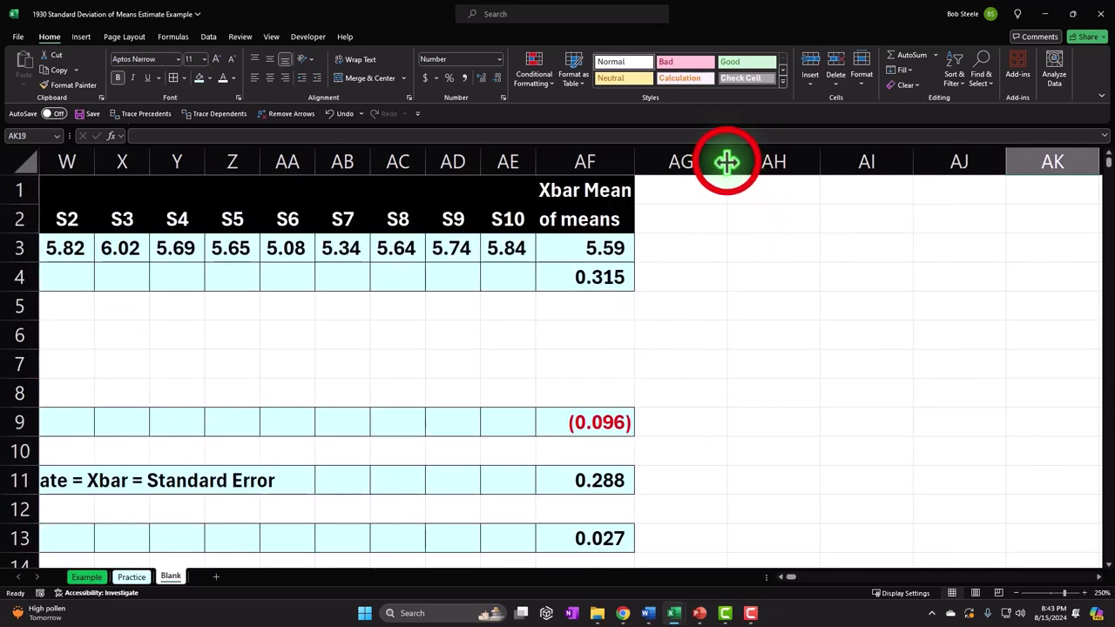
{"action": "left_click_drag", "start_coordinate": [726, 160], "coordinate": [673, 178]}
Enter the labels Lower X and Upper X in AH1:AH2 and move both one row down to AH2:AH3.
{"action": "left_click", "coordinate": [693, 189]}
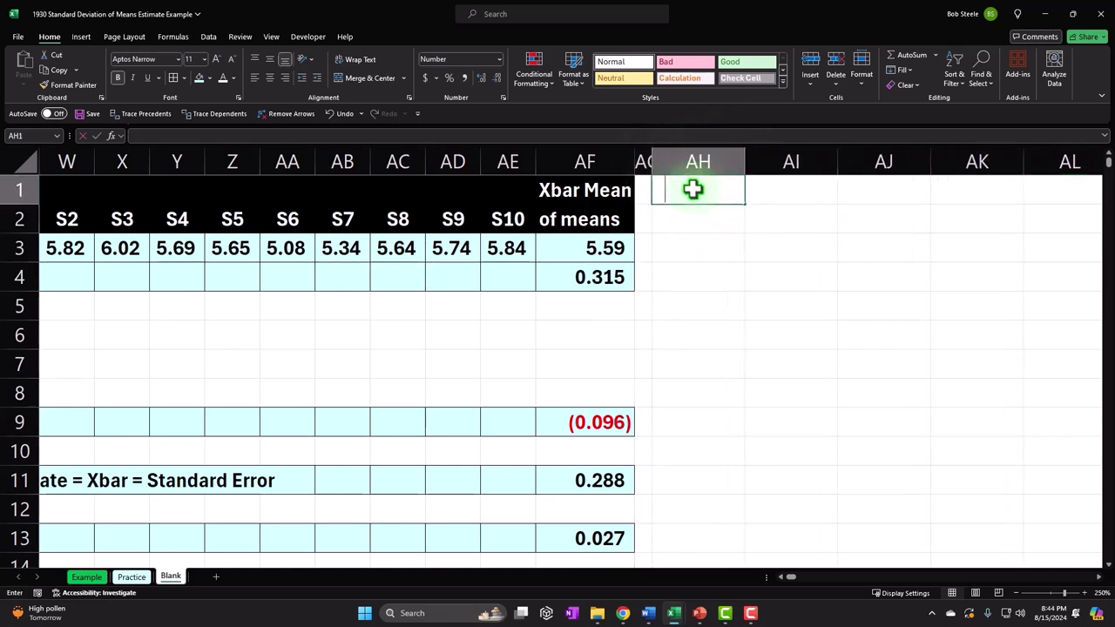
{"action": "type", "text": "Lower X"}
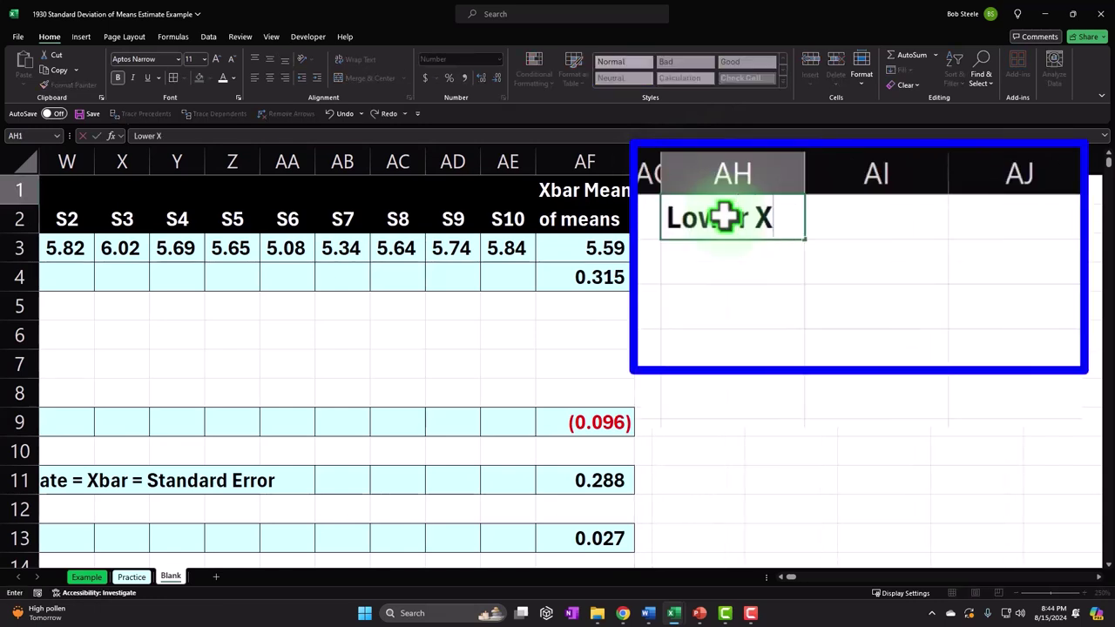
{"action": "key", "text": "Return"}
{"action": "type", "text": "Upper X"}
{"action": "key", "text": "Return"}
{"action": "left_click_drag", "start_coordinate": [722, 217], "coordinate": [729, 331]}
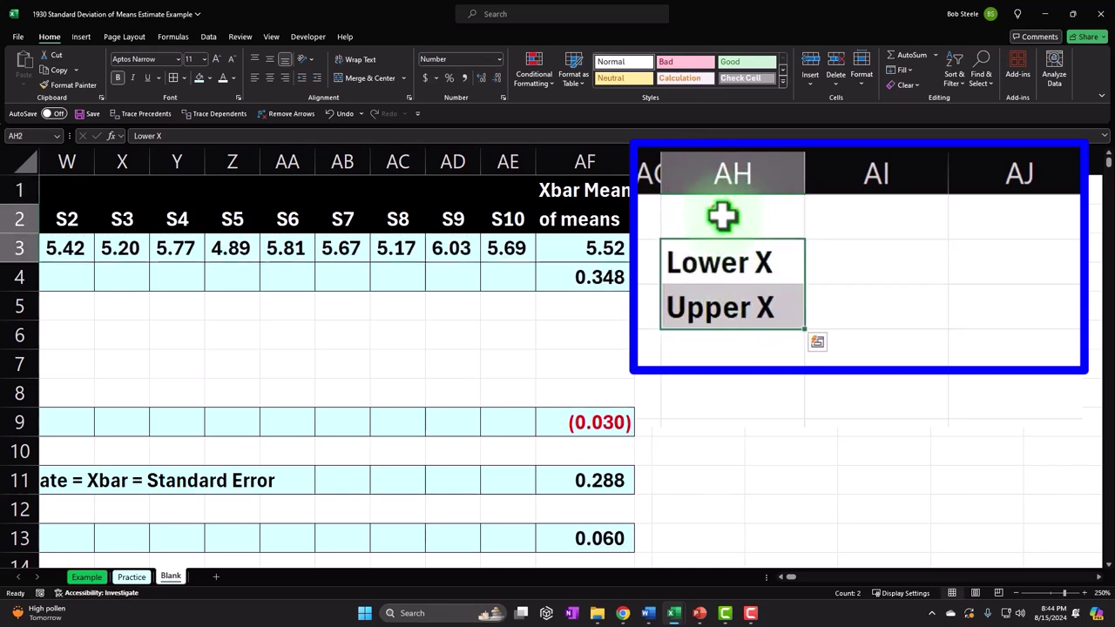
Enter the label STD Spread in AH1 and the value 4 in AJ1.
{"action": "left_click", "coordinate": [722, 219]}
{"action": "type", "text": "STD"}
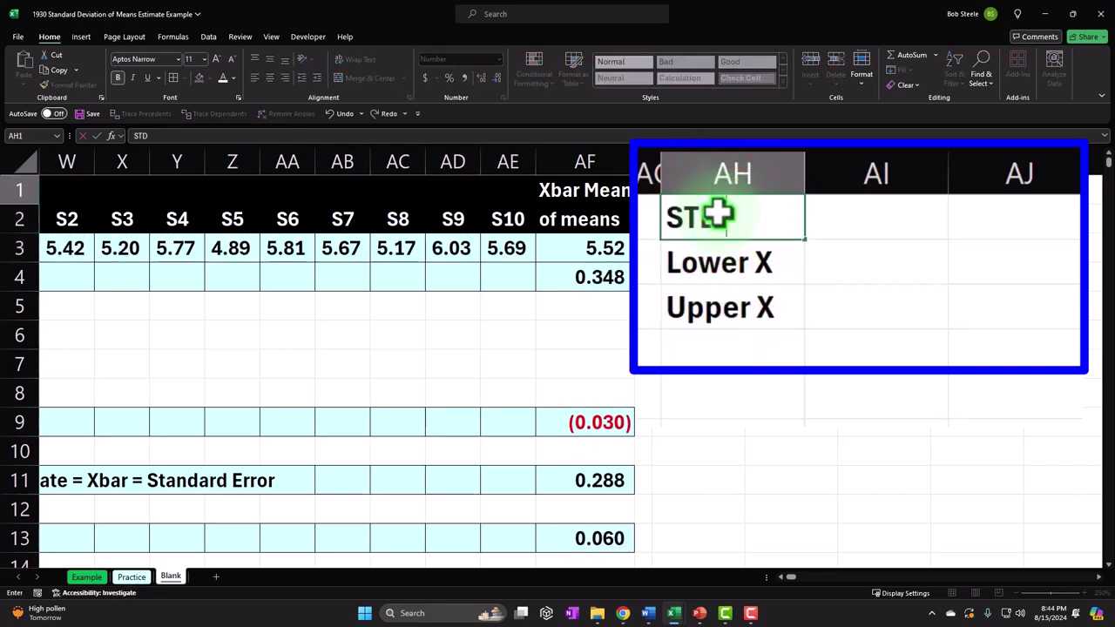
{"action": "type", "text": " Spread"}
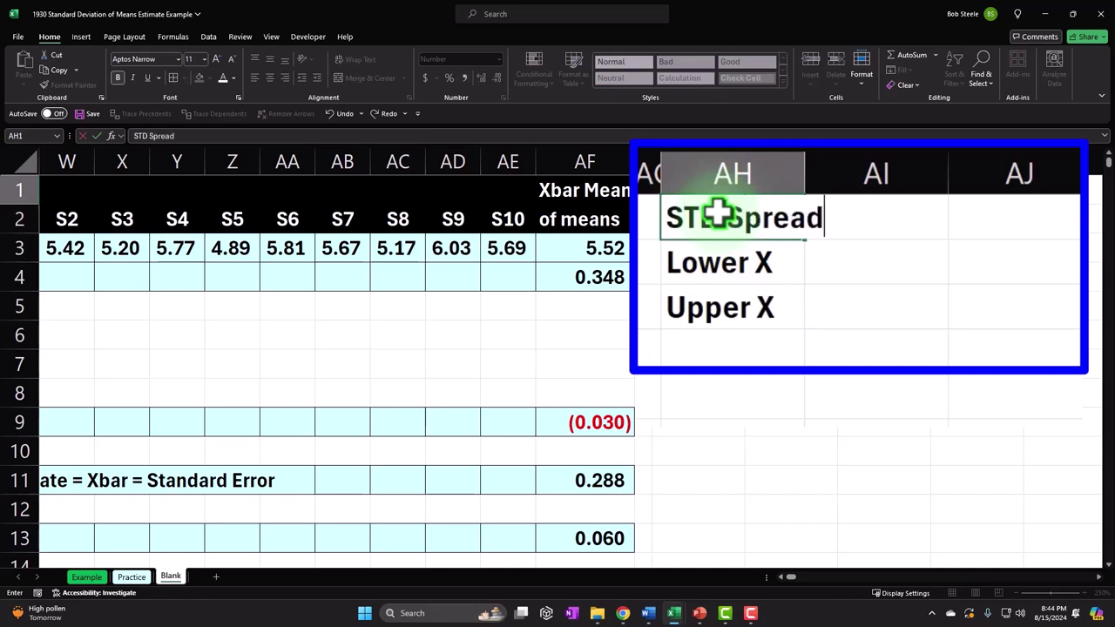
{"action": "key", "text": "Tab"}
{"action": "type", "text": "4"}
{"action": "key", "text": "Return"}
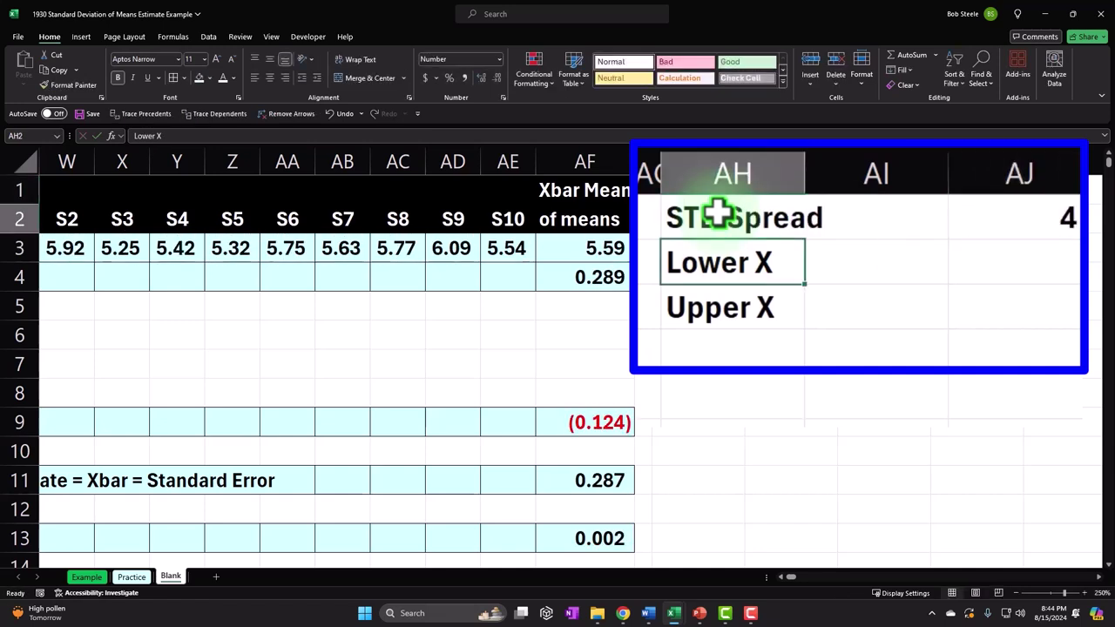
Enter =V6-AF11*AJ1 in AI2 to calculate Lower X from the population mean, estimated standard error and spread.
{"action": "key", "text": "Right"}
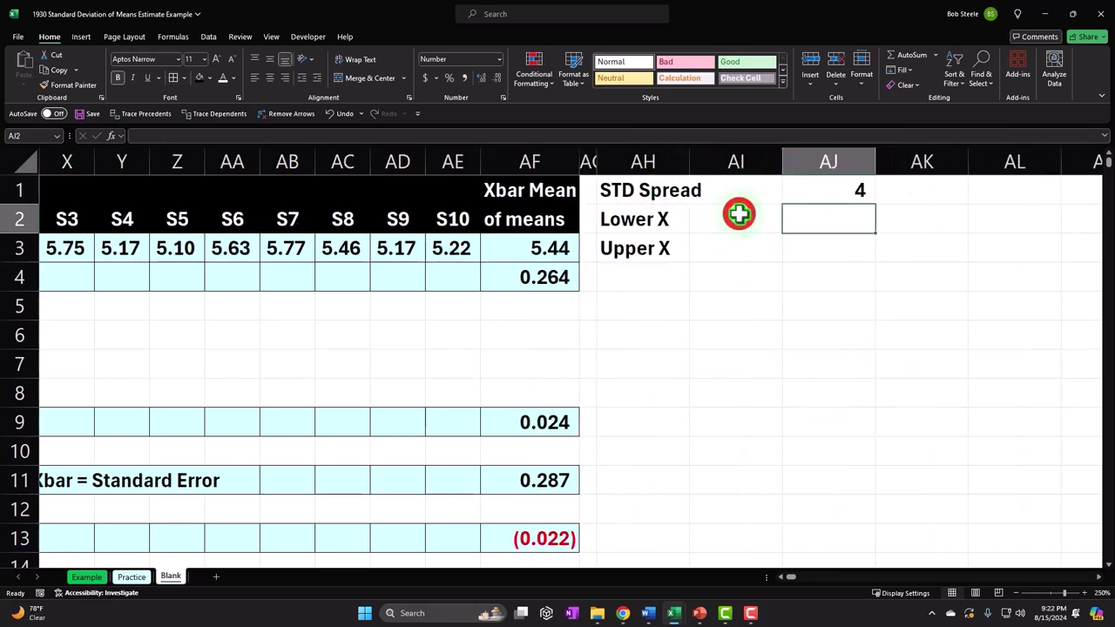
{"action": "left_click", "coordinate": [737, 214]}
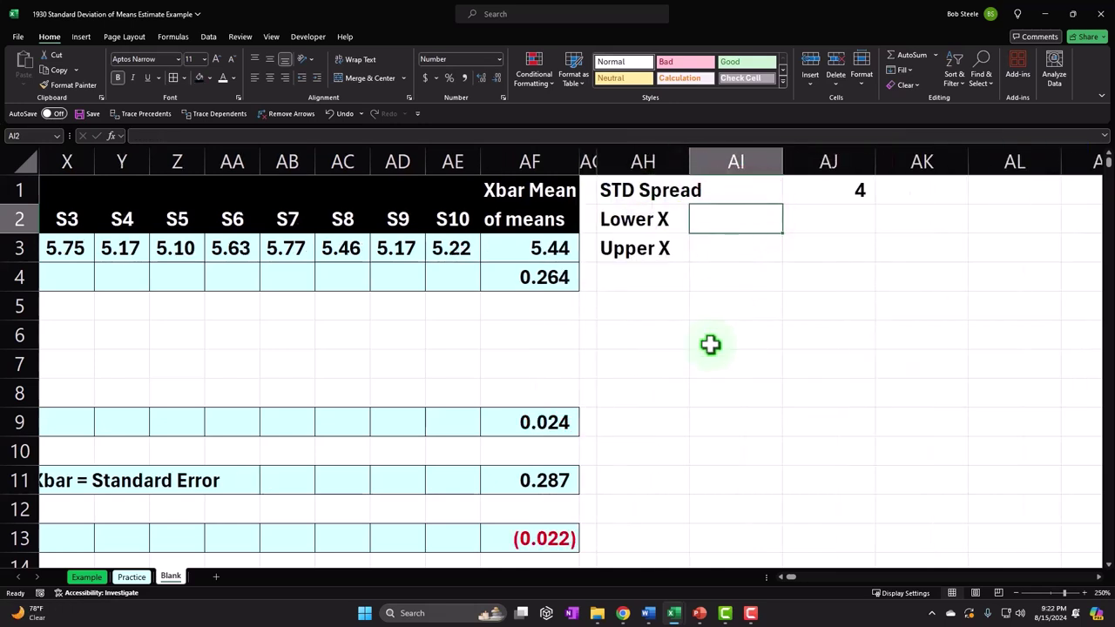
{"action": "type", "text": "=="}
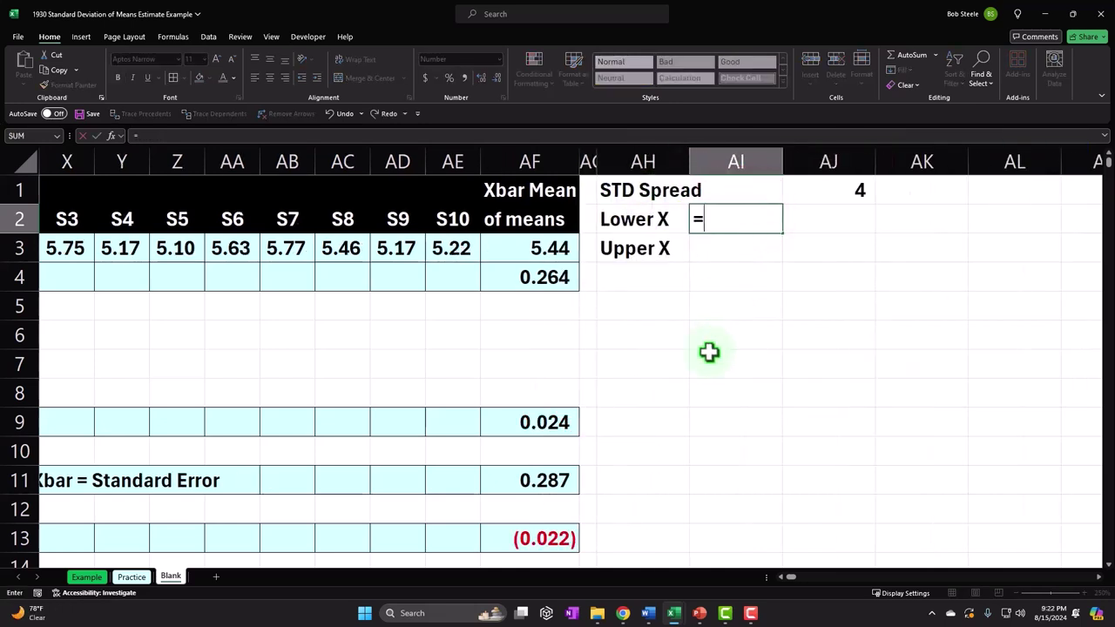
{"action": "key", "text": "Left"}
{"action": "key", "text": "Left"}
{"action": "key", "text": "Left"}
{"action": "key", "text": "Down"}
{"action": "key", "text": "Left"}
{"action": "key", "text": "Left"}
{"action": "key", "text": "Left"}
{"action": "key", "text": "Left"}
{"action": "key", "text": "Left"}
{"action": "key", "text": "Left"}
{"action": "key", "text": "Left"}
{"action": "key", "text": "Left"}
{"action": "key", "text": "Left"}
{"action": "key", "text": "Left"}
{"action": "key", "text": "Left"}
{"action": "key", "text": "Left"}
{"action": "key", "text": "Left"}
{"action": "key", "text": "Down"}
{"action": "key", "text": "Down"}
{"action": "key", "text": "Right"}
{"action": "key", "text": "Down"}
{"action": "key", "text": "Right"}
{"action": "key", "text": "Right"}
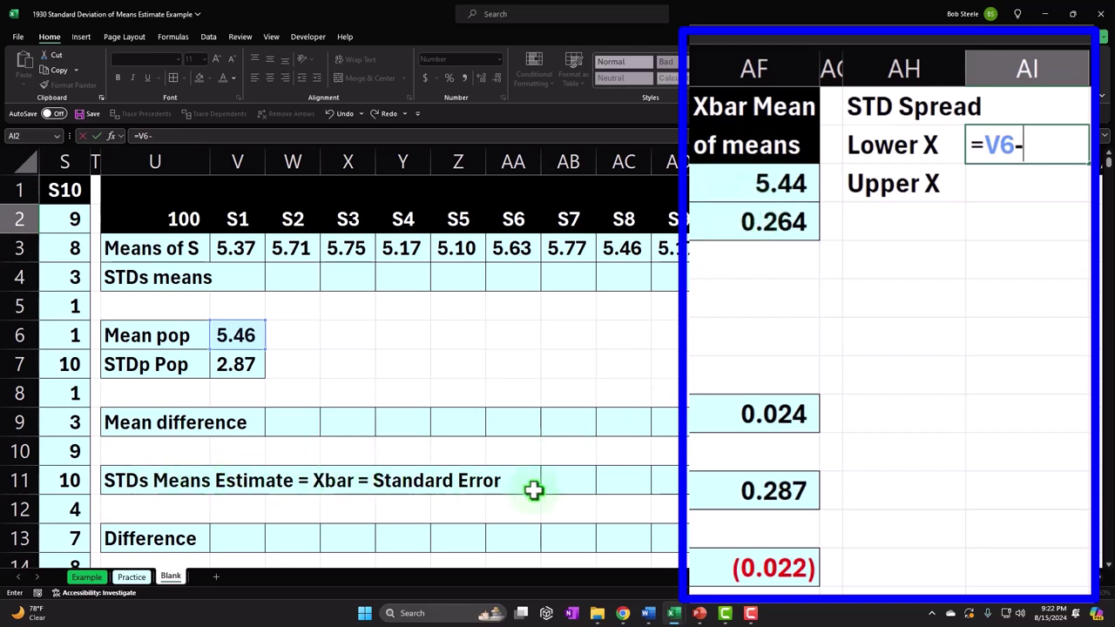
{"action": "left_click", "coordinate": [745, 489]}
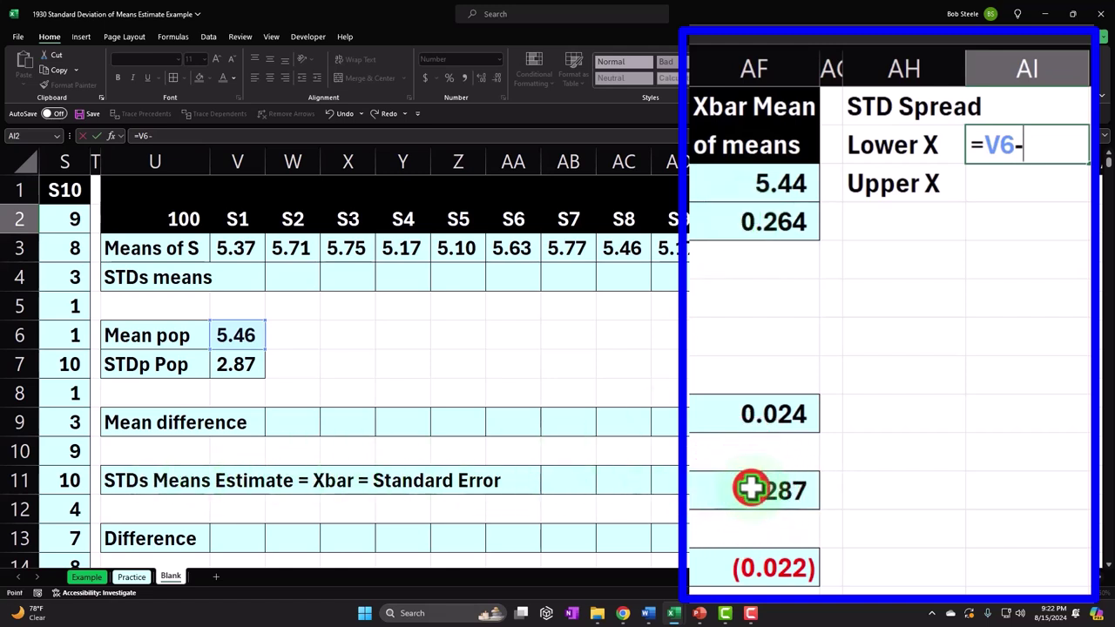
{"action": "left_click", "coordinate": [750, 489]}
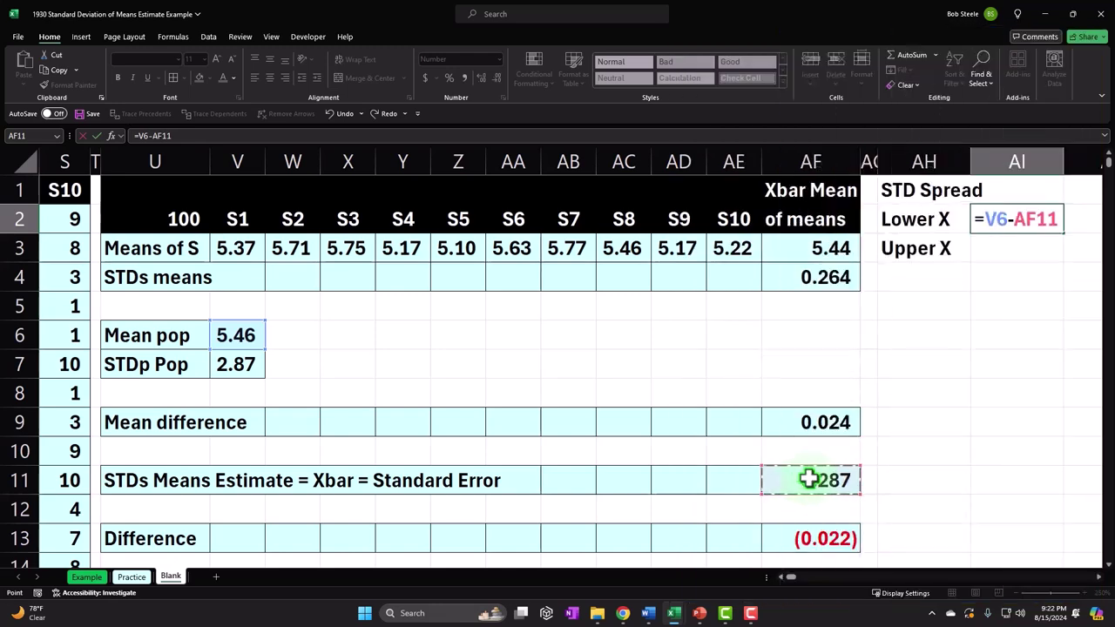
{"action": "type", "text": "*"}
{"action": "key", "text": "Right"}
{"action": "key", "text": "Right"}
{"action": "key", "text": "Right"}
{"action": "key", "text": "Left"}
{"action": "key", "text": "Left"}
{"action": "key", "text": "Return"}
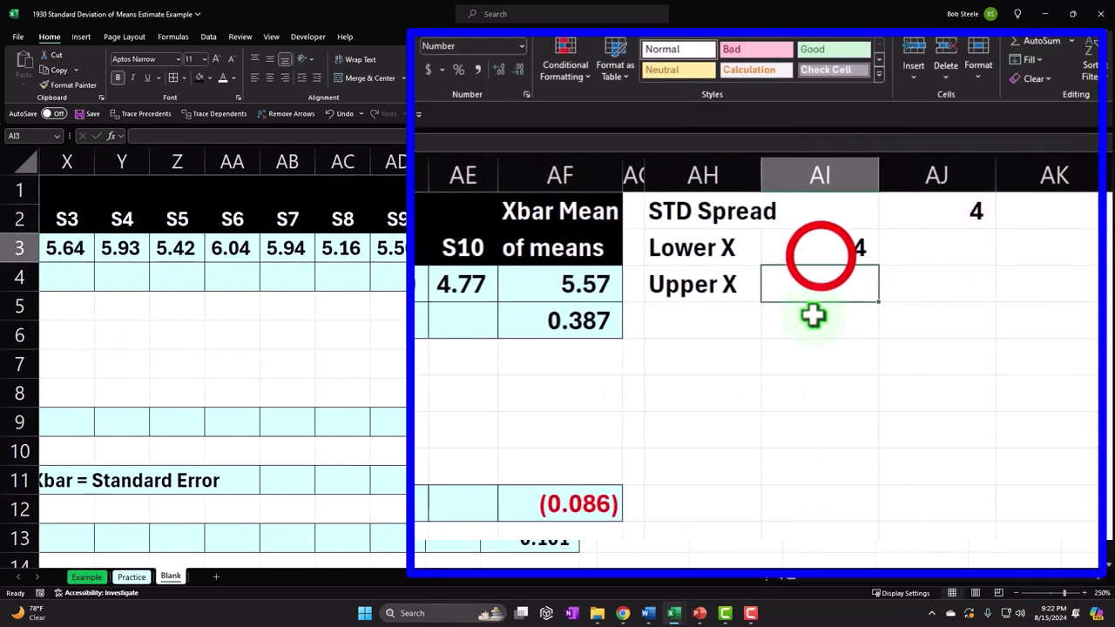
Show the Lower X value in AI2 with three decimal places.
{"action": "left_click", "coordinate": [817, 254]}
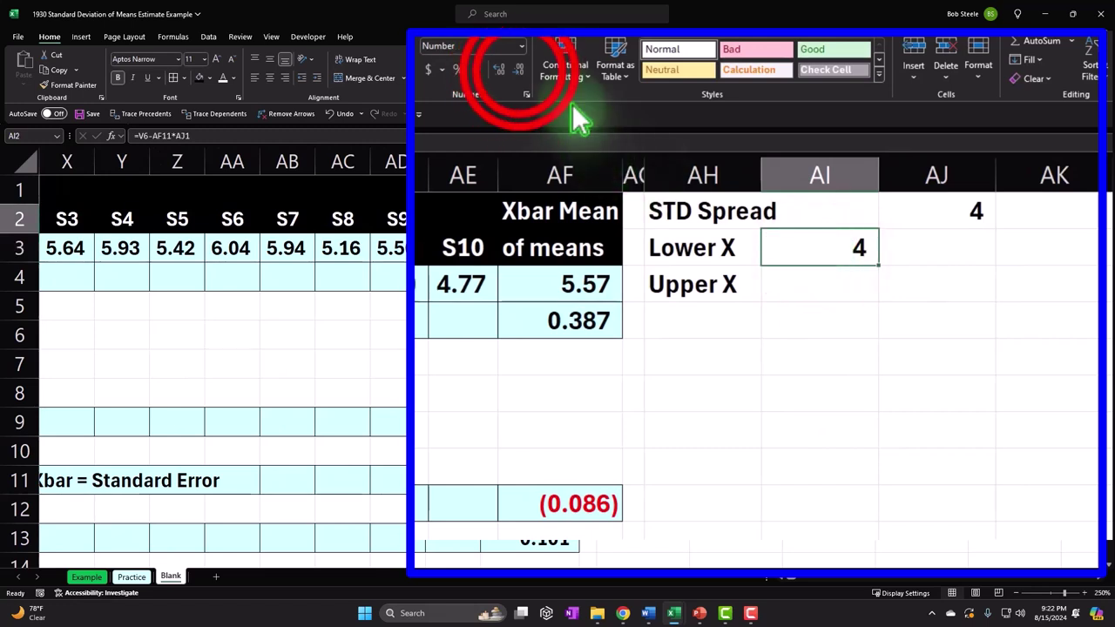
{"action": "left_click", "coordinate": [520, 71]}
{"action": "left_click", "coordinate": [498, 70]}
{"action": "left_click", "coordinate": [498, 69]}
{"action": "left_click", "coordinate": [499, 69]}
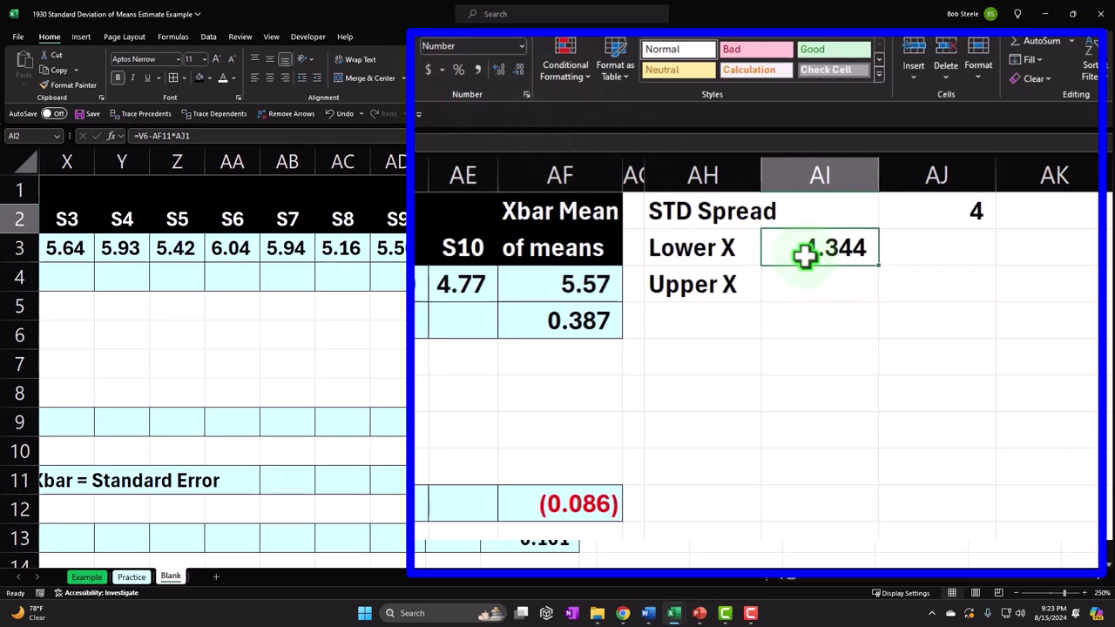
Enter =V6+AF11*AJ1 in AI3 to calculate Upper X from the population mean, estimated standard error and spread.
{"action": "left_click", "coordinate": [810, 308]}
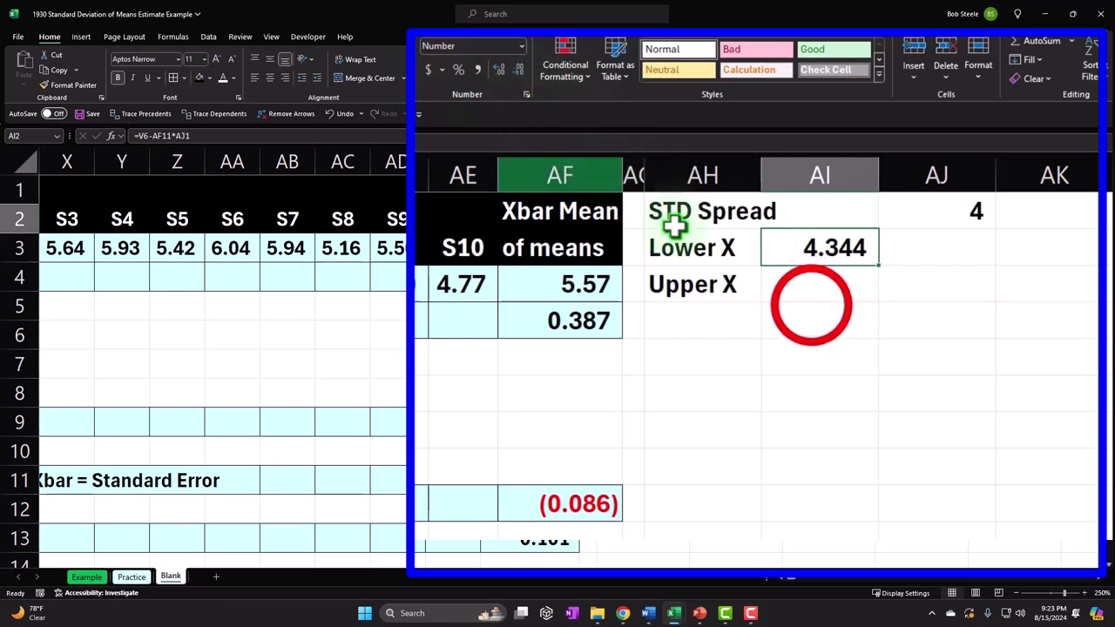
{"action": "left_click", "coordinate": [810, 285]}
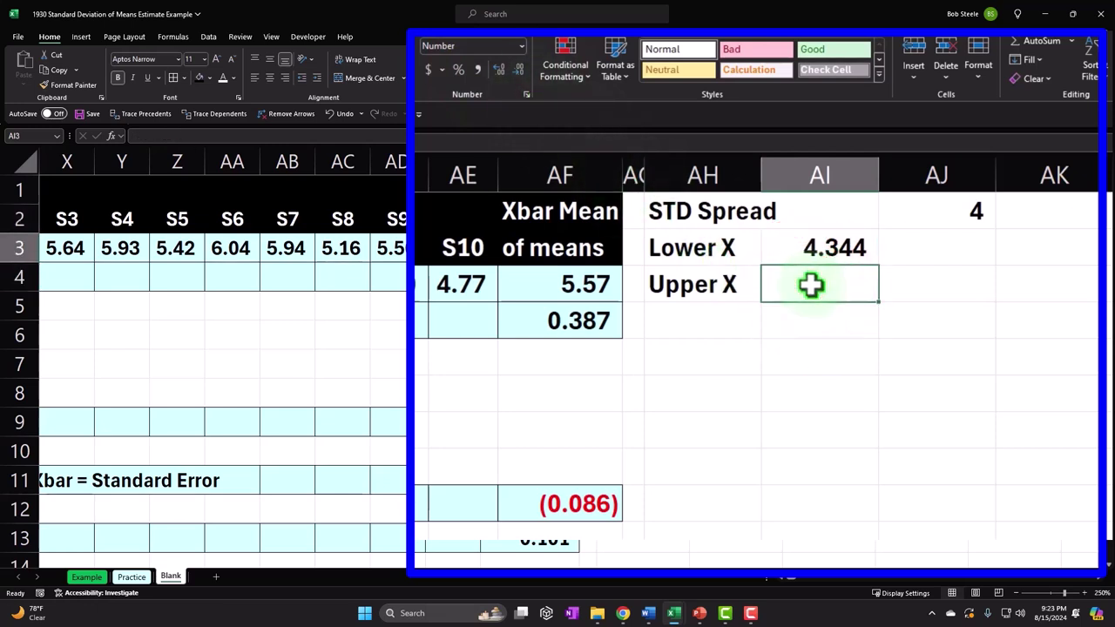
{"action": "type", "text": "="}
{"action": "key", "text": "Left"}
{"action": "key", "text": "Left"}
{"action": "key", "text": "Left"}
{"action": "key", "text": "Left"}
{"action": "key", "text": "Left"}
{"action": "key", "text": "Left"}
{"action": "key", "text": "Left"}
{"action": "key", "text": "Left"}
{"action": "key", "text": "Left"}
{"action": "key", "text": "Left"}
{"action": "key", "text": "Left"}
{"action": "key", "text": "Left"}
{"action": "key", "text": "Left"}
{"action": "key", "text": "Left"}
{"action": "key", "text": "Left"}
{"action": "key", "text": "Left"}
{"action": "key", "text": "Down"}
{"action": "key", "text": "Down"}
{"action": "key", "text": "Down"}
{"action": "key", "text": "Right"}
{"action": "key", "text": "Right"}
{"action": "key", "text": "Right"}
{"action": "type", "text": "+"}
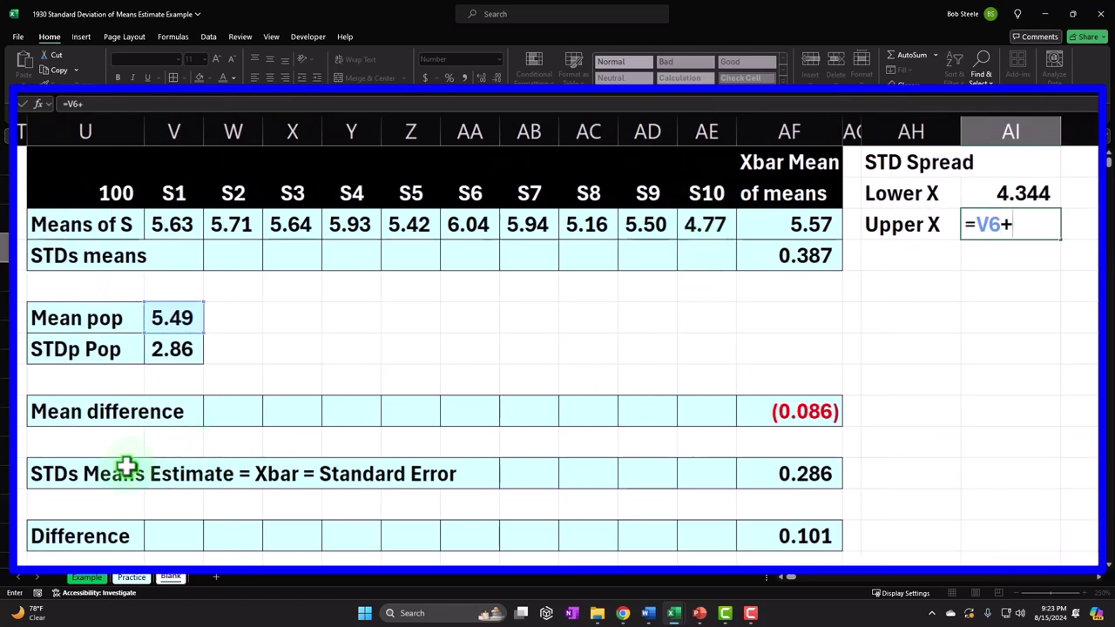
{"action": "left_click", "coordinate": [776, 481]}
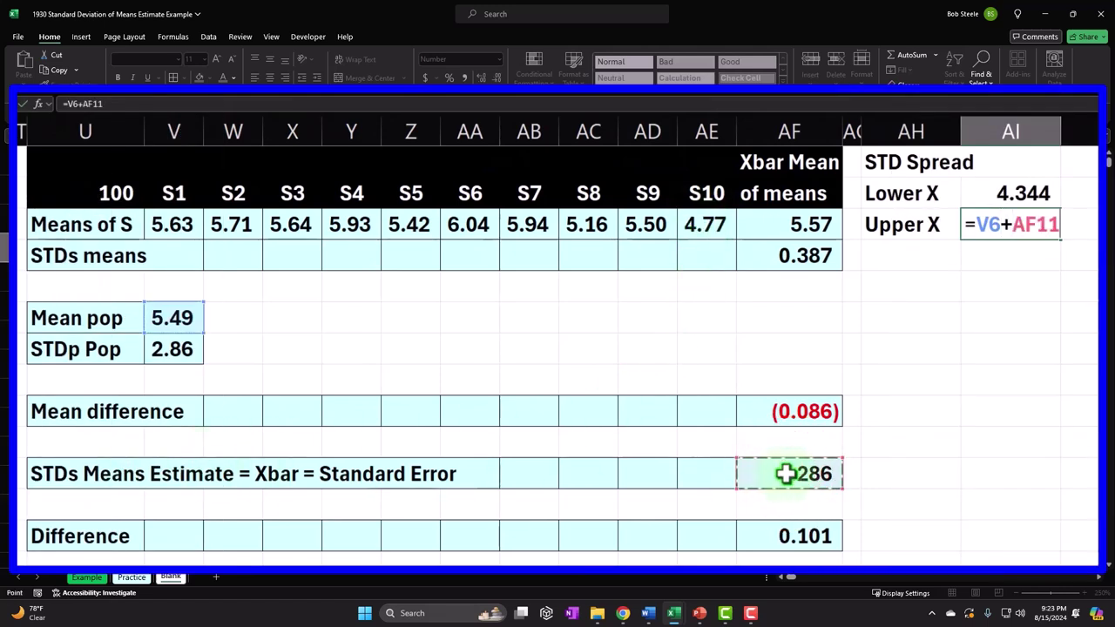
{"action": "type", "text": "*"}
{"action": "key", "text": "Right"}
{"action": "key", "text": "Right"}
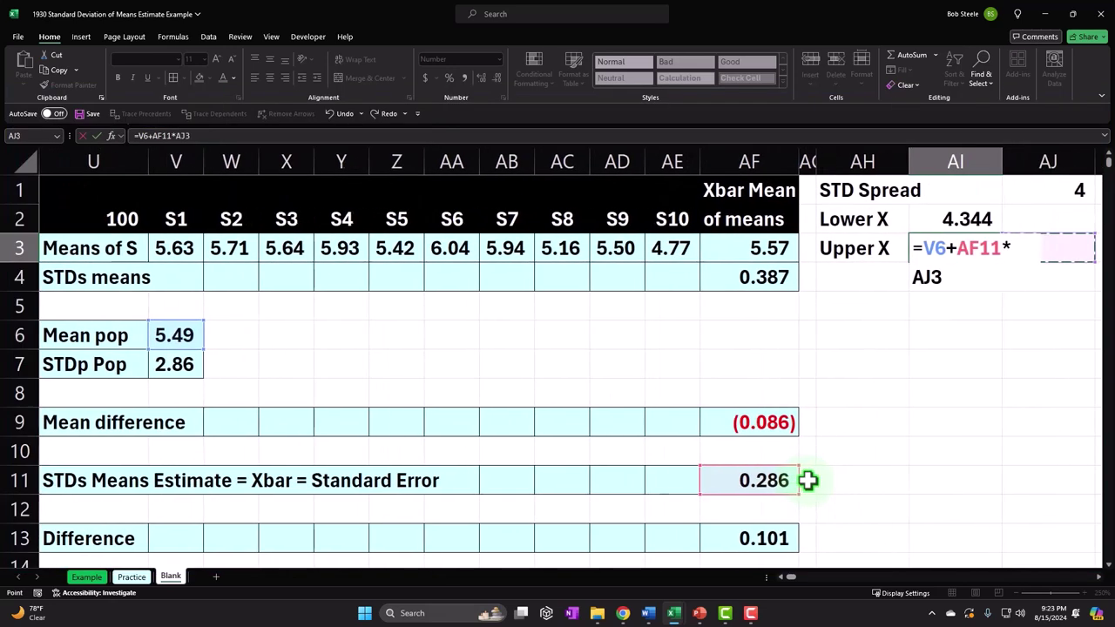
{"action": "key", "text": "Up"}
{"action": "key", "text": "Up"}
{"action": "key", "text": "Left"}
{"action": "key", "text": "Return"}
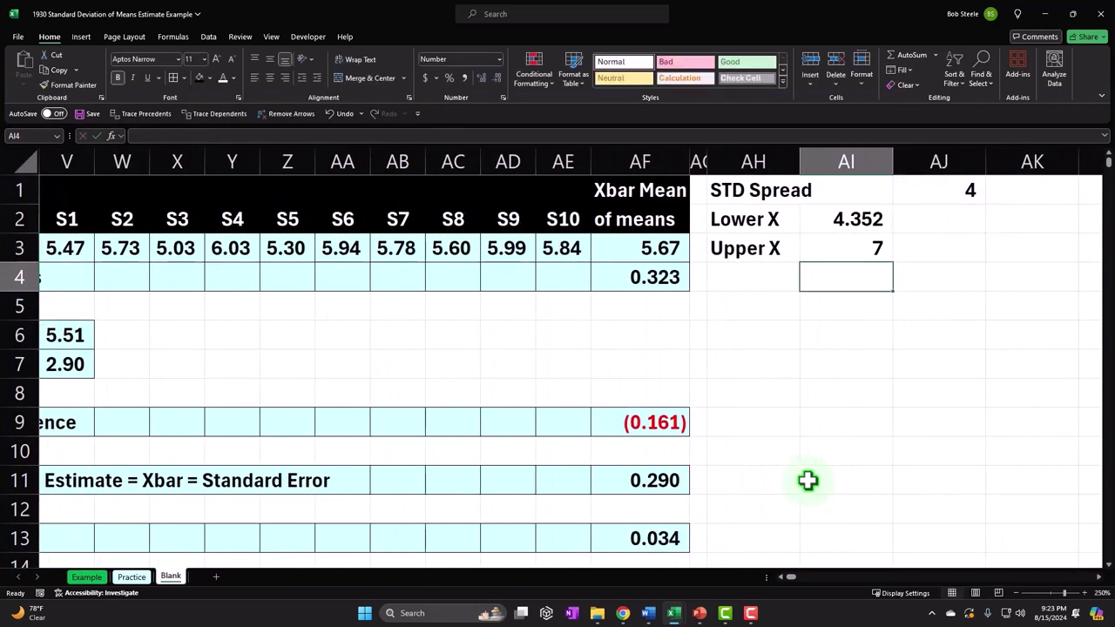
Show the Upper X value in AI3 with three decimal places.
{"action": "key", "text": "Up"}
{"action": "left_click", "coordinate": [423, 97]}
{"action": "left_click", "coordinate": [424, 100]}
{"action": "left_click", "coordinate": [424, 100]}
{"action": "left_click", "coordinate": [875, 330]}
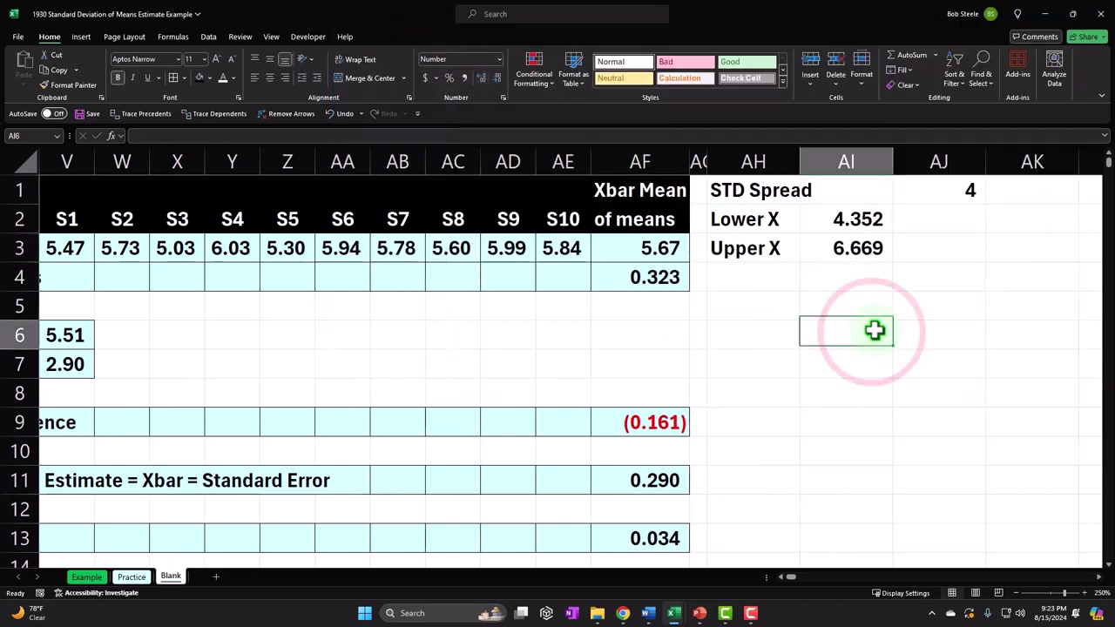
Copy the narrow spacer format of column AG to column AK with Format Painter.
{"action": "key", "text": "Right"}
{"action": "key", "text": "Right"}
{"action": "key", "text": "Right"}
{"action": "key", "text": "Right"}
{"action": "key", "text": "Right"}
{"action": "key", "text": "Right"}
{"action": "key", "text": "Right"}
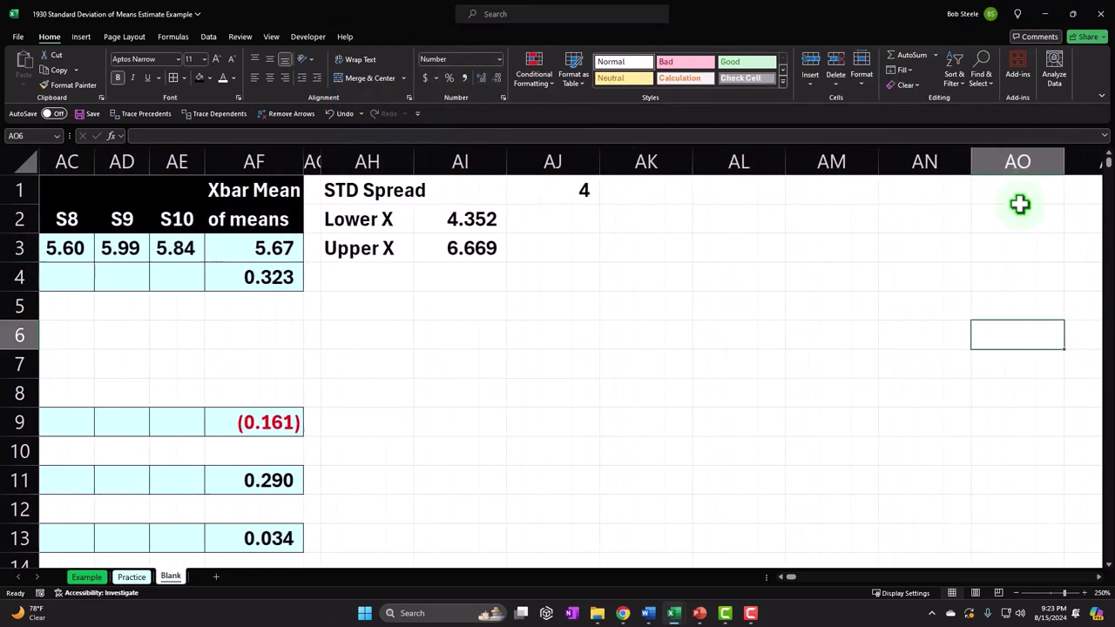
{"action": "left_click", "coordinate": [258, 162]}
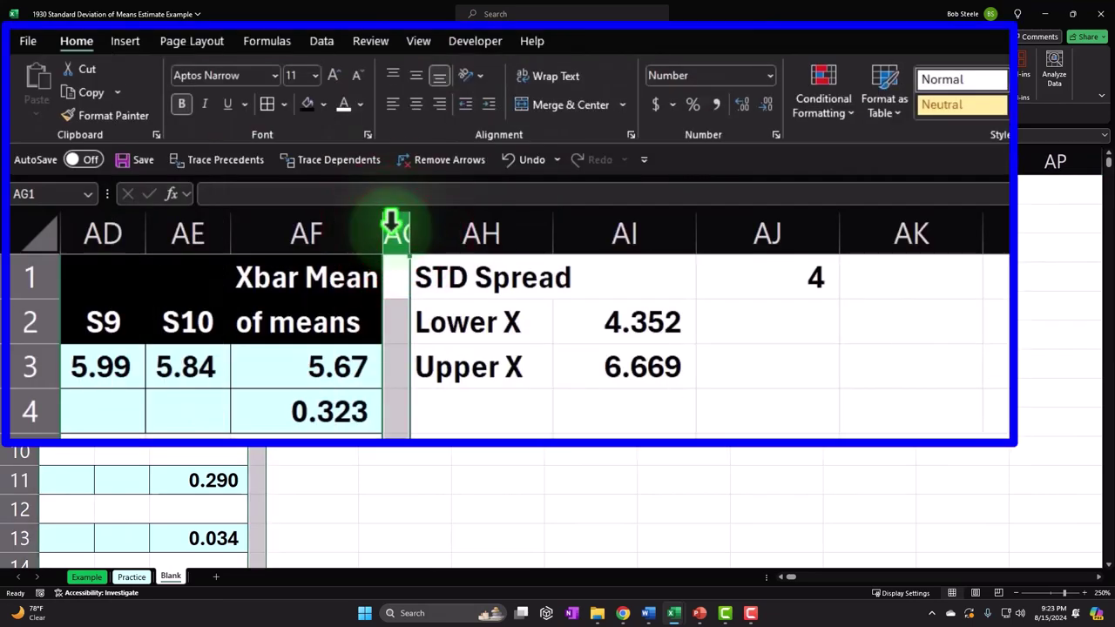
{"action": "left_click", "coordinate": [113, 115]}
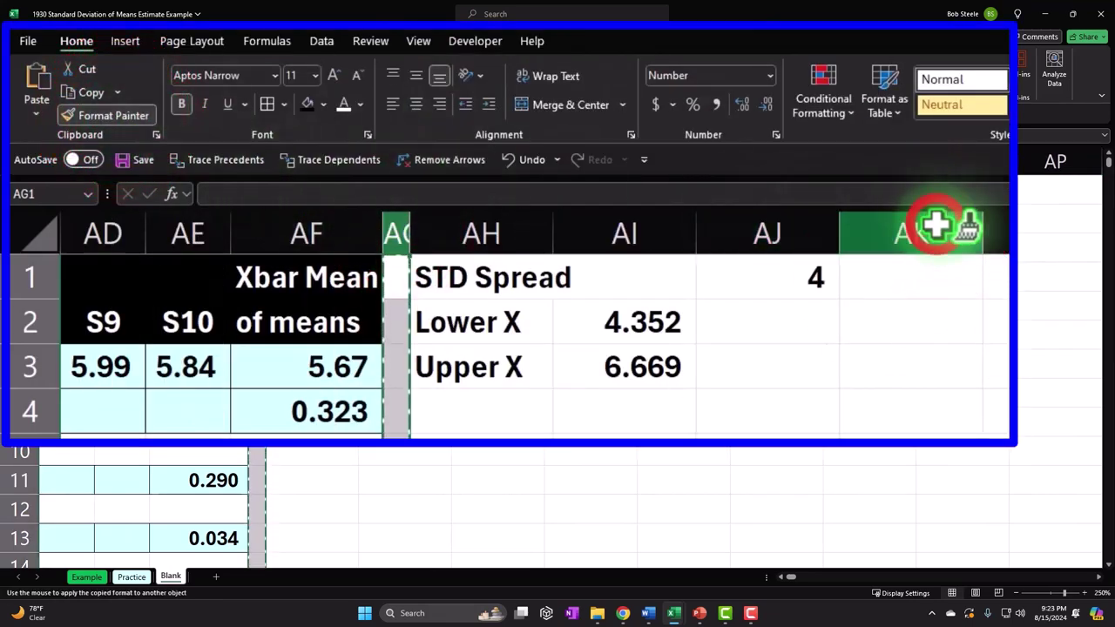
{"action": "left_click", "coordinate": [915, 233]}
Enter the headers X and P(X) in AL1:AM1 and format them centred with white text on black fill.
{"action": "left_click", "coordinate": [579, 190]}
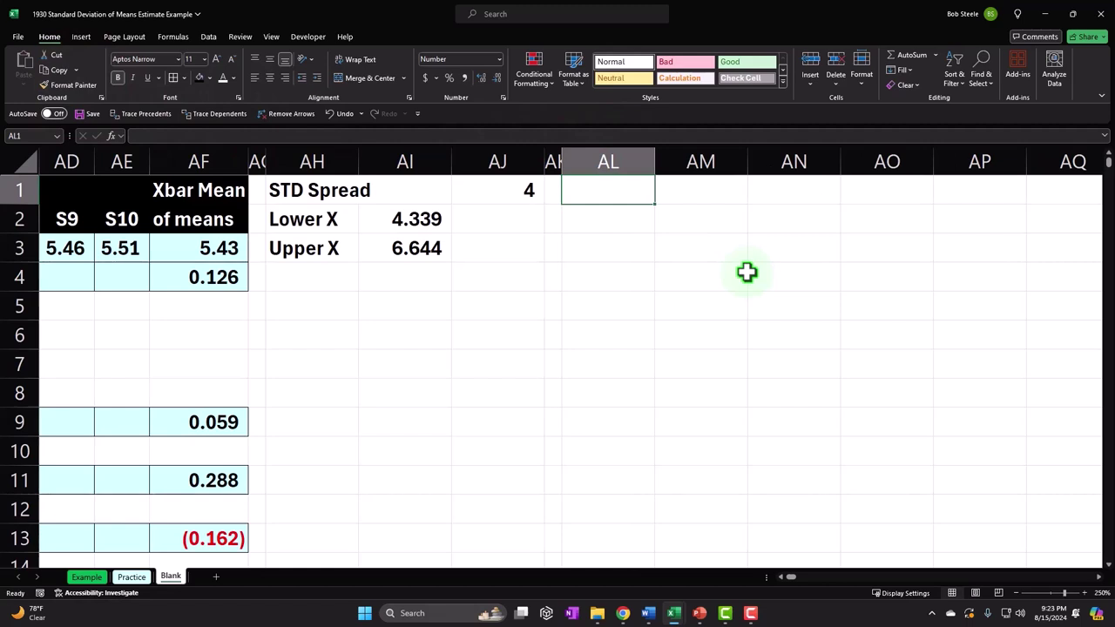
{"action": "type", "text": "X"}
{"action": "key", "text": "Tab"}
{"action": "type", "text": "P"}
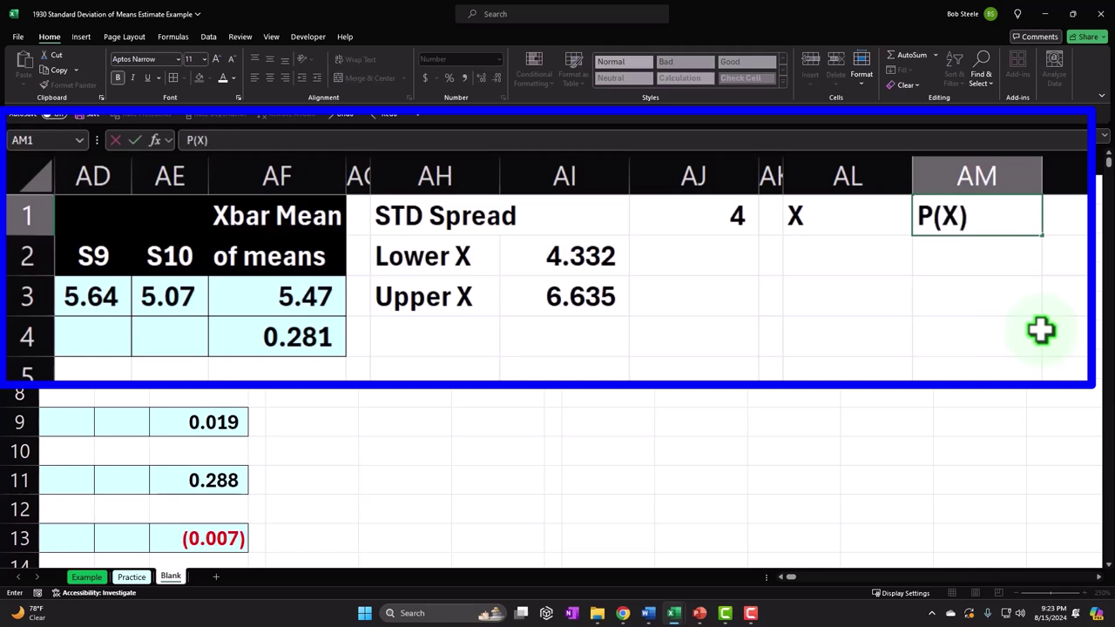
{"action": "key", "text": "Return"}
{"action": "left_click_drag", "start_coordinate": [861, 215], "coordinate": [941, 213]}
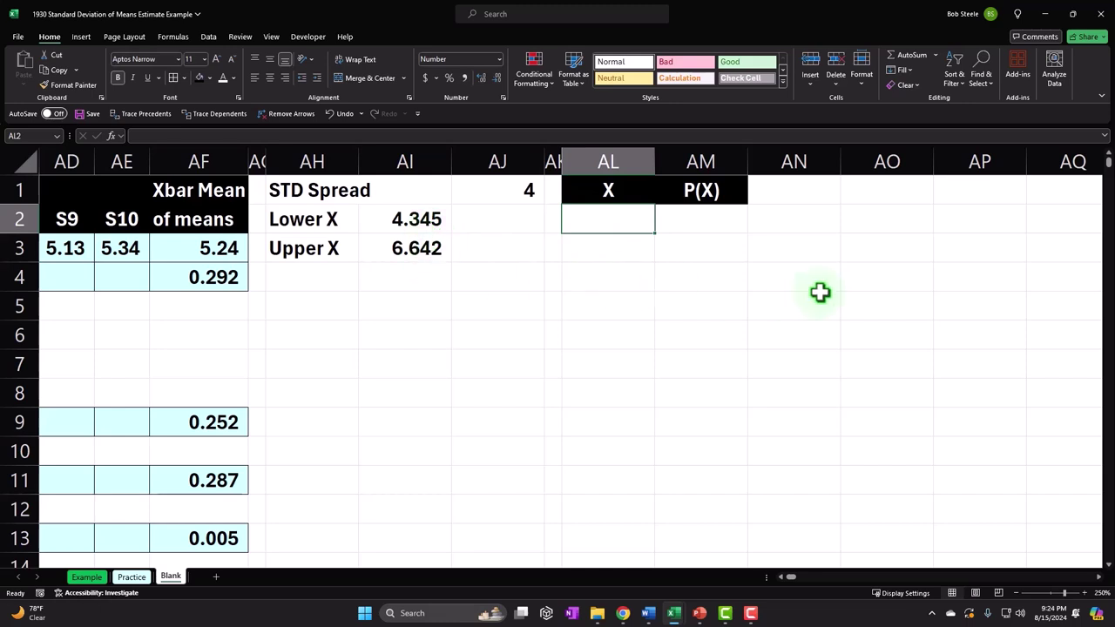
Enter the starting X values 4 and 4.01 in AL2:AL3 and show both with two decimal places.
{"action": "type", "text": "4"}
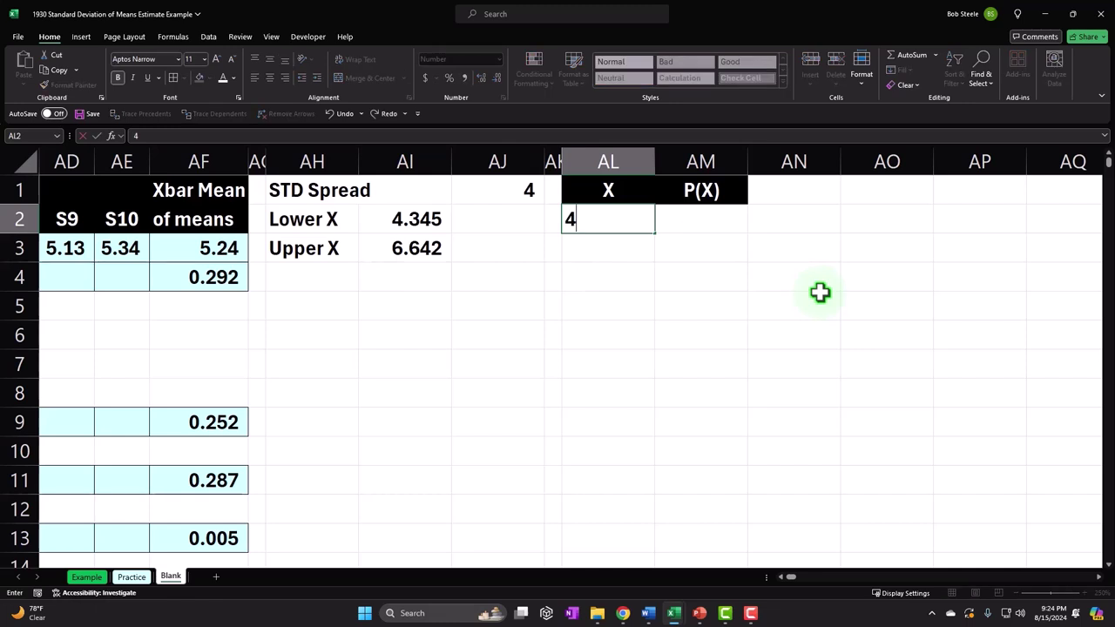
{"action": "key", "text": "Return"}
{"action": "key", "text": "Up"}
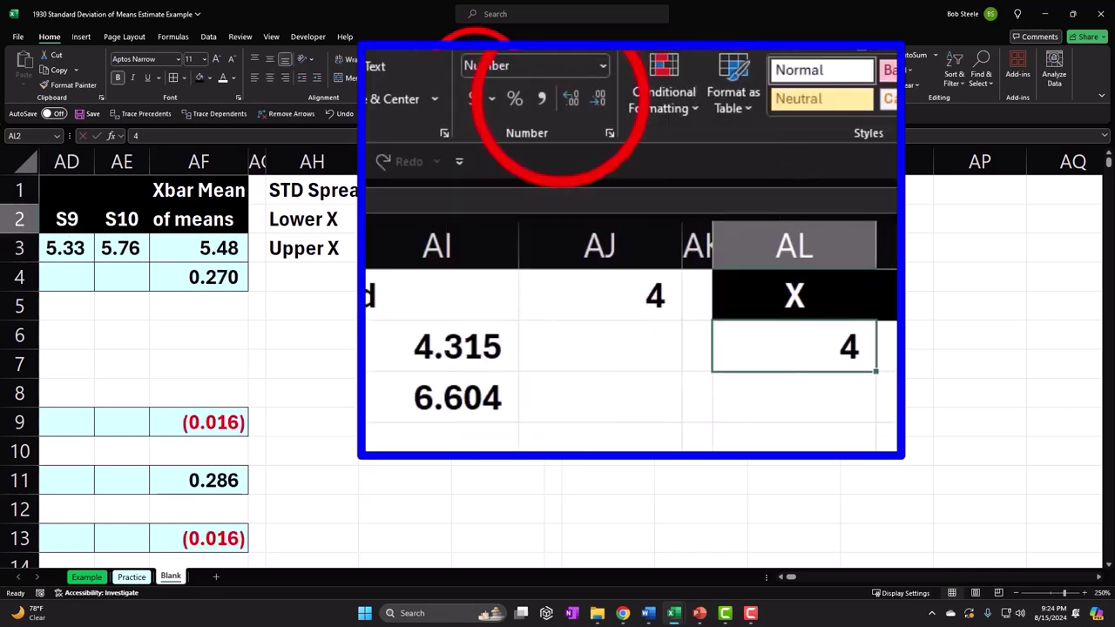
{"action": "left_click", "coordinate": [568, 103]}
{"action": "left_click", "coordinate": [566, 101]}
{"action": "key", "text": "Return"}
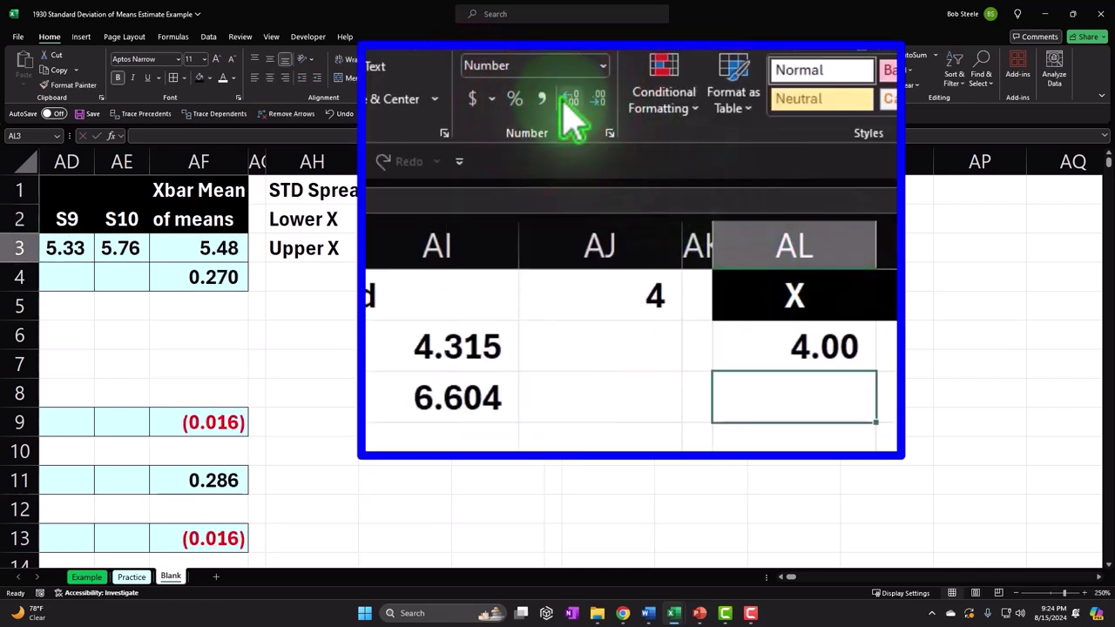
{"action": "type", "text": "4.01"}
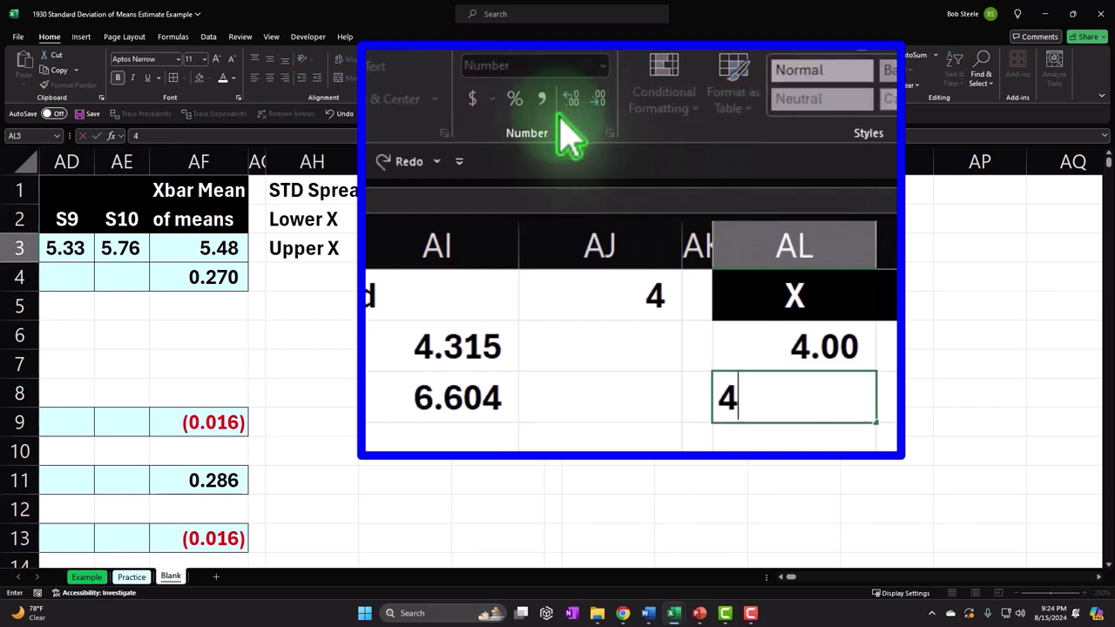
{"action": "key", "text": "Return"}
{"action": "key", "text": "Up"}
{"action": "left_click", "coordinate": [571, 100]}
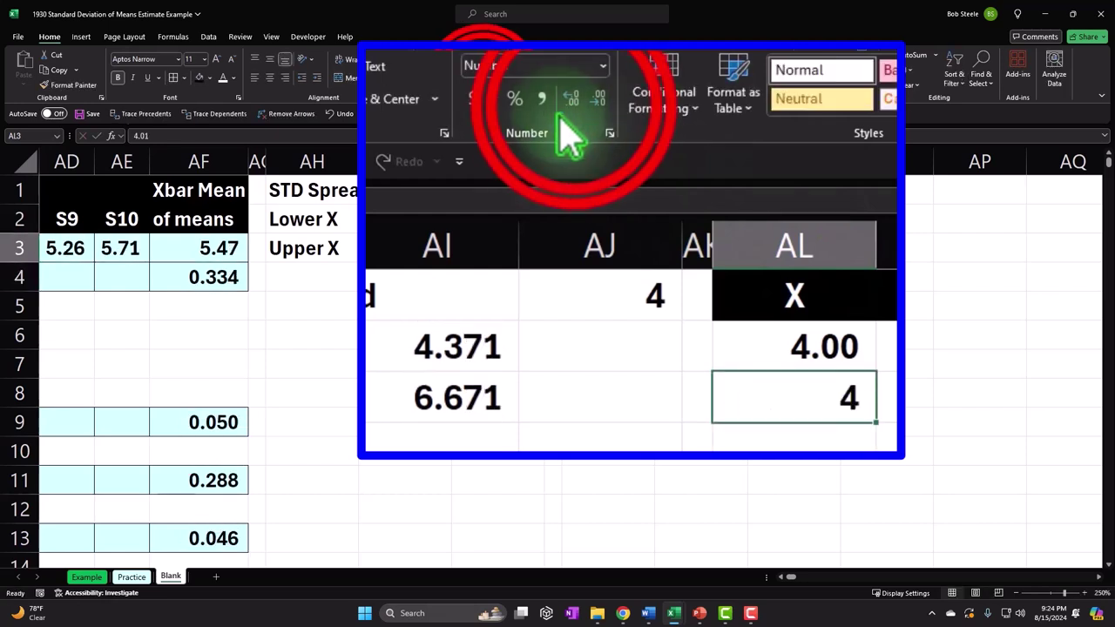
{"action": "left_click", "coordinate": [573, 102]}
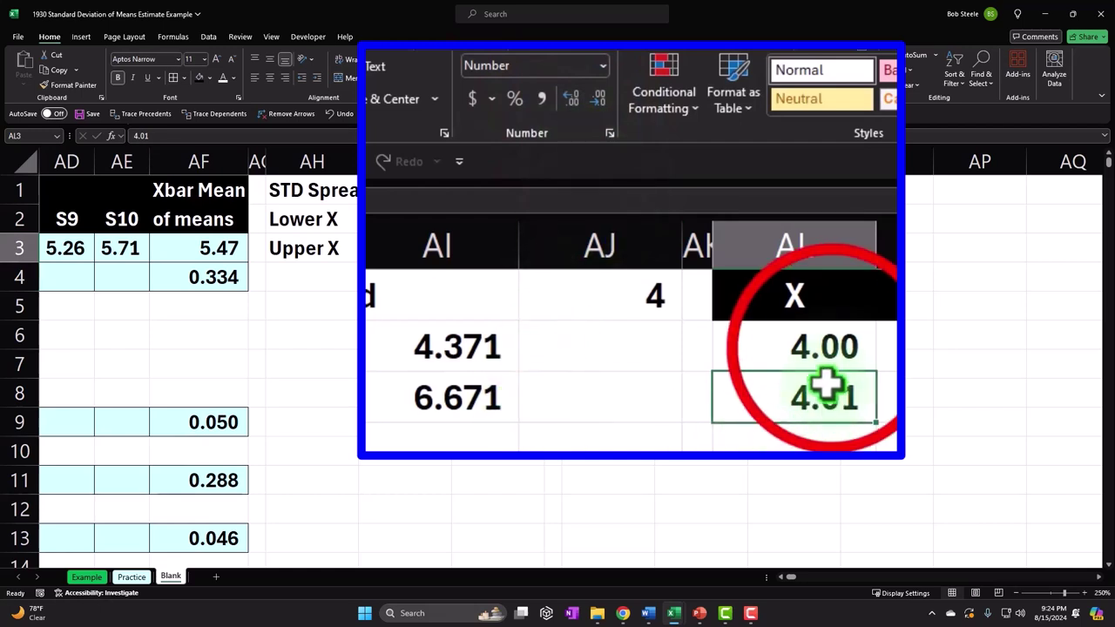
Extend the X series from AL2:AL3 down to 7.00 in AL302.
{"action": "left_click_drag", "start_coordinate": [629, 220], "coordinate": [663, 601]}
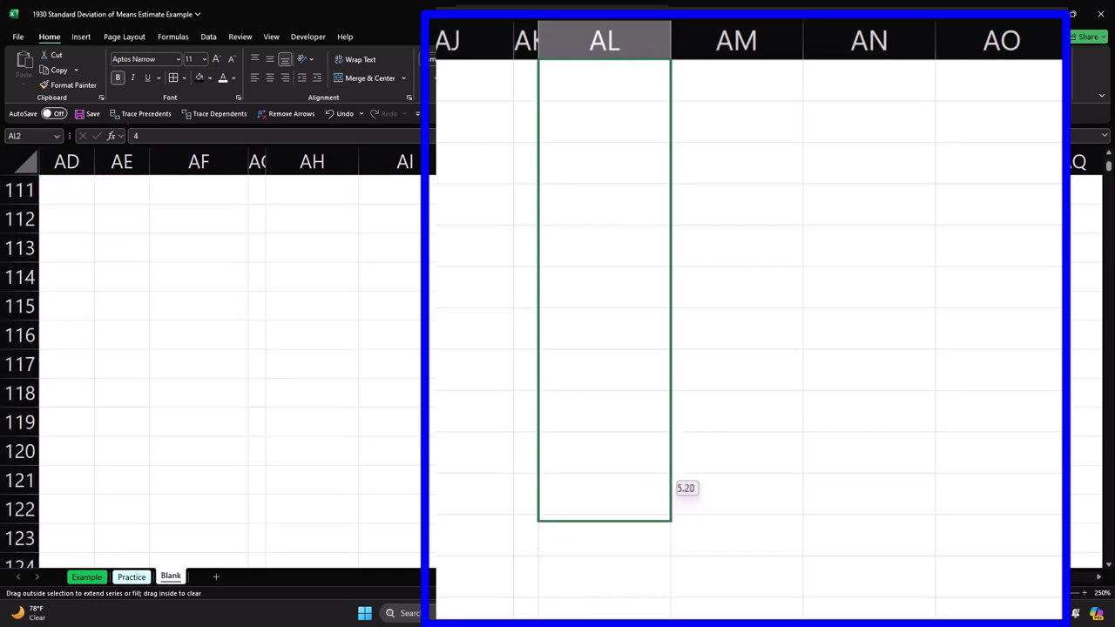
{"action": "left_click_drag", "start_coordinate": [664, 601], "coordinate": [663, 601]}
{"action": "left_click_drag", "start_coordinate": [639, 565], "coordinate": [639, 564]}
{"action": "left_click_drag", "start_coordinate": [633, 616], "coordinate": [652, 369]}
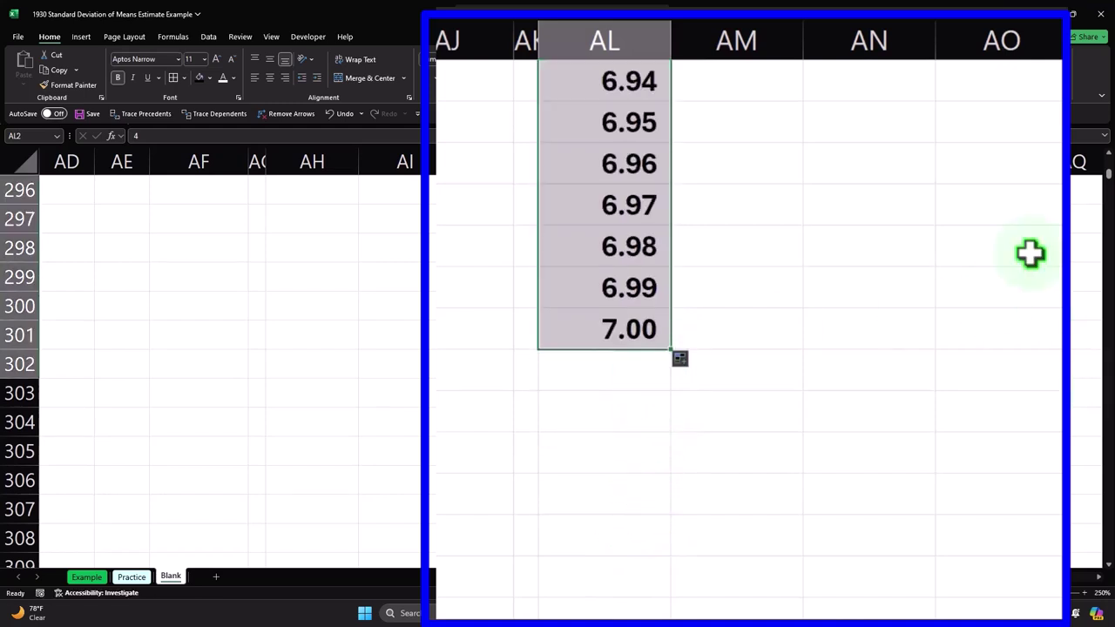
Start a NORM.DIST formula in AM2 with AL2 as x and the population mean $V$6 as an absolute mean reference.
{"action": "key", "text": "ctrl+BackSpace"}
{"action": "key", "text": "Right"}
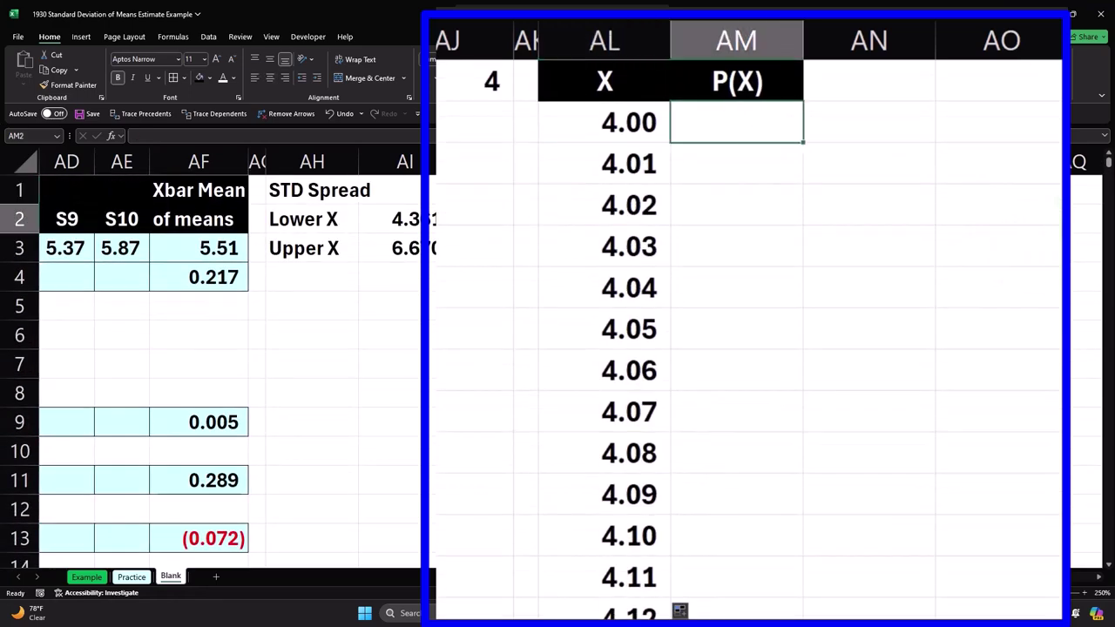
{"action": "type", "text": "=nor"}
{"action": "key", "text": "Tab"}
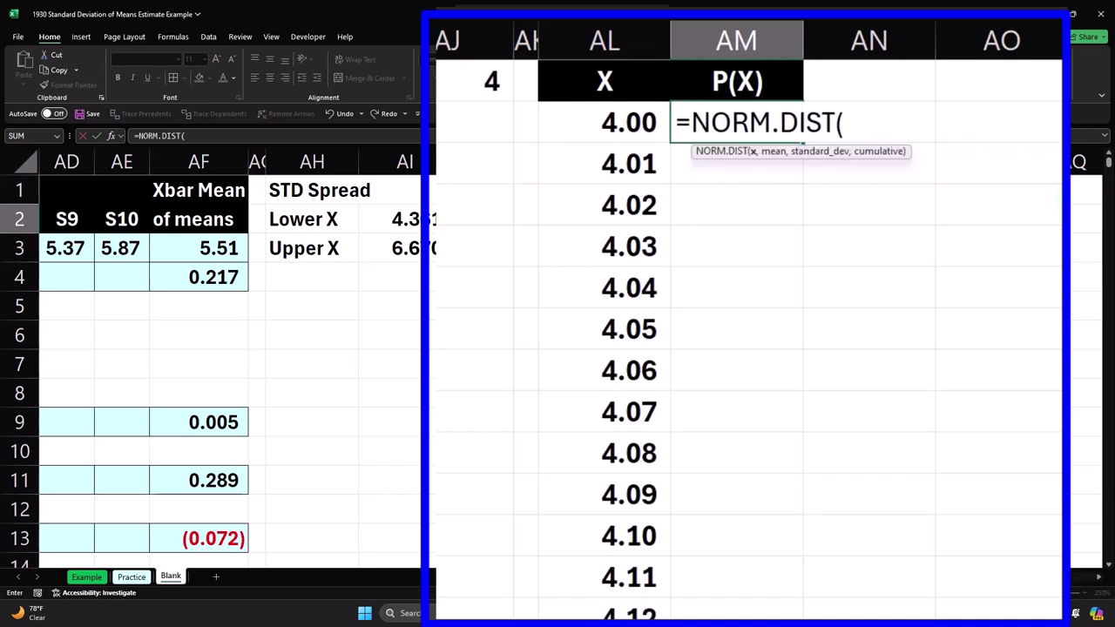
{"action": "left_click", "coordinate": [605, 122]}
{"action": "type", "text": ","}
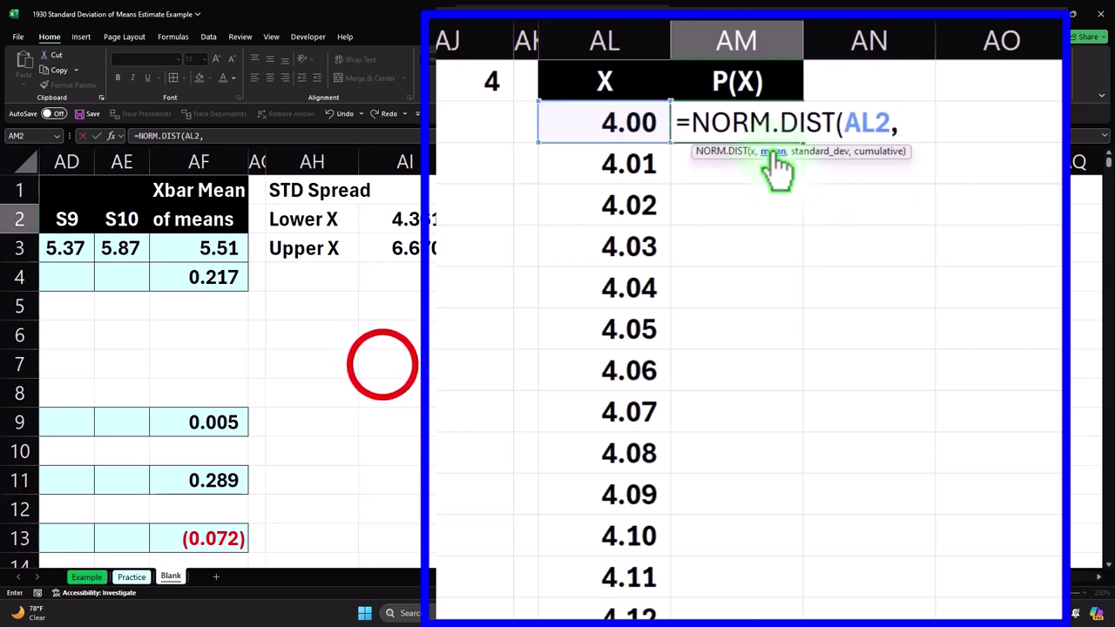
{"action": "left_click", "coordinate": [378, 351]}
{"action": "key", "text": "Left"}
{"action": "key", "text": "Left"}
{"action": "key", "text": "Left"}
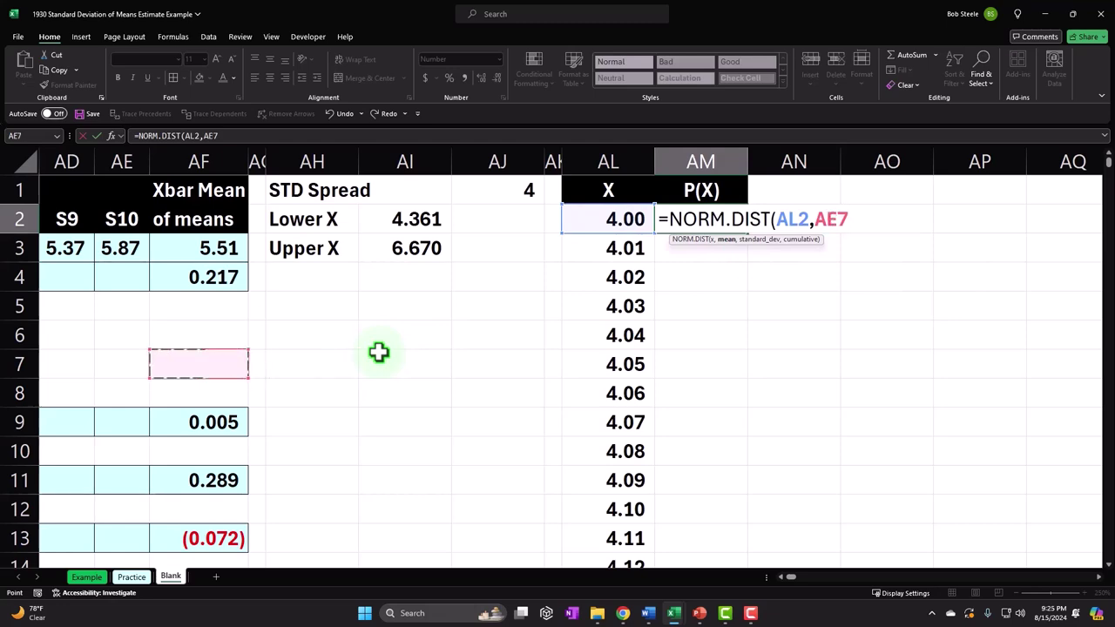
{"action": "key", "text": "Left"}
{"action": "key", "text": "Left"}
{"action": "key", "text": "Left"}
{"action": "key", "text": "Left"}
{"action": "key", "text": "Left"}
{"action": "key", "text": "Left"}
{"action": "key", "text": "Left"}
{"action": "key", "text": "Left"}
{"action": "key", "text": "Left"}
{"action": "key", "text": "Left"}
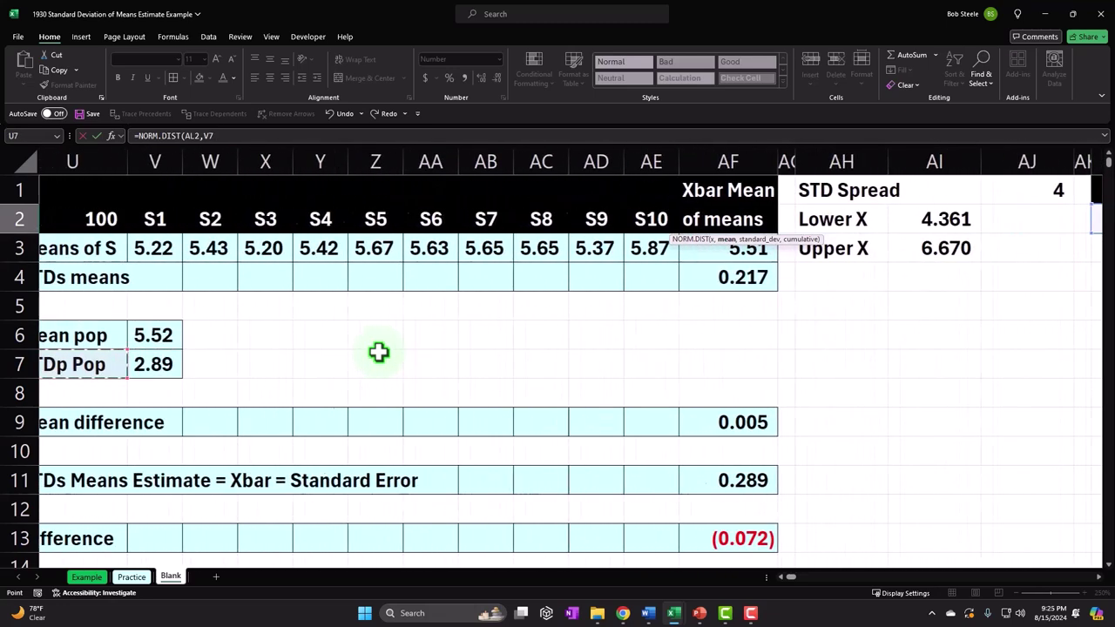
{"action": "key", "text": "Right"}
{"action": "key", "text": "Up"}
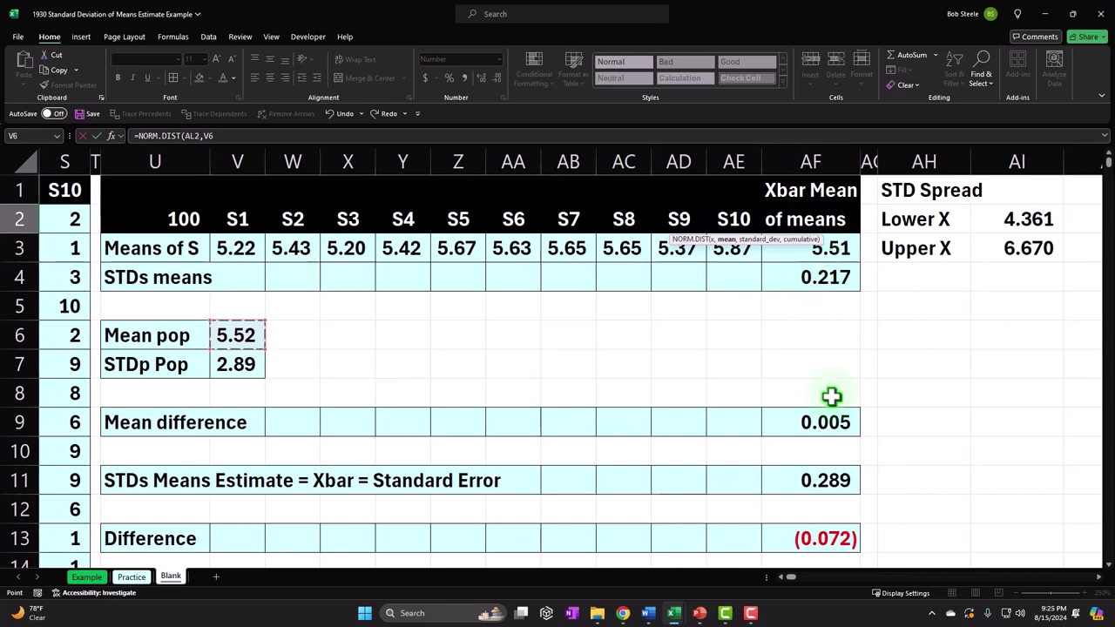
{"action": "key", "text": "F4"}
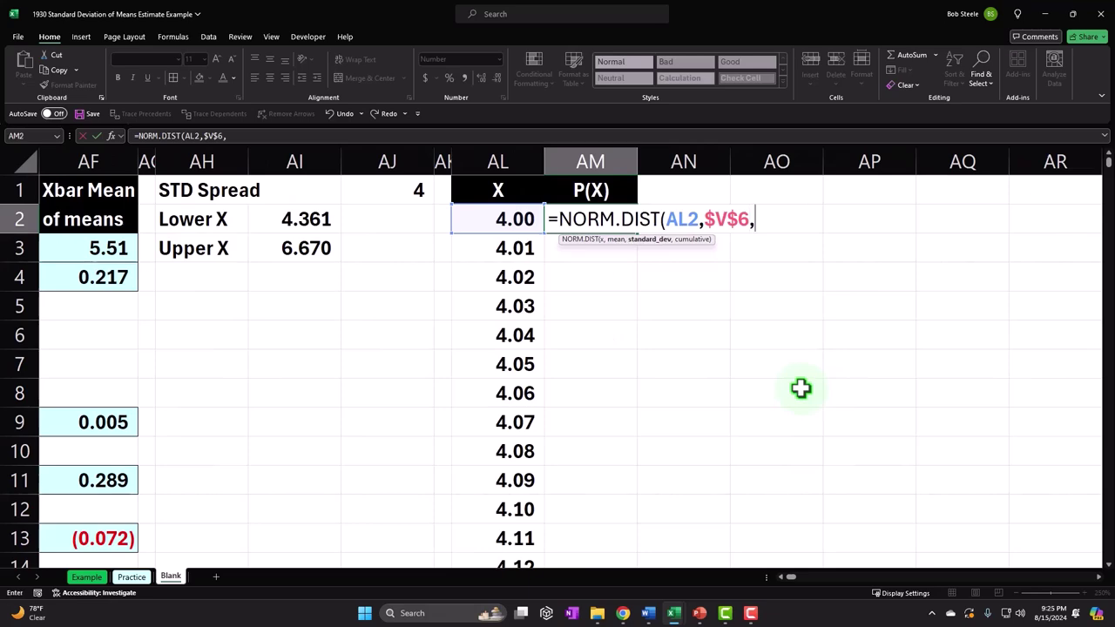
Complete the AM2 formula with the standard error $AF$11 as the absolute standard deviation and 0 for cumulative.
{"action": "left_click", "coordinate": [410, 315]}
{"action": "key", "text": "Left"}
{"action": "key", "text": "Left"}
{"action": "key", "text": "Left"}
{"action": "key", "text": "Left"}
{"action": "key", "text": "Left"}
{"action": "key", "text": "Left"}
{"action": "key", "text": "Left"}
{"action": "key", "text": "Left"}
{"action": "key", "text": "Left"}
{"action": "key", "text": "Left"}
{"action": "key", "text": "Left"}
{"action": "key", "text": "Left"}
{"action": "key", "text": "Left"}
{"action": "key", "text": "Left"}
{"action": "key", "text": "Left"}
{"action": "key", "text": "Left"}
{"action": "key", "text": "Left"}
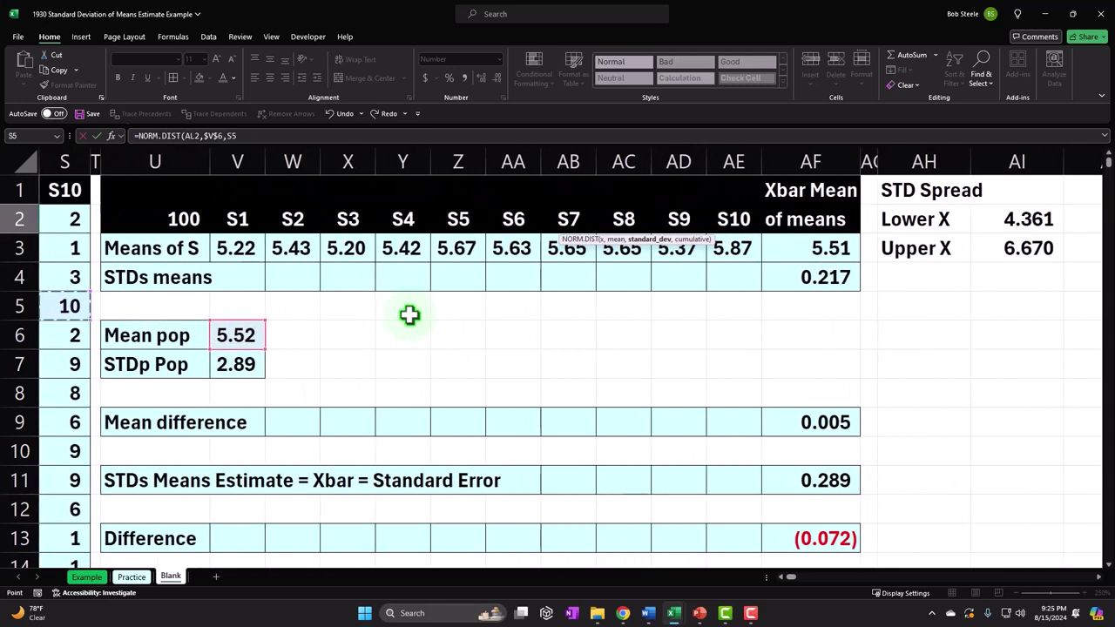
{"action": "key", "text": "Down"}
{"action": "key", "text": "Down"}
{"action": "key", "text": "Down"}
{"action": "key", "text": "Right"}
{"action": "key", "text": "Right"}
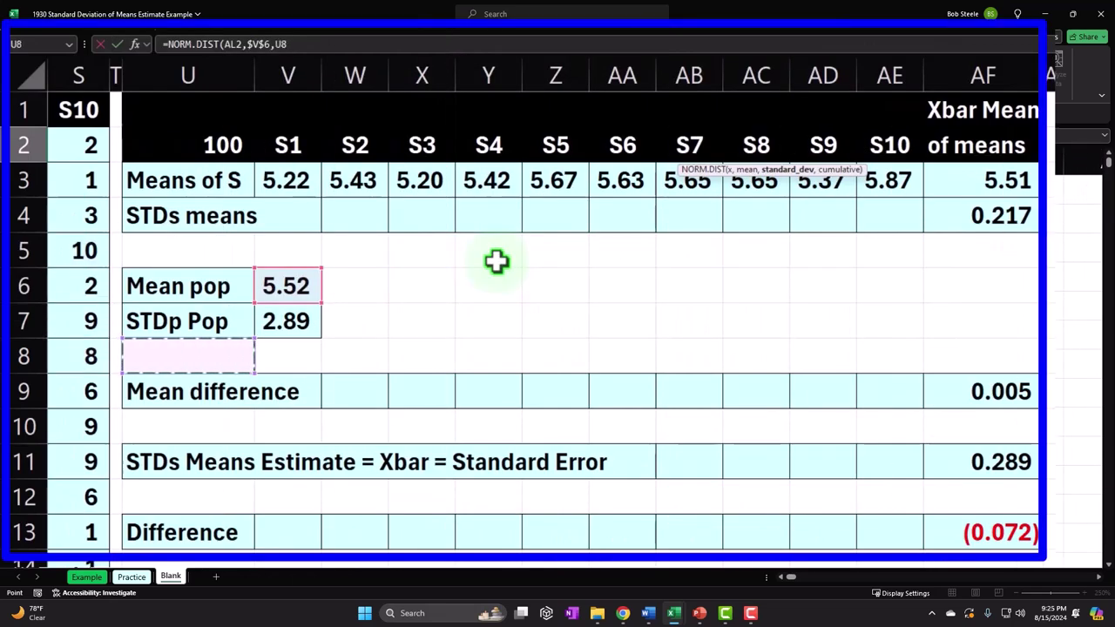
{"action": "left_click", "coordinate": [563, 311]}
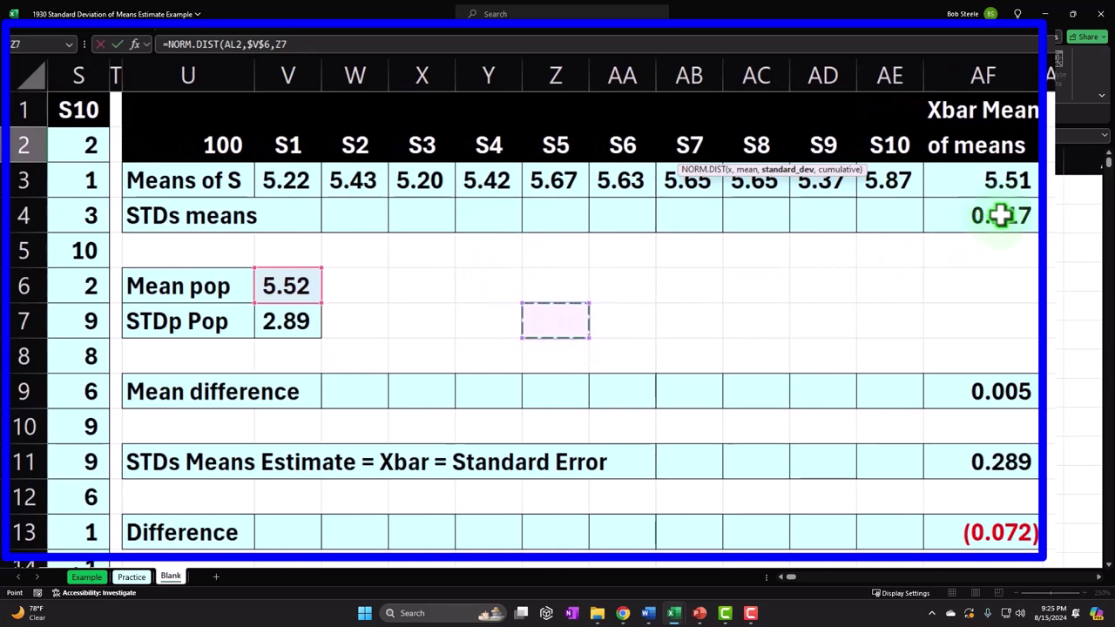
{"action": "left_click", "coordinate": [1002, 460]}
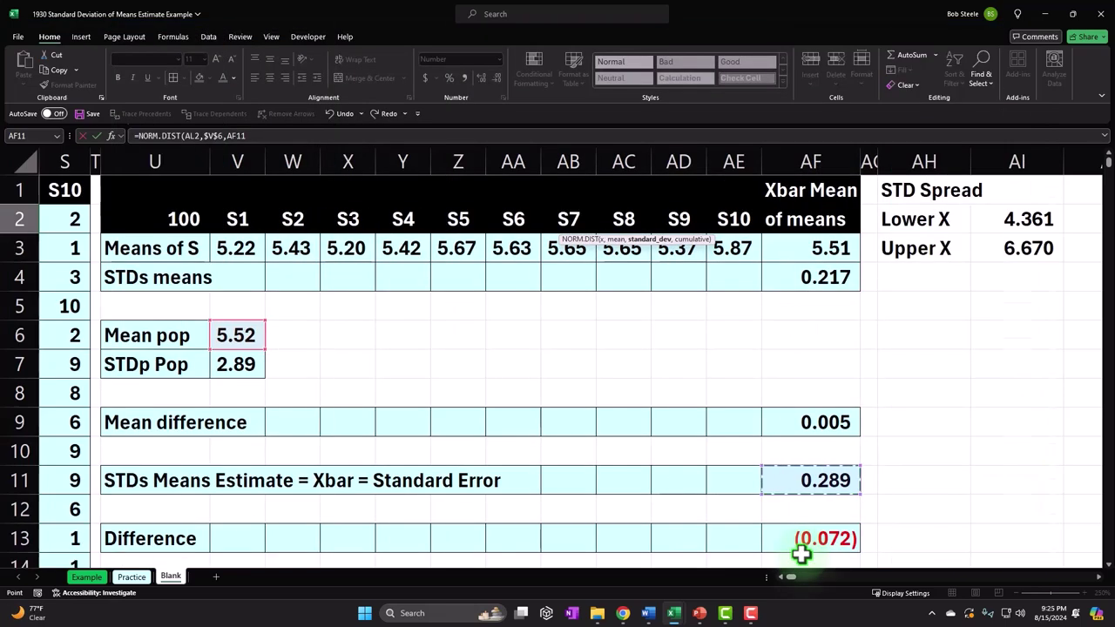
{"action": "key", "text": "F4"}
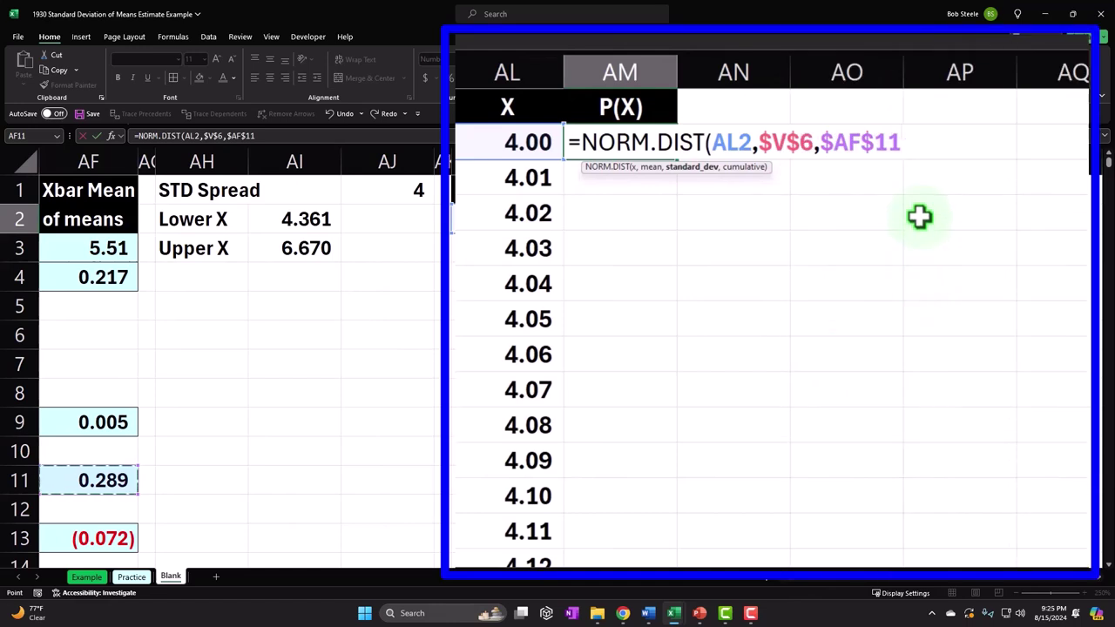
{"action": "type", "text": ","}
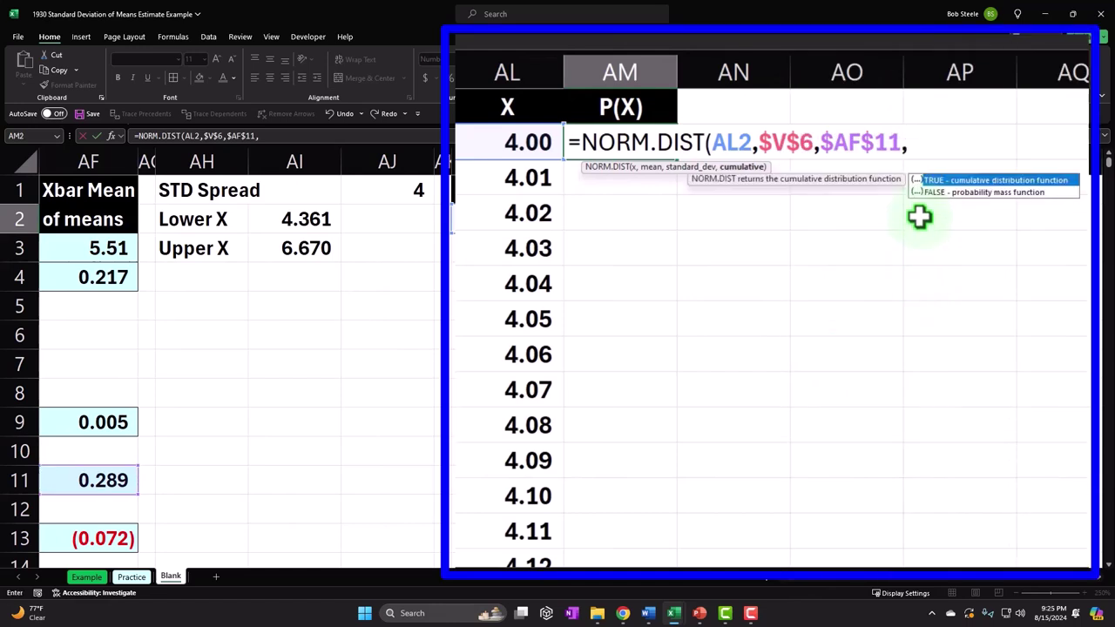
{"action": "type", "text": "0)"}
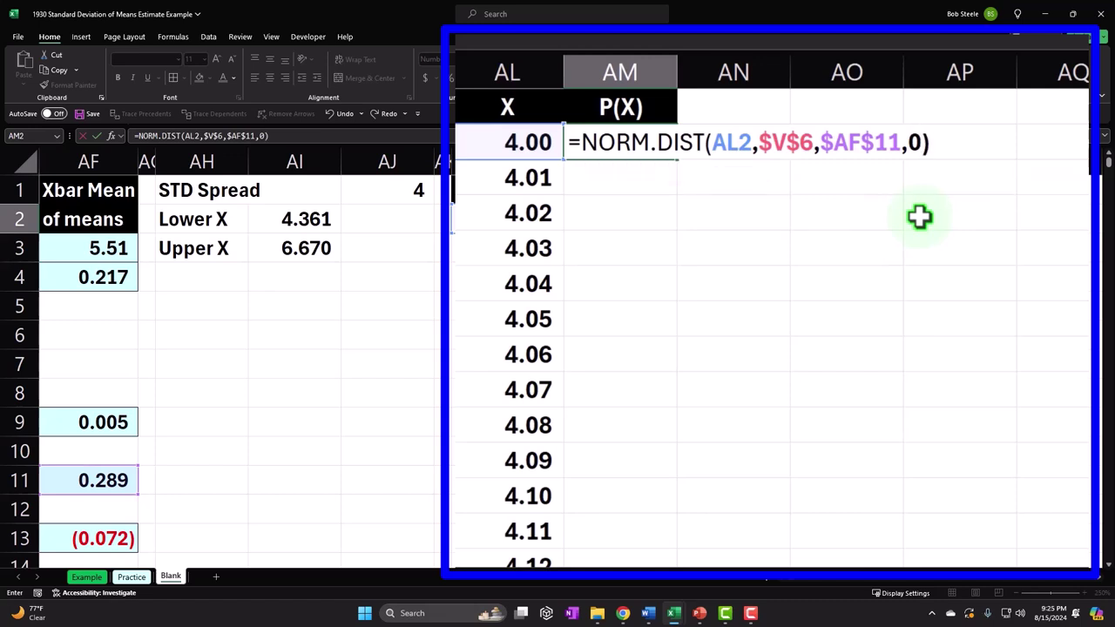
{"action": "key", "text": "Return"}
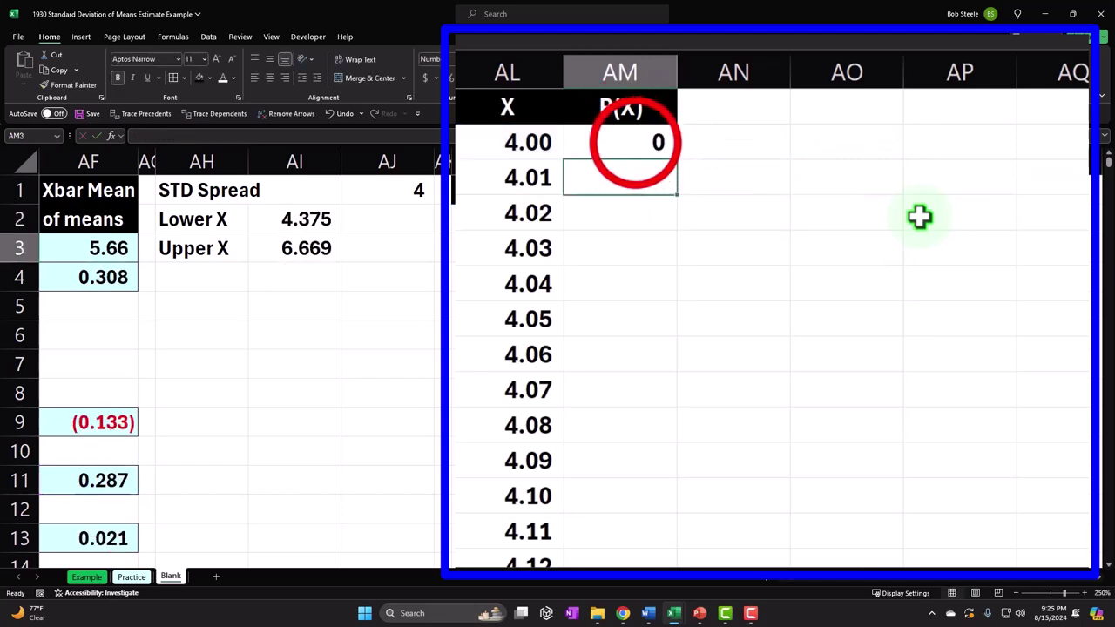
Format AM2 as a percentage with two decimals and fill its formula down the P(X) column.
{"action": "left_click", "coordinate": [637, 142]}
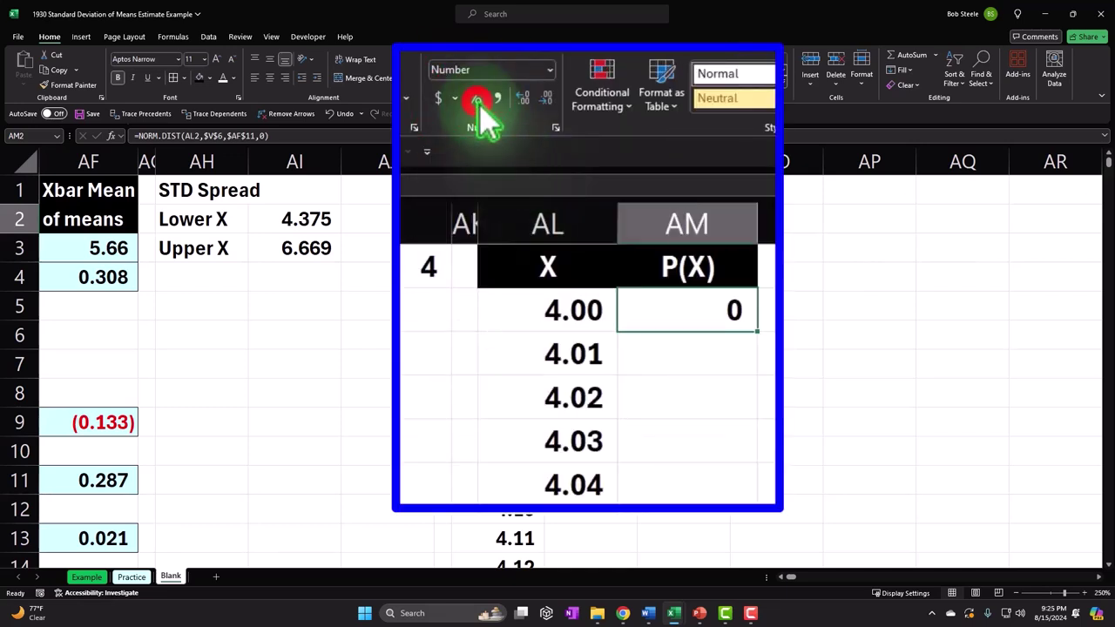
{"action": "left_click", "coordinate": [449, 77]}
{"action": "left_click", "coordinate": [526, 98]}
{"action": "left_click", "coordinate": [525, 98]}
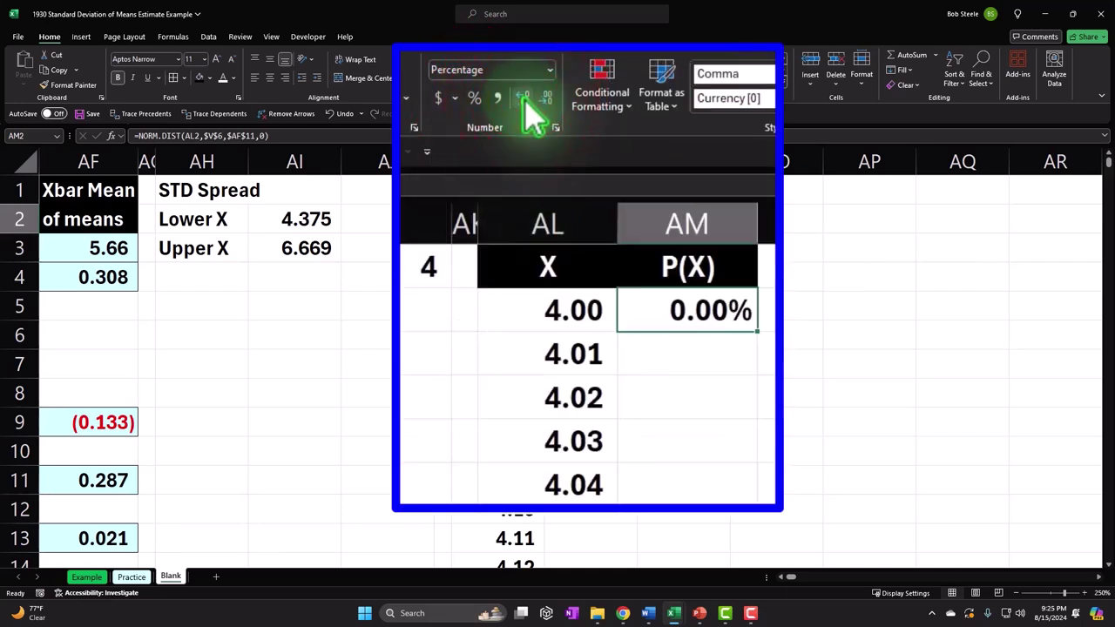
{"action": "double_click", "coordinate": [756, 331]}
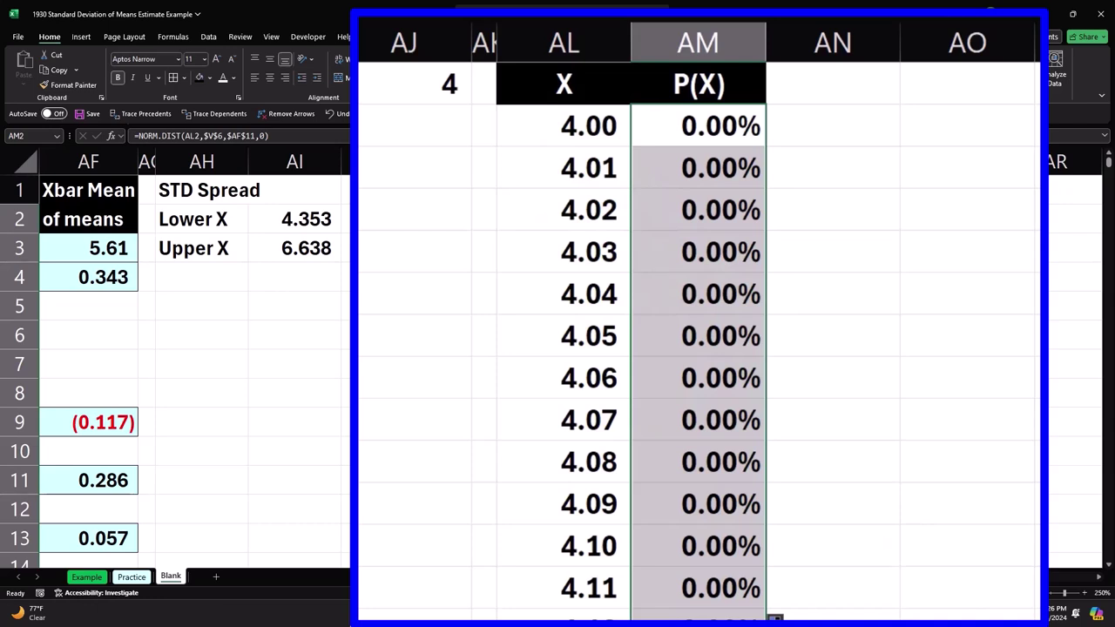
Divide the NORM.DIST formula in AM2 by 100 and refill it down the P(X) column.
{"action": "double_click", "coordinate": [716, 126]}
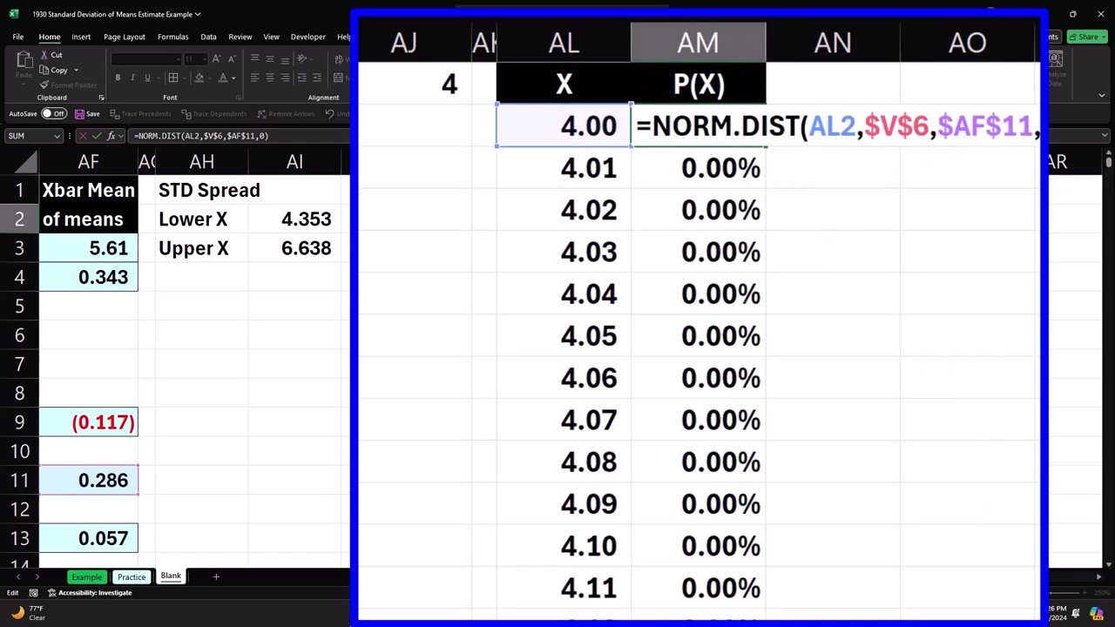
{"action": "key", "text": "Return"}
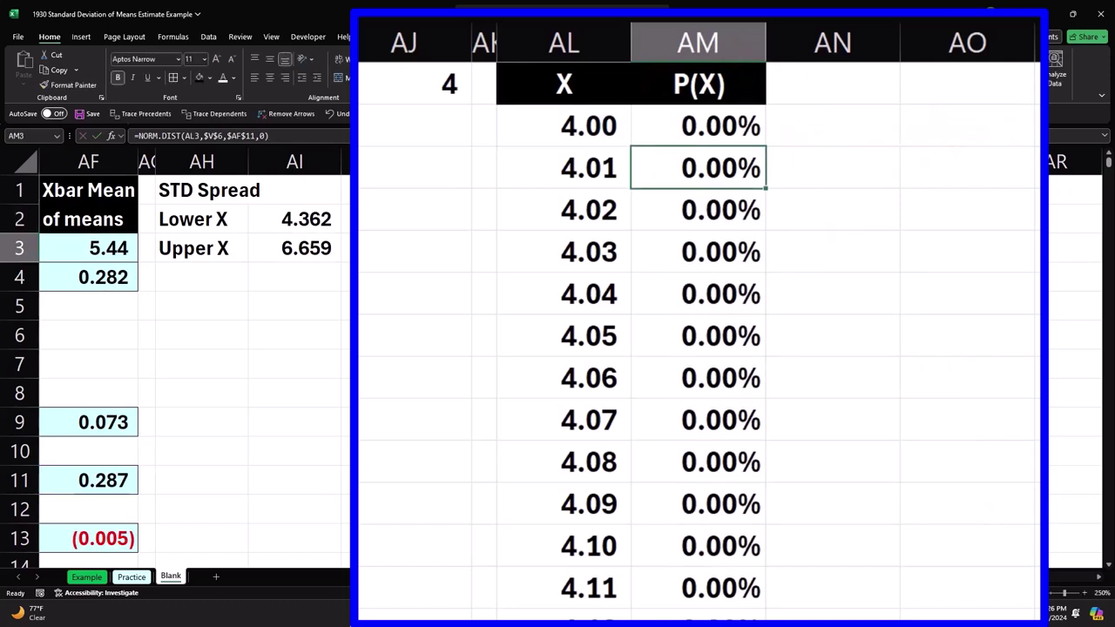
{"action": "left_click", "coordinate": [731, 127]}
{"action": "double_click", "coordinate": [766, 147]}
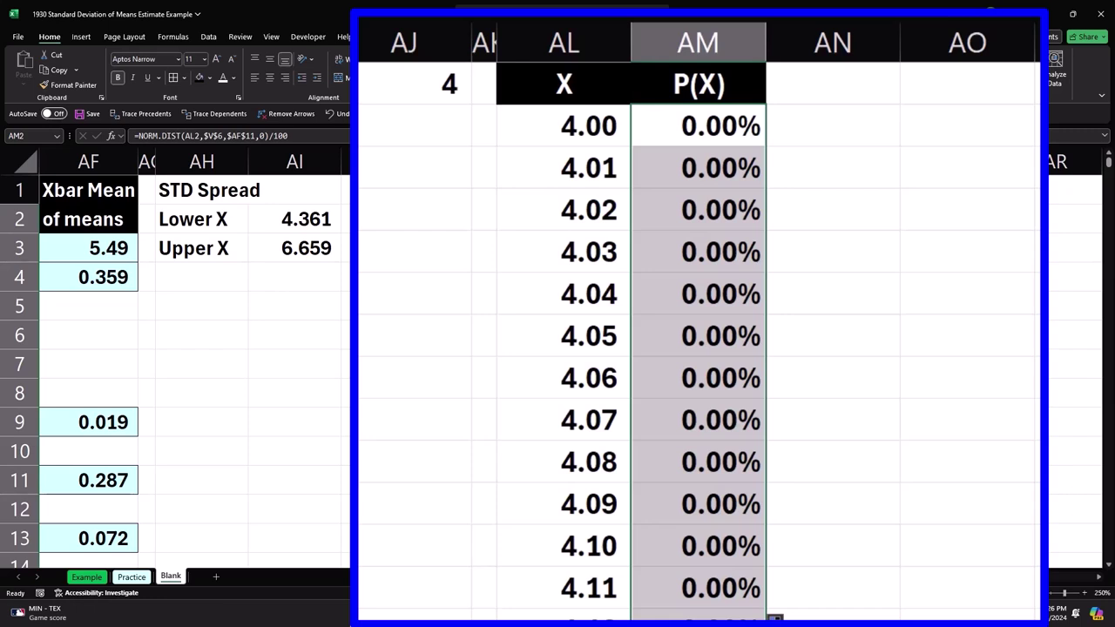
Narrow columns AL and AM together to the same width.
{"action": "left_click", "coordinate": [671, 251]}
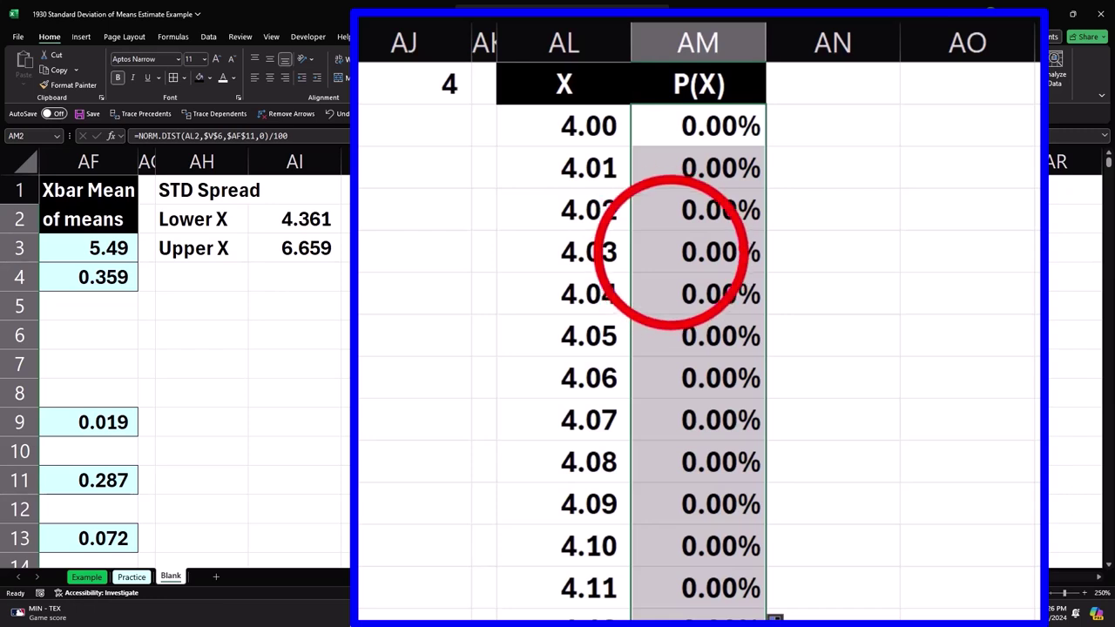
{"action": "left_click_drag", "start_coordinate": [577, 40], "coordinate": [606, 63]}
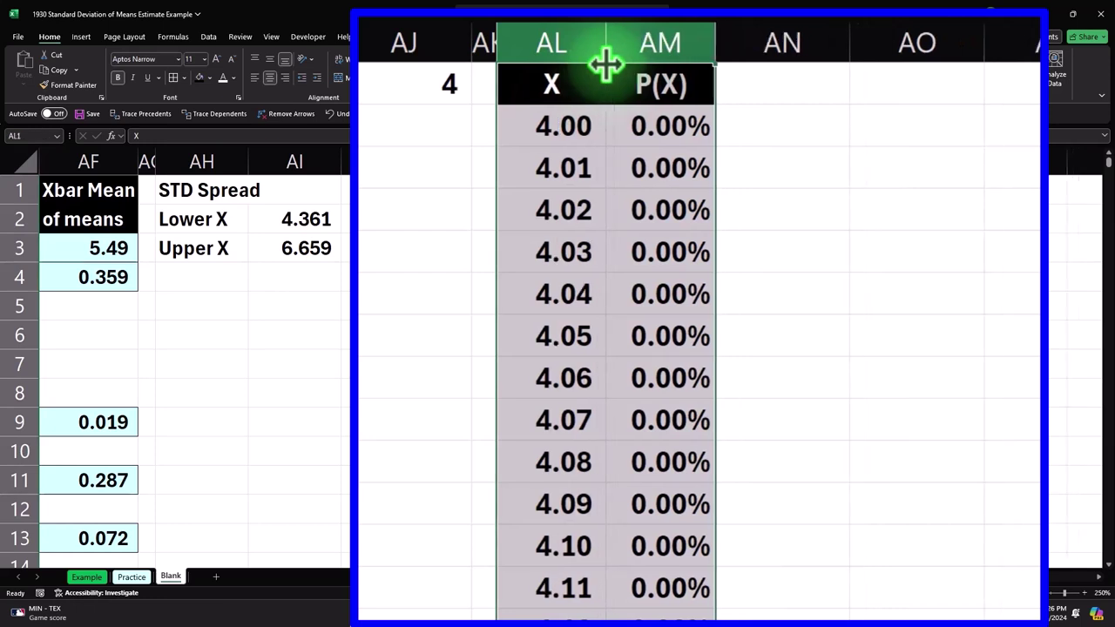
Insert a 2-D clustered column chart from the P(X) values in AM2:AM302.
{"action": "left_click", "coordinate": [636, 114]}
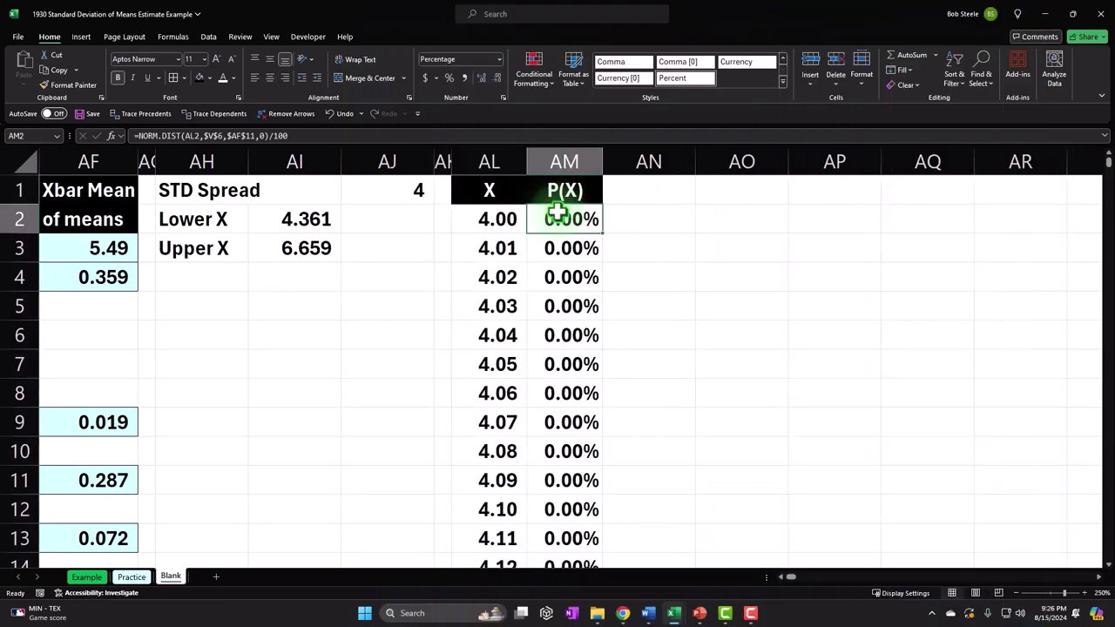
{"action": "key", "text": "ctrl+shift+Down"}
{"action": "key", "text": "ctrl+BackSpace"}
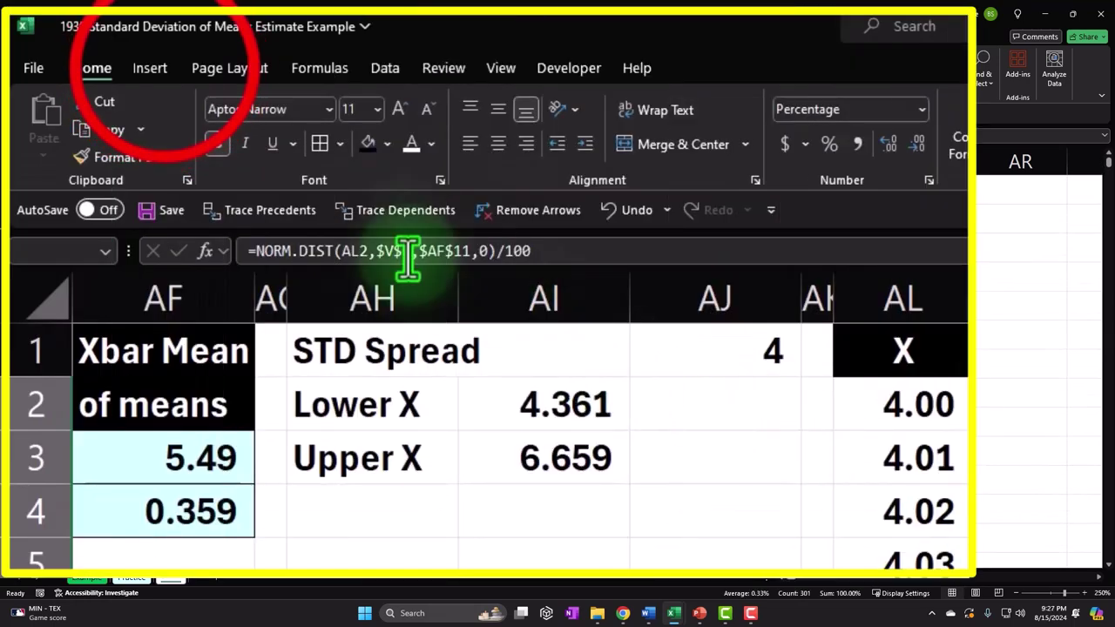
{"action": "left_click", "coordinate": [150, 68]}
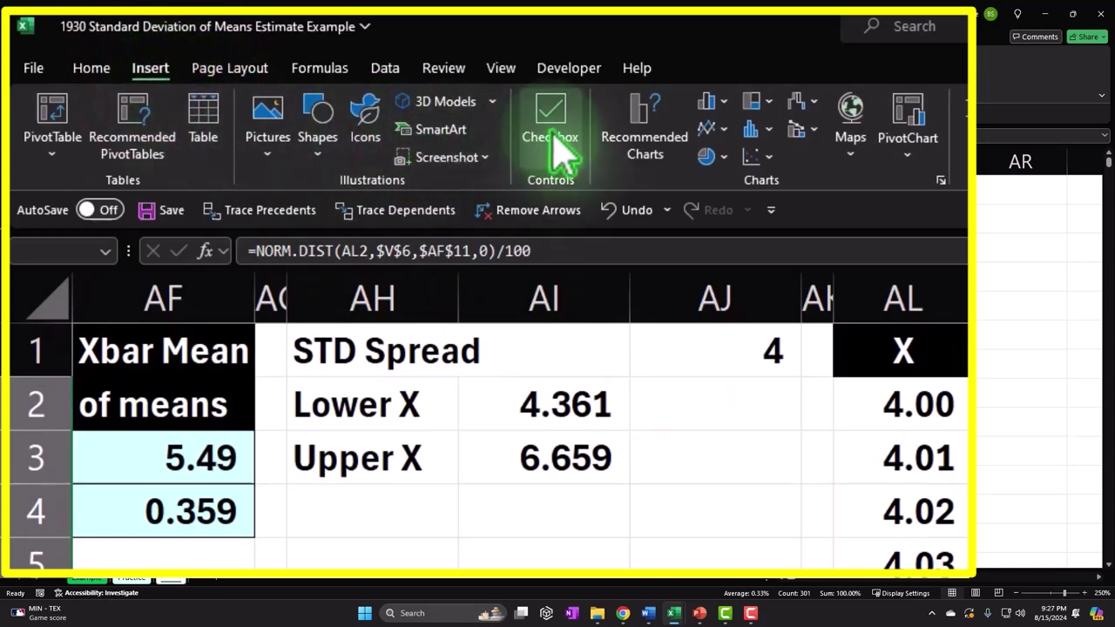
{"action": "left_click", "coordinate": [707, 122]}
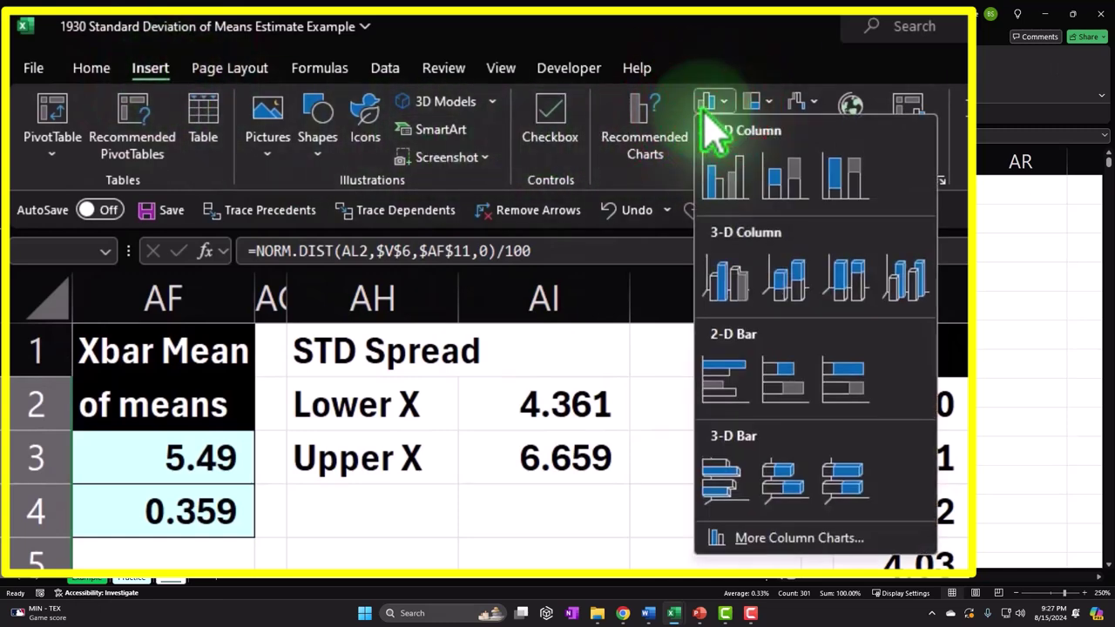
{"action": "left_click", "coordinate": [724, 177]}
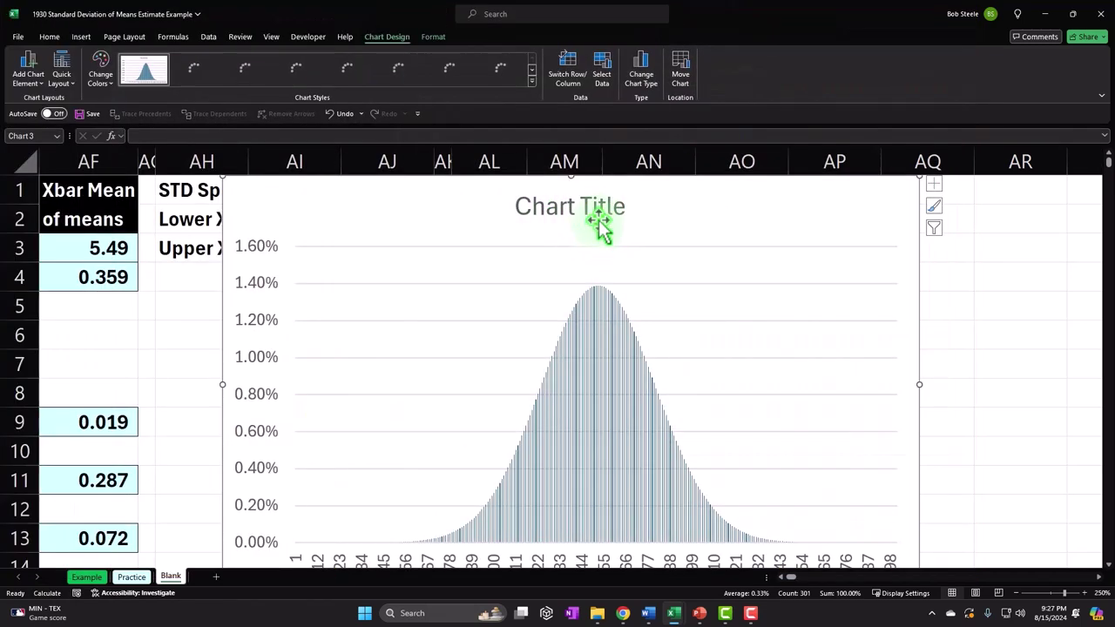
Delete the chart title, then shrink the chart and place it beside the table over columns AN to AR.
{"action": "left_click", "coordinate": [598, 213]}
{"action": "key", "text": "Delete"}
{"action": "left_click", "coordinate": [223, 184]}
{"action": "left_click_drag", "start_coordinate": [265, 205], "coordinate": [560, 311]}
{"action": "left_click_drag", "start_coordinate": [635, 343], "coordinate": [740, 219]}
{"action": "left_click_drag", "start_coordinate": [1022, 487], "coordinate": [1075, 503]}
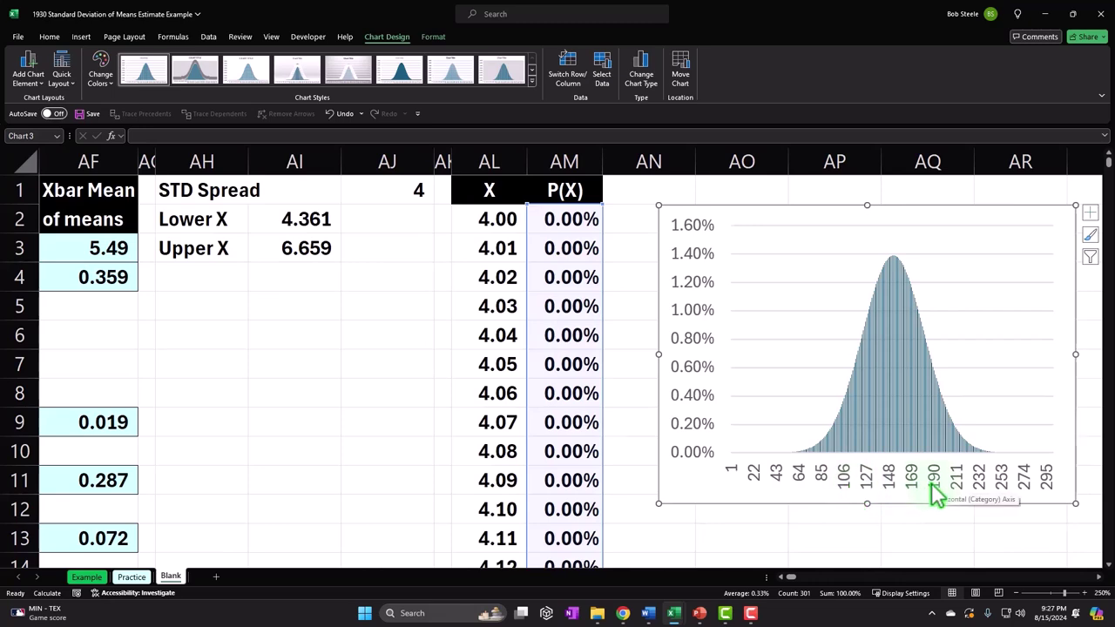
Set the column chart's horizontal axis labels to the X values in AL2:AL302.
{"action": "left_click", "coordinate": [601, 75]}
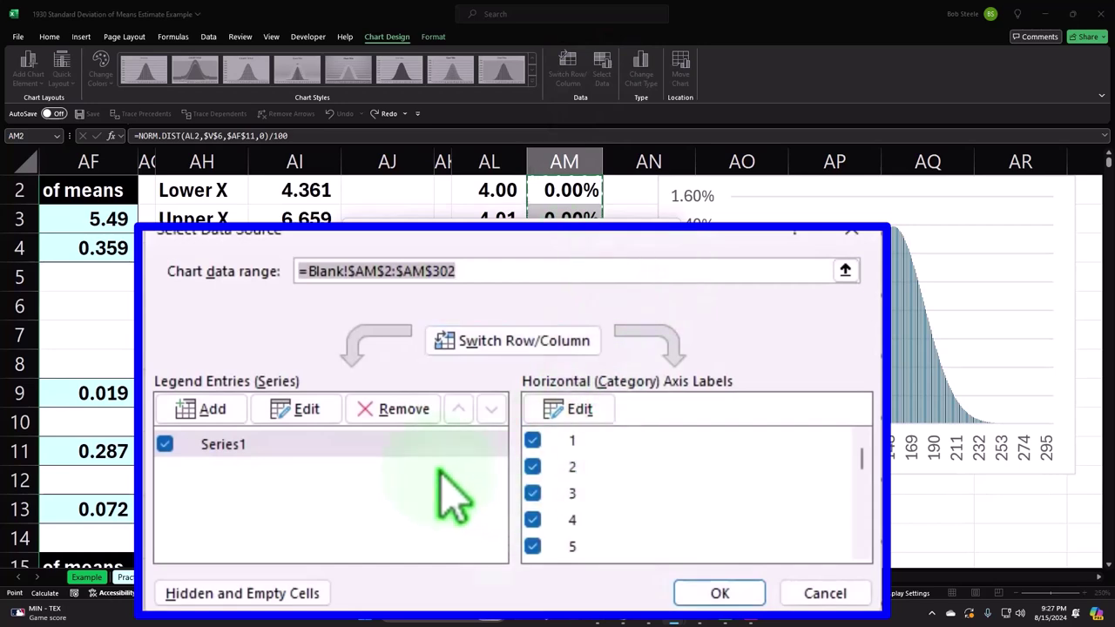
{"action": "left_click", "coordinate": [575, 409]}
{"action": "left_click", "coordinate": [499, 193]}
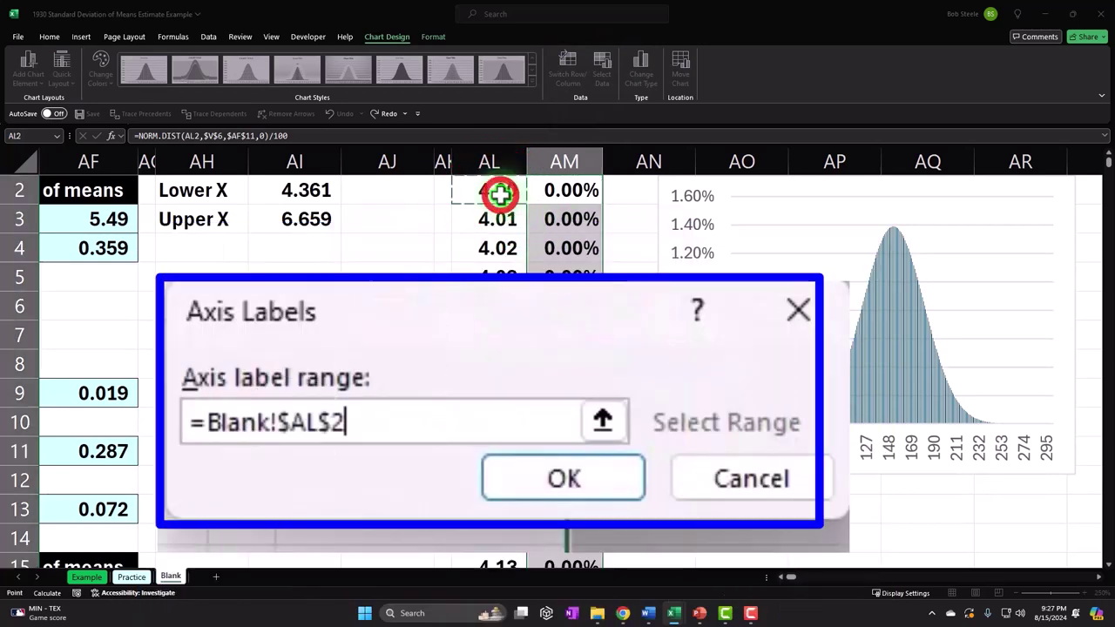
{"action": "scroll", "coordinate": [422, 228], "scroll_direction": "up", "scroll_amount": 1}
{"action": "key", "text": "ctrl+shift+Down"}
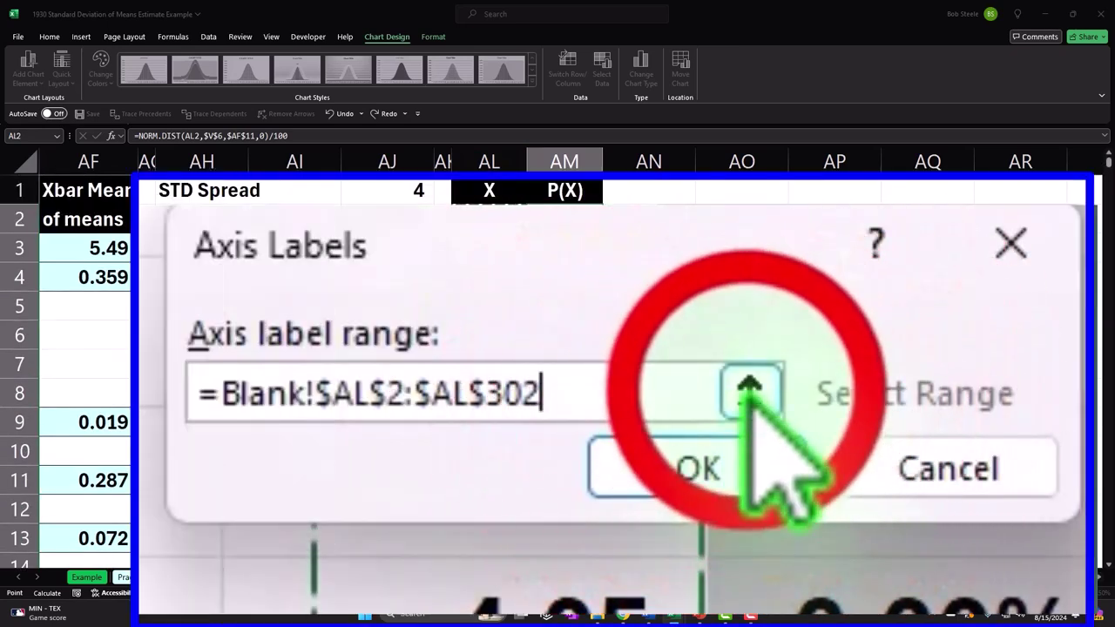
{"action": "left_click", "coordinate": [748, 393]}
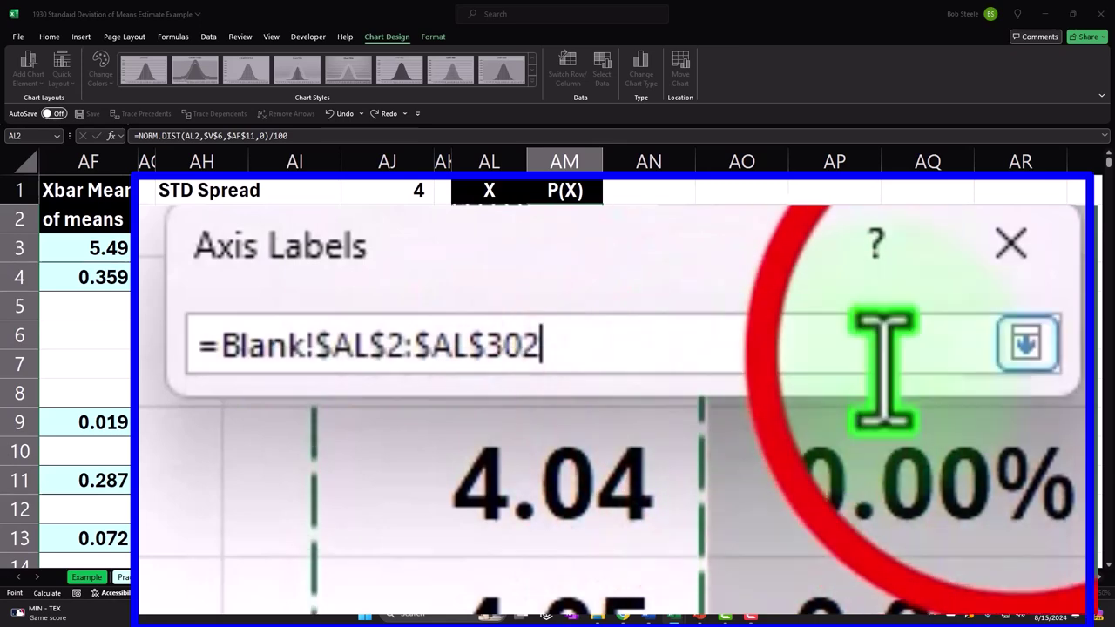
{"action": "left_click", "coordinate": [1019, 341]}
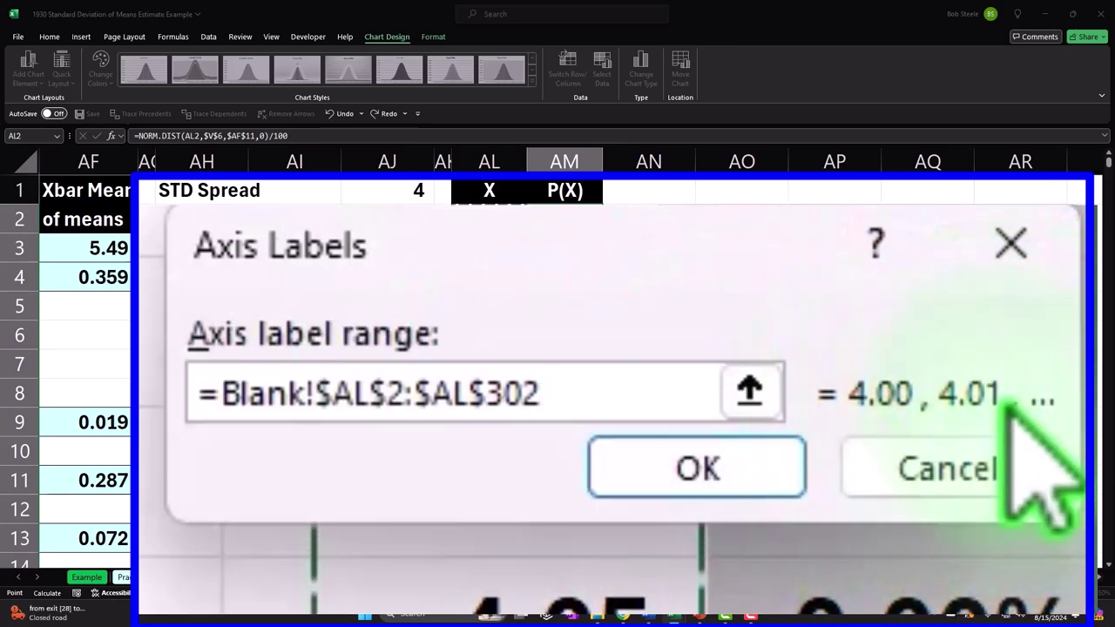
{"action": "left_click", "coordinate": [697, 471]}
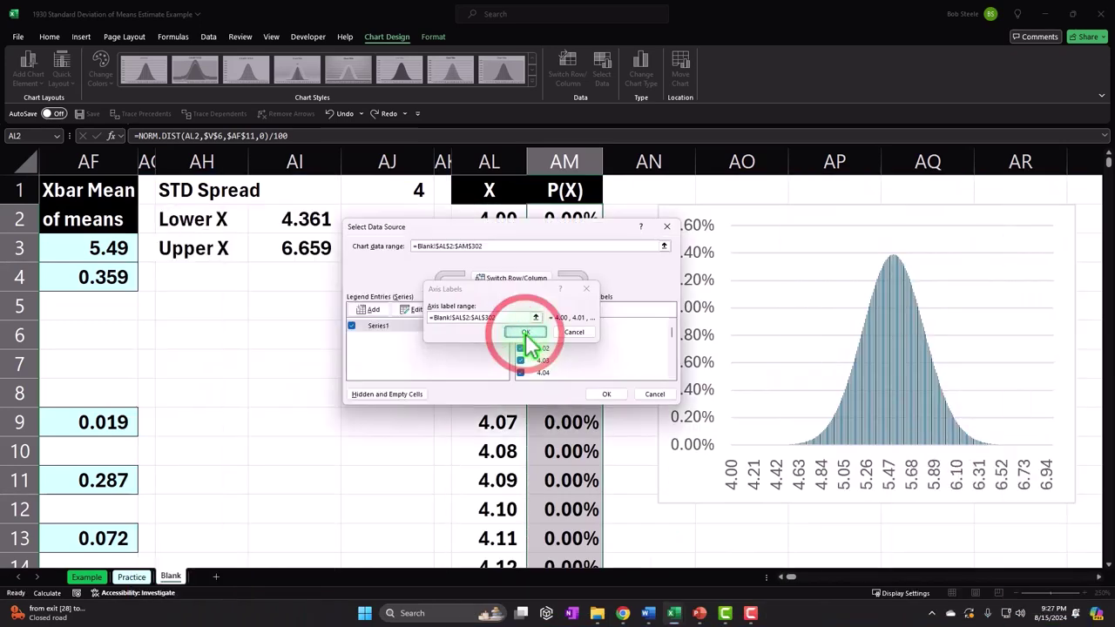
{"action": "left_click", "coordinate": [606, 393]}
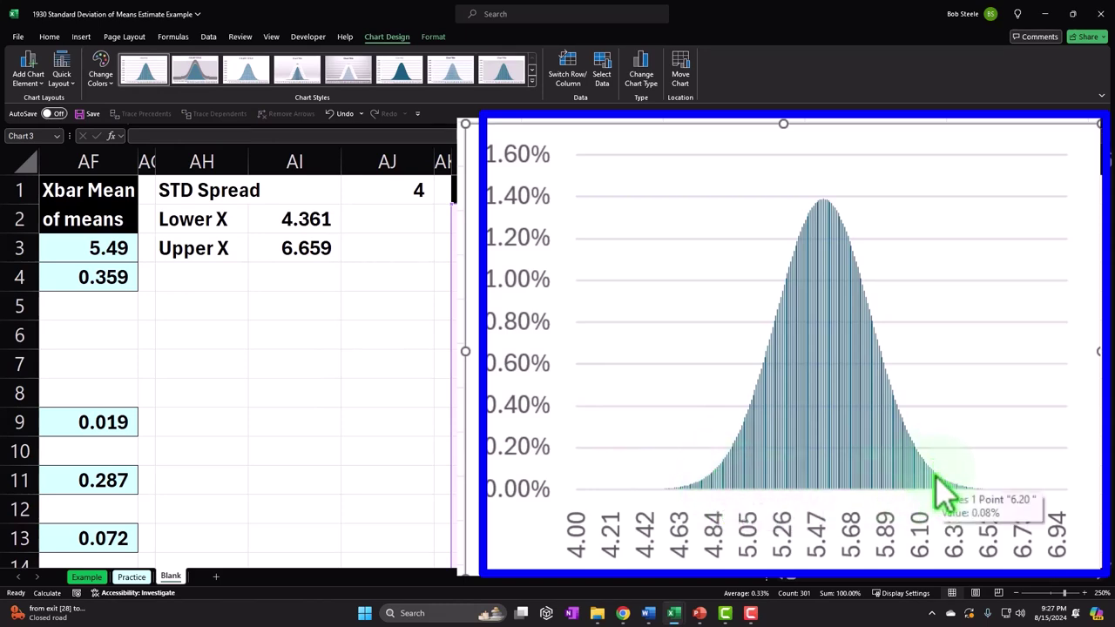
Move the column chart down the sheet so it starts at about row 19, over columns AN to AR.
{"action": "left_click_drag", "start_coordinate": [816, 225], "coordinate": [832, 376]}
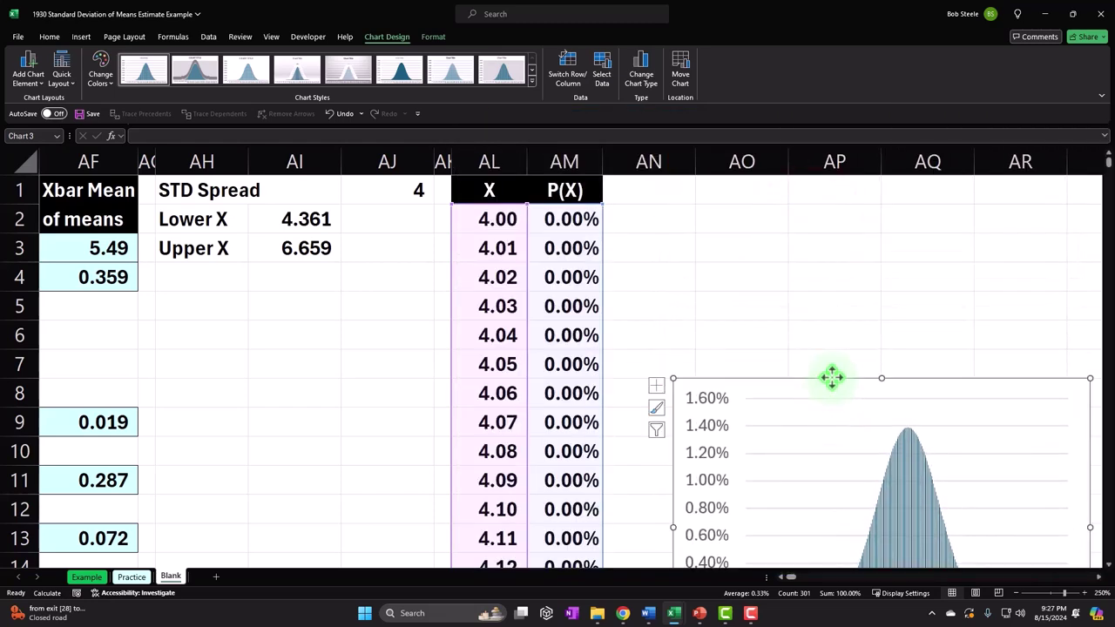
{"action": "scroll", "coordinate": [829, 353], "scroll_direction": "down", "scroll_amount": 1}
{"action": "left_click_drag", "start_coordinate": [792, 305], "coordinate": [816, 463]}
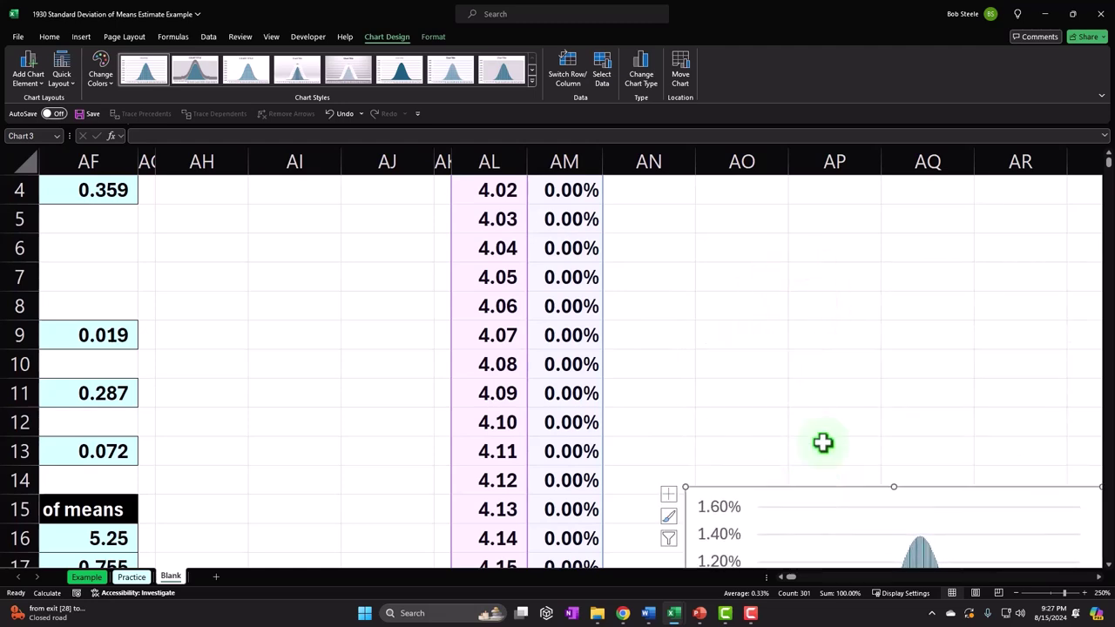
{"action": "scroll", "coordinate": [816, 463], "scroll_direction": "down", "scroll_amount": 3}
{"action": "left_click_drag", "start_coordinate": [826, 251], "coordinate": [784, 371]}
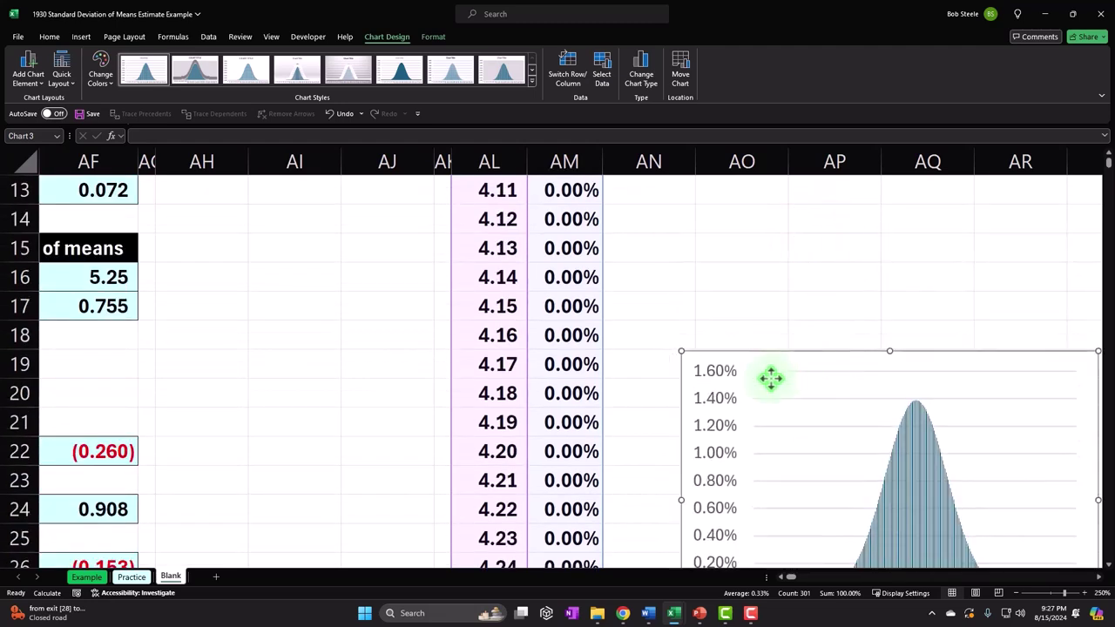
{"action": "scroll", "coordinate": [784, 371], "scroll_direction": "up", "scroll_amount": 4}
Insert a 2-D line chart from the P(X) values in AM2:AM302.
{"action": "left_click", "coordinate": [554, 213]}
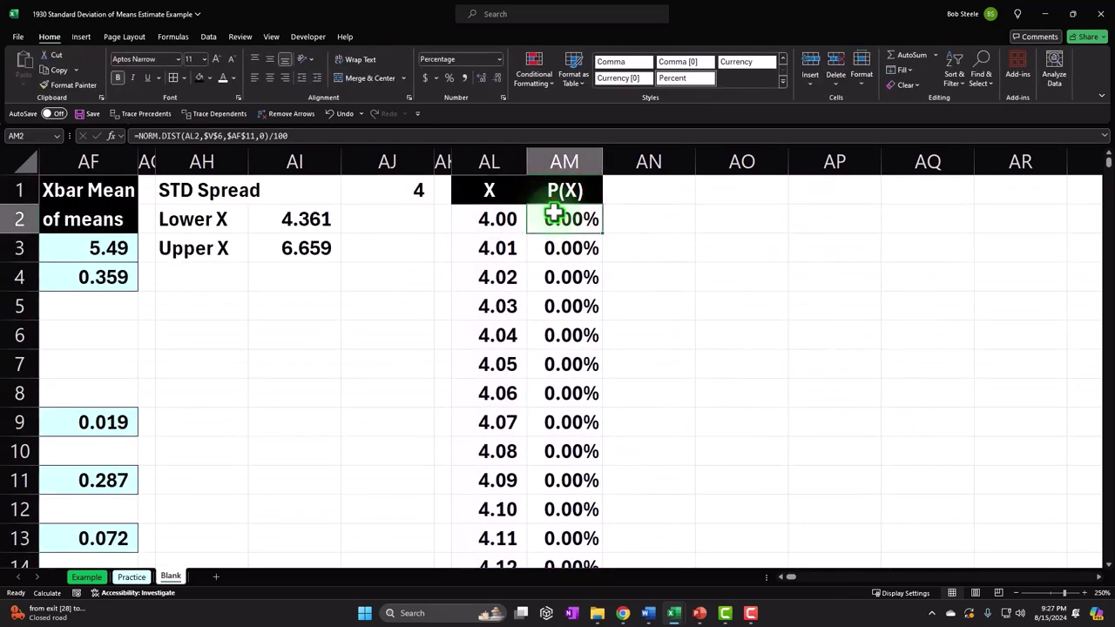
{"action": "key", "text": "ctrl+shift+Down"}
{"action": "key", "text": "ctrl+BackSpace"}
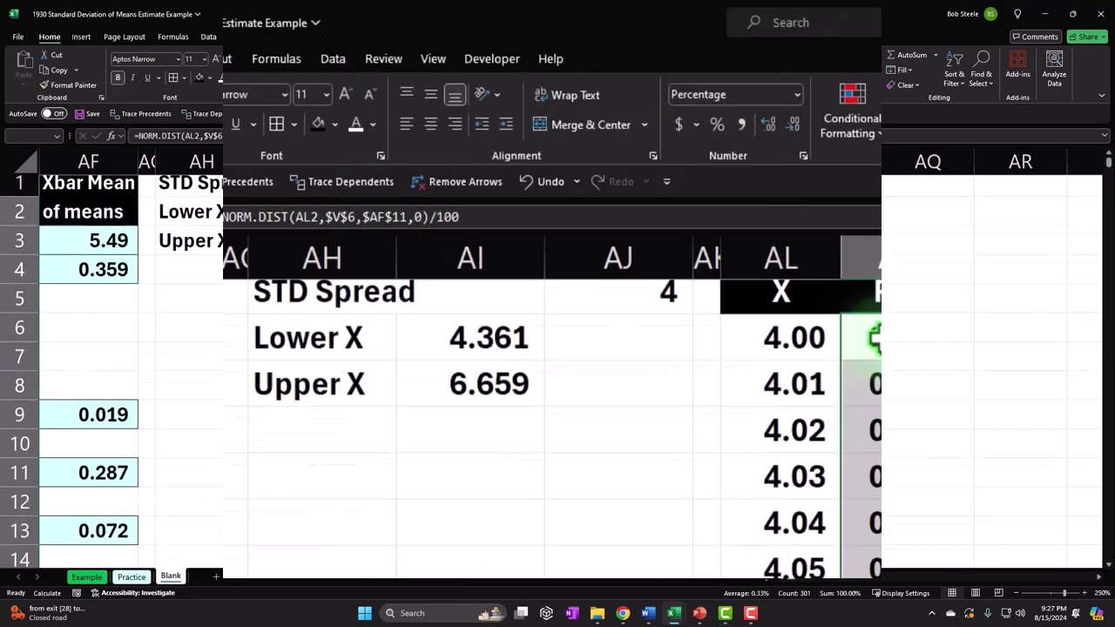
{"action": "left_click", "coordinate": [129, 58]}
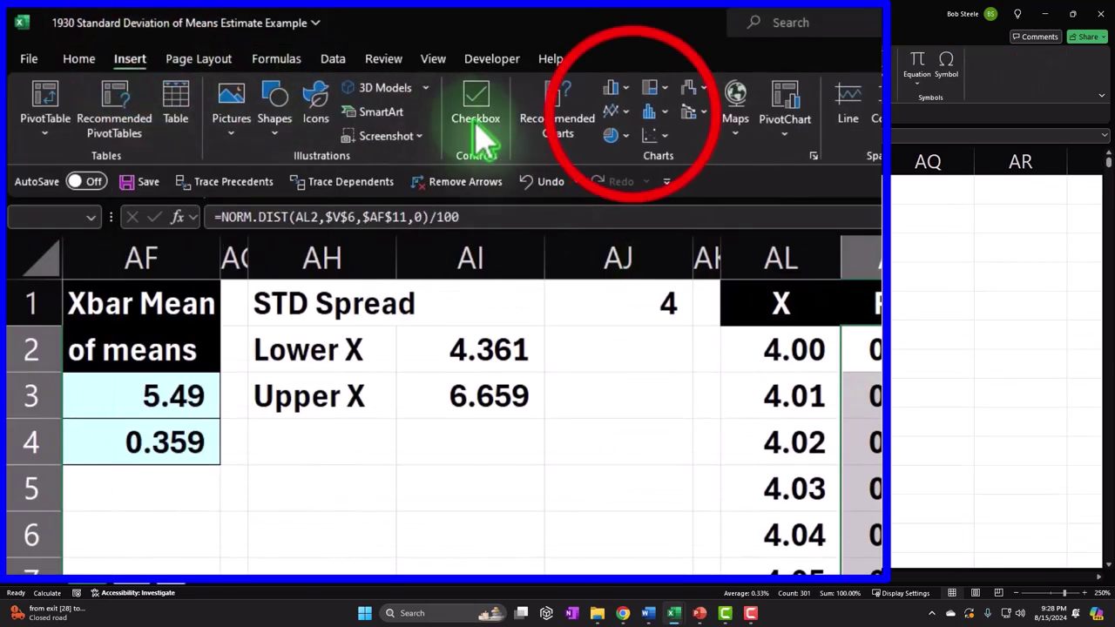
{"action": "left_click", "coordinate": [627, 113]}
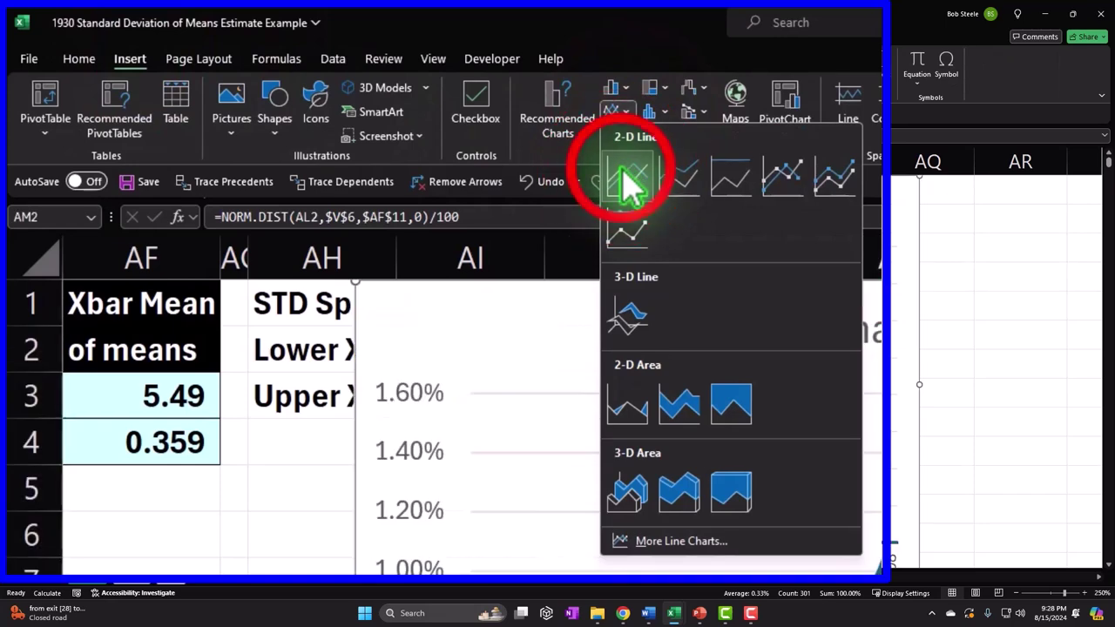
{"action": "left_click", "coordinate": [626, 171]}
Move the line chart beside the table and shrink it to span about columns AN to AS.
{"action": "left_click_drag", "start_coordinate": [317, 203], "coordinate": [684, 210]}
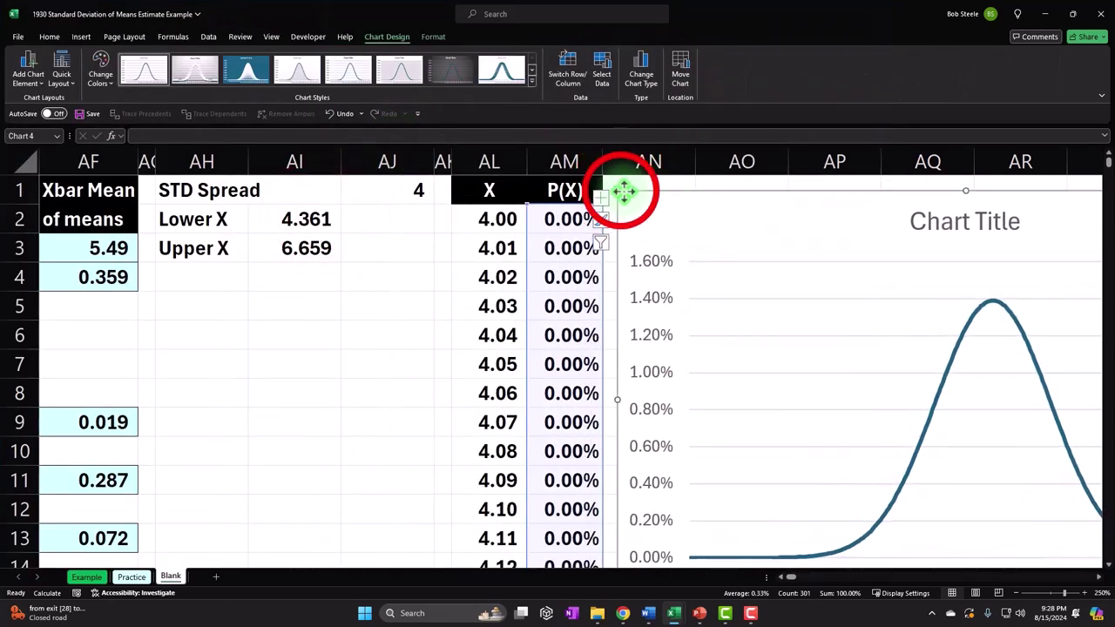
{"action": "left_click_drag", "start_coordinate": [620, 190], "coordinate": [708, 200]}
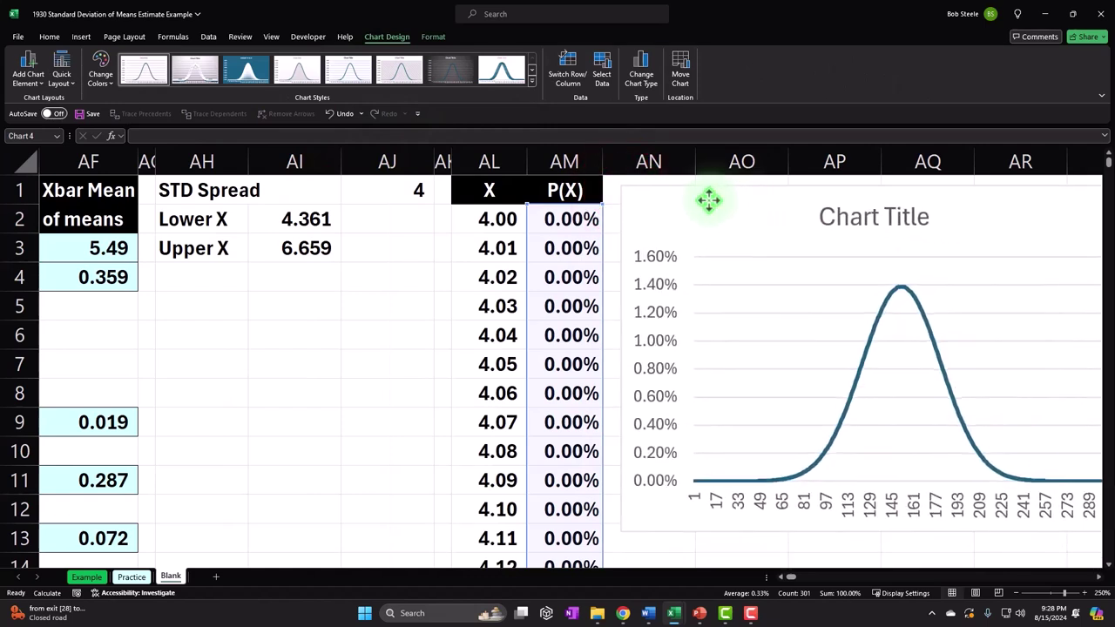
{"action": "left_click", "coordinate": [1100, 578]}
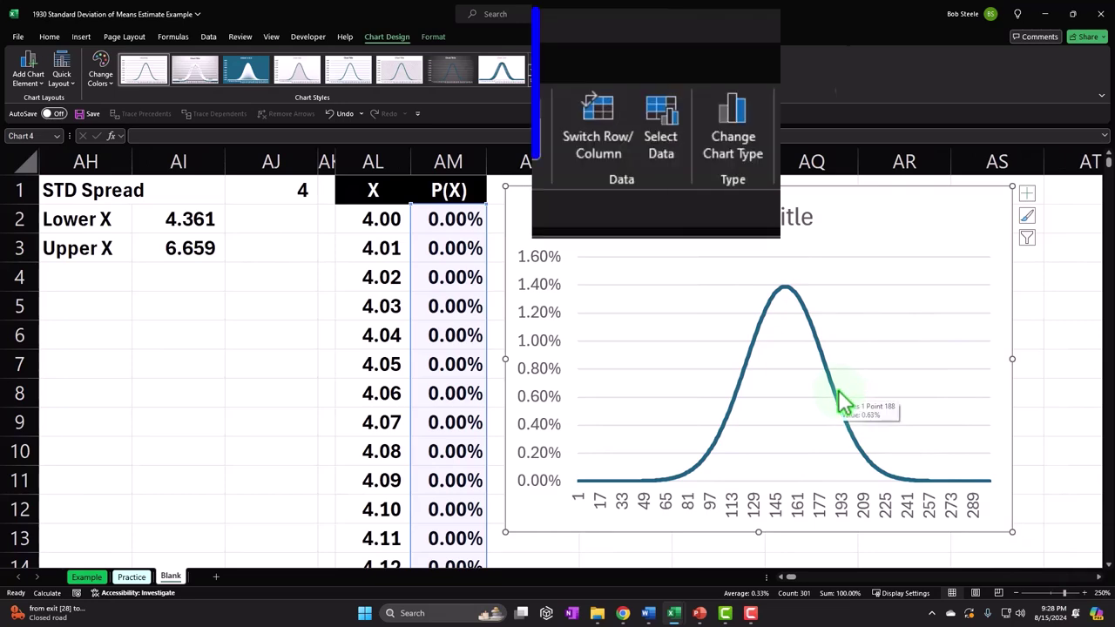
Set the line chart's horizontal axis labels to the X values in AL2:AL302.
{"action": "left_click", "coordinate": [610, 65]}
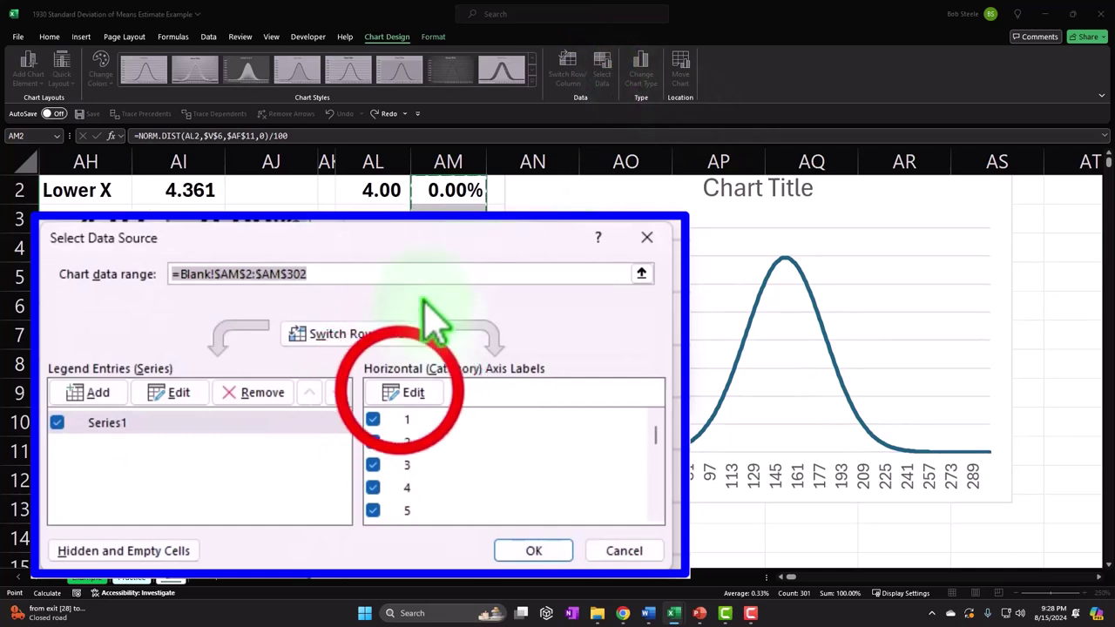
{"action": "left_click", "coordinate": [409, 393]}
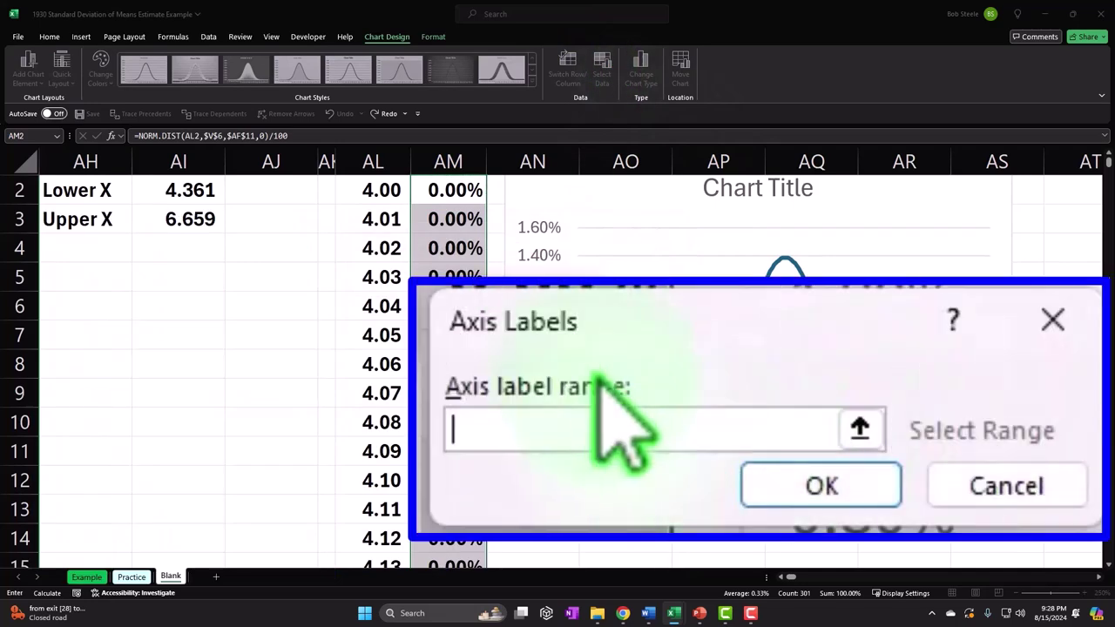
{"action": "left_click", "coordinate": [409, 216]}
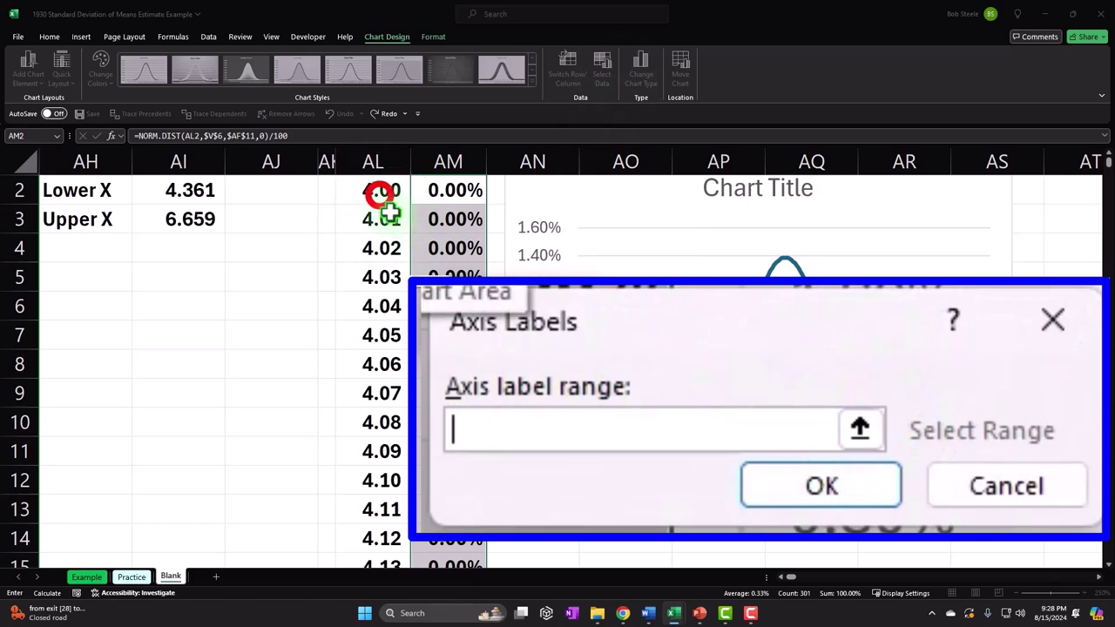
{"action": "key", "text": "ctrl+shift+Down"}
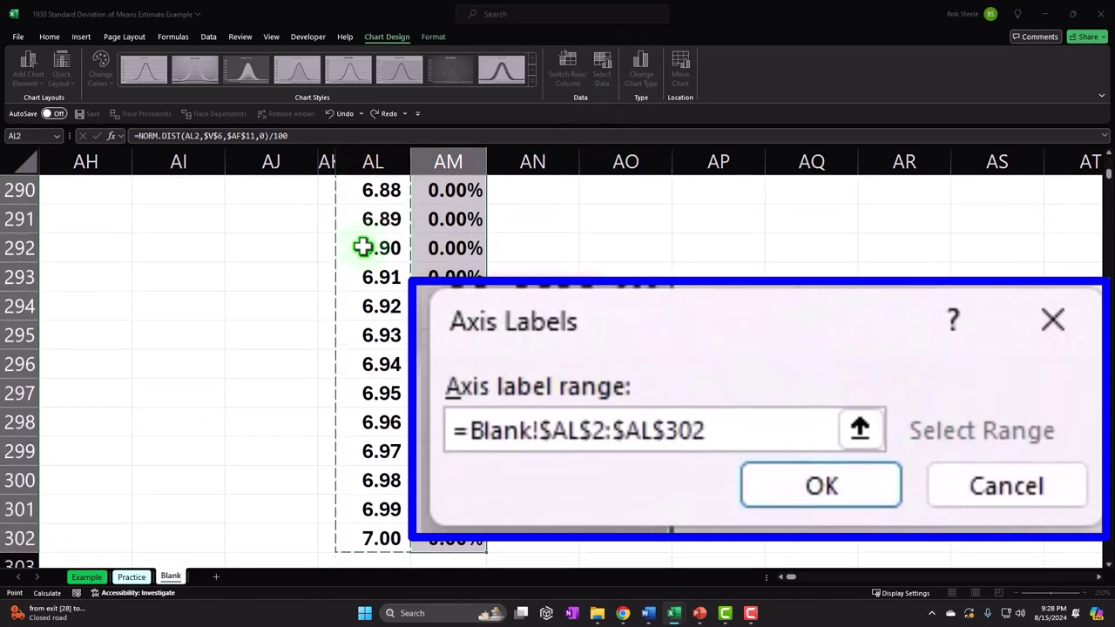
{"action": "scroll", "coordinate": [362, 247], "scroll_direction": "up", "scroll_amount": 20}
{"action": "left_click", "coordinate": [859, 425]}
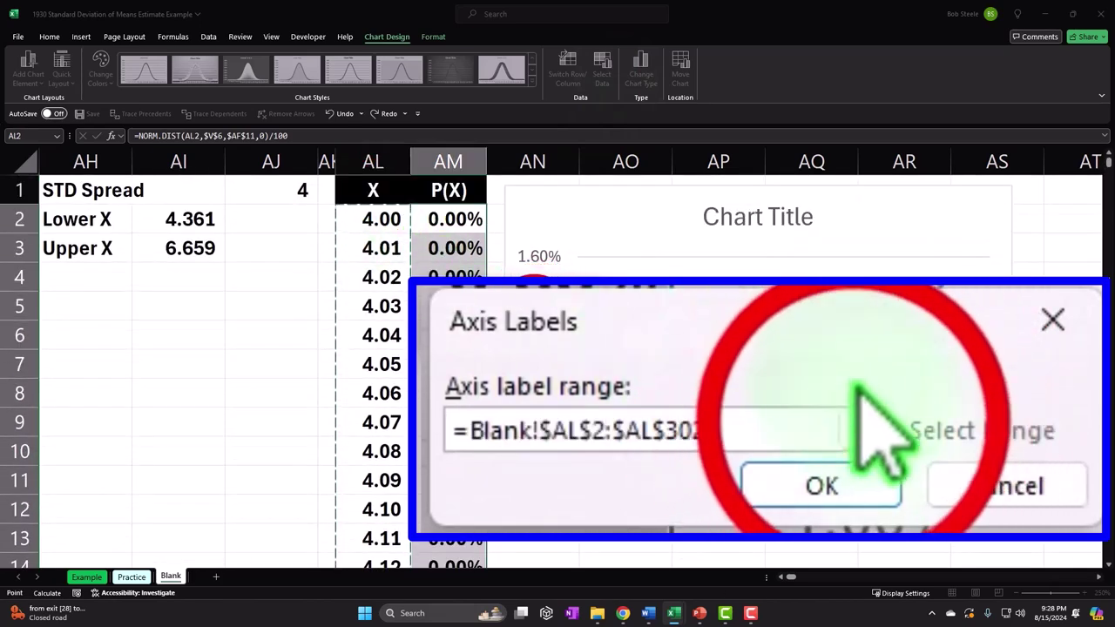
{"action": "left_click", "coordinate": [1065, 394]}
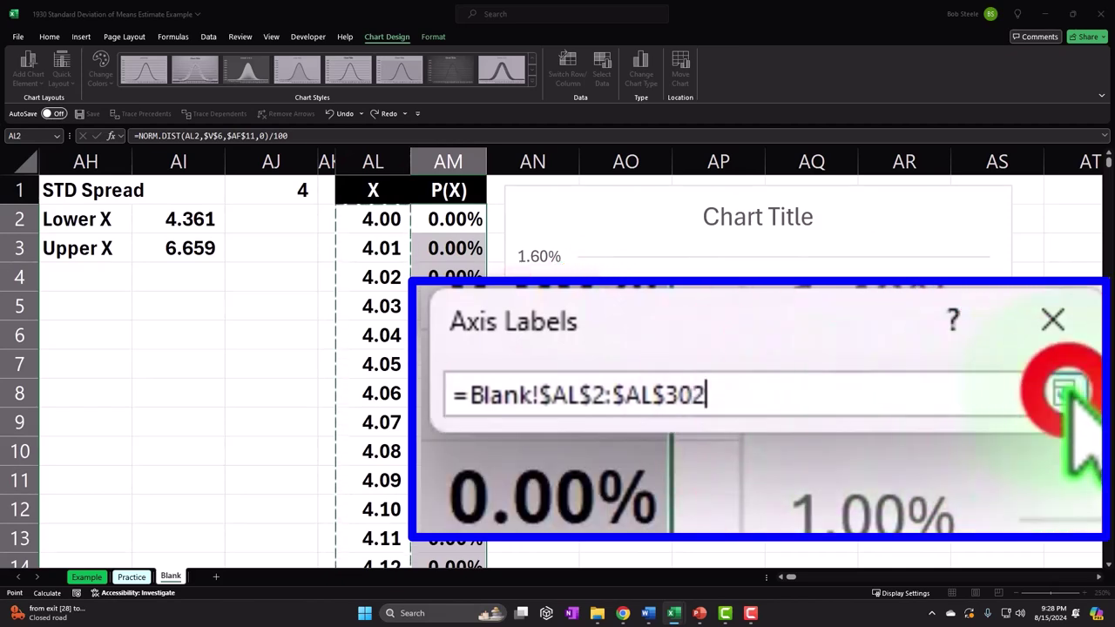
{"action": "left_click", "coordinate": [822, 485]}
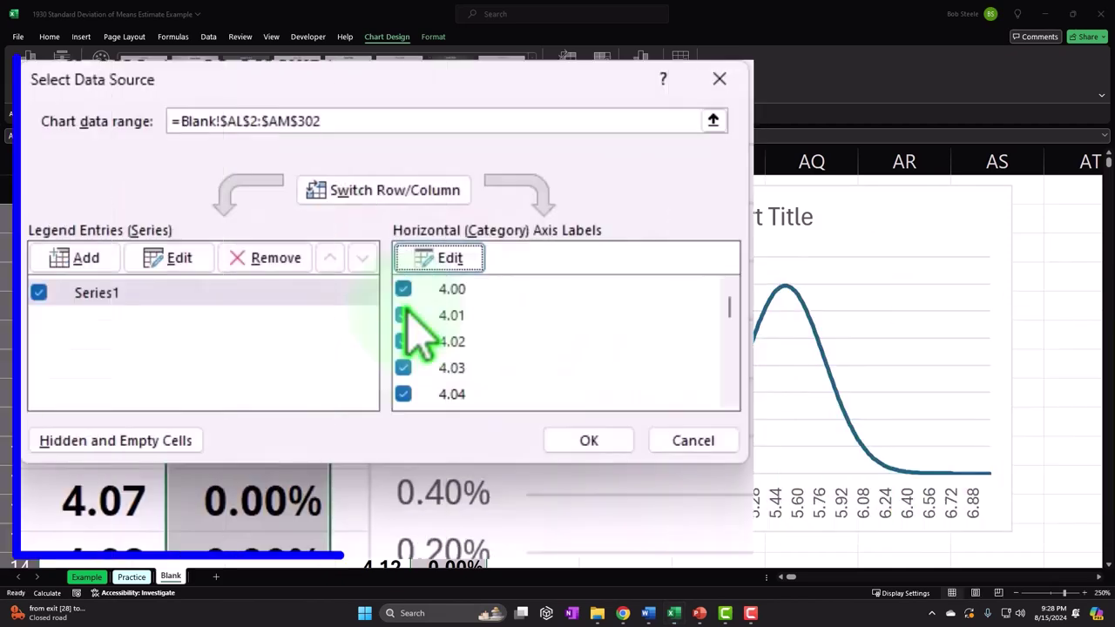
{"action": "left_click", "coordinate": [589, 440]}
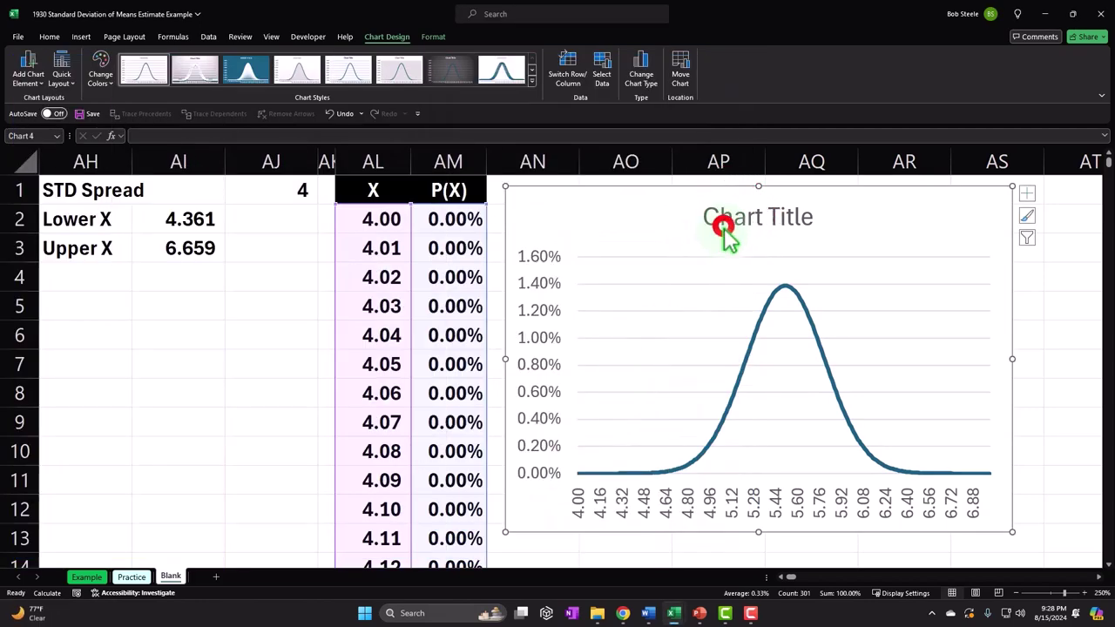
Delete the line chart's title and shift both charts away from the table to about column AQ.
{"action": "left_click", "coordinate": [723, 227]}
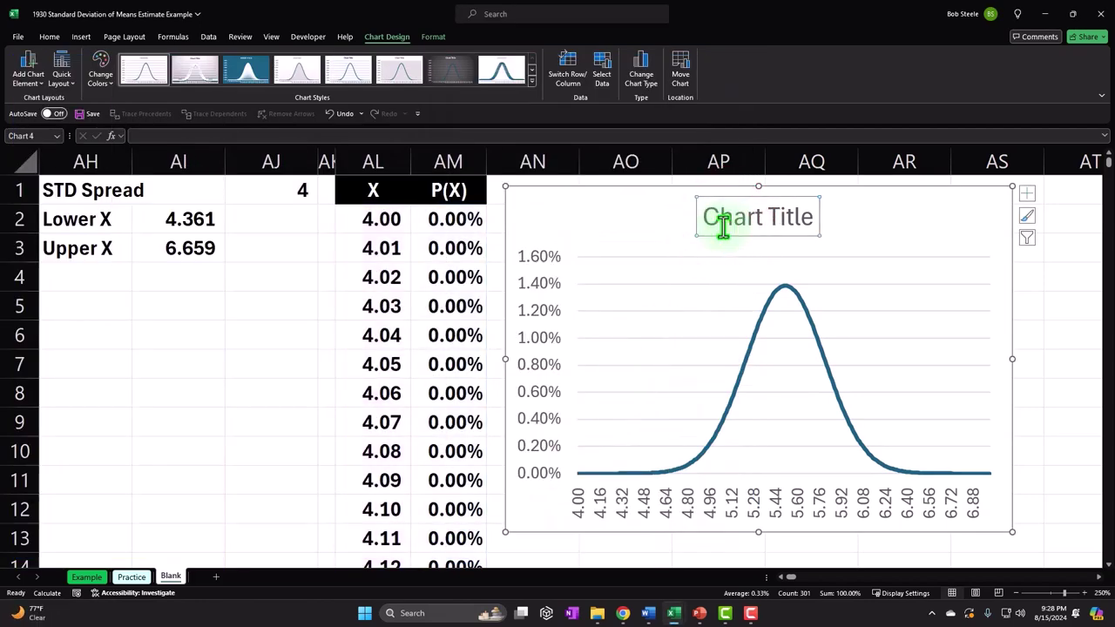
{"action": "key", "text": "Delete"}
{"action": "scroll", "coordinate": [722, 226], "scroll_direction": "down", "scroll_amount": 6}
{"action": "scroll", "coordinate": [682, 228], "scroll_direction": "up", "scroll_amount": 1}
{"action": "left_click_drag", "start_coordinate": [671, 274], "coordinate": [846, 331]}
{"action": "scroll", "coordinate": [841, 346], "scroll_direction": "up", "scroll_amount": 5}
{"action": "left_click", "coordinate": [601, 199]}
{"action": "left_click_drag", "start_coordinate": [602, 199], "coordinate": [839, 319]}
Move the column chart down to about row 27 and the line chart down to about row 14.
{"action": "scroll", "coordinate": [876, 391], "scroll_direction": "down", "scroll_amount": 6}
{"action": "left_click", "coordinate": [875, 391]}
{"action": "scroll", "coordinate": [876, 391], "scroll_direction": "down", "scroll_amount": 2}
{"action": "left_click", "coordinate": [807, 366]}
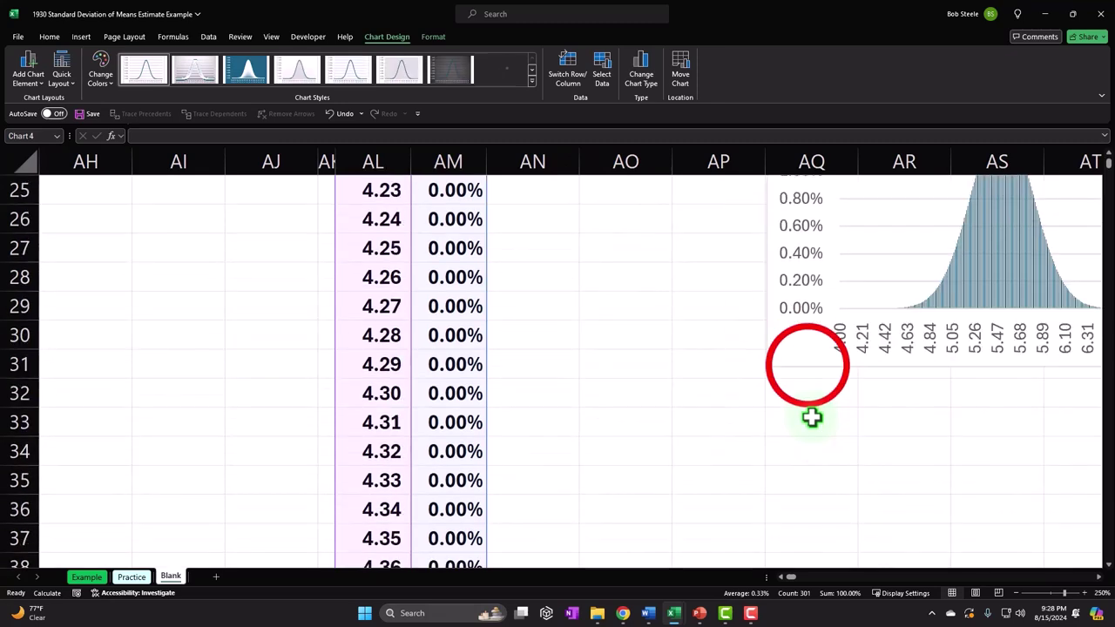
{"action": "left_click_drag", "start_coordinate": [807, 366], "coordinate": [801, 531]}
{"action": "scroll", "coordinate": [799, 517], "scroll_direction": "up", "scroll_amount": 7}
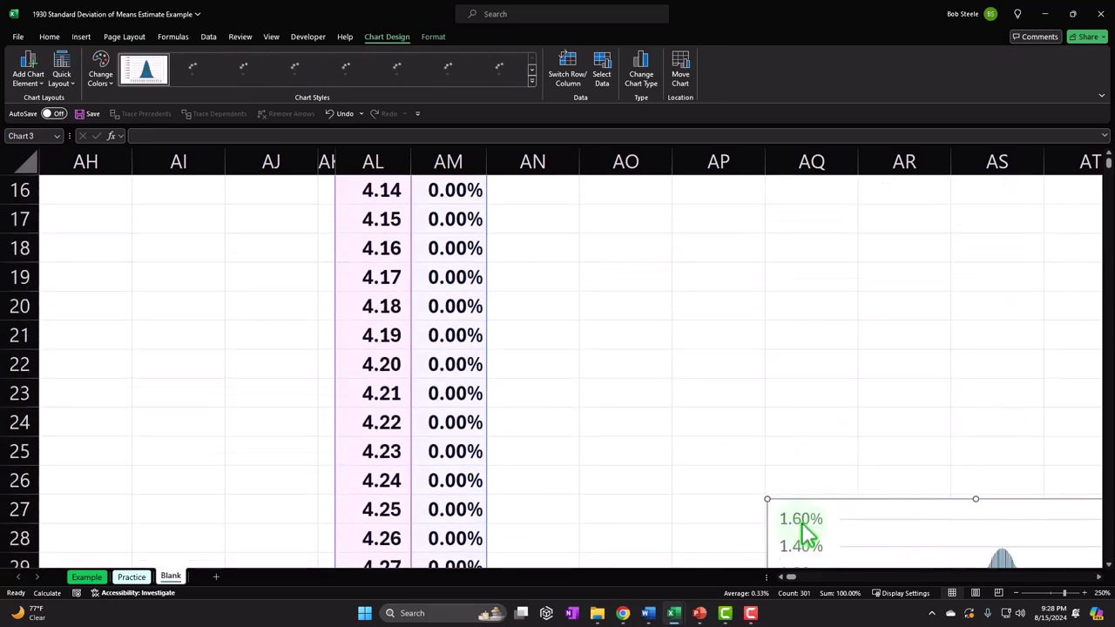
{"action": "left_click", "coordinate": [784, 366]}
{"action": "scroll", "coordinate": [774, 418], "scroll_direction": "down", "scroll_amount": 3}
{"action": "left_click_drag", "start_coordinate": [757, 281], "coordinate": [804, 543]}
{"action": "scroll", "coordinate": [766, 505], "scroll_direction": "up", "scroll_amount": 4}
Insert a 2-D area chart from the P(X) values in AM2:AM302.
{"action": "left_click", "coordinate": [470, 219]}
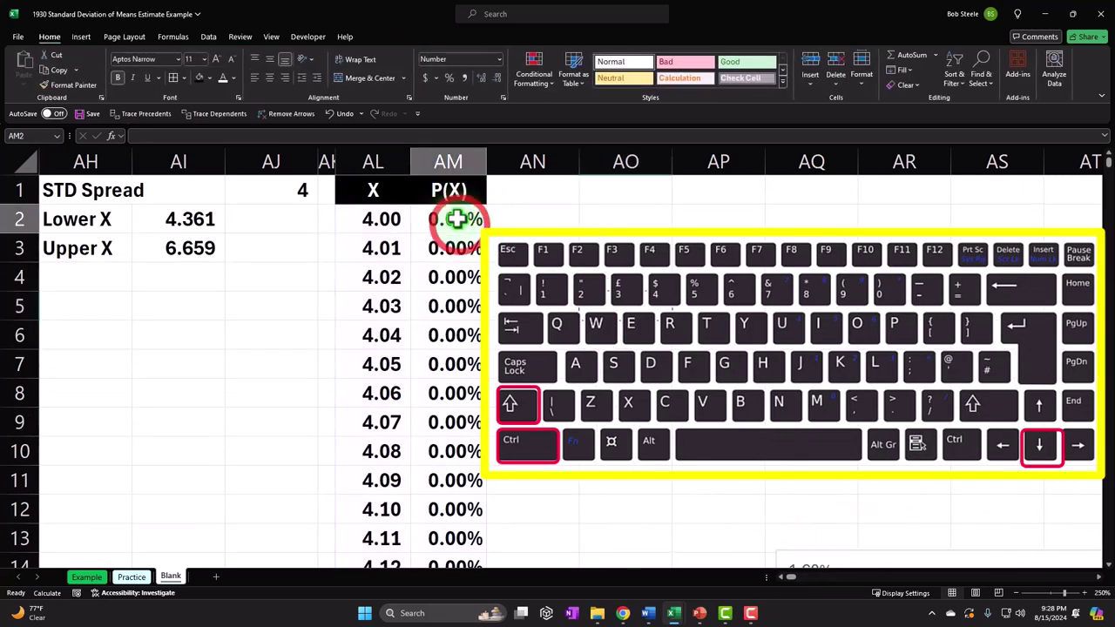
{"action": "key", "text": "ctrl+shift+Down"}
{"action": "key", "text": "ctrl+BackSpace"}
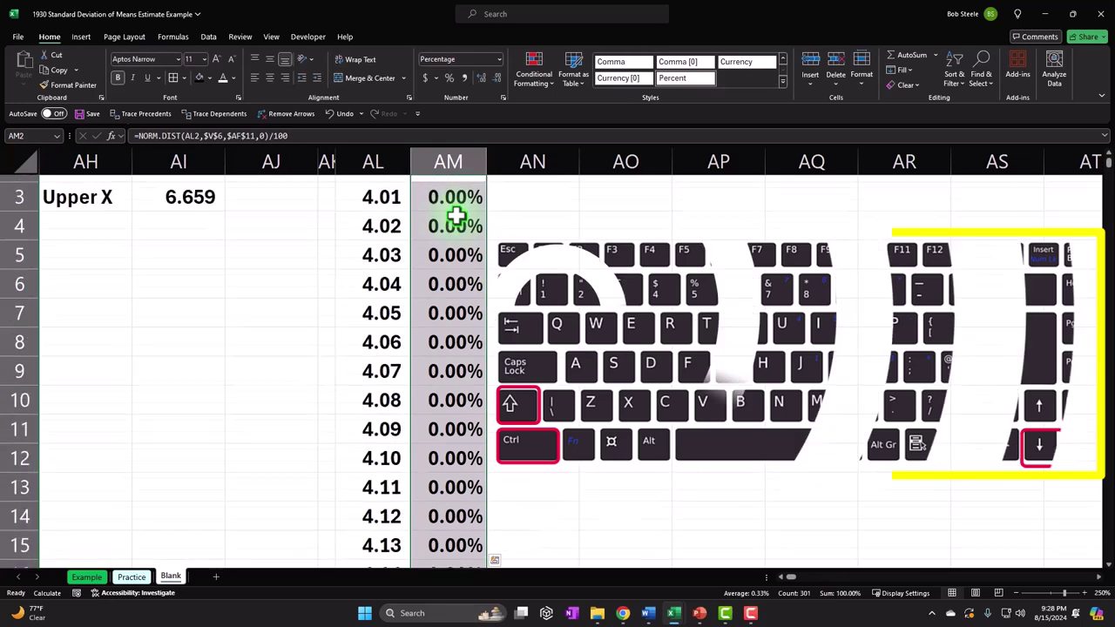
{"action": "left_click", "coordinate": [81, 37]}
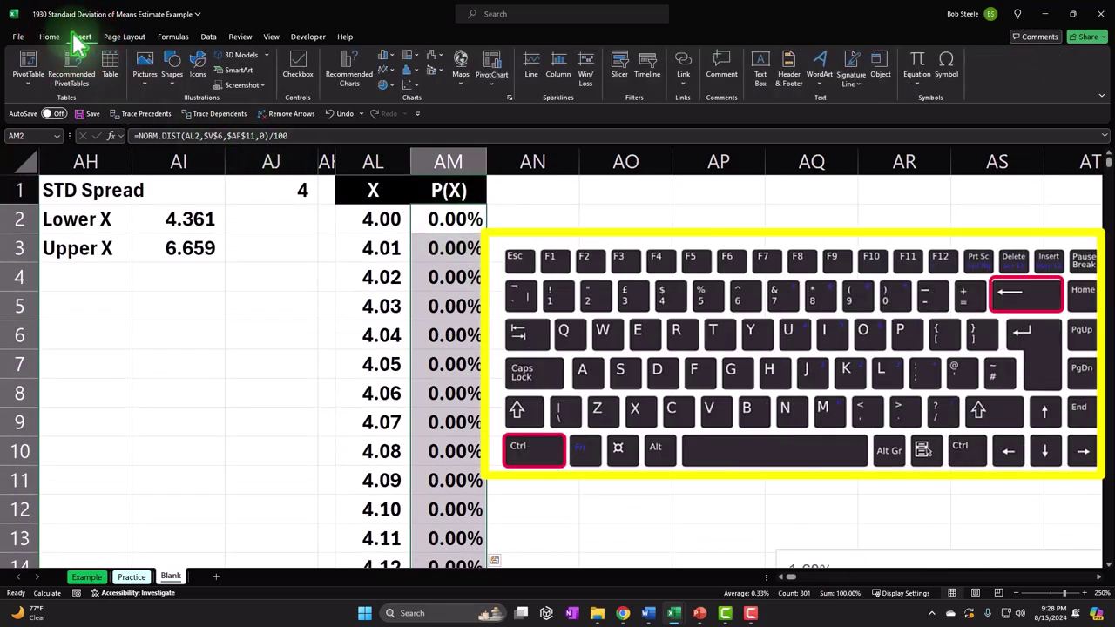
{"action": "left_click", "coordinate": [510, 97]}
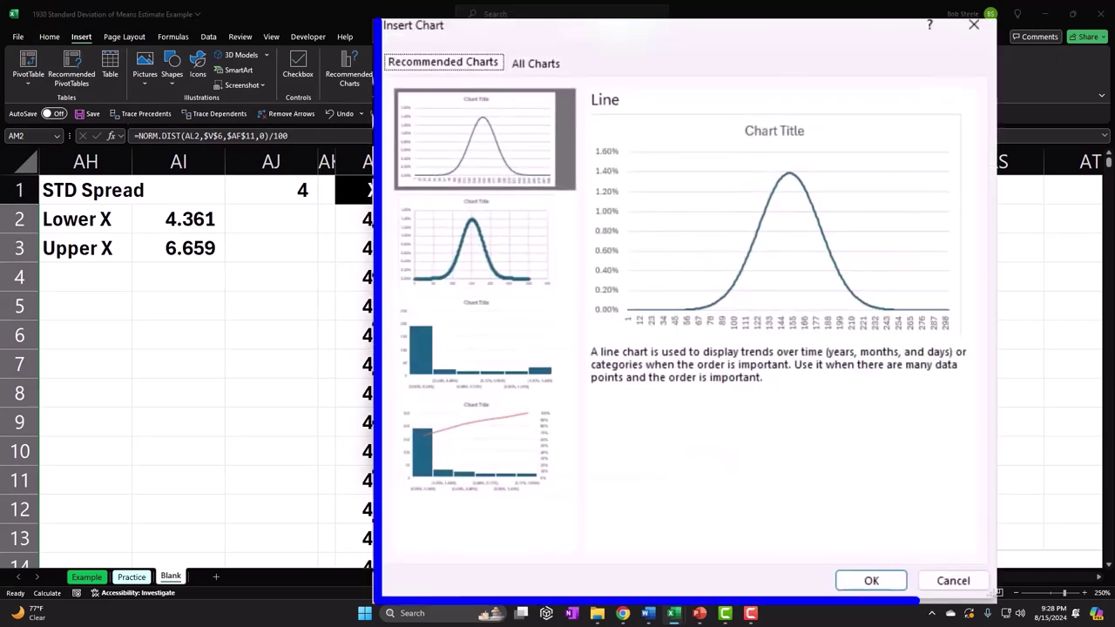
{"action": "left_click", "coordinate": [537, 63]}
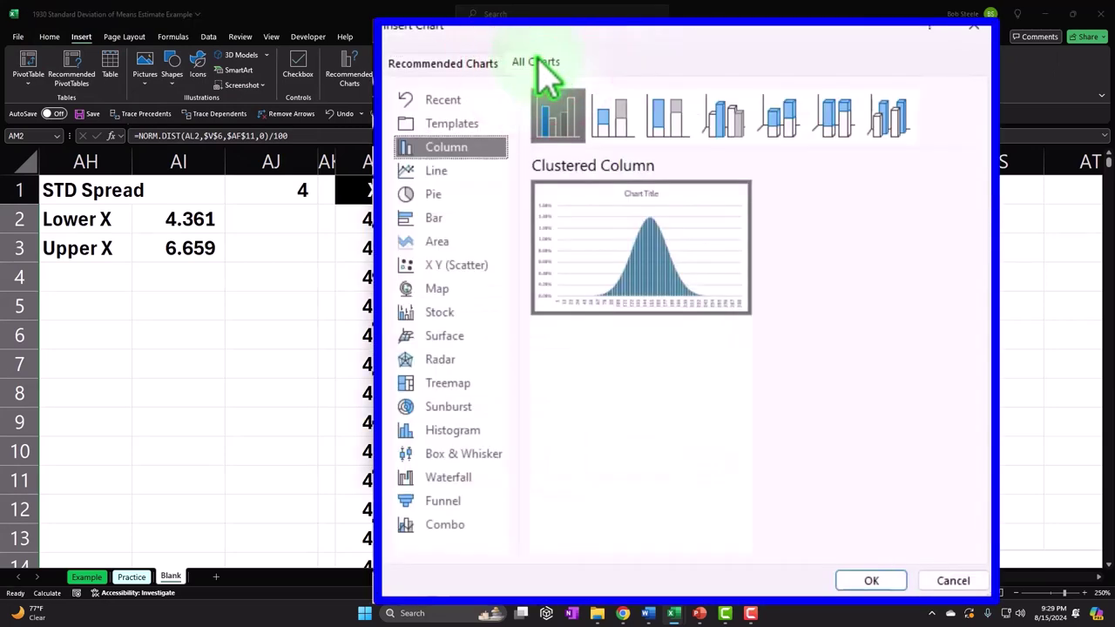
{"action": "left_click", "coordinate": [462, 244]}
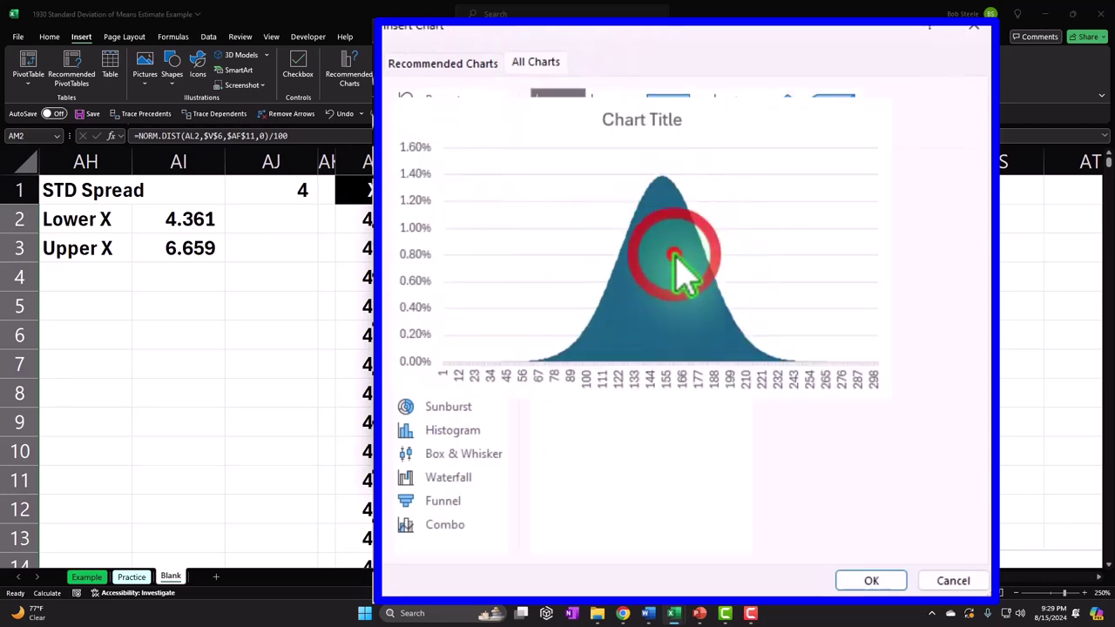
{"action": "double_click", "coordinate": [677, 269]}
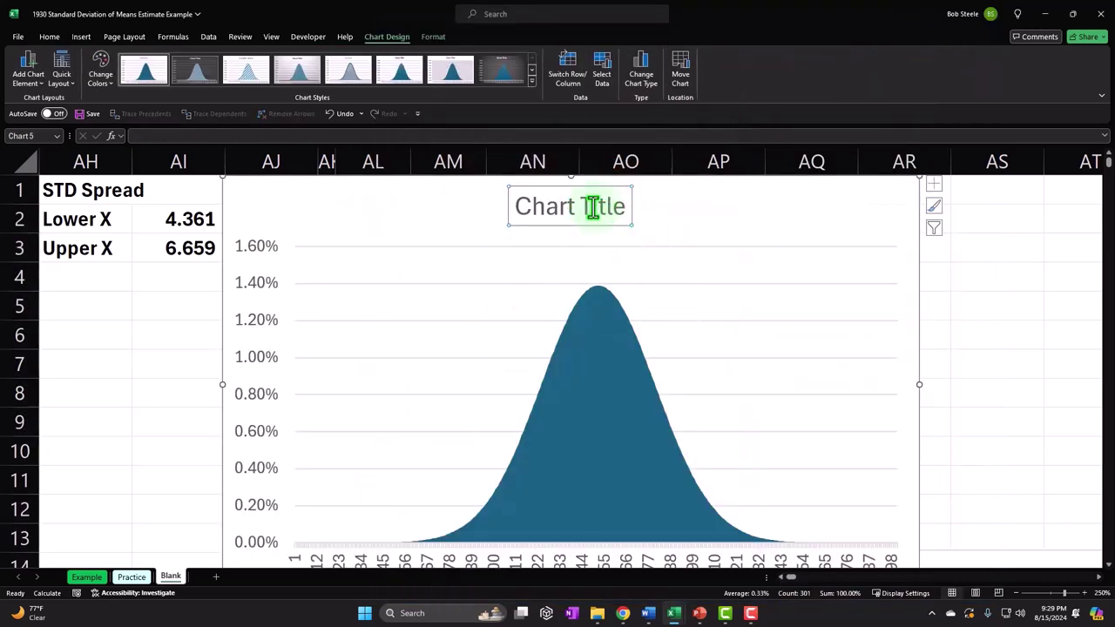
Delete the area chart's title and move the chart beside the table to about column AN.
{"action": "key", "text": "Delete"}
{"action": "left_click_drag", "start_coordinate": [460, 194], "coordinate": [766, 204]}
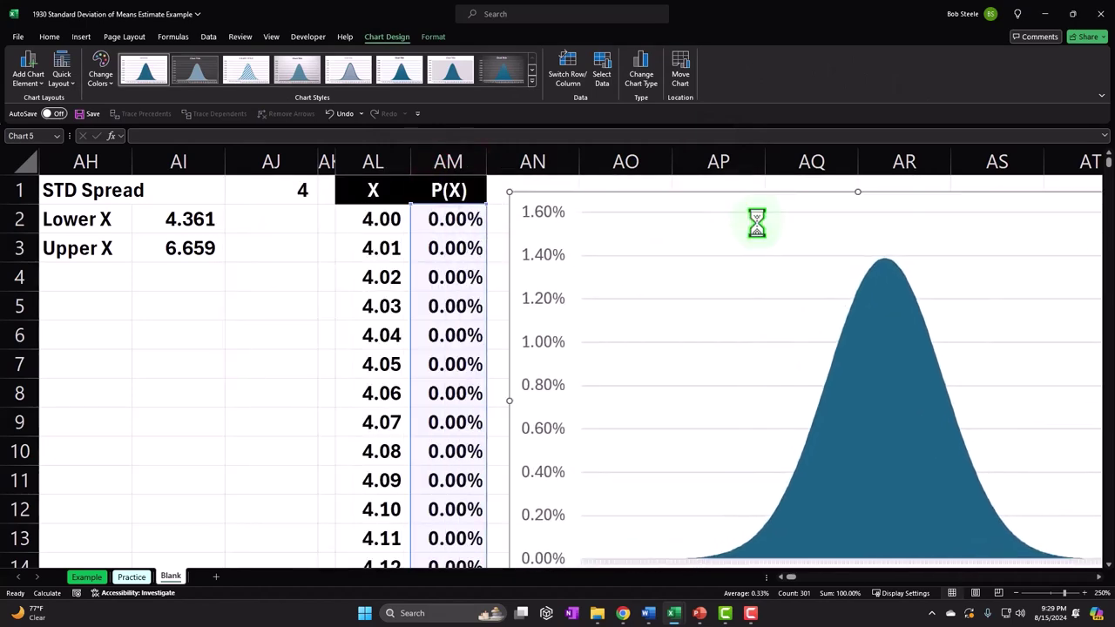
{"action": "scroll", "coordinate": [756, 223], "scroll_direction": "down", "scroll_amount": 3}
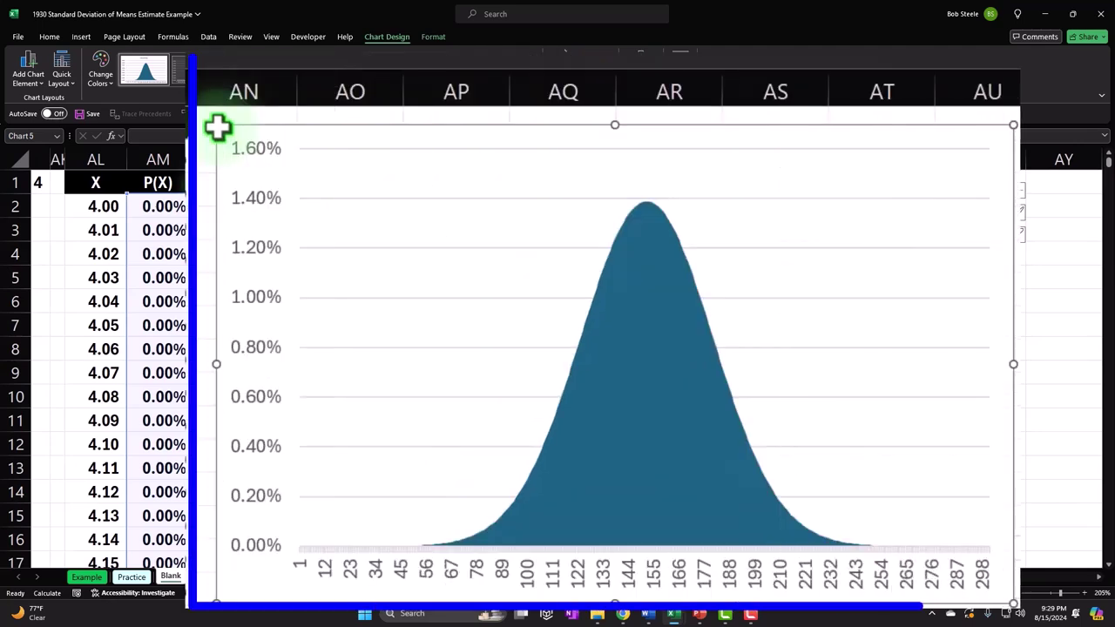
{"action": "key", "text": "Escape"}
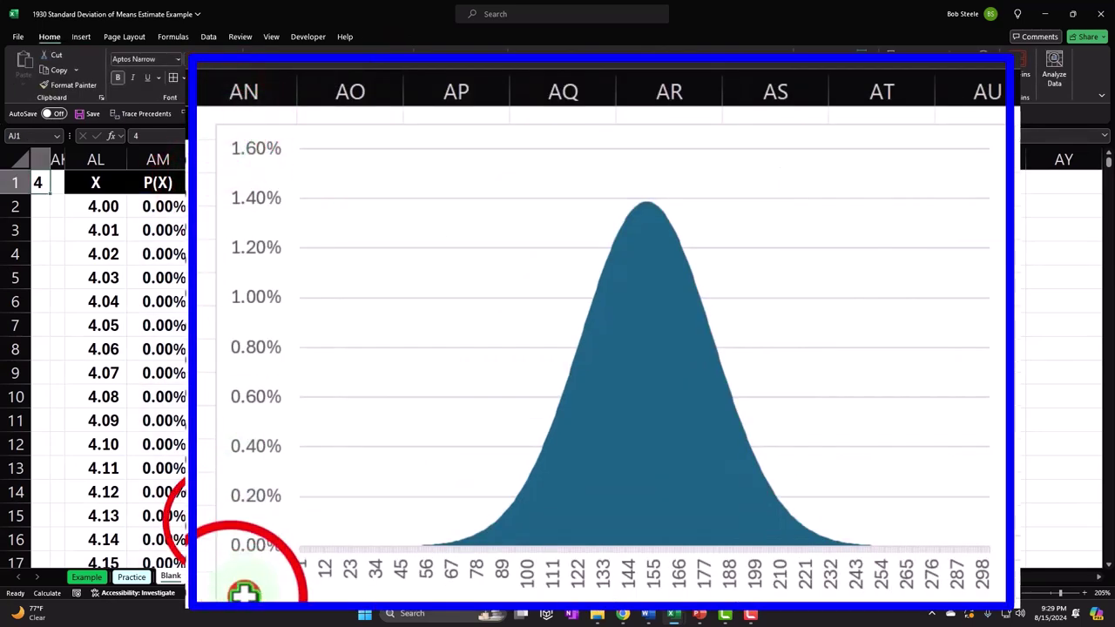
{"action": "left_click", "coordinate": [41, 516]}
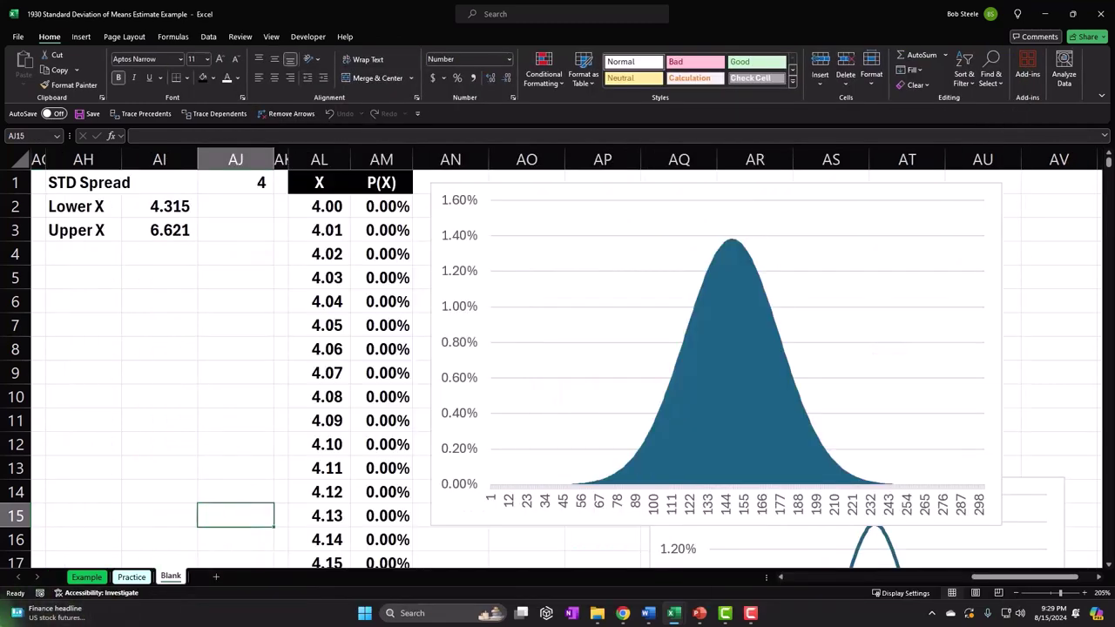
Shrink the area chart from its lower-left corner and shift it right to start at about column AP.
{"action": "left_click", "coordinate": [450, 514]}
{"action": "left_click", "coordinate": [444, 518]}
{"action": "left_click_drag", "start_coordinate": [428, 523], "coordinate": [501, 489]}
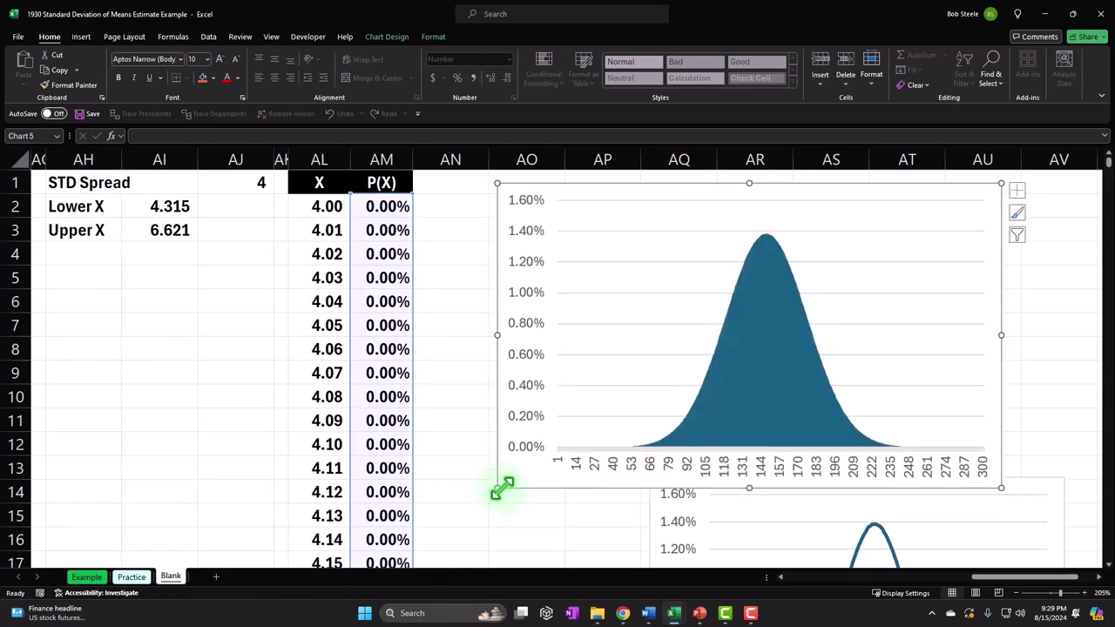
{"action": "left_click_drag", "start_coordinate": [673, 196], "coordinate": [737, 189]}
{"action": "left_click", "coordinate": [620, 470]}
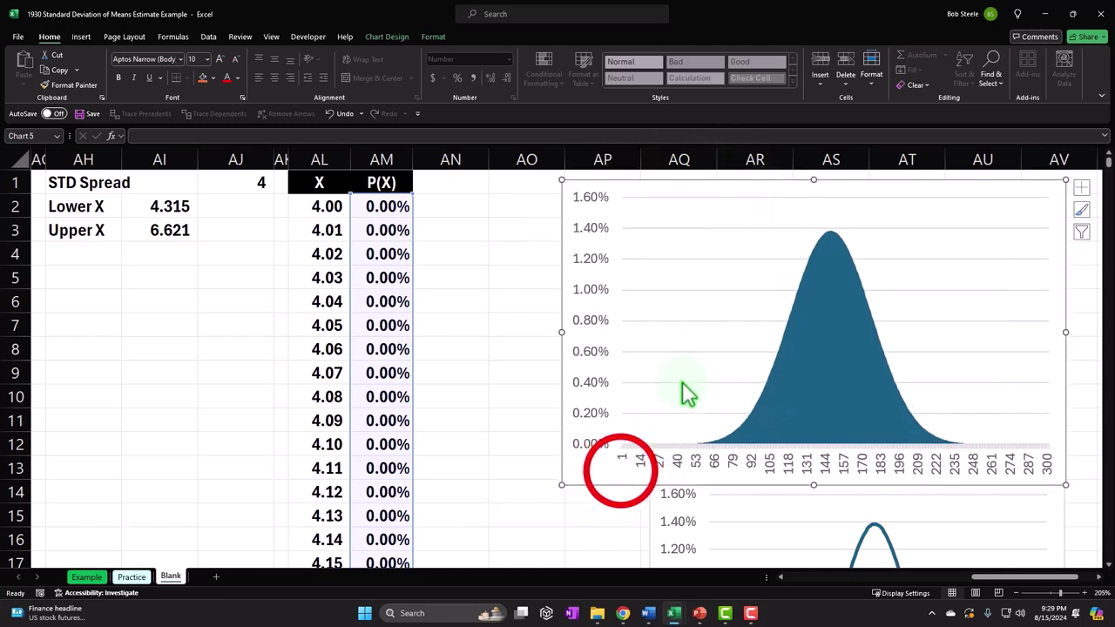
{"action": "left_click", "coordinate": [397, 37]}
{"action": "left_click", "coordinate": [602, 73]}
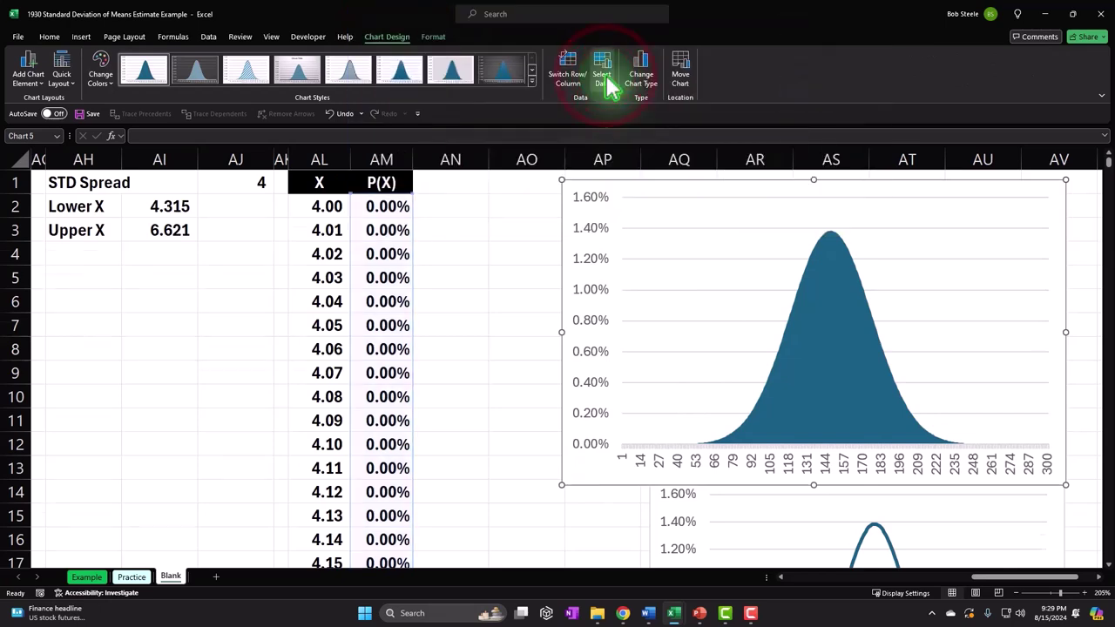
{"action": "left_click", "coordinate": [302, 238]}
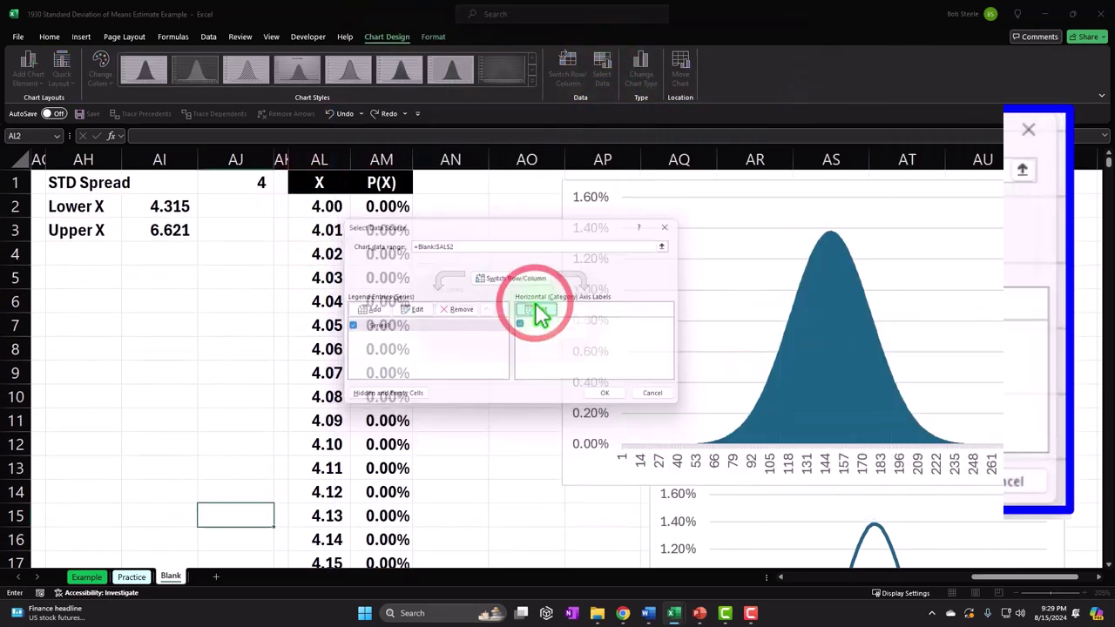
{"action": "left_click", "coordinate": [756, 304]}
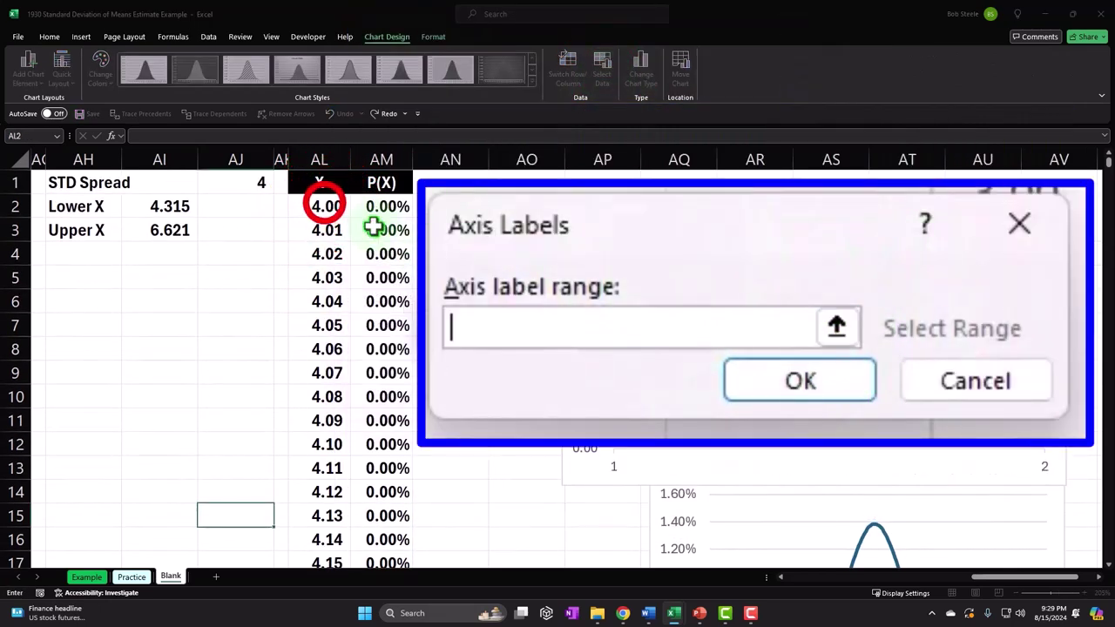
{"action": "left_click", "coordinate": [324, 205]}
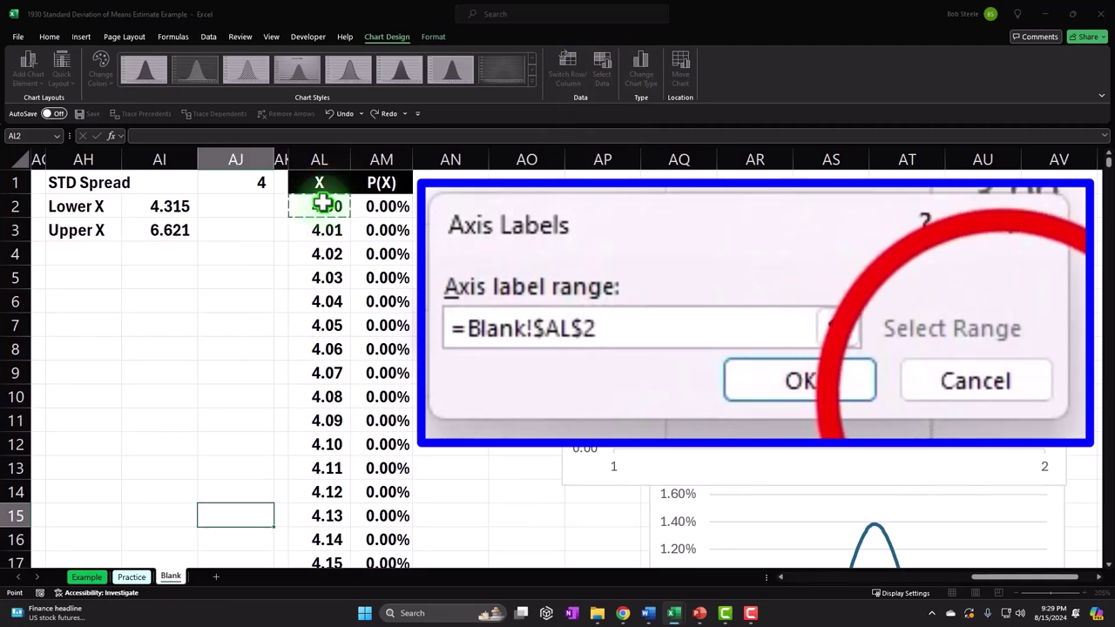
{"action": "left_click", "coordinate": [976, 381]}
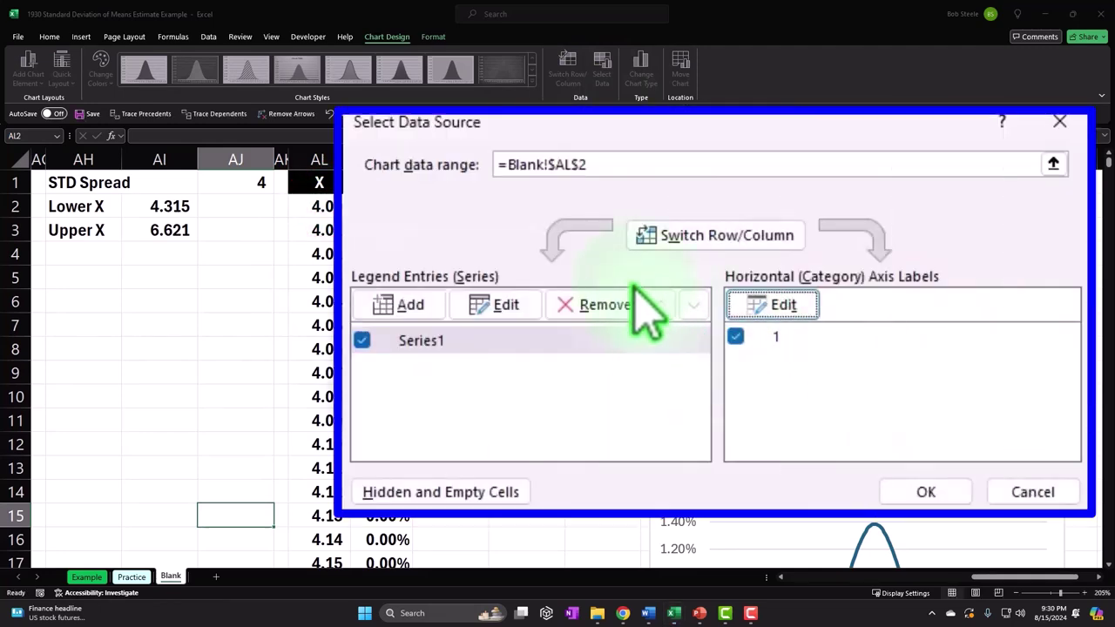
{"action": "left_click", "coordinate": [1059, 121]}
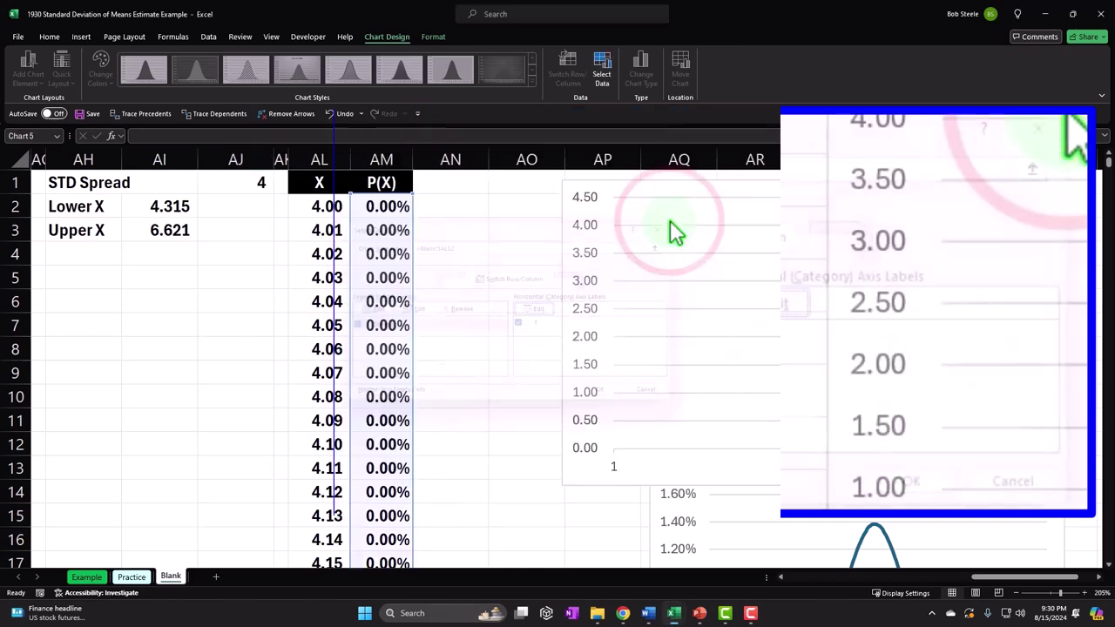
Set the area chart's horizontal axis labels to the X values in AL2:AL302 and nudge the chart slightly right.
{"action": "left_click", "coordinate": [601, 74]}
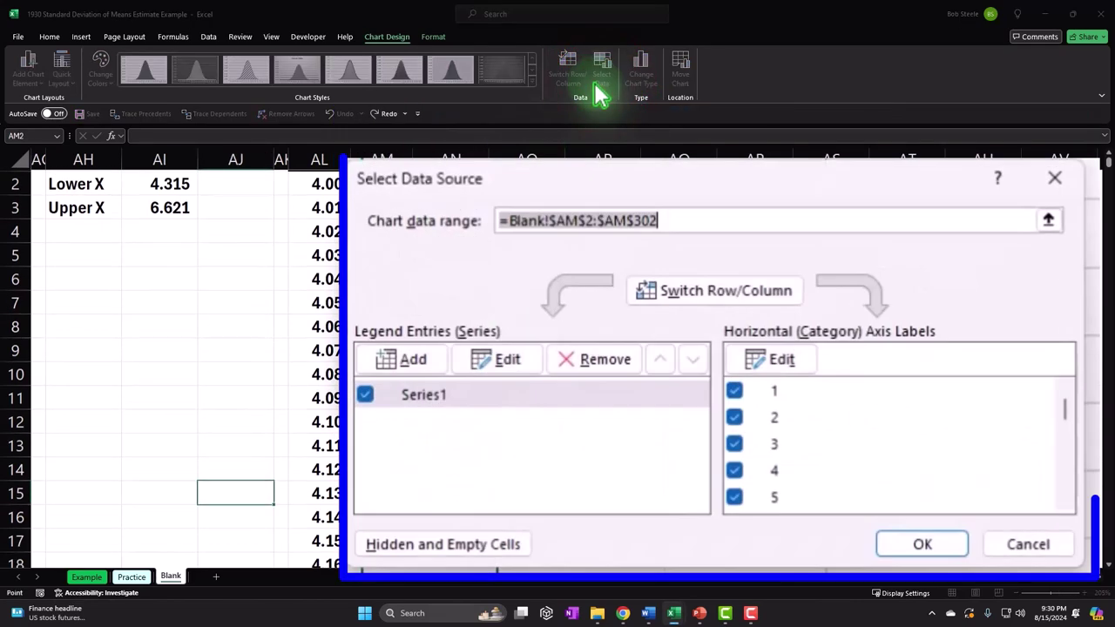
{"action": "left_click", "coordinate": [771, 359]}
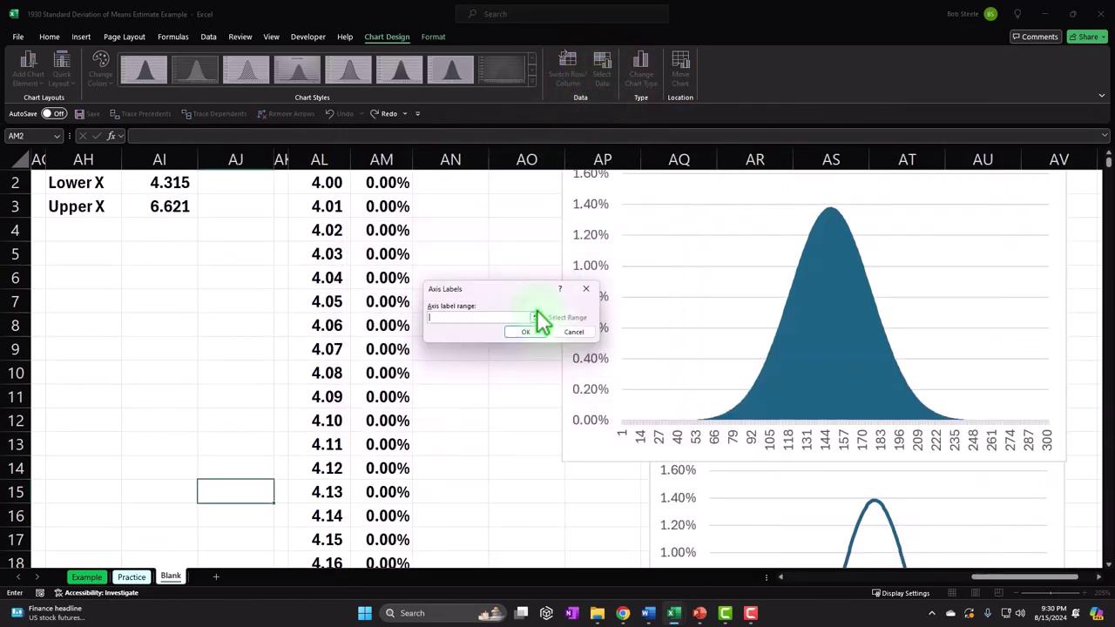
{"action": "left_click_drag", "start_coordinate": [525, 289], "coordinate": [590, 260]}
{"action": "scroll", "coordinate": [348, 305], "scroll_direction": "up", "scroll_amount": 1}
{"action": "left_click", "coordinate": [322, 212]}
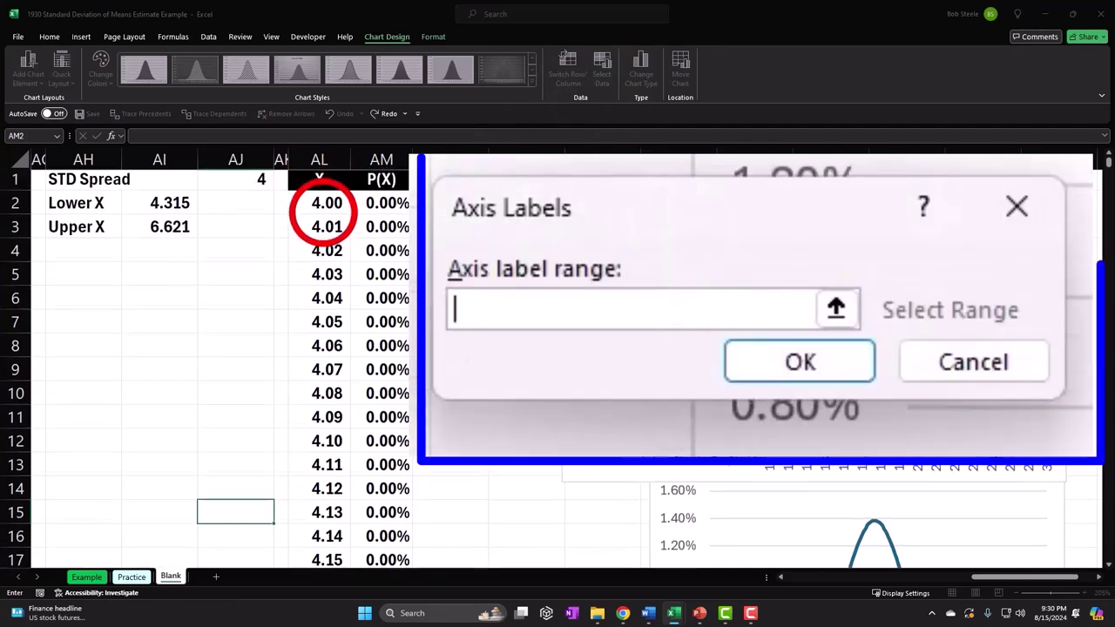
{"action": "key", "text": "ctrl+shift+Down"}
{"action": "scroll", "coordinate": [307, 182], "scroll_direction": "up", "scroll_amount": 20}
{"action": "left_click", "coordinate": [836, 309]}
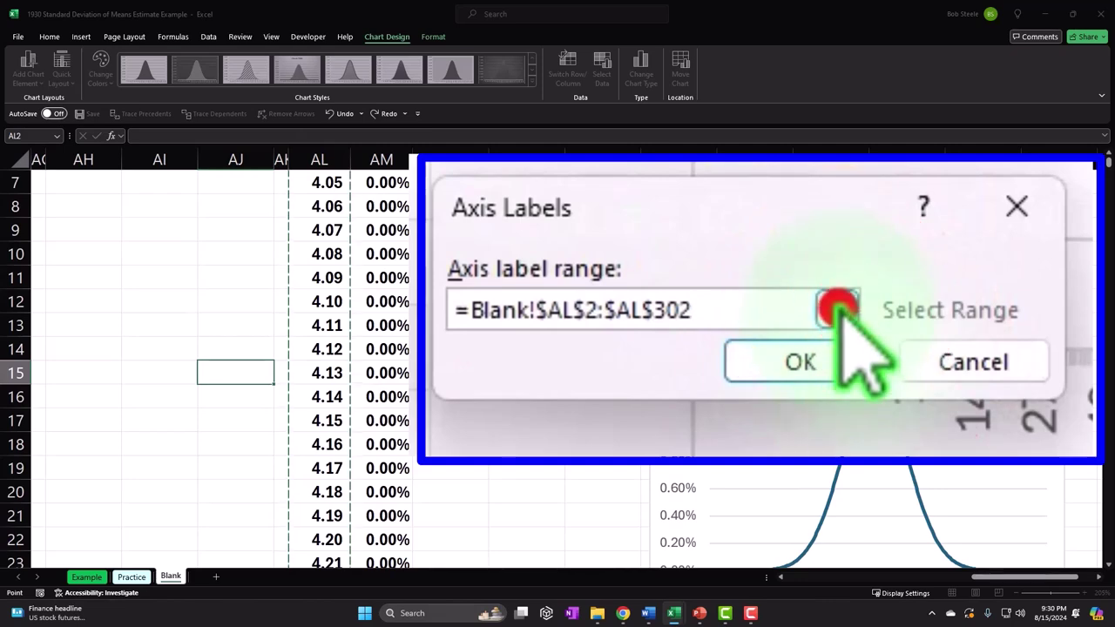
{"action": "left_click", "coordinate": [591, 305]}
{"action": "left_click", "coordinate": [607, 393]}
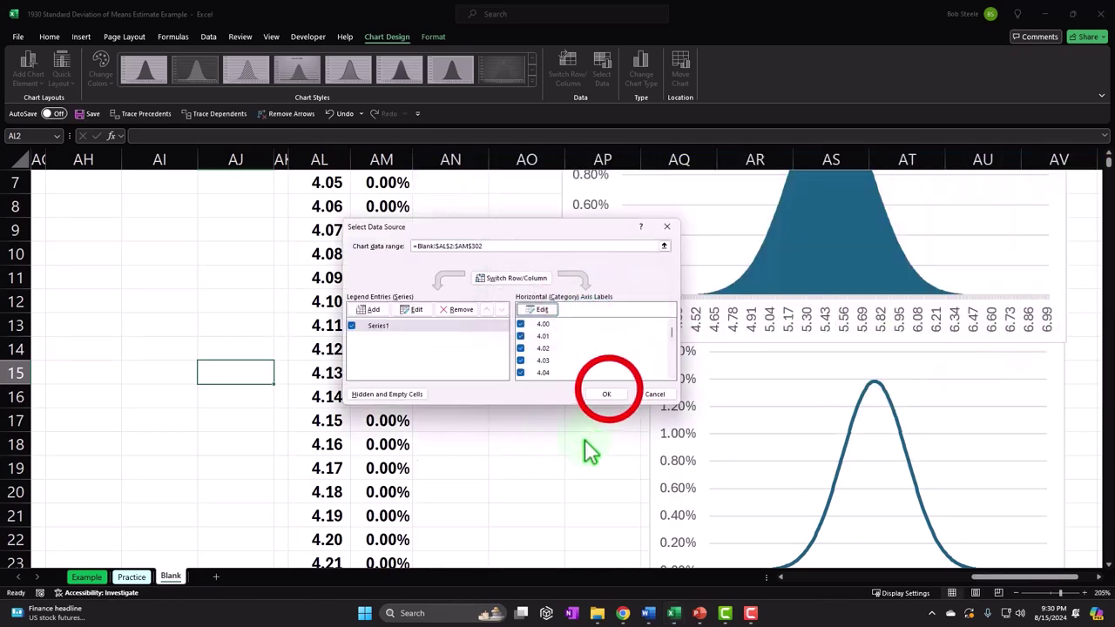
{"action": "scroll", "coordinate": [602, 435], "scroll_direction": "up", "scroll_amount": 2}
{"action": "mouse_move", "coordinate": [624, 194]}
{"action": "left_mouse_down"}
{"action": "mouse_move", "coordinate": [640, 182]}
{"action": "mouse_move", "coordinate": [633, 193]}
{"action": "left_mouse_up"}
Add the header Z in AN1 and copy the P(X) header's formatting onto it.
{"action": "left_click", "coordinate": [470, 190]}
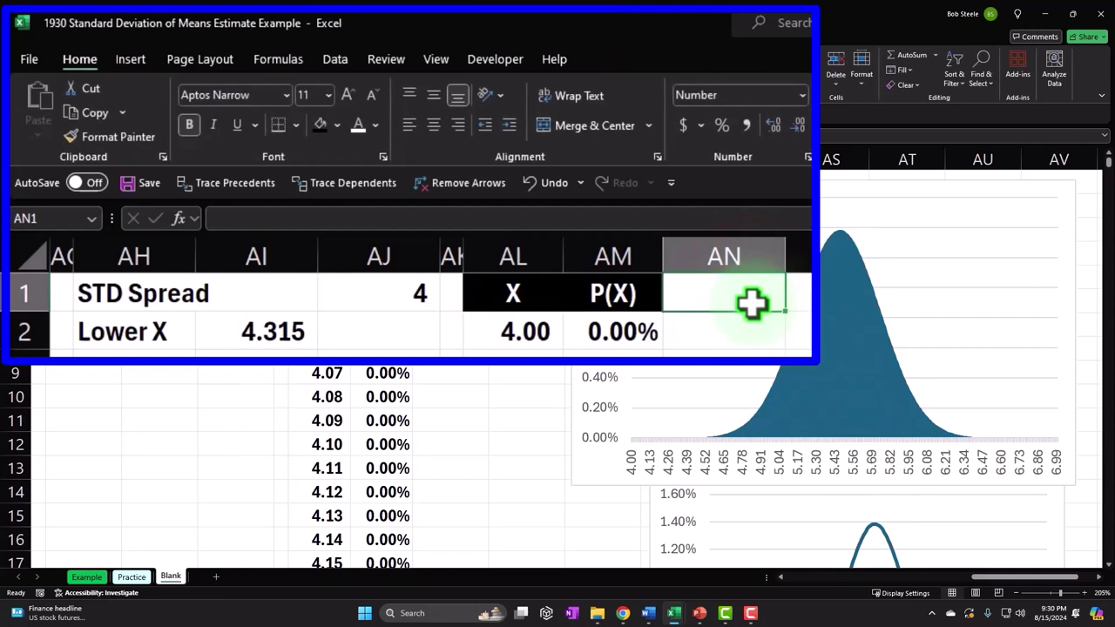
{"action": "type", "text": "X"}
{"action": "key", "text": "Return"}
{"action": "key", "text": "Up"}
{"action": "key", "text": "Left"}
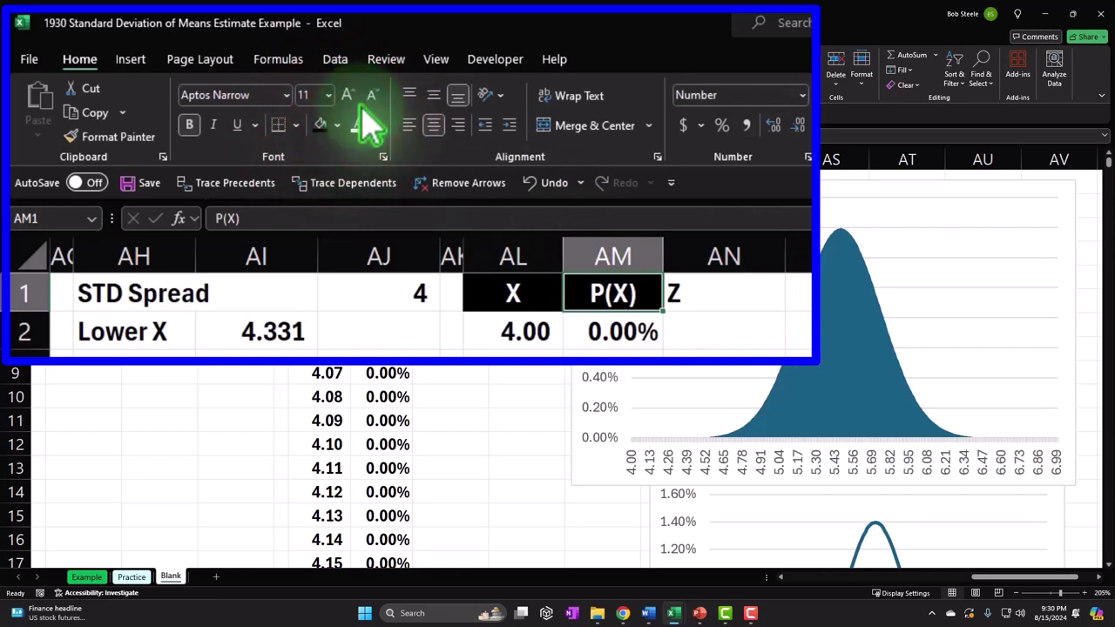
{"action": "key", "text": "Right"}
{"action": "key", "text": "Left"}
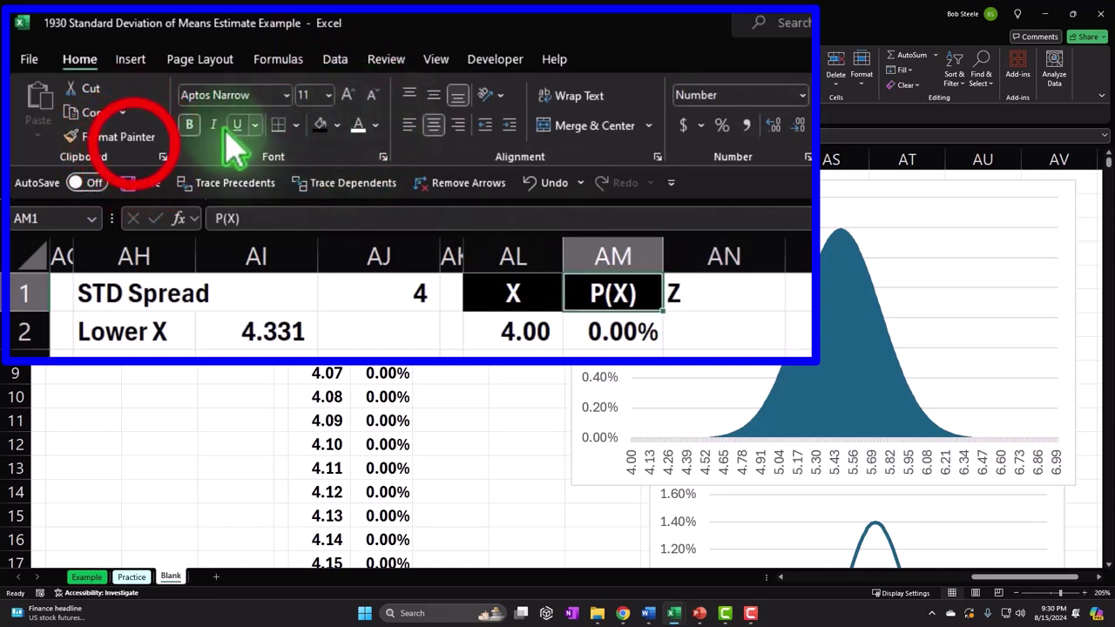
{"action": "left_click", "coordinate": [135, 140]}
{"action": "left_click", "coordinate": [724, 293]}
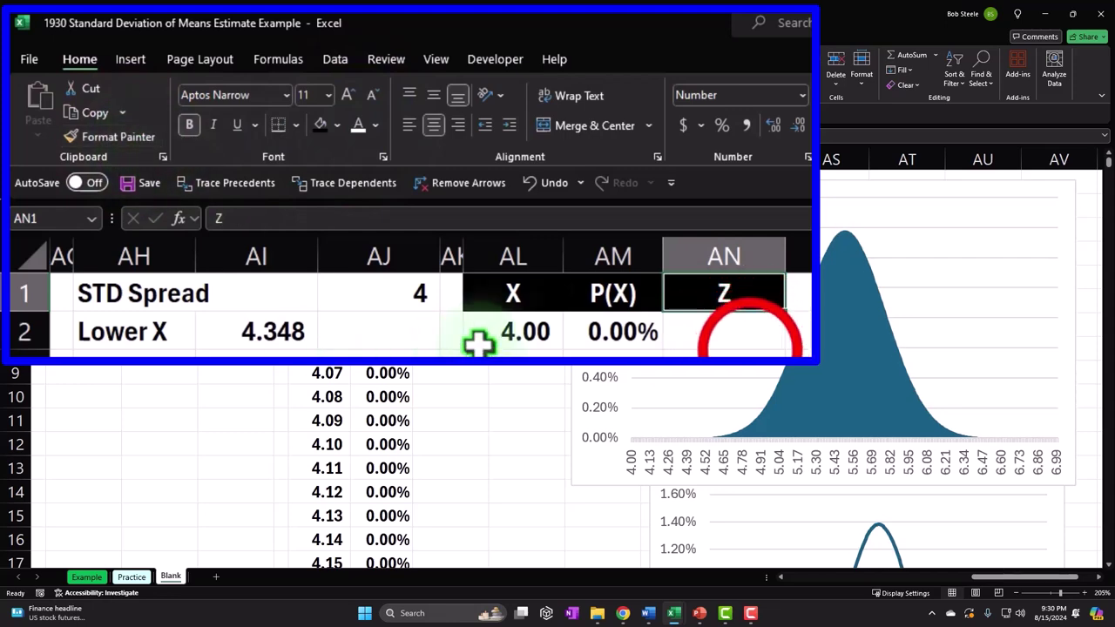
Begin the Z formula in AN2 by subtracting the population mean in $V$6 from the X value in AL2.
{"action": "left_click", "coordinate": [750, 346]}
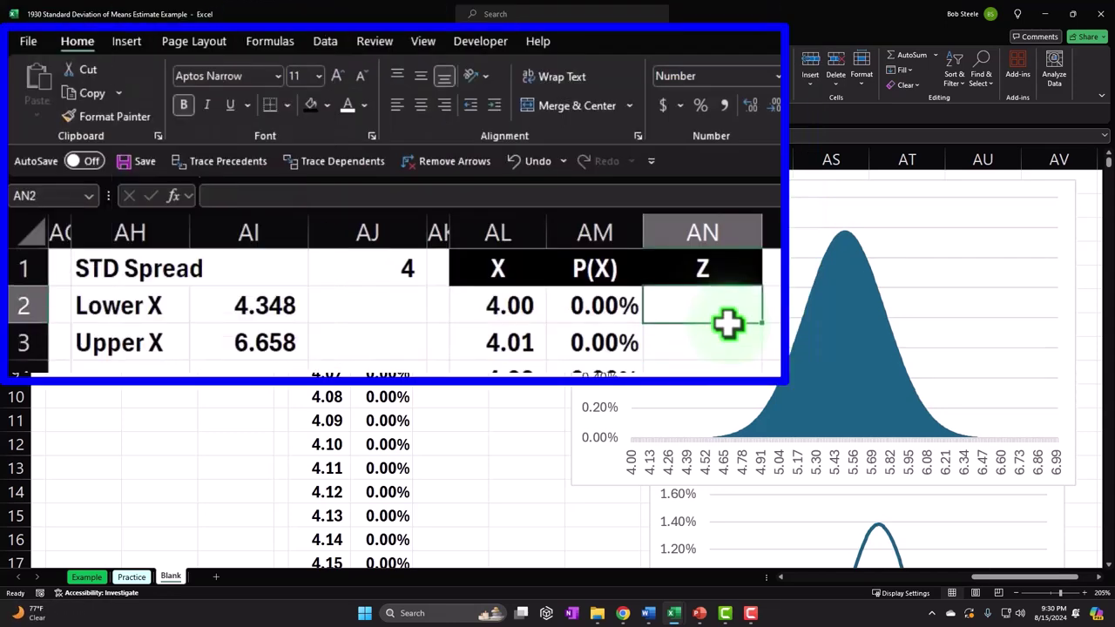
{"action": "type", "text": "=(AL2-"}
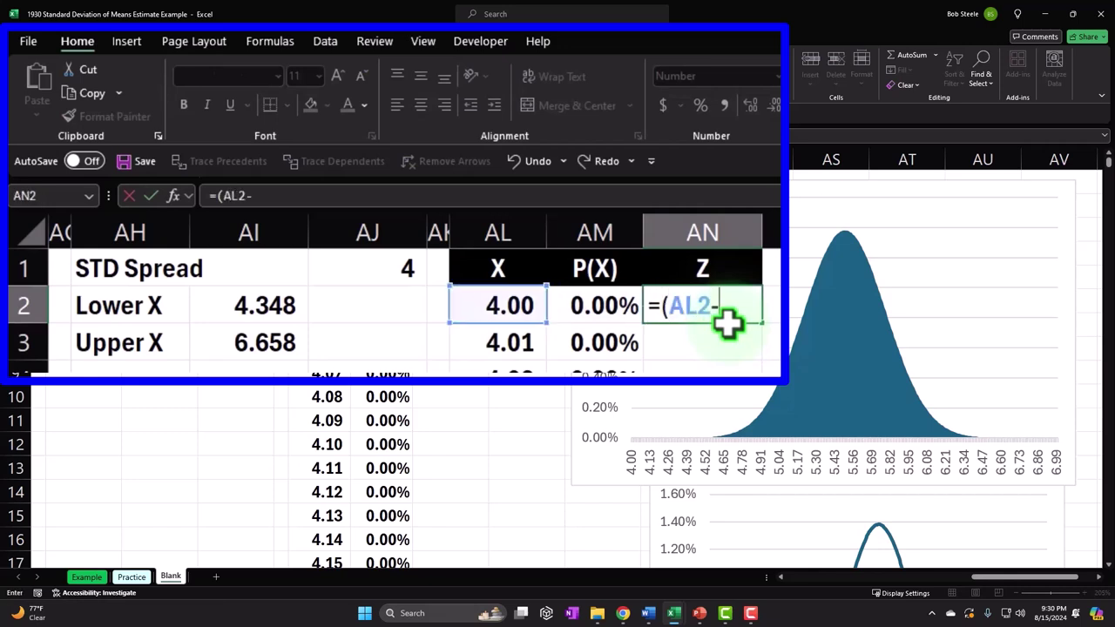
{"action": "key", "text": "Left"}
{"action": "key", "text": "Left"}
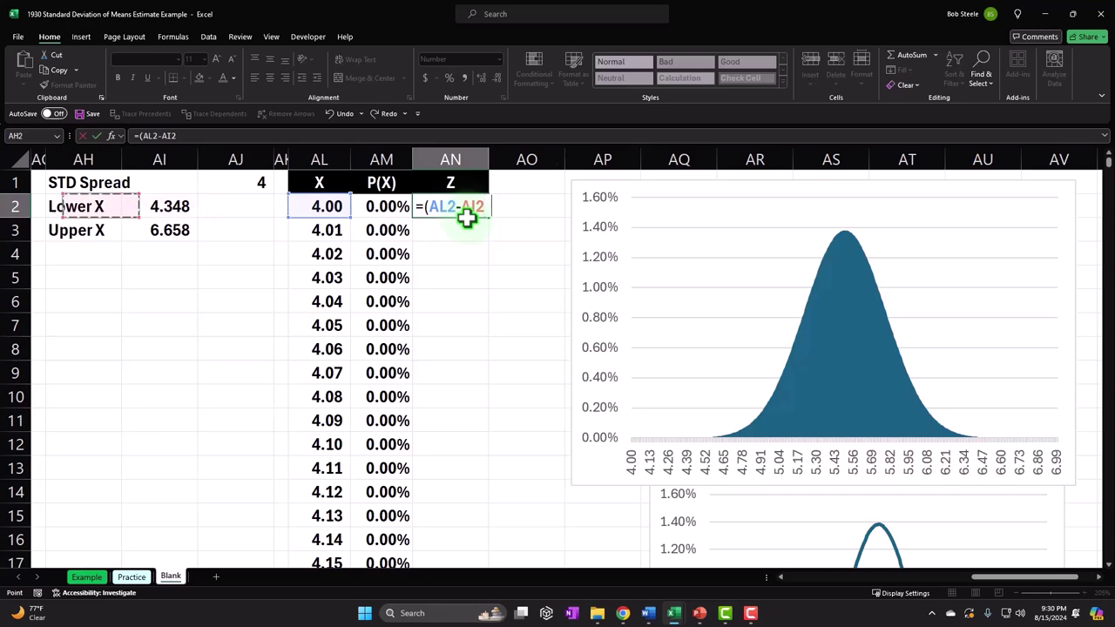
{"action": "key", "text": "Down"}
{"action": "key", "text": "Left"}
{"action": "key", "text": "Left"}
{"action": "key", "text": "Left"}
{"action": "key", "text": "Left"}
{"action": "key", "text": "Left"}
{"action": "key", "text": "Left"}
{"action": "key", "text": "Left"}
{"action": "key", "text": "Left"}
{"action": "key", "text": "Left"}
{"action": "key", "text": "Left"}
{"action": "key", "text": "Left"}
{"action": "key", "text": "Left"}
{"action": "key", "text": "Left"}
{"action": "key", "text": "Left"}
{"action": "key", "text": "Left"}
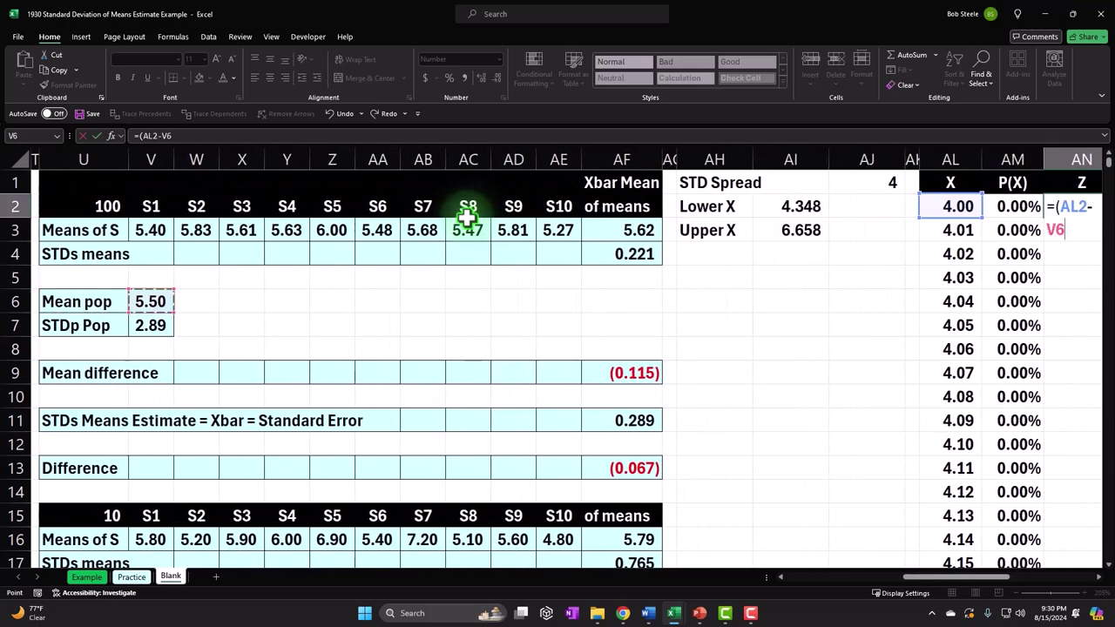
{"action": "left_click_drag", "start_coordinate": [953, 588], "coordinate": [1000, 592]}
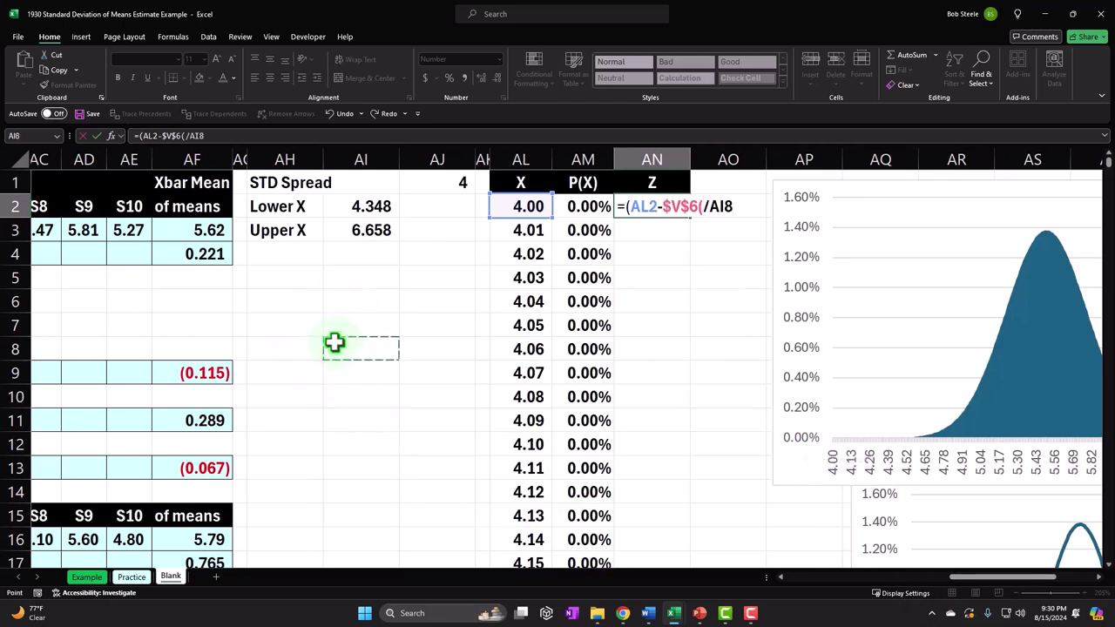
Try to complete the Z formula in AN2 by dividing by the standard error in $AF$11.
{"action": "key", "text": "Left"}
{"action": "key", "text": "Left"}
{"action": "key", "text": "Left"}
{"action": "key", "text": "Left"}
{"action": "key", "text": "Left"}
{"action": "key", "text": "Left"}
{"action": "key", "text": "Left"}
{"action": "key", "text": "Left"}
{"action": "key", "text": "Left"}
{"action": "key", "text": "Left"}
{"action": "key", "text": "Left"}
{"action": "key", "text": "Left"}
{"action": "key", "text": "Left"}
{"action": "key", "text": "Left"}
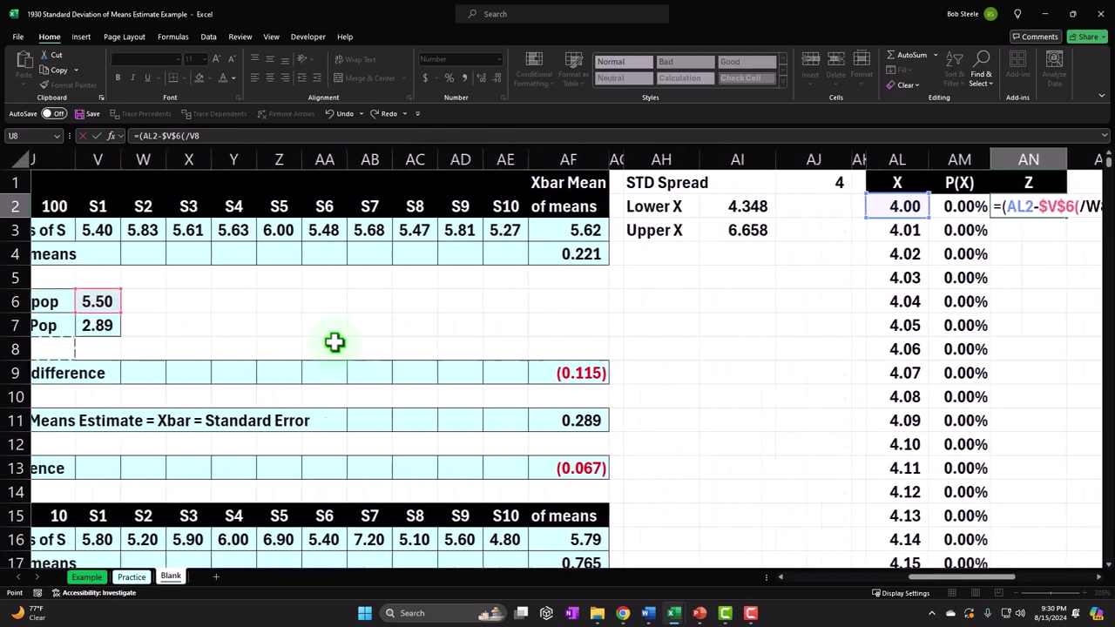
{"action": "key", "text": "Down"}
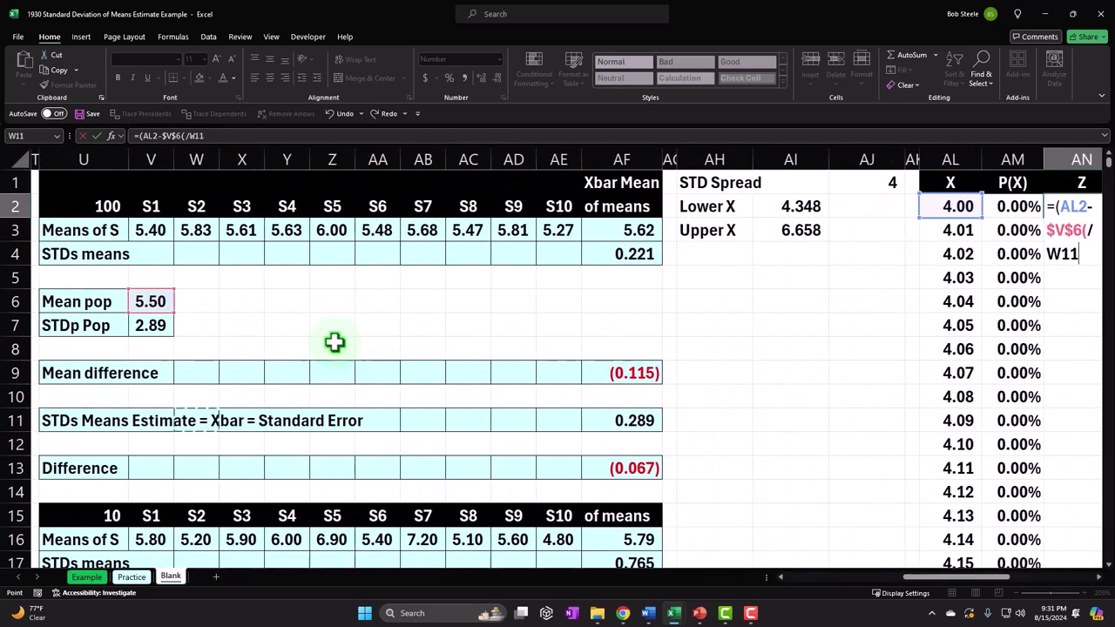
{"action": "key", "text": "Right"}
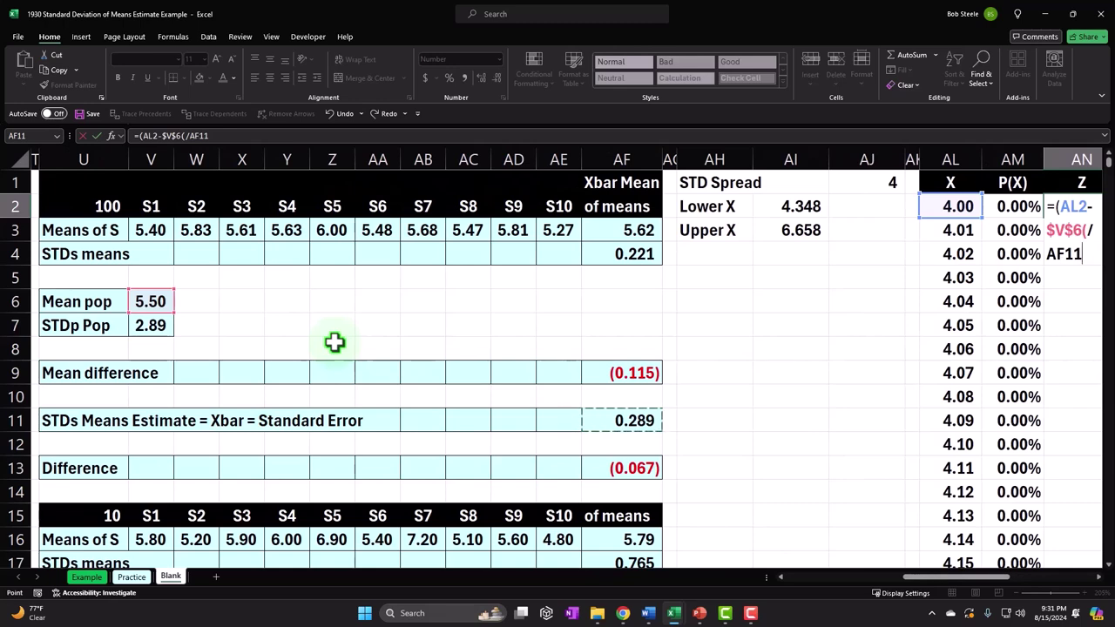
{"action": "key", "text": "F4"}
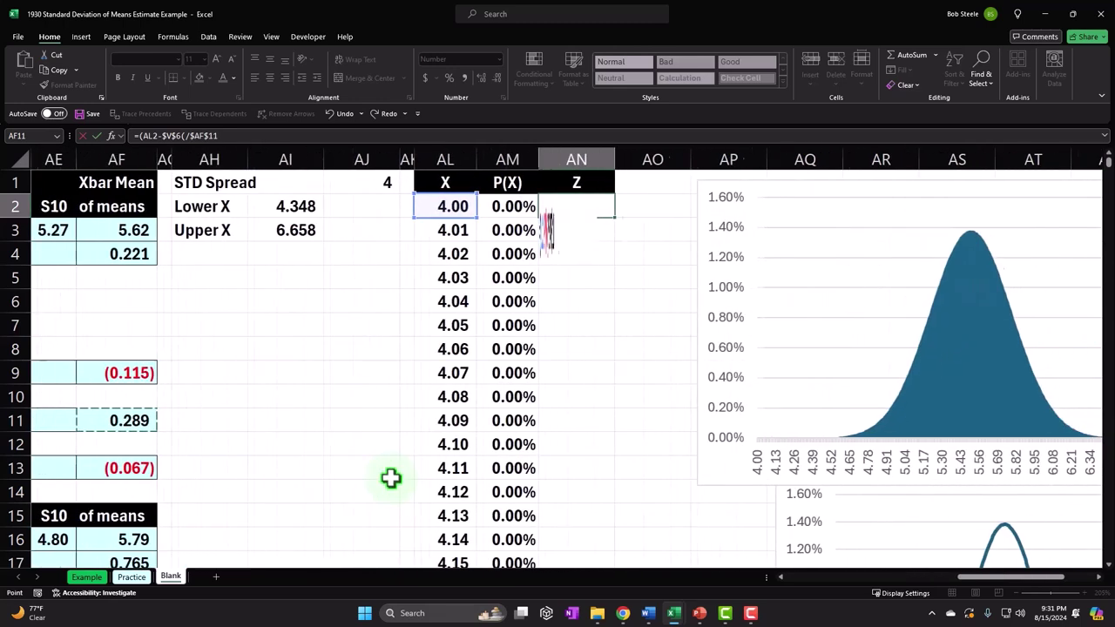
{"action": "type", "text": ")"}
{"action": "key", "text": "Return"}
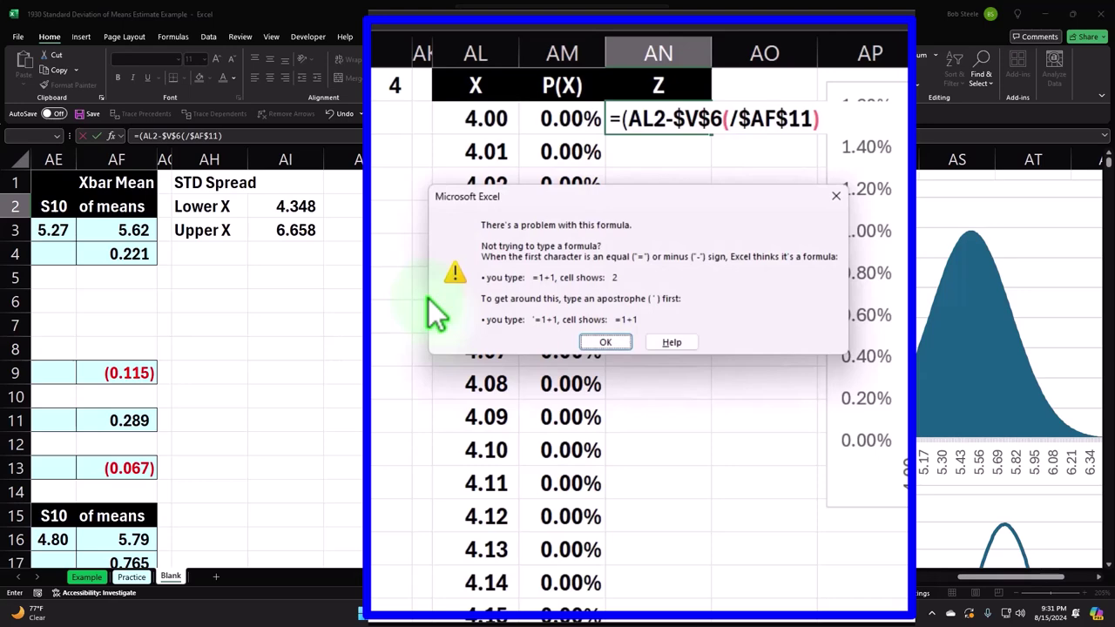
Correct the parentheses in the AN2 formula so the numerator reads (AL2-$V$6), followed by a division sign.
{"action": "left_click", "coordinate": [836, 196]}
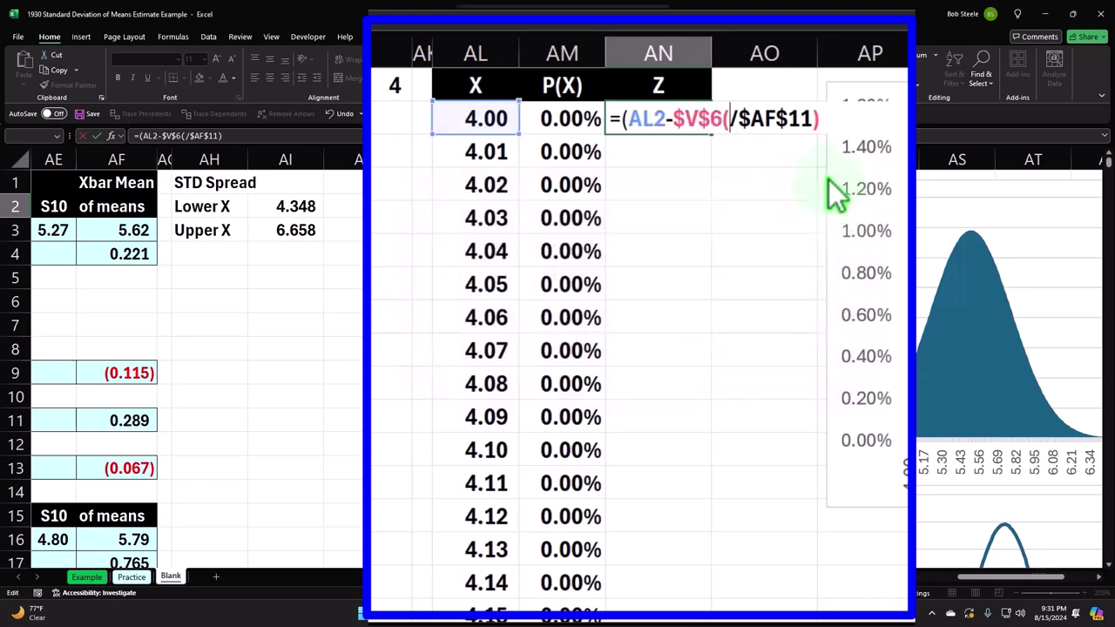
{"action": "left_click", "coordinate": [816, 118]}
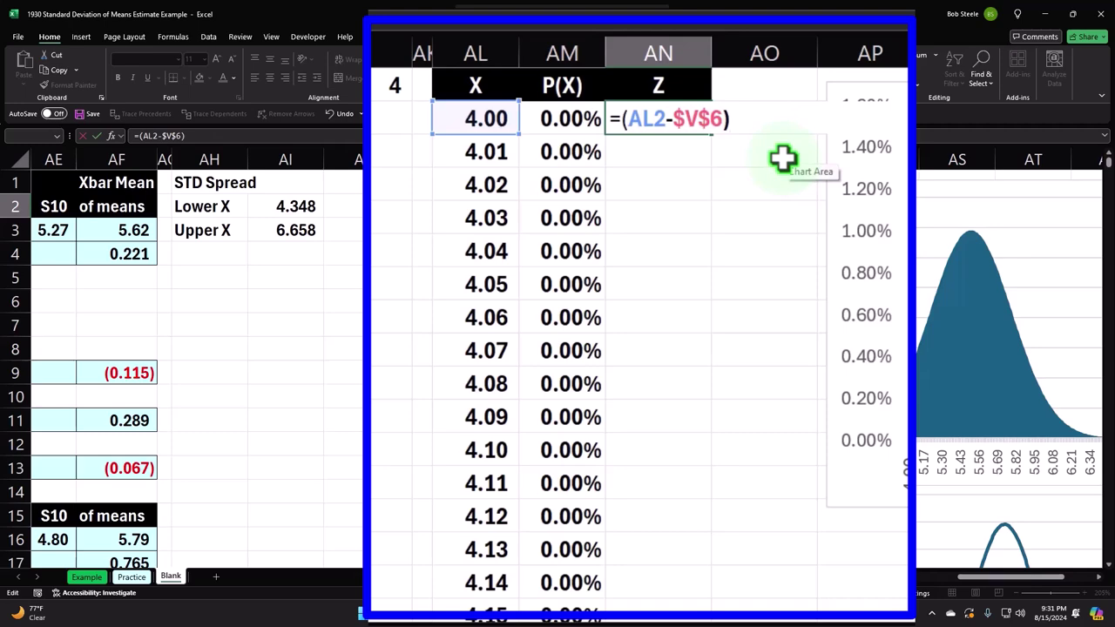
{"action": "type", "text": "/"}
Complete the Z formula in AN2 with the standard error in AF11 as divisor, using the absolute reference $AF$11.
{"action": "left_click", "coordinate": [684, 256]}
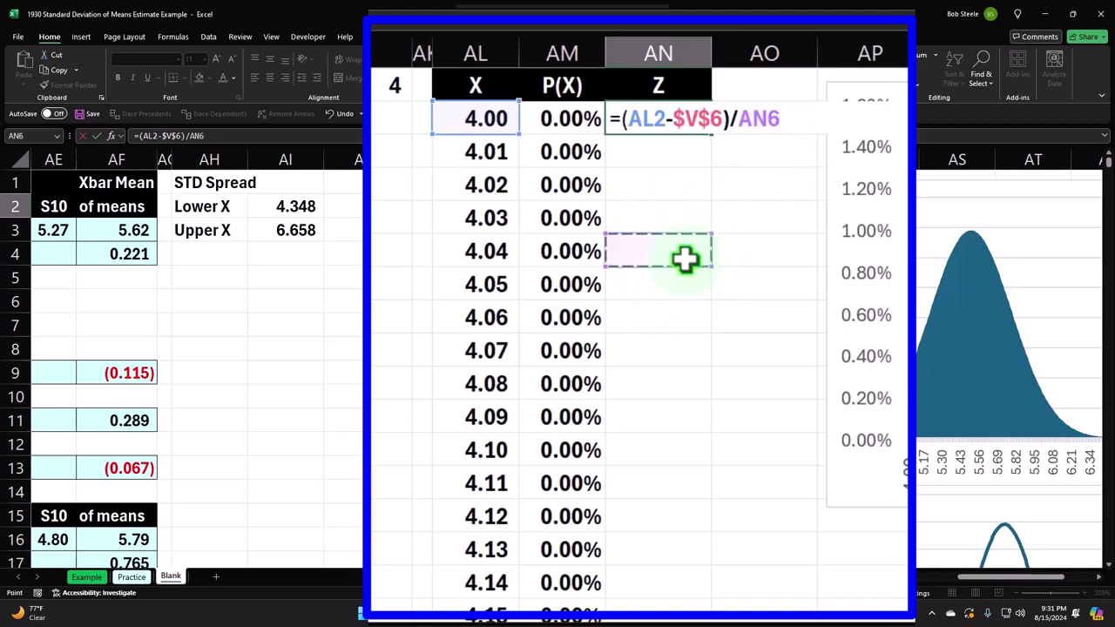
{"action": "key", "text": "Left"}
{"action": "key", "text": "Left"}
{"action": "key", "text": "Left"}
{"action": "key", "text": "Left"}
{"action": "key", "text": "Left"}
{"action": "key", "text": "Left"}
{"action": "key", "text": "Left"}
{"action": "key", "text": "Left"}
{"action": "key", "text": "Left"}
{"action": "key", "text": "Left"}
{"action": "key", "text": "Left"}
{"action": "key", "text": "Left"}
{"action": "key", "text": "Left"}
{"action": "key", "text": "Left"}
{"action": "key", "text": "Left"}
{"action": "key", "text": "Left"}
{"action": "key", "text": "Left"}
{"action": "key", "text": "Left"}
{"action": "key", "text": "Left"}
{"action": "key", "text": "Left"}
{"action": "key", "text": "Down"}
{"action": "key", "text": "Down"}
{"action": "key", "text": "Down"}
{"action": "key", "text": "Down"}
{"action": "key", "text": "Down"}
{"action": "key", "text": "Down"}
{"action": "key", "text": "Down"}
{"action": "key", "text": "Right"}
{"action": "key", "text": "Right"}
{"action": "key", "text": "Right"}
{"action": "key", "text": "Right"}
{"action": "key", "text": "Right"}
{"action": "key", "text": "Right"}
{"action": "key", "text": "Right"}
{"action": "key", "text": "Right"}
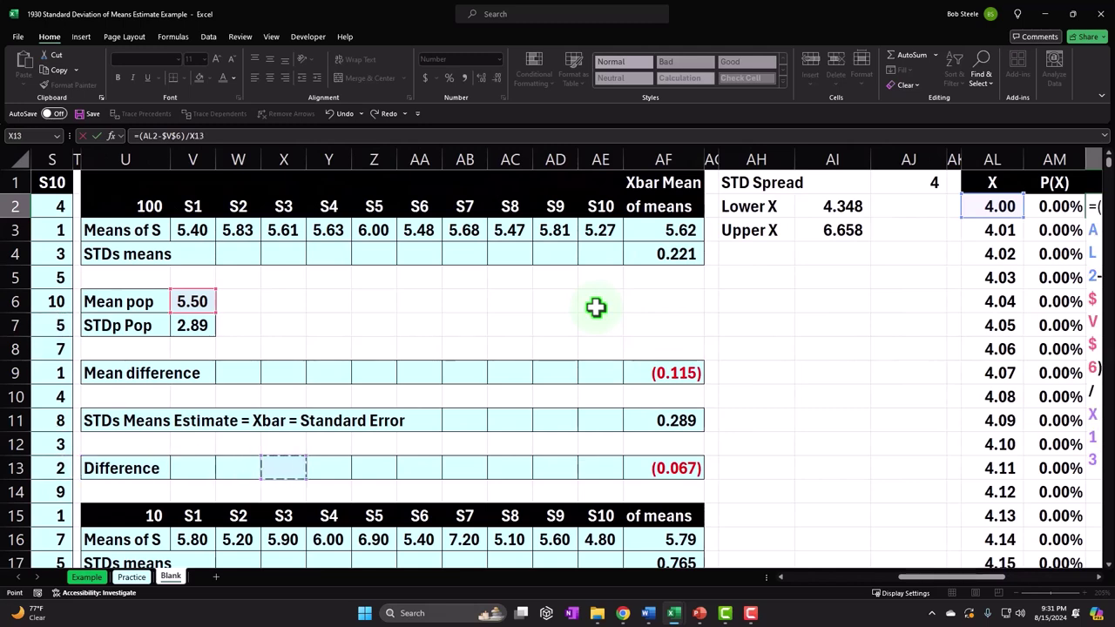
{"action": "key", "text": "Right"}
{"action": "key", "text": "Right"}
{"action": "key", "text": "Right"}
{"action": "key", "text": "Right"}
{"action": "key", "text": "Right"}
{"action": "key", "text": "Up"}
{"action": "key", "text": "Up"}
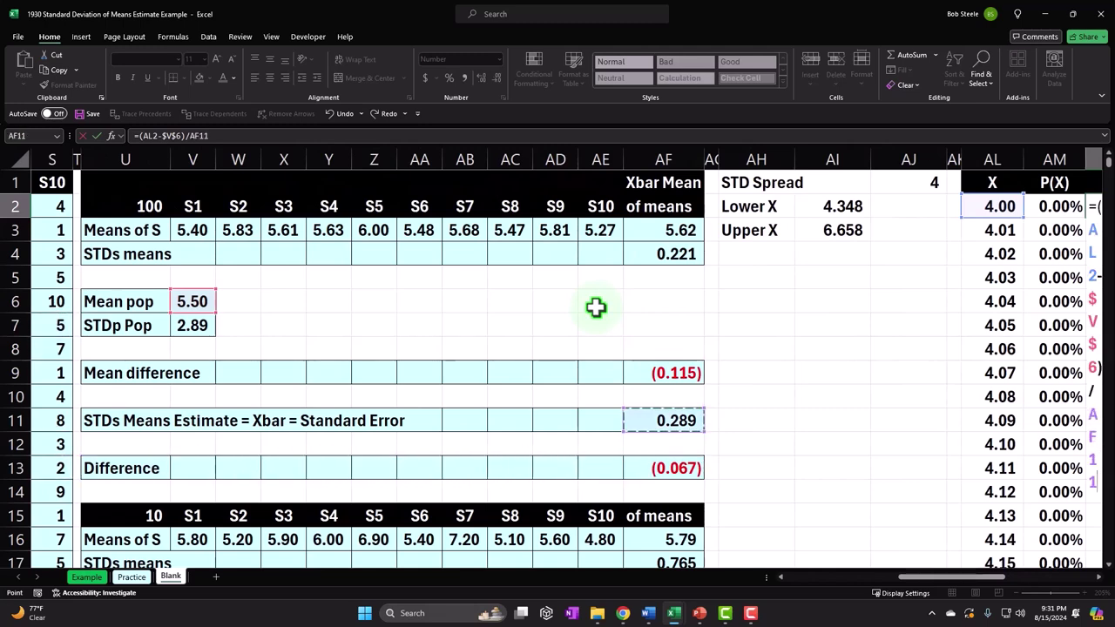
{"action": "key", "text": "F4"}
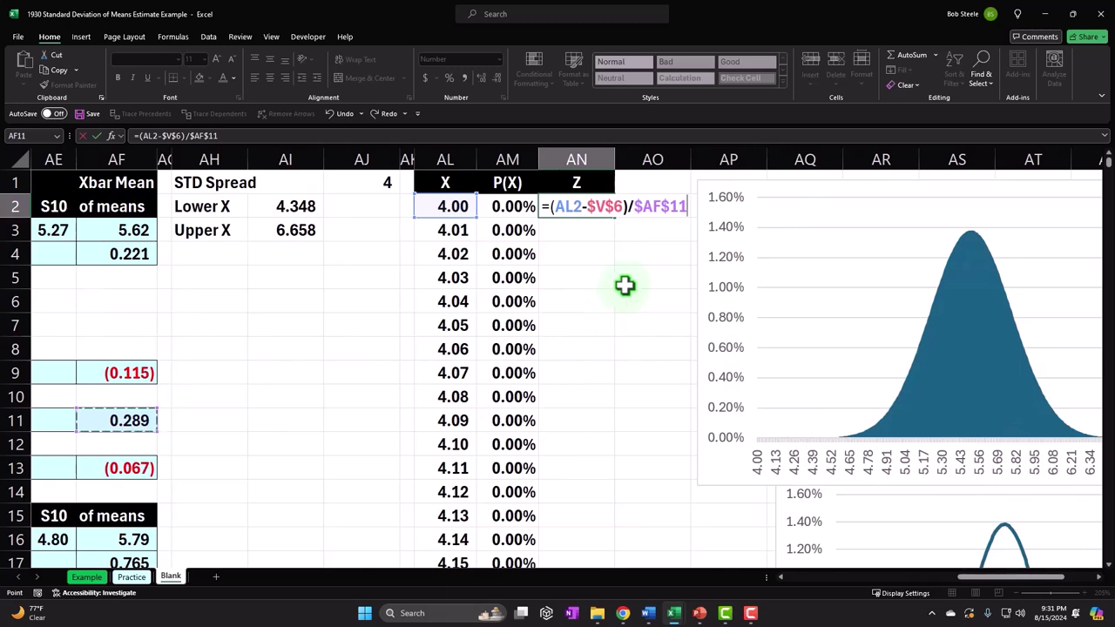
{"action": "key", "text": "Return"}
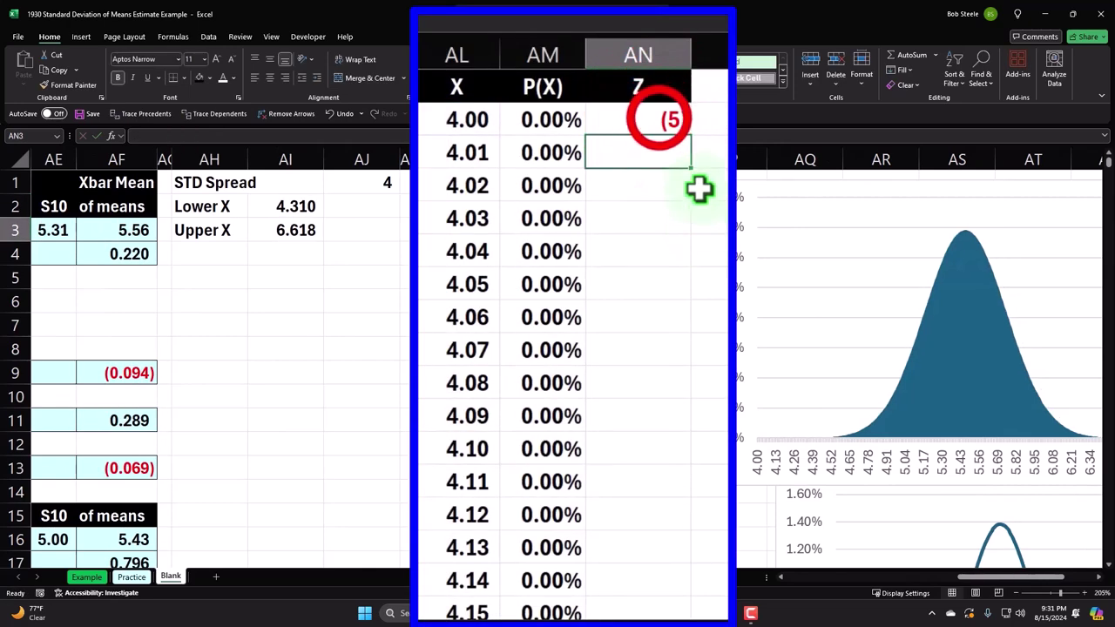
Fill the Z formula from AN2 down the column alongside the X values and check the lower rows.
{"action": "left_click", "coordinate": [592, 206]}
{"action": "double_click", "coordinate": [693, 136]}
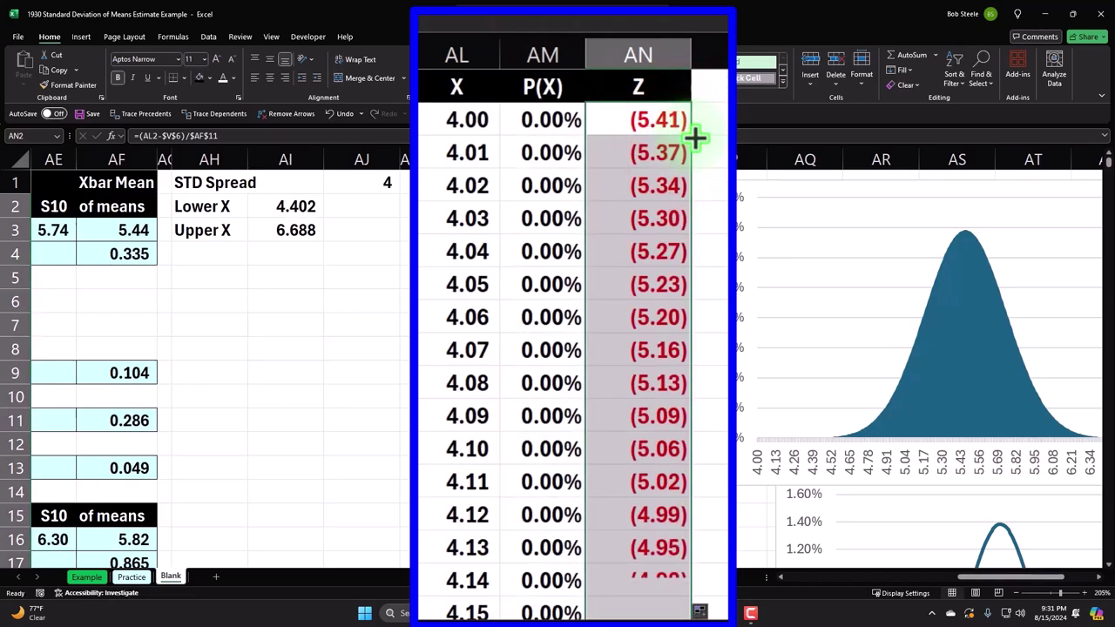
{"action": "scroll", "coordinate": [697, 309], "scroll_direction": "down", "scroll_amount": 13}
{"action": "scroll", "coordinate": [702, 325], "scroll_direction": "down", "scroll_amount": 20}
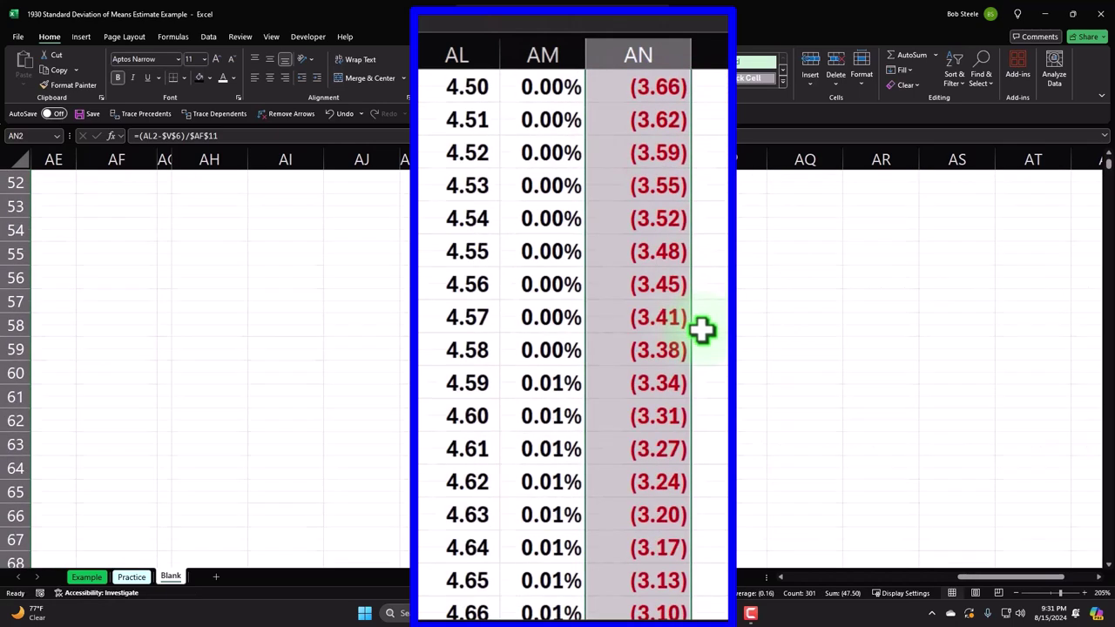
{"action": "scroll", "coordinate": [715, 357], "scroll_direction": "down", "scroll_amount": 20}
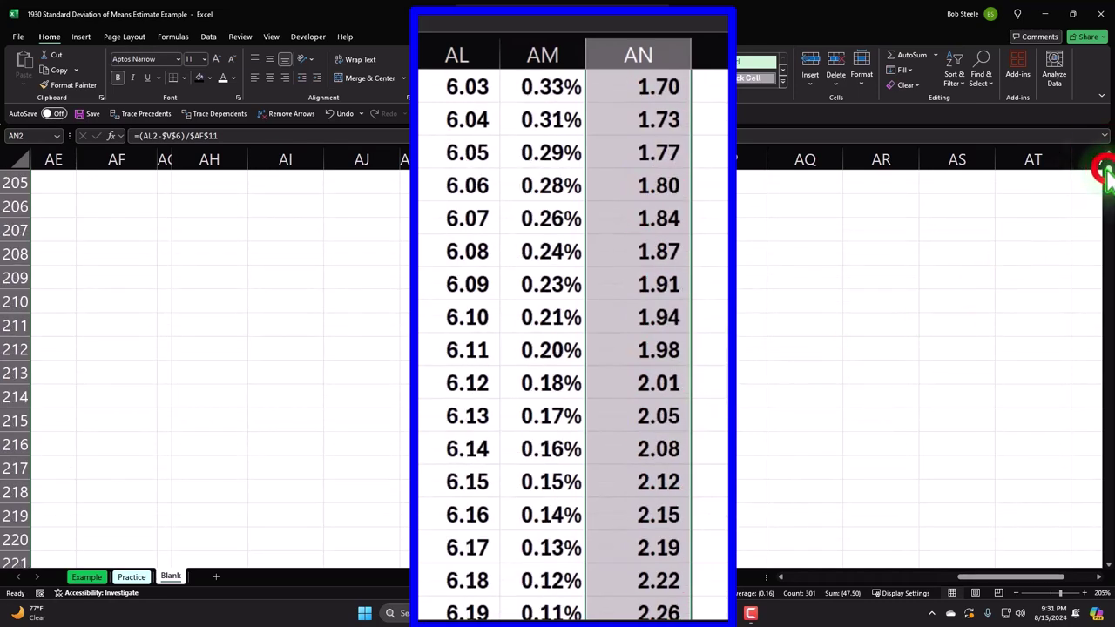
{"action": "left_click_drag", "start_coordinate": [1108, 171], "coordinate": [1108, 162]}
Move the area chart further right, away from the table, and enter the text header -2<Z<2) in AO1.
{"action": "left_click_drag", "start_coordinate": [736, 197], "coordinate": [780, 187]}
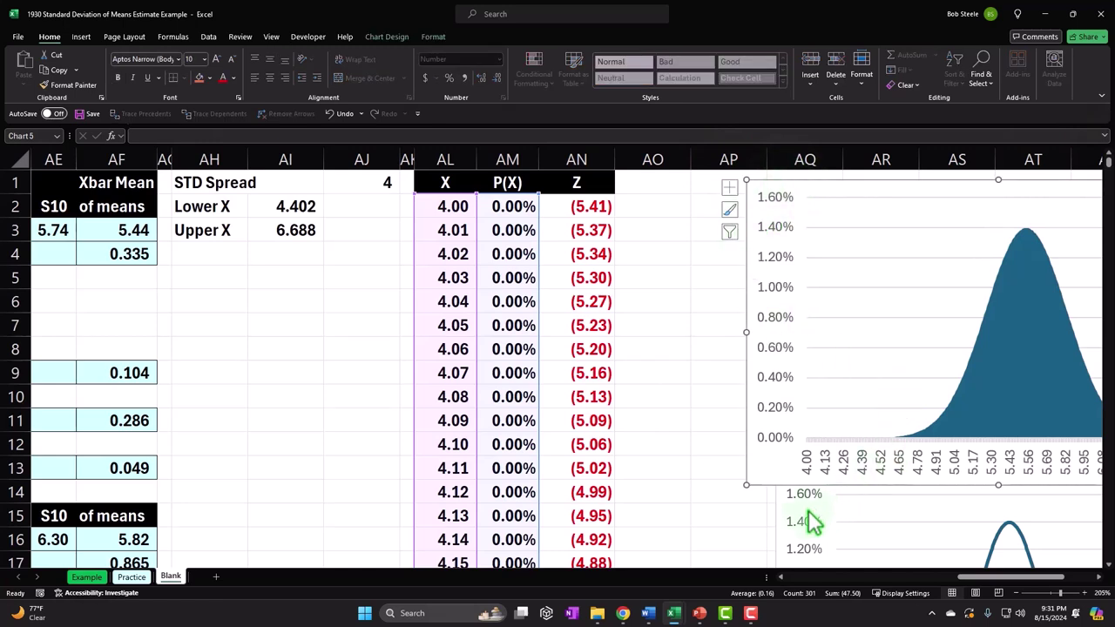
{"action": "left_click_drag", "start_coordinate": [990, 578], "coordinate": [1020, 589]}
{"action": "left_click", "coordinate": [438, 186]}
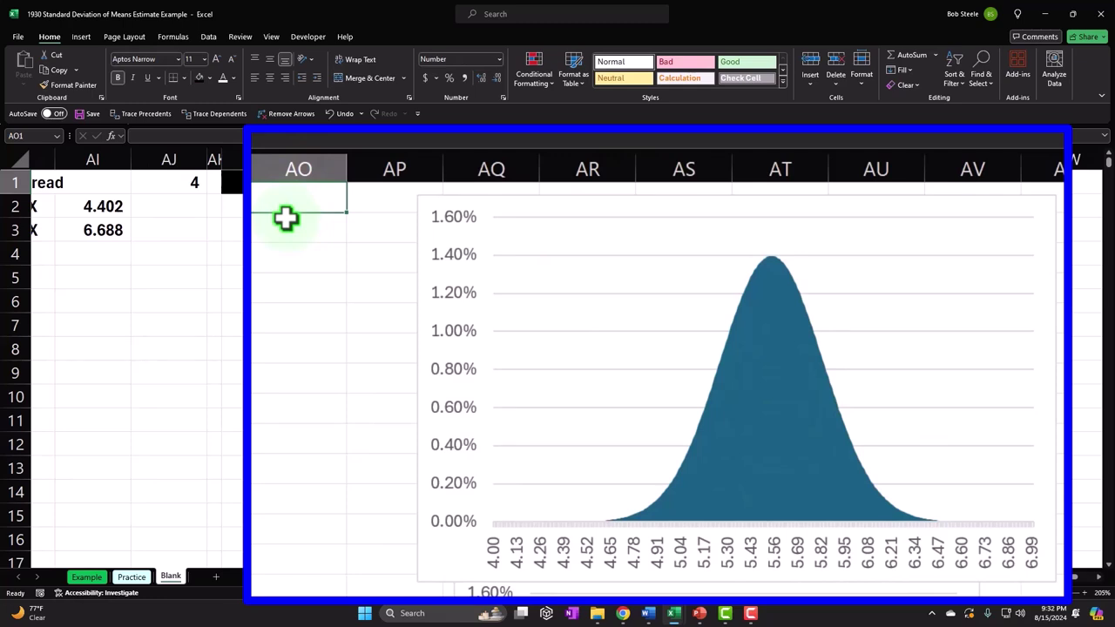
{"action": "type", "text": "'"}
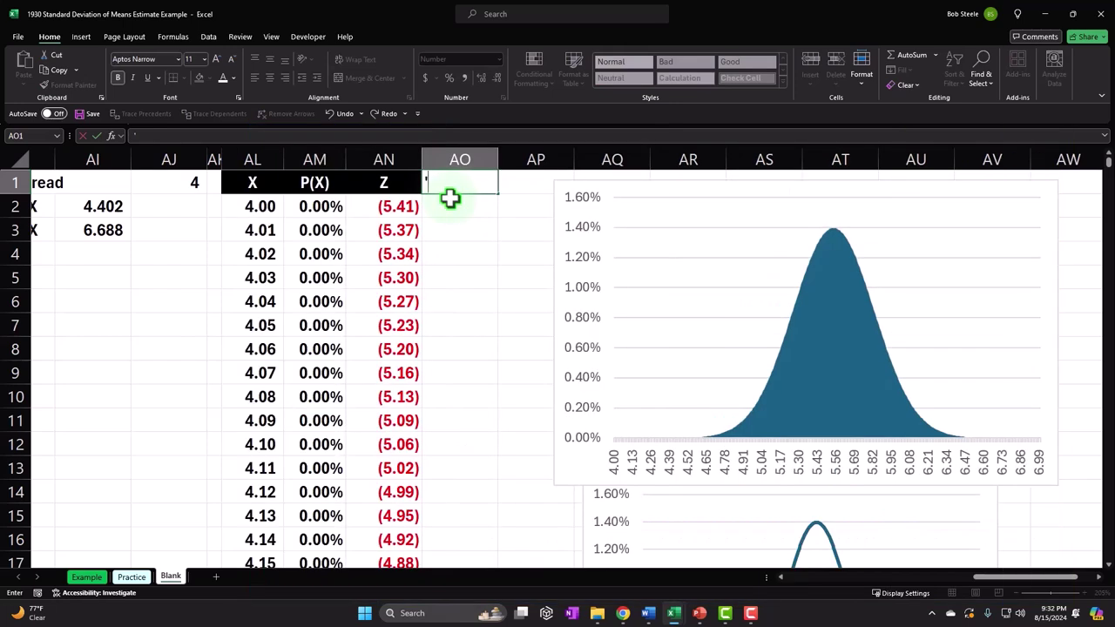
{"action": "type", "text": "-2<Z<2)"}
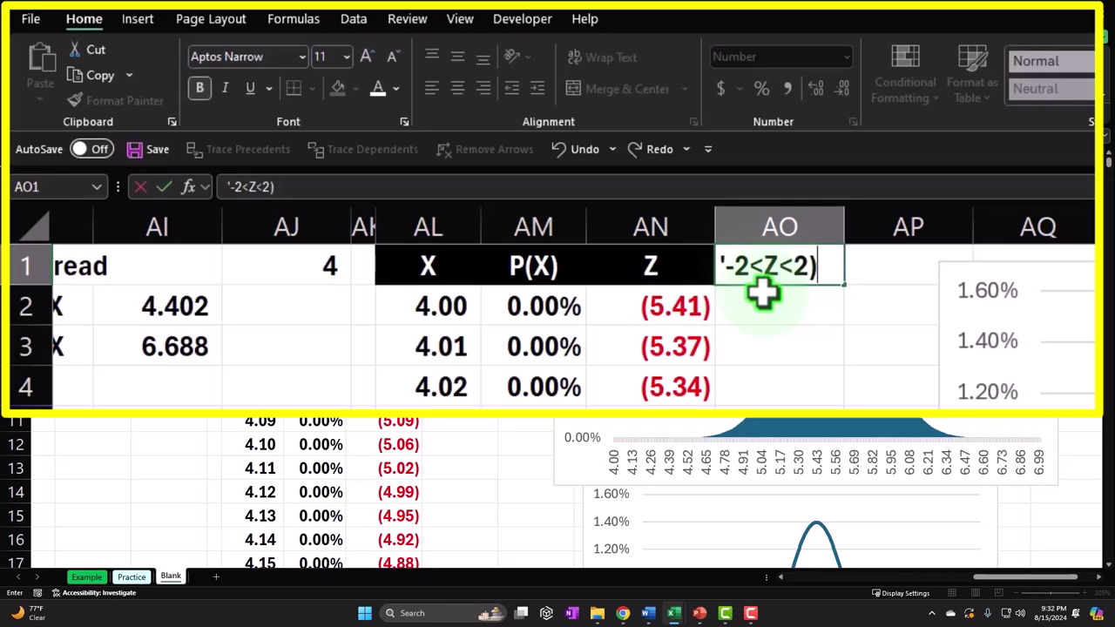
{"action": "key", "text": "Return"}
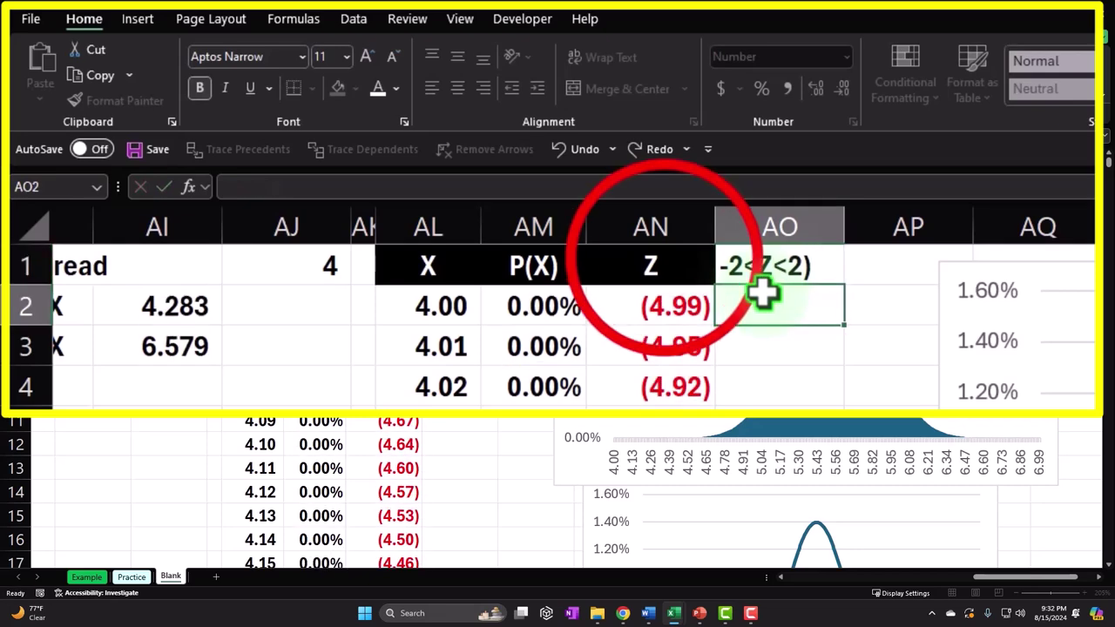
Copy the Z header's formatting from AN1 onto the new header in AO1.
{"action": "left_click", "coordinate": [660, 258]}
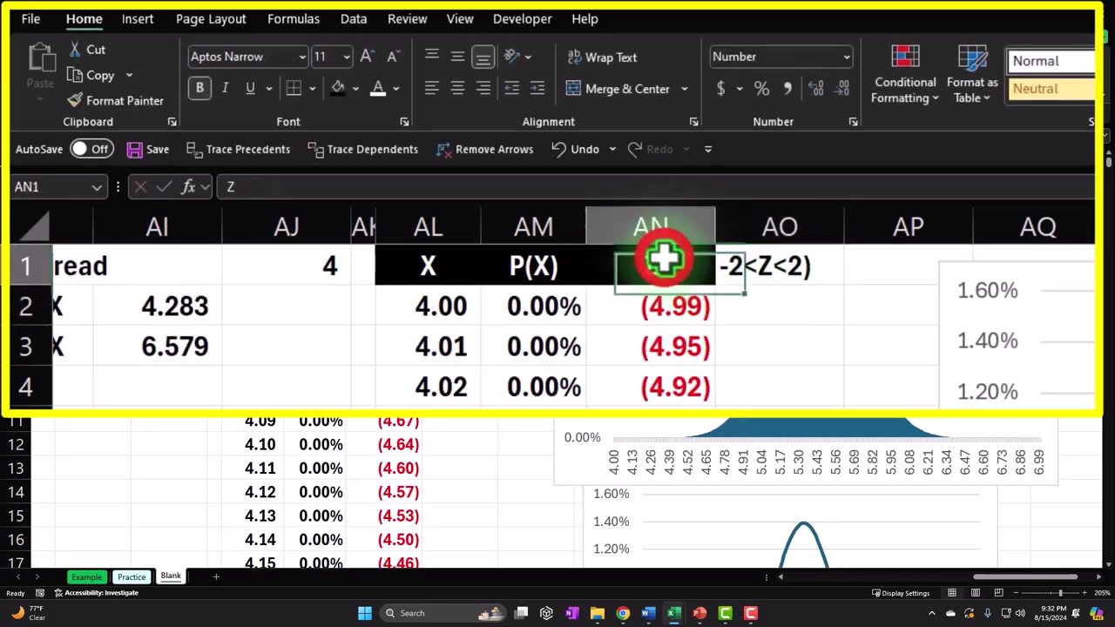
{"action": "left_click", "coordinate": [129, 100]}
{"action": "key", "text": "Right"}
{"action": "key", "text": "Return"}
Begin an IF formula in AO2 with an AND test that AN2 is greater than -2 and less than 2.
{"action": "key", "text": "Down"}
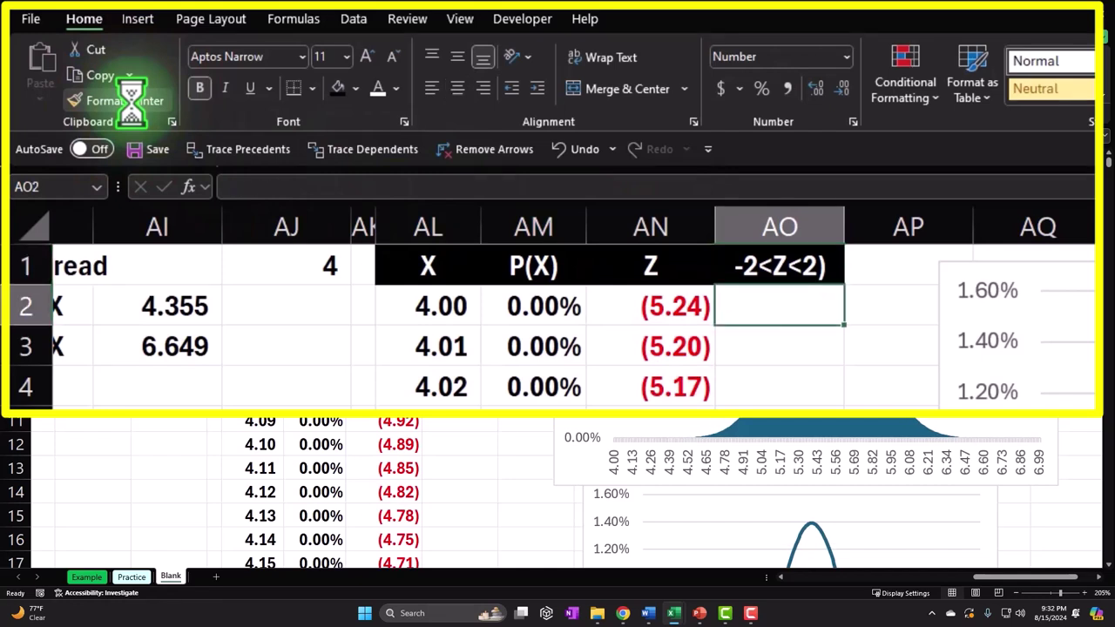
{"action": "type", "text": "="}
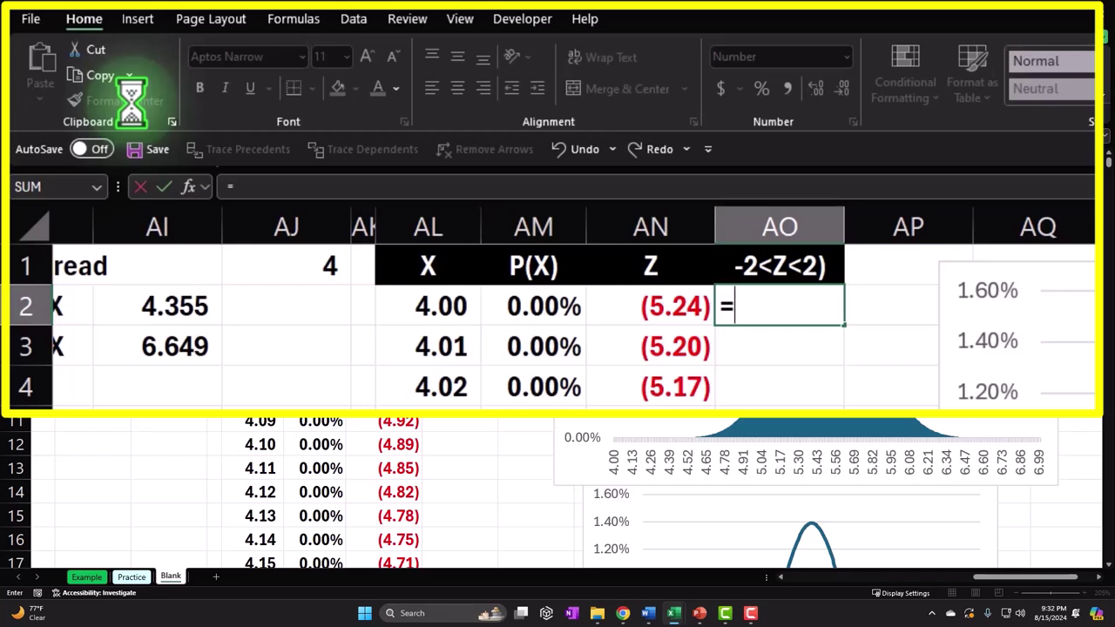
{"action": "type", "text": "if"}
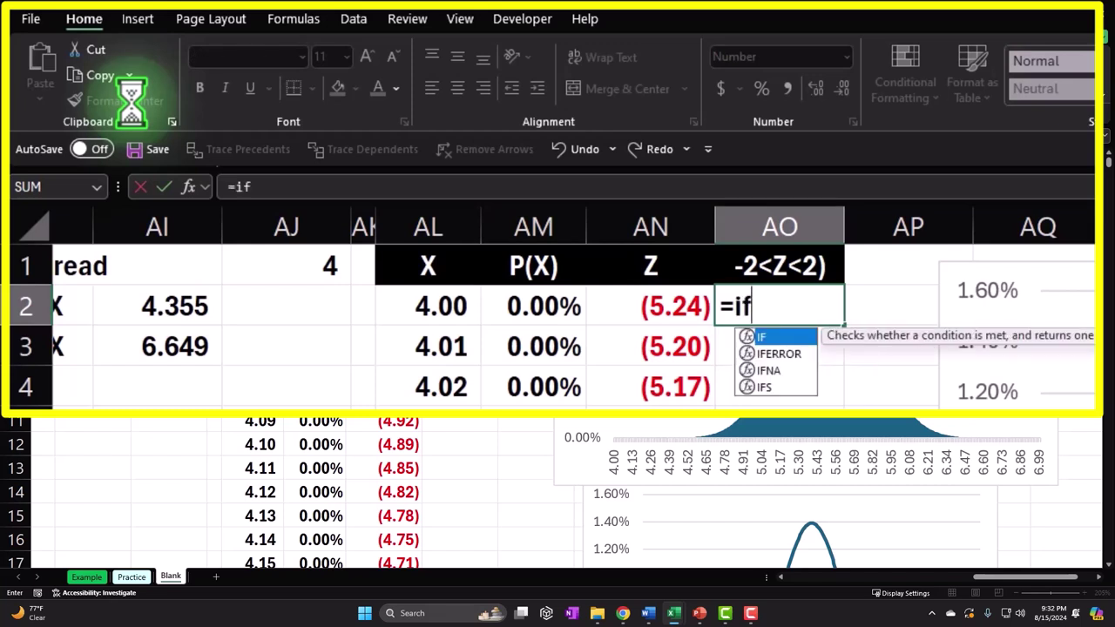
{"action": "key", "text": "Tab"}
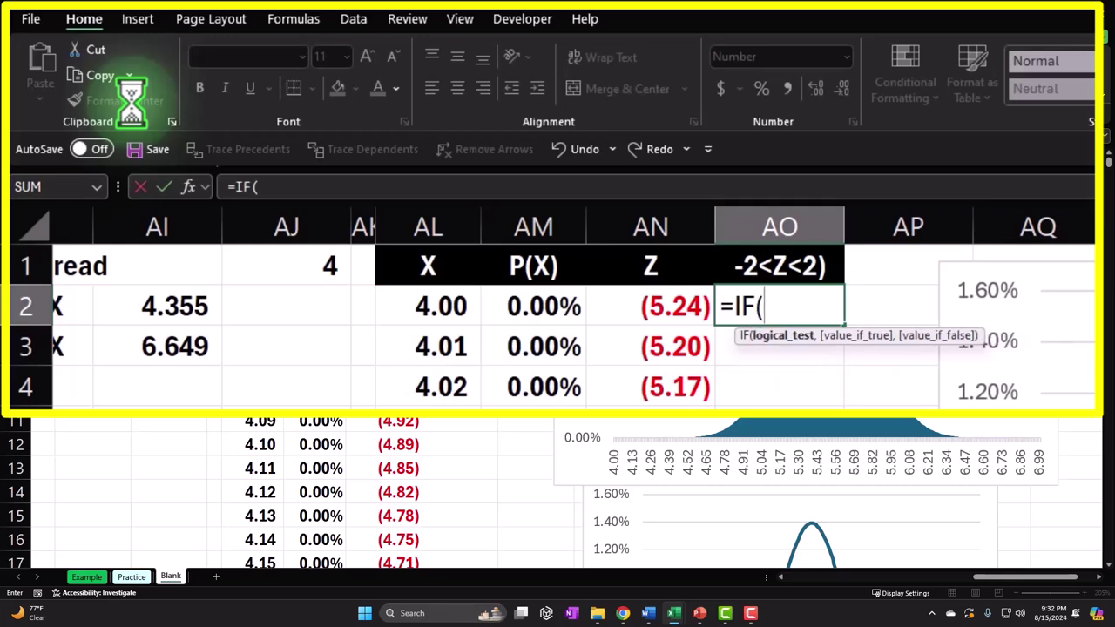
{"action": "type", "text": "and"}
{"action": "key", "text": "Tab"}
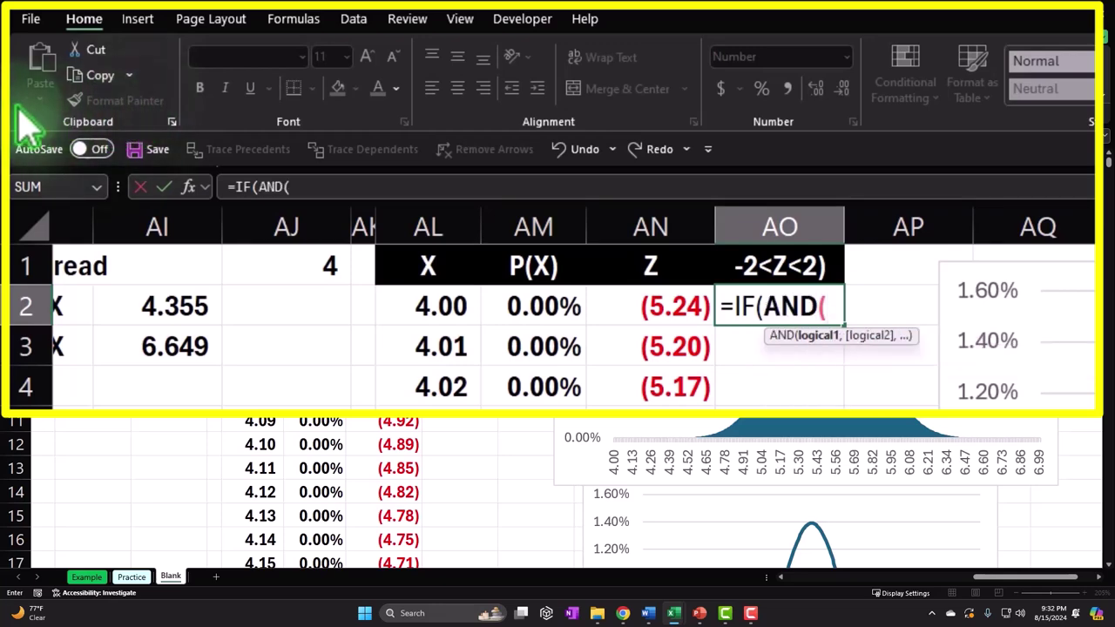
{"action": "left_click", "coordinate": [666, 309]}
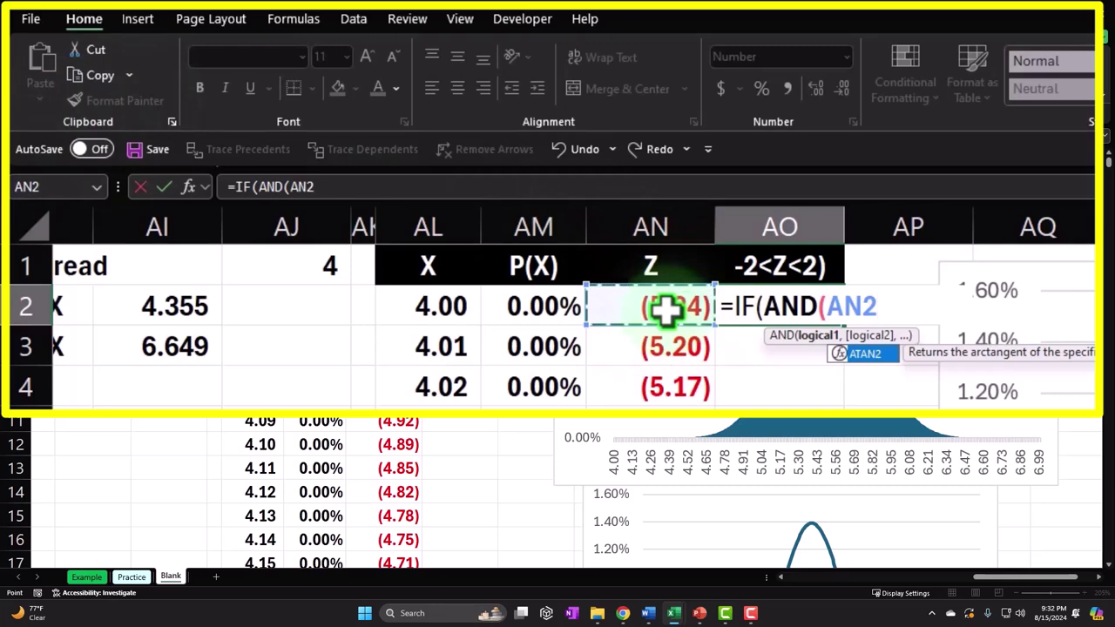
{"action": "type", "text": ">"}
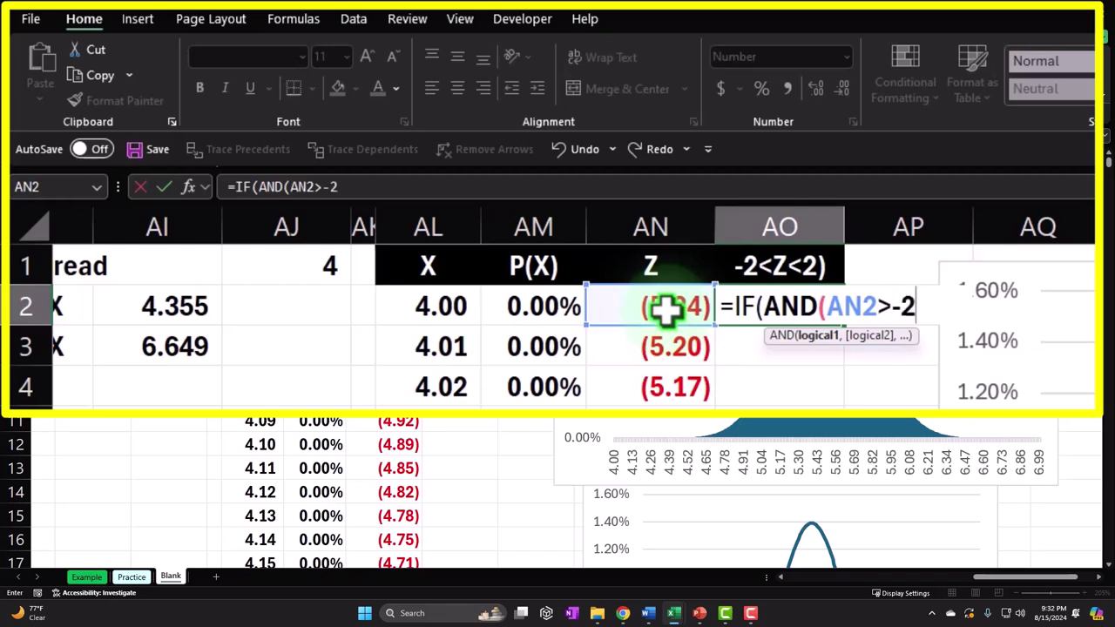
{"action": "type", "text": "-2,"}
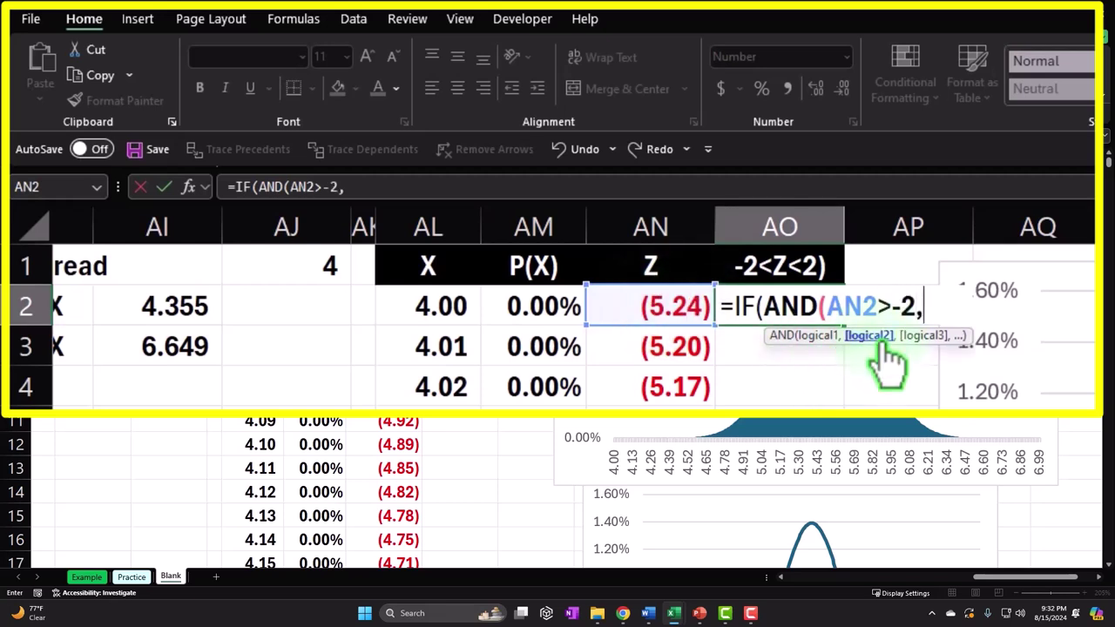
{"action": "left_click", "coordinate": [677, 307]}
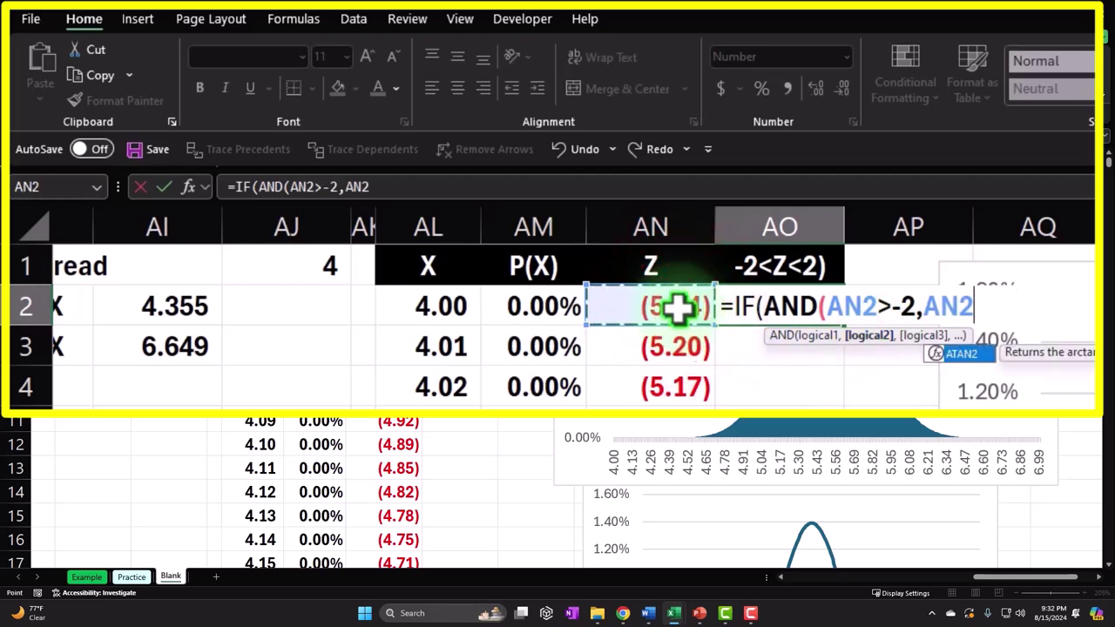
{"action": "type", "text": "<"}
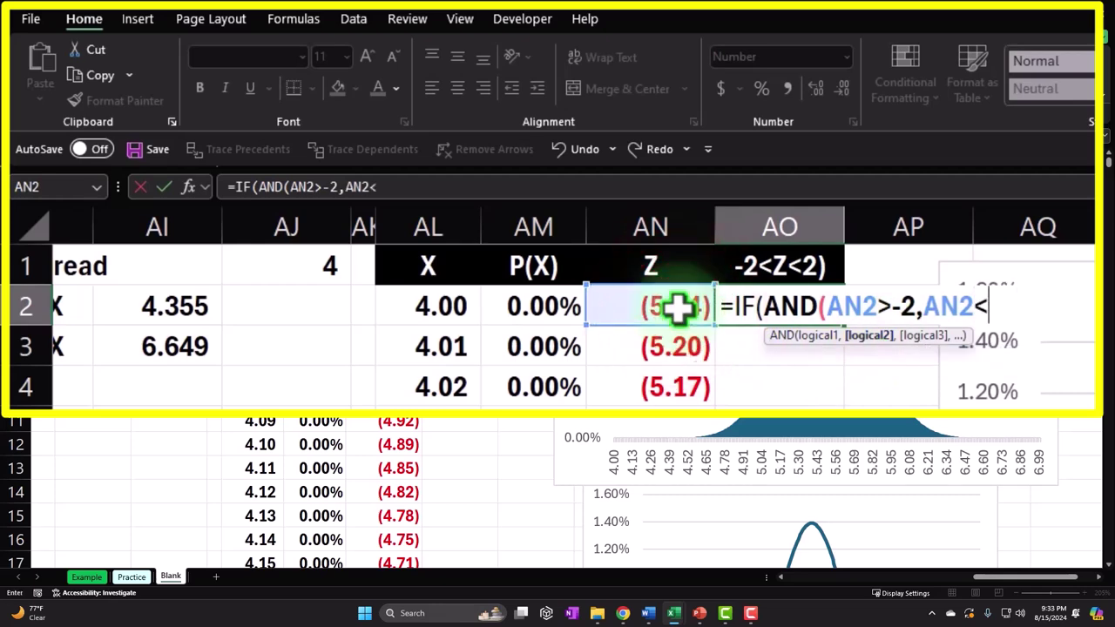
{"action": "type", "text": "2)"}
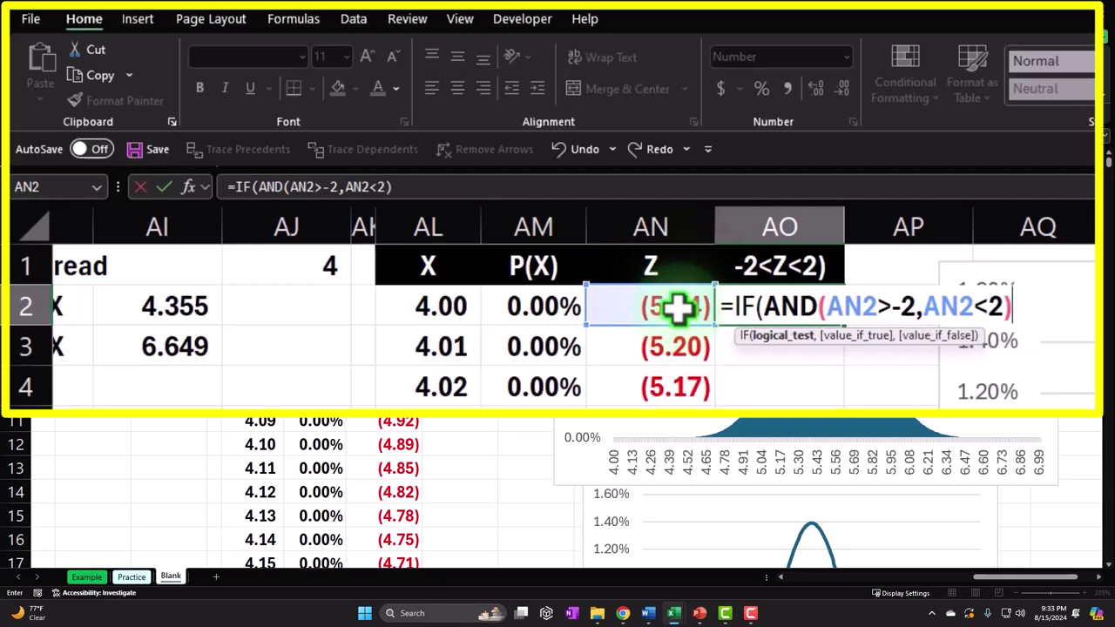
Complete the AO2 formula to return the P(X) value in AM2 when true and " " when false.
{"action": "type", "text": ","}
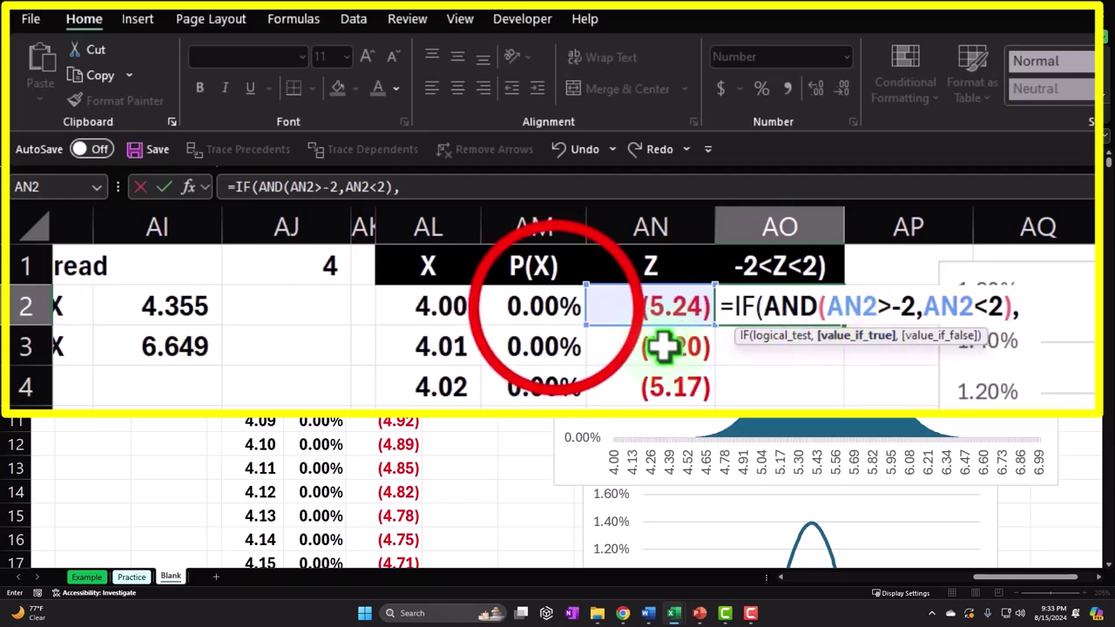
{"action": "left_click", "coordinate": [565, 310]}
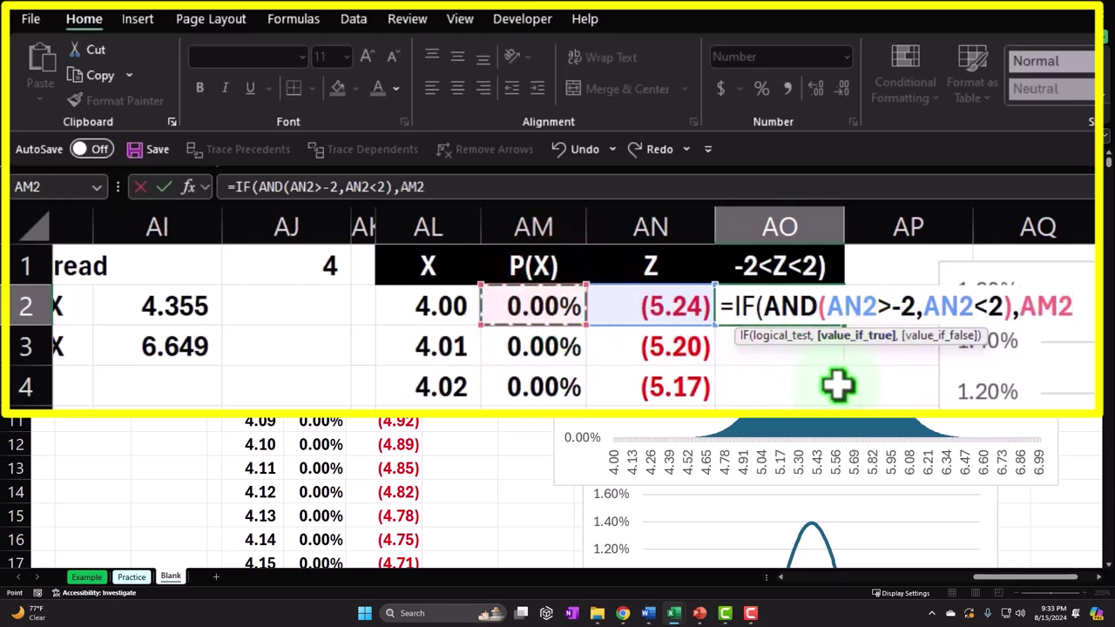
{"action": "type", "text": ","}
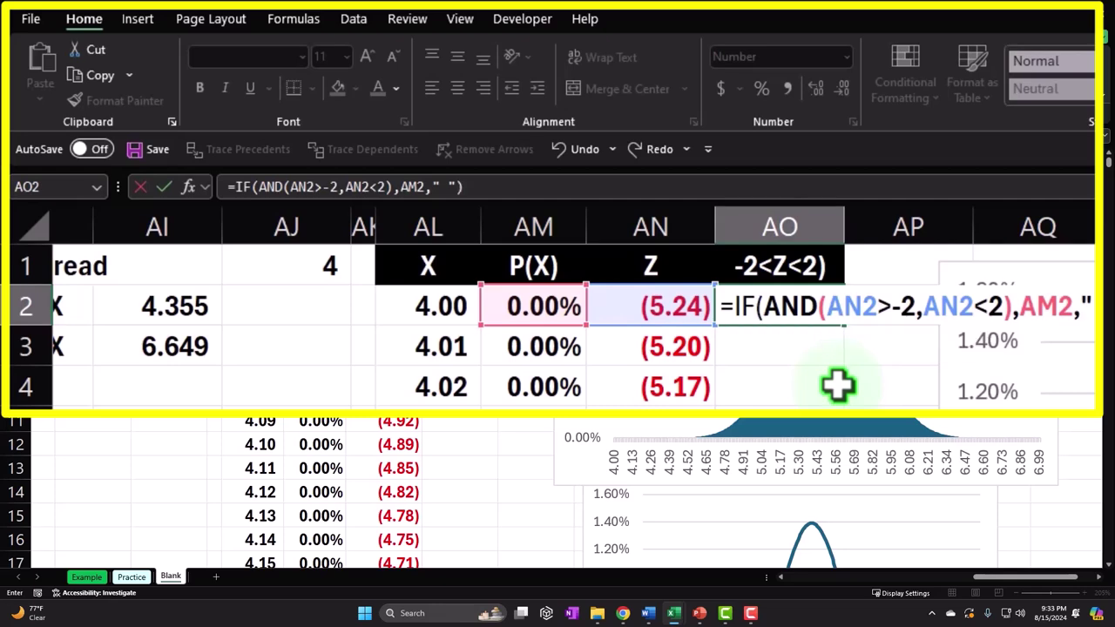
{"action": "left_click", "coordinate": [792, 344]}
{"action": "left_click", "coordinate": [820, 306]}
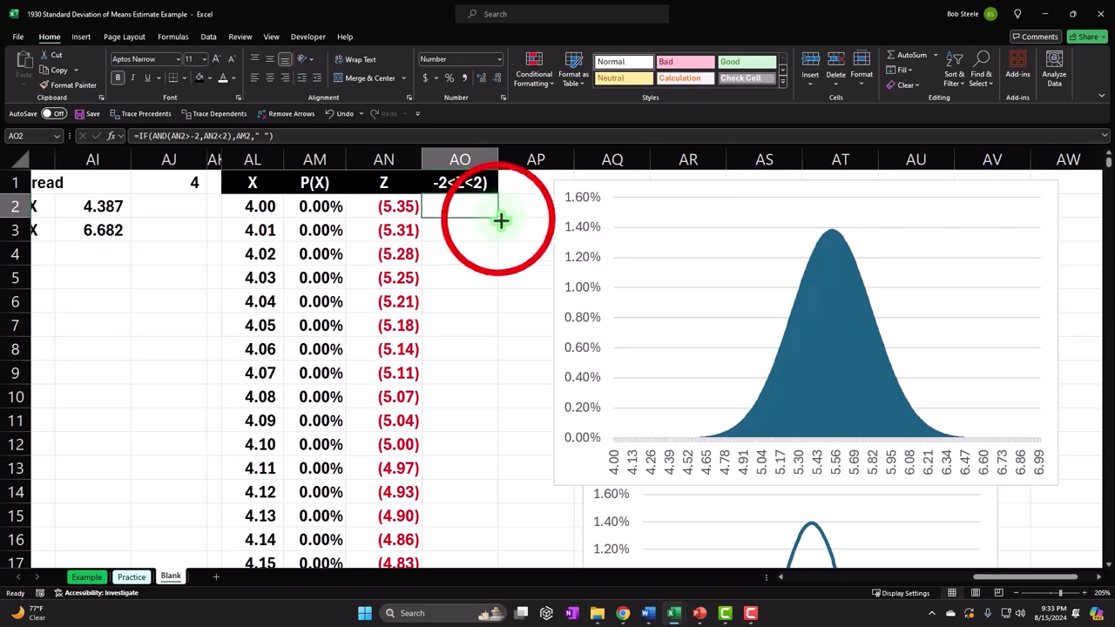
Fill the AO2 formula down the column alongside the Z values and check the filled rows.
{"action": "double_click", "coordinate": [499, 217]}
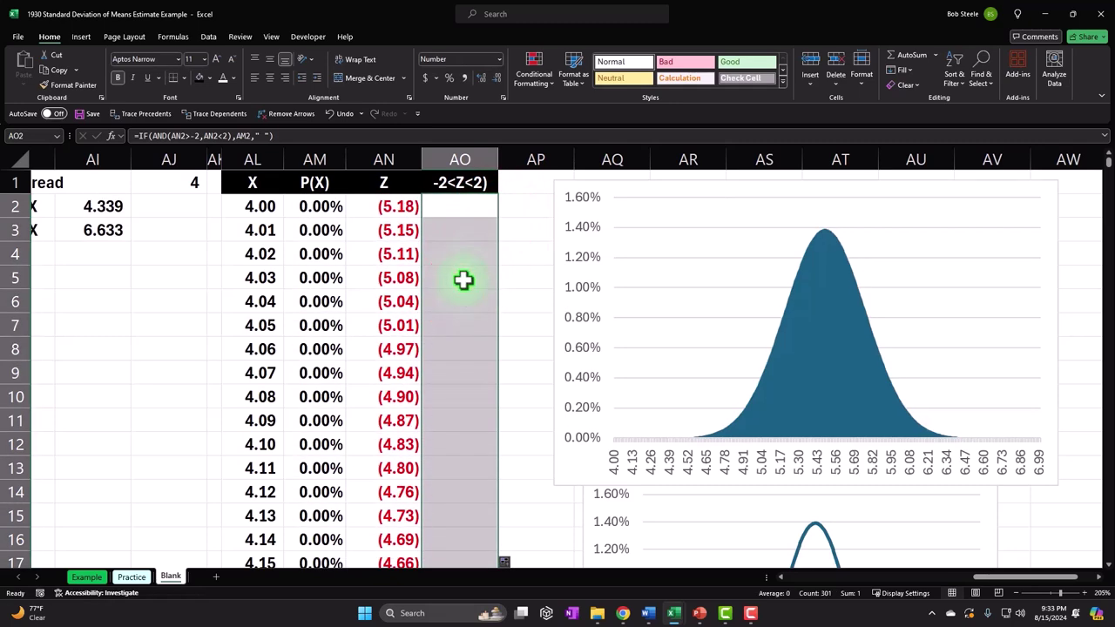
{"action": "scroll", "coordinate": [463, 279], "scroll_direction": "down", "scroll_amount": 20}
{"action": "scroll", "coordinate": [464, 278], "scroll_direction": "up", "scroll_amount": 20}
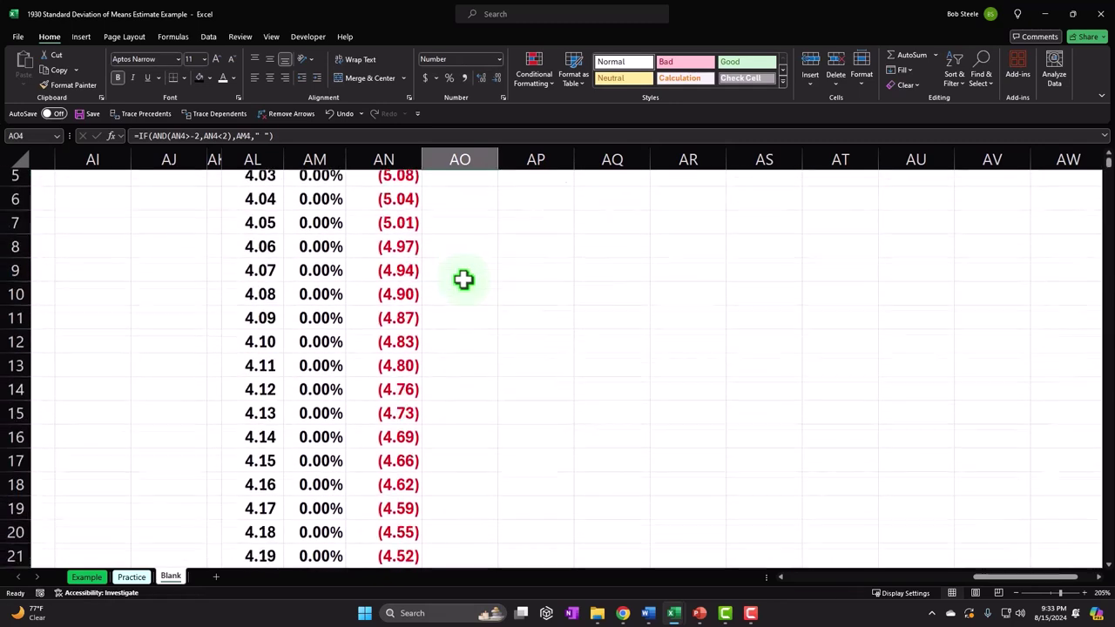
{"action": "scroll", "coordinate": [463, 278], "scroll_direction": "up", "scroll_amount": 3}
{"action": "key", "text": "Up"}
{"action": "key", "text": "Up"}
{"action": "scroll", "coordinate": [538, 244], "scroll_direction": "down", "scroll_amount": 15}
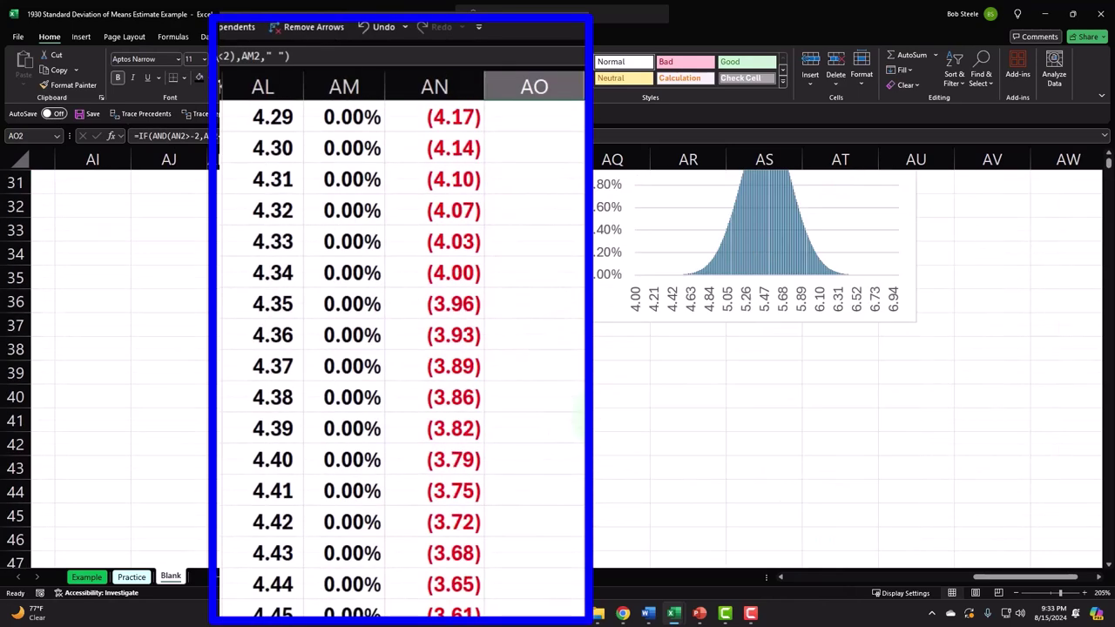
{"action": "scroll", "coordinate": [538, 243], "scroll_direction": "up", "scroll_amount": 15}
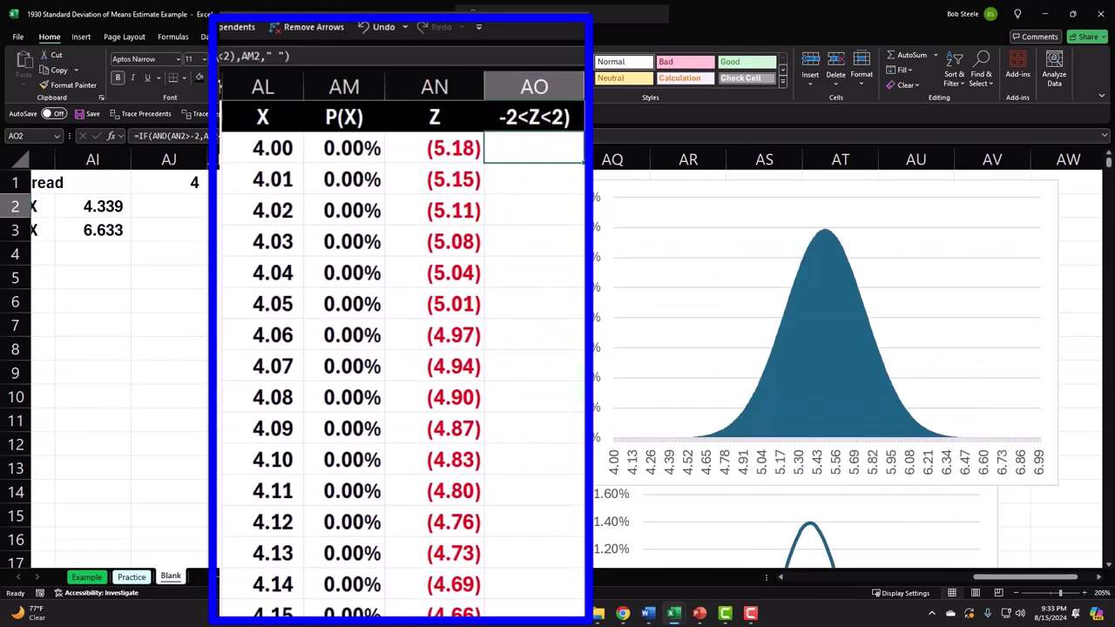
Format the results in AO2:AO302 as percentages with two decimal places and check the rows near the middle of the column.
{"action": "scroll", "coordinate": [401, 349], "scroll_direction": "down", "scroll_amount": 20}
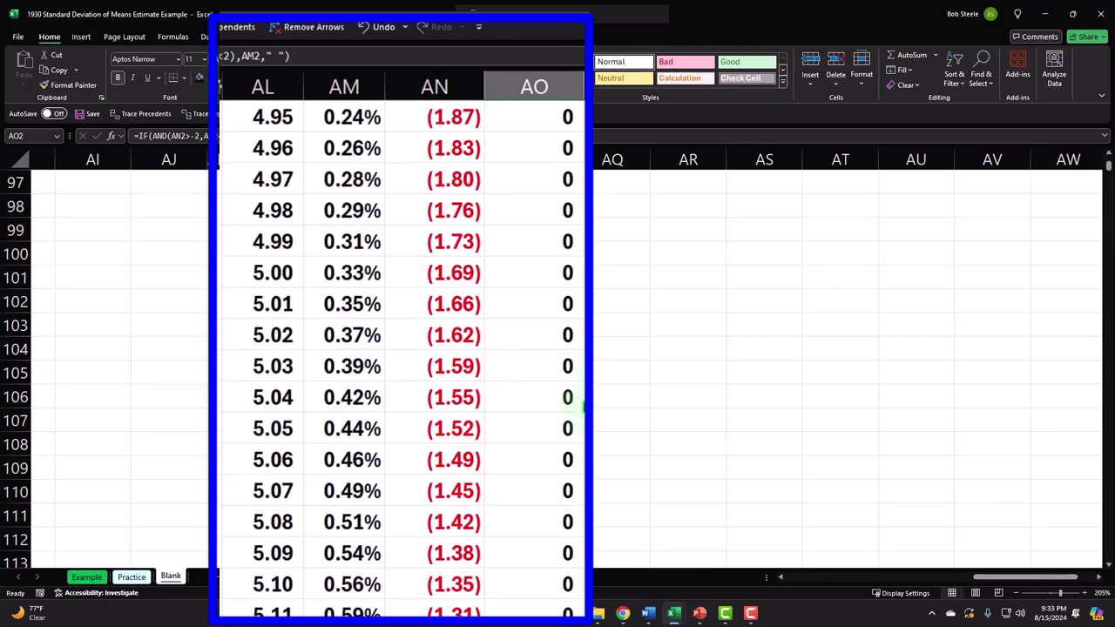
{"action": "scroll", "coordinate": [538, 373], "scroll_direction": "up", "scroll_amount": 20}
{"action": "scroll", "coordinate": [466, 232], "scroll_direction": "up", "scroll_amount": 1}
{"action": "left_click_drag", "start_coordinate": [497, 215], "coordinate": [503, 556]}
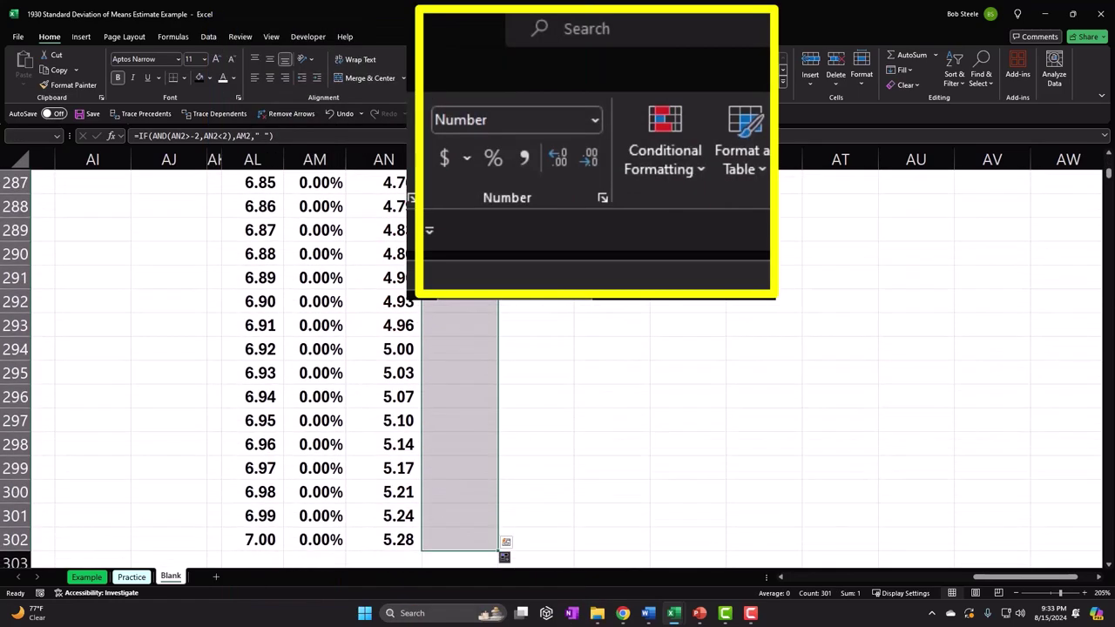
{"action": "left_click", "coordinate": [493, 158]}
{"action": "key", "text": "ctrl+BackSpace"}
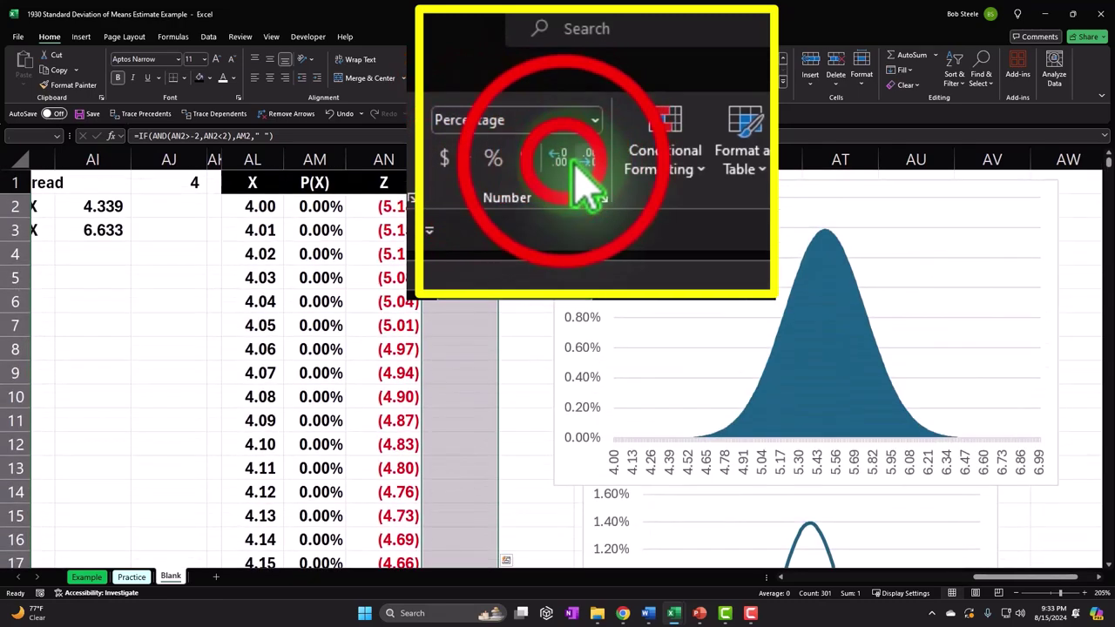
{"action": "left_click", "coordinate": [571, 161]}
{"action": "scroll", "coordinate": [442, 357], "scroll_direction": "down", "scroll_amount": 10}
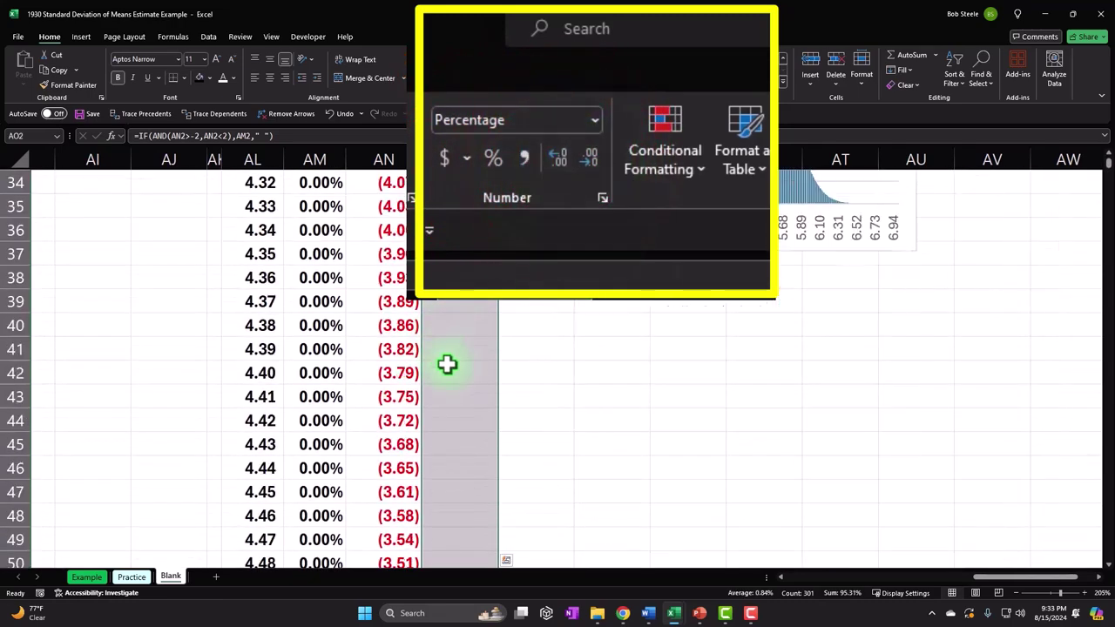
{"action": "scroll", "coordinate": [490, 415], "scroll_direction": "down", "scroll_amount": 20}
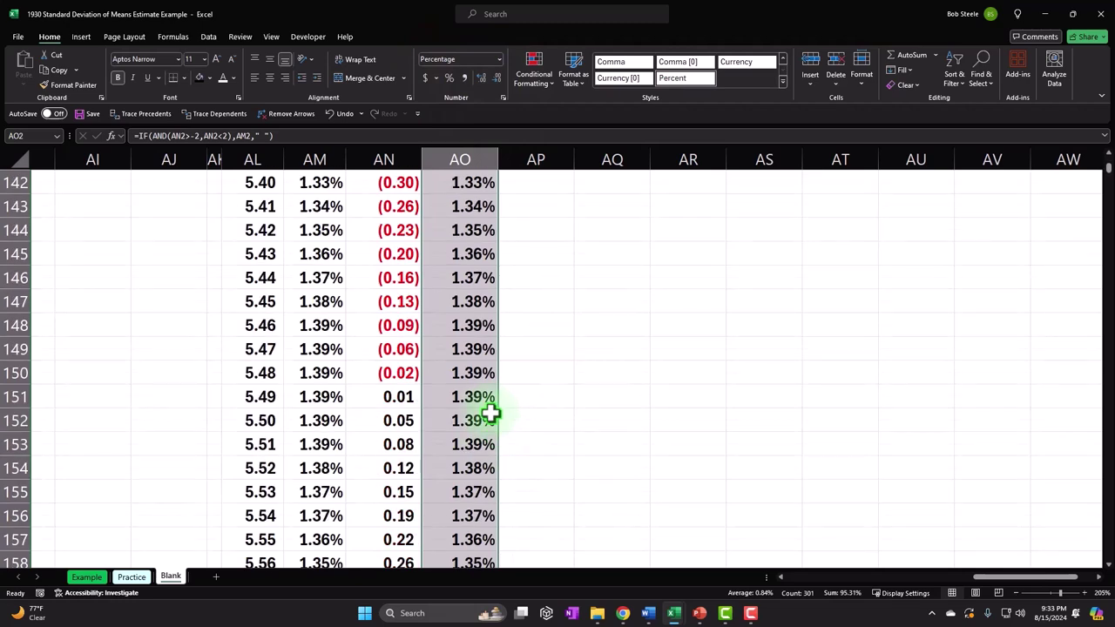
{"action": "scroll", "coordinate": [490, 414], "scroll_direction": "up", "scroll_amount": 20}
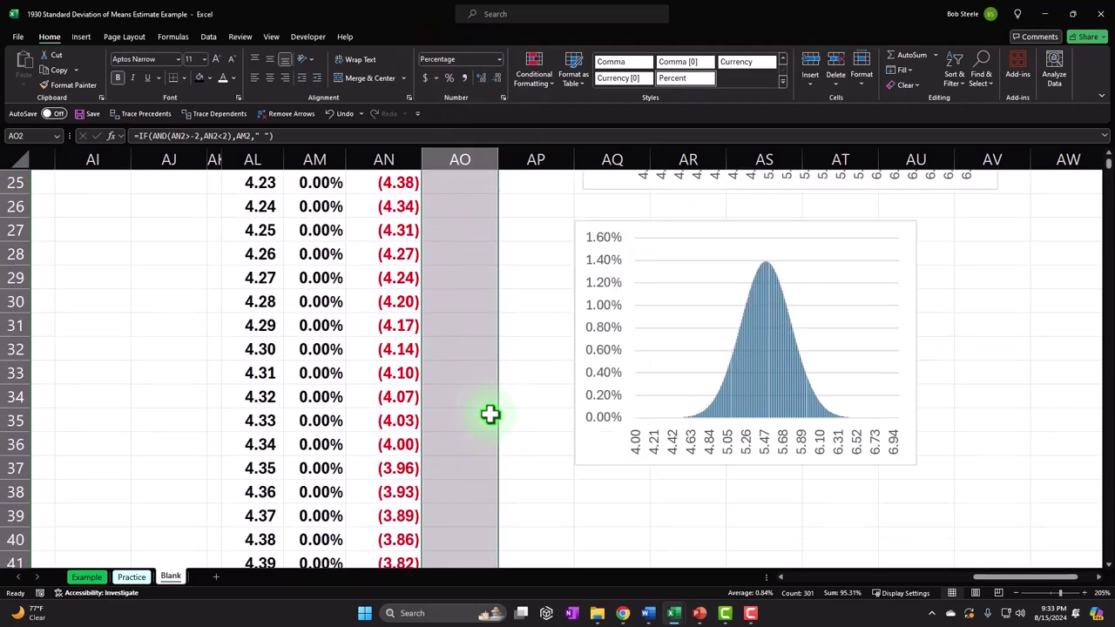
Start adding a second data series to the large area chart, taking its series name from header cell AO1.
{"action": "left_click", "coordinate": [669, 191]}
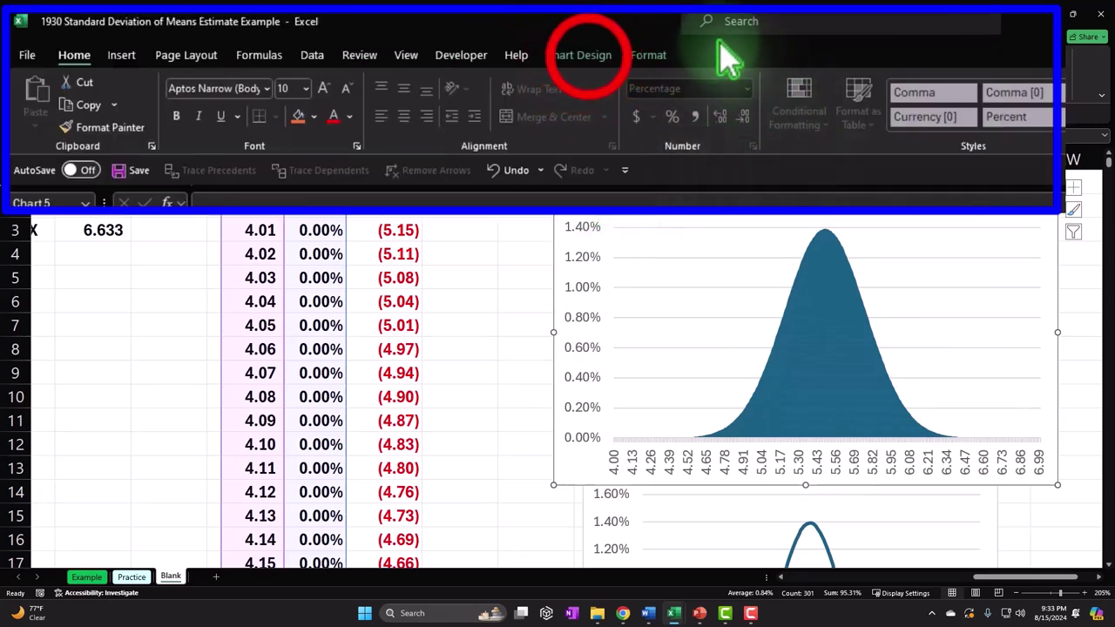
{"action": "left_click", "coordinate": [586, 57]}
{"action": "left_click", "coordinate": [603, 74]}
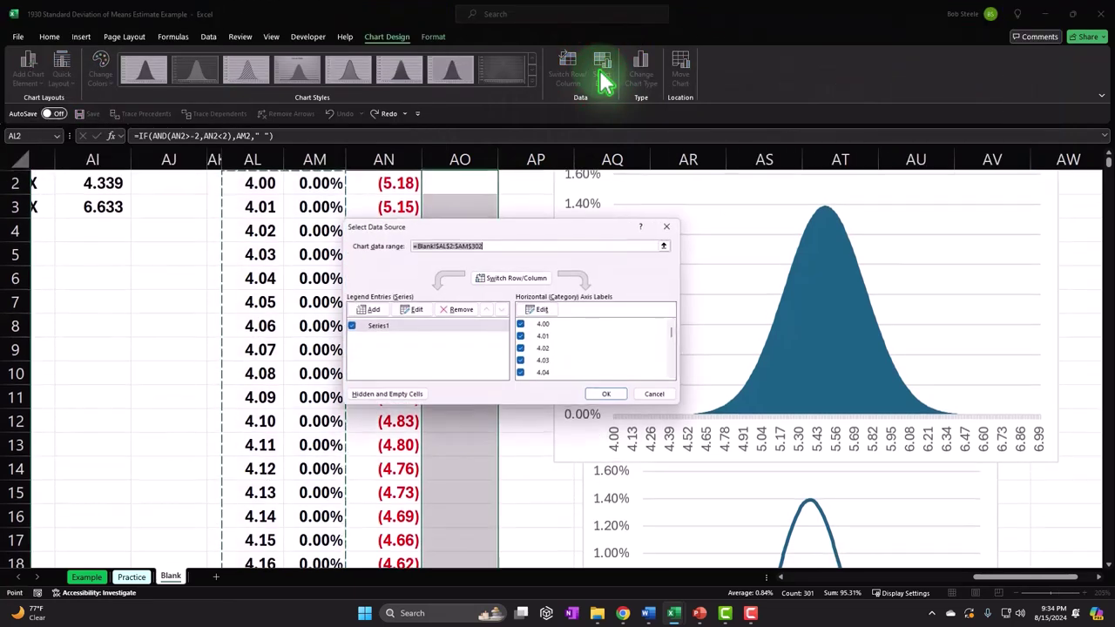
{"action": "left_click_drag", "start_coordinate": [530, 225], "coordinate": [716, 193]}
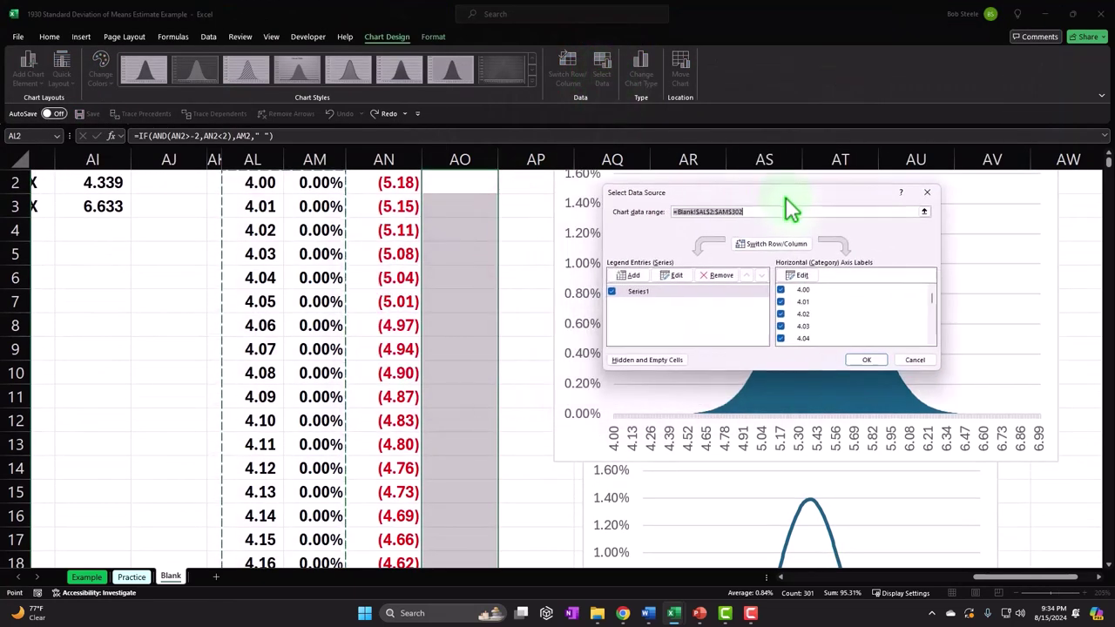
{"action": "left_click", "coordinate": [633, 276]}
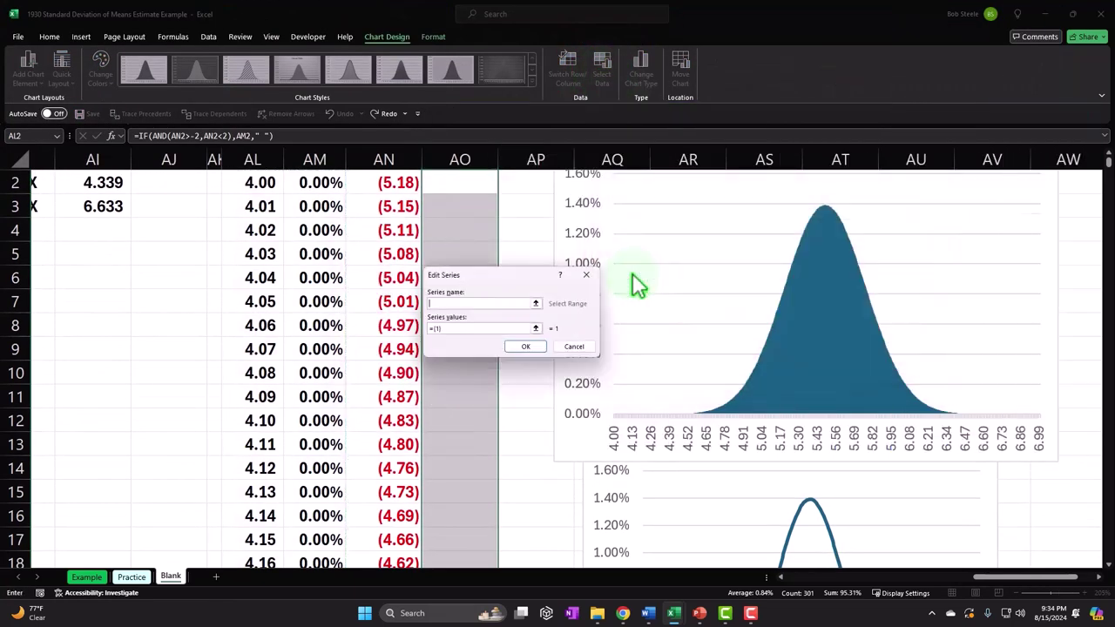
{"action": "left_click_drag", "start_coordinate": [530, 281], "coordinate": [642, 281]}
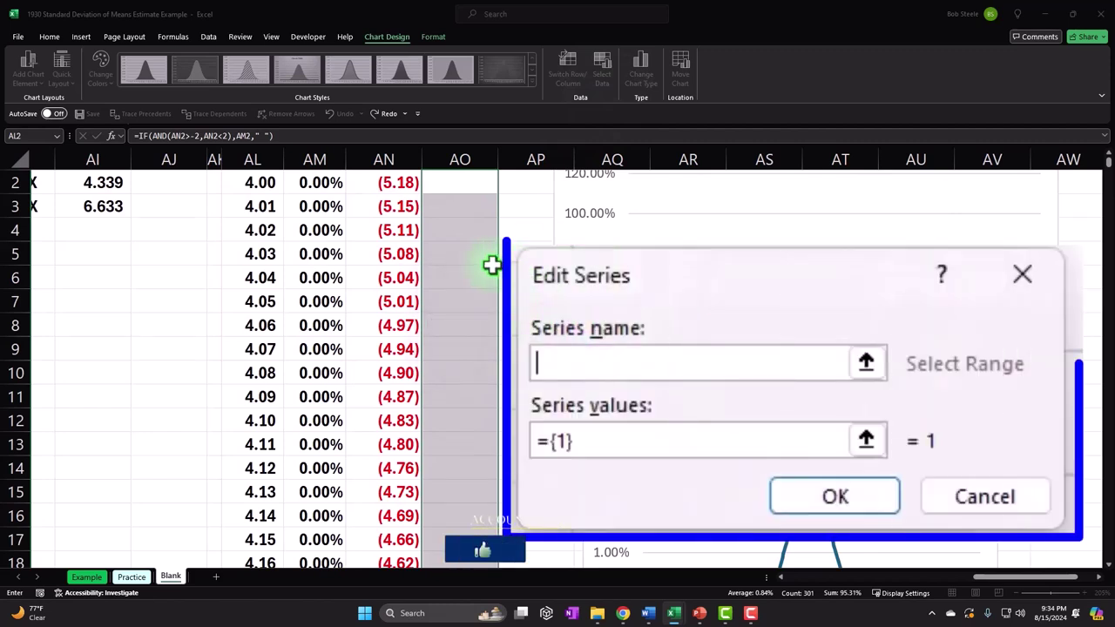
{"action": "scroll", "coordinate": [488, 254], "scroll_direction": "up", "scroll_amount": 1}
{"action": "left_click", "coordinate": [460, 182]}
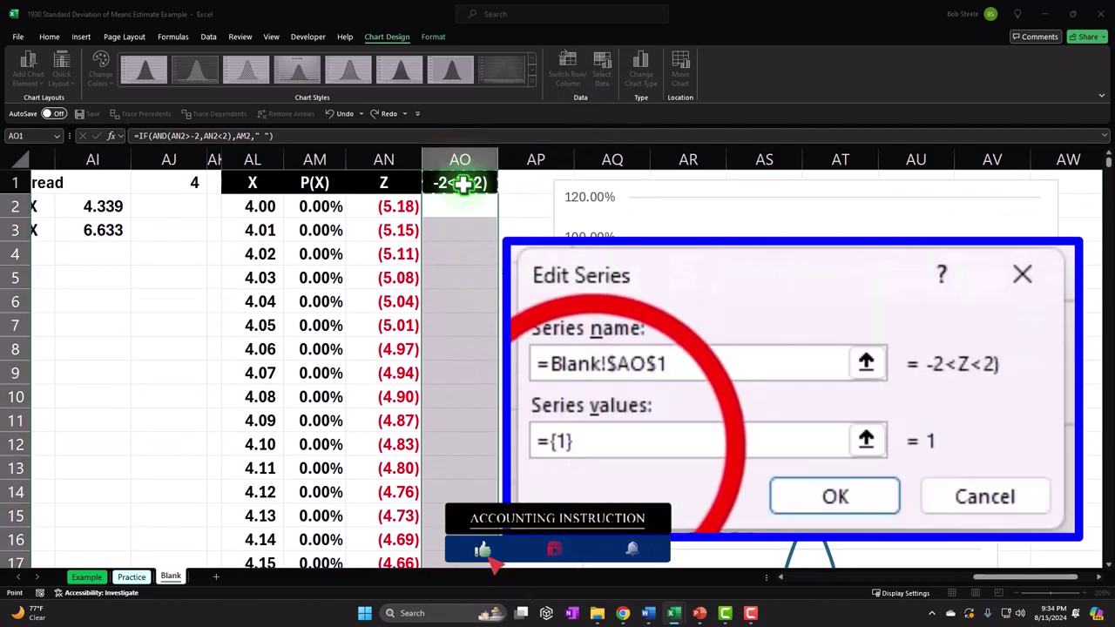
Set the new series' values to AO2:AO302 and apply the changed data source to the chart.
{"action": "left_click", "coordinate": [573, 448]}
{"action": "key", "text": "BackSpace"}
{"action": "key", "text": "BackSpace"}
{"action": "key", "text": "BackSpace"}
{"action": "key", "text": "BackSpace"}
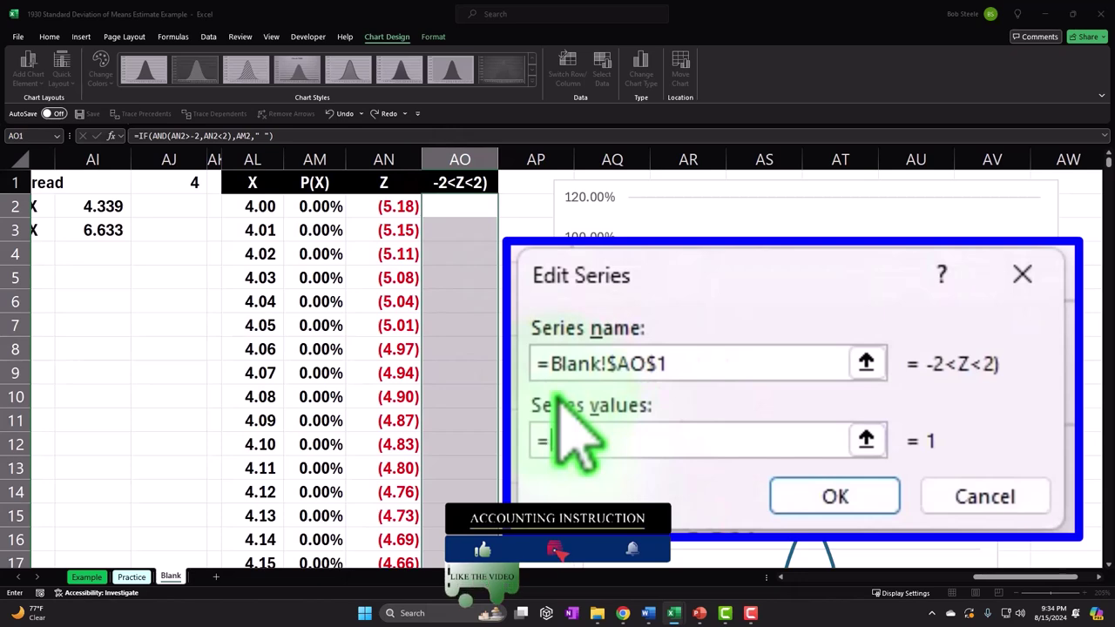
{"action": "left_click", "coordinate": [456, 209]}
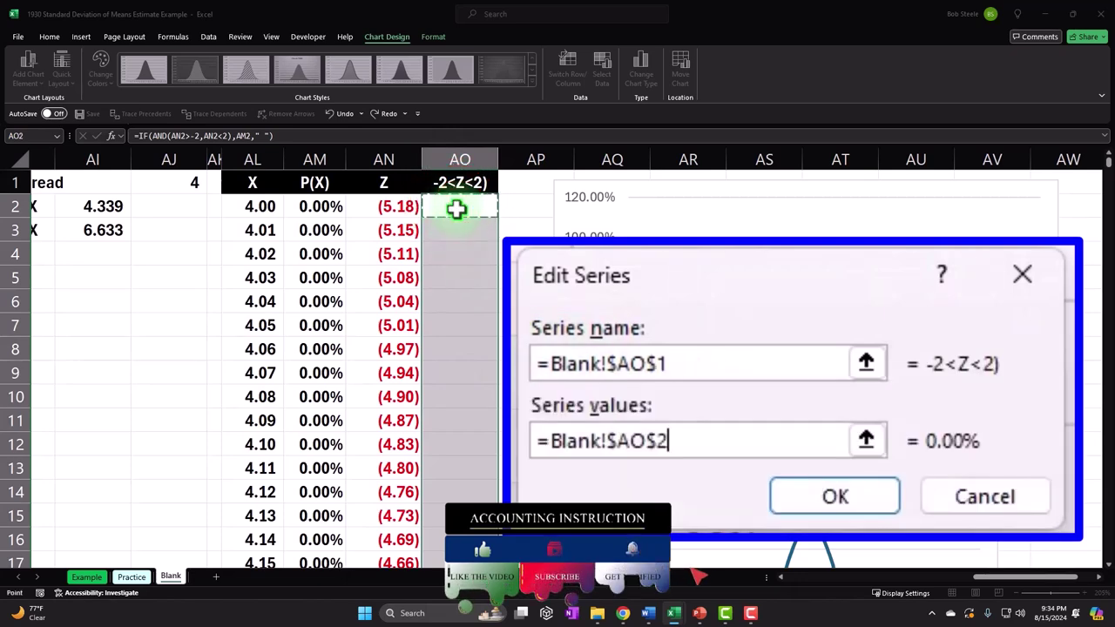
{"action": "key", "text": "ctrl+shift+Down"}
{"action": "scroll", "coordinate": [456, 209], "scroll_direction": "up", "scroll_amount": 20}
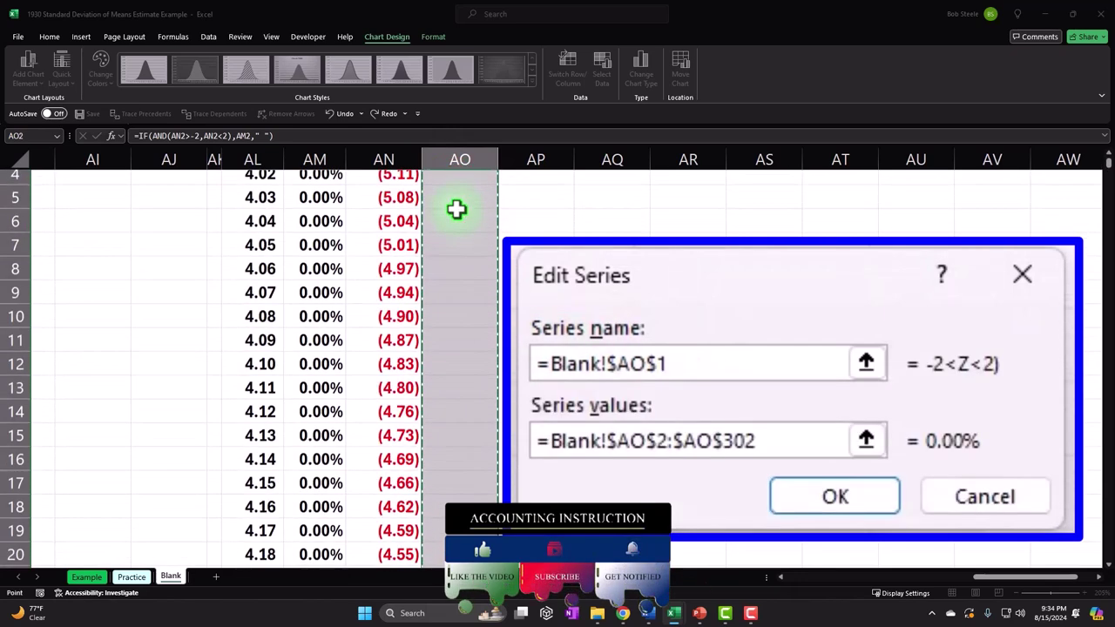
{"action": "left_click", "coordinate": [866, 440]}
{"action": "left_click", "coordinate": [1032, 334]}
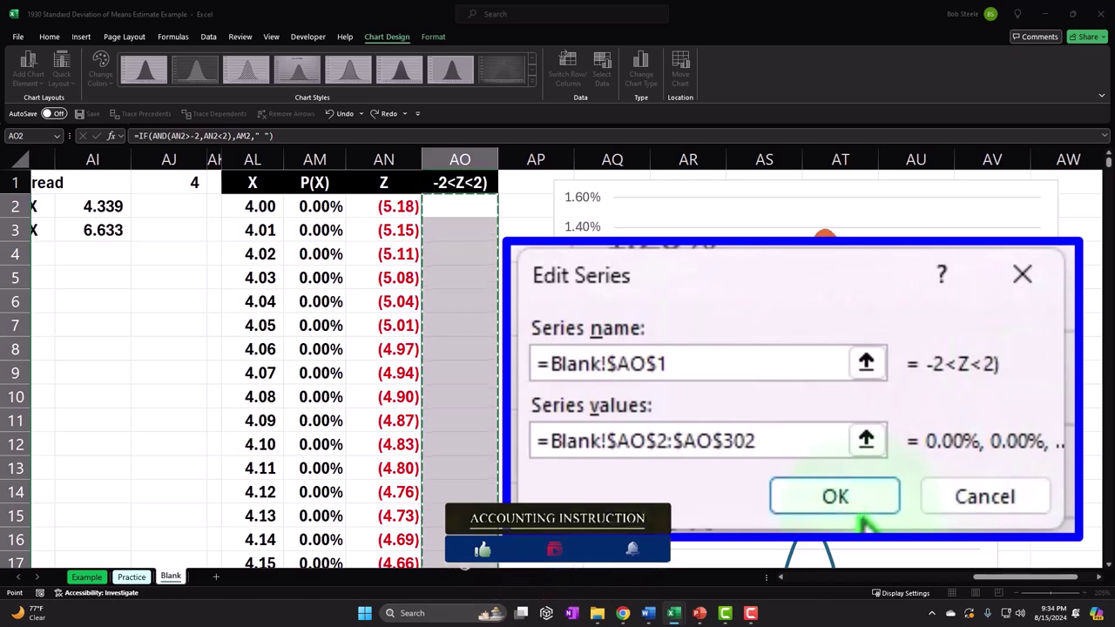
{"action": "left_click", "coordinate": [838, 497]}
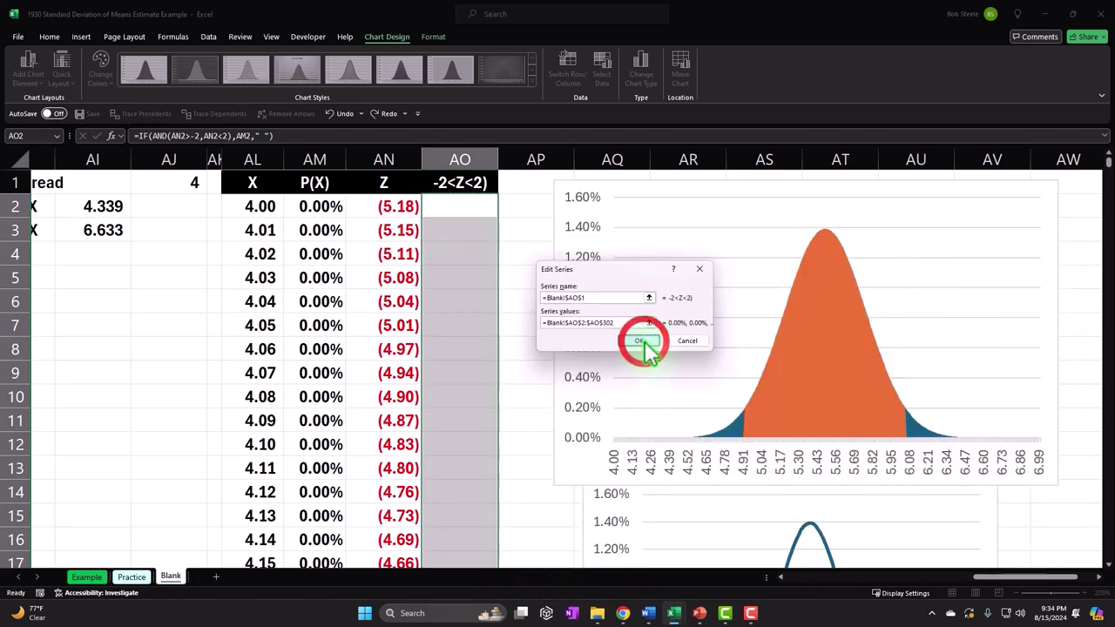
{"action": "left_click", "coordinate": [956, 426]}
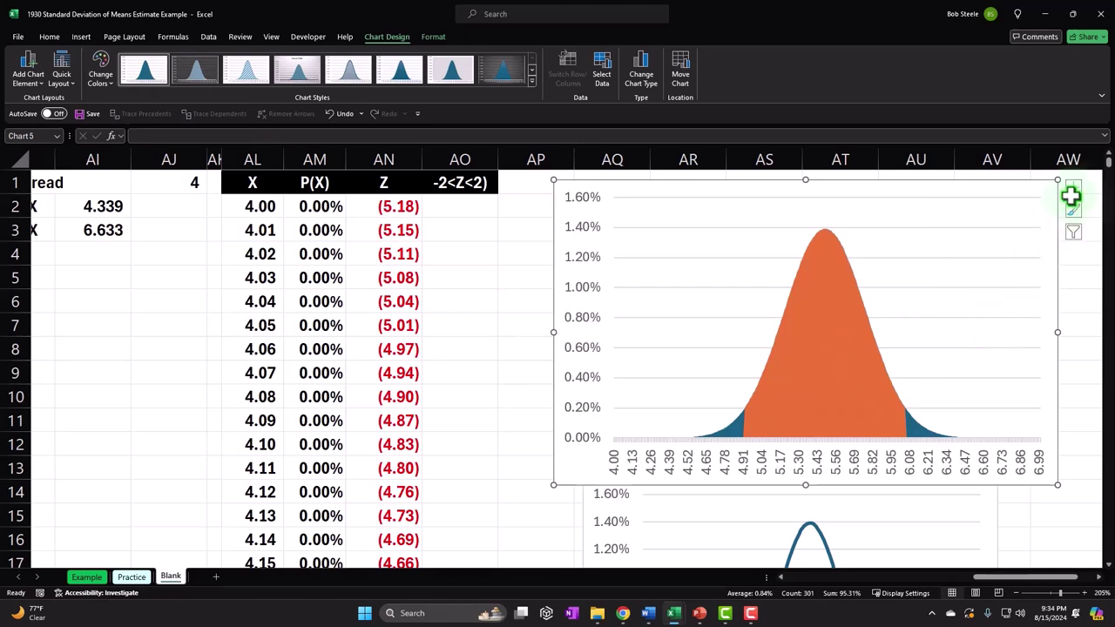
Plot the orange -2<Z<2 series on the secondary axis.
{"action": "left_click", "coordinate": [849, 324]}
{"action": "double_click", "coordinate": [847, 324]}
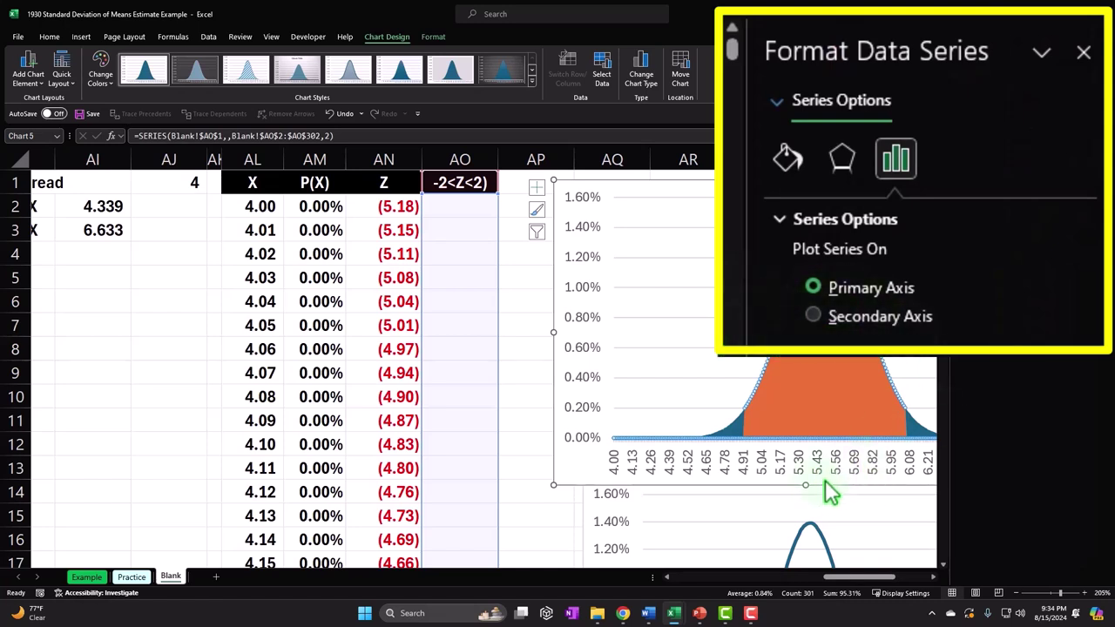
{"action": "left_click", "coordinate": [829, 322]}
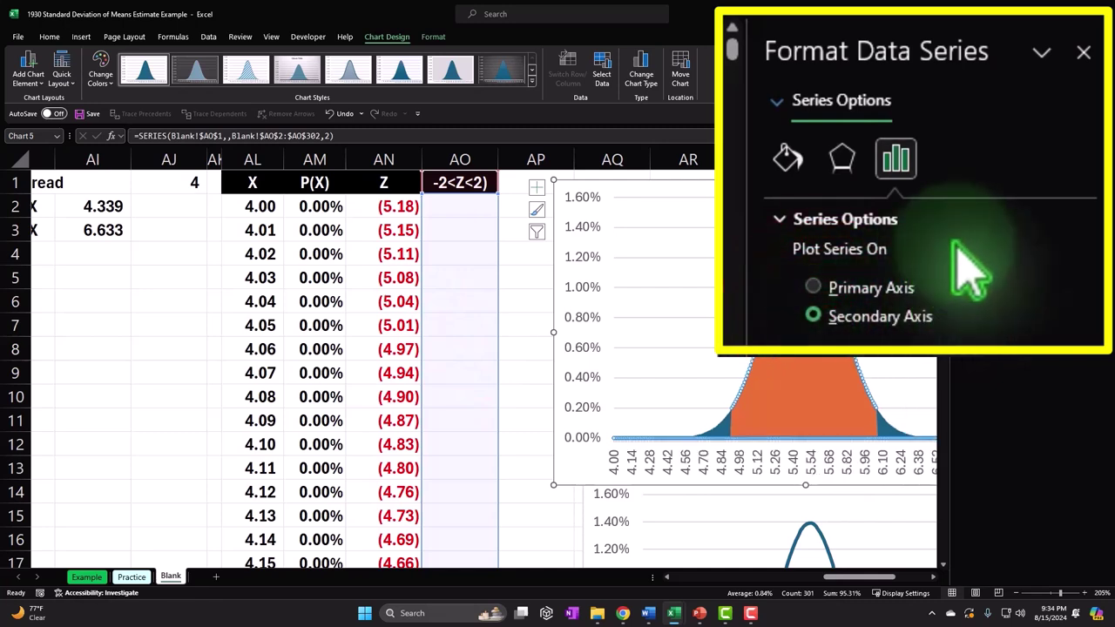
{"action": "left_click", "coordinate": [1084, 52]}
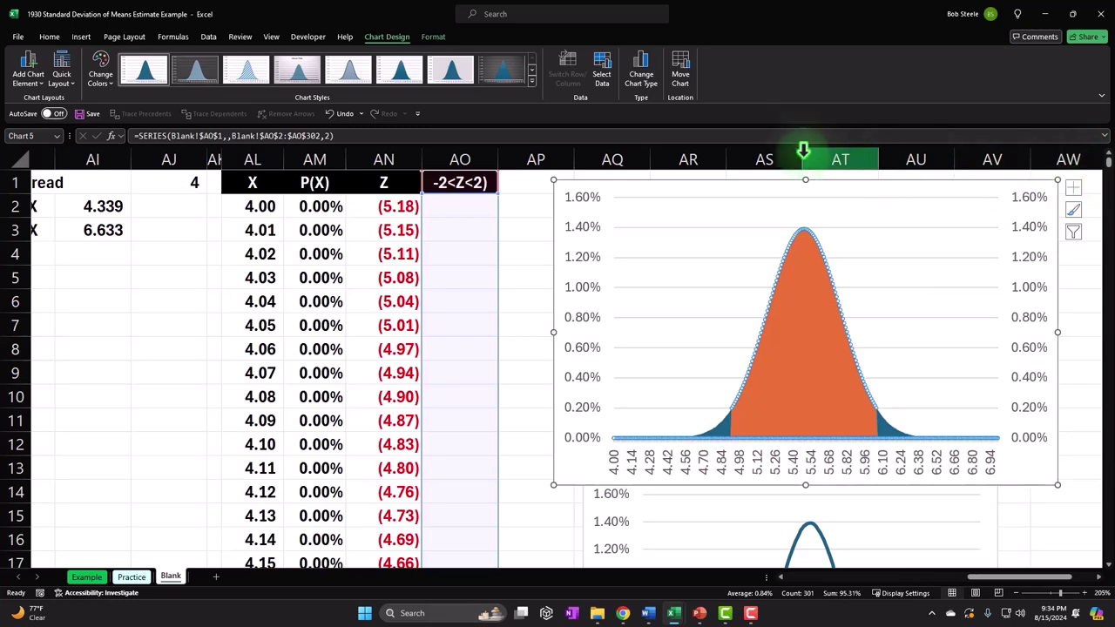
Set the horizontal axis labels of the -2<Z<2 series to the Z values in AN2:AN302.
{"action": "left_click", "coordinate": [602, 69]}
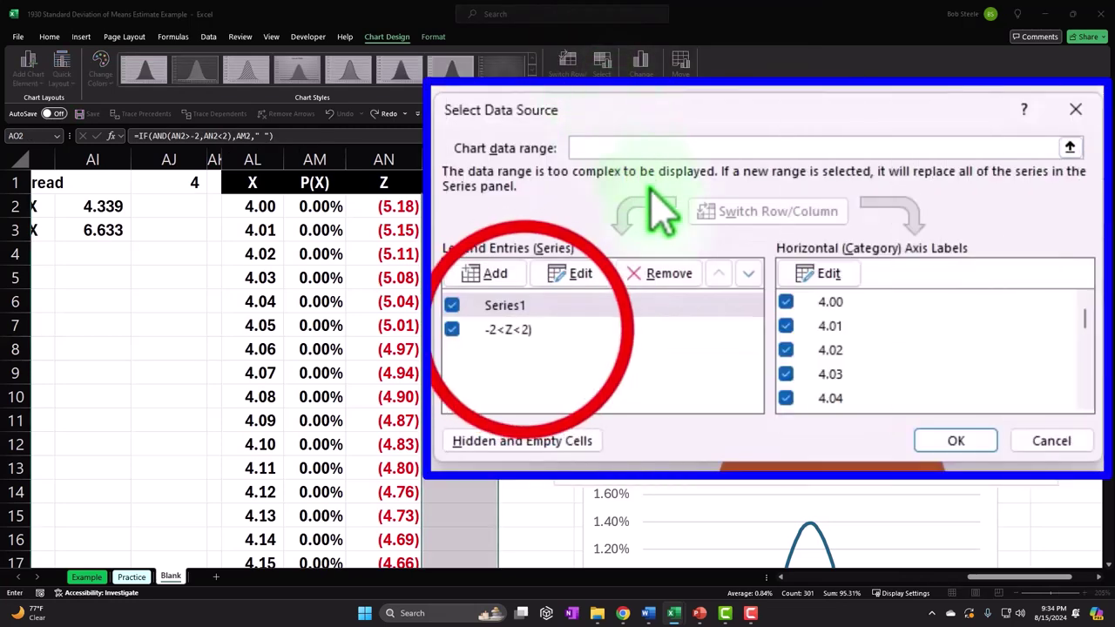
{"action": "left_click", "coordinate": [645, 305]}
{"action": "left_click", "coordinate": [822, 278]}
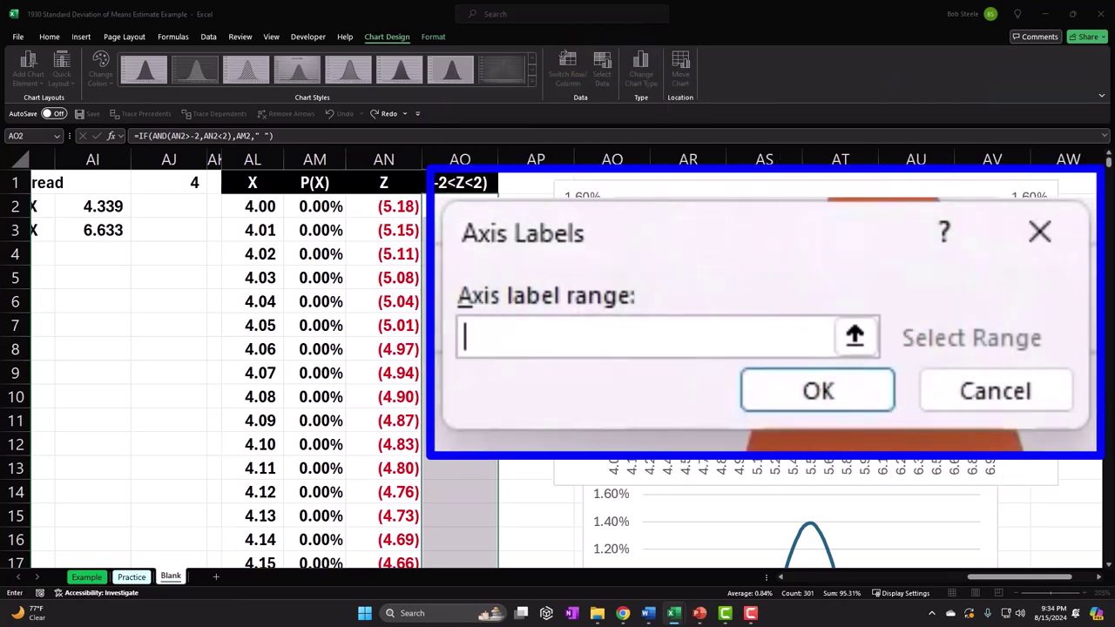
{"action": "left_click", "coordinate": [403, 207]}
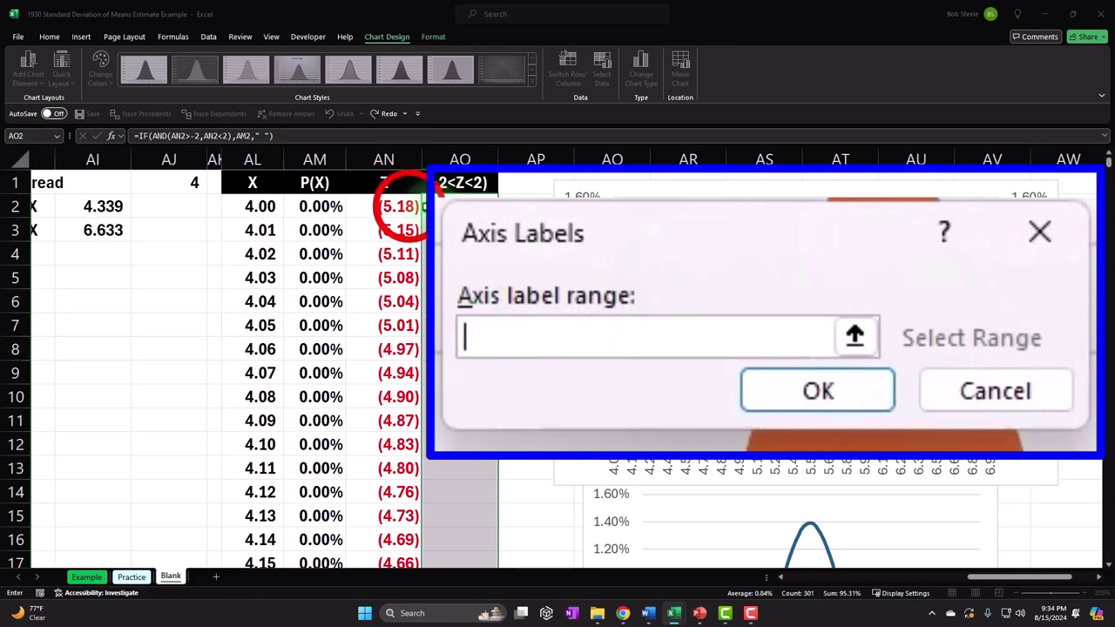
{"action": "left_click", "coordinate": [402, 205]}
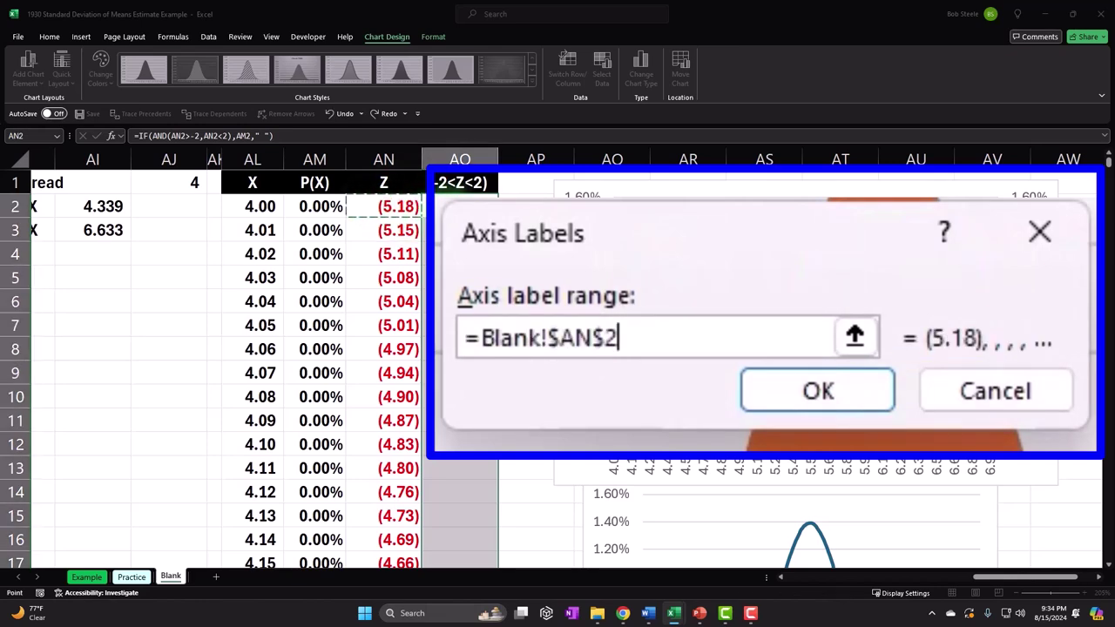
{"action": "key", "text": "ctrl+shift+Down"}
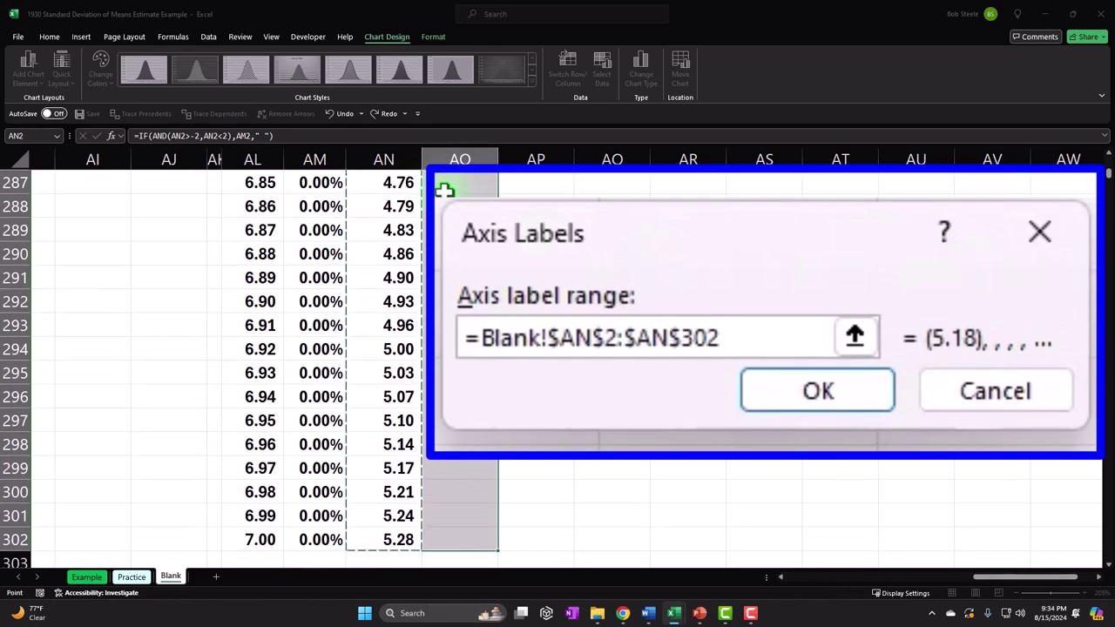
{"action": "key", "text": "ctrl+BackSpace"}
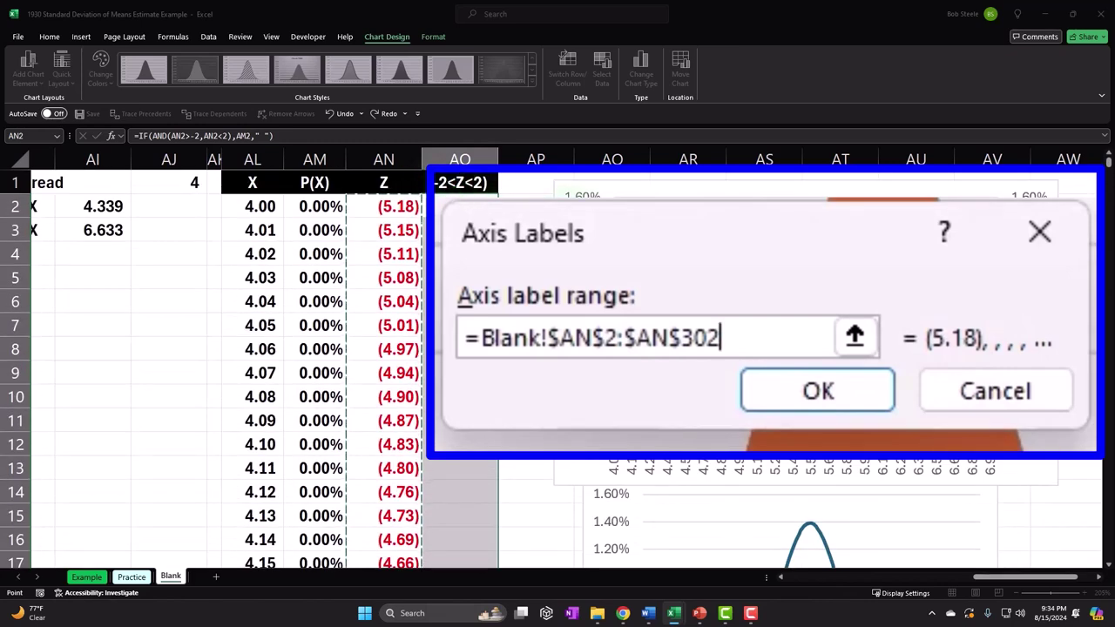
{"action": "left_click", "coordinate": [854, 336]}
{"action": "left_click", "coordinate": [1057, 305]}
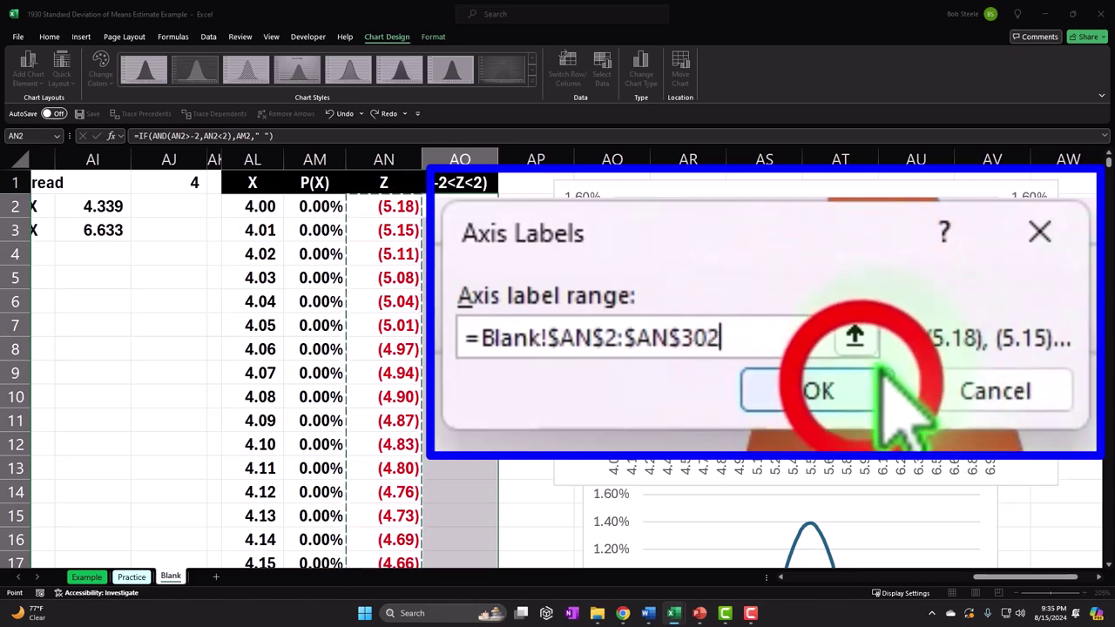
{"action": "left_click", "coordinate": [798, 305]}
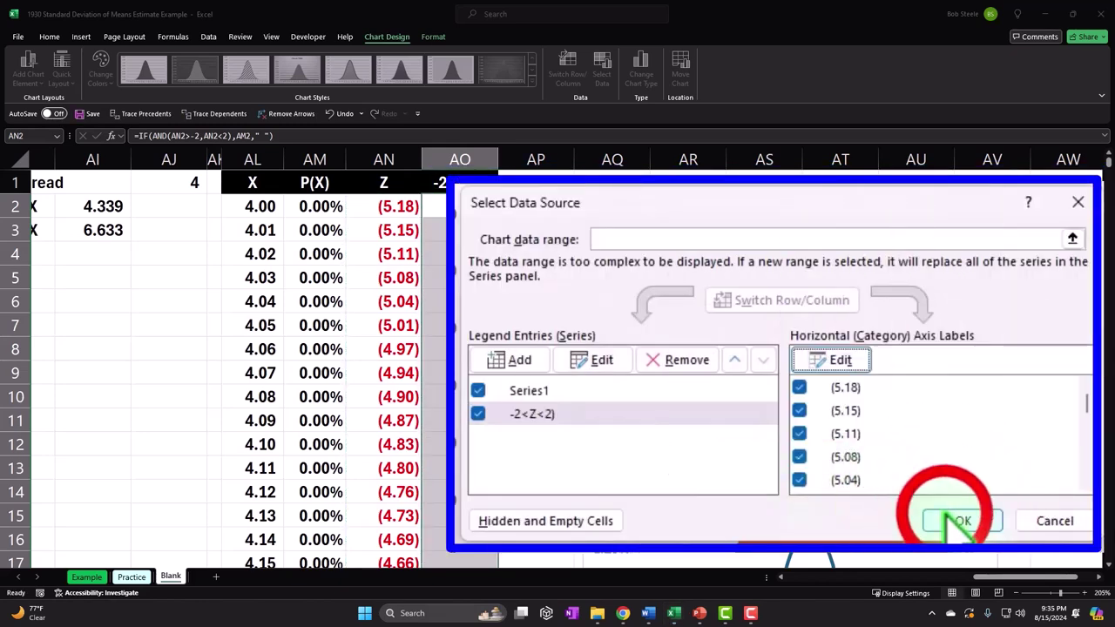
{"action": "left_click", "coordinate": [860, 361]}
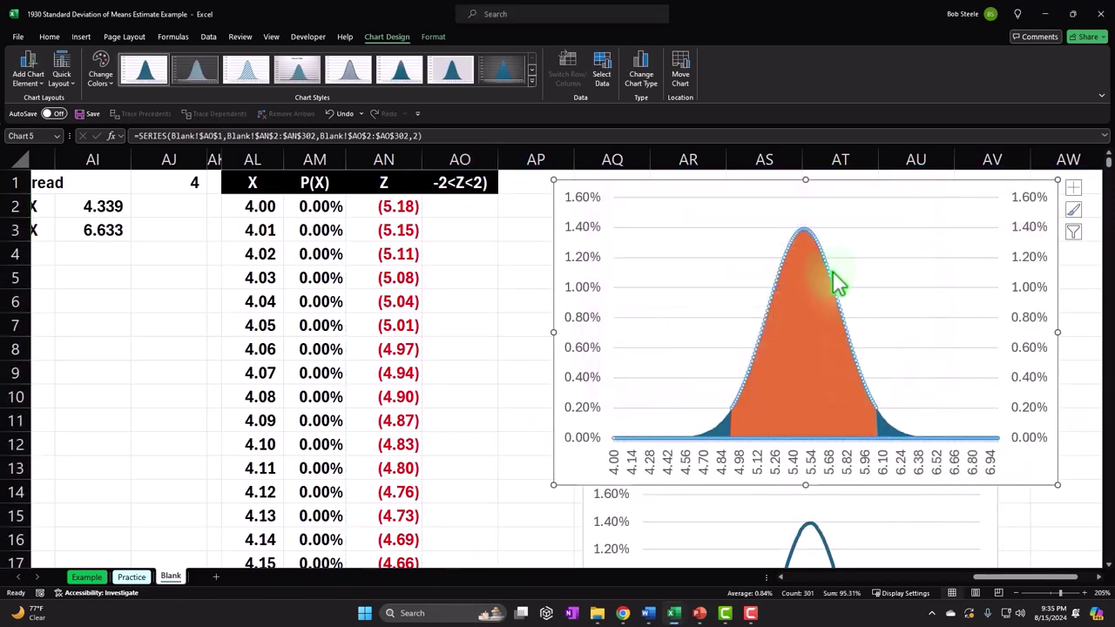
Add the secondary horizontal axis to the area chart so the Z scores label it.
{"action": "left_click", "coordinate": [1070, 190]}
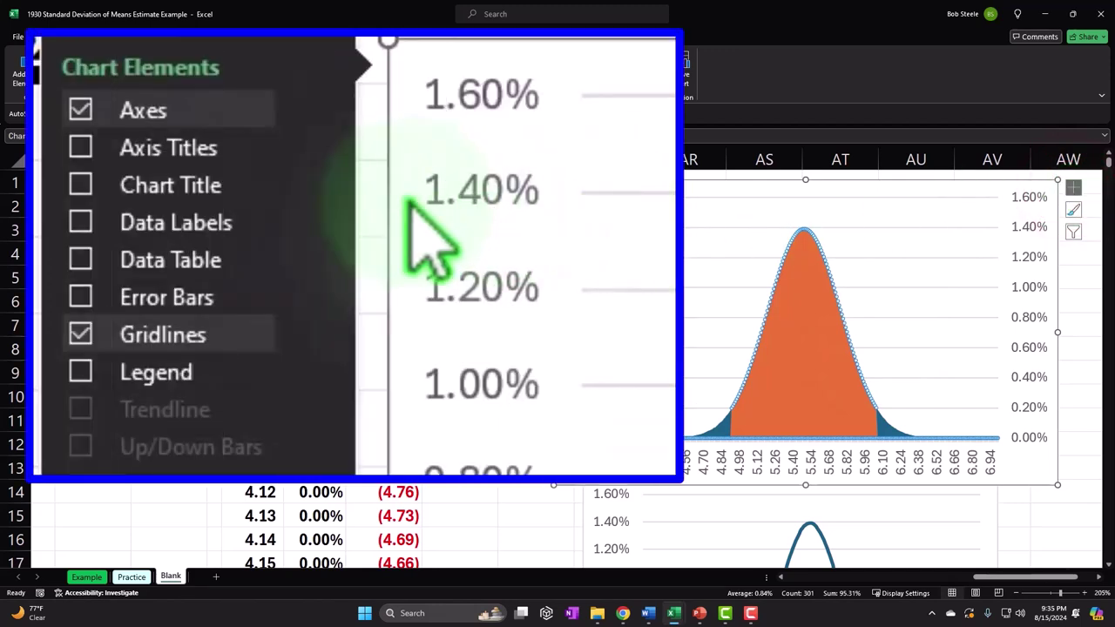
{"action": "left_click", "coordinate": [161, 150]}
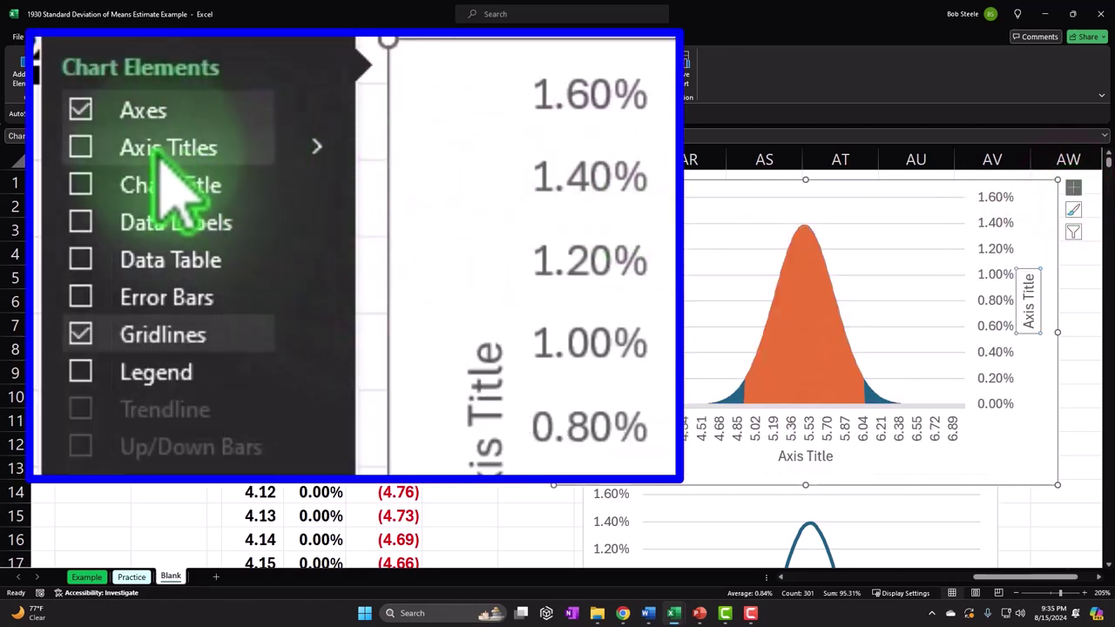
{"action": "left_click", "coordinate": [316, 110]}
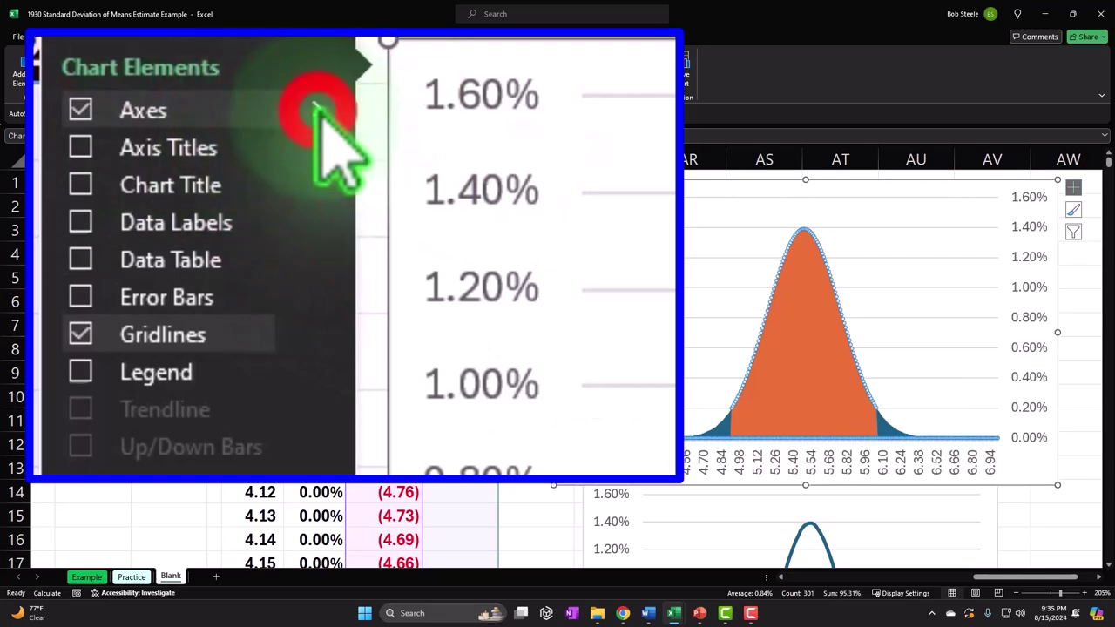
{"action": "left_click", "coordinate": [376, 189]}
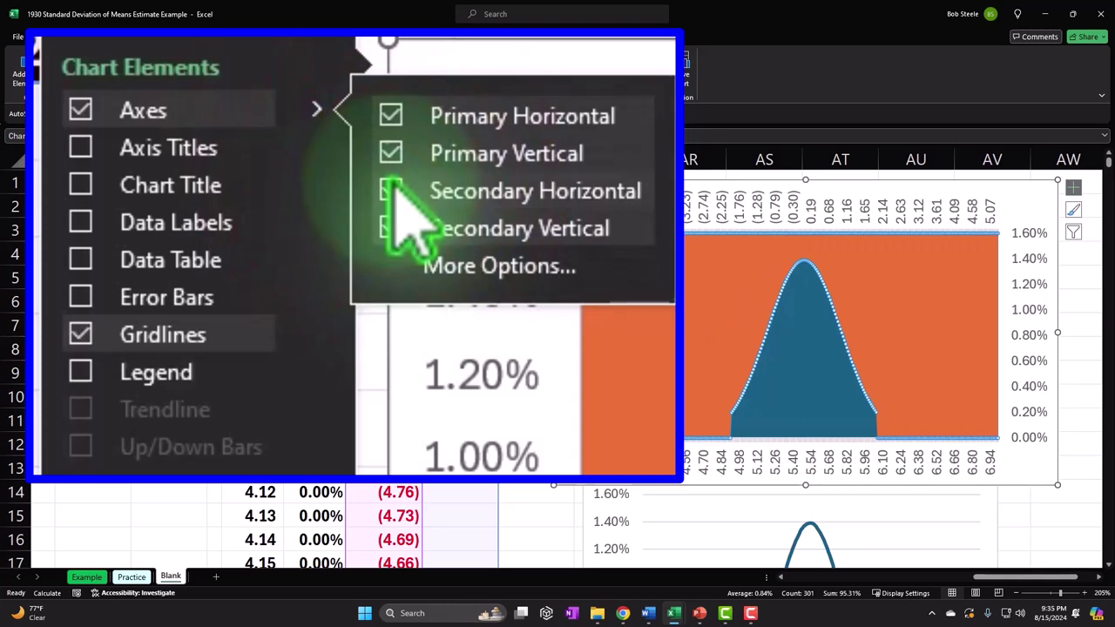
{"action": "left_click", "coordinate": [1037, 275]}
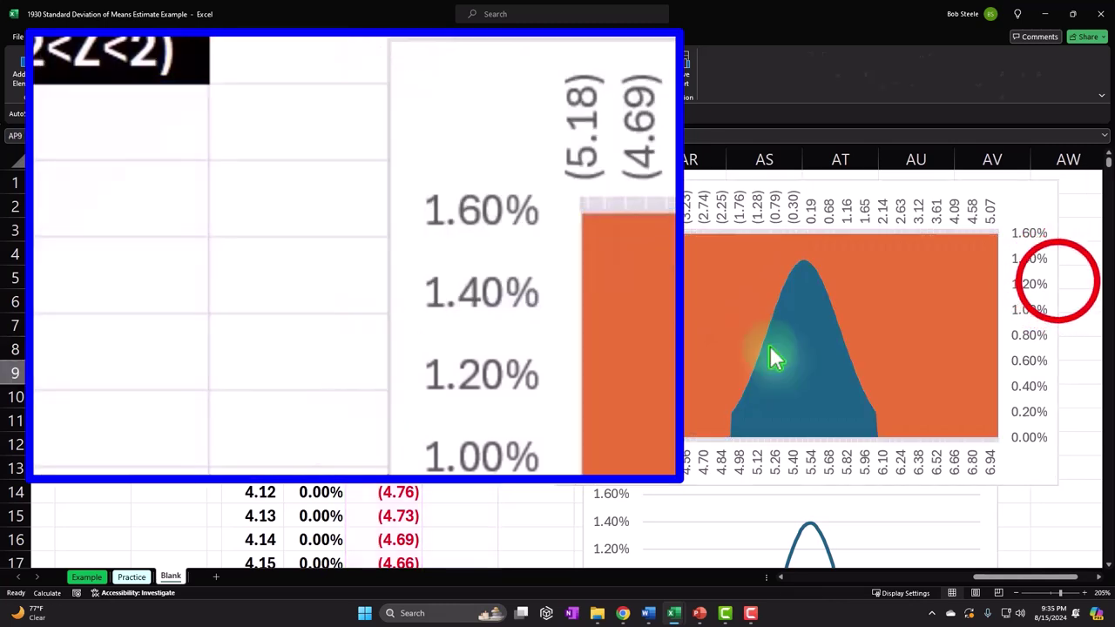
Delete the area chart's secondary vertical axis and set the label position of its Z-score horizontal axis to Low.
{"action": "left_click", "coordinate": [1033, 276]}
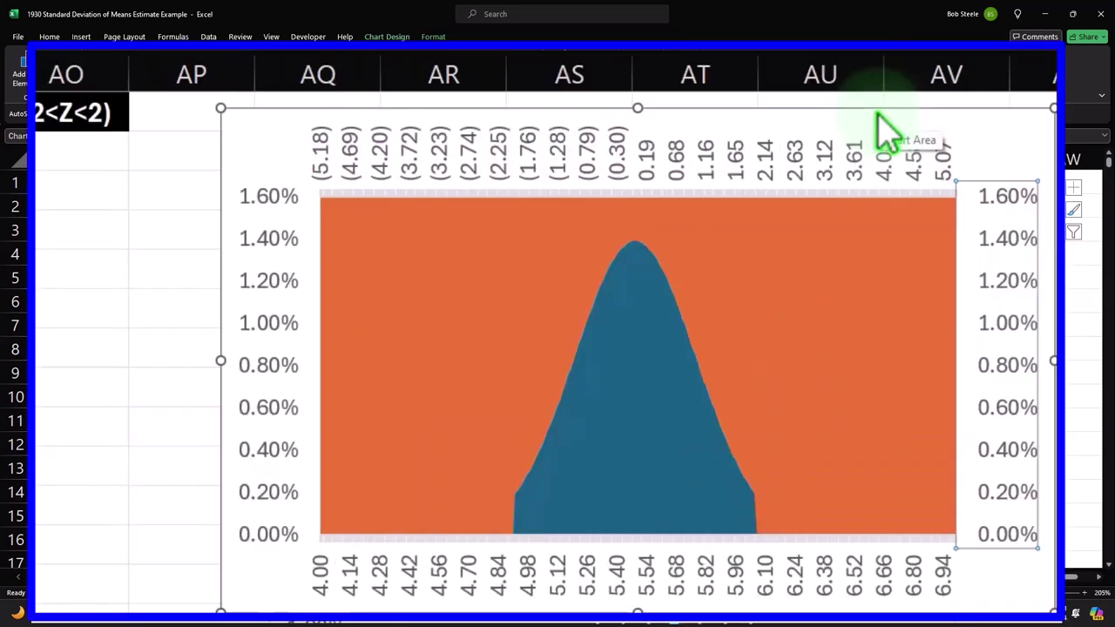
{"action": "key", "text": "Delete"}
{"action": "left_click", "coordinate": [728, 157]}
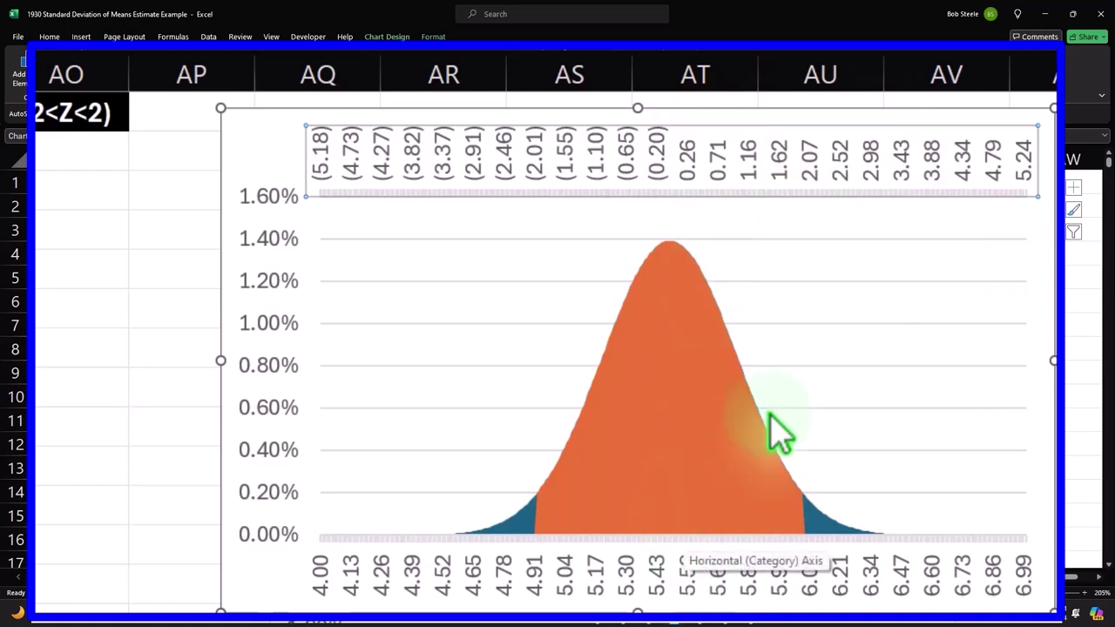
{"action": "left_click", "coordinate": [1074, 189]}
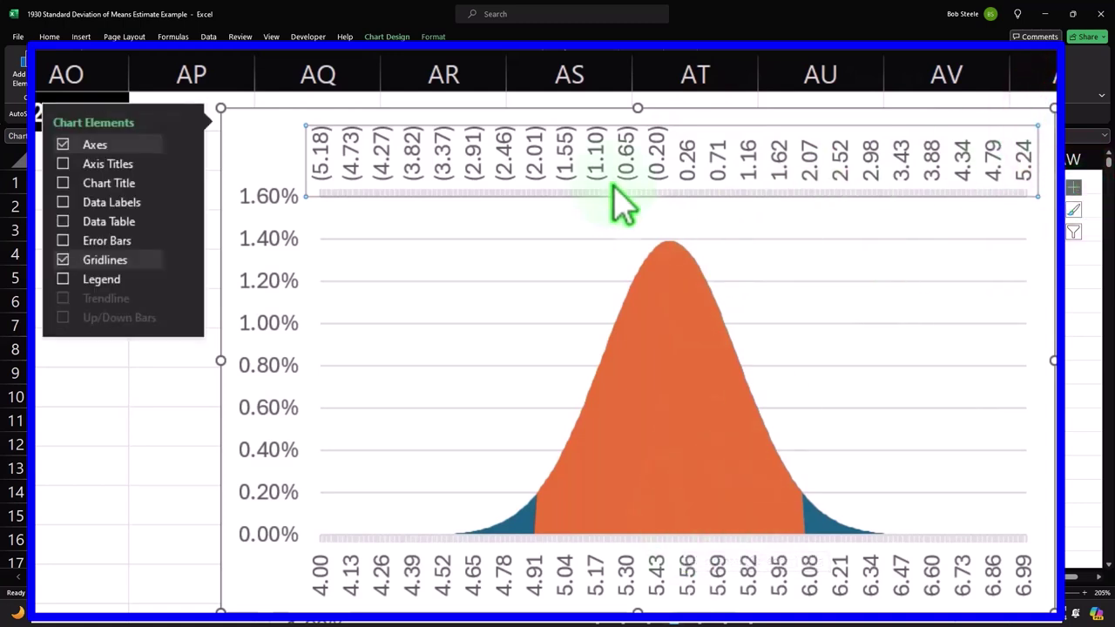
{"action": "left_click", "coordinate": [184, 145]}
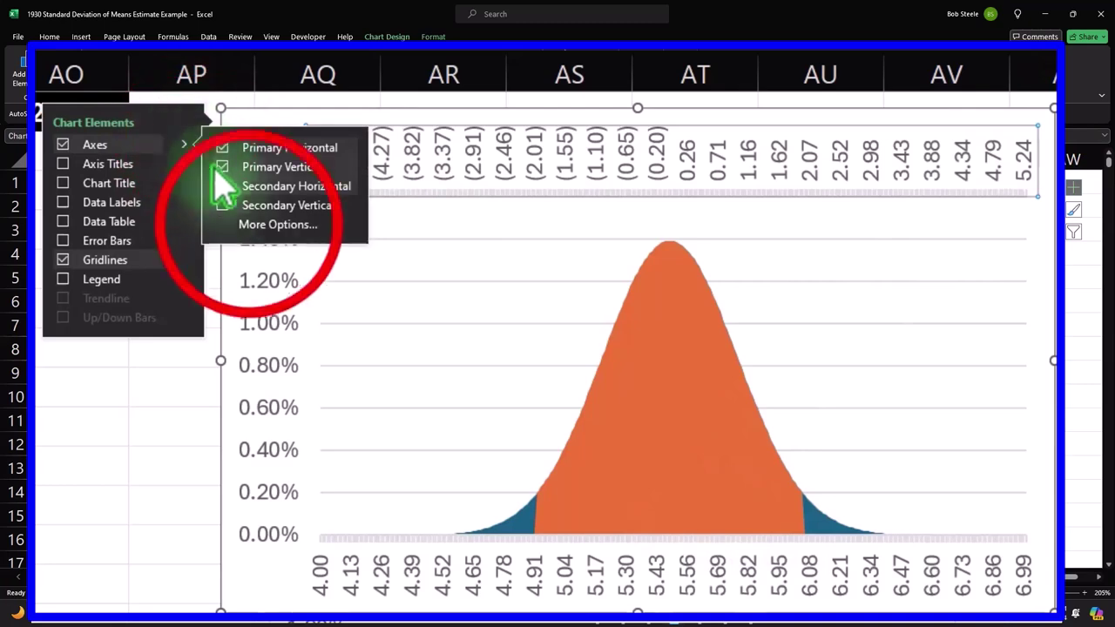
{"action": "left_click", "coordinate": [261, 224]}
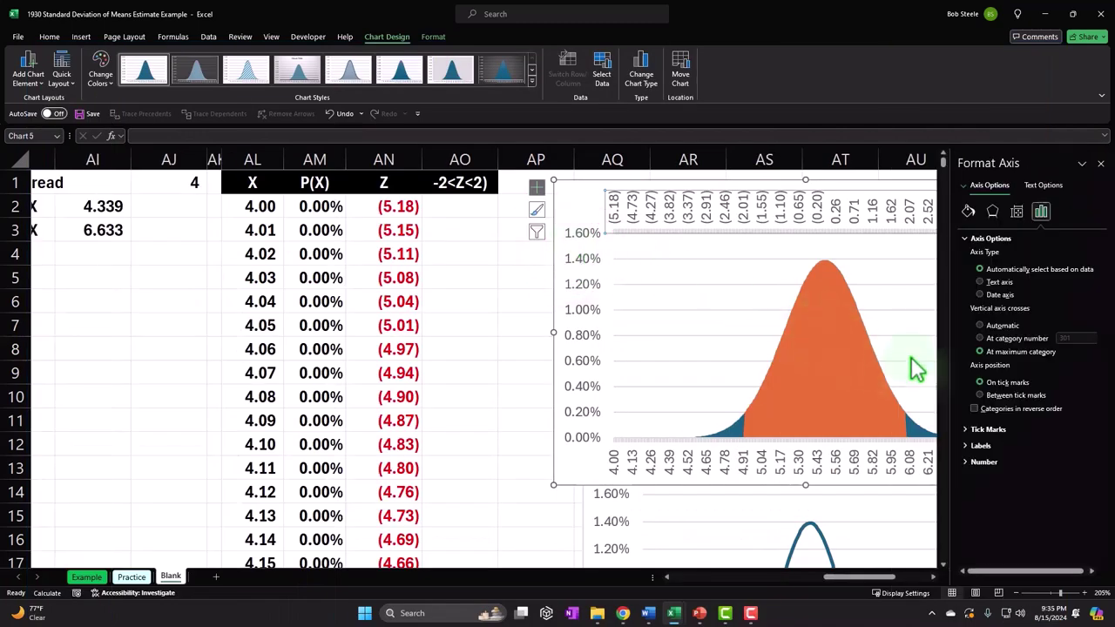
{"action": "left_click", "coordinate": [973, 445]}
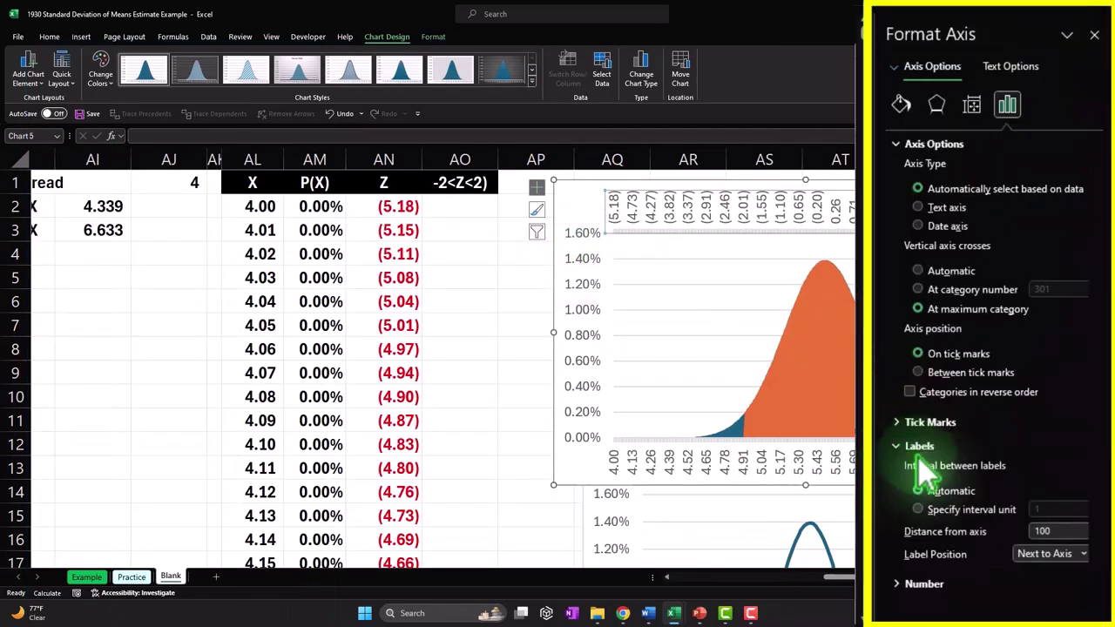
{"action": "left_click", "coordinate": [824, 208]}
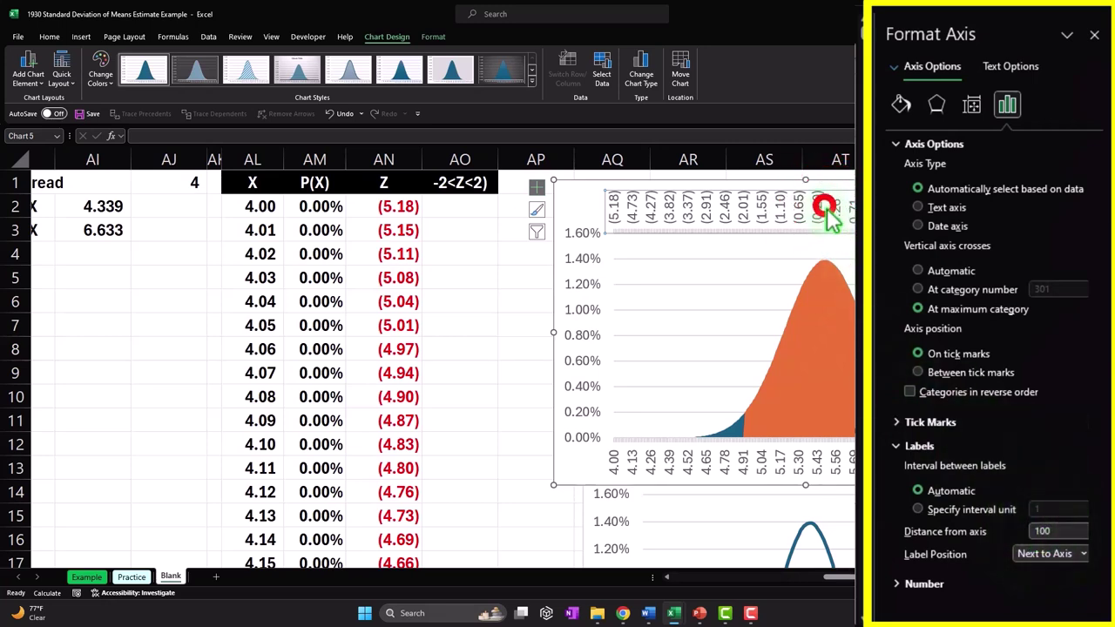
{"action": "left_click", "coordinate": [1053, 553]}
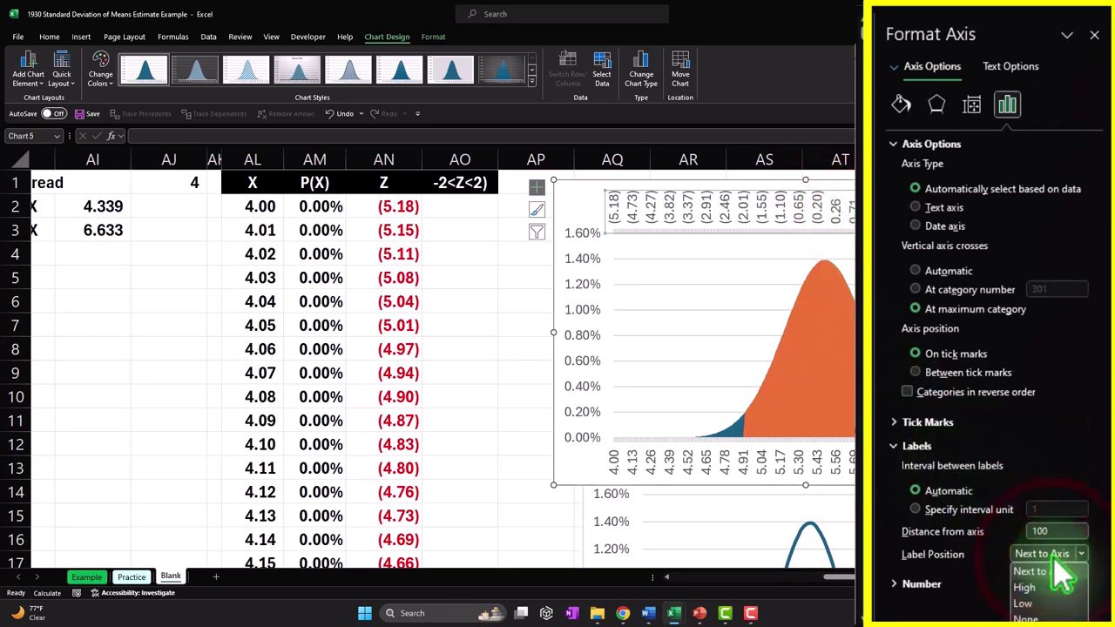
{"action": "left_click", "coordinate": [1045, 603]}
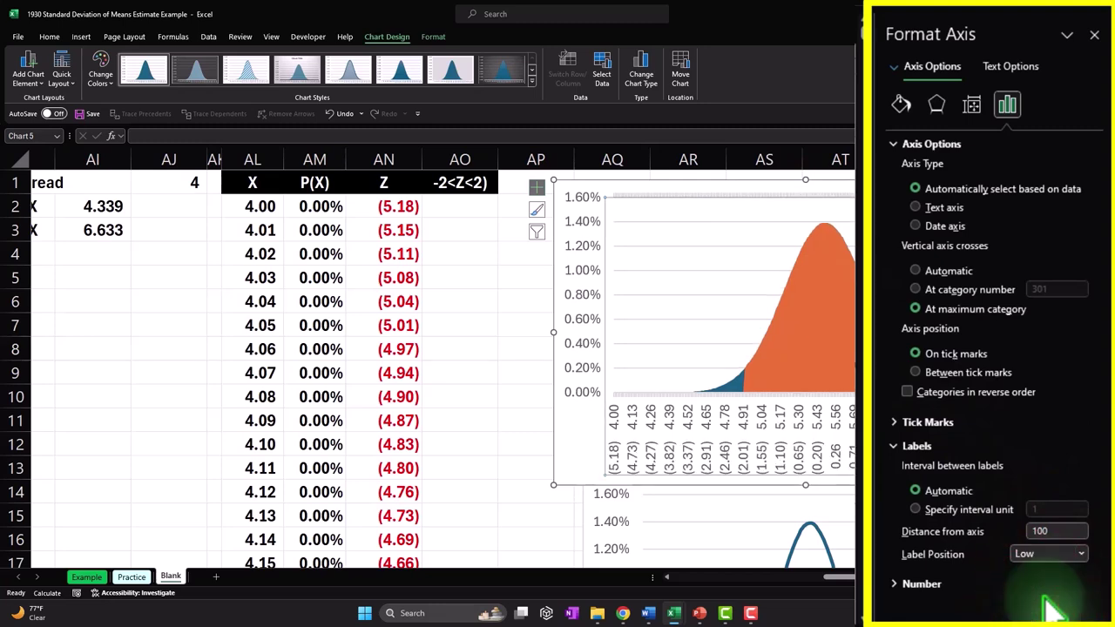
{"action": "left_click", "coordinate": [1094, 34]}
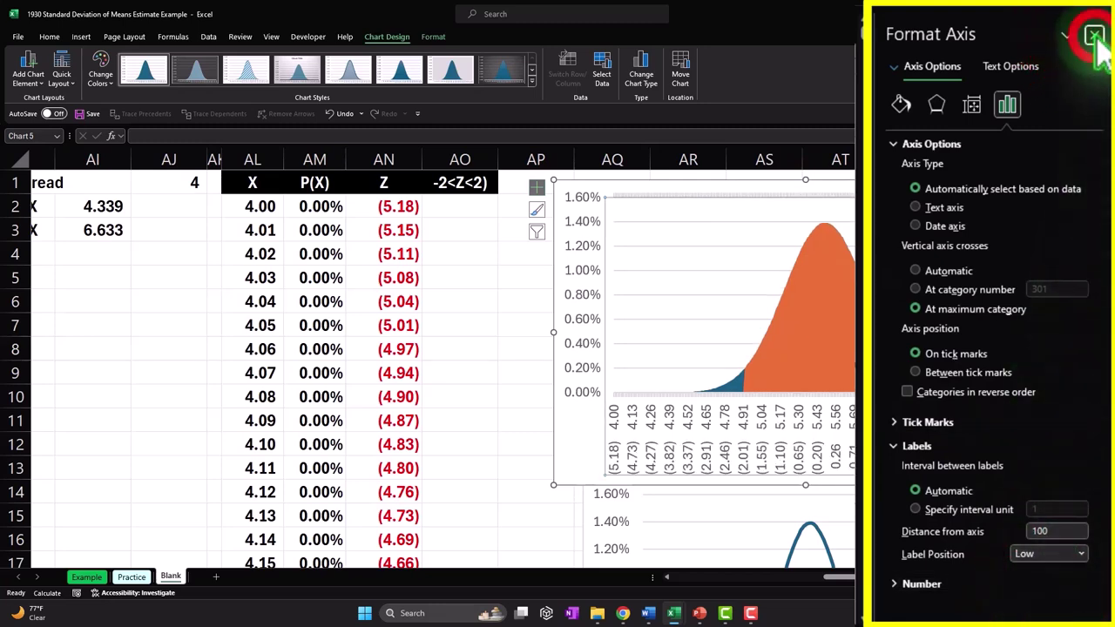
Move the line chart further down the sheet and shift the area chart slightly down above it.
{"action": "scroll", "coordinate": [530, 464], "scroll_direction": "down", "scroll_amount": 7}
{"action": "left_click", "coordinate": [642, 300]}
{"action": "left_click_drag", "start_coordinate": [642, 300], "coordinate": [602, 505]}
{"action": "scroll", "coordinate": [652, 391], "scroll_direction": "up", "scroll_amount": 2}
{"action": "left_click", "coordinate": [620, 396]}
{"action": "scroll", "coordinate": [615, 495], "scroll_direction": "up", "scroll_amount": 5}
{"action": "left_click", "coordinate": [613, 481]}
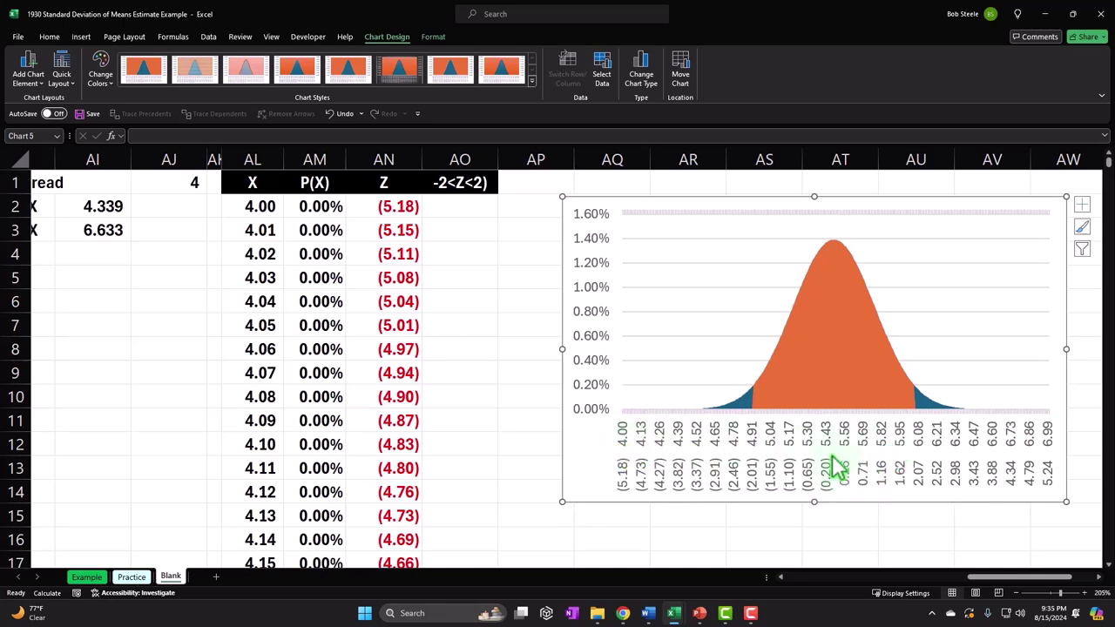
Draw a vertical line about 1.52" tall inside the area chart and apply the green line style to it.
{"action": "left_click", "coordinate": [81, 36]}
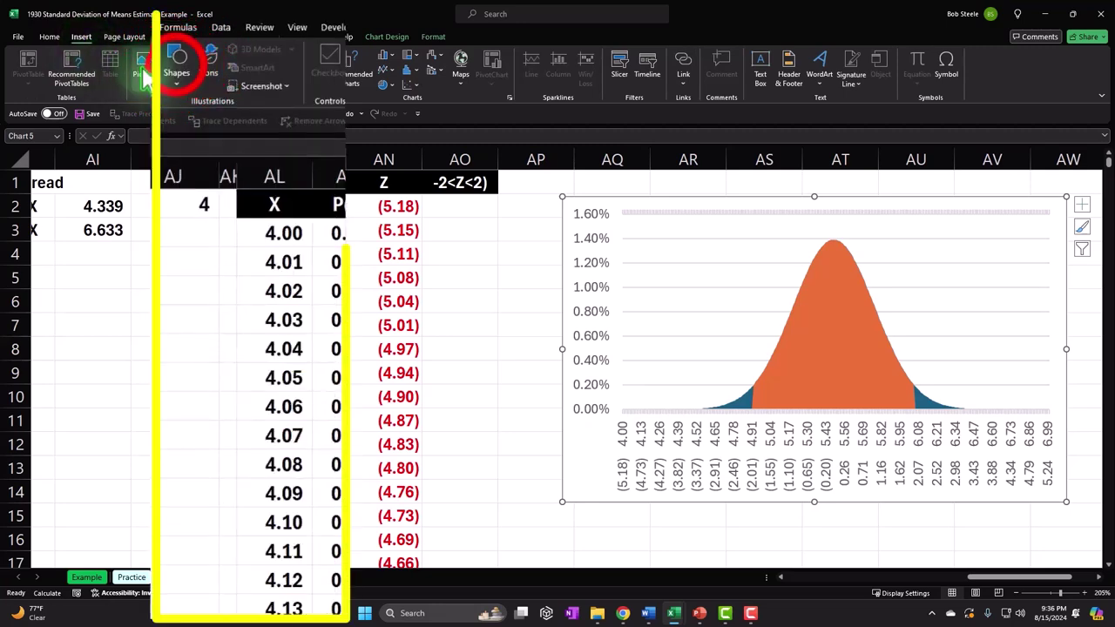
{"action": "left_click", "coordinate": [172, 65]}
{"action": "left_click", "coordinate": [177, 101]}
{"action": "left_click_drag", "start_coordinate": [652, 231], "coordinate": [652, 406]}
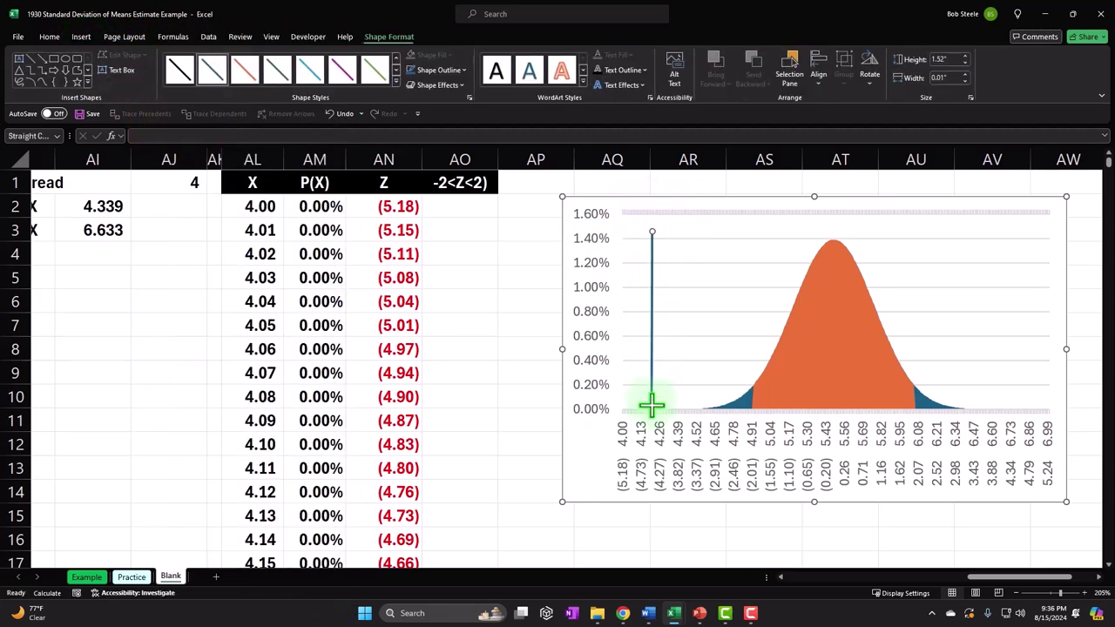
{"action": "left_click", "coordinate": [387, 76]}
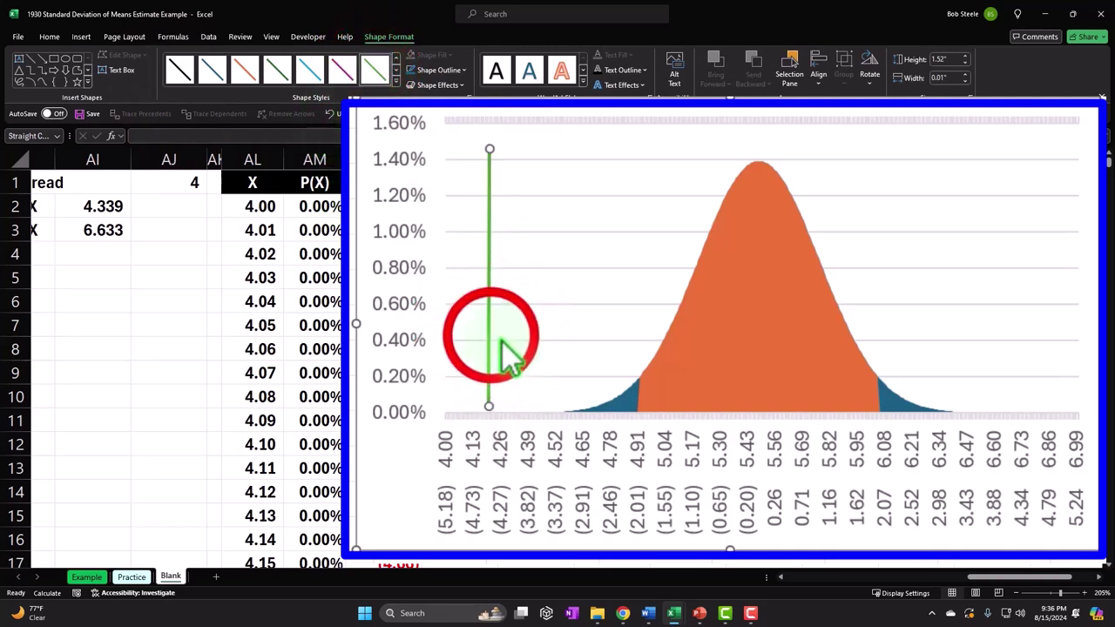
Move the green line to the upper edge of the orange region, near Z = 2, and deselect it.
{"action": "left_click_drag", "start_coordinate": [493, 336], "coordinate": [865, 340]}
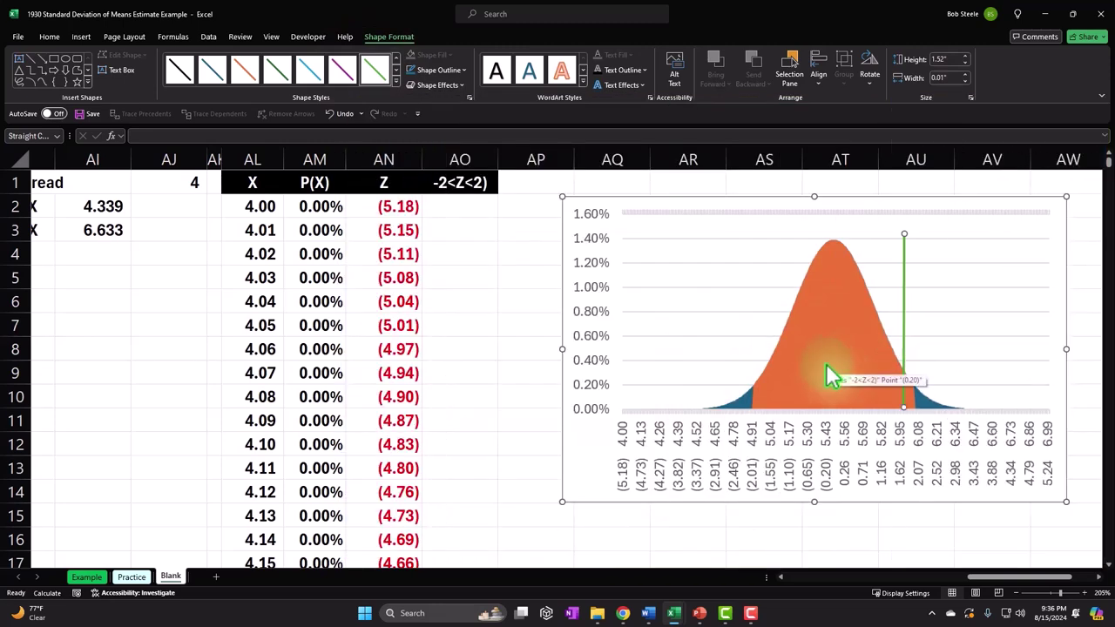
{"action": "scroll", "coordinate": [862, 418], "scroll_direction": "down", "scroll_amount": 5}
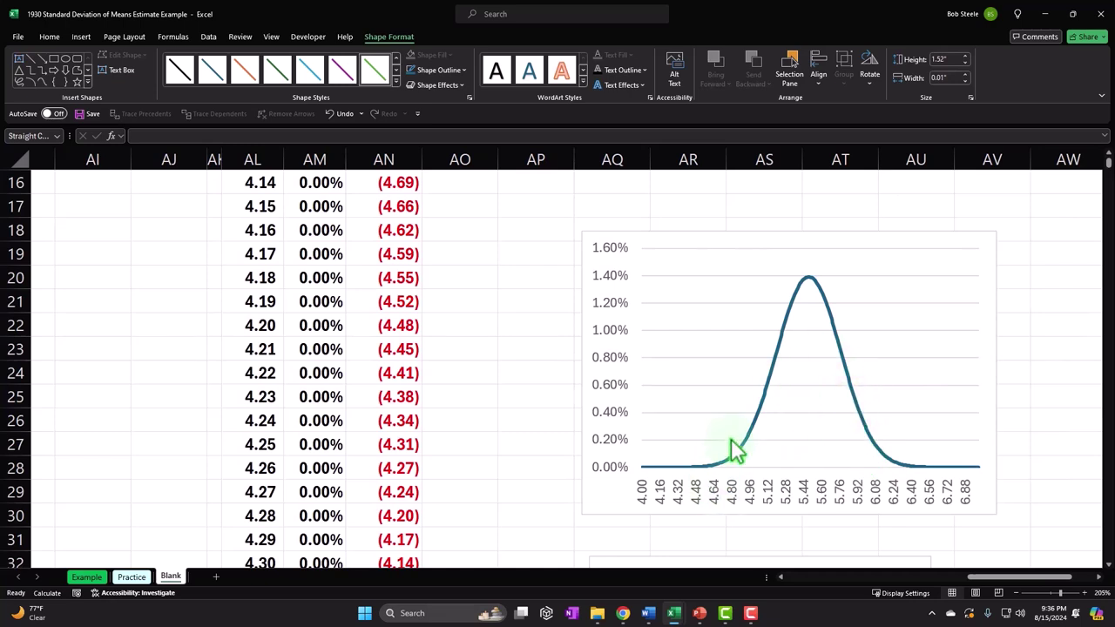
{"action": "mouse_move", "coordinate": [875, 438]}
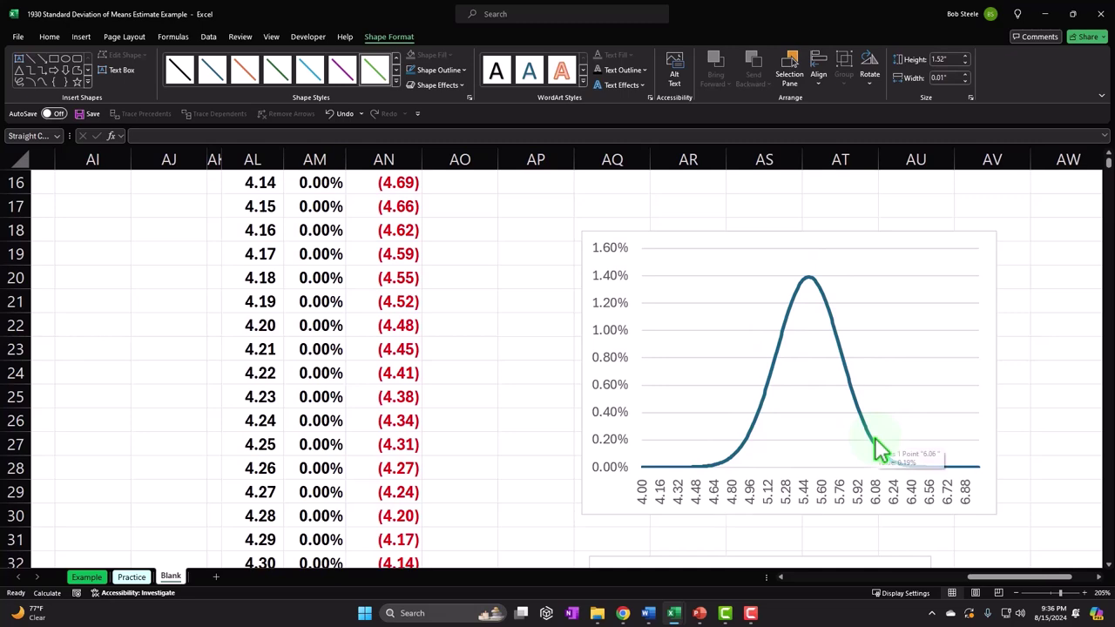
{"action": "scroll", "coordinate": [874, 437], "scroll_direction": "up", "scroll_amount": 3}
{"action": "scroll", "coordinate": [875, 437], "scroll_direction": "up", "scroll_amount": 2}
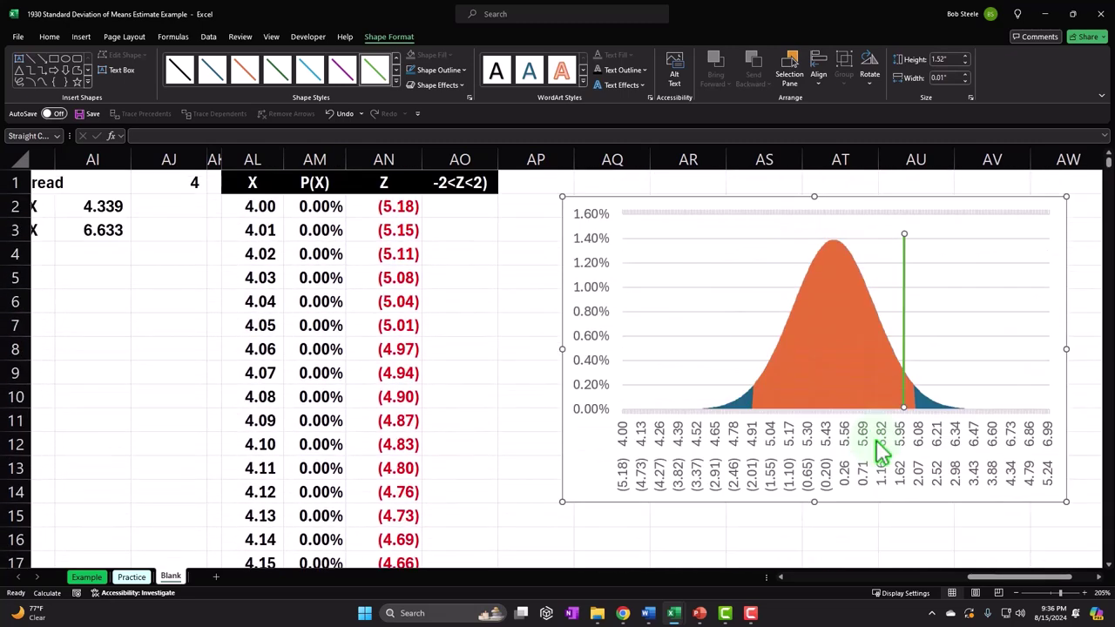
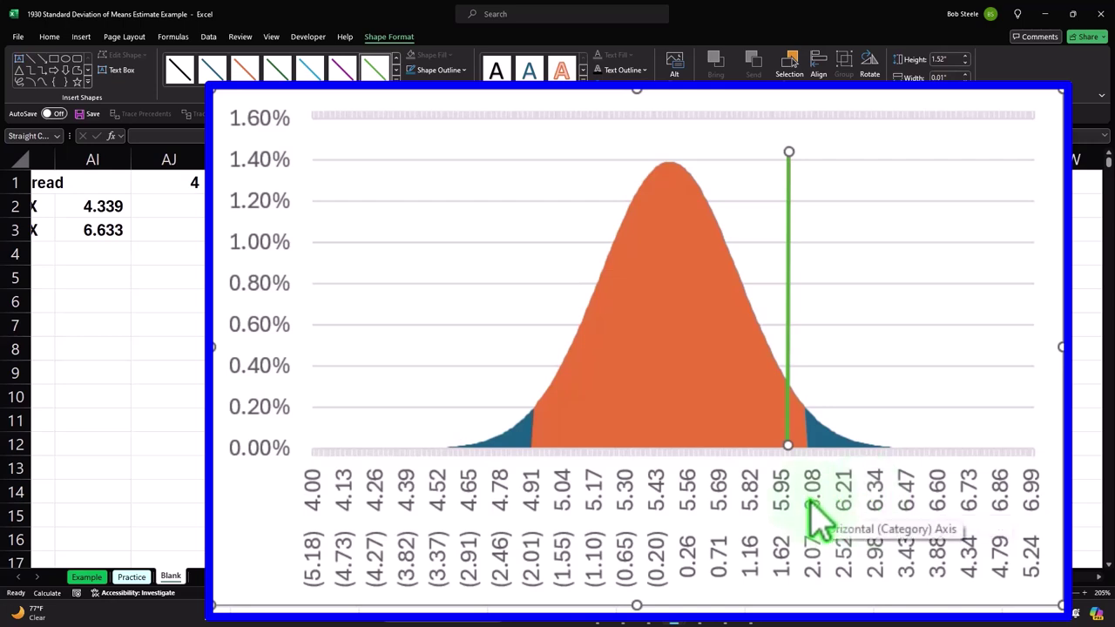
{"action": "mouse_move", "coordinate": [790, 366]}
{"action": "left_mouse_down"}
{"action": "mouse_move", "coordinate": [788, 356]}
{"action": "mouse_move", "coordinate": [806, 357]}
{"action": "left_mouse_up"}
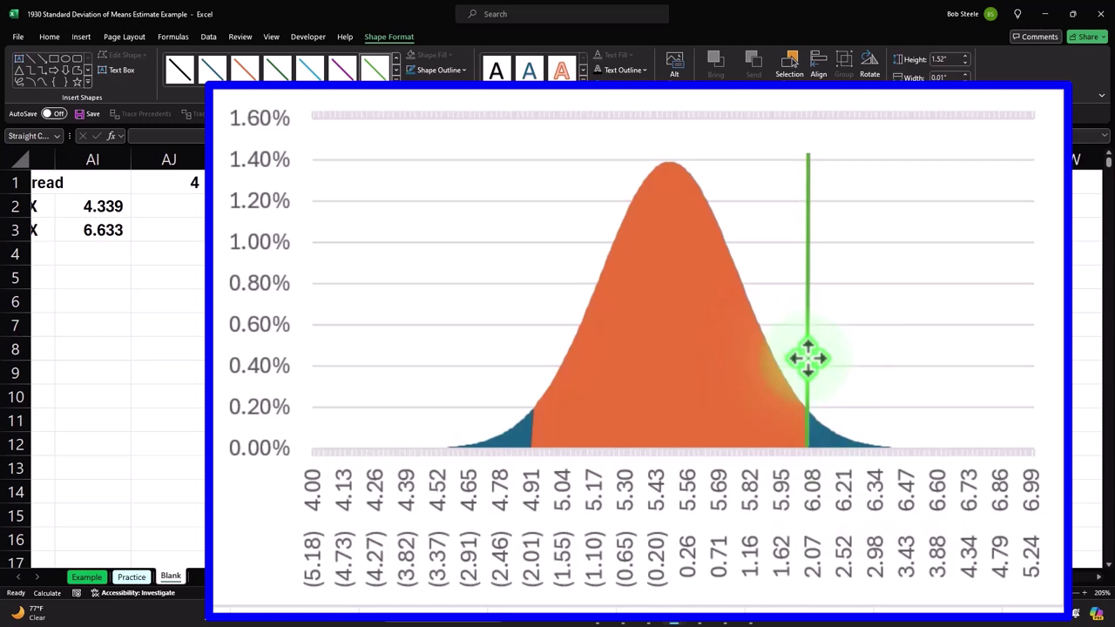
{"action": "mouse_move", "coordinate": [808, 357]}
{"action": "left_mouse_down"}
{"action": "mouse_move", "coordinate": [532, 389]}
{"action": "mouse_move", "coordinate": [676, 406]}
{"action": "mouse_move", "coordinate": [786, 404]}
{"action": "mouse_move", "coordinate": [819, 381]}
{"action": "mouse_move", "coordinate": [807, 358]}
{"action": "left_mouse_up"}
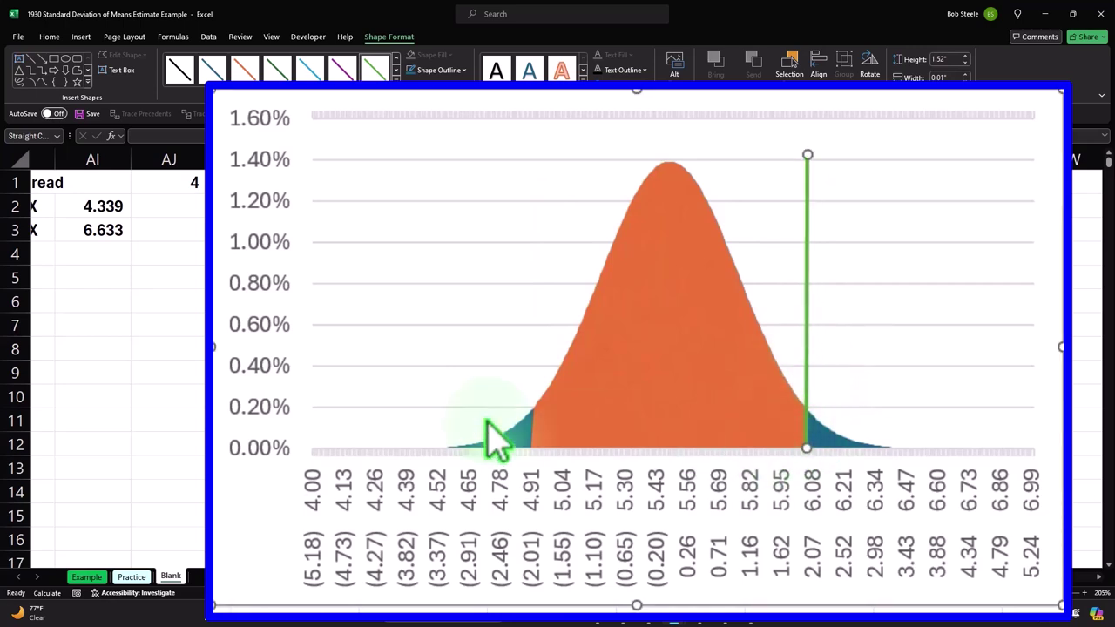
{"action": "key", "text": "Escape"}
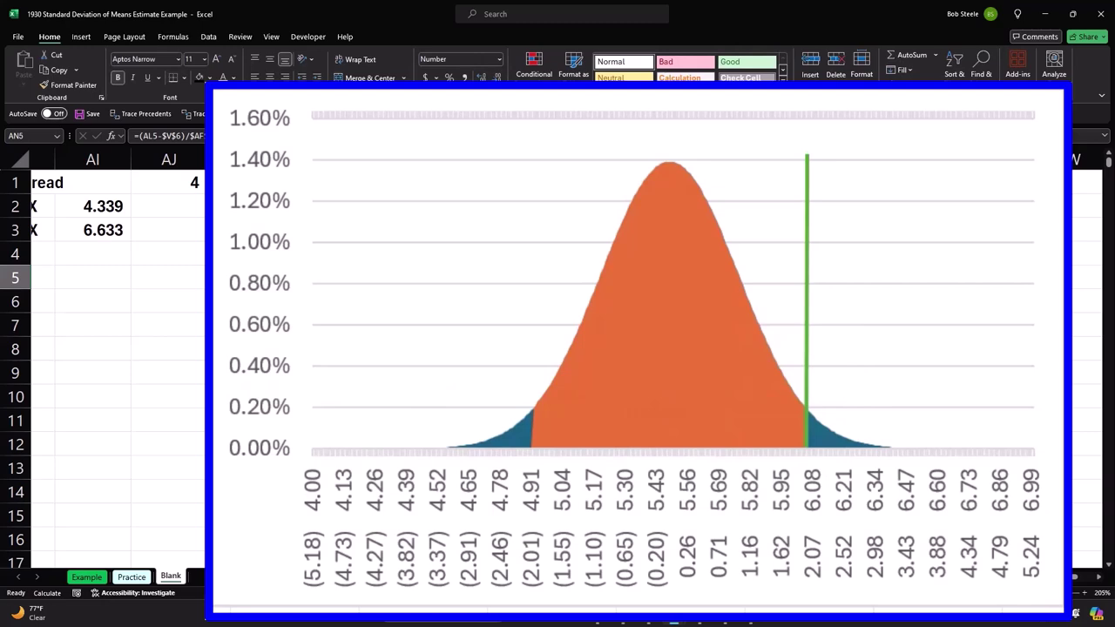
Fill the table data in AL2:AO302 with the recently used light blue and apply all borders.
{"action": "left_click_drag", "start_coordinate": [383, 207], "coordinate": [438, 204]}
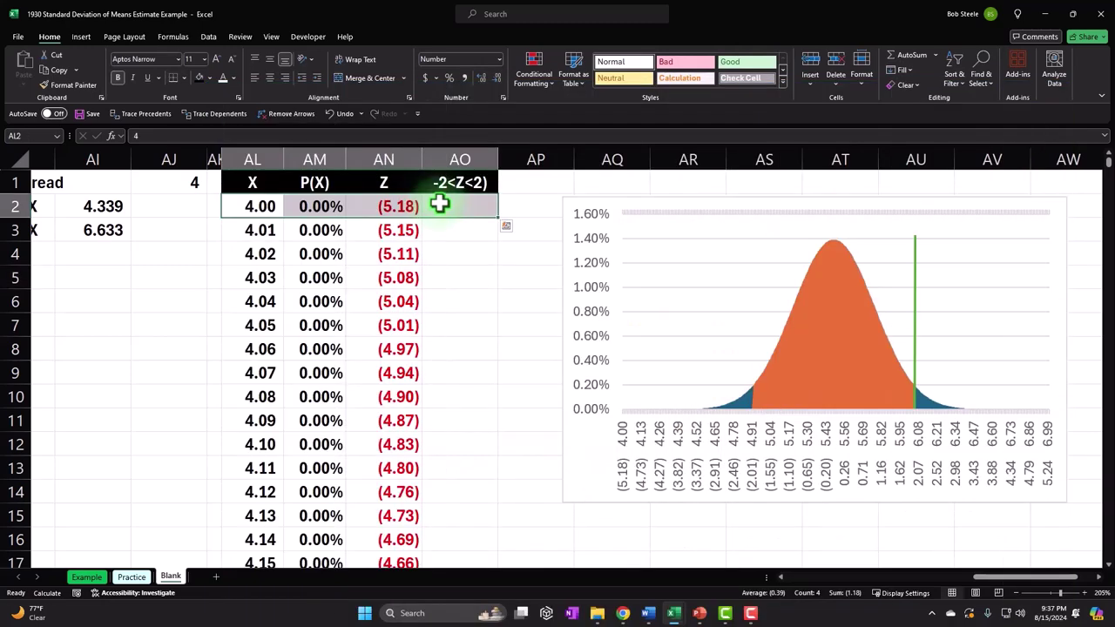
{"action": "key", "text": "ctrl+shift+Down"}
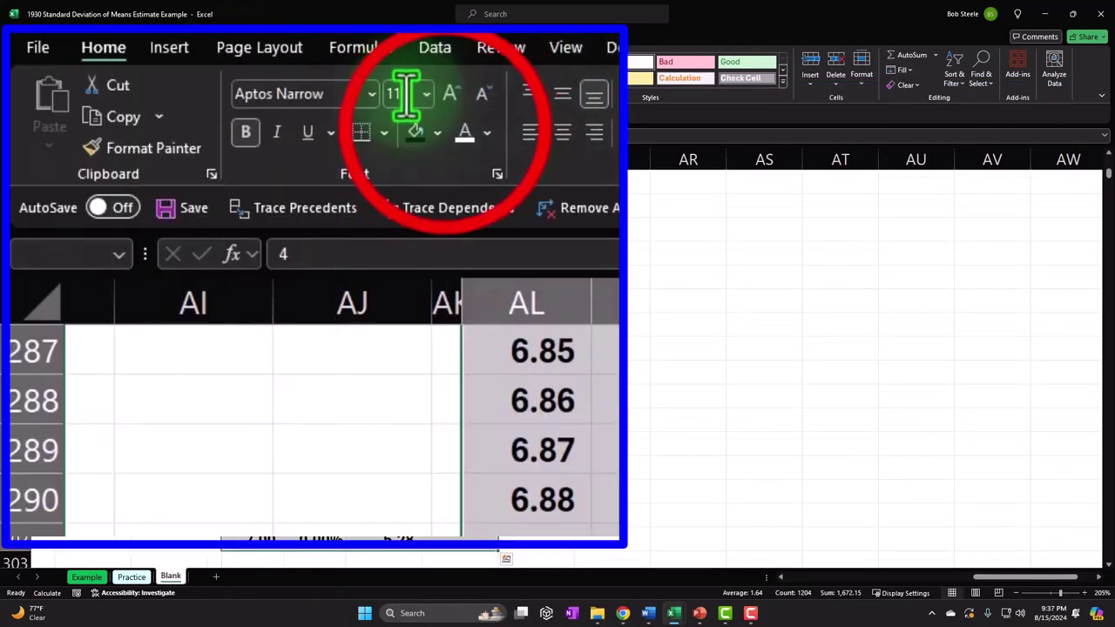
{"action": "left_click", "coordinate": [437, 132]}
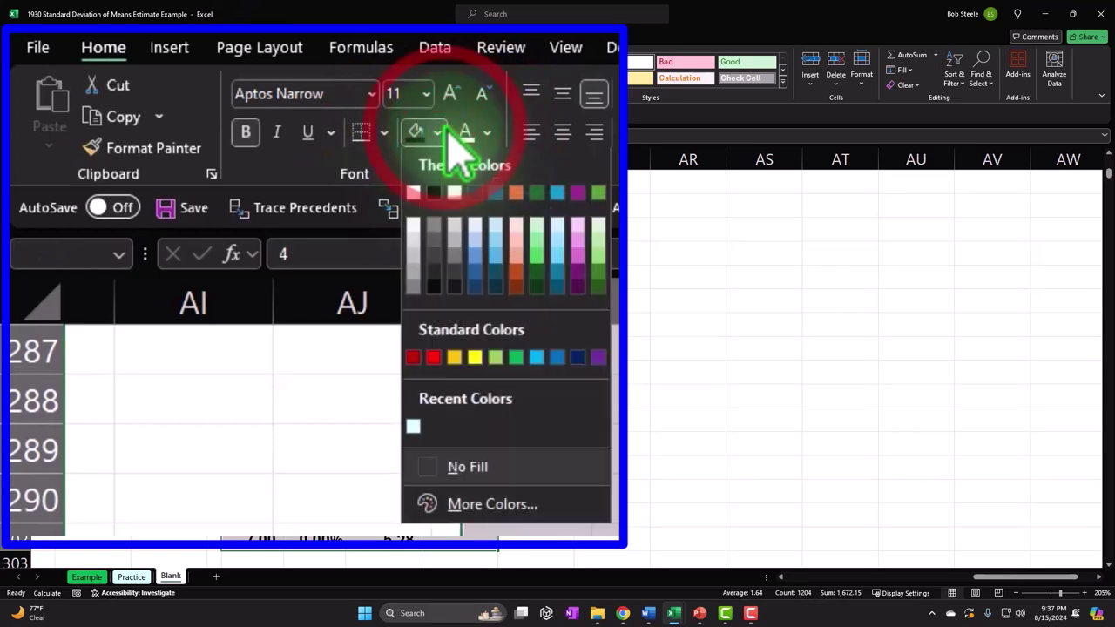
{"action": "left_click", "coordinate": [409, 429]}
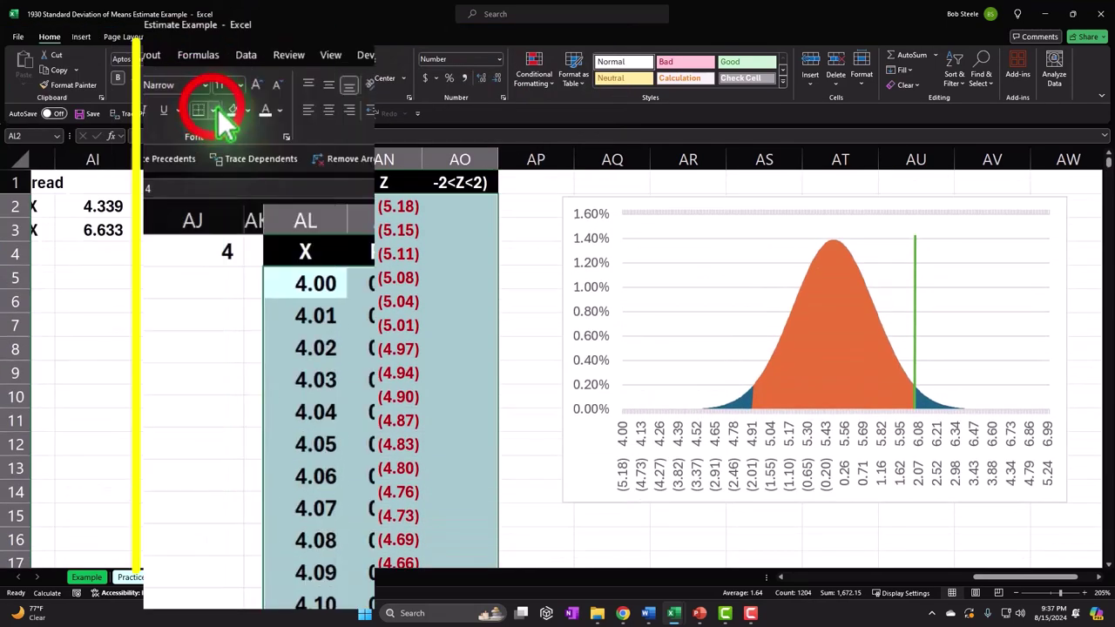
{"action": "left_click", "coordinate": [212, 110]}
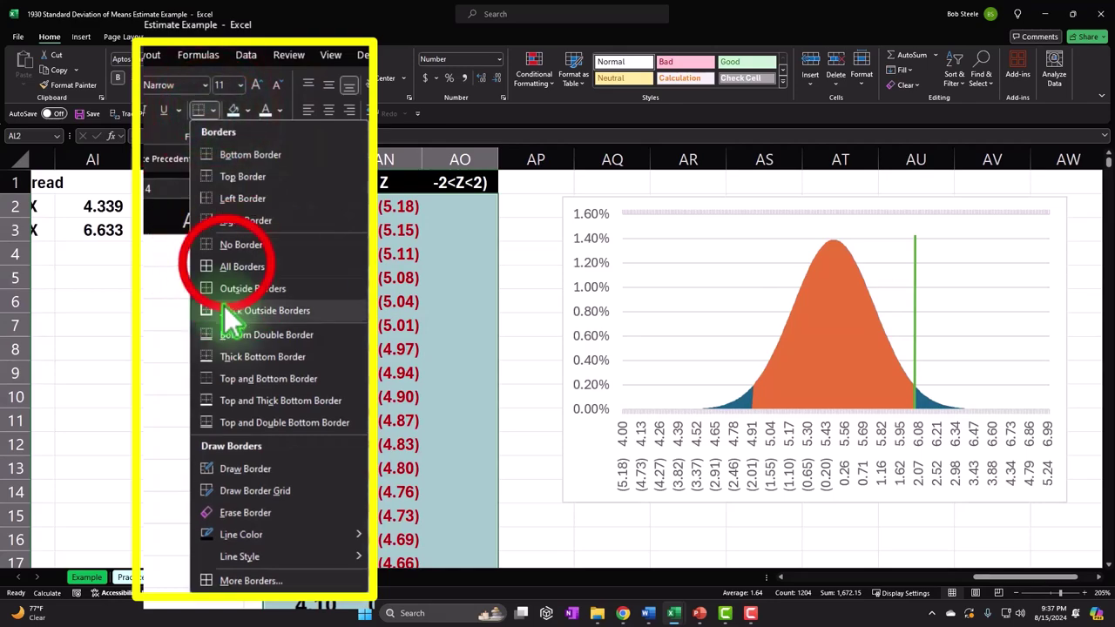
{"action": "left_click", "coordinate": [229, 266]}
Apply all borders and the light blue fill to the STD Spread, Lower X and Upper X block, including AJ1.
{"action": "scroll", "coordinate": [782, 578], "scroll_direction": "left", "scroll_amount": 4}
{"action": "left_click_drag", "start_coordinate": [347, 184], "coordinate": [409, 235]}
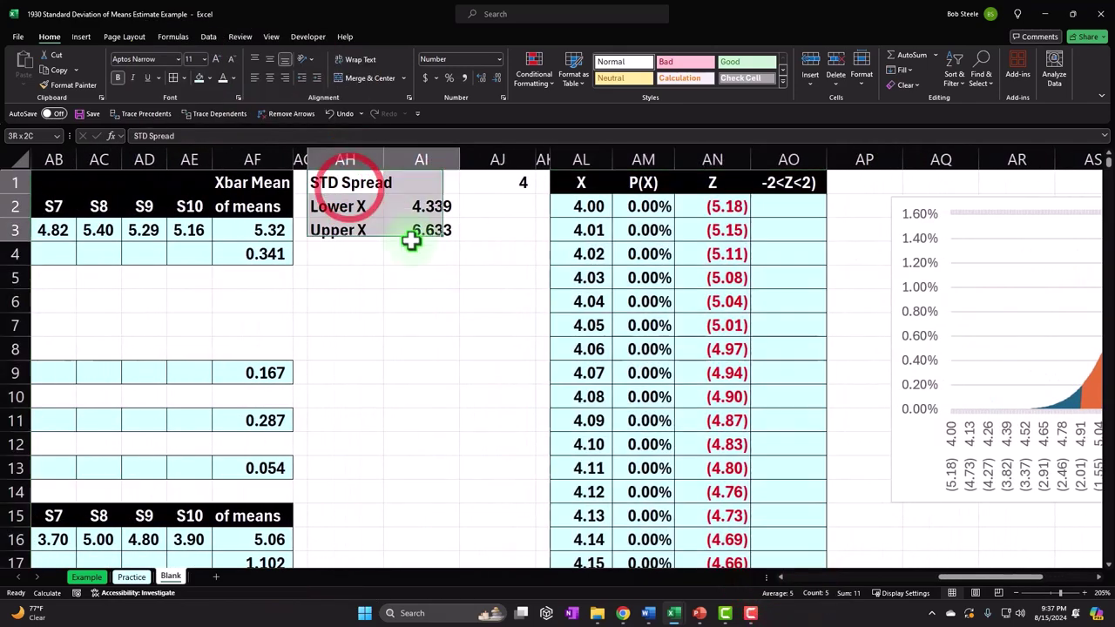
{"action": "left_click", "coordinate": [176, 77]}
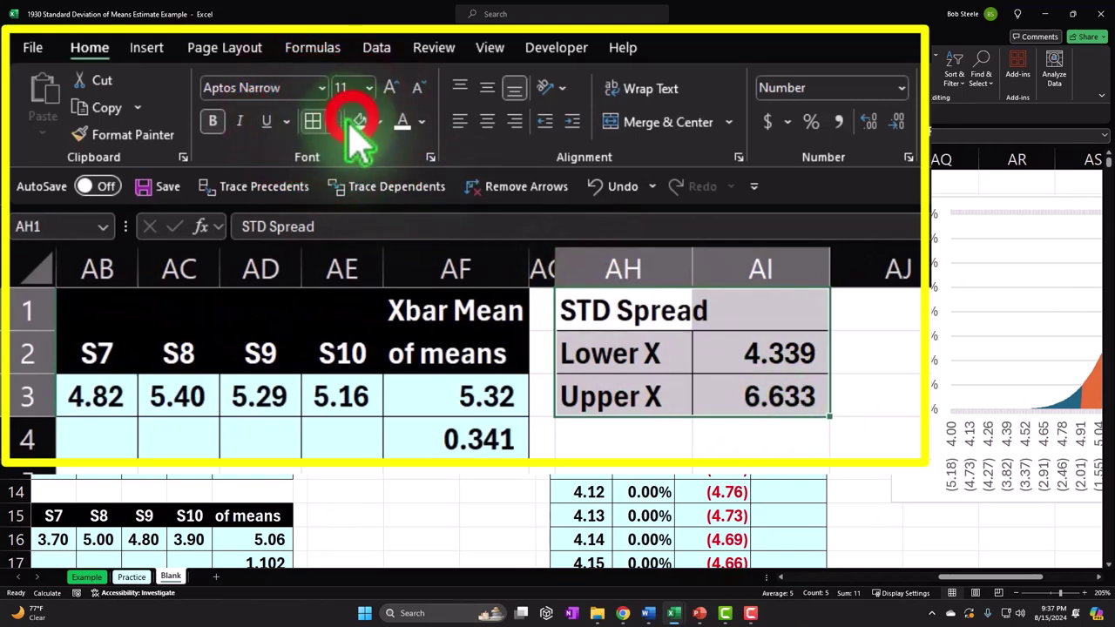
{"action": "left_click", "coordinate": [871, 300]}
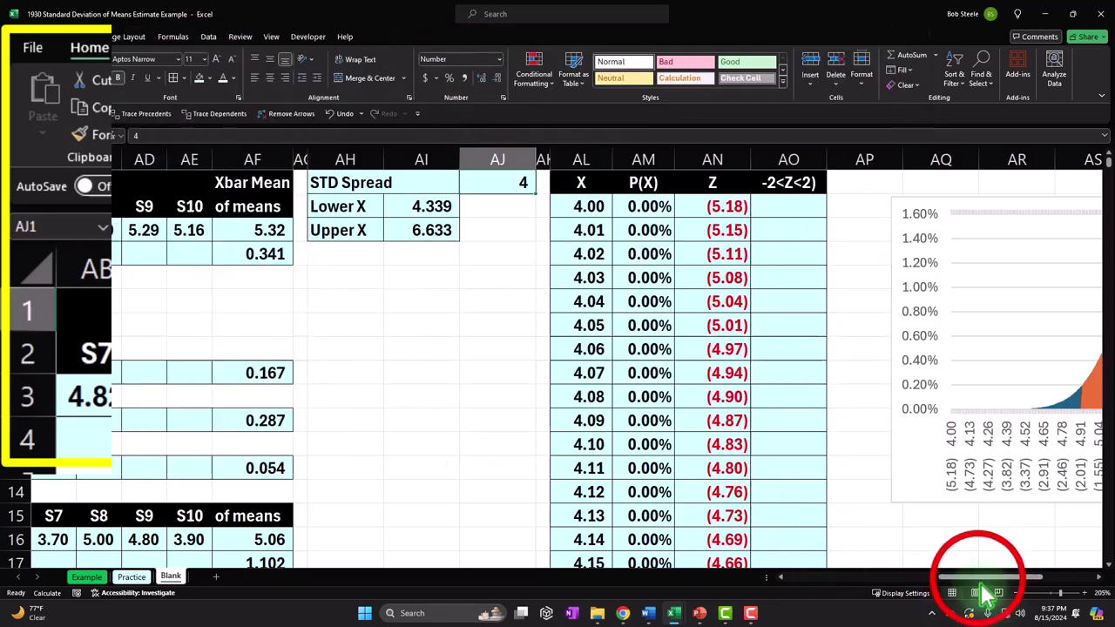
Review the worksheet from the population data and histogram through the samples and means tables to the normal distribution chart.
{"action": "left_click_drag", "start_coordinate": [982, 578], "coordinate": [688, 582]}
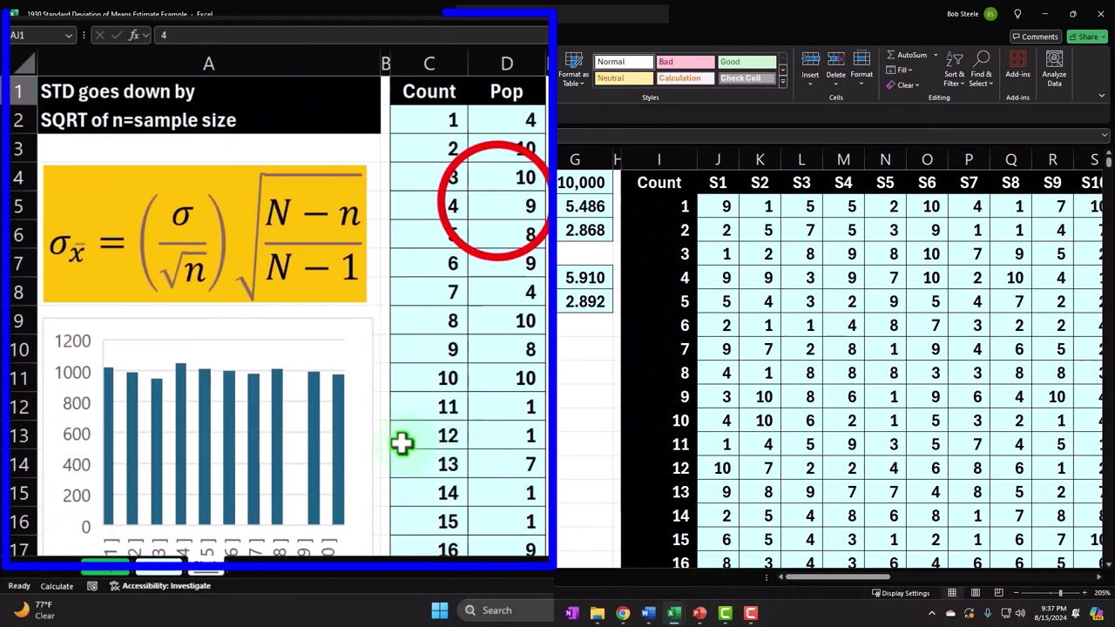
{"action": "left_click_drag", "start_coordinate": [411, 277], "coordinate": [411, 371]}
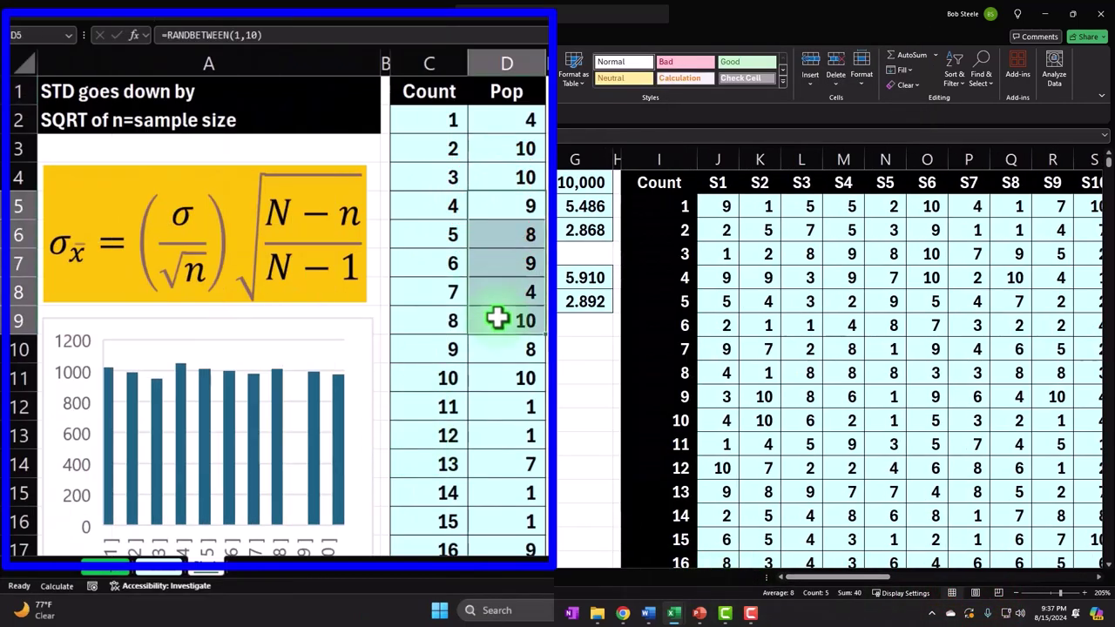
{"action": "left_click", "coordinate": [355, 415]}
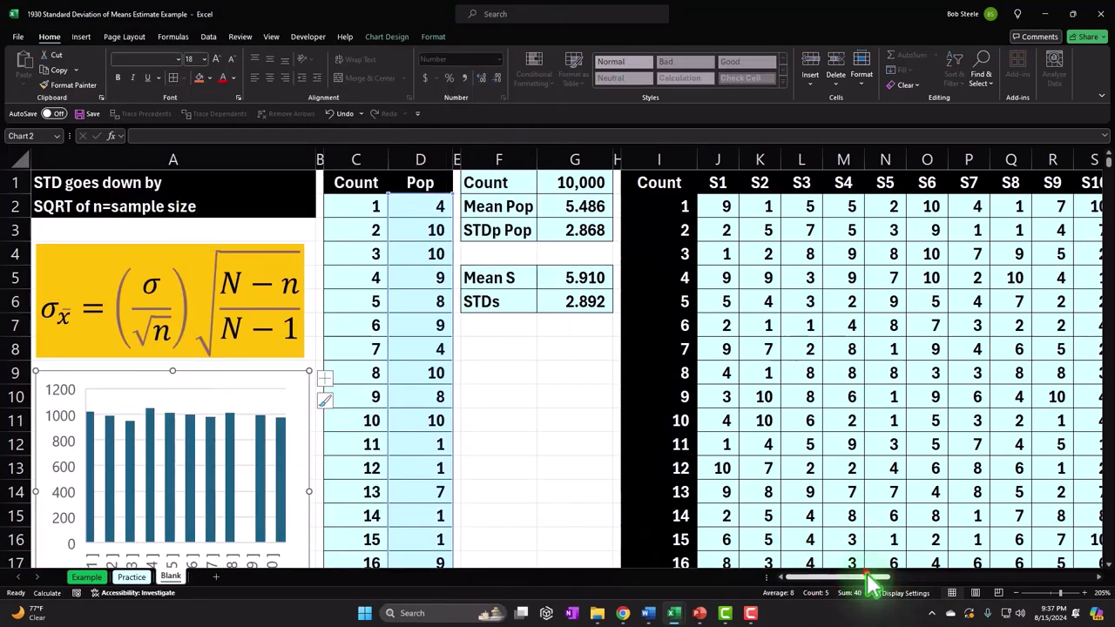
{"action": "left_click_drag", "start_coordinate": [871, 581], "coordinate": [886, 582]}
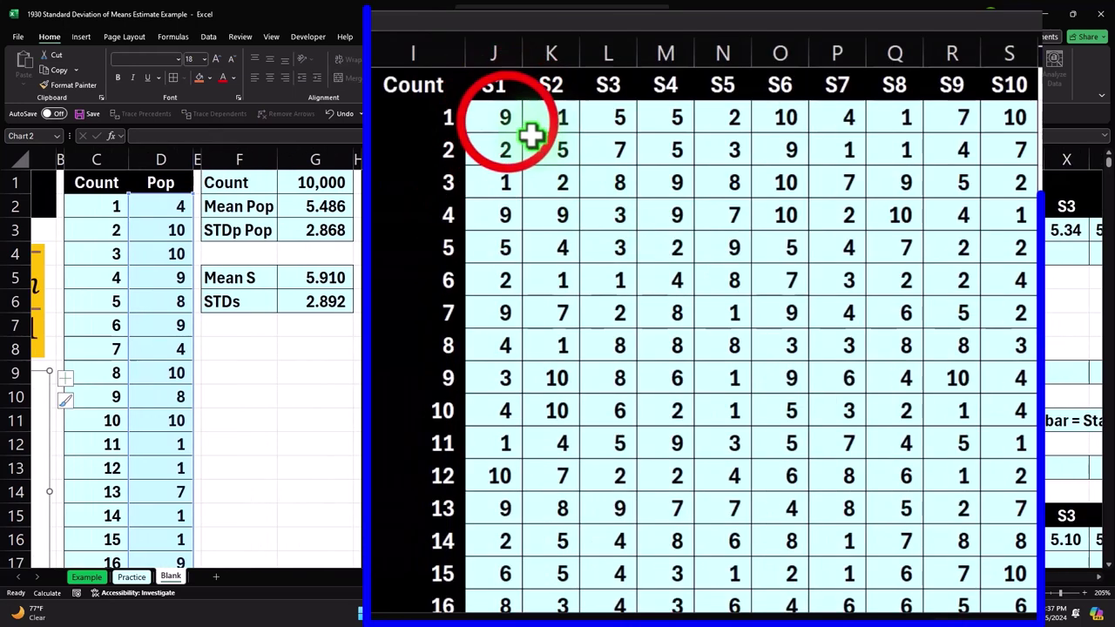
{"action": "left_click_drag", "start_coordinate": [467, 207], "coordinate": [518, 459]}
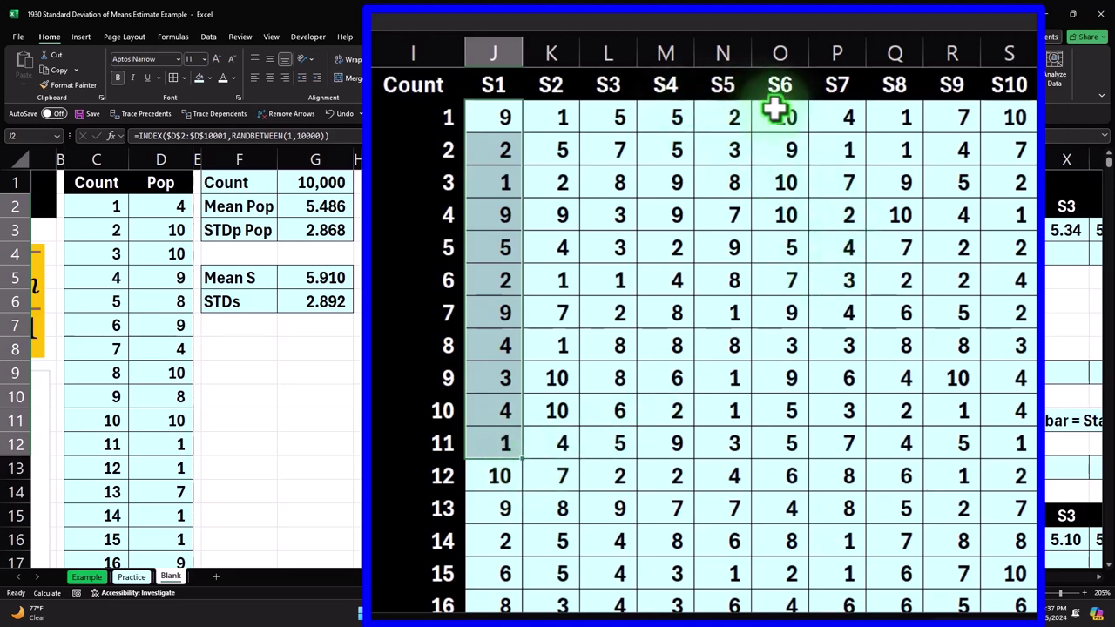
{"action": "left_click_drag", "start_coordinate": [859, 578], "coordinate": [1019, 581]}
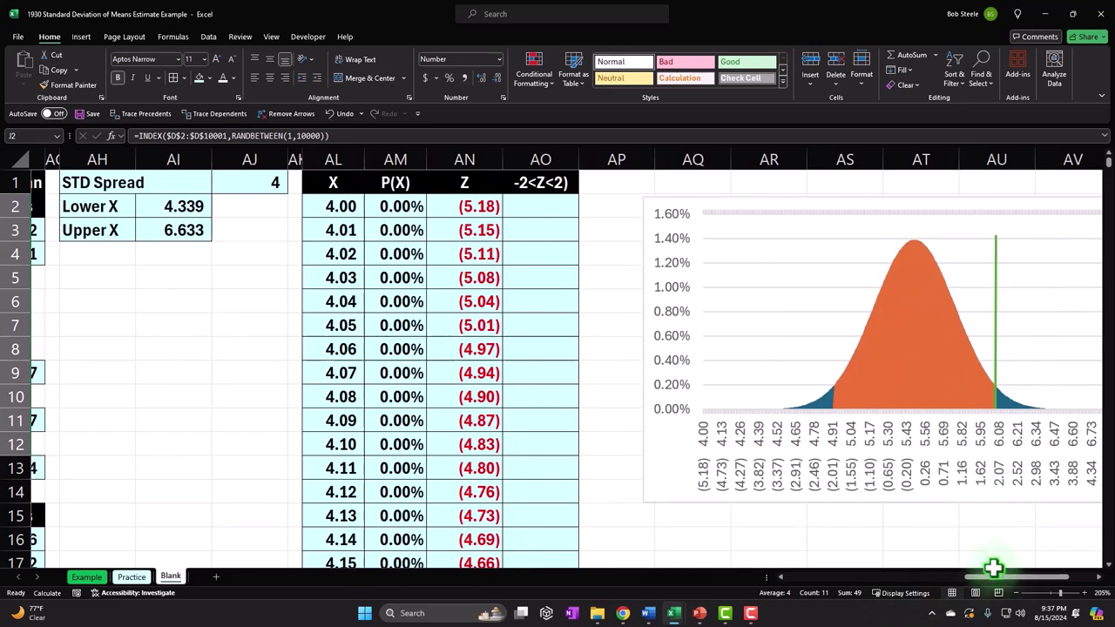
{"action": "left_click_drag", "start_coordinate": [999, 588], "coordinate": [930, 592]}
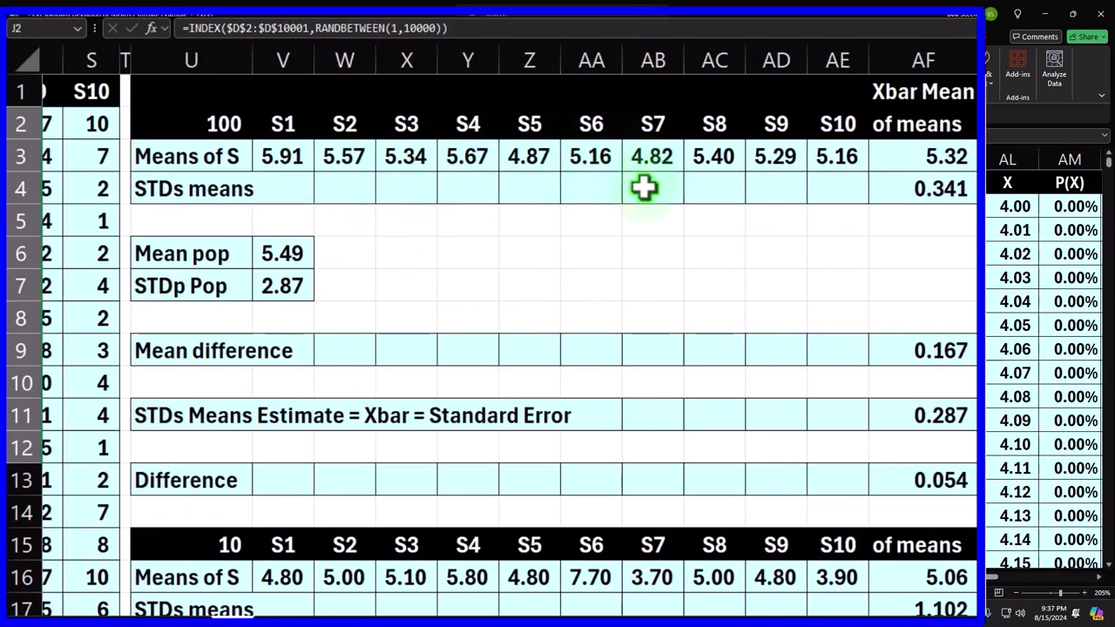
{"action": "left_click", "coordinate": [225, 416]}
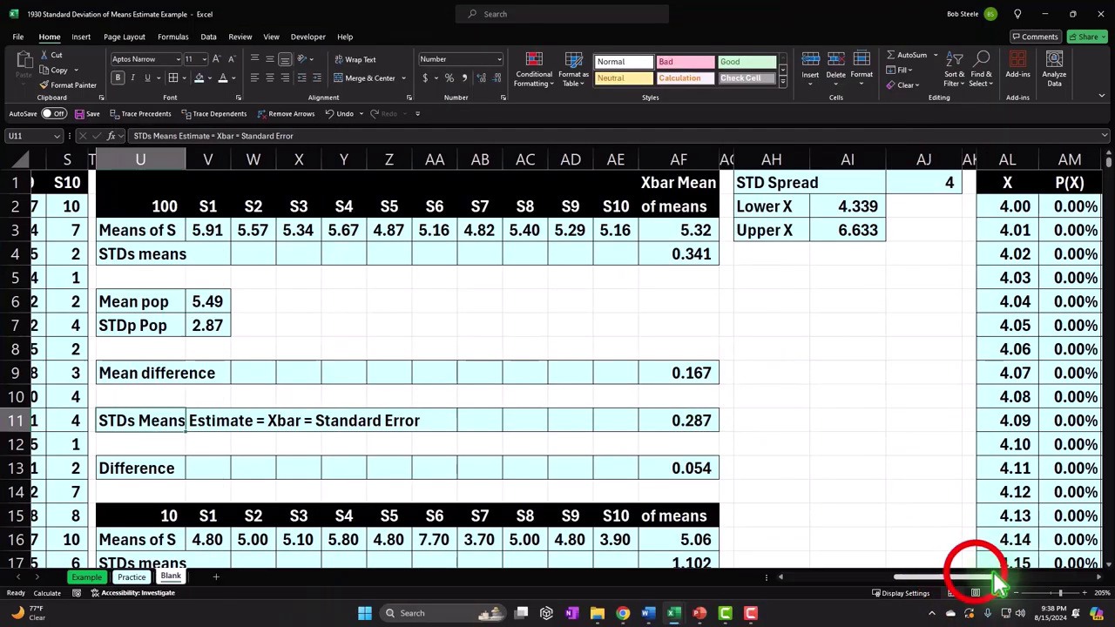
{"action": "left_click_drag", "start_coordinate": [1001, 600], "coordinate": [1025, 580]}
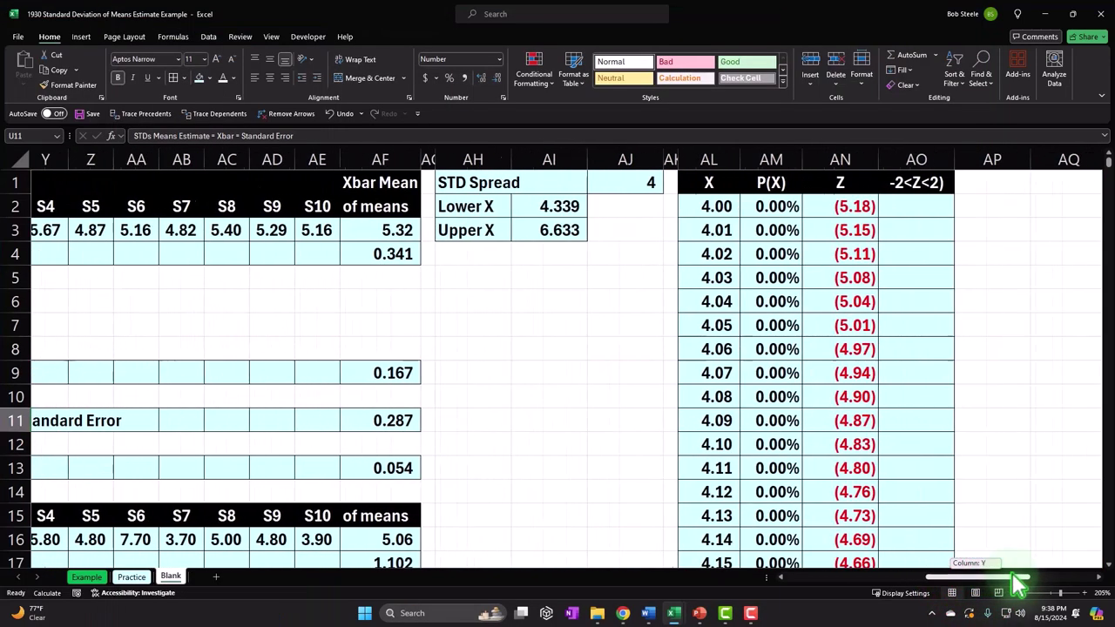
{"action": "left_click_drag", "start_coordinate": [956, 601], "coordinate": [1010, 593]}
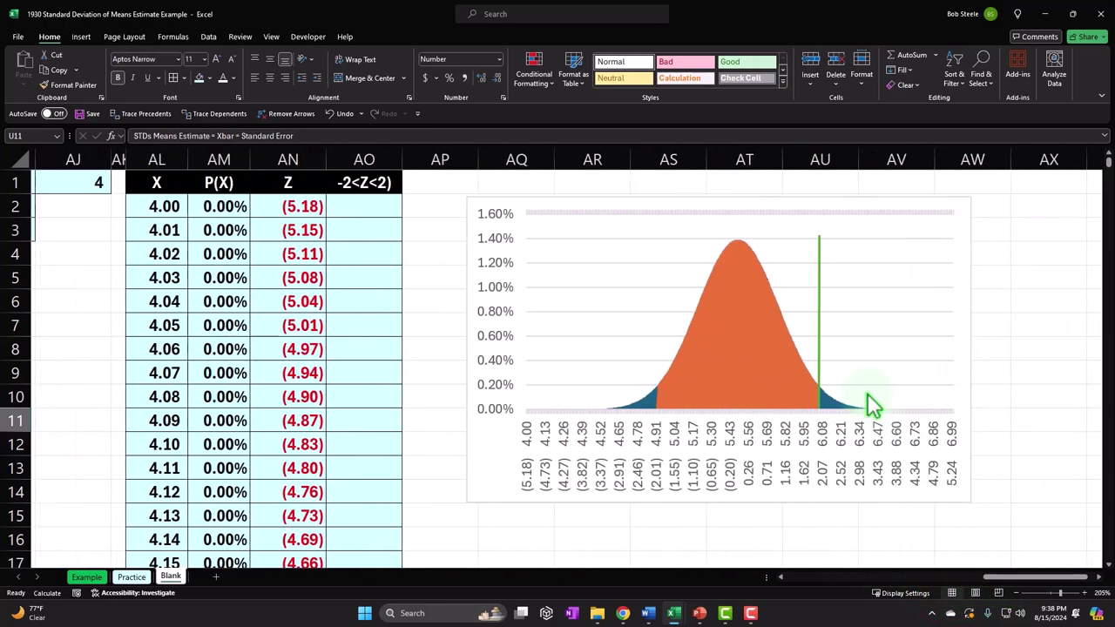